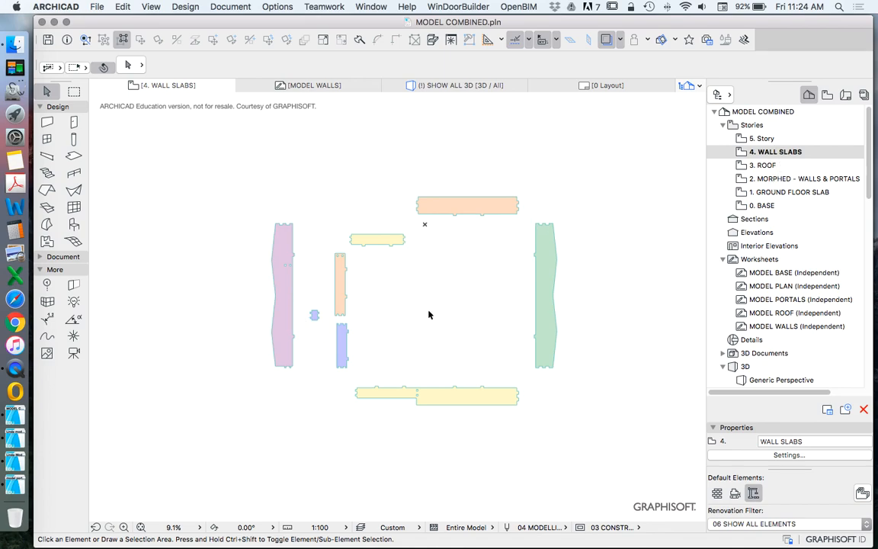
Step: Compare the elements on the 2. MORPHED - WALLS & PORTALS story with those on the 4. WALL SLABS story
click(760, 181)
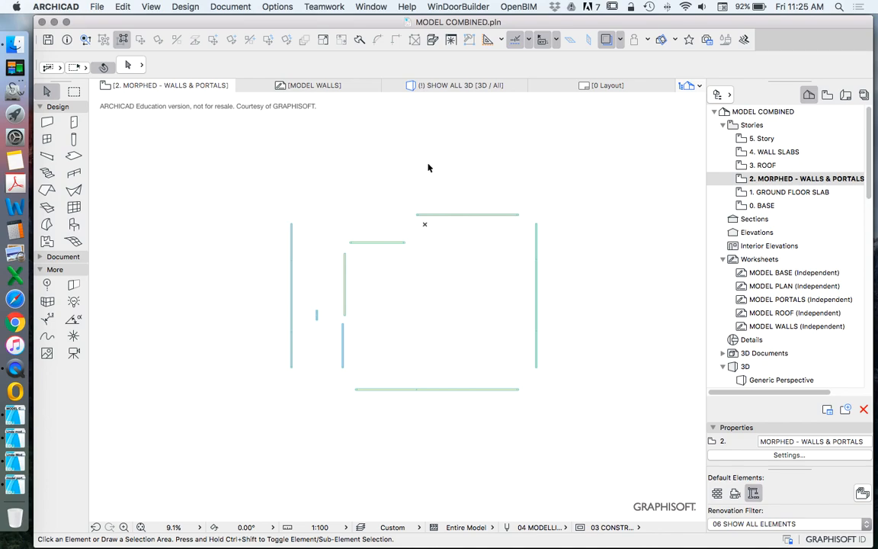
click(775, 152)
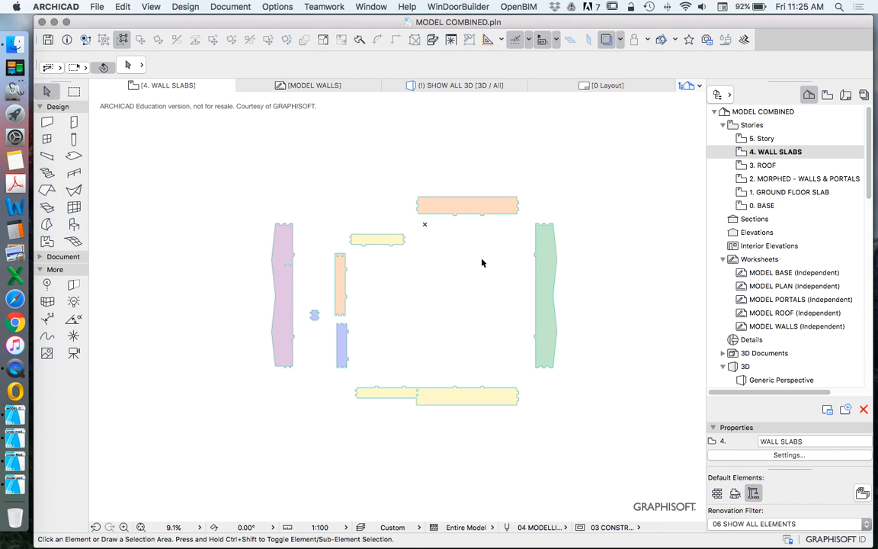
scroll(481, 262, down, 2)
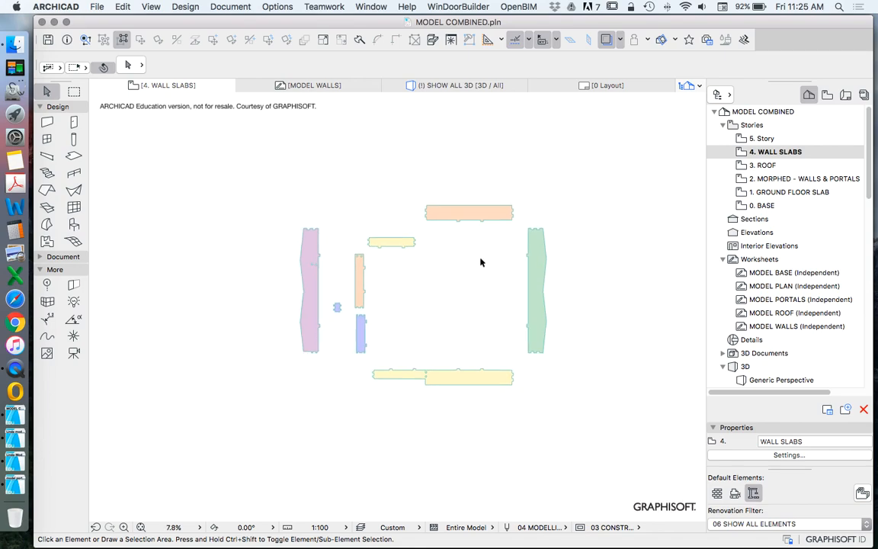
Step: Switch to the model portal file and inspect the main slab and the surrounding outer slab on the 3. ROOF story
click(11, 419)
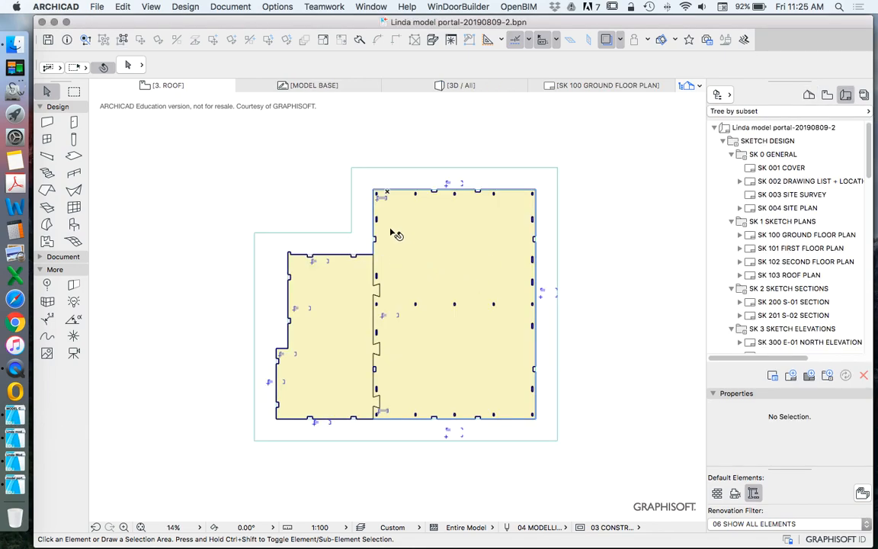
scroll(390, 233, down, 3)
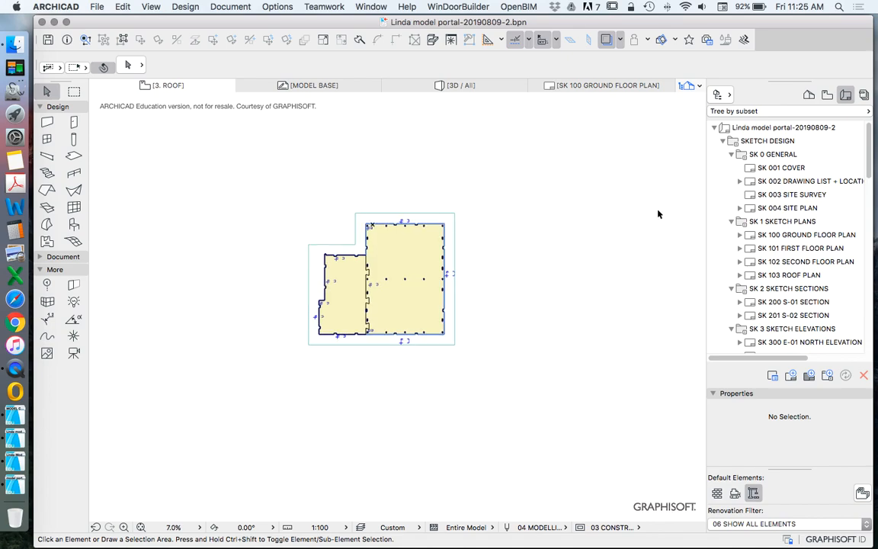
scroll(321, 294, up, 4)
scroll(317, 280, down, 3)
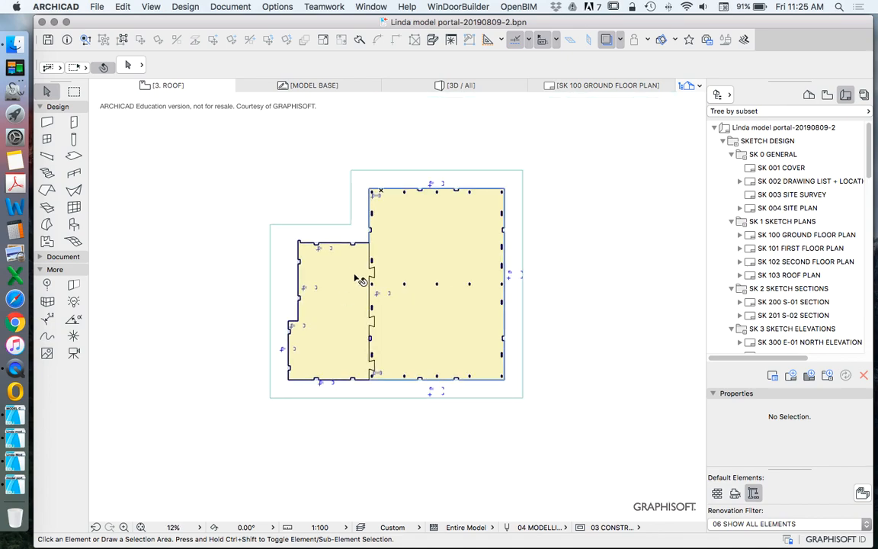
scroll(353, 271, up, 1)
click(340, 259)
click(437, 234)
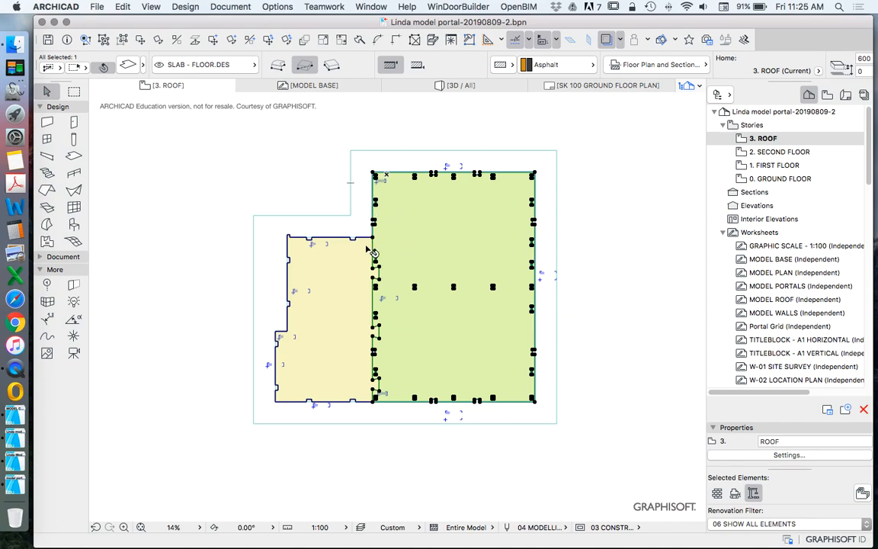
click(307, 241)
click(410, 239)
scroll(419, 158, up, 5)
scroll(391, 162, down, 5)
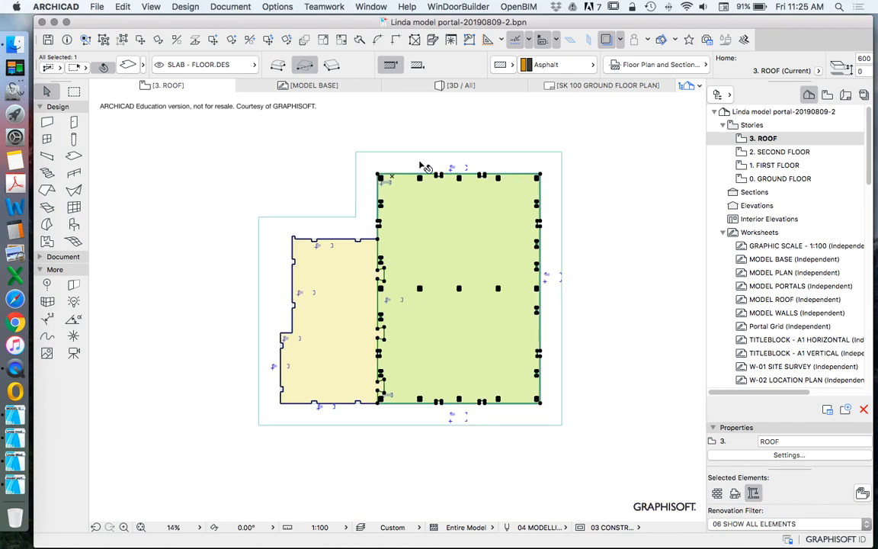
click(427, 169)
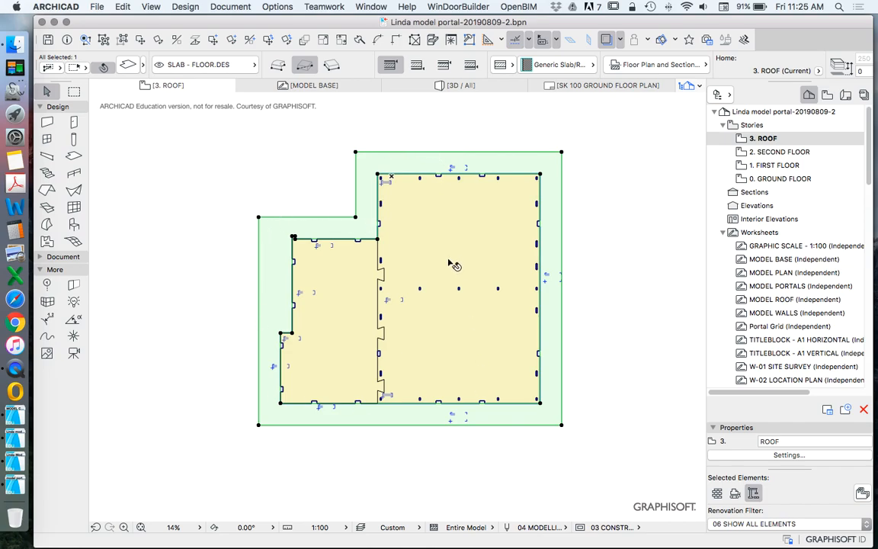
Step: Examine the notches and slots along the slab edges near walls A1 and A2
scroll(533, 297, down, 3)
scroll(535, 260, up, 2)
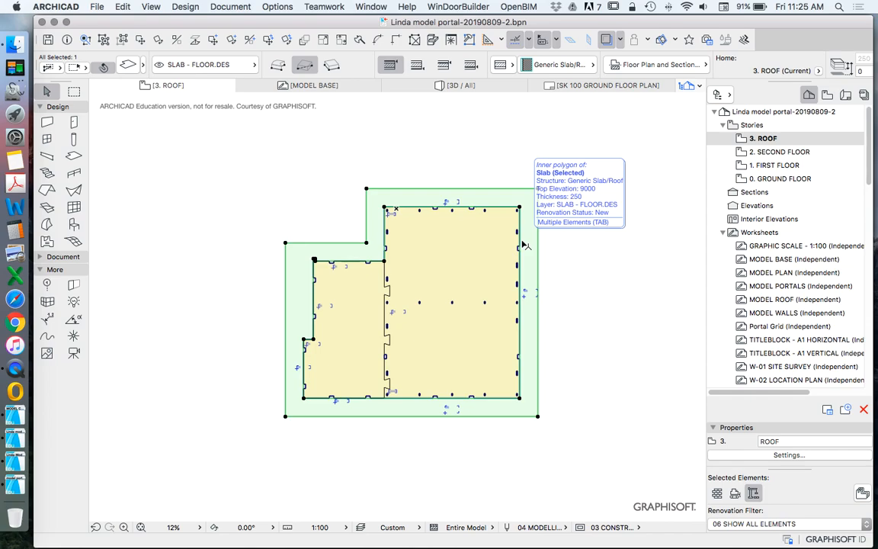
scroll(442, 199, up, 7)
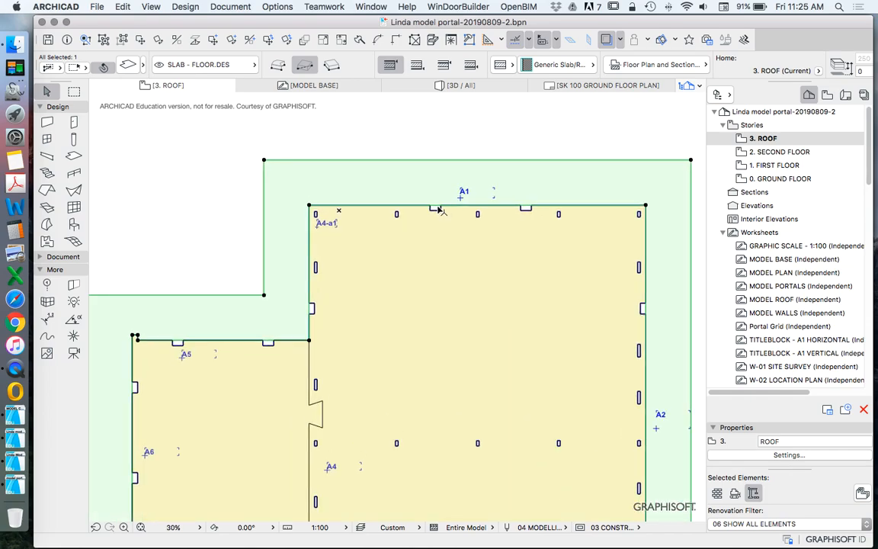
scroll(452, 195, up, 7)
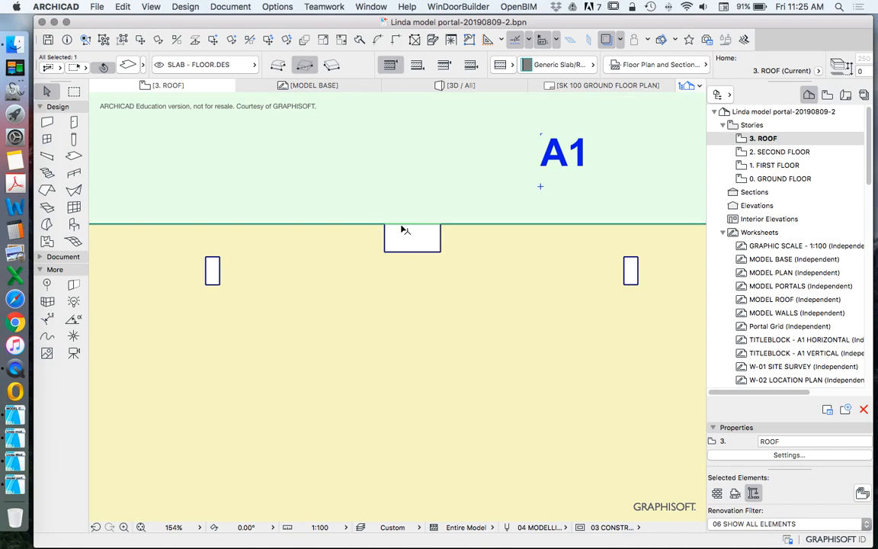
scroll(390, 217, down, 2)
scroll(389, 211, down, 7)
scroll(573, 286, down, 2)
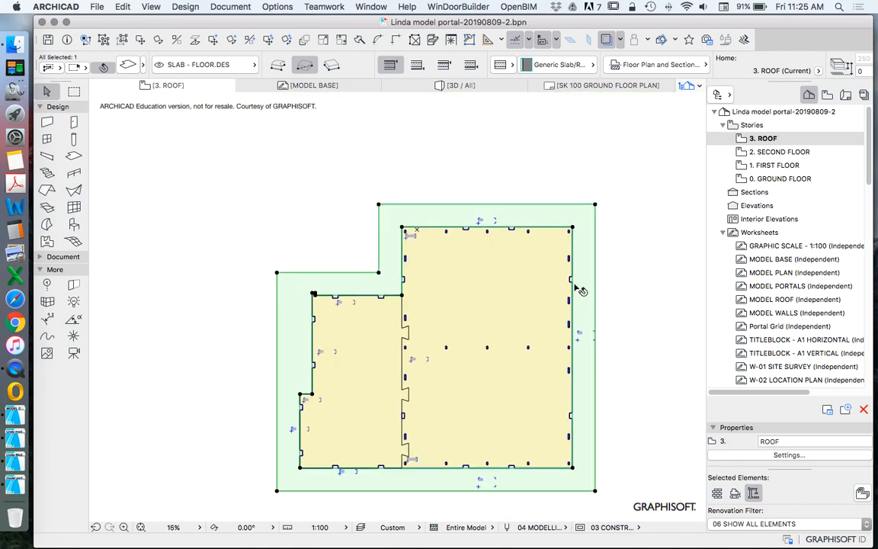
scroll(576, 276, up, 5)
scroll(563, 270, up, 3)
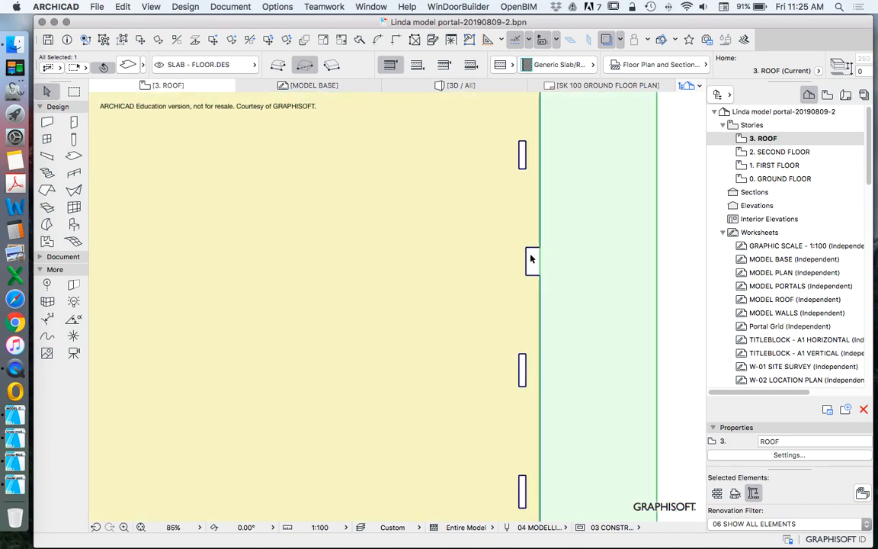
scroll(533, 267, down, 5)
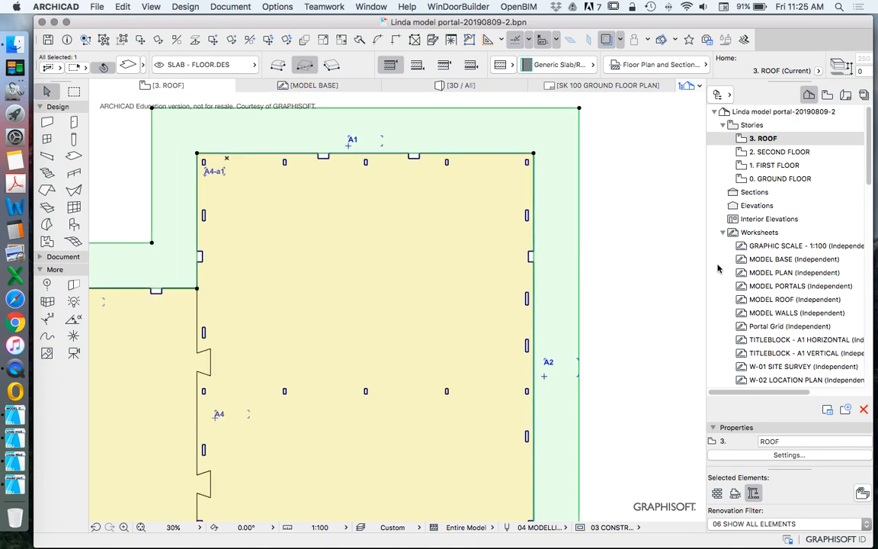
scroll(554, 229, down, 4)
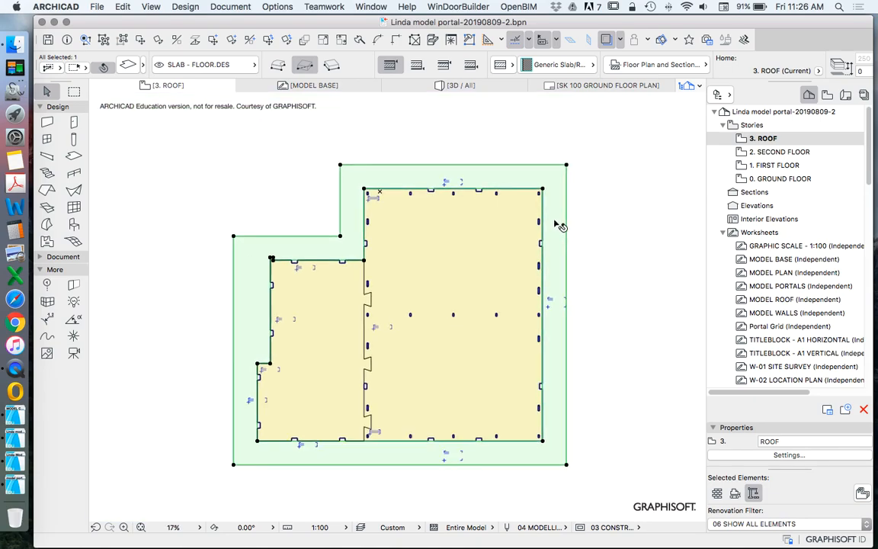
scroll(523, 190, down, 2)
scroll(572, 207, up, 2)
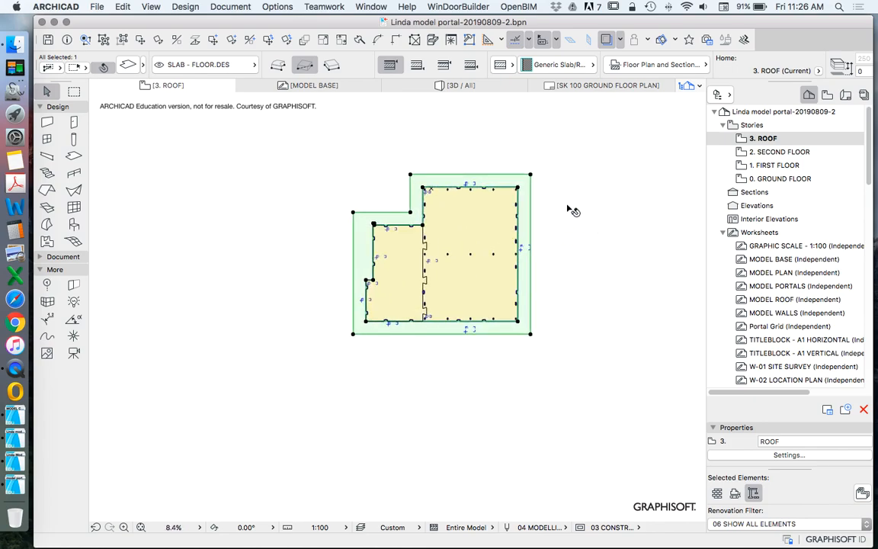
Step: Select all elements on the 3. ROOF story, including the surrounding outer slab, and copy them
click(567, 189)
drag(268, 143, 602, 420)
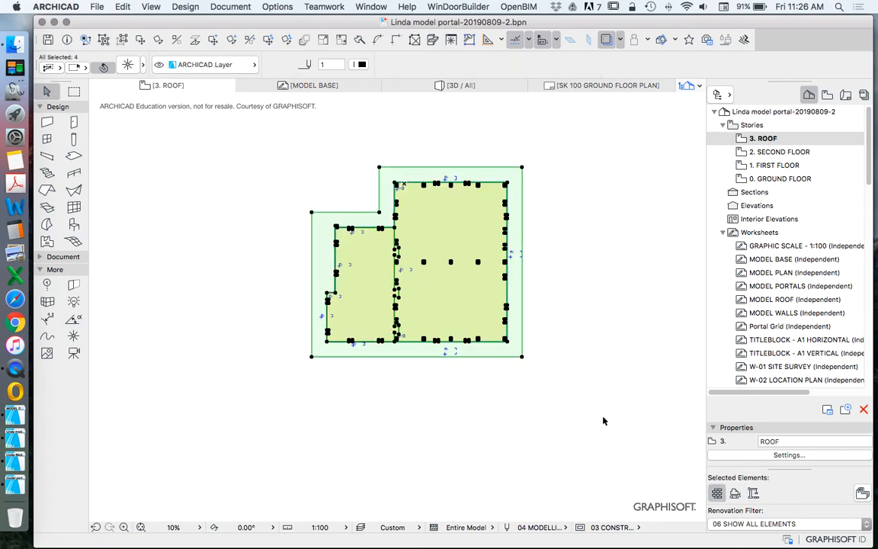
key(super+c)
Step: Switch to MODEL COMBINED.pln and paste the copied slabs onto the 1. GROUND FLOOR SLAB story
click(14, 368)
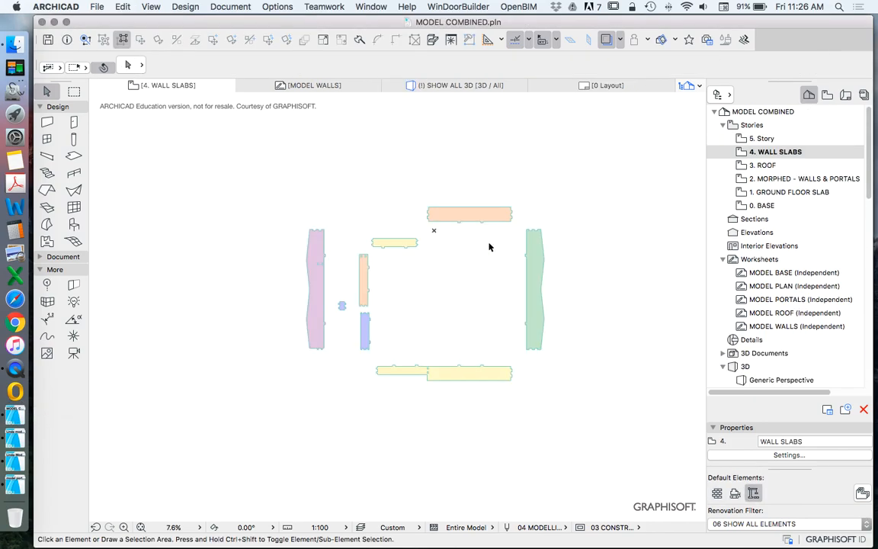
scroll(346, 266, down, 3)
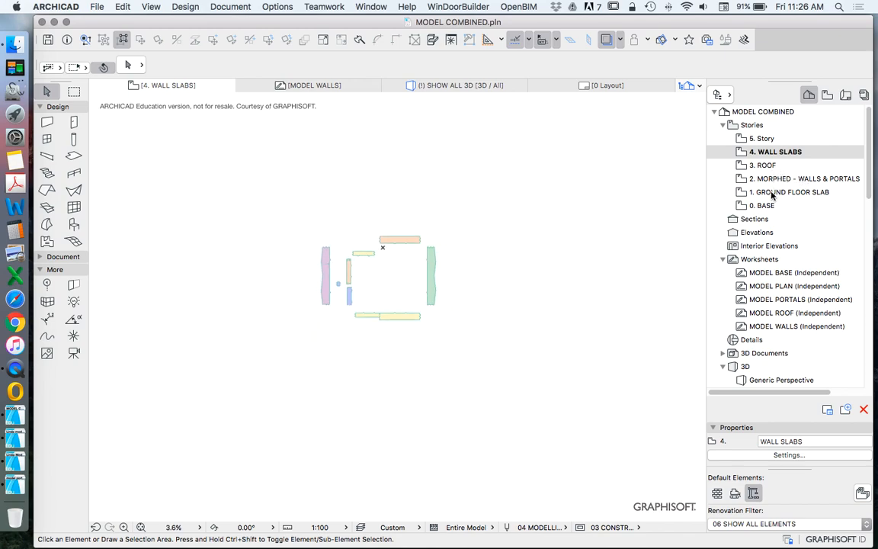
double_click(772, 192)
key(super+v)
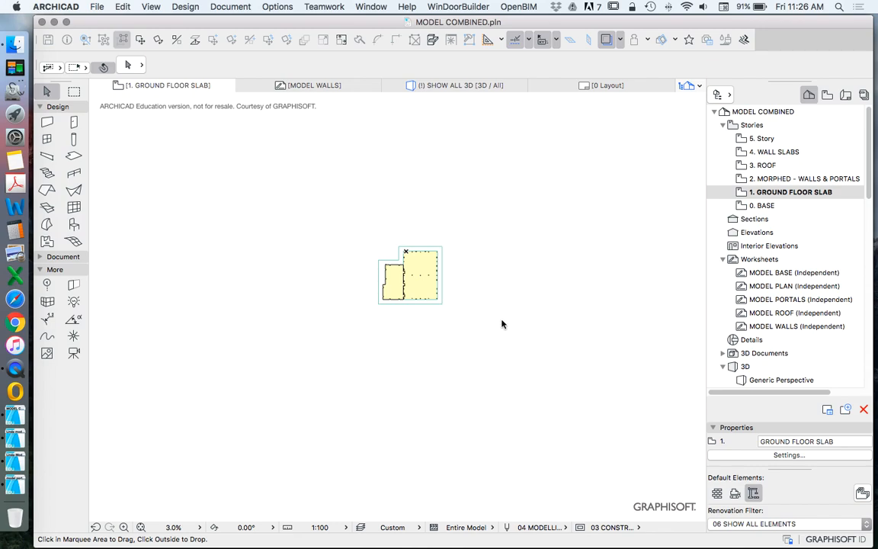
click(502, 324)
scroll(409, 272, up, 8)
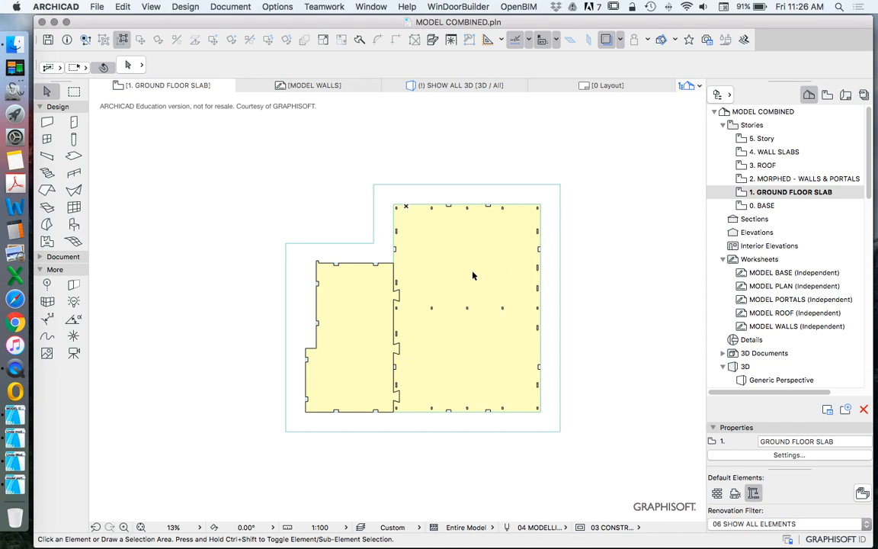
scroll(337, 235, down, 3)
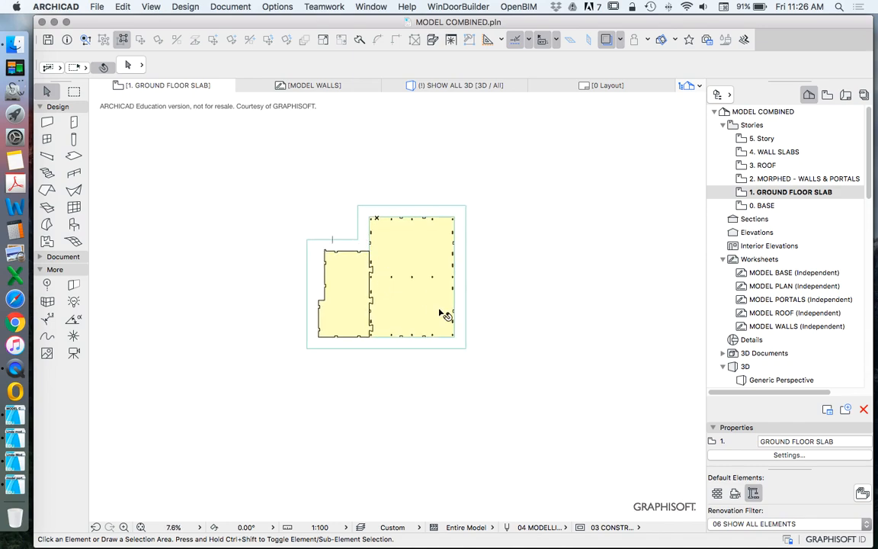
scroll(417, 246, up, 3)
scroll(410, 237, down, 2)
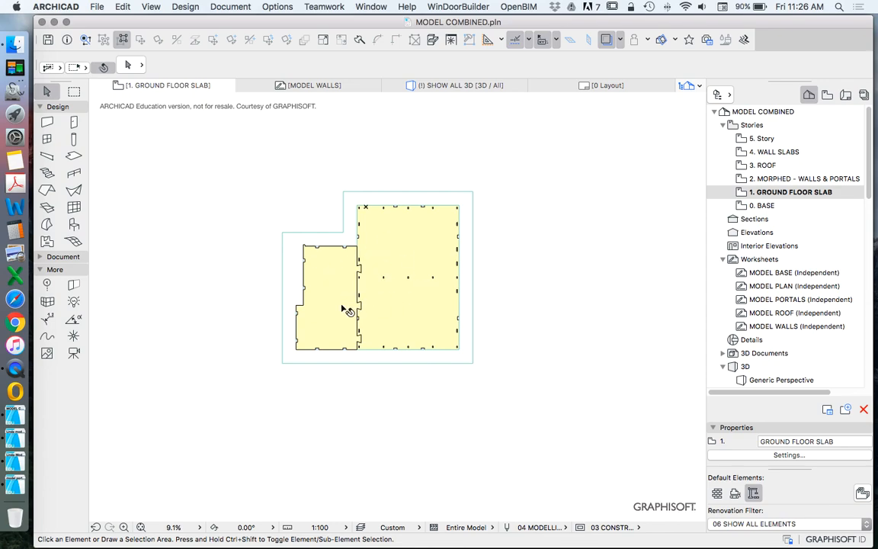
click(58, 256)
click(75, 306)
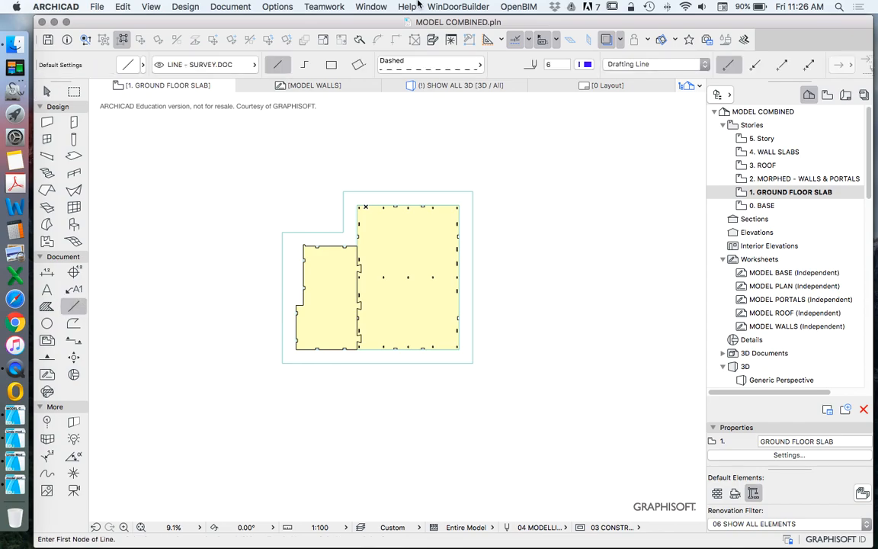
click(435, 60)
click(545, 40)
click(449, 65)
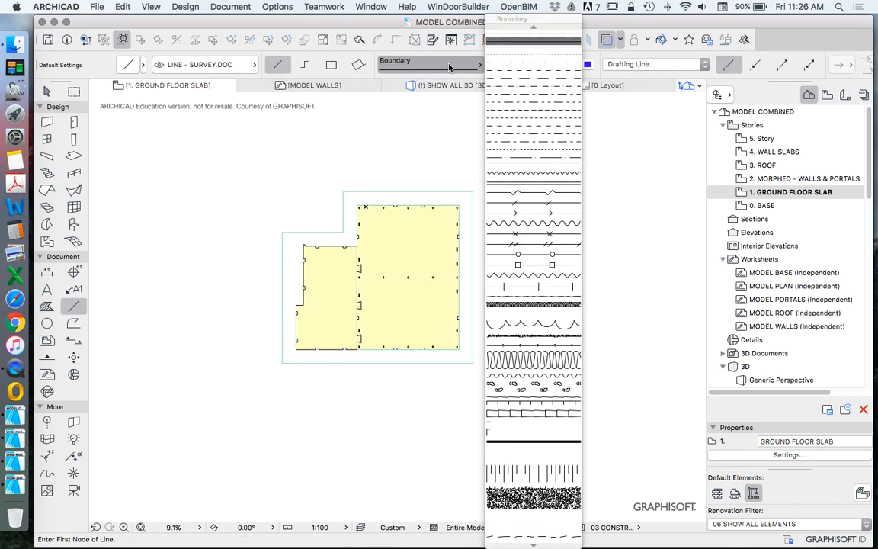
click(534, 32)
click(588, 65)
click(784, 64)
click(290, 122)
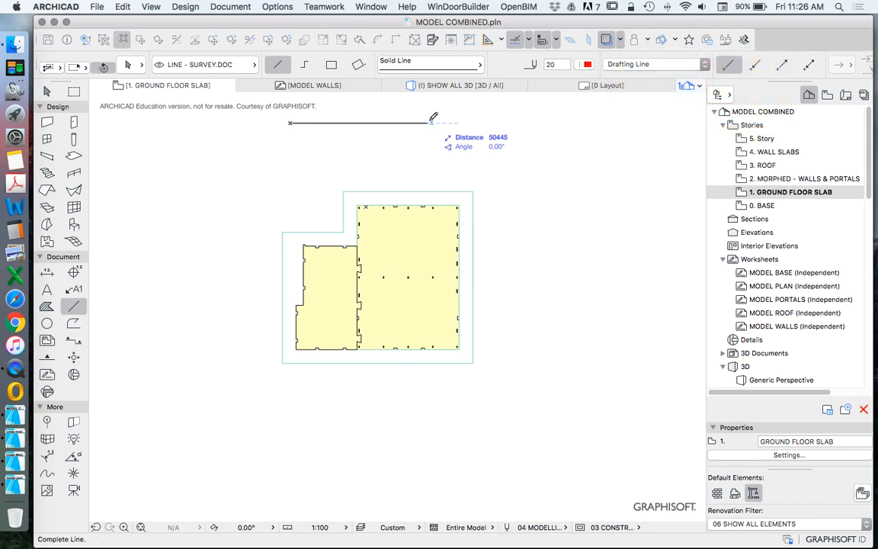
key(Escape)
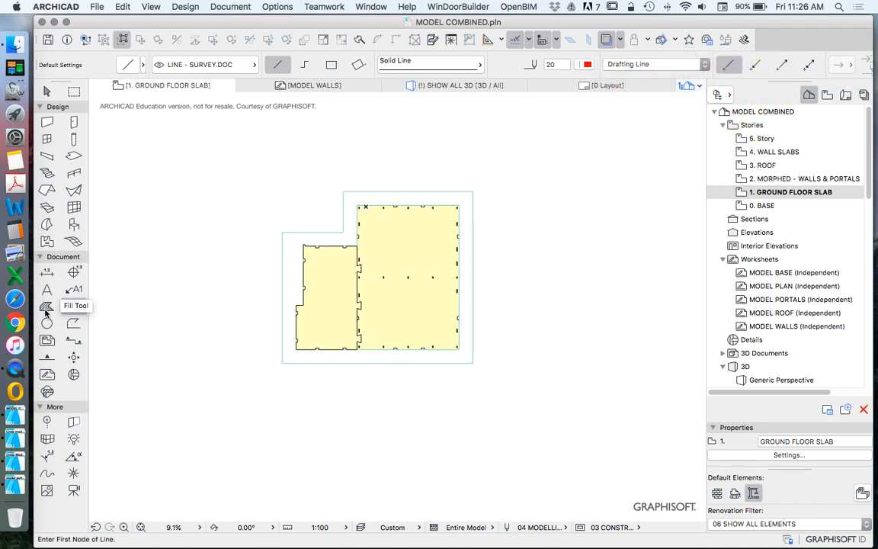
Step: Set the Fill tool to Empty Fill with a Solid Line contour in red pen 20
click(47, 306)
click(617, 64)
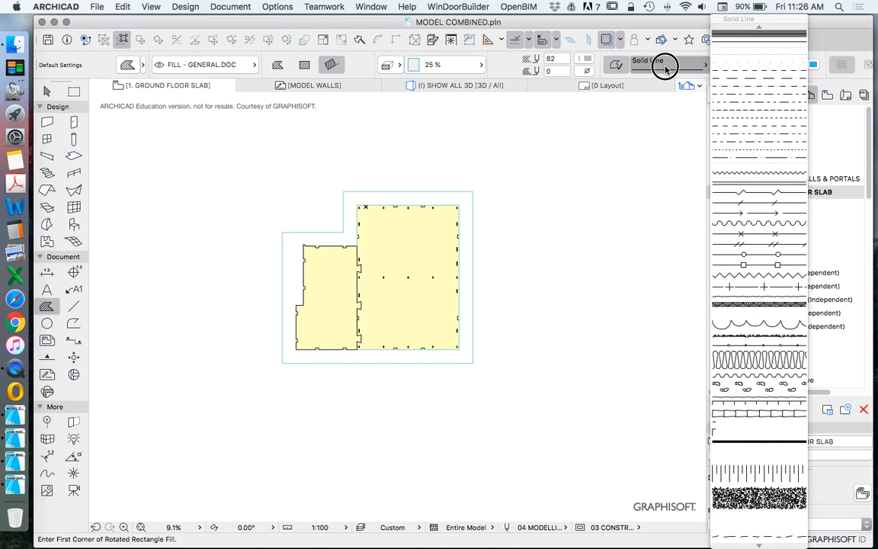
click(812, 65)
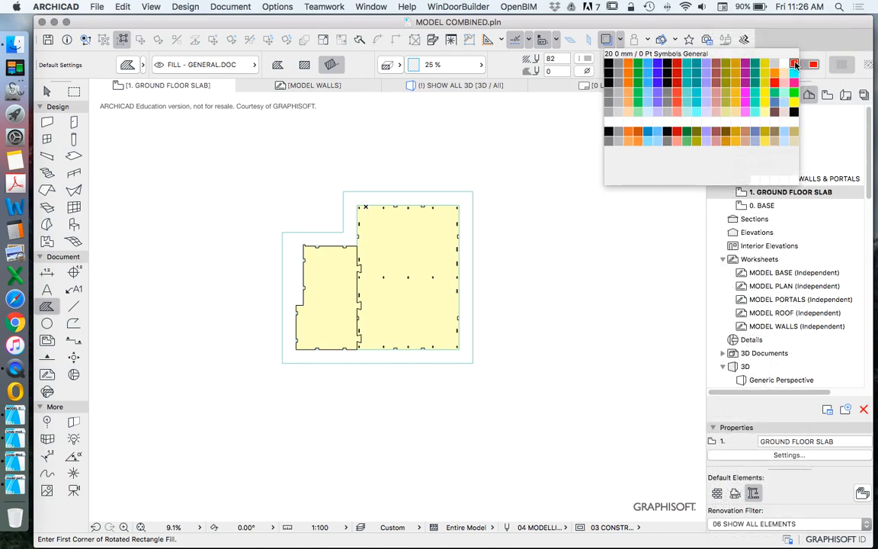
click(793, 63)
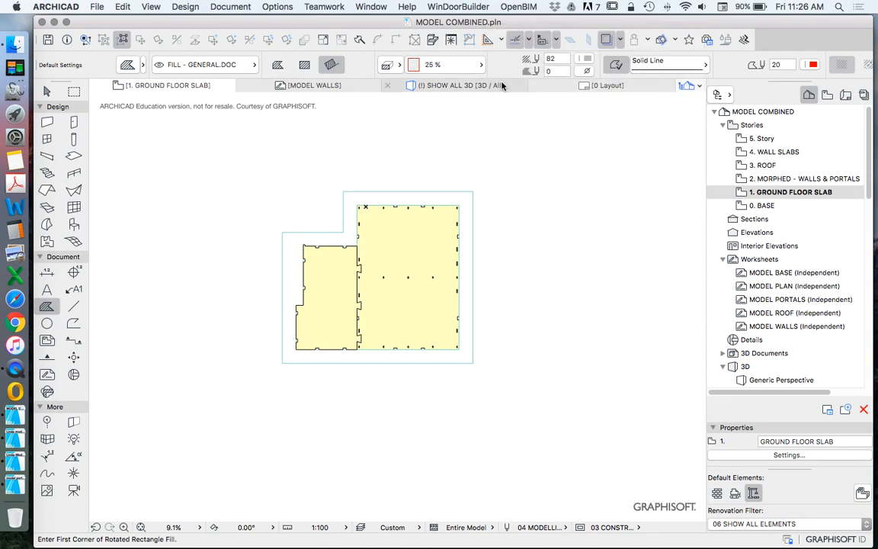
click(423, 64)
click(535, 127)
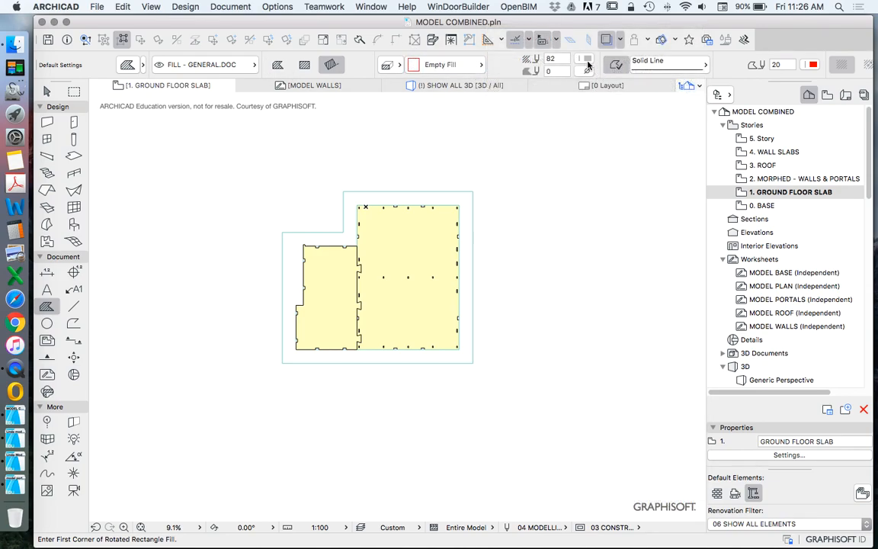
click(584, 61)
Step: Draw a horizontal rectangular fill 30000 wide above the slabs, with its lower part overlapping the larger slab
click(438, 122)
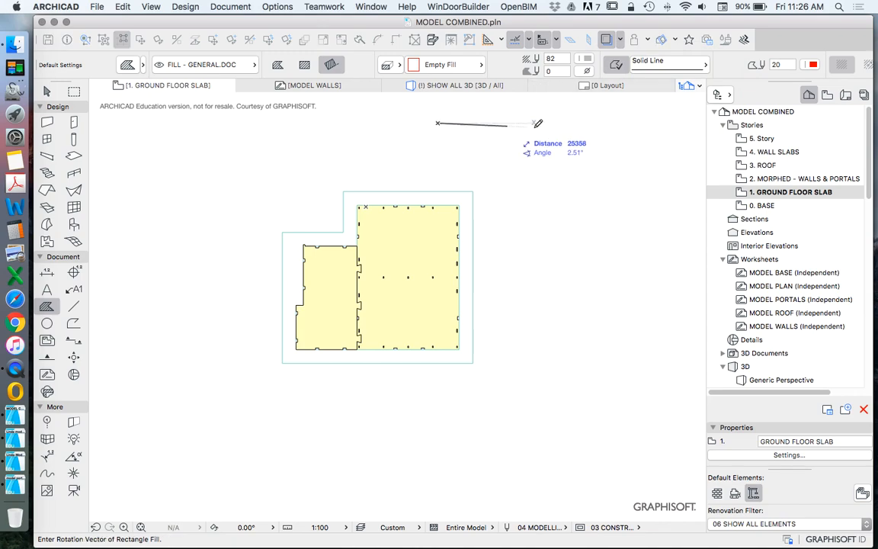
text(30000)
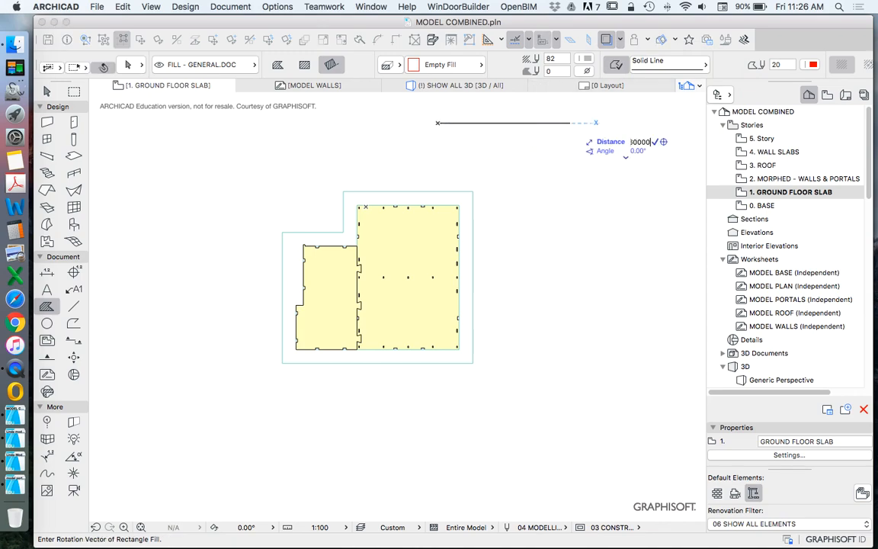
key(Return)
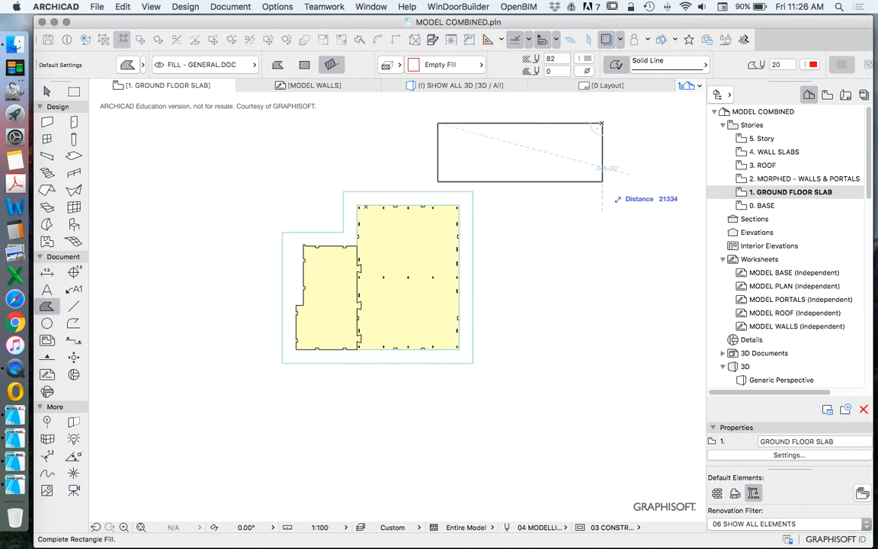
text(45000)
key(Return)
key(Escape)
Step: Move the fill down over the slabs so its upper-right corner sits on the outer slab's right edge
drag(602, 136, 541, 146)
key(Escape)
scroll(466, 190, down, 3)
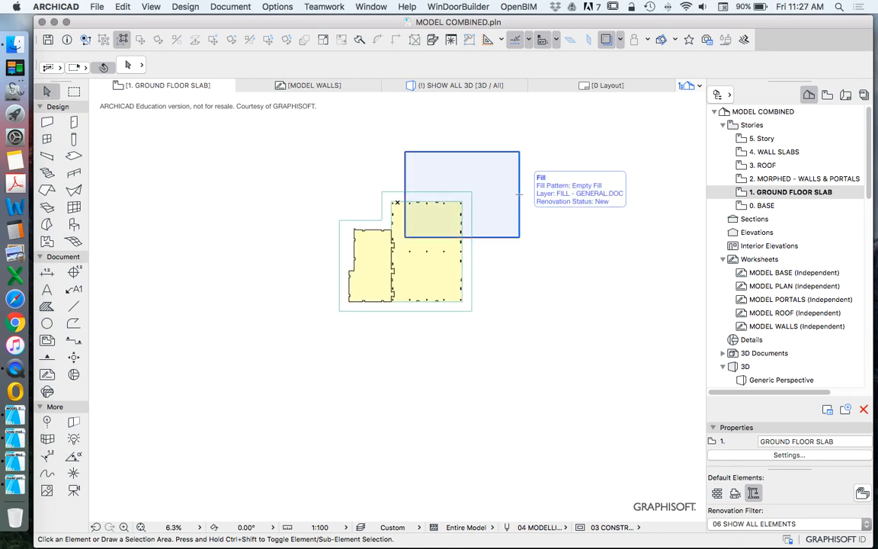
scroll(518, 192, up, 2)
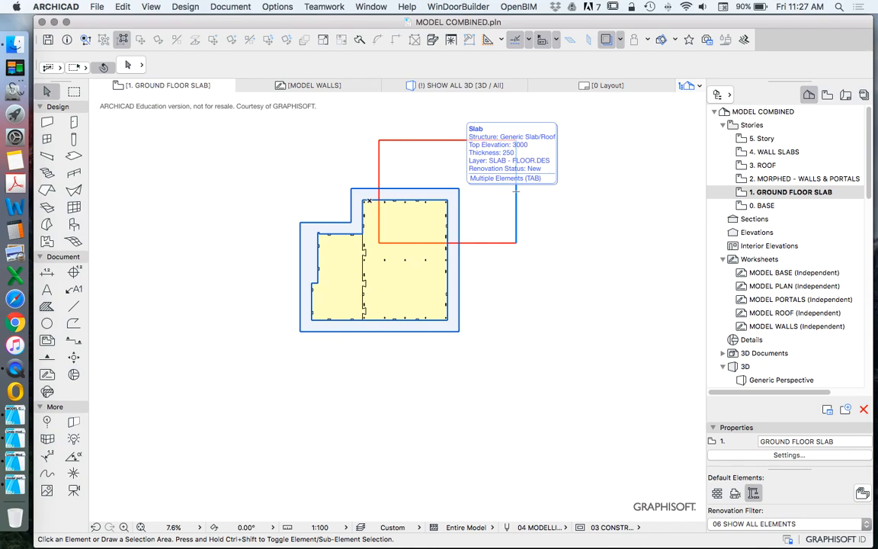
scroll(516, 192, down, 2)
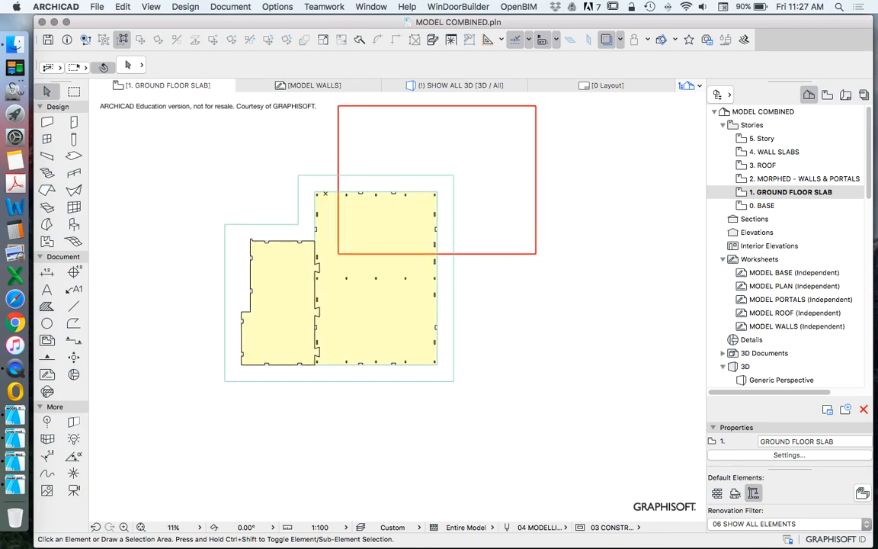
click(527, 142)
drag(528, 143, 480, 182)
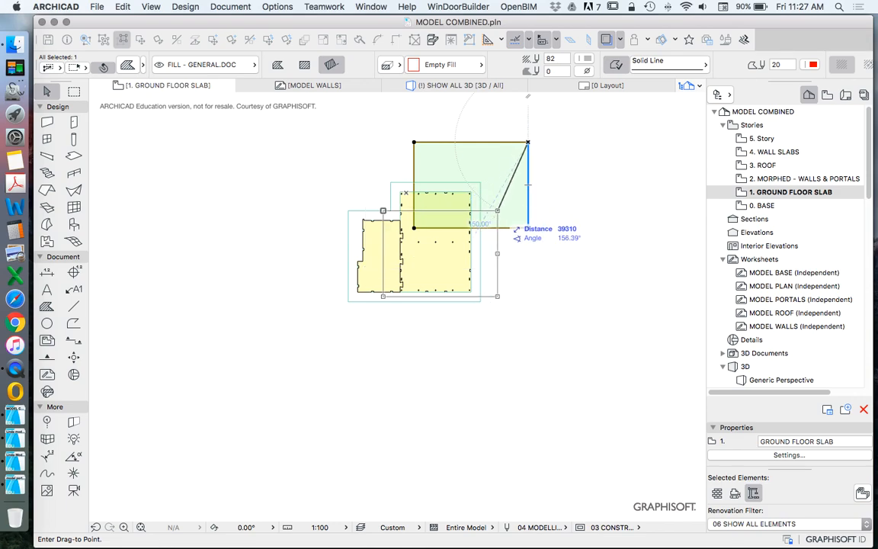
click(480, 202)
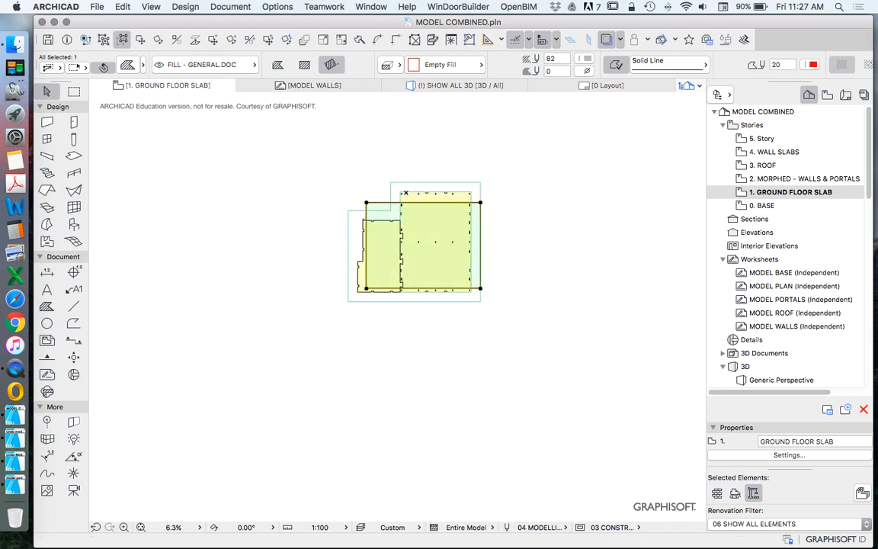
key(Escape)
Step: Move the fill to the right of the slabs, clear of the outer slab
click(366, 202)
drag(366, 202, 531, 212)
Step: Inspect the larger and smaller yellow slabs one at a time, including the dovetail tabs along their shared edge
scroll(424, 240, up, 5)
click(450, 205)
scroll(447, 206, down, 5)
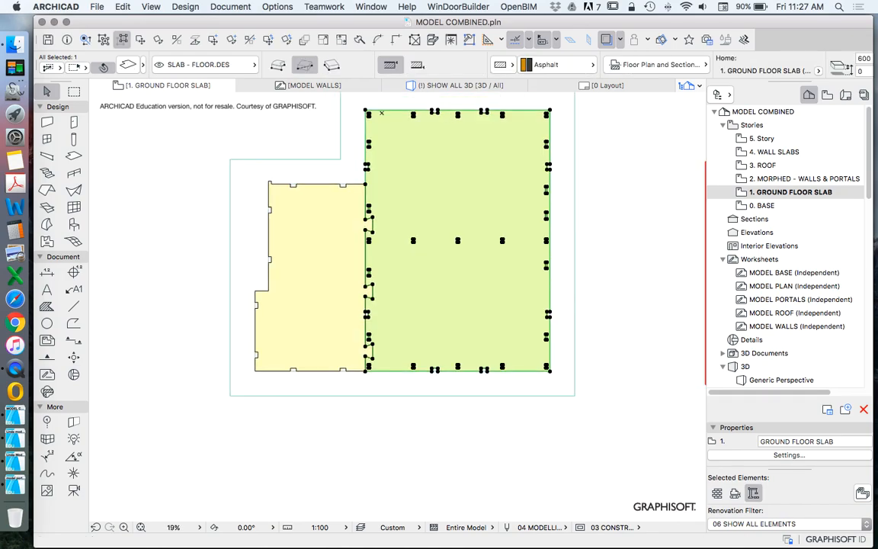
click(368, 263)
scroll(387, 279, up, 2)
scroll(380, 202, up, 5)
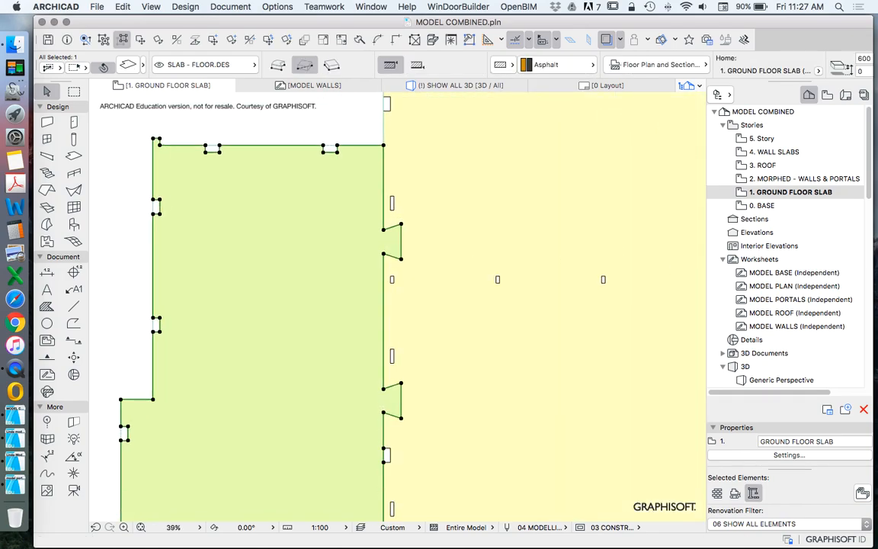
scroll(381, 236, down, 7)
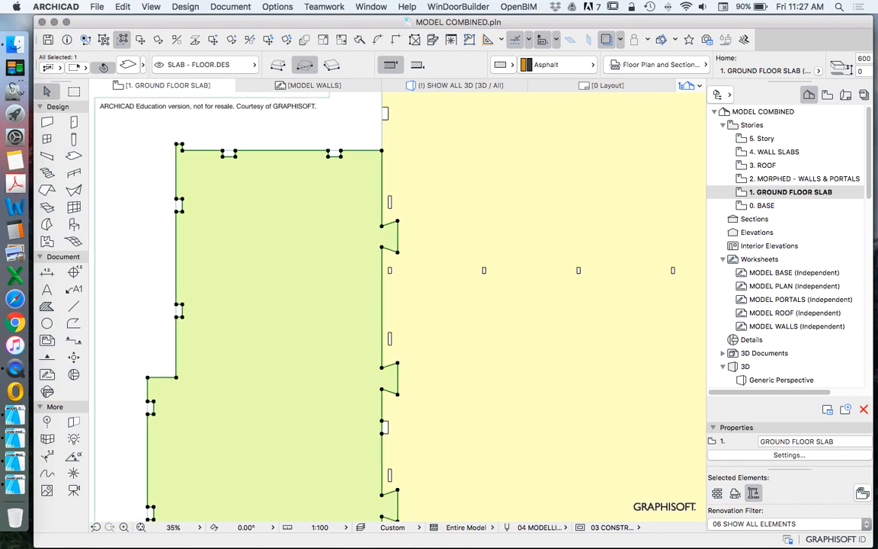
key(Escape)
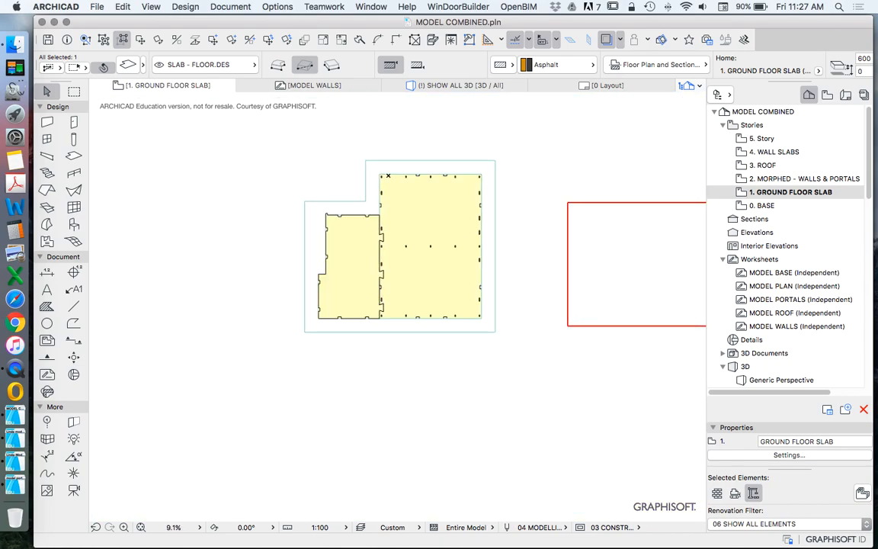
Step: Try moving the smaller yellow slab left, out of the outer slab, and undo the move
scroll(380, 263, up, 8)
scroll(387, 263, down, 8)
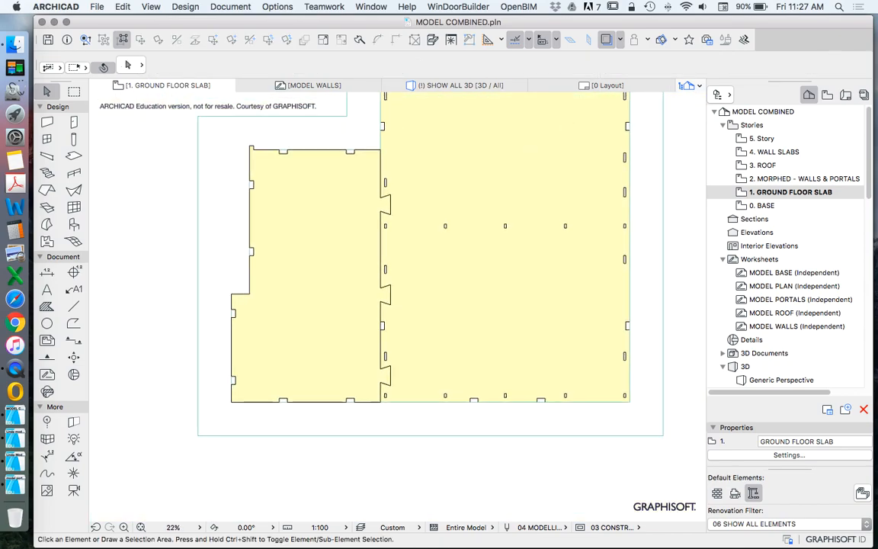
click(391, 264)
drag(392, 264, 261, 264)
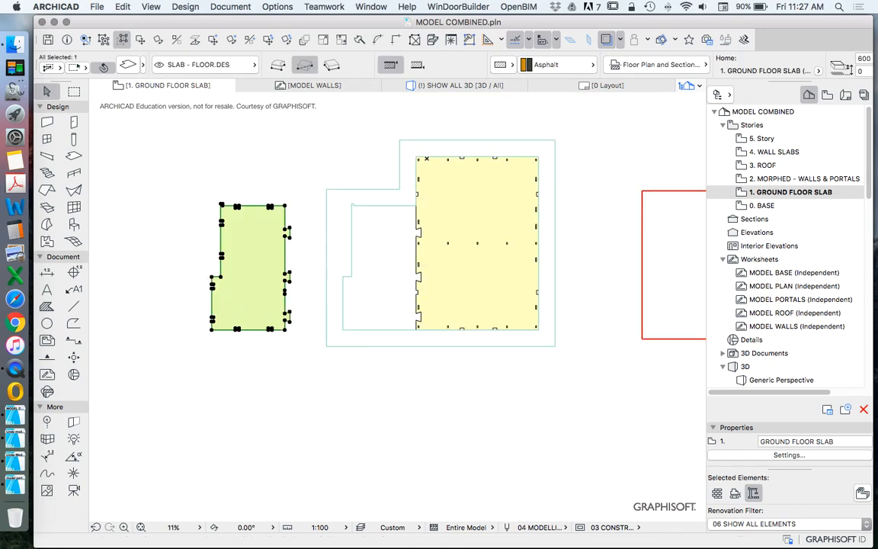
key(Escape)
scroll(353, 255, up, 3)
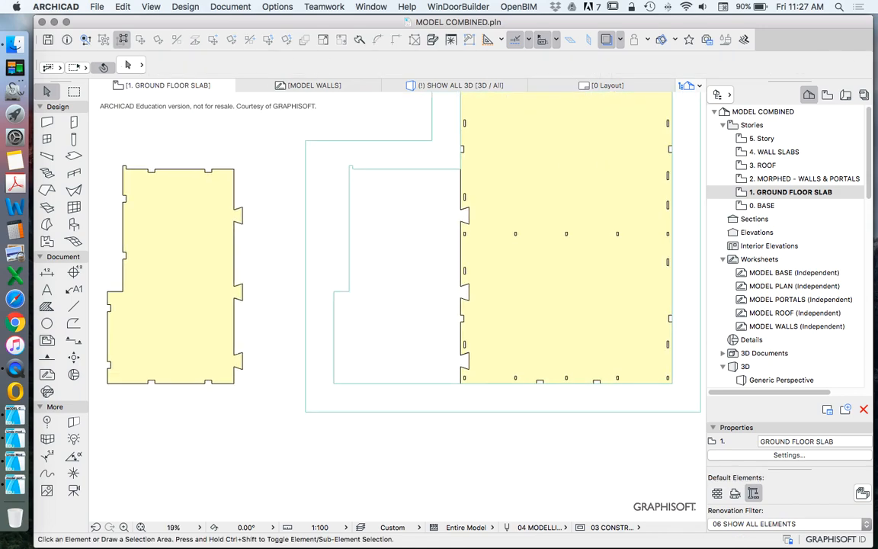
key(super+z)
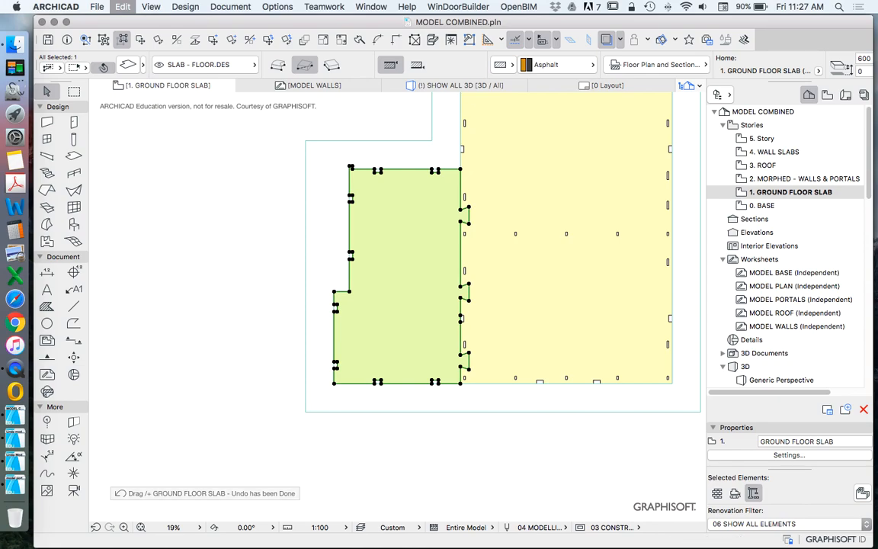
key(Escape)
Step: Rotate the rectangular fill 90° about its centre so that its long side runs vertically
scroll(245, 299, down, 4)
click(526, 237)
right_click(531, 156)
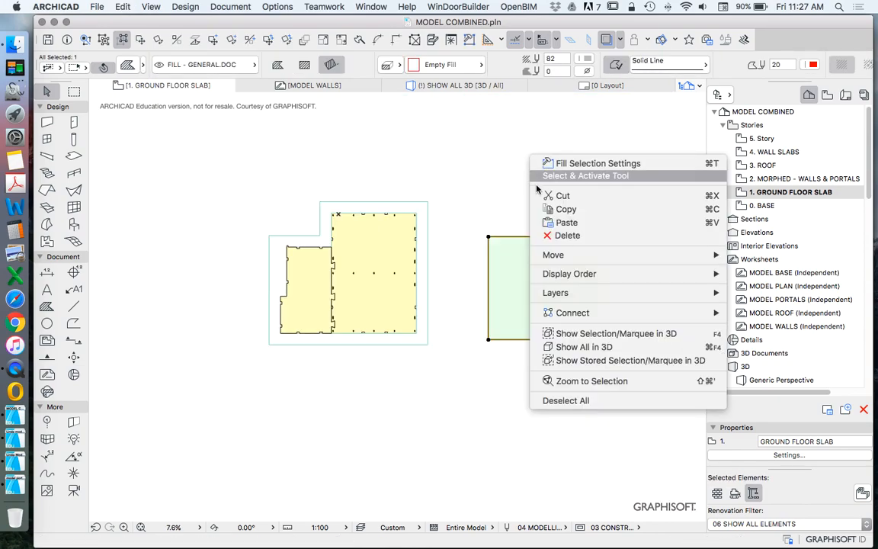
mouse_move(615, 255)
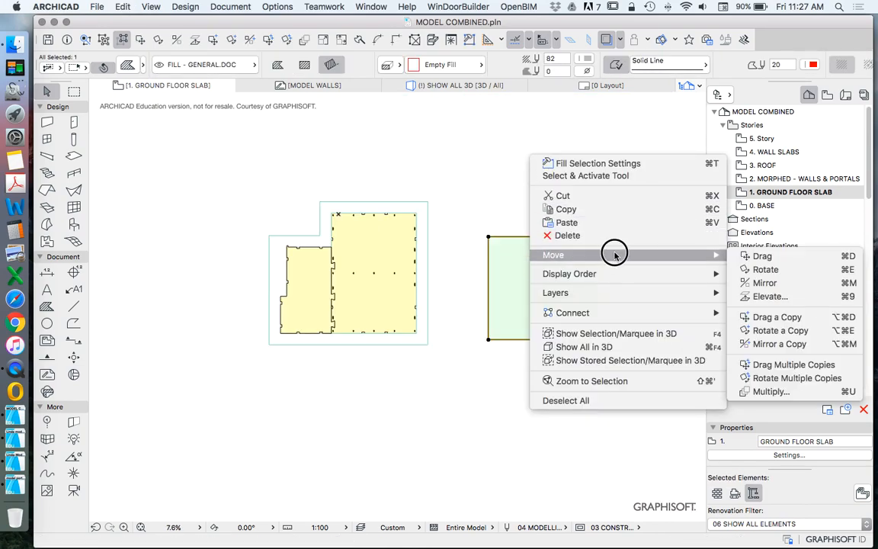
click(764, 269)
click(602, 282)
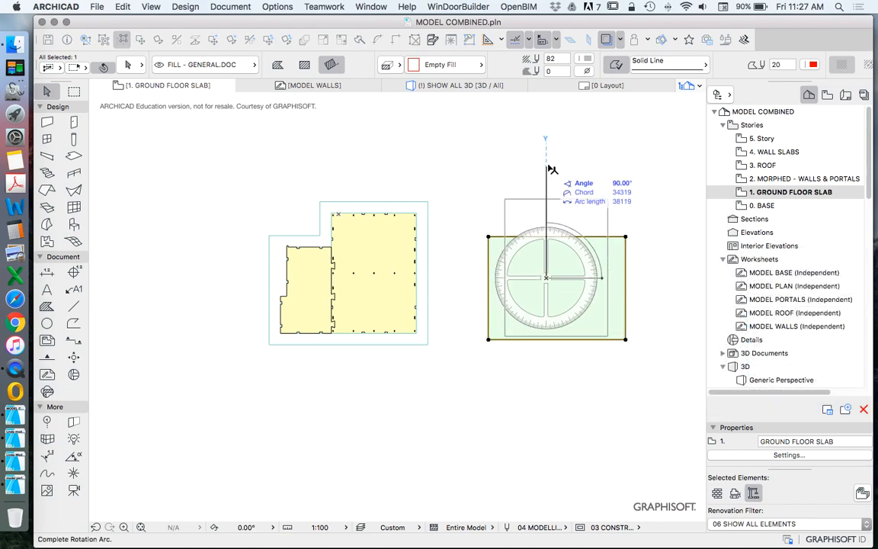
click(543, 183)
Step: Move the rotated fill over the larger yellow slab, keeping the outer slab's right edge just outside it
drag(415, 273, 391, 287)
scroll(426, 276, up, 2)
scroll(430, 280, up, 5)
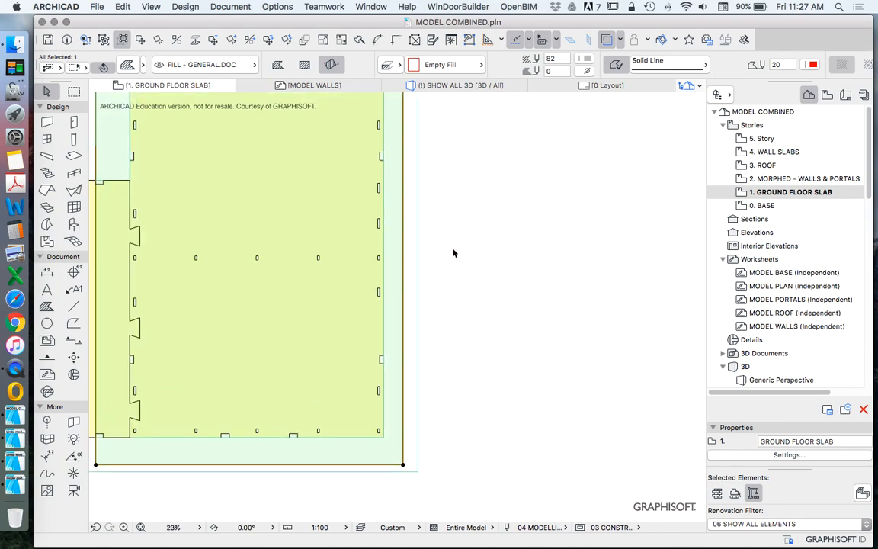
scroll(451, 254, down, 4)
click(532, 259)
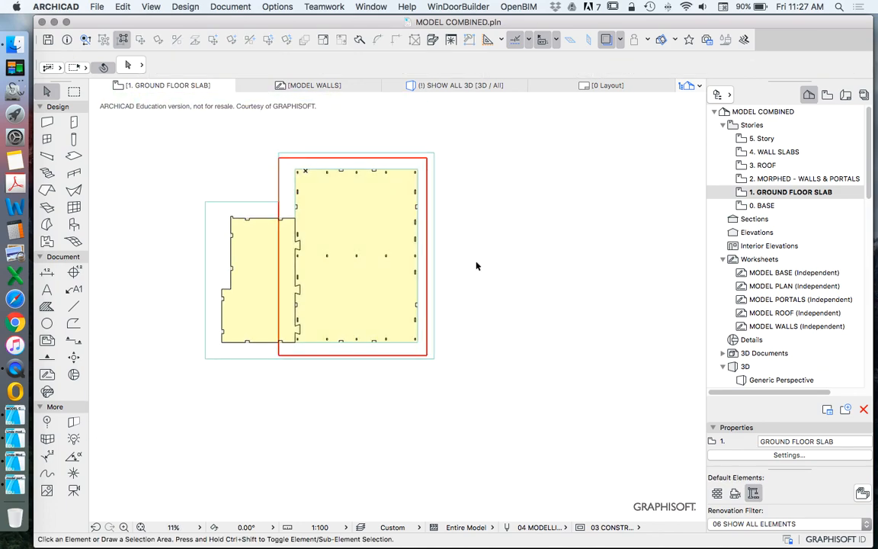
Step: Compare the outer slab's outline with the edges of the red fill around the larger slab
scroll(395, 230, up, 3)
scroll(378, 300, down, 4)
scroll(390, 357, up, 1)
scroll(396, 361, up, 4)
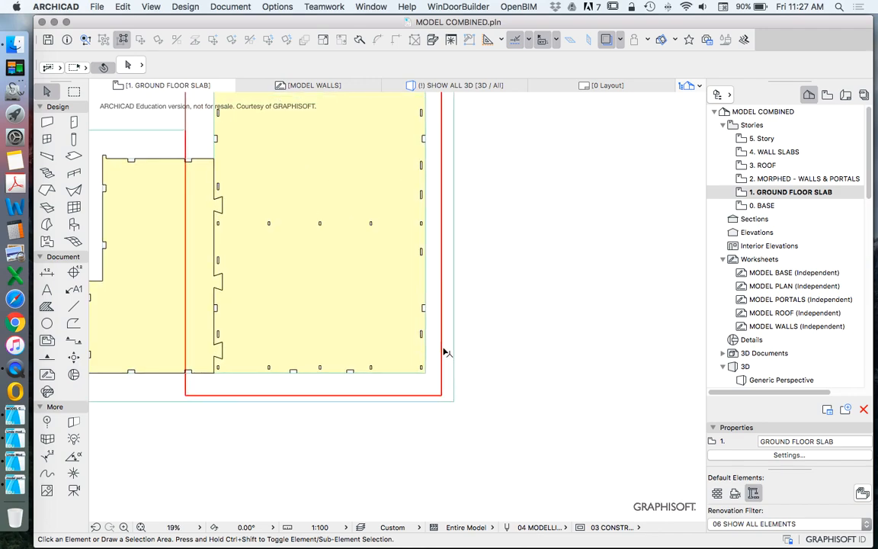
scroll(427, 290, down, 4)
scroll(487, 154, up, 2)
scroll(487, 154, down, 2)
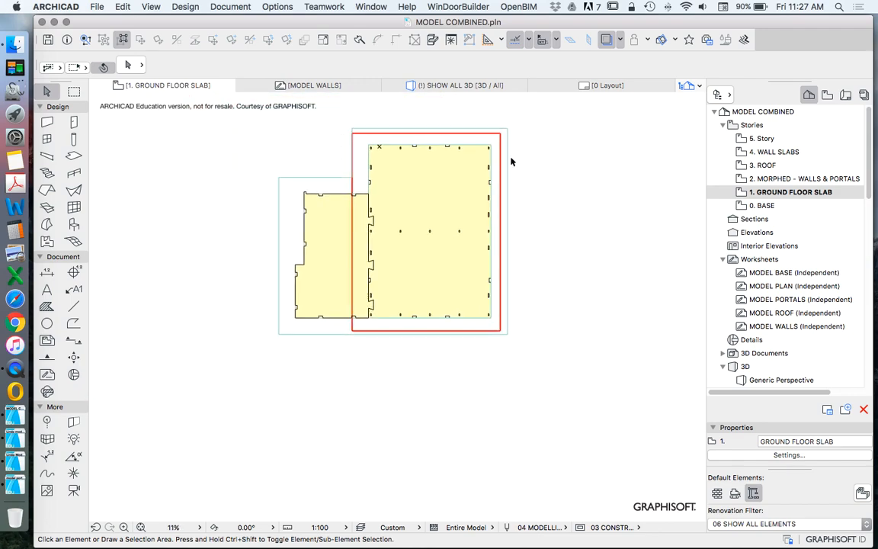
scroll(514, 161, up, 1)
drag(502, 151, 562, 218)
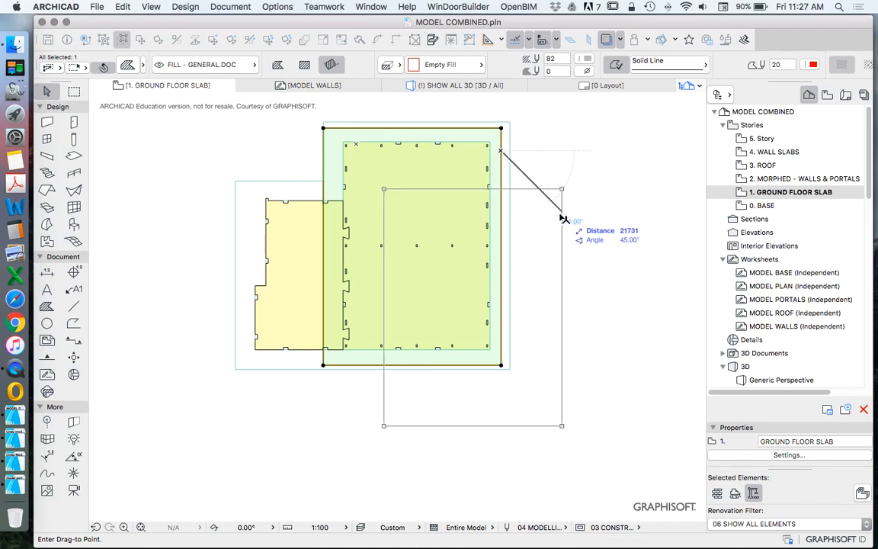
key(Escape)
key(Escape)
click(299, 373)
key(Escape)
Step: Offset the lower edge of the outer slab inward by 3000
click(306, 369)
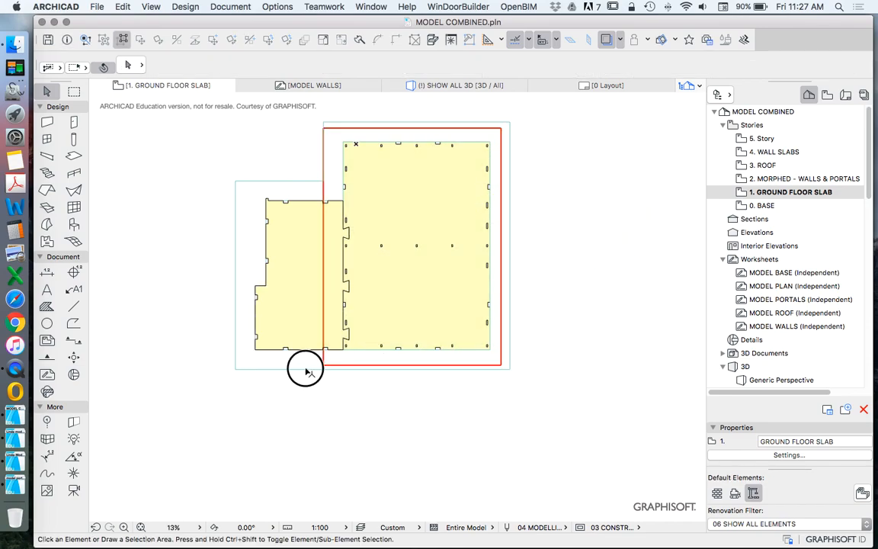
click(306, 369)
scroll(382, 368, up, 4)
click(409, 428)
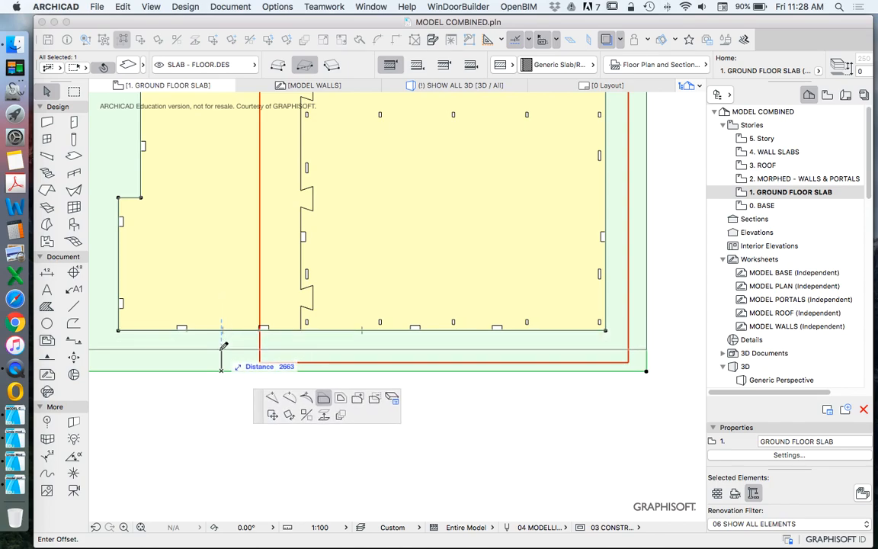
key(Tab)
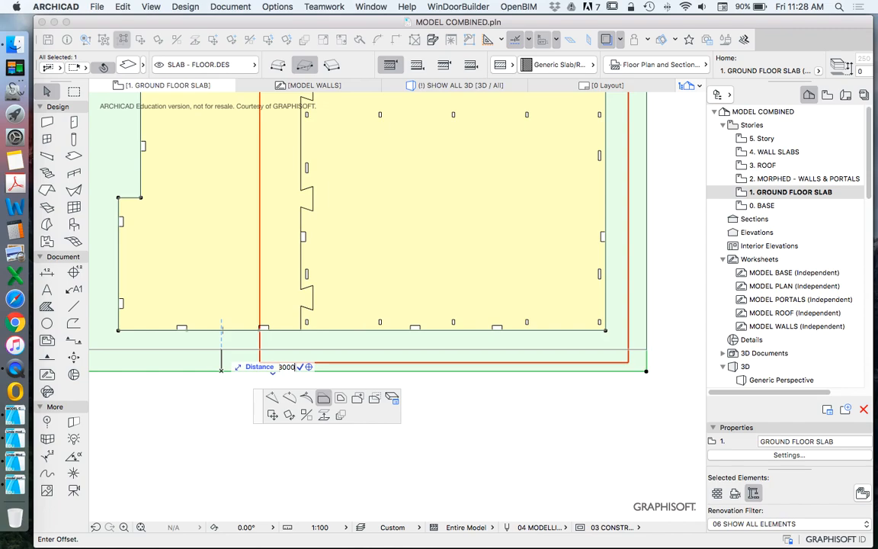
key(Return)
scroll(342, 386, down, 6)
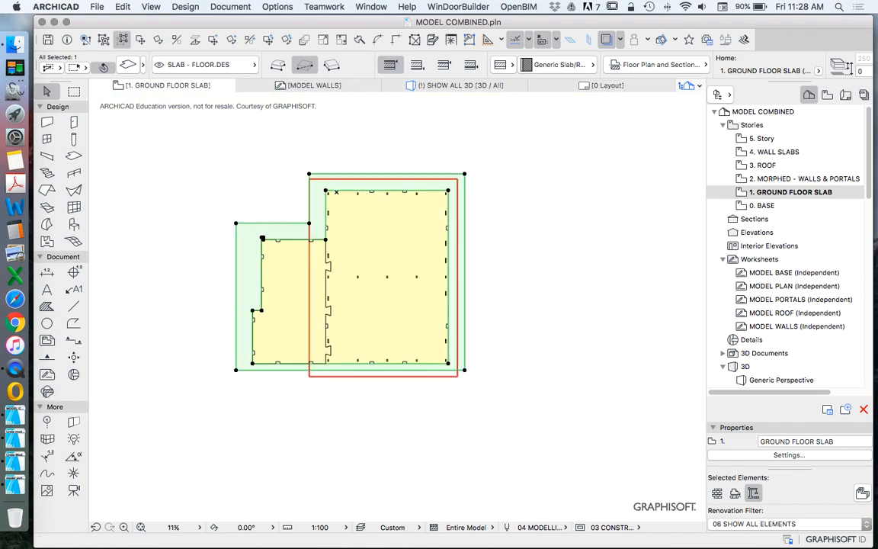
Step: Offset the outer slab's upper edge inward by 3000, and undo the offsets of both its upper and lower edges
click(410, 175)
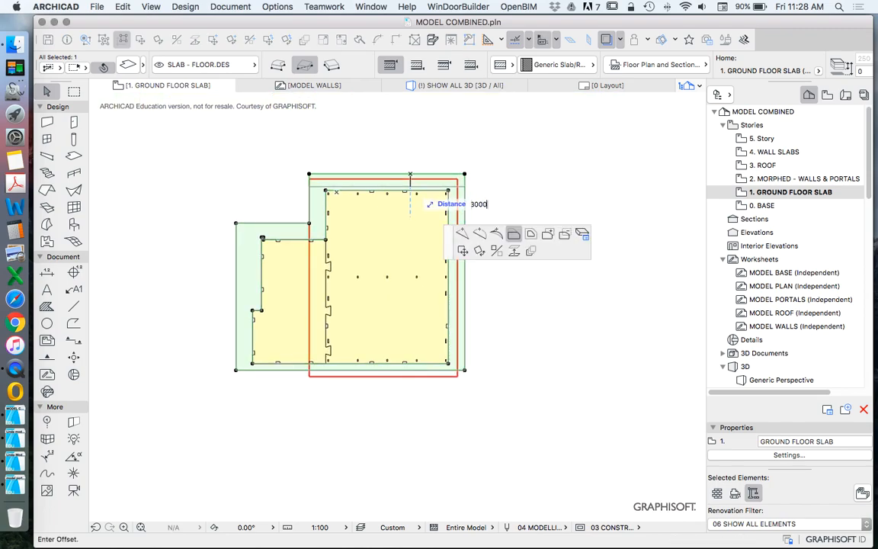
text(3000)
key(Return)
key(super+z)
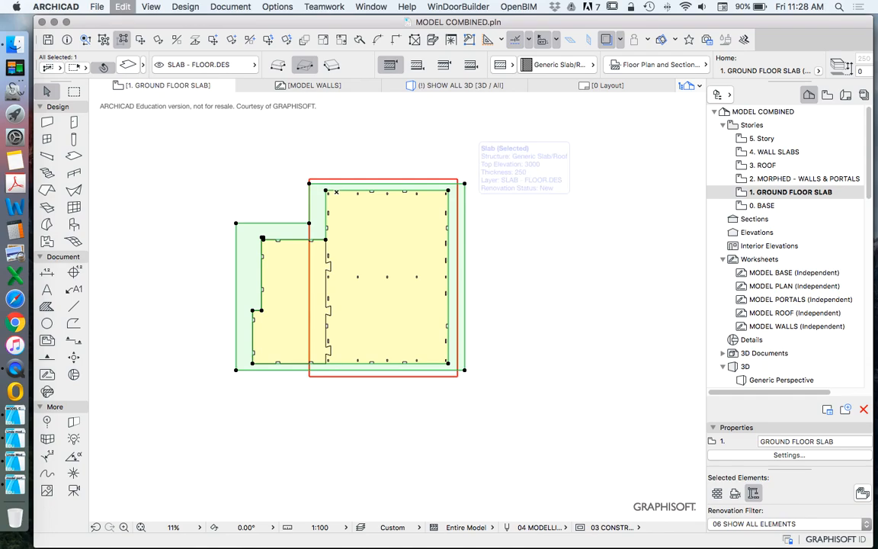
key(super+z)
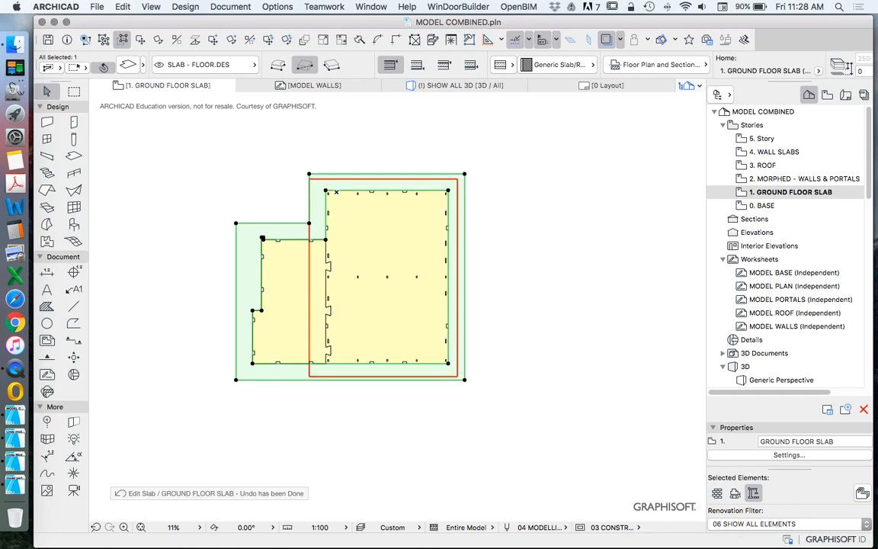
Step: Offset all outer edges of the surrounding slab inward together by 3000
click(464, 227)
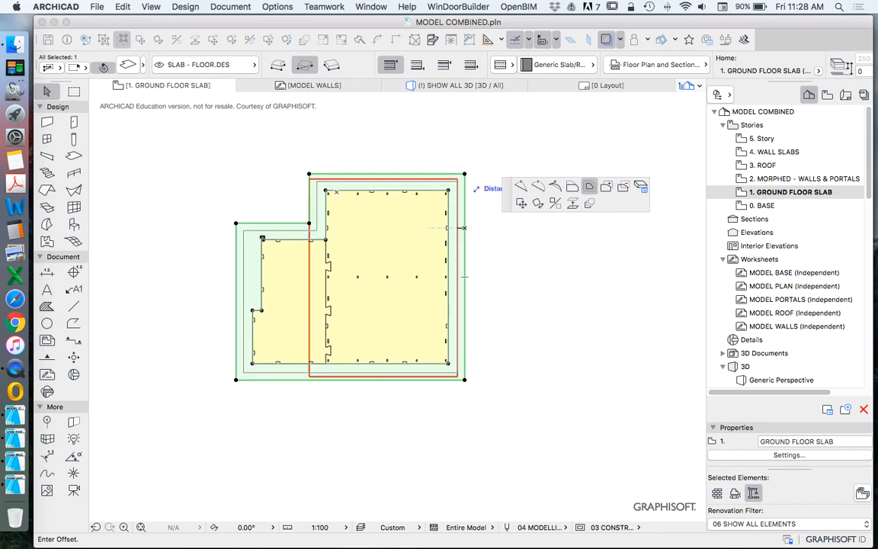
text(3000)
key(Return)
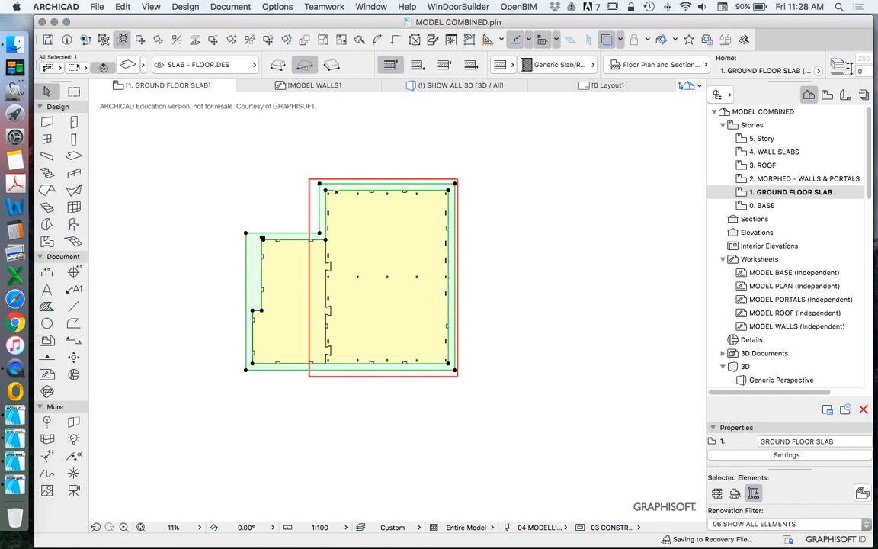
key(Escape)
Step: Move the red fill off the larger slab to the empty area right of the slabs
click(412, 179)
drag(413, 179, 585, 183)
key(Escape)
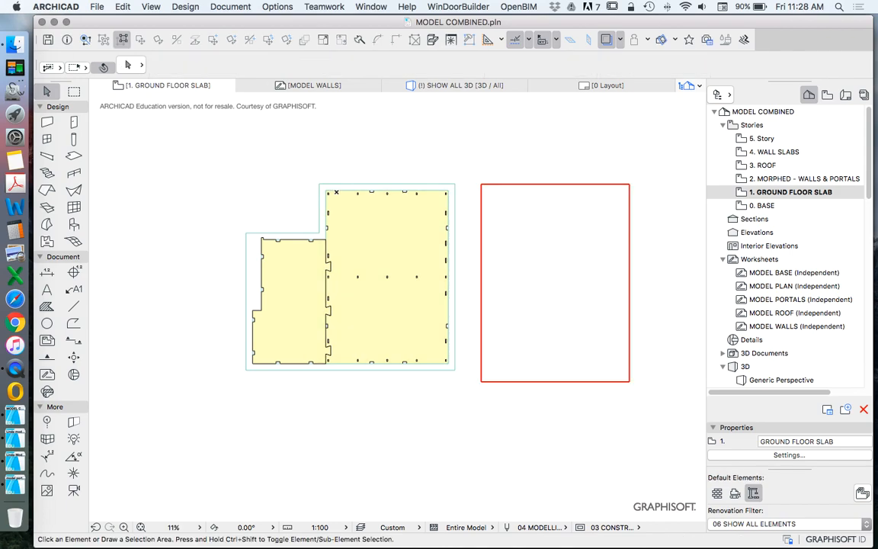
Step: Move the red fill onto the larger part of the outer slab, aligning them near the slab's upper-right corner
click(248, 304)
key(Escape)
drag(629, 184, 455, 184)
scroll(455, 183, up, 2)
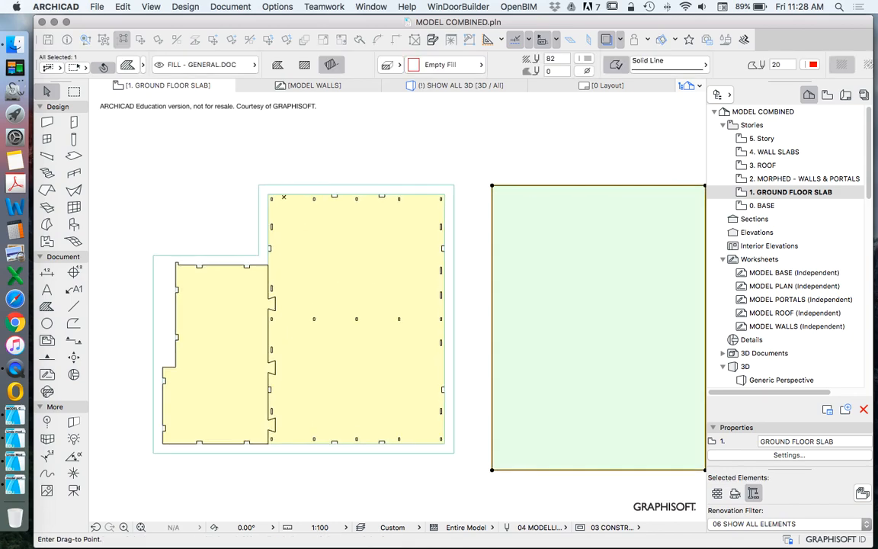
mouse_move(457, 181)
mouse_down()
mouse_move(480, 185)
mouse_move(458, 181)
mouse_up()
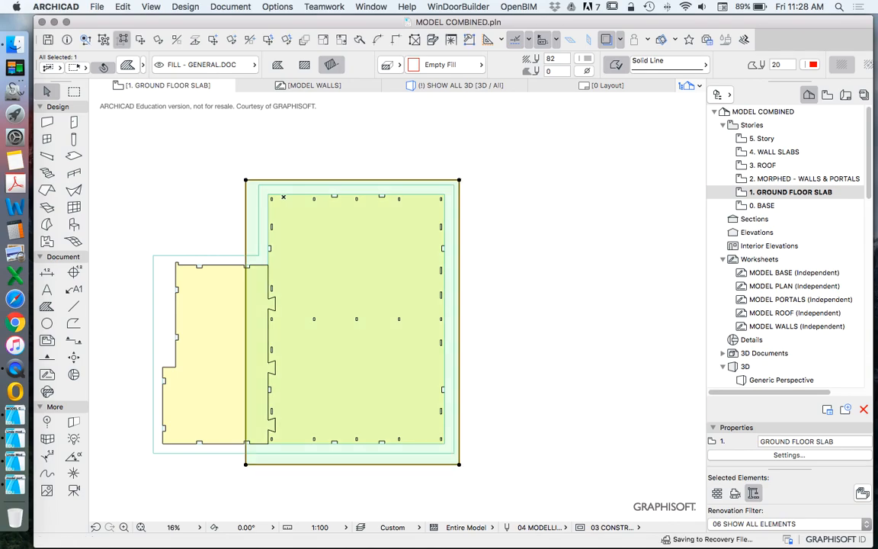
key(Escape)
Step: Examine how the surrounding outer slab fits within the red fill, especially around the inner corner between the two floor slabs
scroll(362, 210, down, 2)
scroll(281, 253, up, 2)
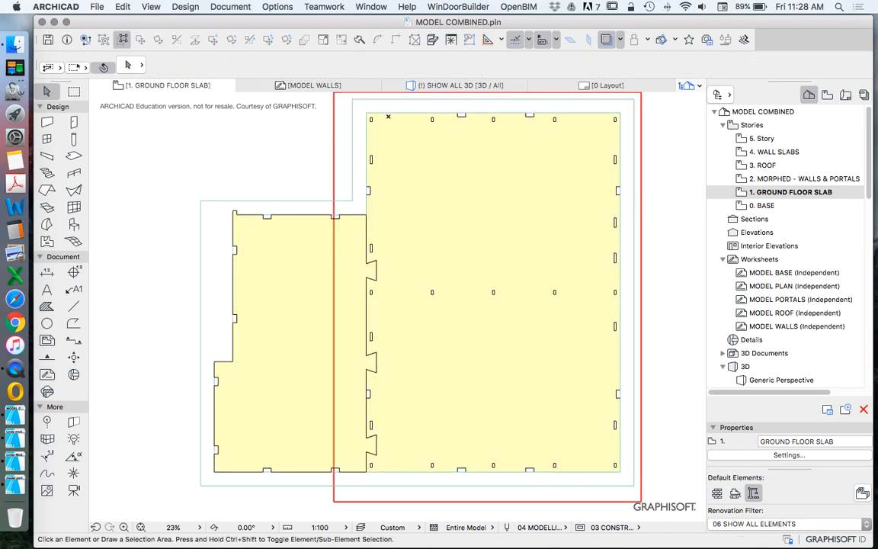
click(276, 200)
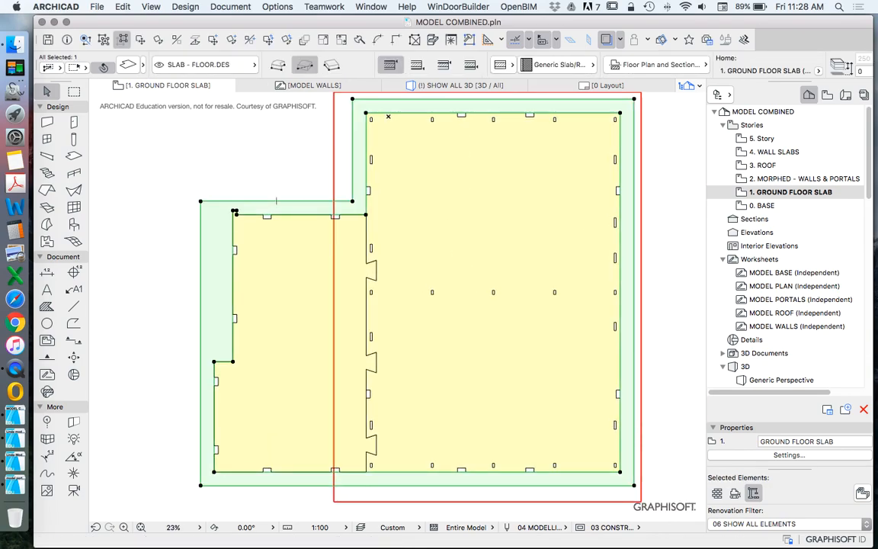
scroll(417, 191, down, 2)
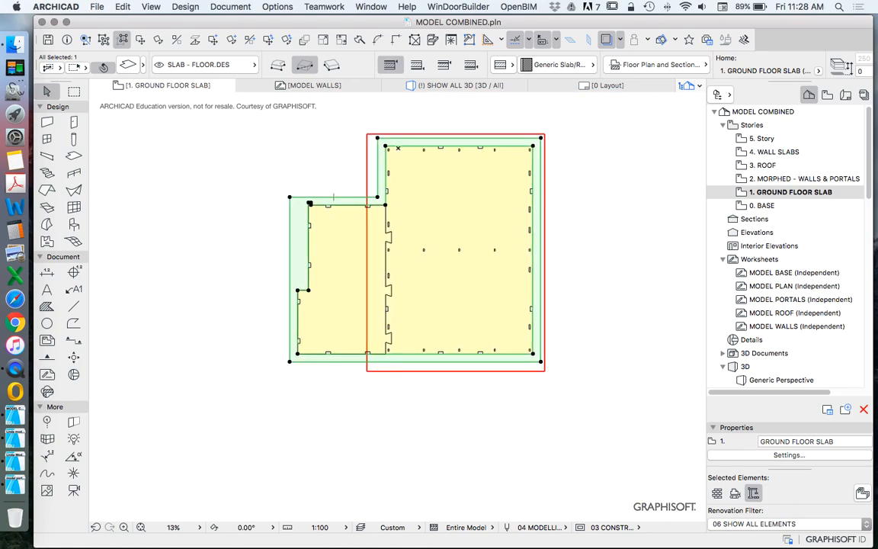
key(Escape)
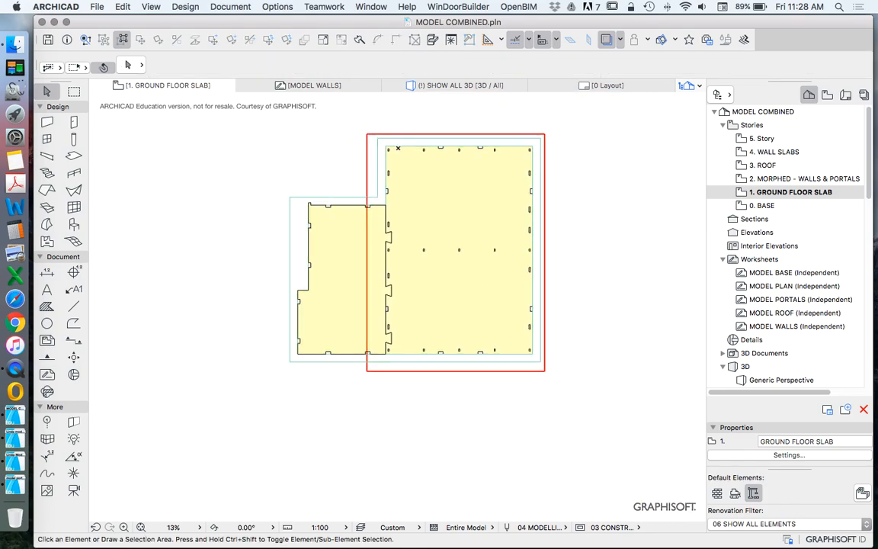
scroll(379, 163, up, 2)
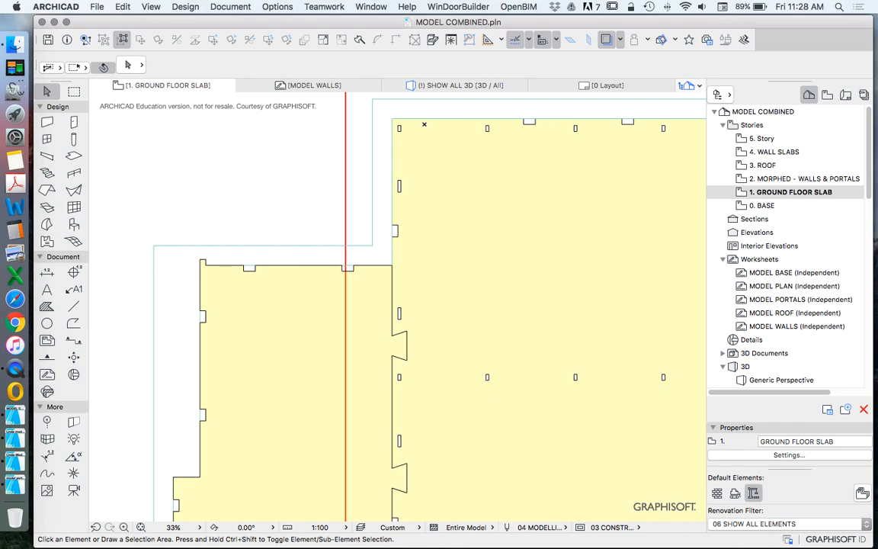
scroll(381, 215, down, 2)
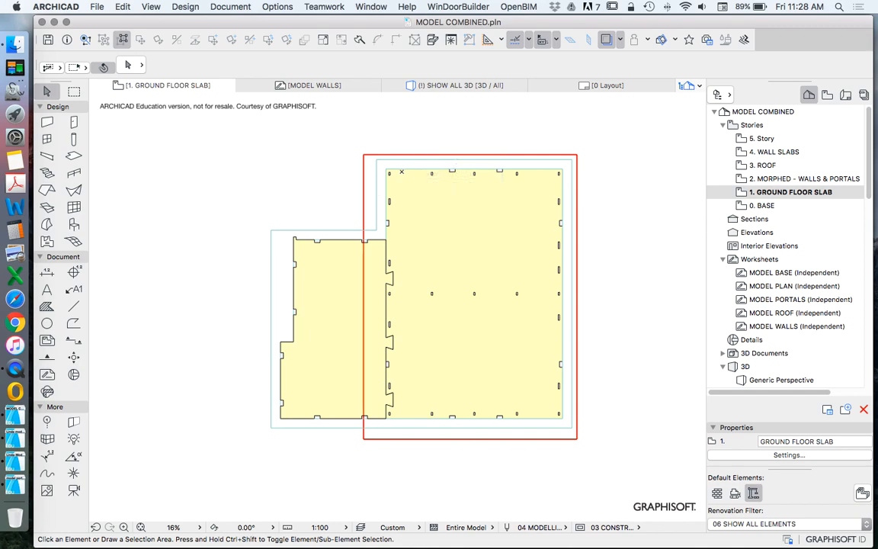
scroll(390, 231, up, 1)
scroll(376, 206, up, 1)
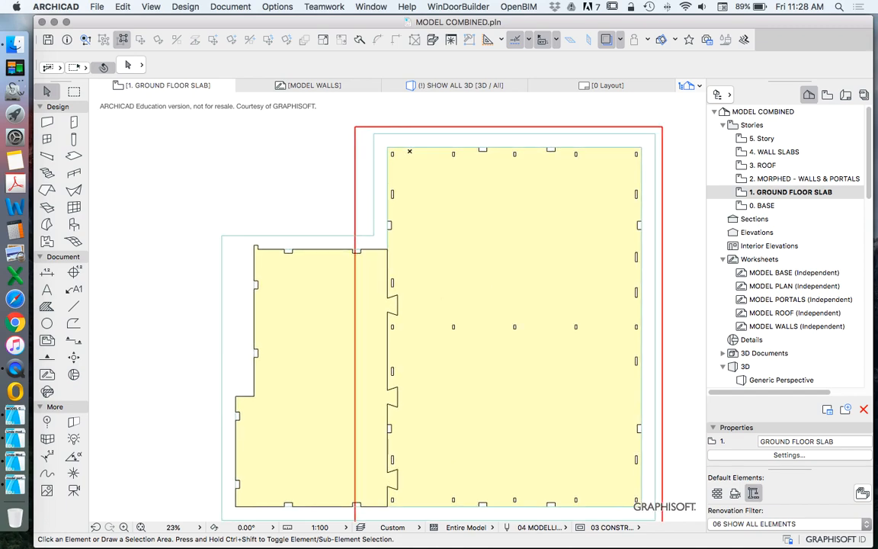
click(380, 237)
scroll(381, 237, up, 11)
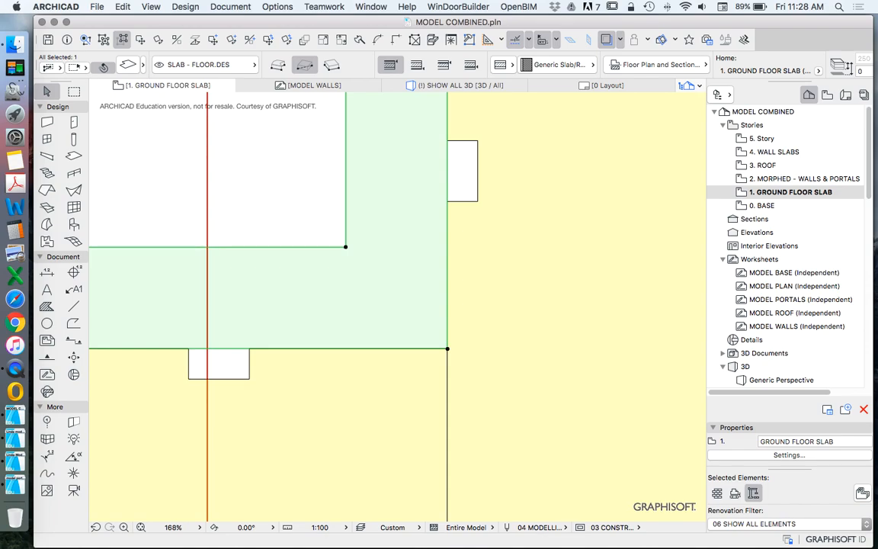
scroll(409, 198, down, 6)
scroll(387, 192, down, 9)
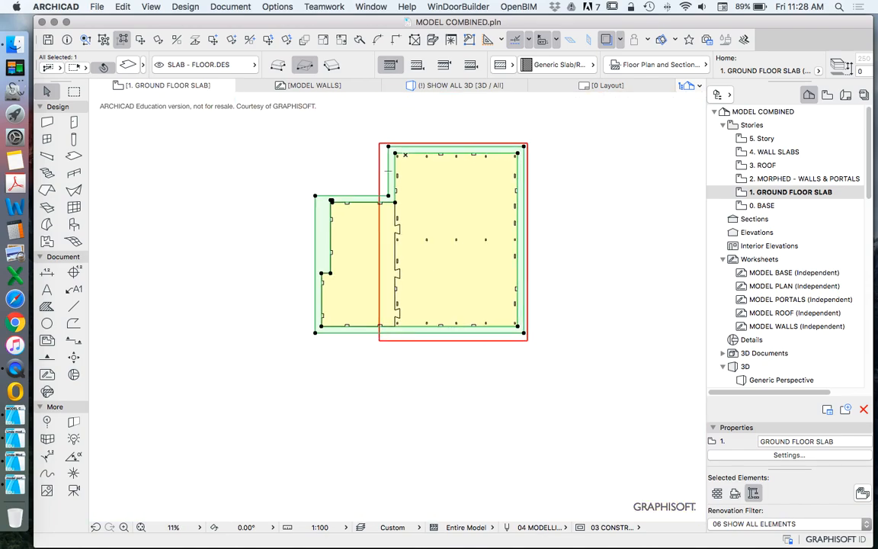
scroll(403, 213, up, 3)
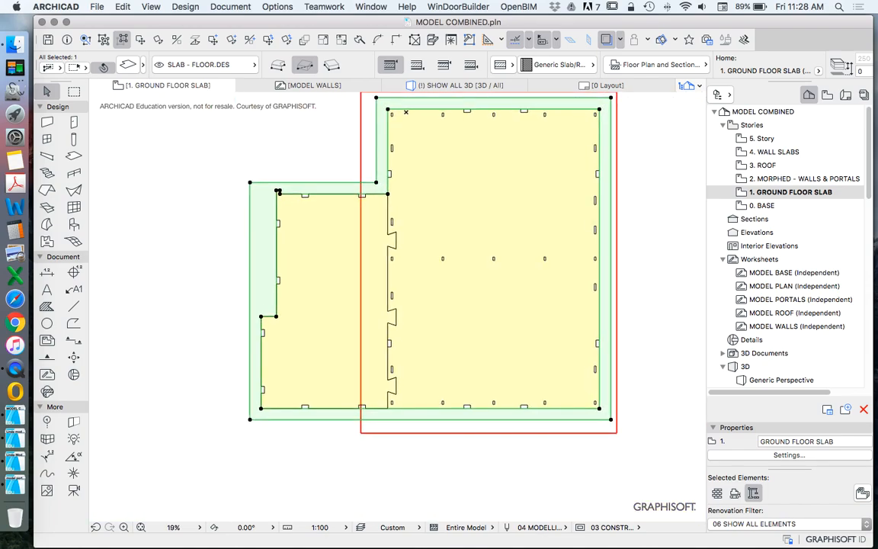
key(Escape)
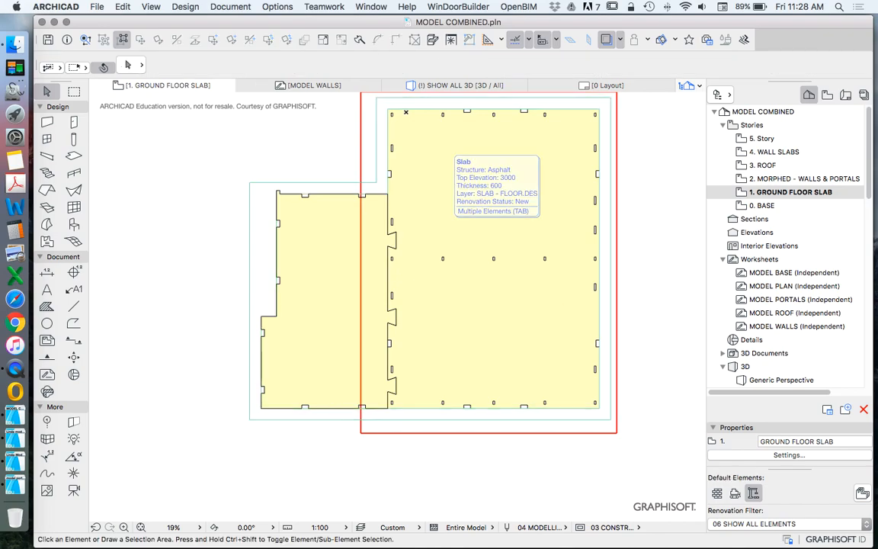
Step: Insert a node just above the outer slab's inner corner and offset the short segment below it to the larger floor slab's edge
scroll(371, 185, up, 7)
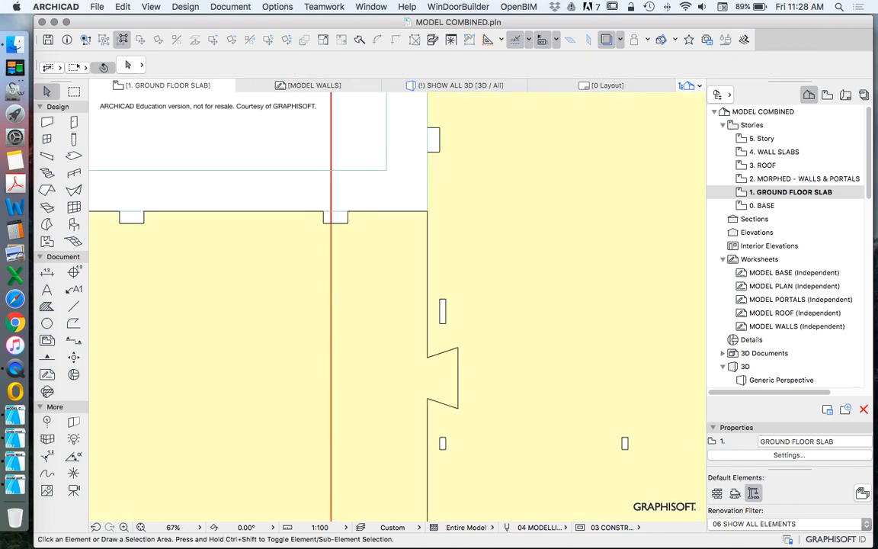
click(386, 169)
click(386, 169)
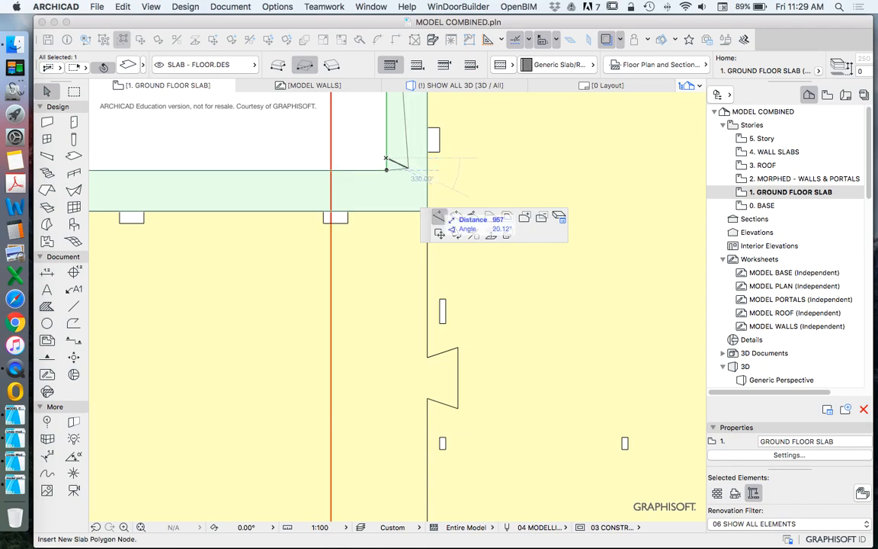
click(386, 158)
click(387, 162)
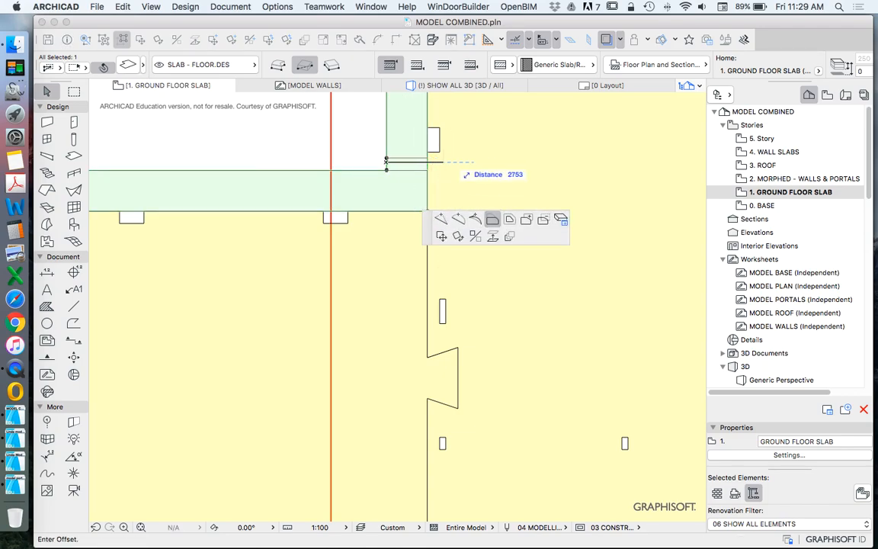
click(426, 158)
scroll(426, 158, down, 5)
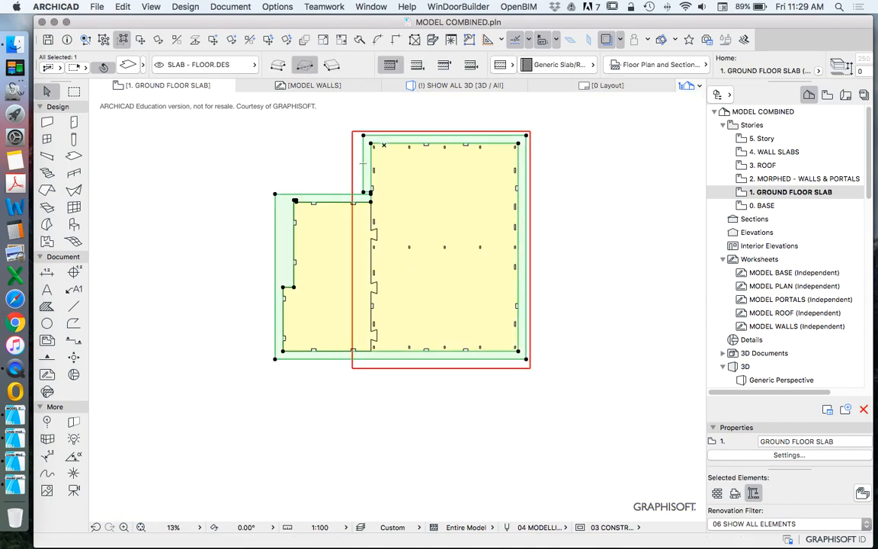
Step: Split the outer slab by inserting two nodes on its lower edge near the floor slab joint and offsetting the segment between them to the inner edge
scroll(365, 356, up, 6)
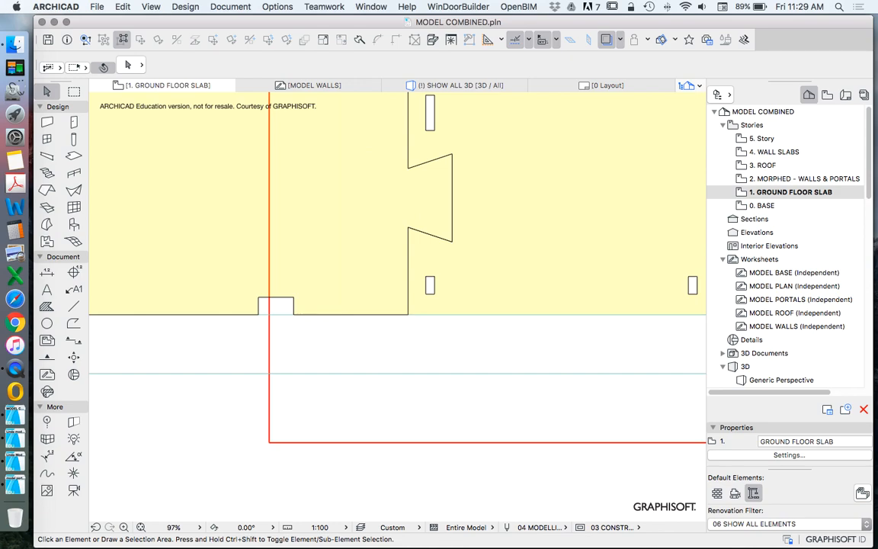
click(378, 374)
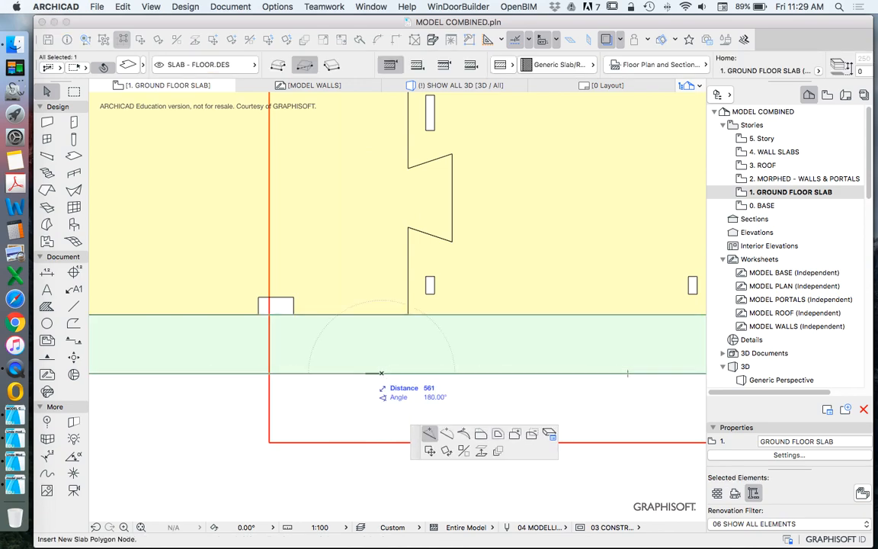
click(343, 373)
click(344, 374)
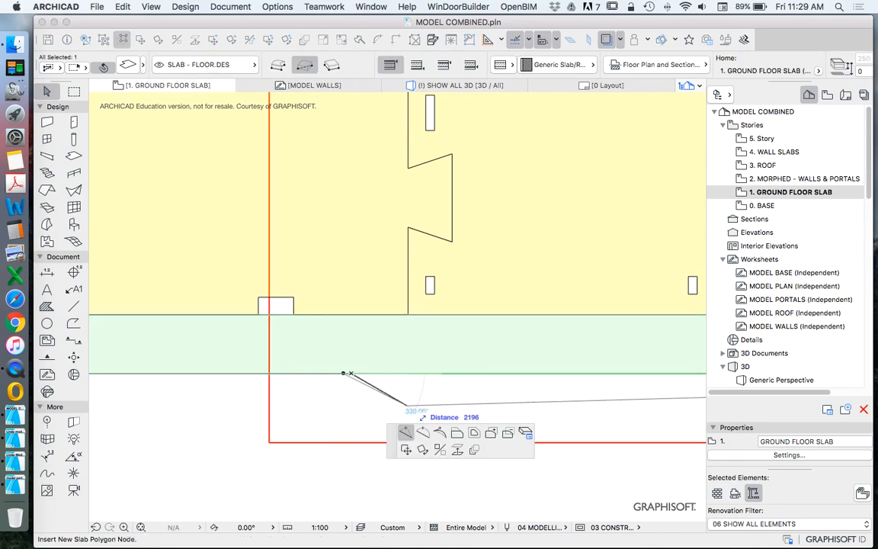
click(368, 374)
click(354, 374)
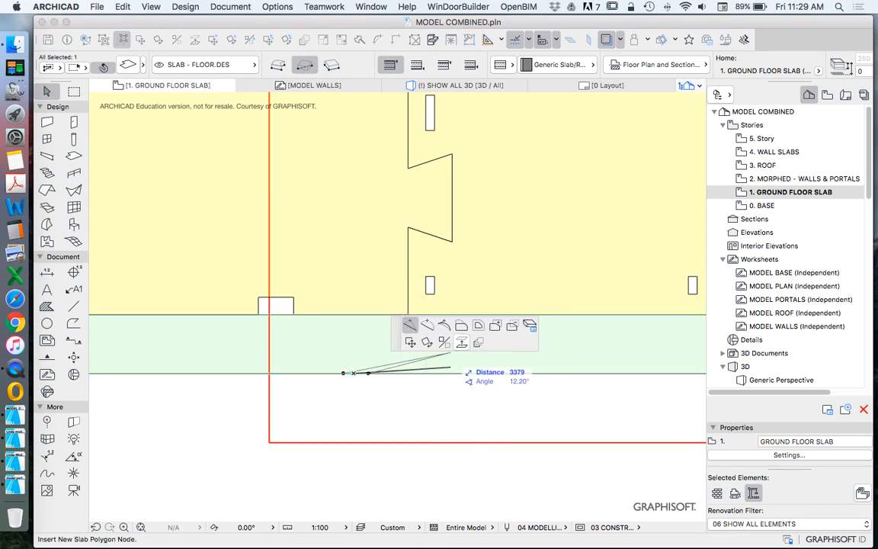
click(461, 325)
click(355, 314)
click(357, 377)
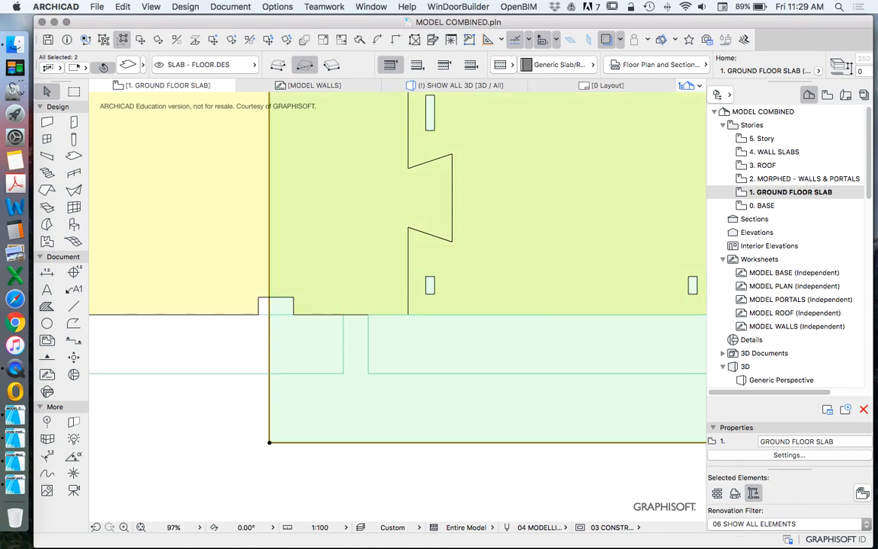
scroll(357, 376, down, 4)
scroll(351, 377, down, 5)
key(Escape)
Step: Select each of the two outer slab pieces in turn and check its extent against the red fill
click(320, 374)
scroll(320, 319, down, 4)
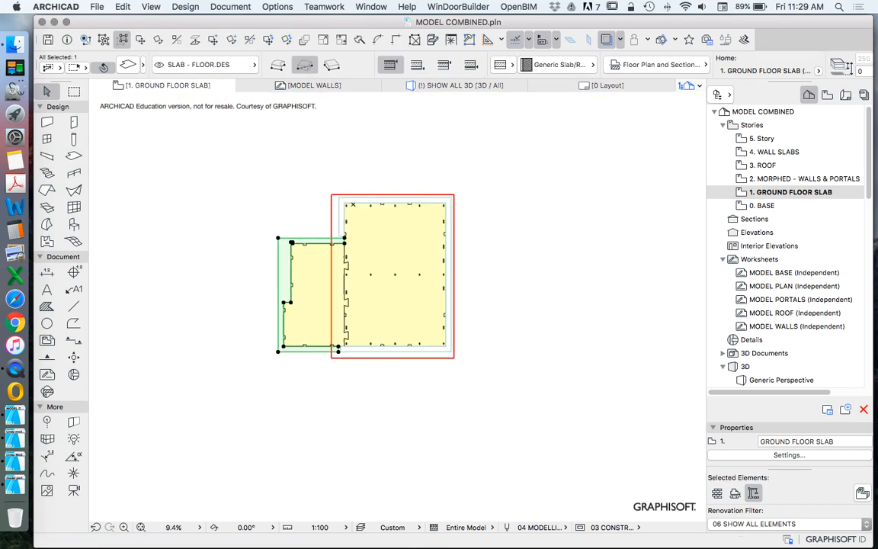
scroll(342, 329, up, 4)
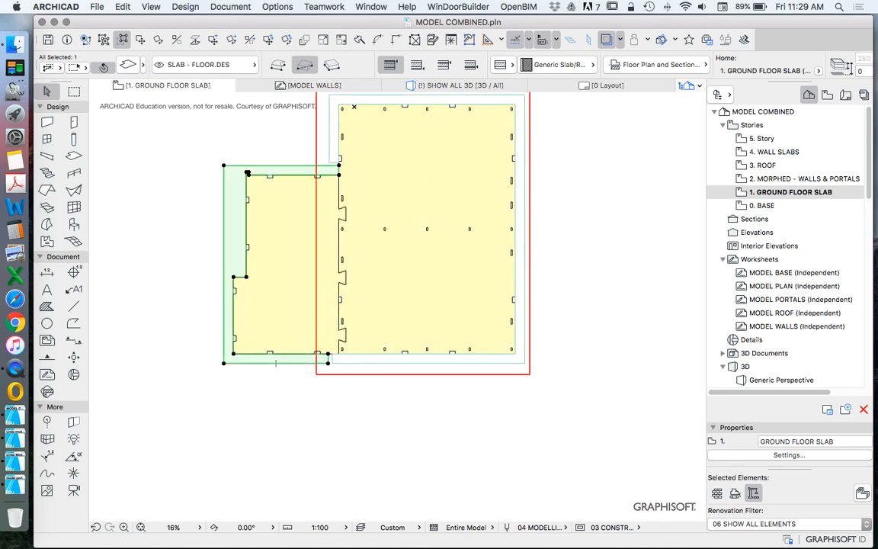
scroll(349, 356, up, 3)
click(349, 358)
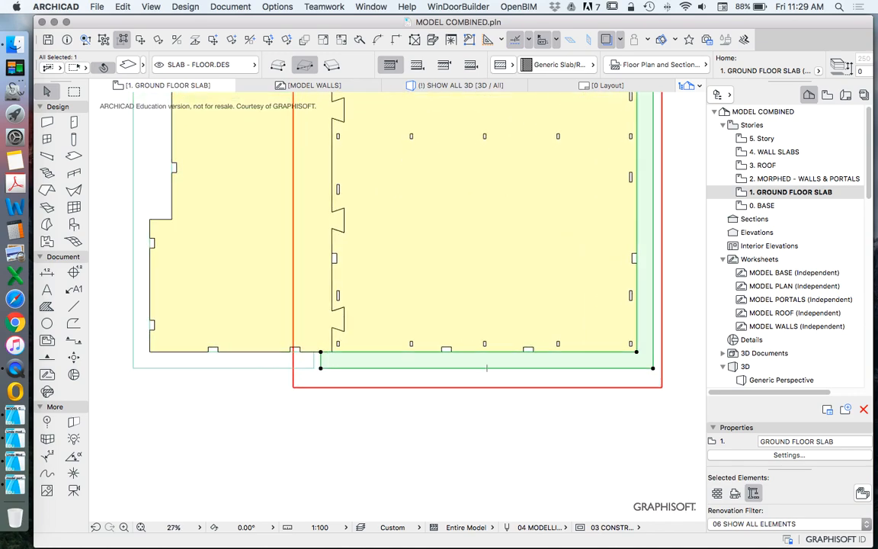
scroll(346, 359, down, 3)
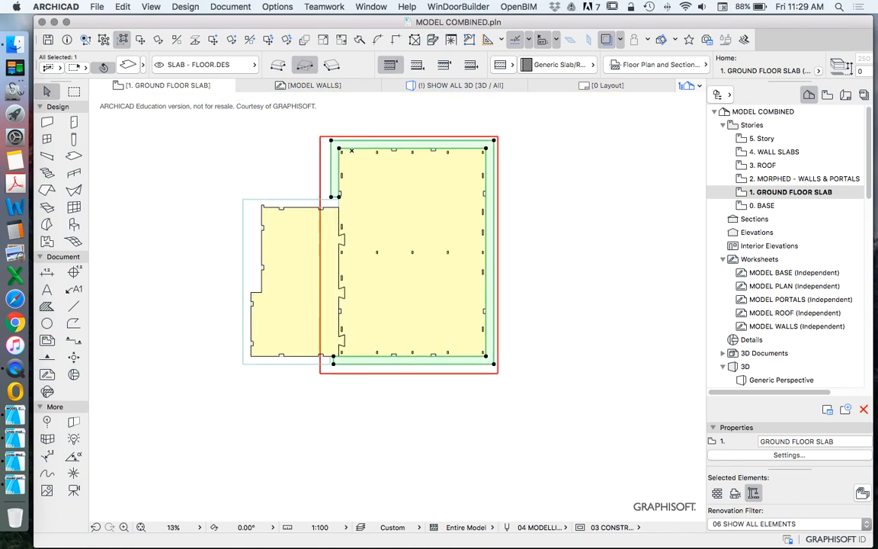
scroll(475, 122, up, 3)
click(573, 146)
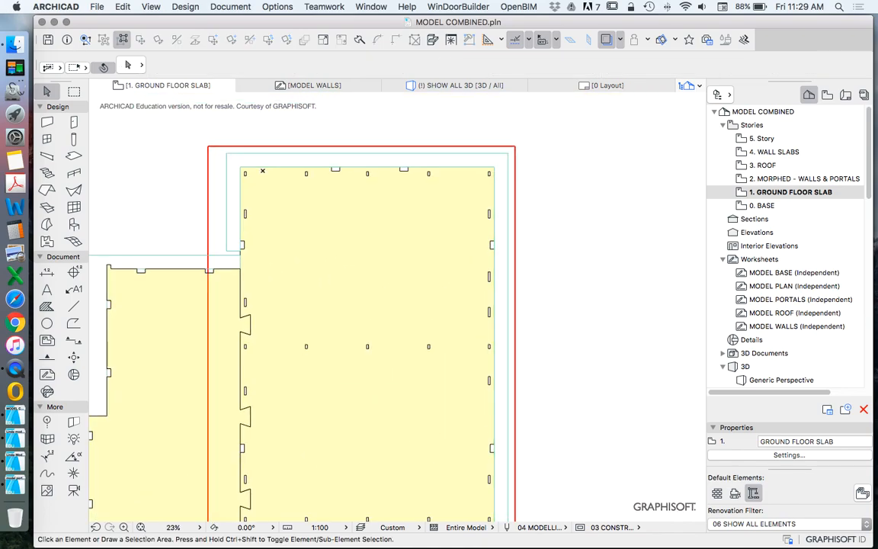
Step: Offset the lower strip's end edge on the left outer slab piece about 8600 to the right, beyond the floor slab joint
scroll(574, 146, down, 4)
scroll(387, 330, up, 8)
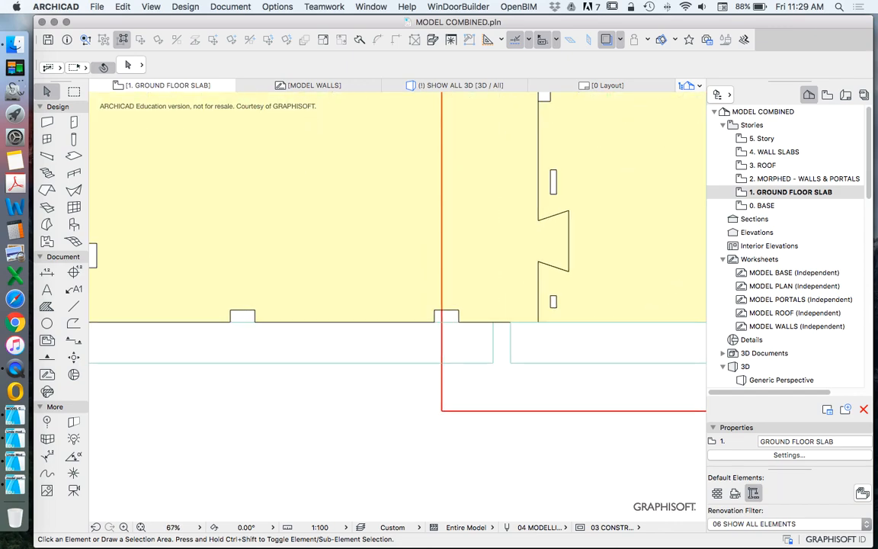
click(476, 337)
scroll(471, 337, down, 2)
scroll(487, 334, up, 4)
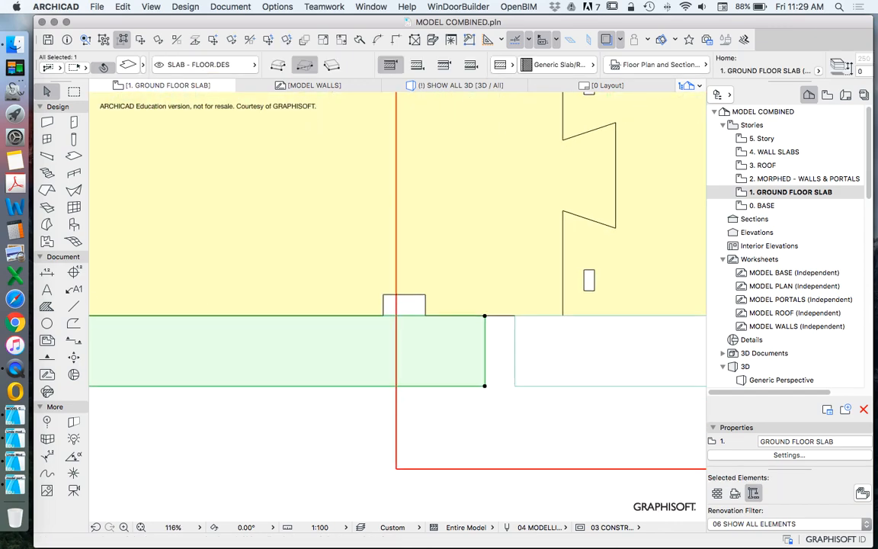
click(485, 350)
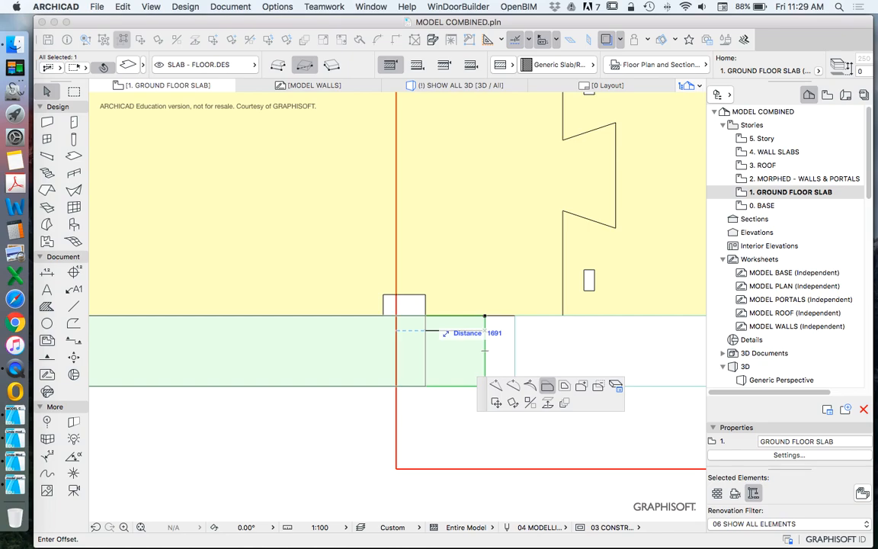
scroll(434, 314, down, 10)
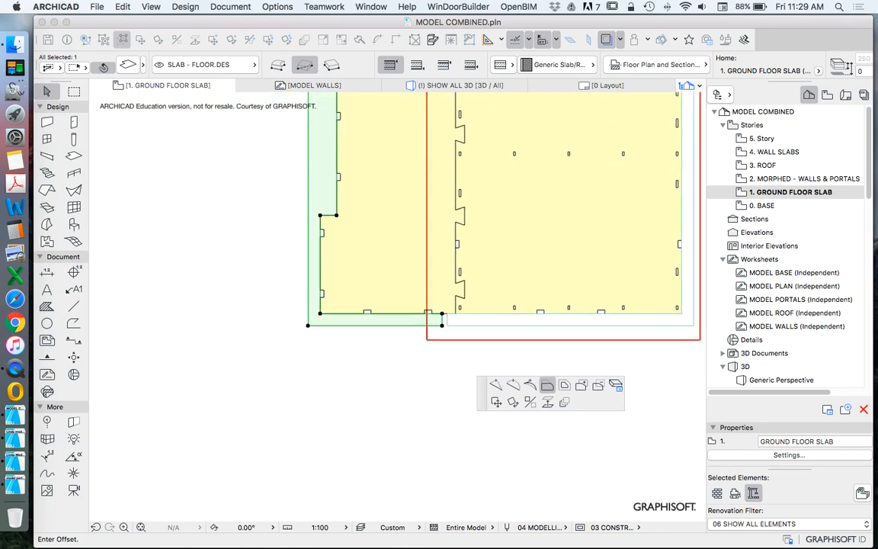
scroll(442, 325, down, 3)
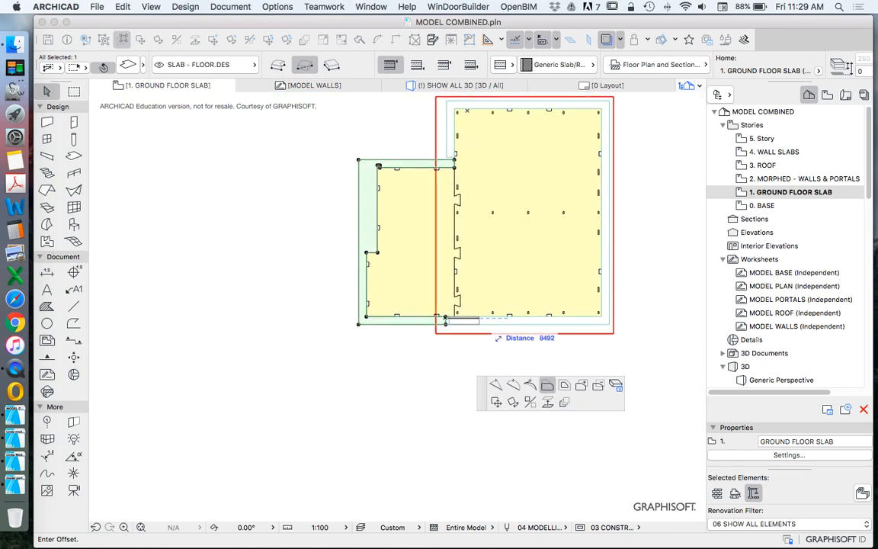
scroll(481, 324, up, 2)
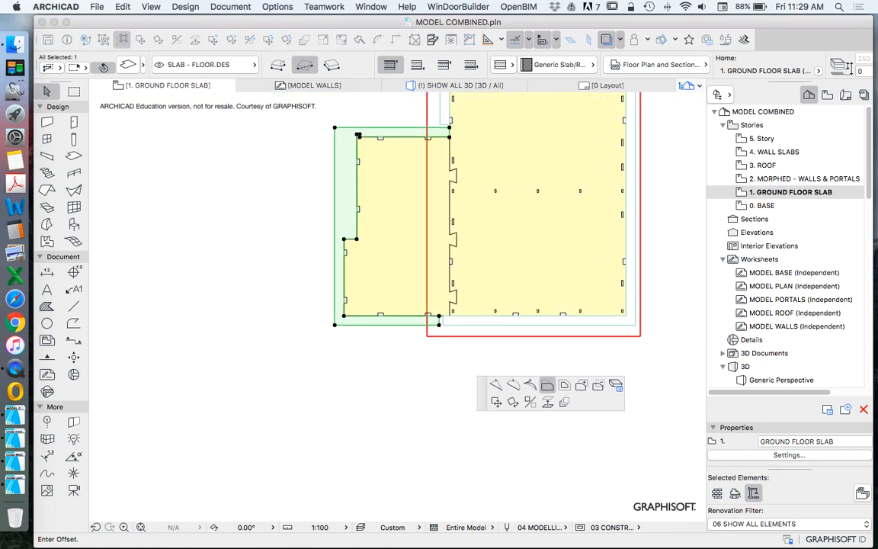
click(438, 317)
Step: Offset the right outer slab piece's lower-left end edge to meet the end of the left piece's lower strip
scroll(440, 319, up, 6)
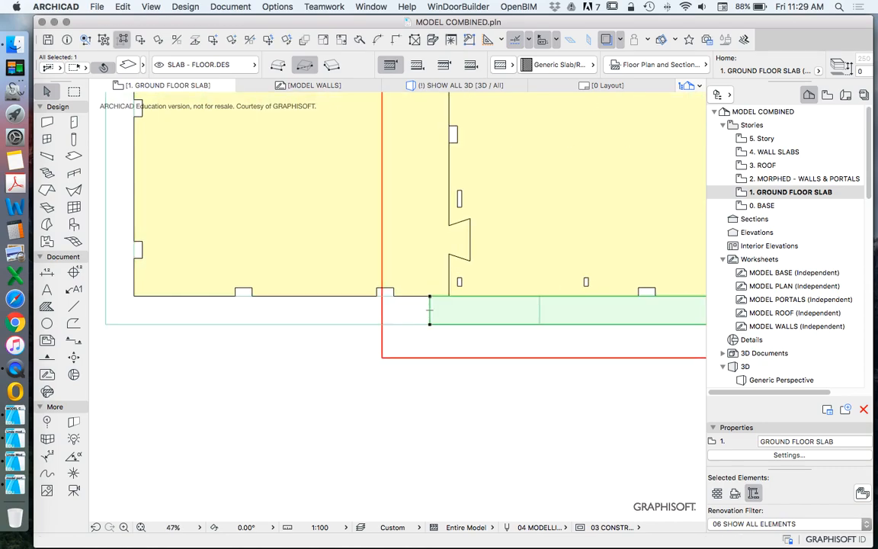
click(430, 310)
click(539, 311)
click(520, 312)
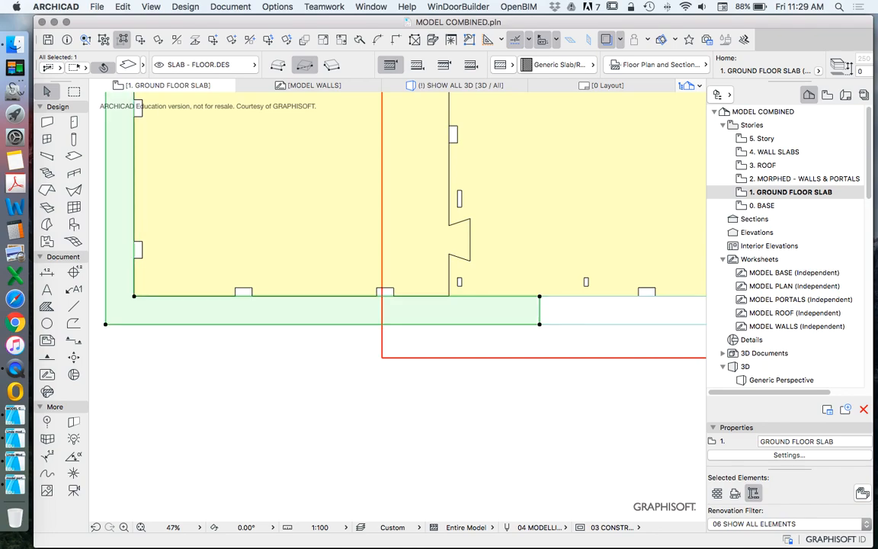
Step: Offset the end edge of the left outer slab's lower strip slightly inward and bring the right slab's end edge to meet it
click(539, 306)
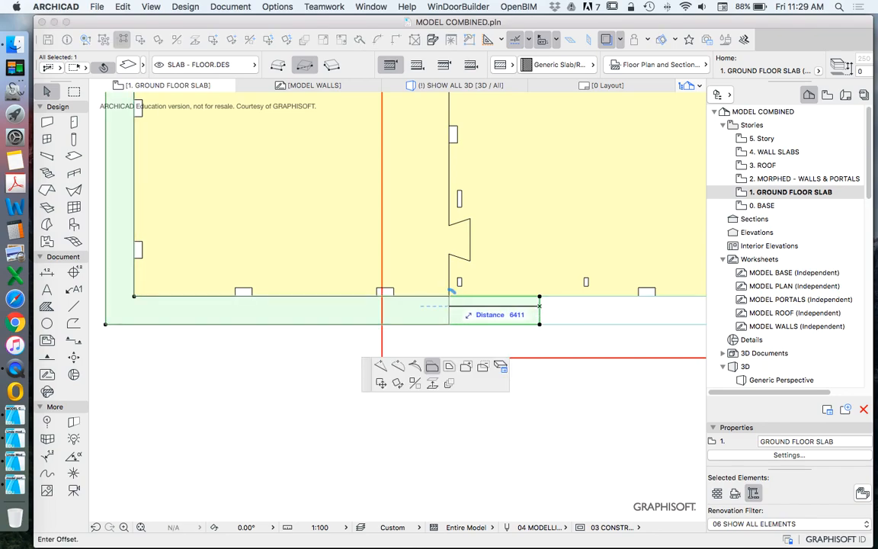
text(41)
key(Return)
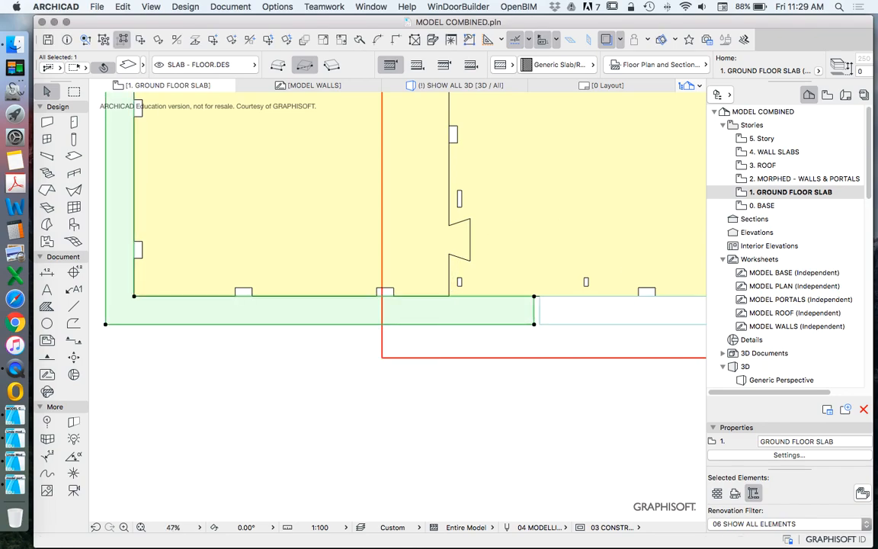
click(540, 309)
click(540, 308)
click(533, 302)
key(Escape)
scroll(431, 331, down, 10)
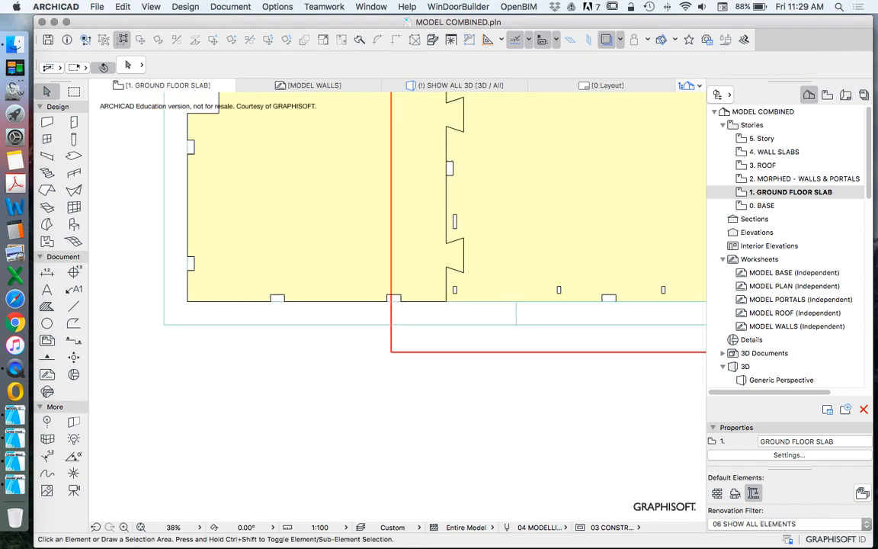
Step: Examine the upper junction of the two outer slab pieces and check each piece's extent by selecting it
scroll(474, 305, up, 5)
scroll(392, 107, up, 6)
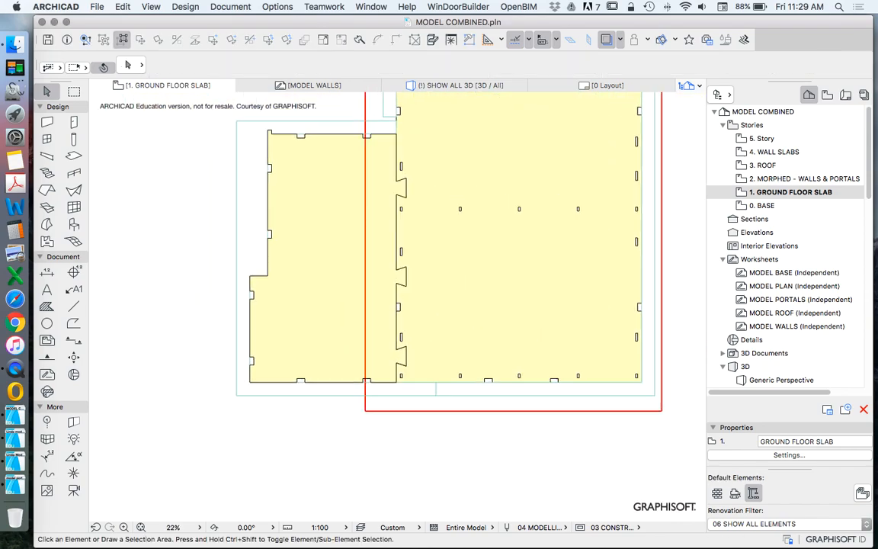
click(391, 149)
click(391, 149)
key(Escape)
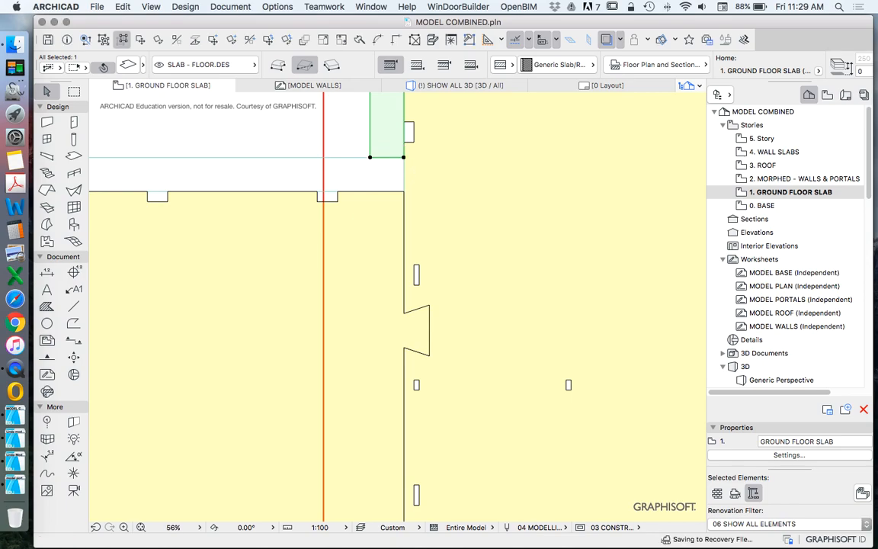
scroll(416, 162, down, 8)
click(354, 214)
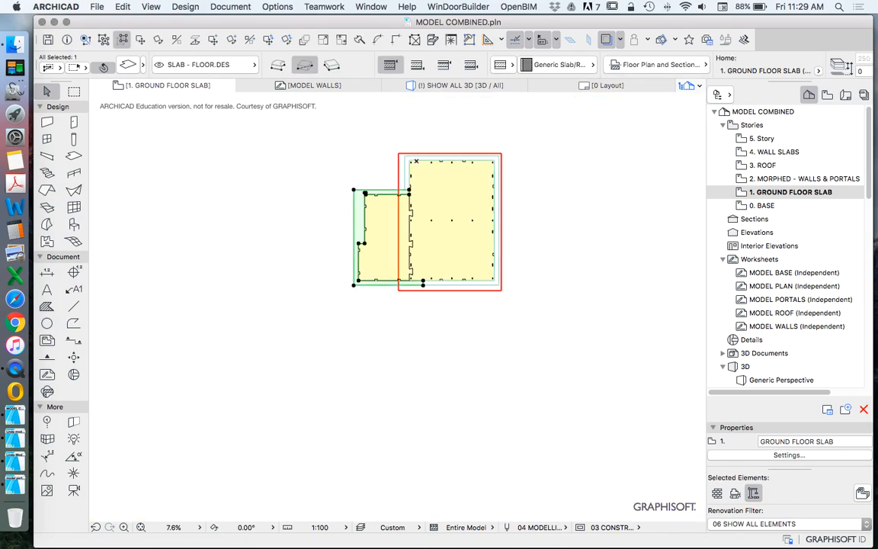
key(Escape)
scroll(415, 168, up, 6)
click(386, 168)
scroll(379, 167, down, 6)
key(Escape)
scroll(381, 171, up, 10)
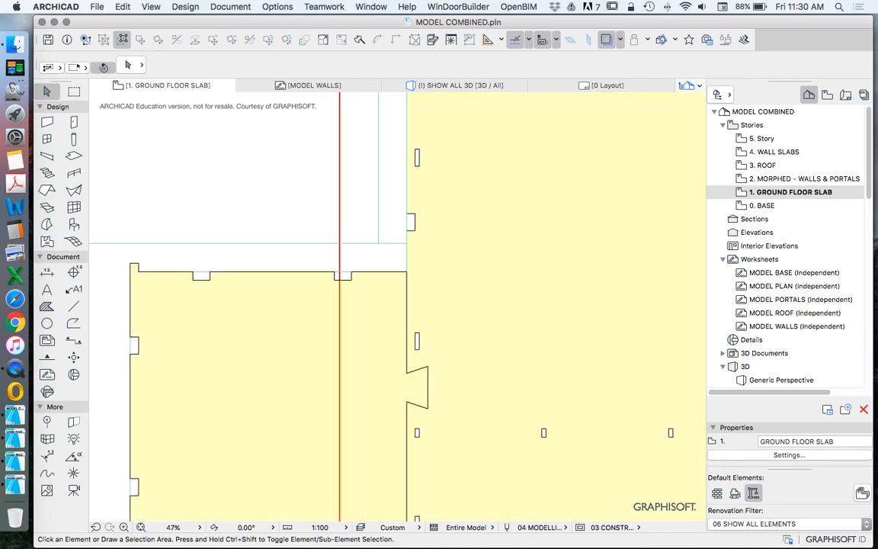
Step: Draw an empty rectangular fill across the end of the right outer slab's vertical strip, extending 2000 up from the upper joint line
scroll(446, 134, up, 3)
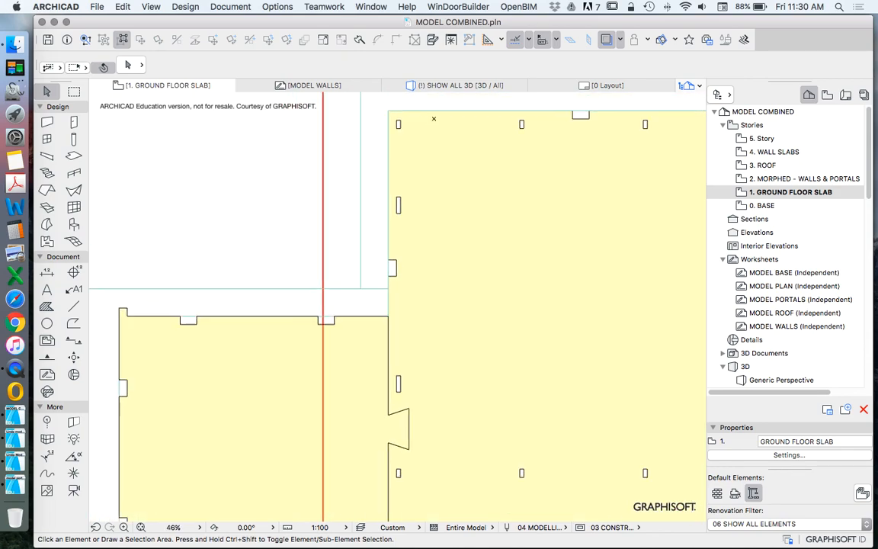
scroll(414, 286, up, 3)
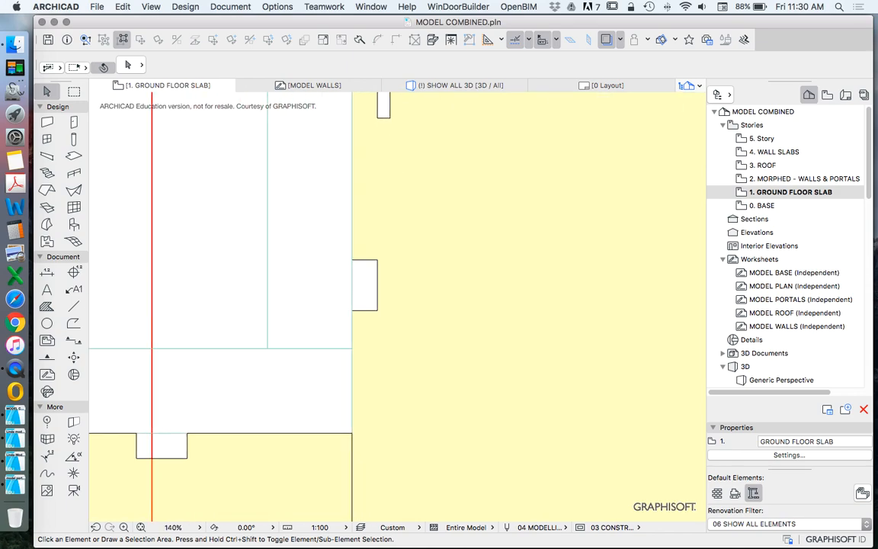
click(47, 305)
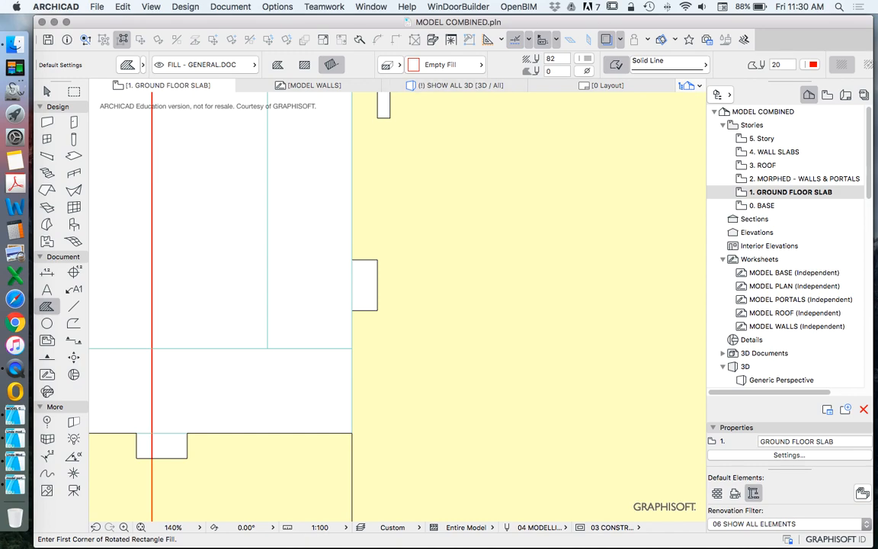
scroll(270, 353, up, 3)
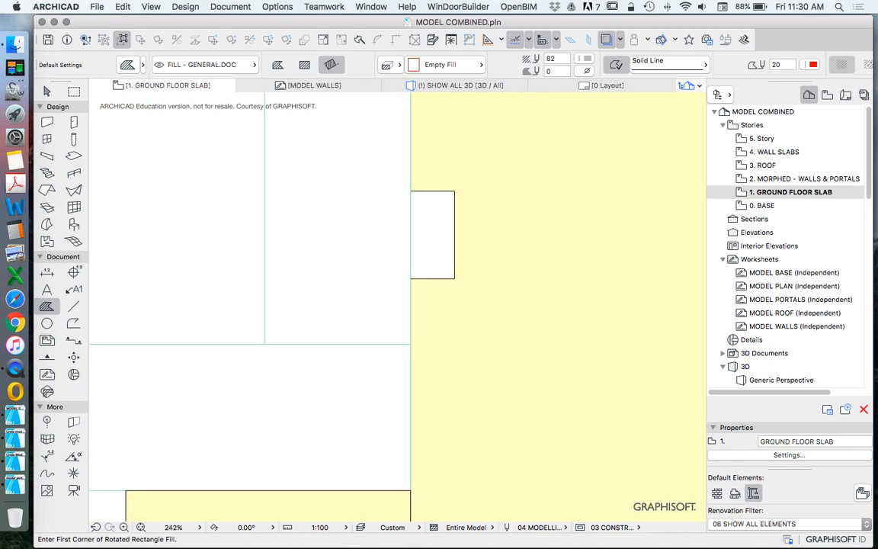
click(265, 344)
click(411, 344)
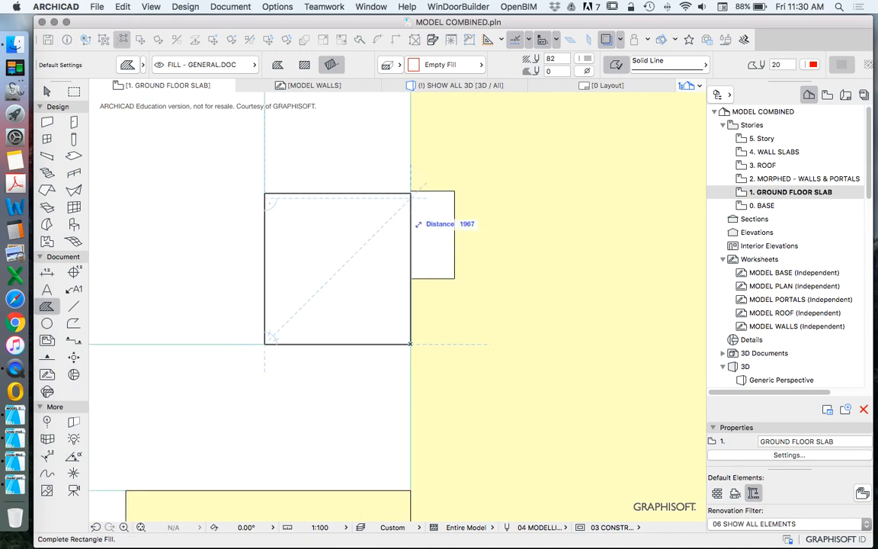
scroll(386, 239, down, 5)
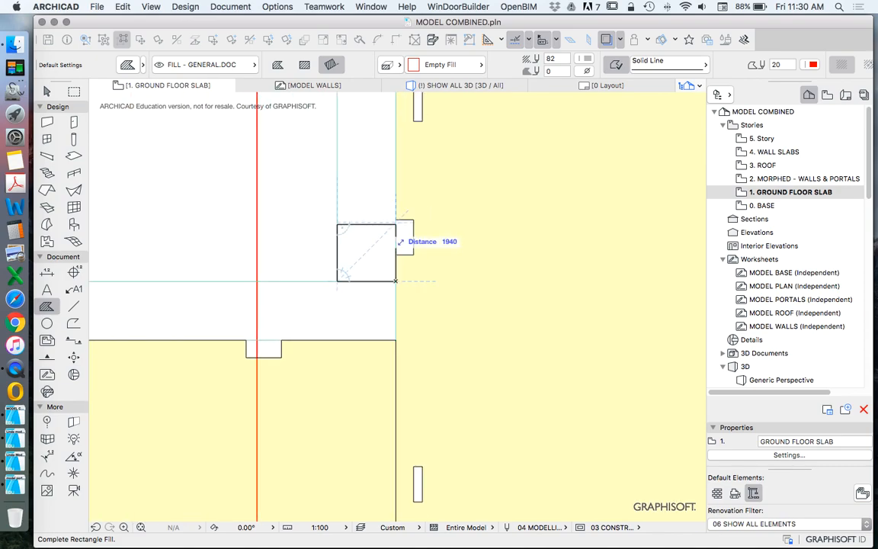
text(200)
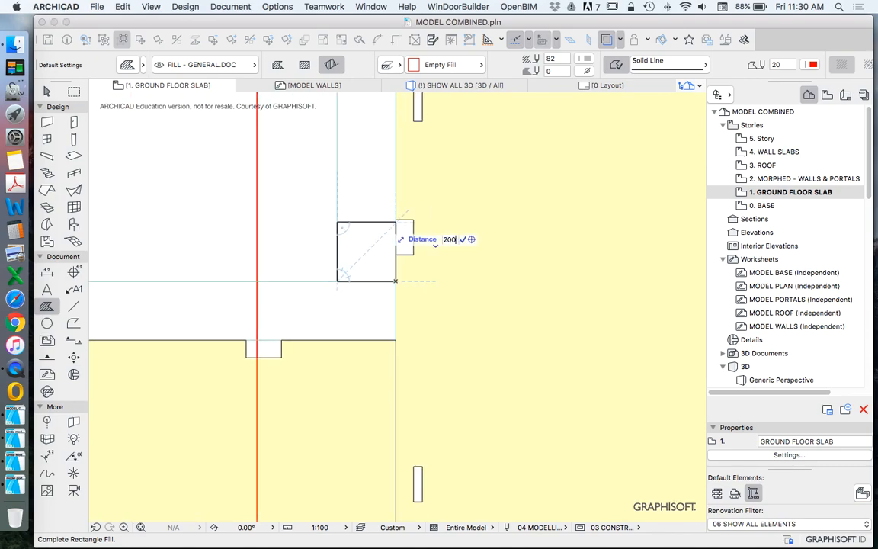
key(Return)
key(Escape)
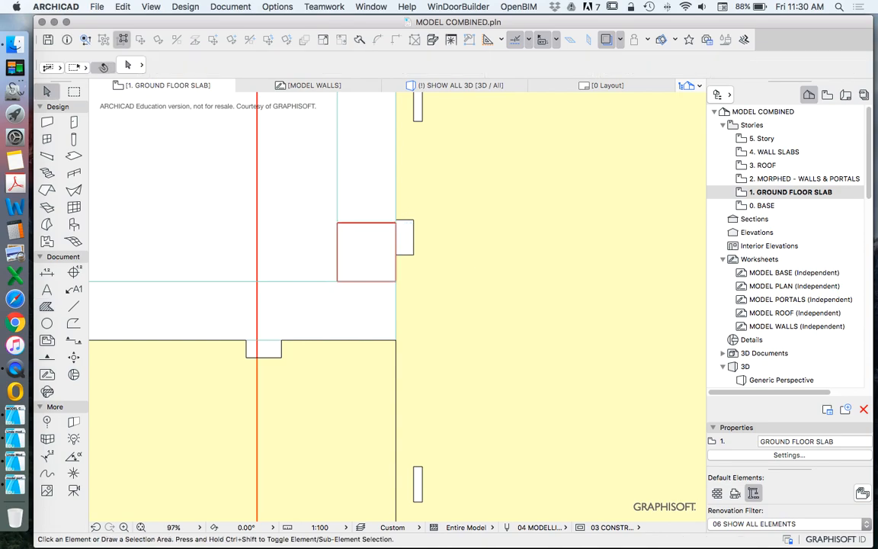
Step: Offset both side edges of the new rectangular fill inward by 500 each
scroll(352, 221, up, 2)
click(368, 223)
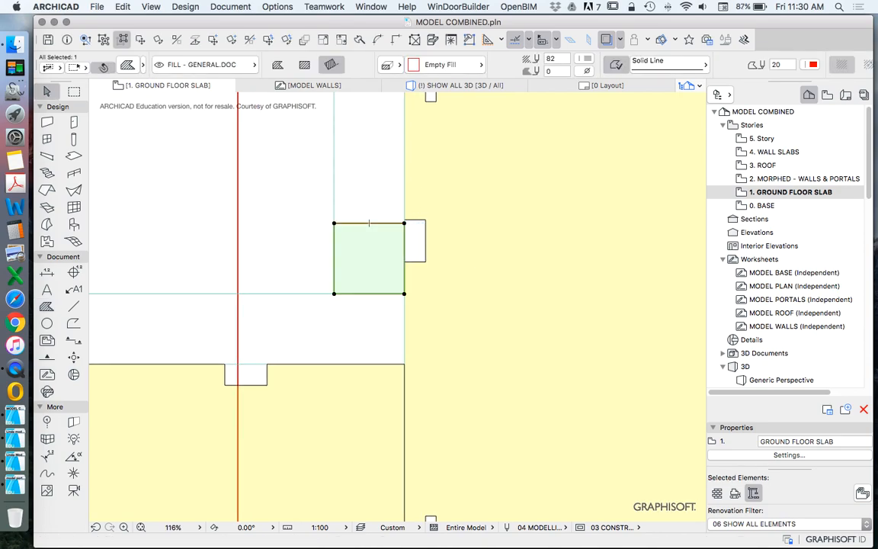
click(334, 237)
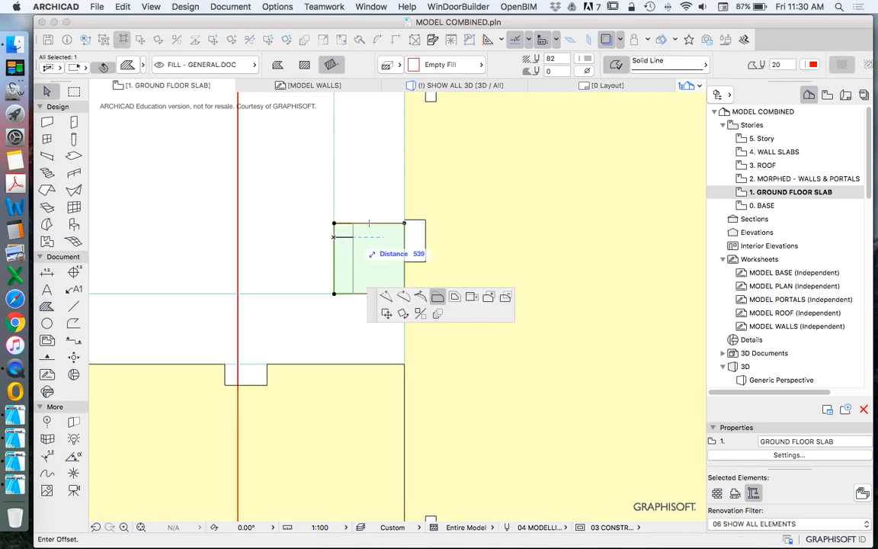
text(500)
key(Return)
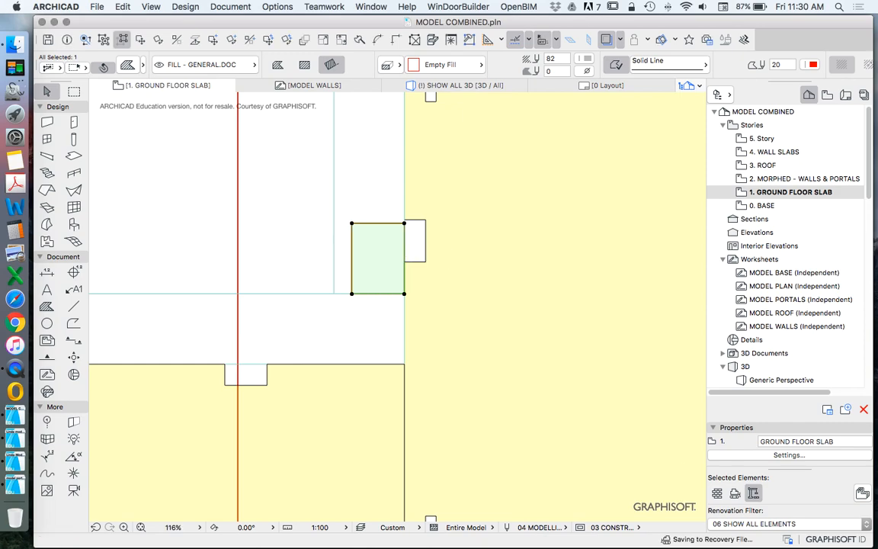
click(404, 237)
text(500)
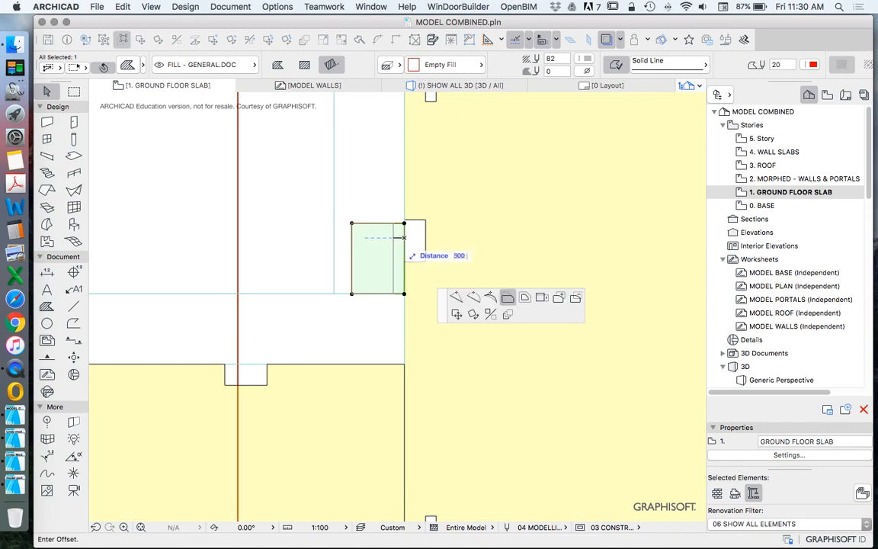
key(Return)
key(Escape)
scroll(373, 267, up, 2)
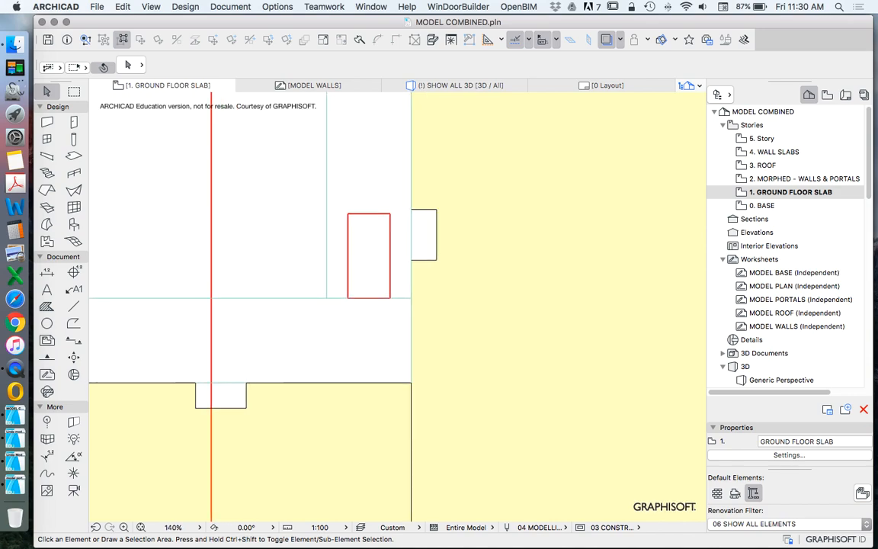
Step: Try to reposition the lower-left corner node of the narrowed fill
scroll(361, 308, down, 6)
scroll(368, 302, up, 7)
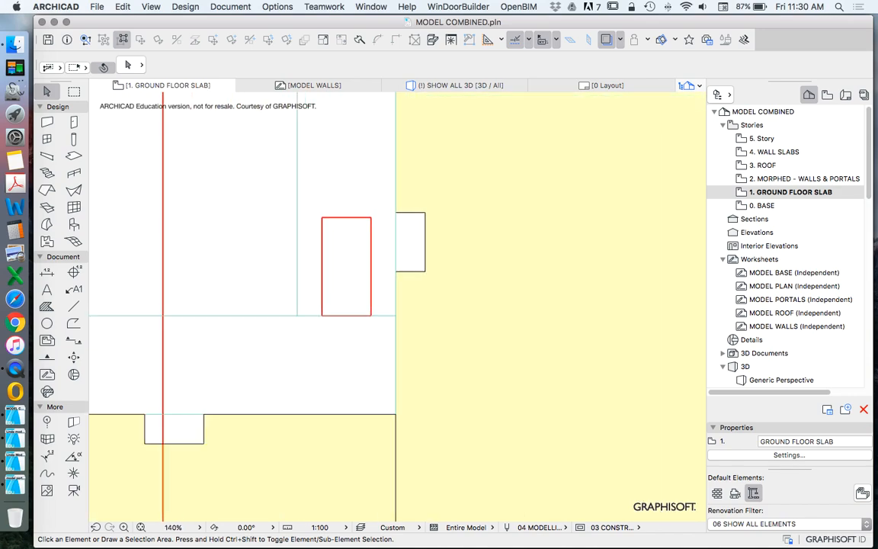
click(370, 296)
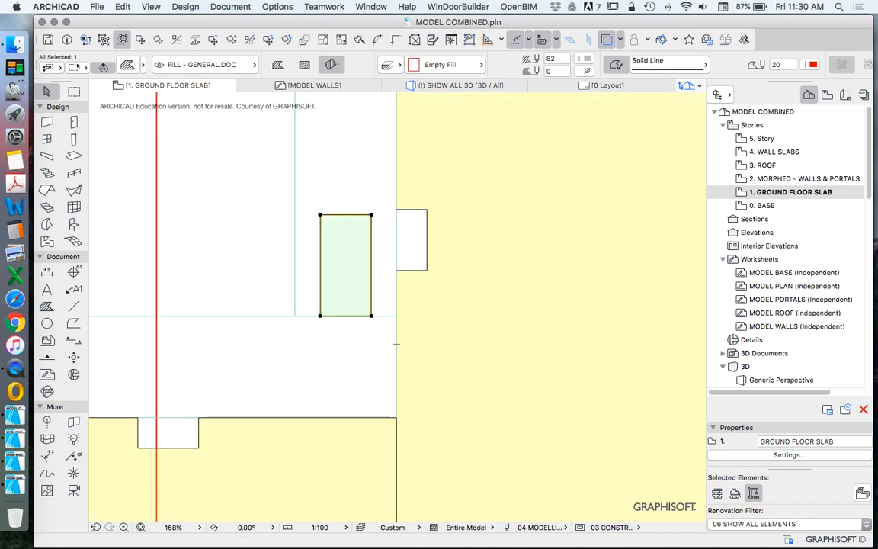
scroll(320, 303, up, 3)
scroll(320, 302, down, 8)
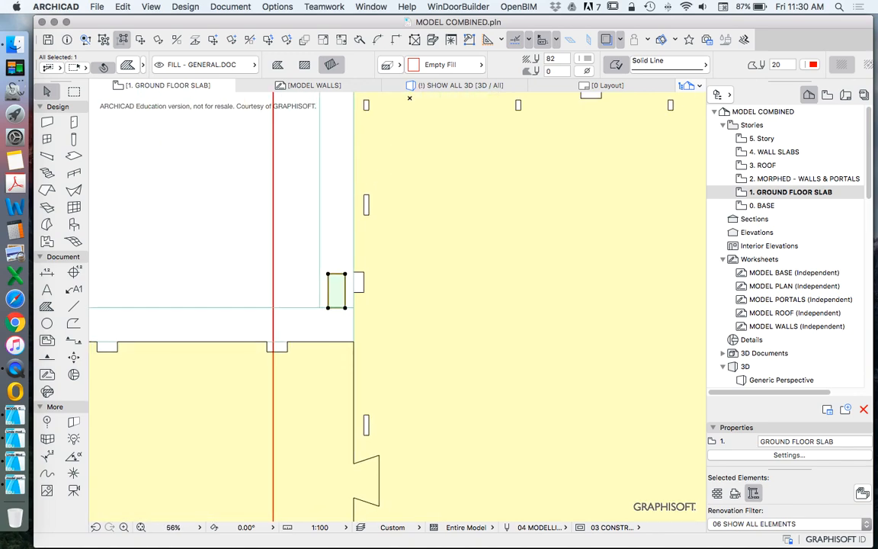
scroll(327, 306, up, 5)
click(327, 314)
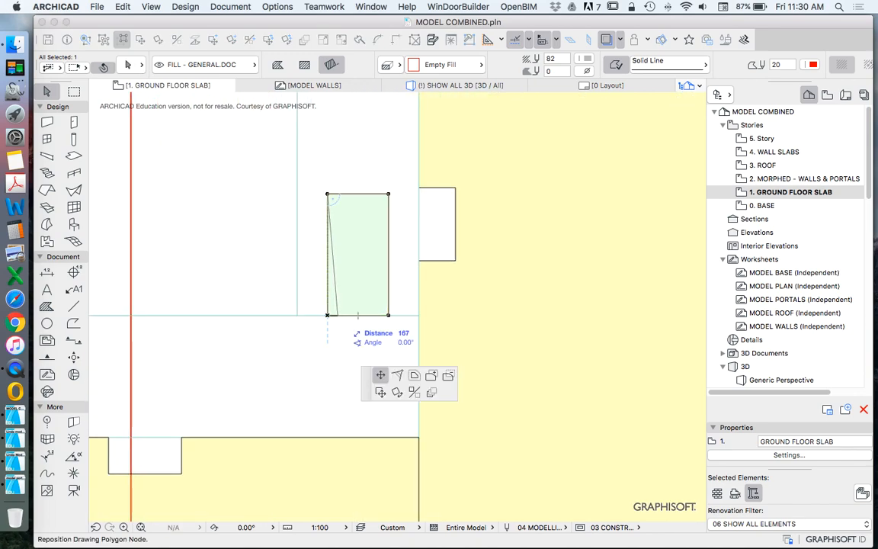
key(Tab)
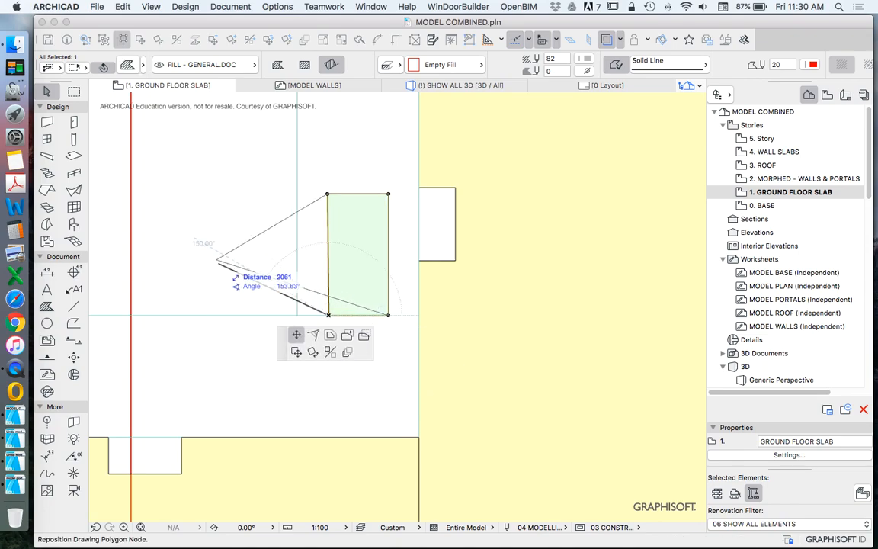
key(super+z)
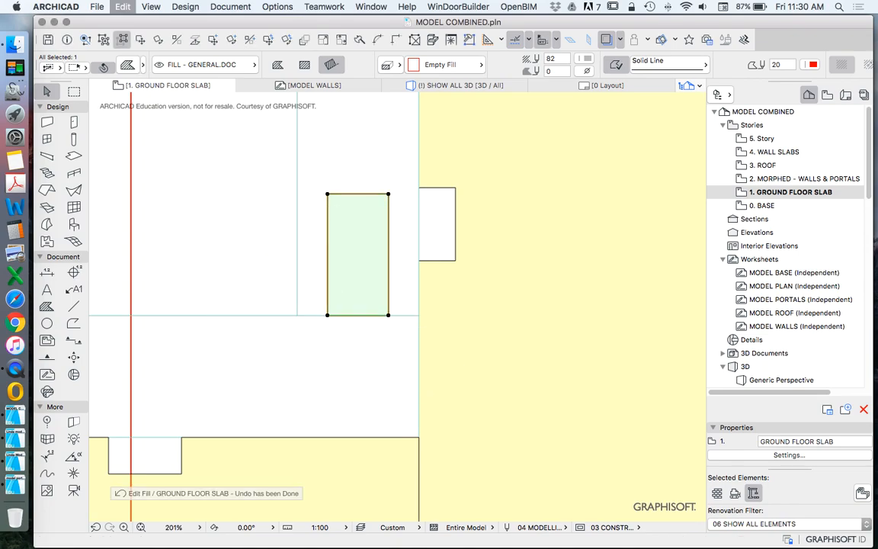
click(343, 315)
key(Escape)
Step: Move the fill's two lower corner nodes 150 inward along the joint line to form a dovetail shape
click(327, 315)
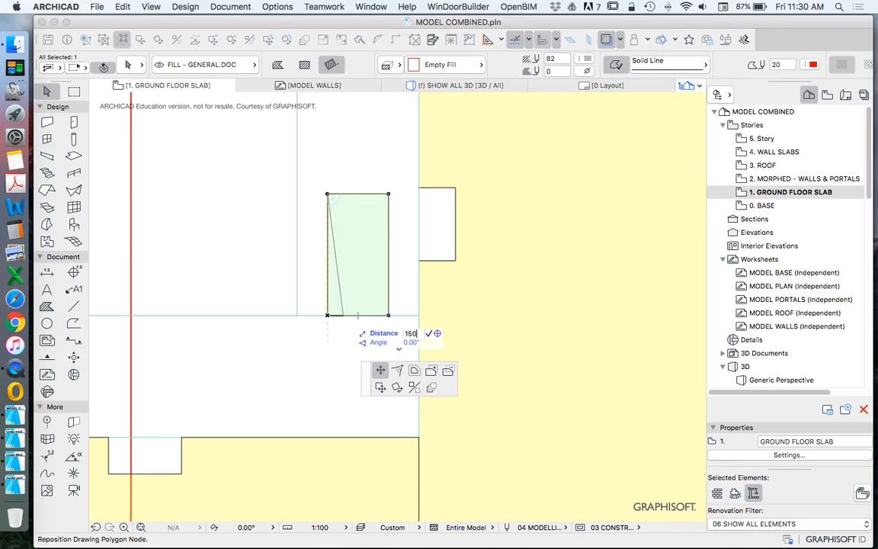
click(336, 315)
click(387, 315)
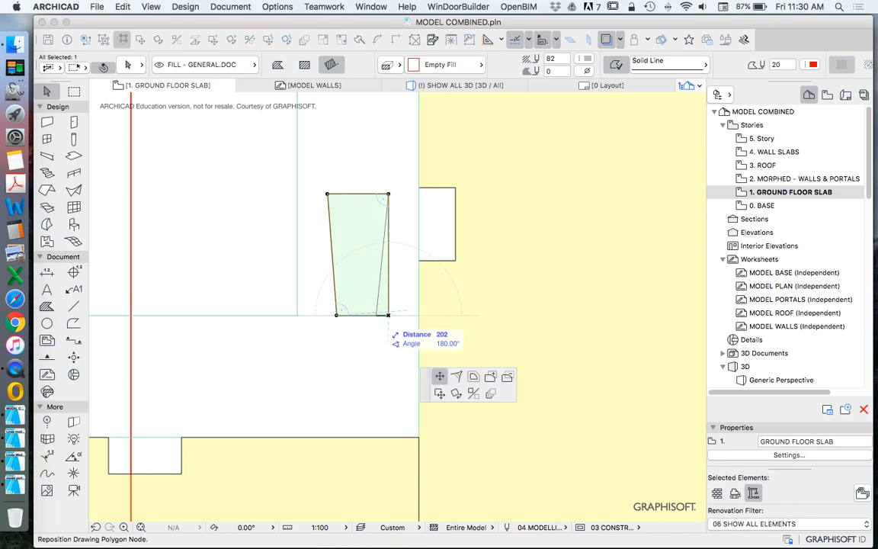
key(Return)
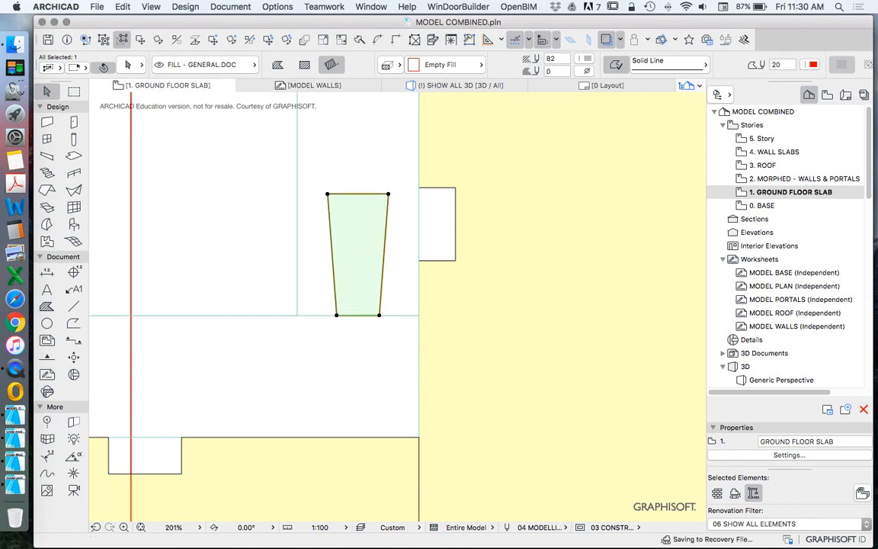
key(Escape)
scroll(412, 310, down, 4)
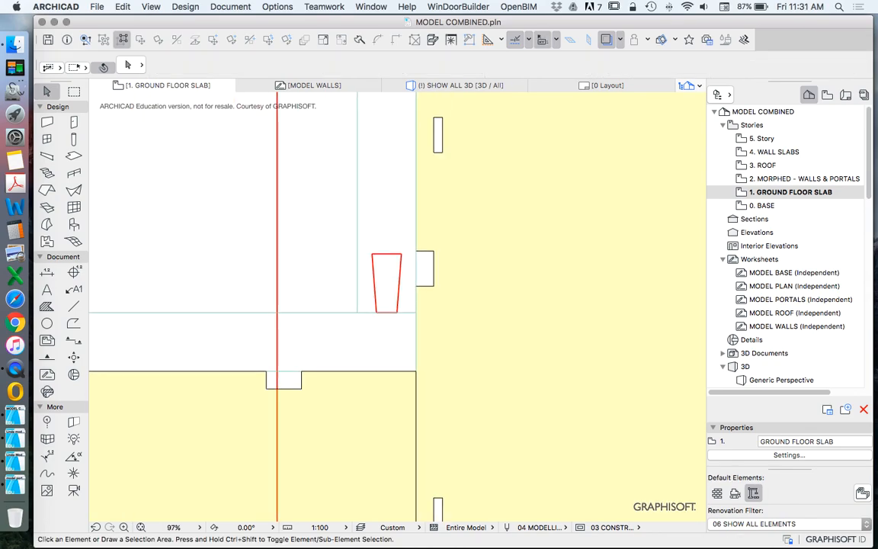
Step: Add the dovetail fill's outline to the left outer slab piece as a tab projecting above the upper joint line
scroll(403, 288, up, 5)
scroll(381, 273, down, 12)
scroll(385, 275, up, 9)
scroll(345, 278, up, 5)
click(345, 286)
click(350, 314)
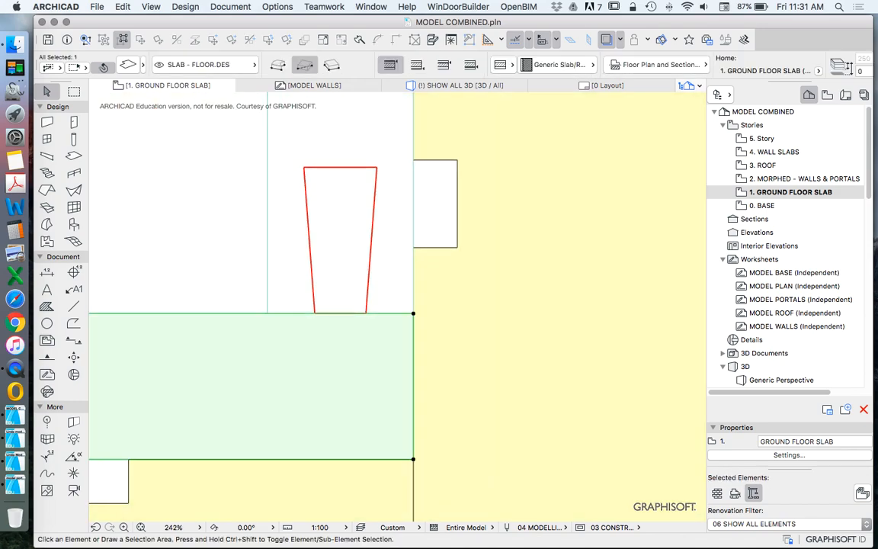
click(243, 313)
click(383, 374)
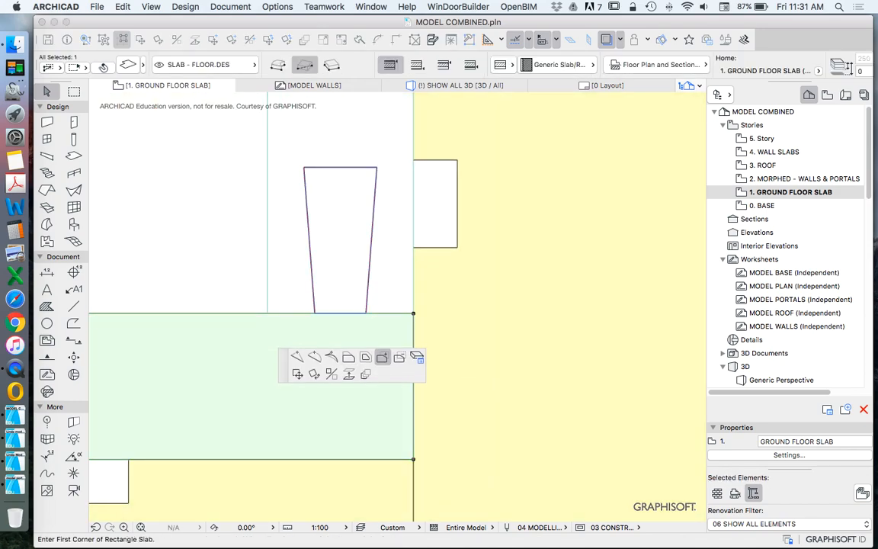
click(366, 301)
key(Escape)
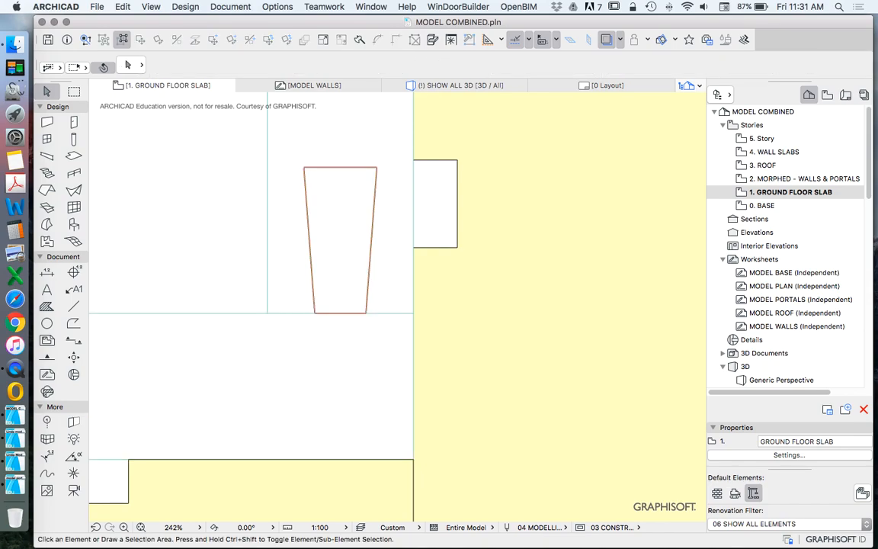
Step: Subtract the dovetail fill's outline from the vertical strip of the right outer slab piece
click(268, 250)
click(267, 250)
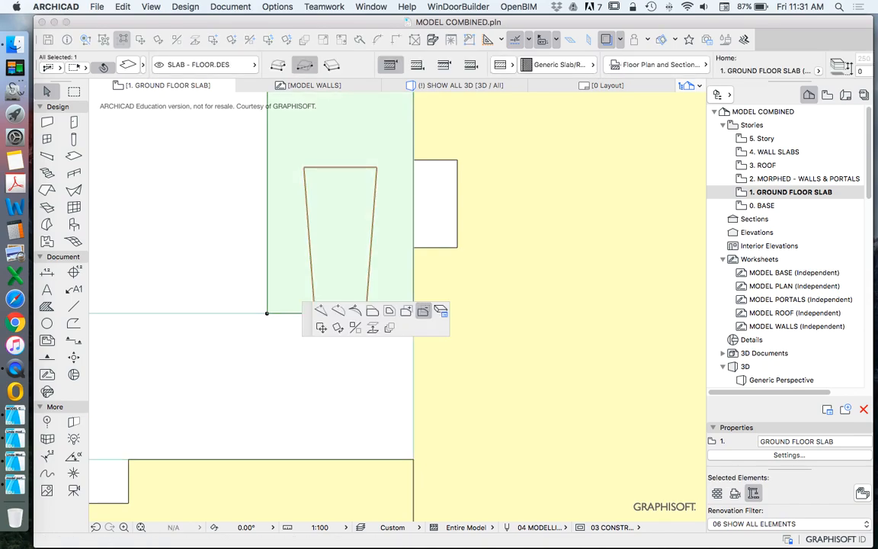
click(369, 281)
key(Escape)
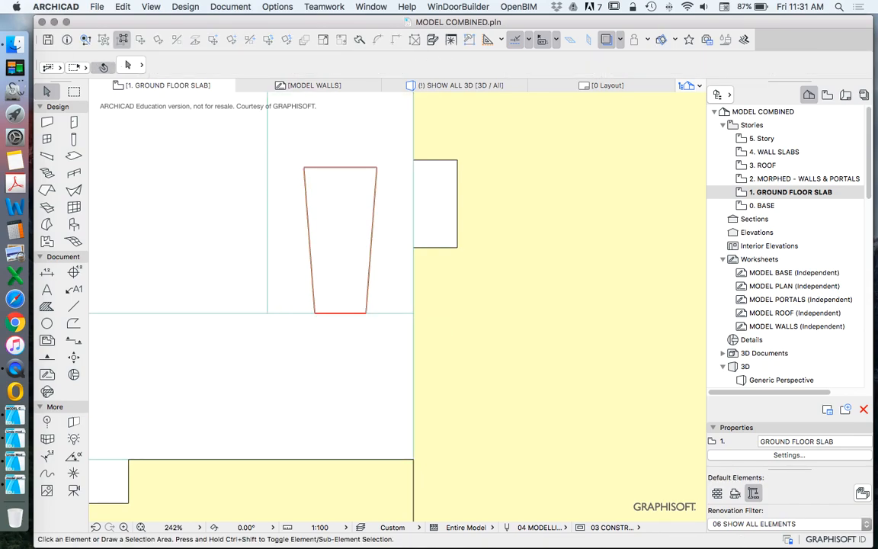
Step: Delete the dovetail fill at the upper joint, and undo the deletion
click(350, 259)
key(Delete)
scroll(258, 237, down, 10)
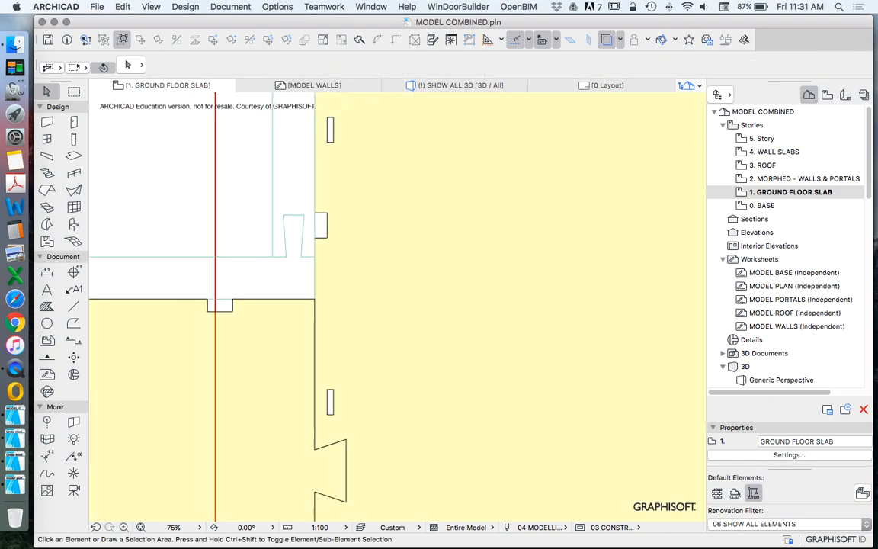
scroll(336, 187, down, 4)
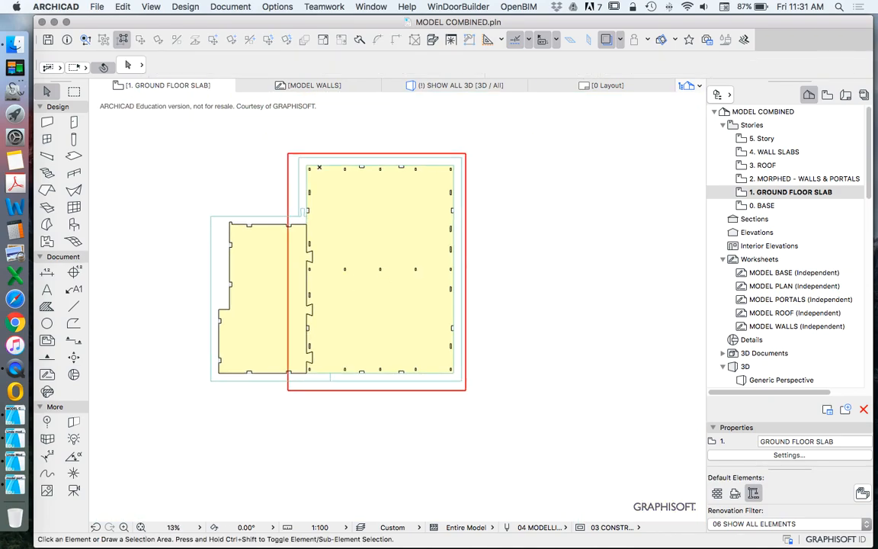
key(super+z)
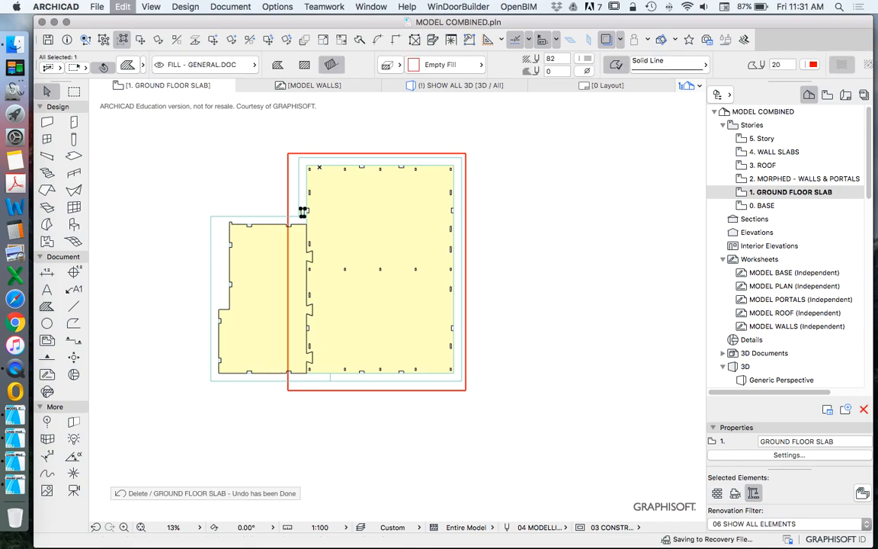
Step: Place a dragged copy of the dovetail fill beside the lower joint between the two outer slab pieces
scroll(273, 201, up, 7)
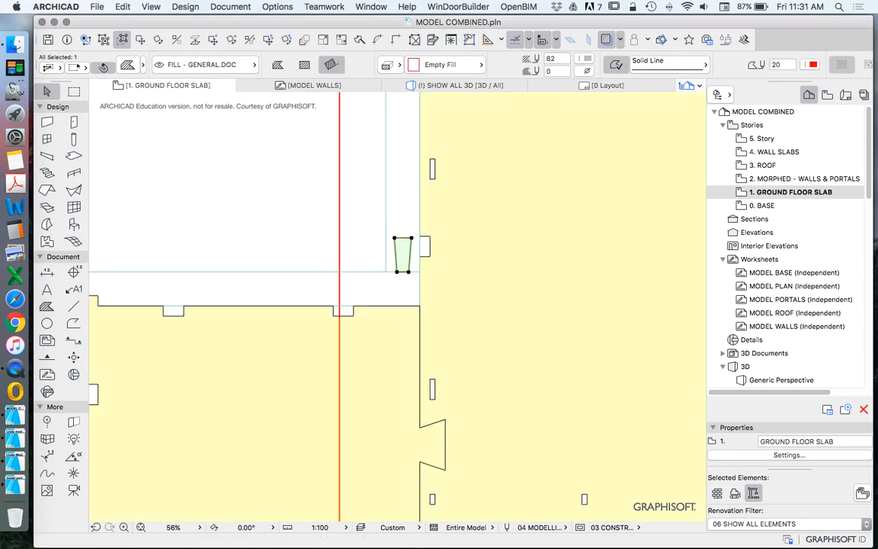
right_click(259, 175)
mouse_move(388, 284)
click(470, 341)
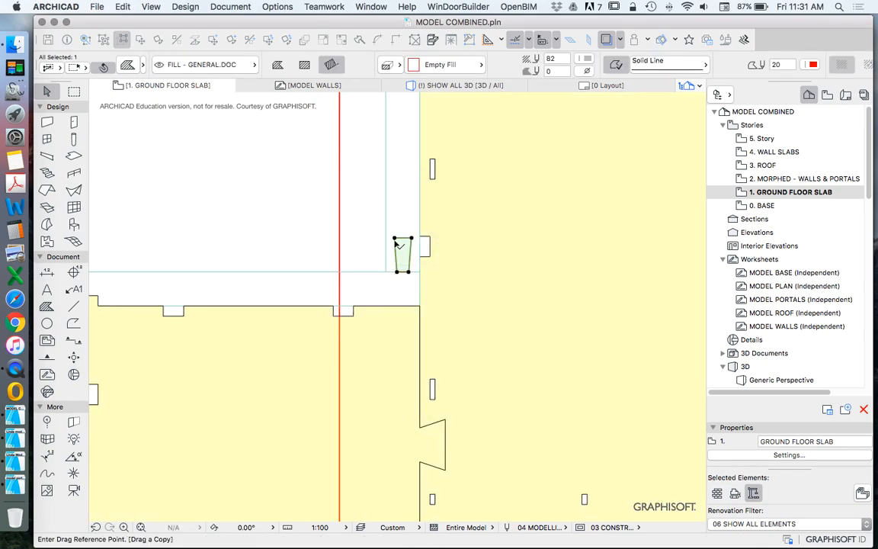
click(396, 239)
scroll(399, 196, down, 7)
scroll(396, 196, up, 10)
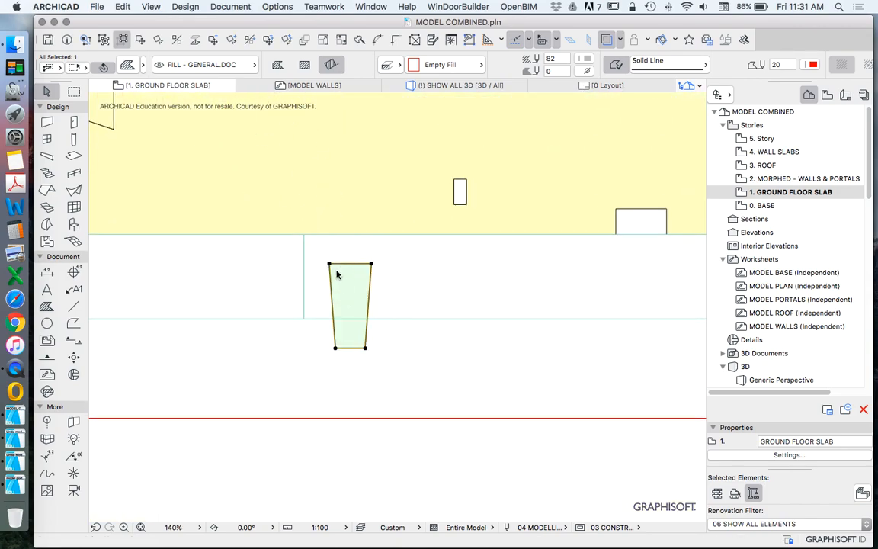
Step: Rotate the copied dovetail fill 90° clockwise so it lies horizontally
right_click(336, 274)
mouse_move(402, 372)
click(548, 381)
click(342, 305)
click(346, 248)
click(449, 307)
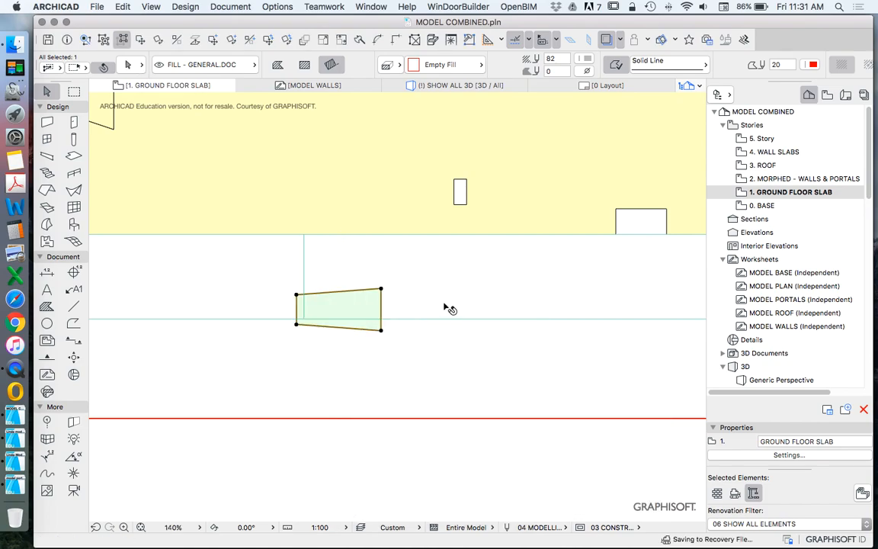
right_click(423, 348)
mouse_move(594, 441)
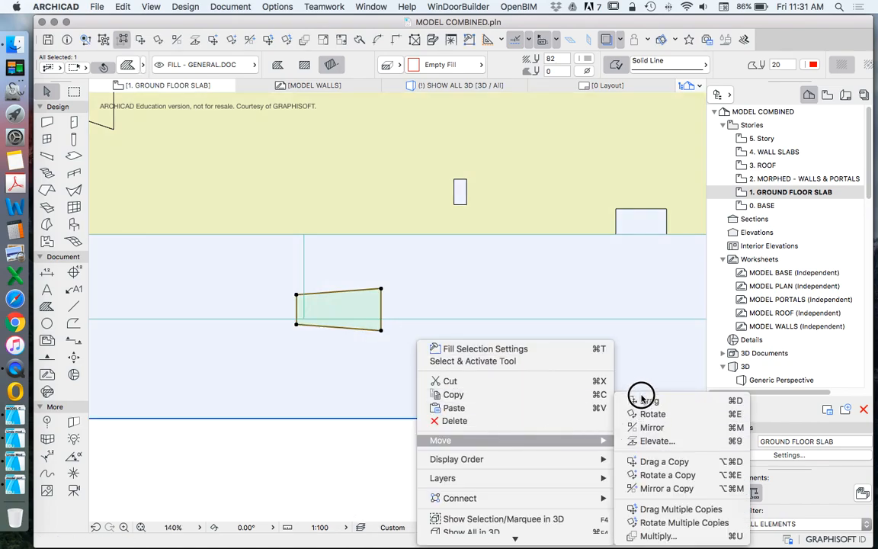
click(646, 400)
scroll(398, 317, down, 4)
key(Escape)
key(Escape)
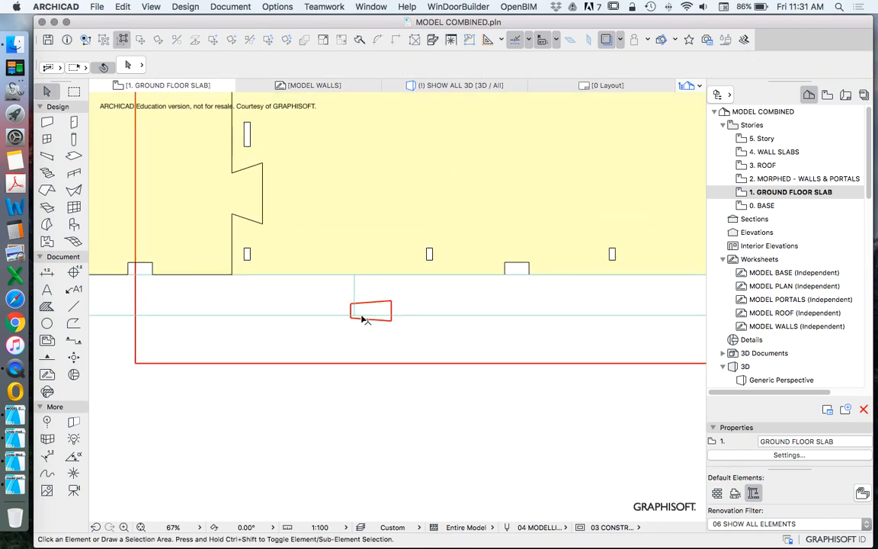
Step: Rotate the horizontal dovetail fill 180° so its wide end faces left
scroll(362, 316, up, 1)
click(385, 303)
click(159, 41)
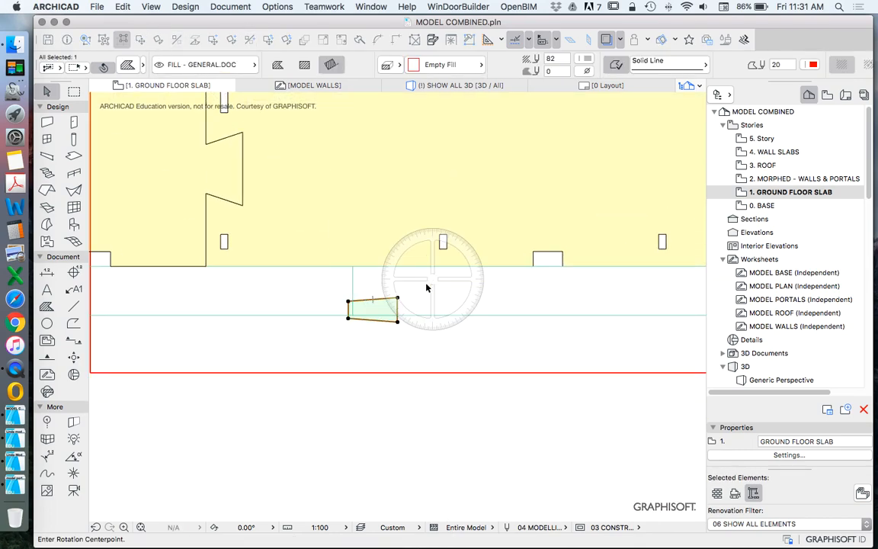
click(379, 306)
click(441, 305)
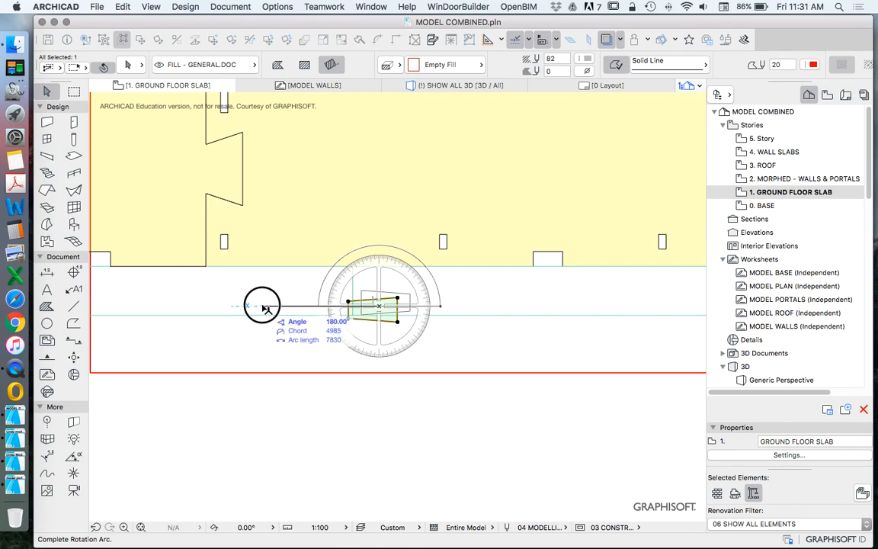
click(255, 305)
Step: Move the dovetail fill so the midpoint of its narrow end sits on the lower joint's vertical line
right_click(326, 322)
mouse_move(371, 421)
click(554, 402)
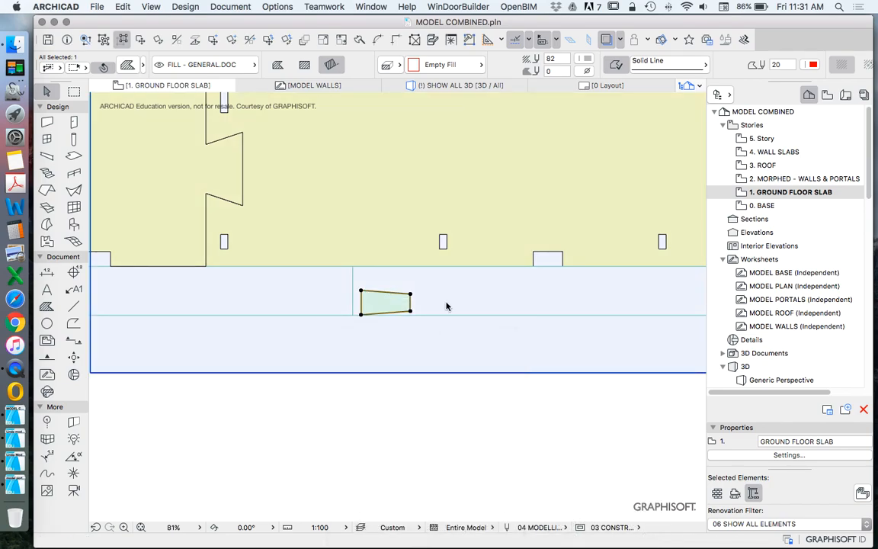
click(410, 303)
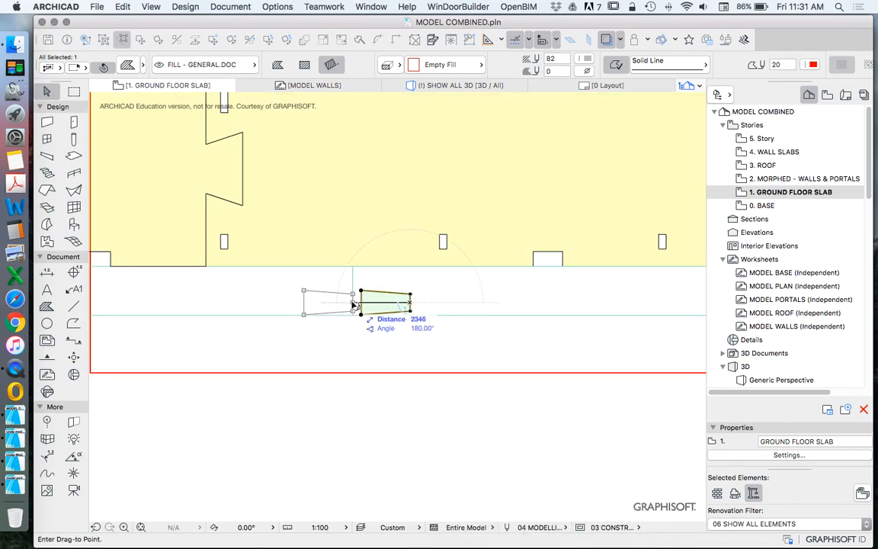
click(353, 297)
scroll(356, 303, up, 5)
Step: Add the dovetail fill's outline to the right outer slab piece as a tab at the lower joint
click(379, 365)
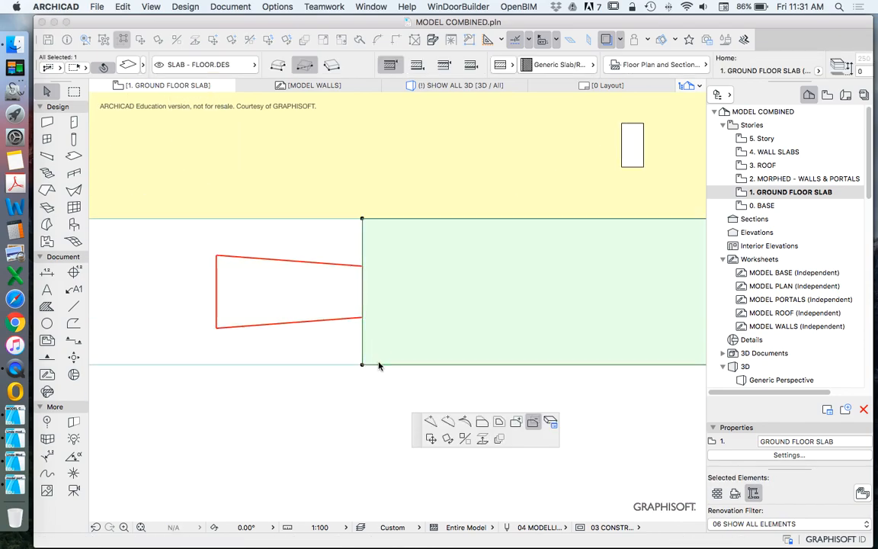
click(297, 292)
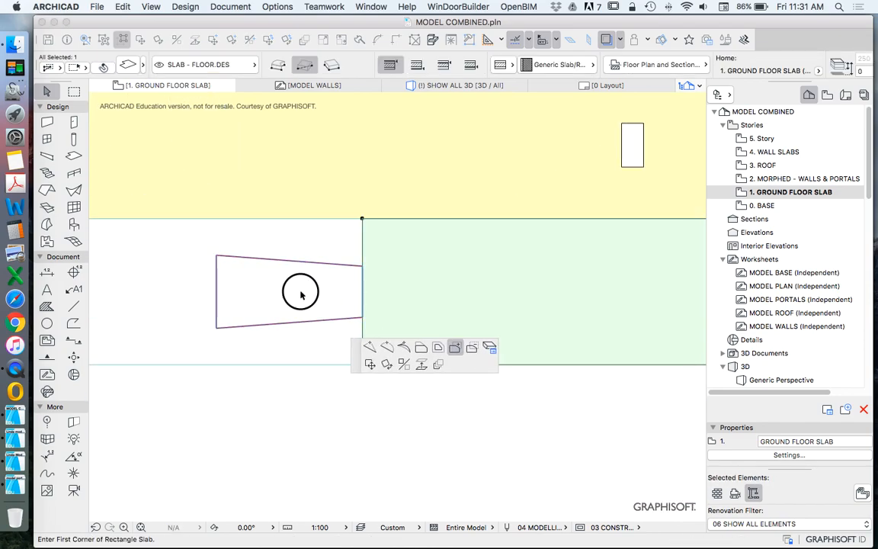
key(super+z)
Step: Subtract the dovetail fill's outline from the left outer slab piece at the lower joint
click(328, 365)
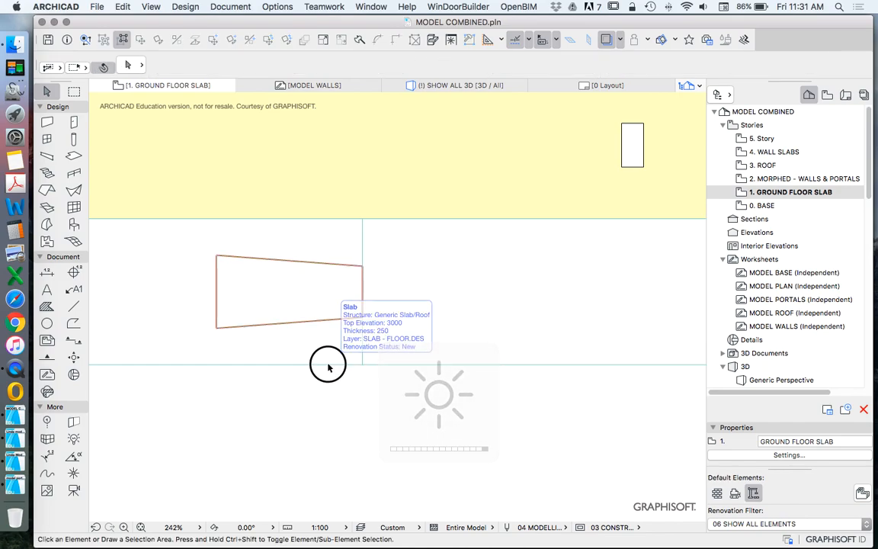
click(347, 363)
click(481, 363)
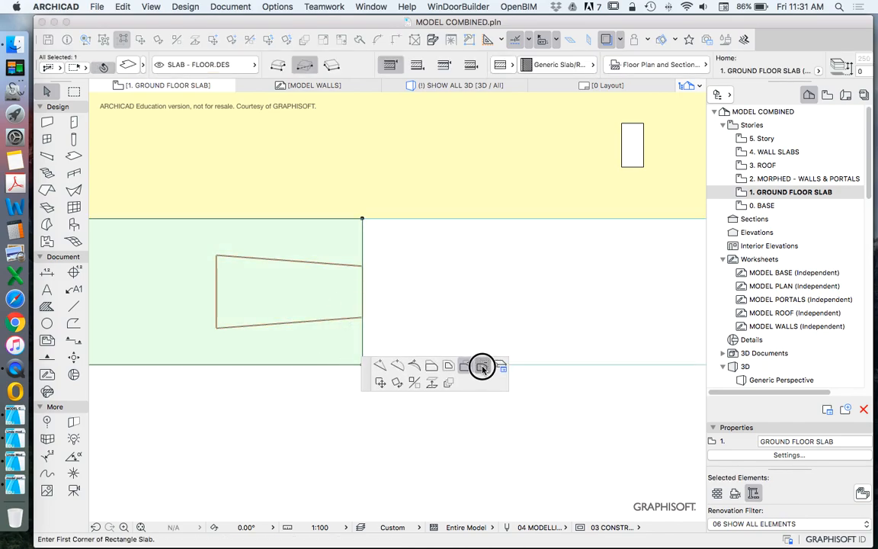
Step: Remove the leftover dovetail fills at the lower and upper joints, leaving only the slab outlines
key(super+z)
key(super+shift+z)
key(super+z)
scroll(366, 305, down, 10)
scroll(425, 364, down, 2)
scroll(361, 146, up, 6)
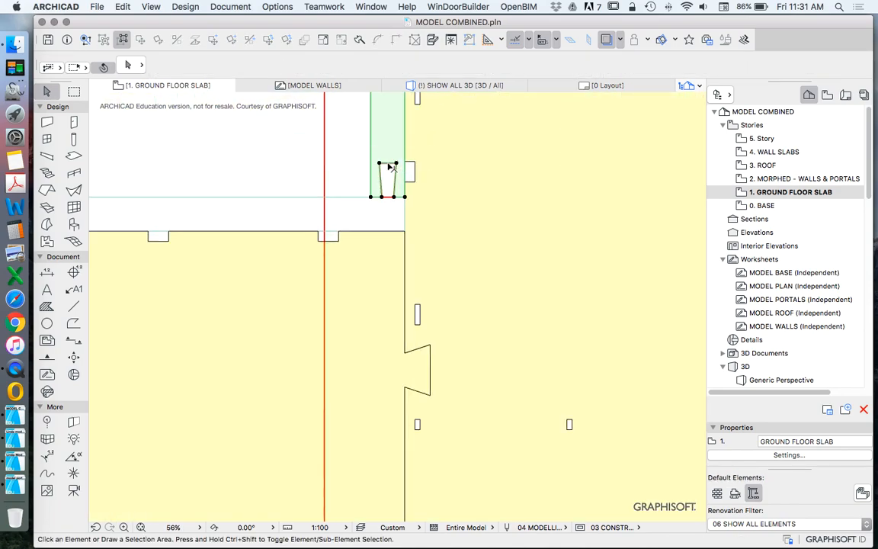
click(389, 195)
key(Escape)
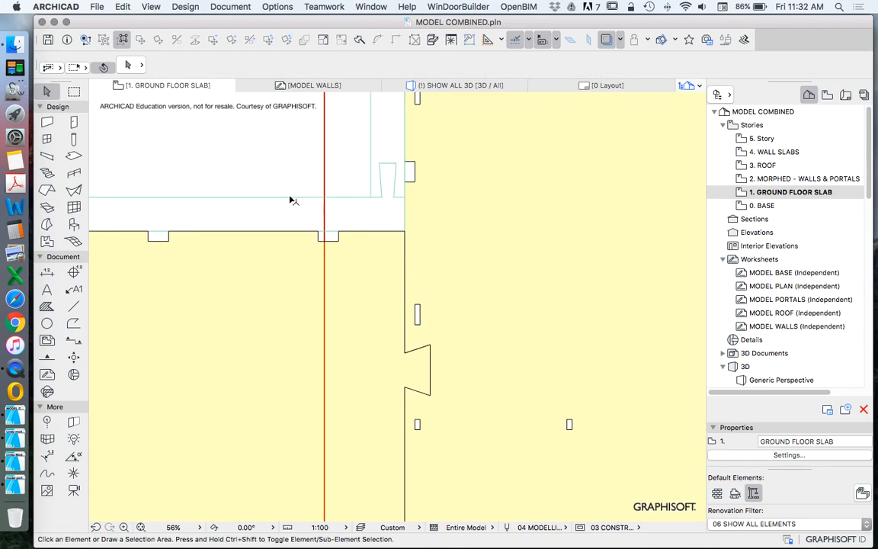
Step: Move the large red-outlined fill off the slabs into the empty area to their right
scroll(320, 230, down, 8)
scroll(334, 243, up, 3)
click(306, 186)
drag(306, 186, 319, 190)
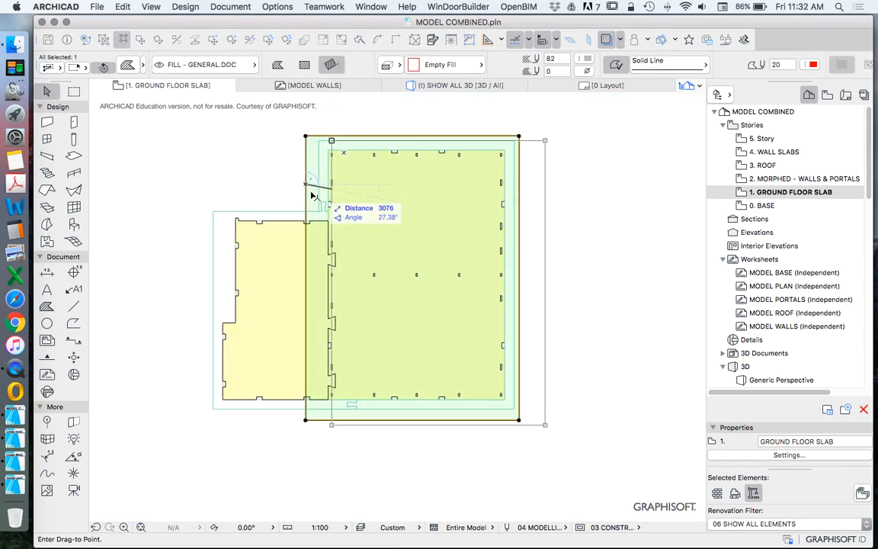
scroll(296, 193, down, 4)
click(458, 207)
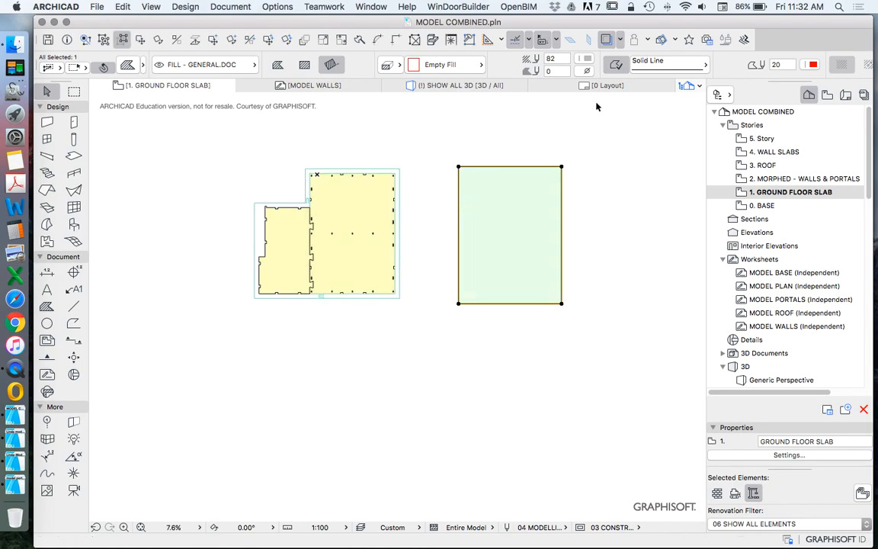
Step: Change the line type of the large red fill's outline to a dashed pattern
click(664, 66)
click(748, 70)
click(636, 182)
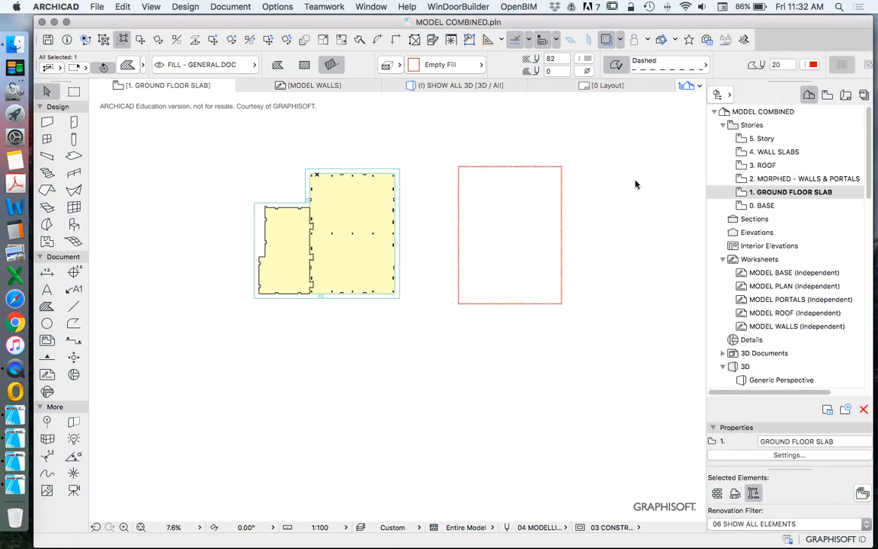
click(553, 167)
click(666, 67)
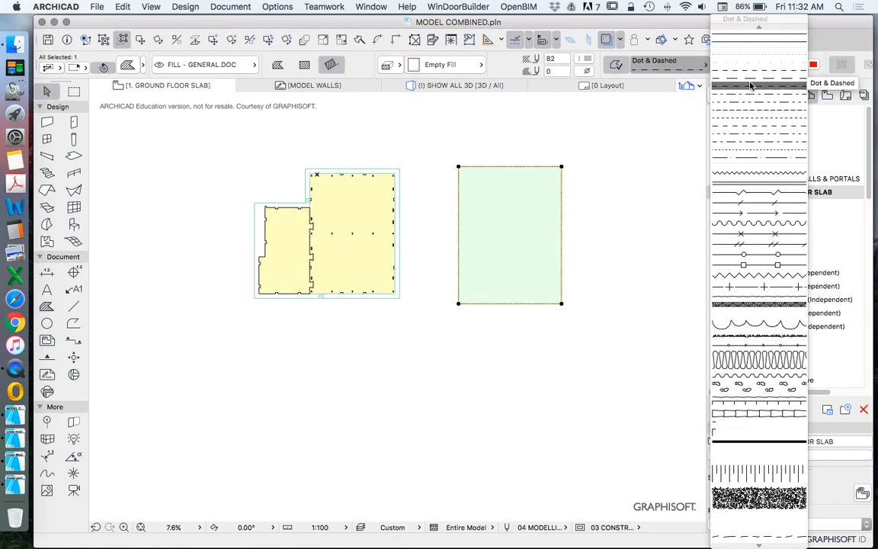
click(762, 75)
click(433, 181)
Step: Open the 2. MORPHED - WALLS & PORTALS story and show 1. GROUND FLOOR SLAB as its trace reference
scroll(395, 174, up, 5)
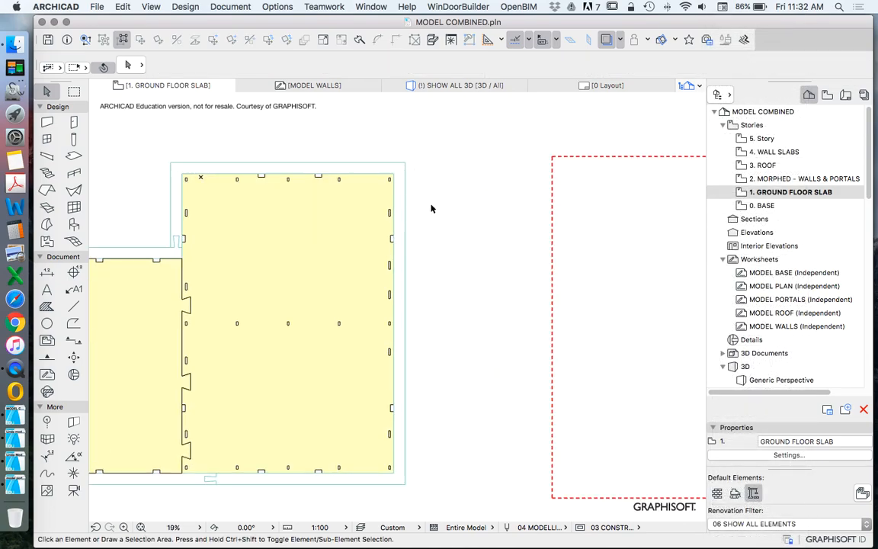
scroll(431, 208, down, 5)
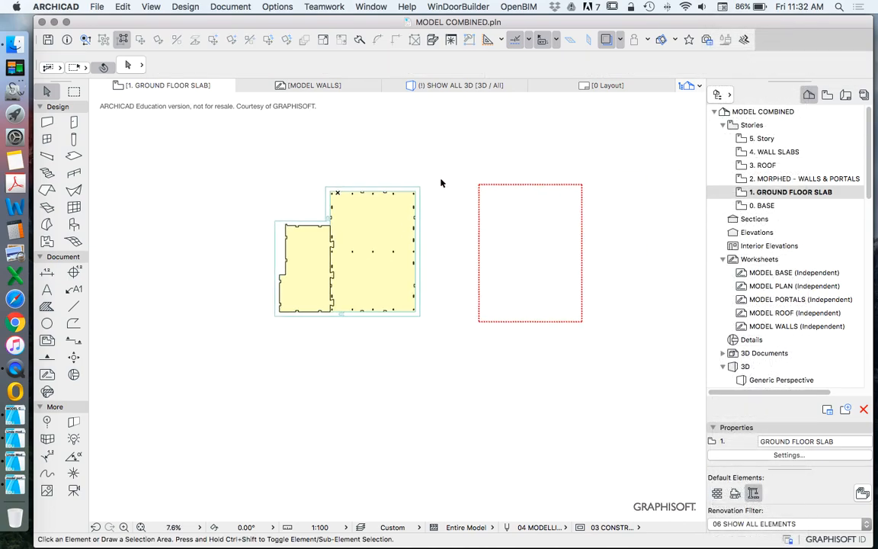
scroll(407, 196, up, 5)
scroll(430, 218, down, 4)
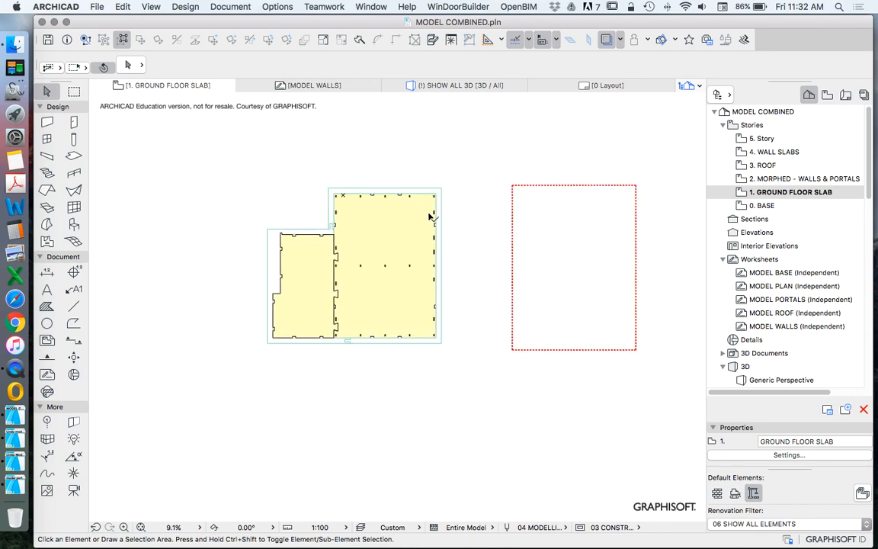
double_click(777, 179)
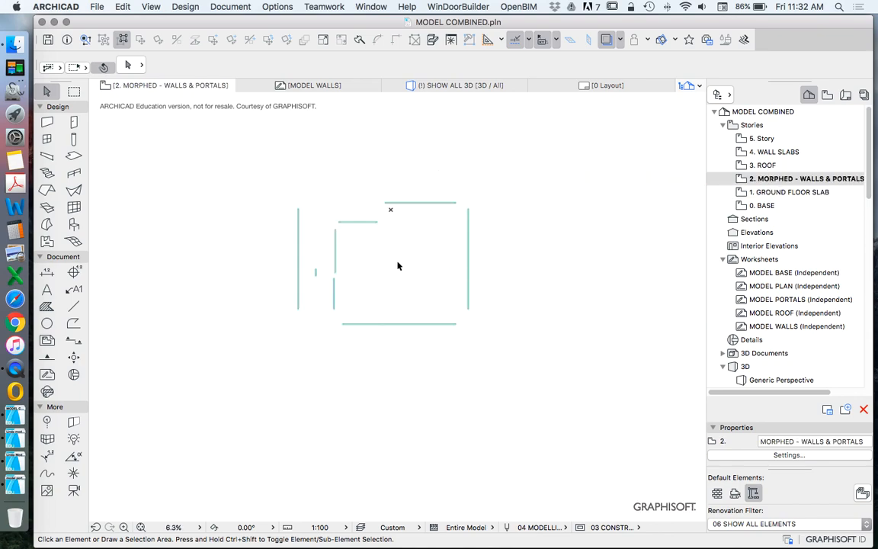
right_click(777, 196)
click(764, 257)
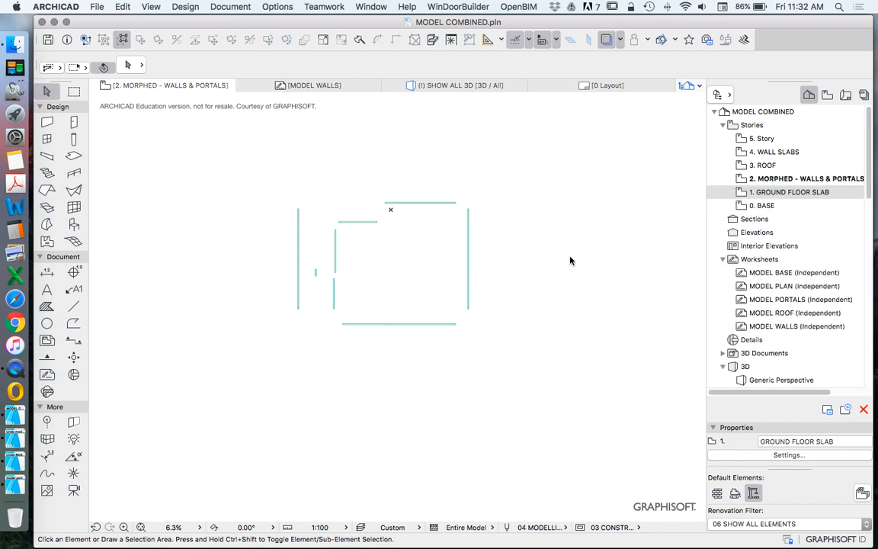
Step: Move the upper wall morph of the large room straight down onto the traced slab's upper inner edge, aligning their corners
scroll(435, 228, up, 5)
scroll(436, 278, down, 2)
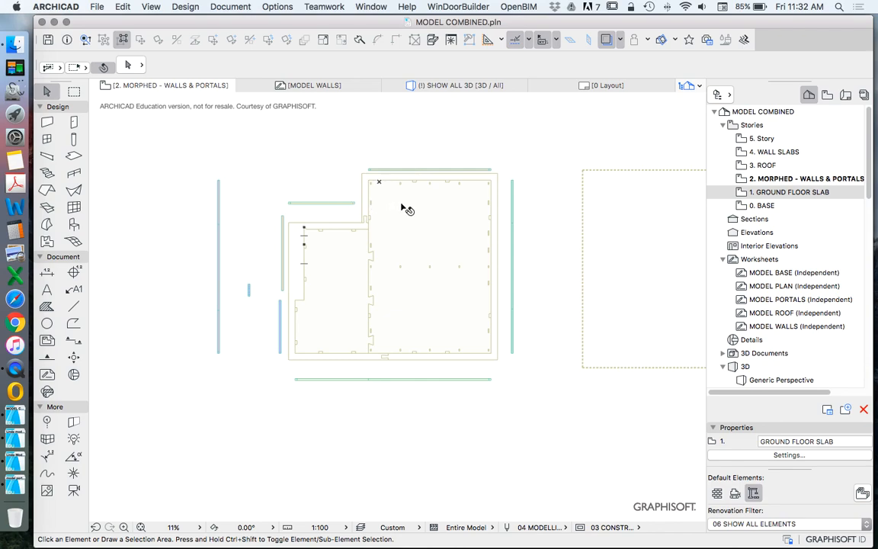
scroll(514, 175, up, 3)
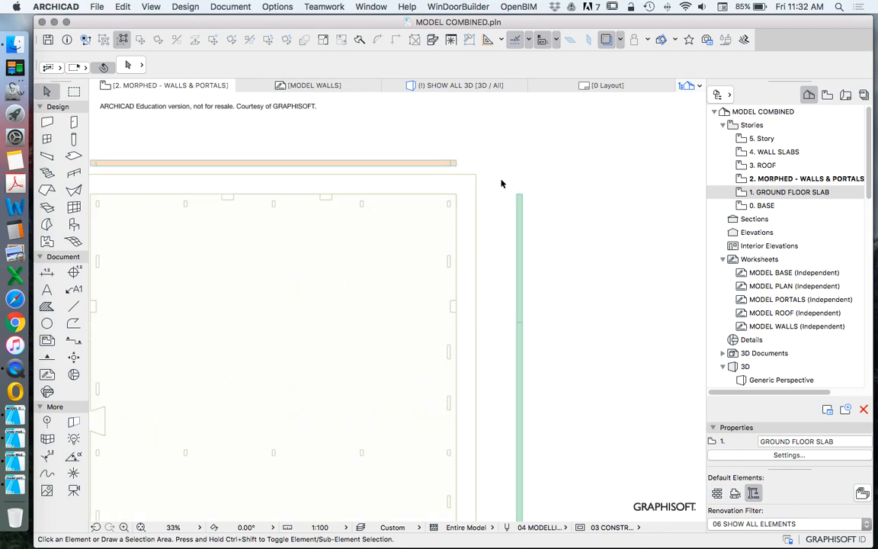
scroll(504, 197, down, 3)
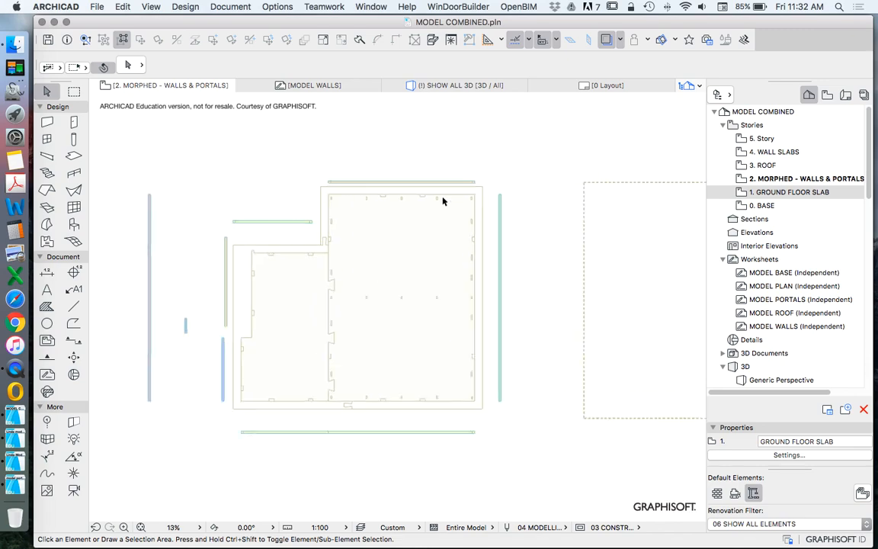
scroll(512, 194, up, 8)
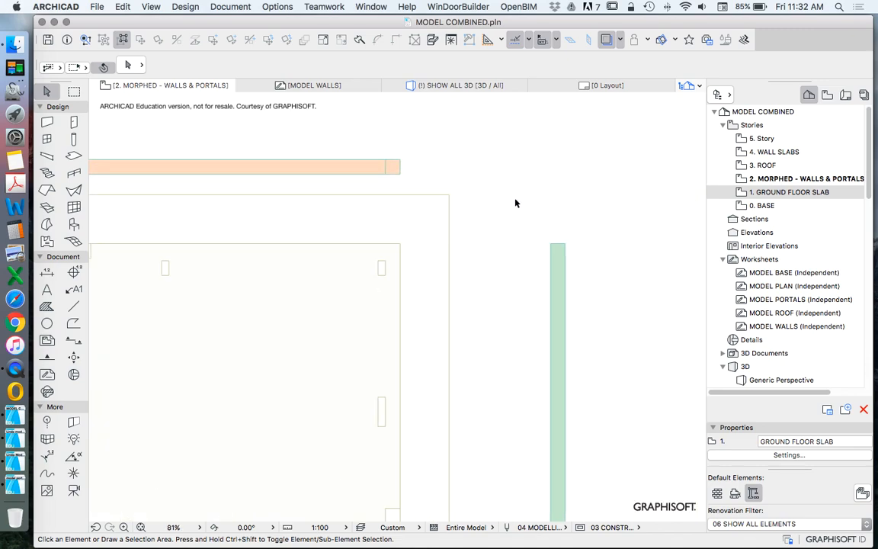
scroll(567, 238, down, 6)
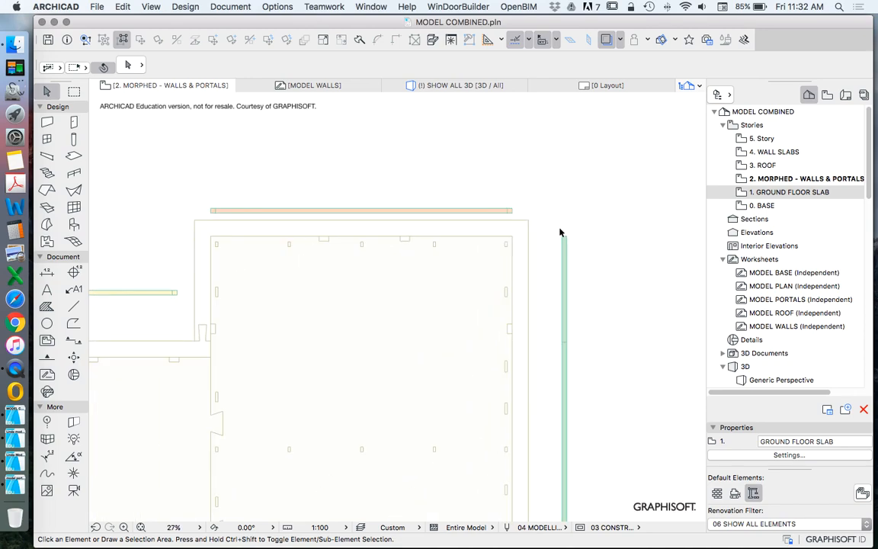
scroll(531, 238, up, 7)
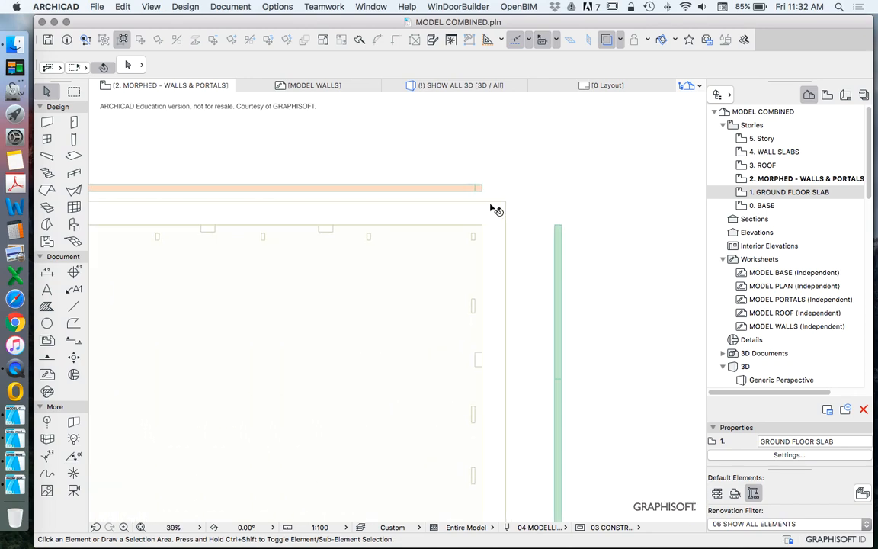
drag(475, 166, 475, 255)
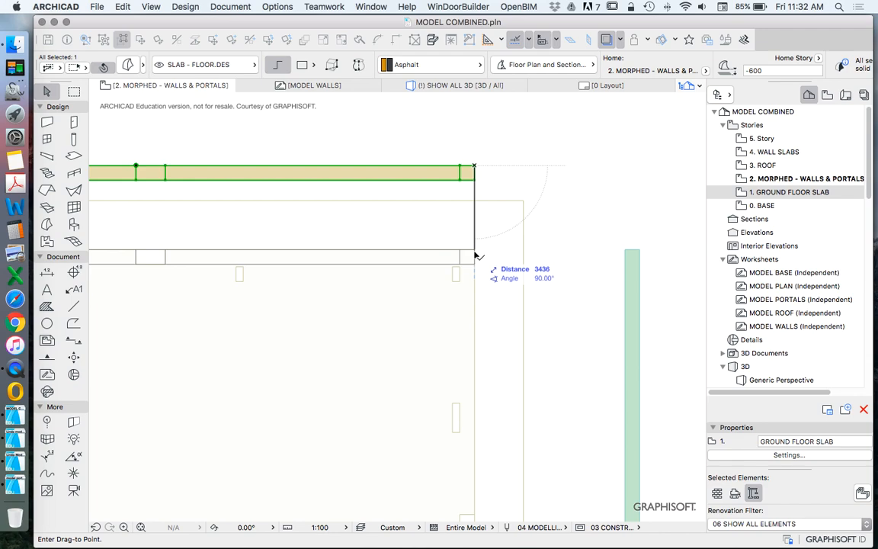
click(475, 255)
scroll(573, 202, down, 5)
scroll(234, 220, up, 7)
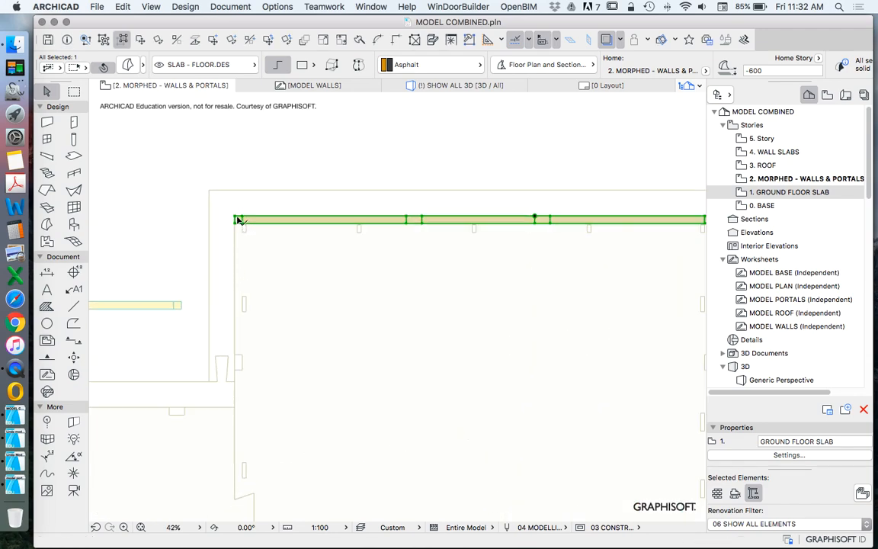
scroll(235, 220, down, 9)
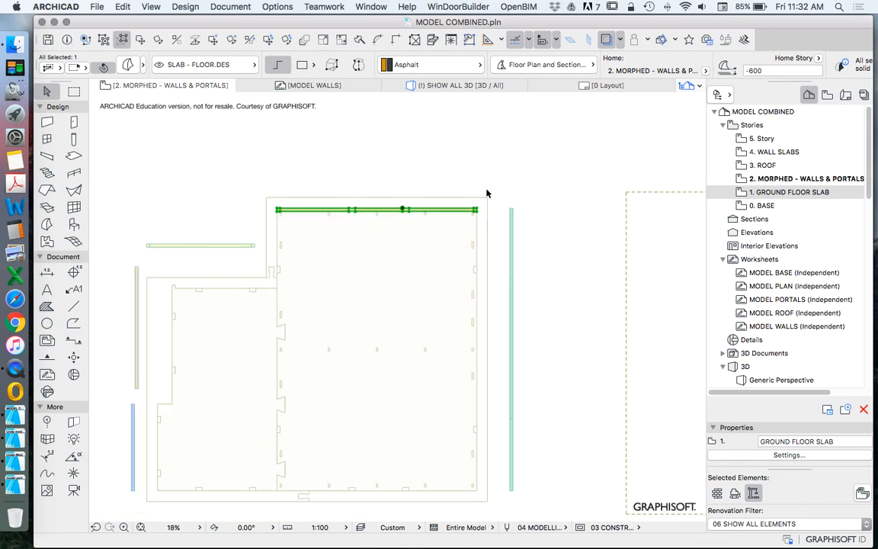
Step: Move the far-right green wall morph horizontally onto the traced slab's right inner edge, meeting the upper wall's outer corner
scroll(522, 196, up, 8)
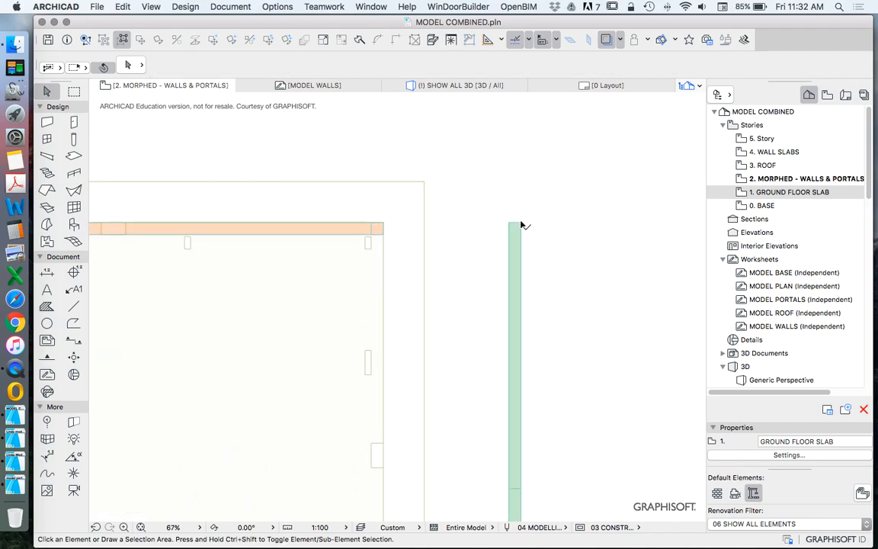
click(521, 223)
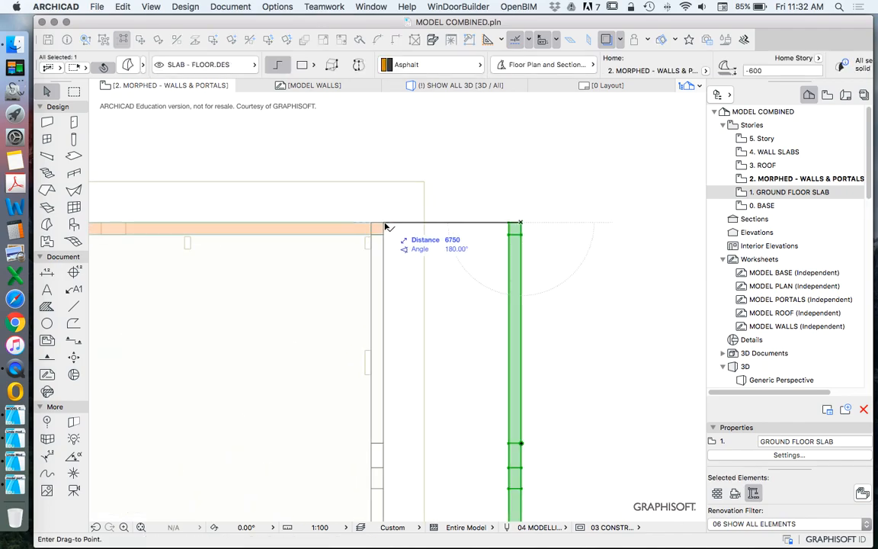
click(387, 226)
scroll(466, 179, down, 5)
click(466, 289)
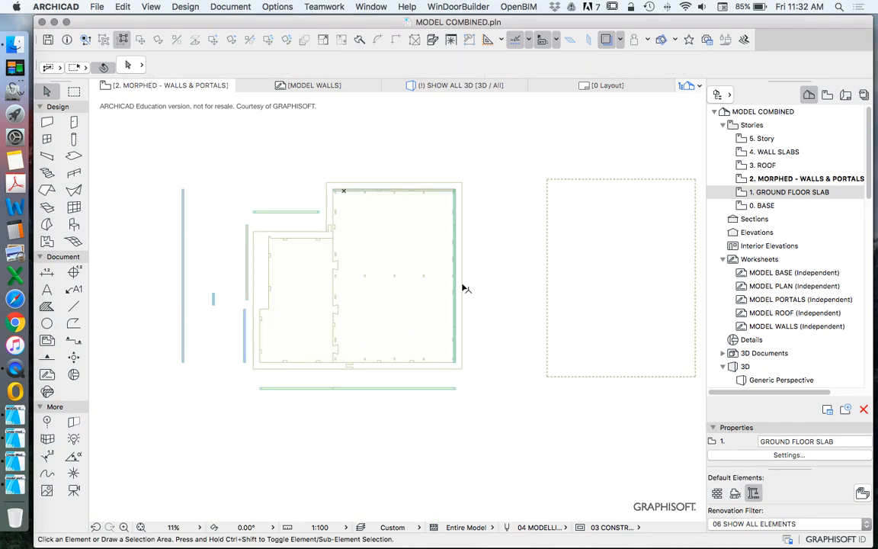
scroll(366, 190, up, 5)
scroll(361, 244, down, 4)
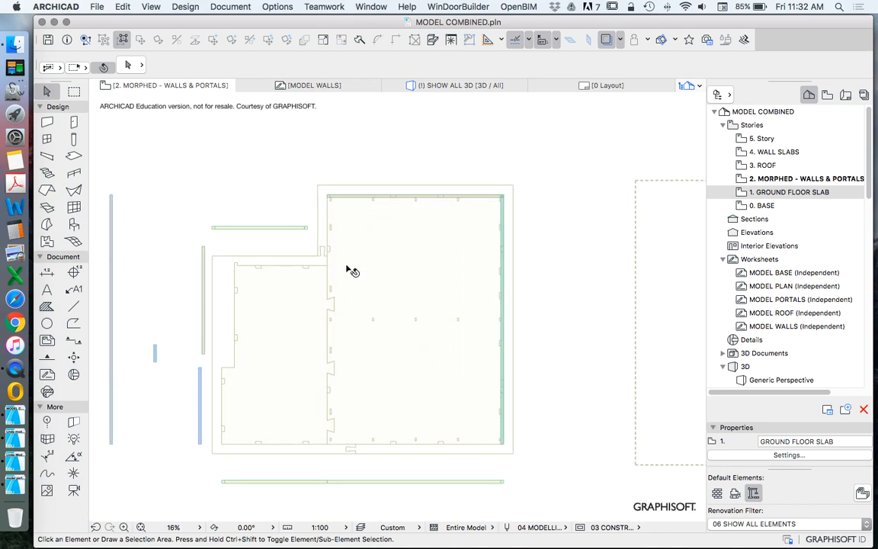
Step: Move the long far-left wall morph onto the large room's left edge, snapping its upper corner to the upper wall's left end
scroll(393, 259, down, 2)
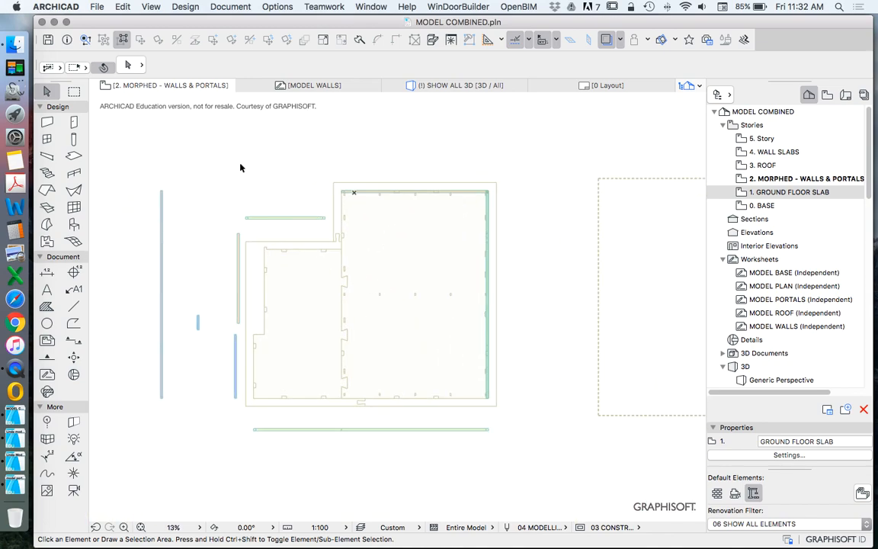
scroll(173, 191, up, 5)
click(125, 189)
key(super+d)
click(124, 188)
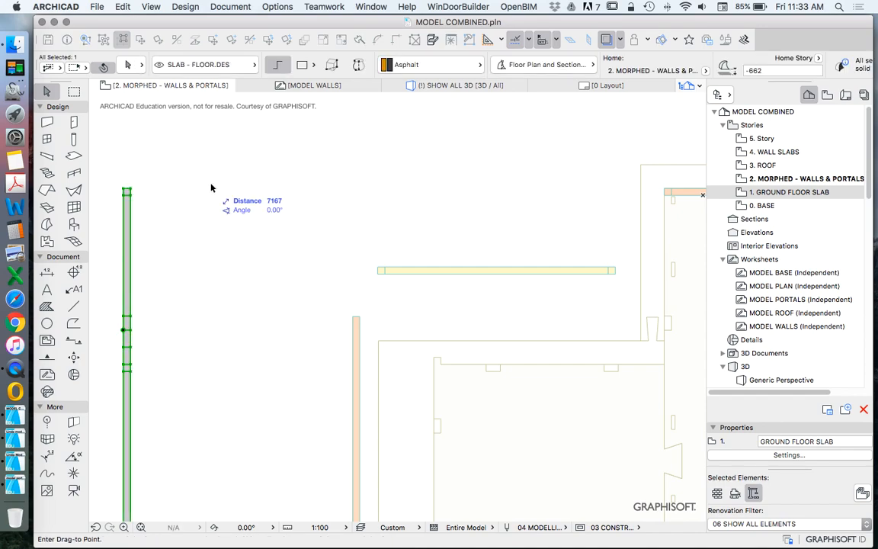
scroll(339, 189, down, 5)
scroll(439, 192, up, 6)
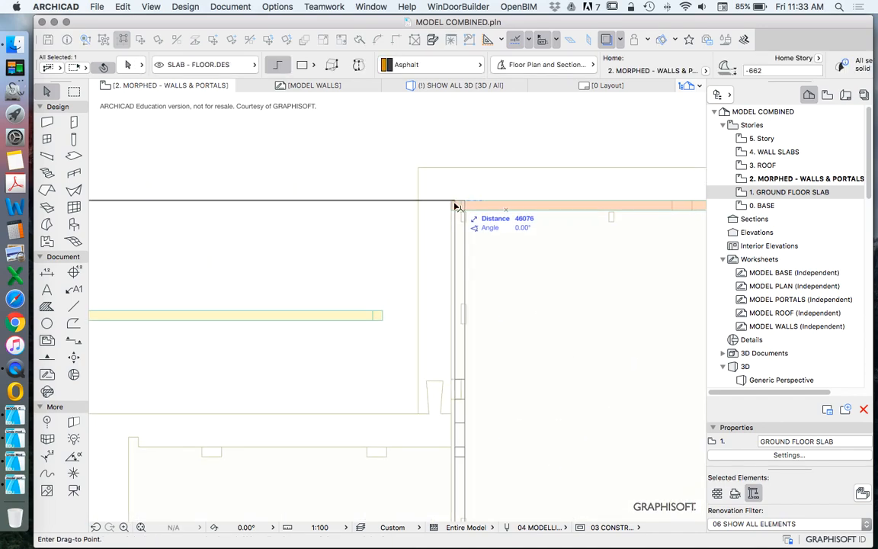
click(455, 204)
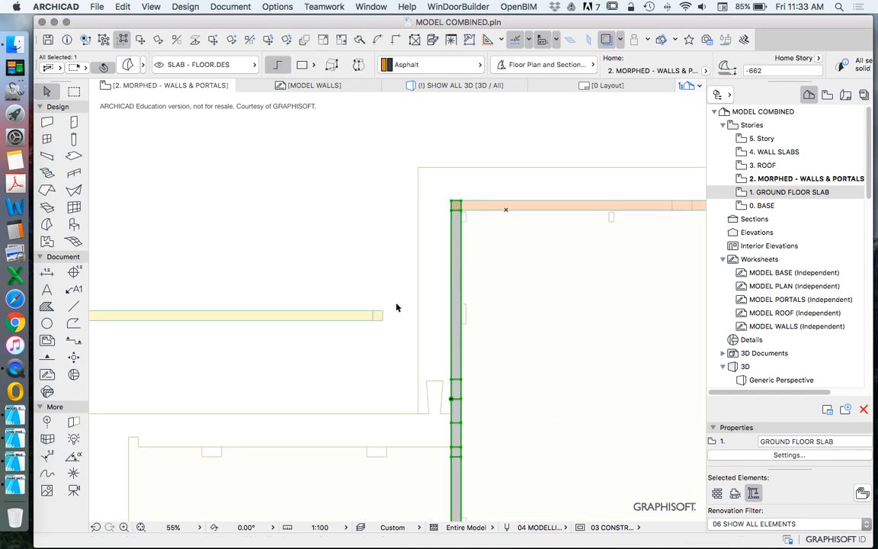
Step: Move the long lower wall morph straight up onto the traced slab's lower inner edge, snapping to the right wall's lower corner
scroll(383, 251, down, 6)
scroll(492, 387, up, 5)
click(573, 439)
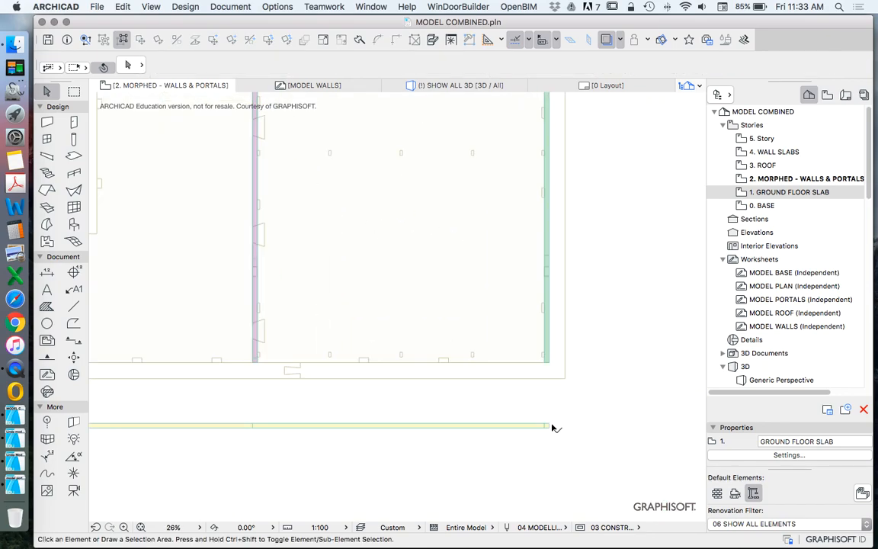
click(552, 426)
scroll(559, 427, up, 5)
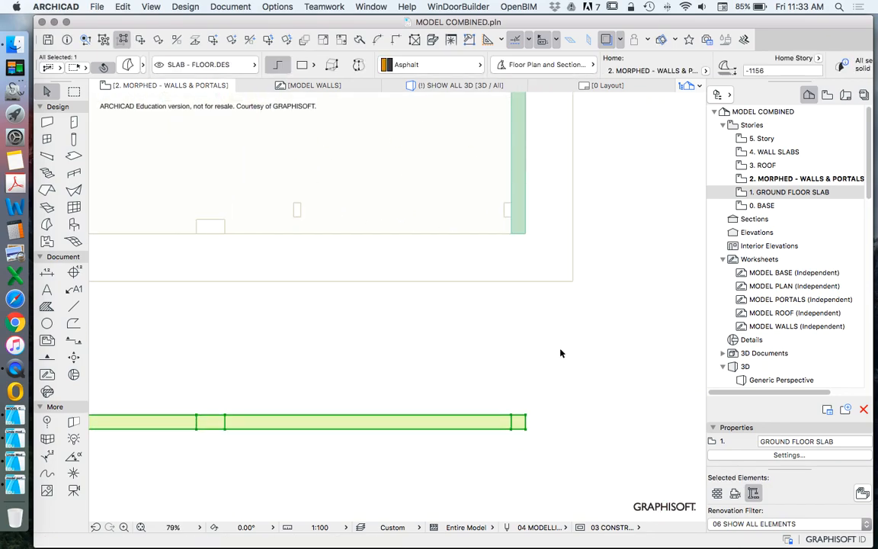
right_click(560, 353)
mouse_move(609, 456)
click(522, 401)
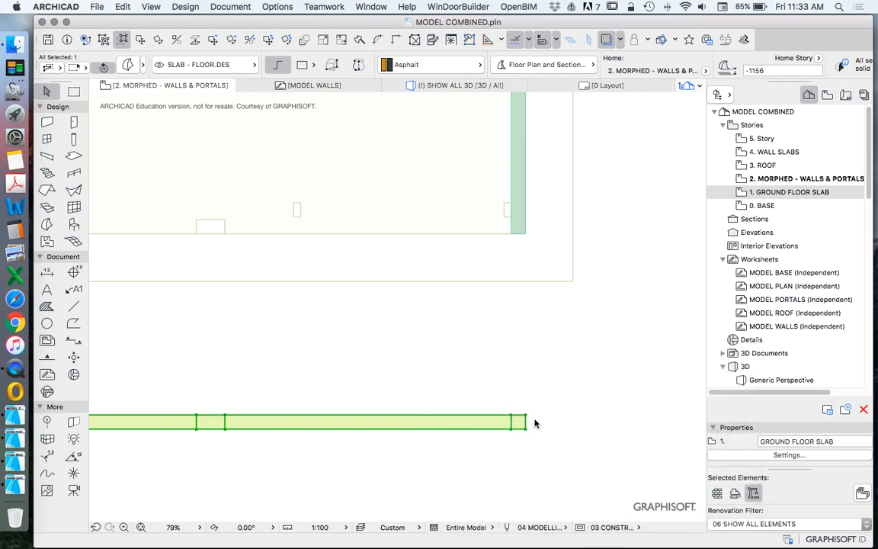
click(524, 427)
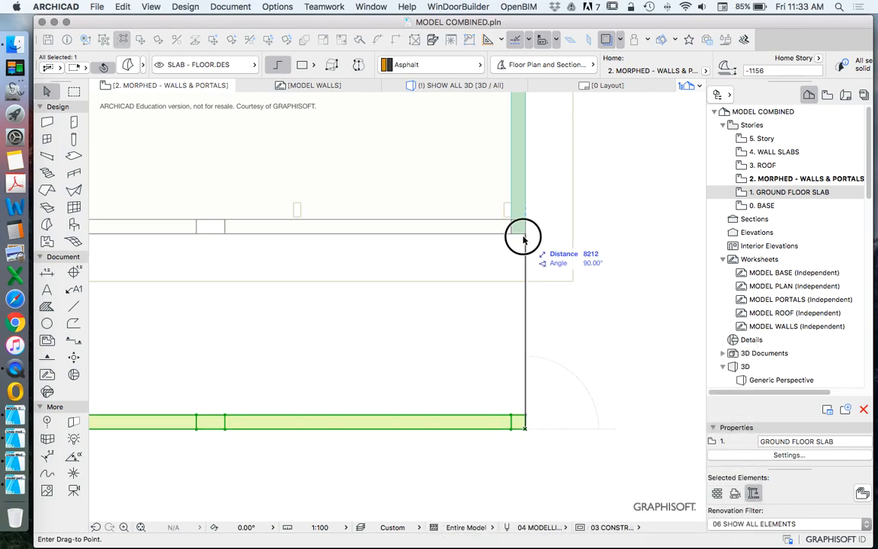
click(533, 254)
scroll(533, 254, down, 8)
key(Escape)
Step: Align the longer blue and the orange wall morphs with the small room's lower-left and upper-left edges on the traced slab
scroll(328, 229, up, 6)
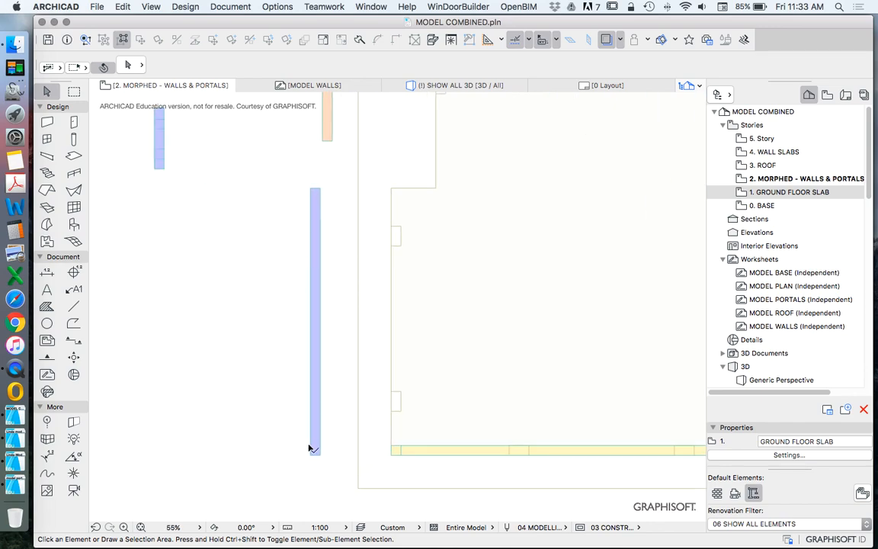
drag(309, 455, 395, 457)
scroll(390, 455, down, 5)
scroll(382, 304, up, 4)
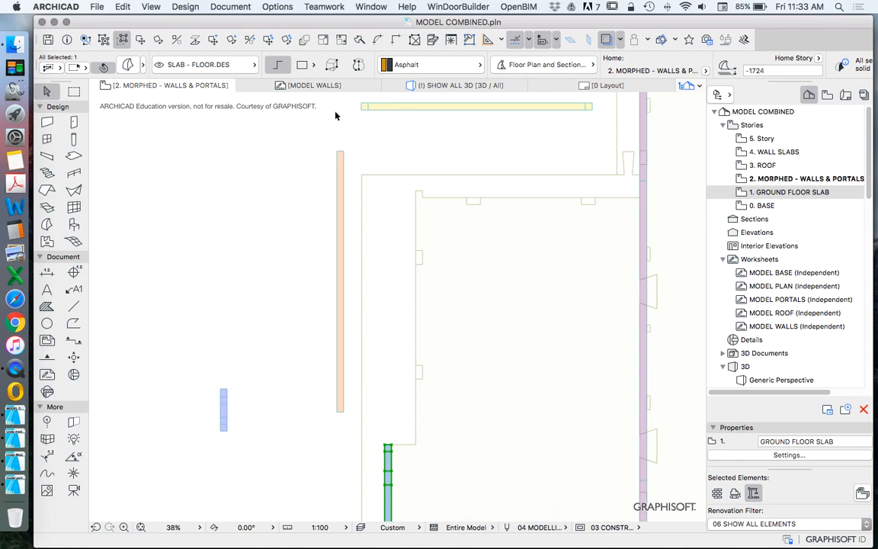
key(Escape)
drag(341, 154, 418, 192)
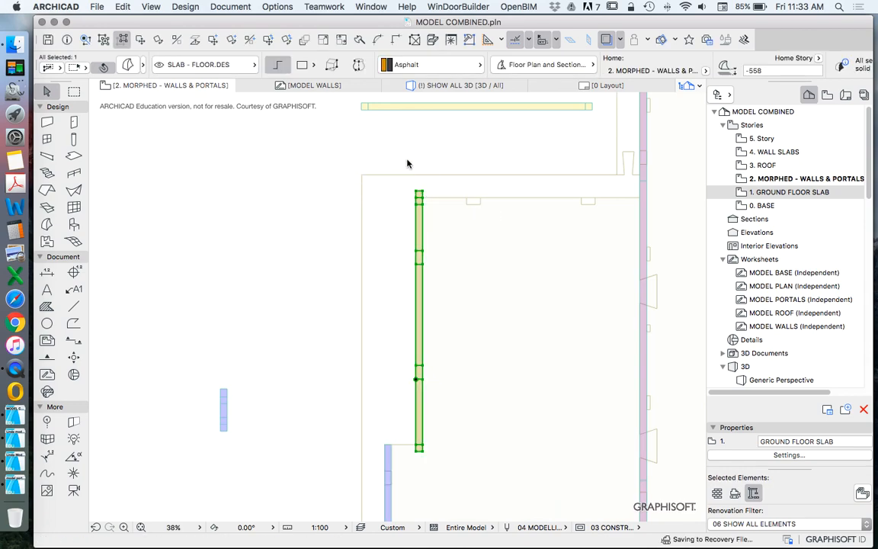
Step: Rotate the short blue wall morph 90° clockwise so it lies horizontally
click(223, 410)
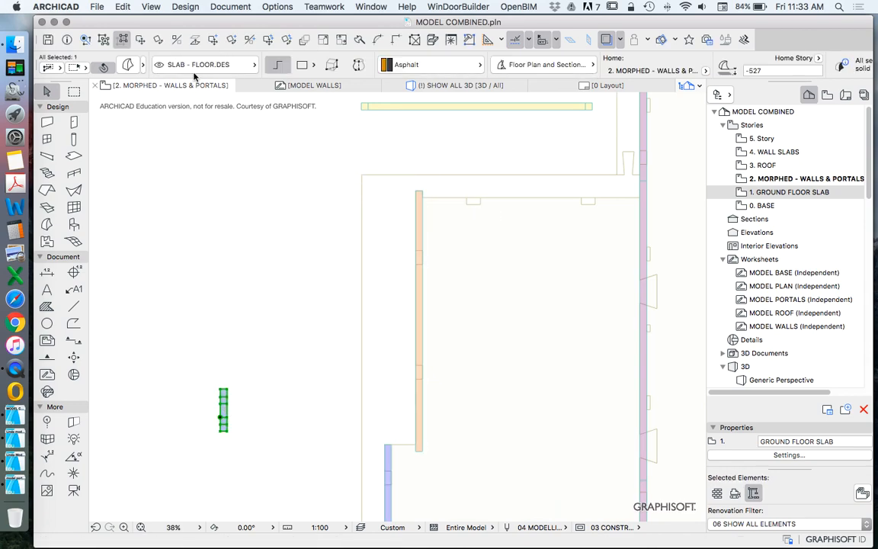
click(158, 42)
click(272, 401)
click(272, 362)
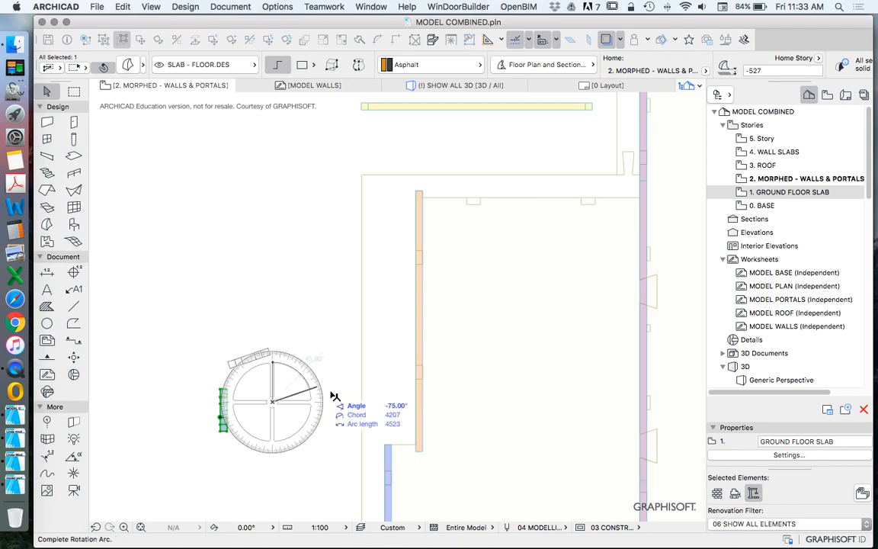
click(347, 402)
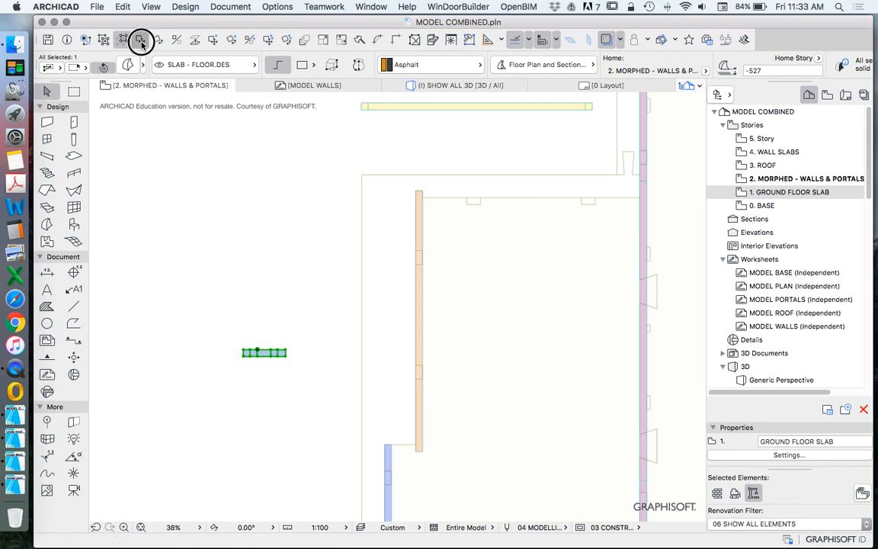
Step: Move the short blue wall morph to the slab's left step, snapping its lower-right corner to the orange wall's lower end
click(141, 43)
click(286, 355)
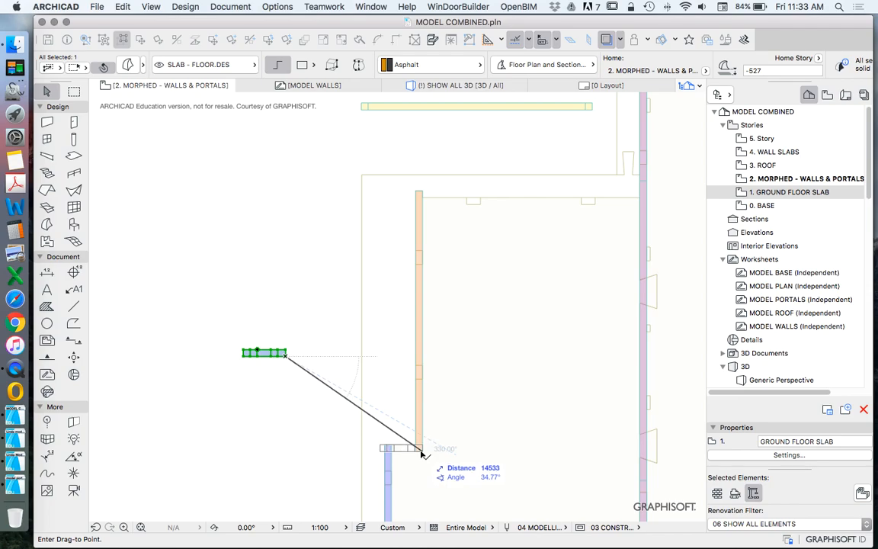
click(421, 450)
scroll(395, 461, up, 5)
scroll(358, 355, down, 5)
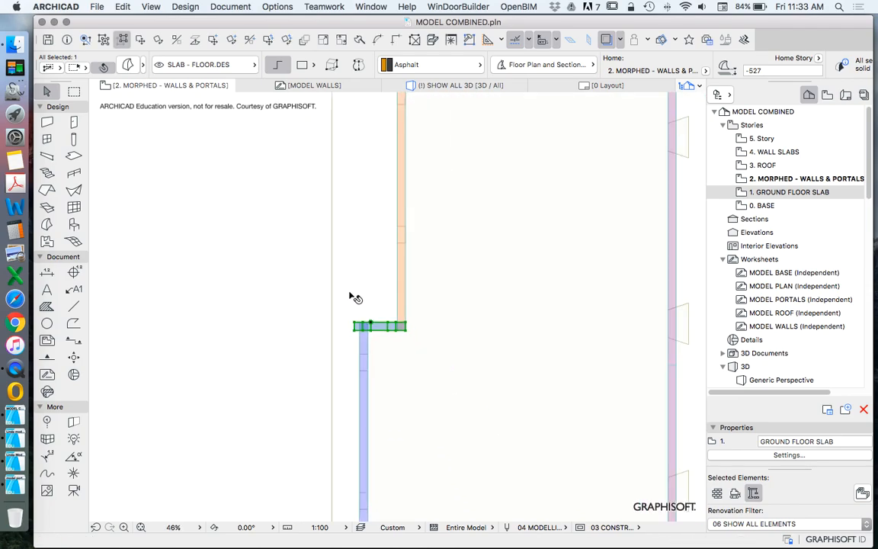
scroll(384, 311, up, 6)
scroll(373, 336, down, 8)
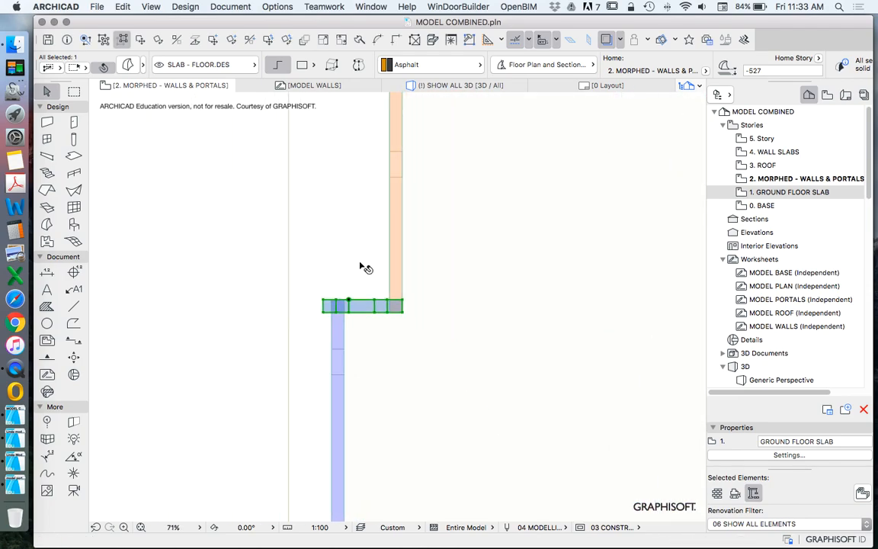
key(Escape)
Step: Move the yellow wall morph onto the small room's upper edge, snapping its inner end mark to the orange wall's right face
scroll(380, 251, up, 4)
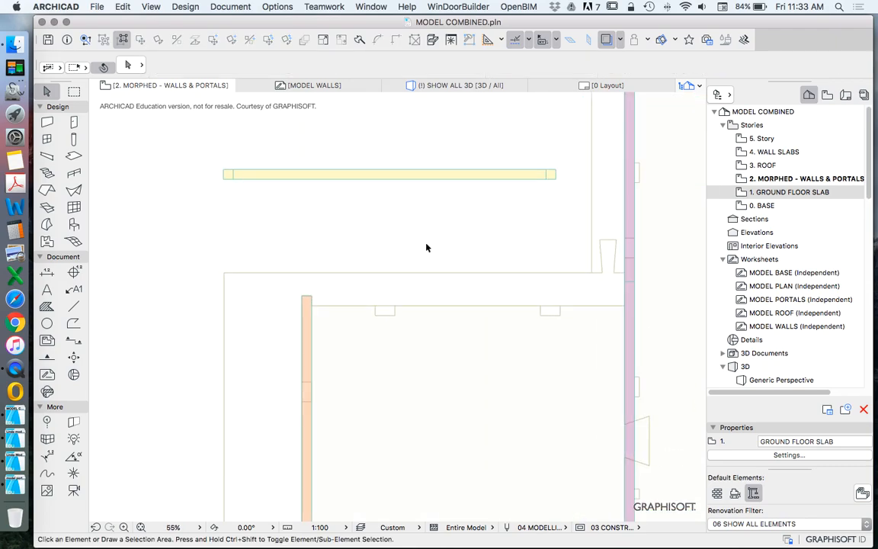
click(547, 173)
right_click(444, 123)
mouse_move(539, 237)
click(669, 235)
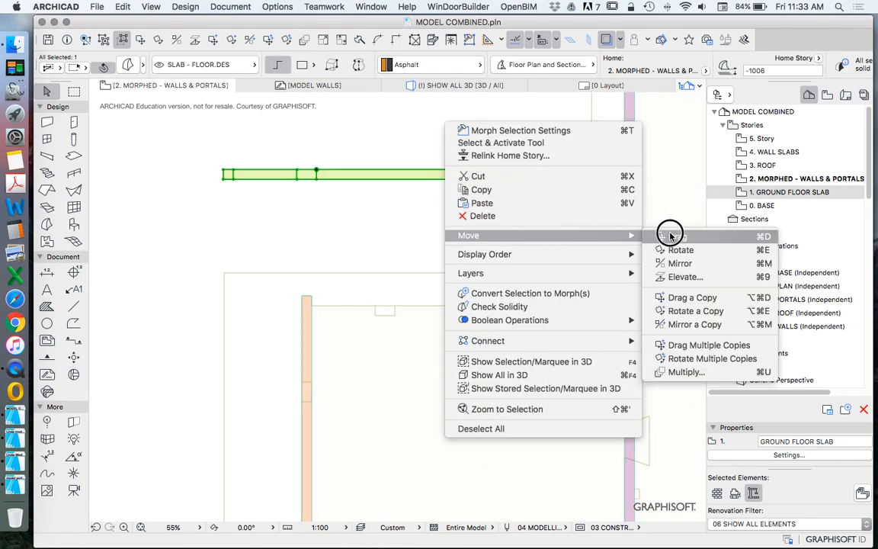
click(233, 170)
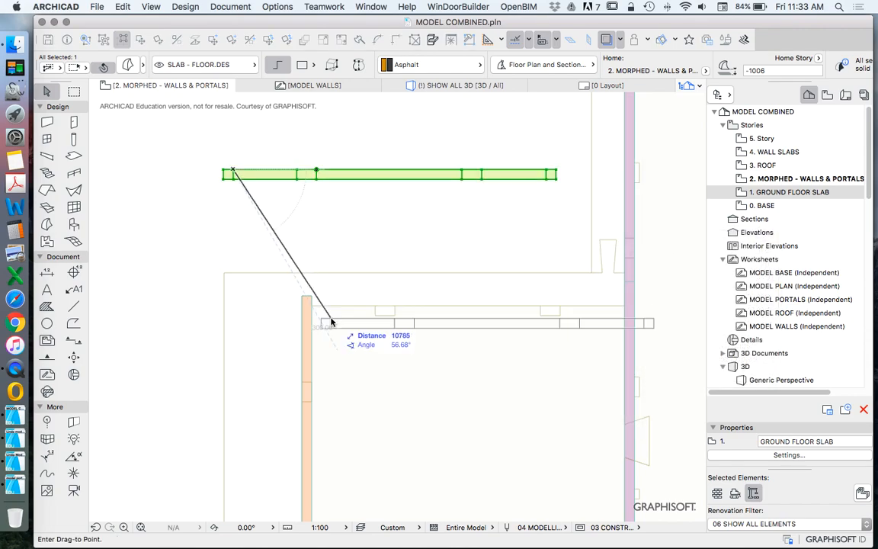
click(312, 309)
click(326, 233)
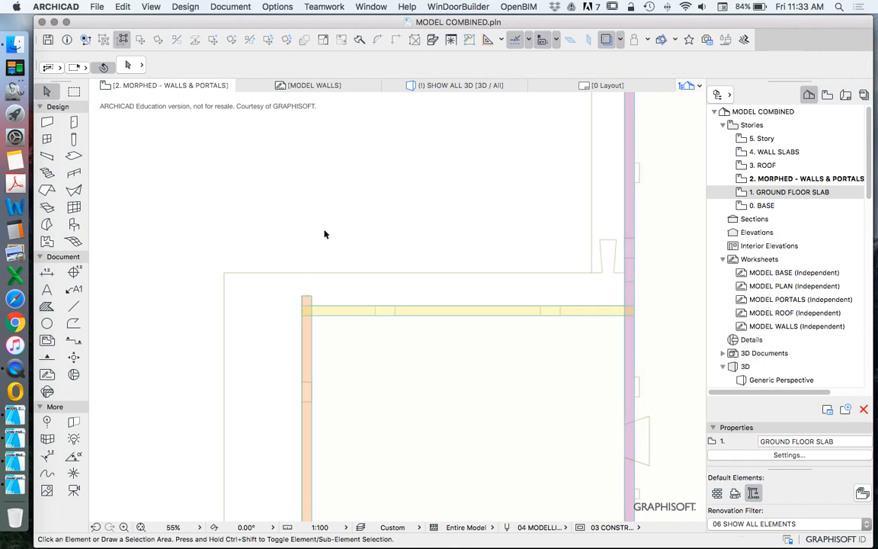
scroll(303, 243, down, 5)
scroll(309, 342, up, 4)
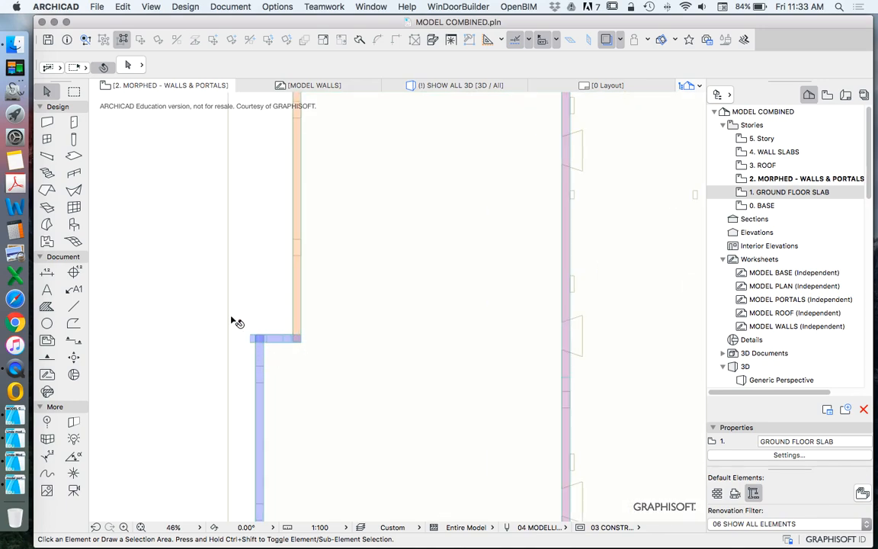
scroll(259, 290, down, 3)
scroll(312, 312, up, 2)
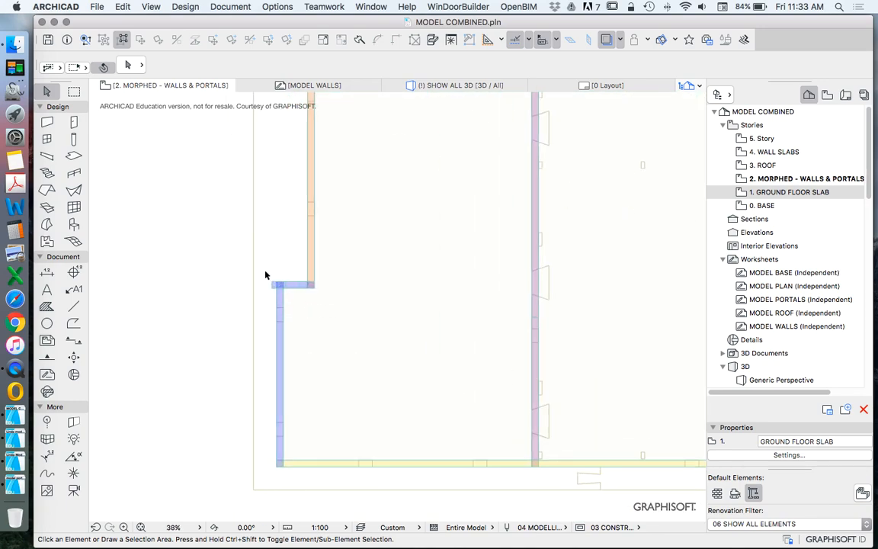
scroll(265, 276, down, 2)
scroll(284, 267, up, 5)
scroll(266, 304, up, 1)
drag(277, 305, 279, 347)
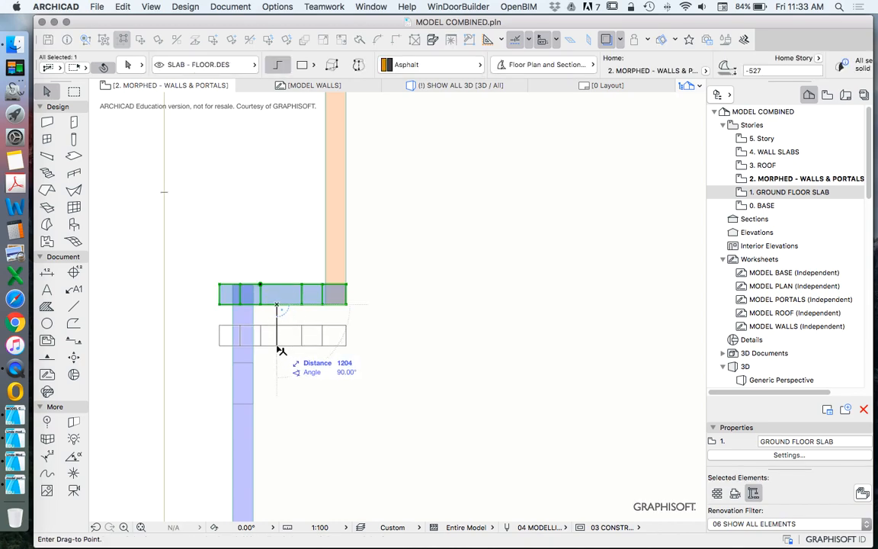
key(Escape)
key(Escape)
scroll(252, 303, down, 5)
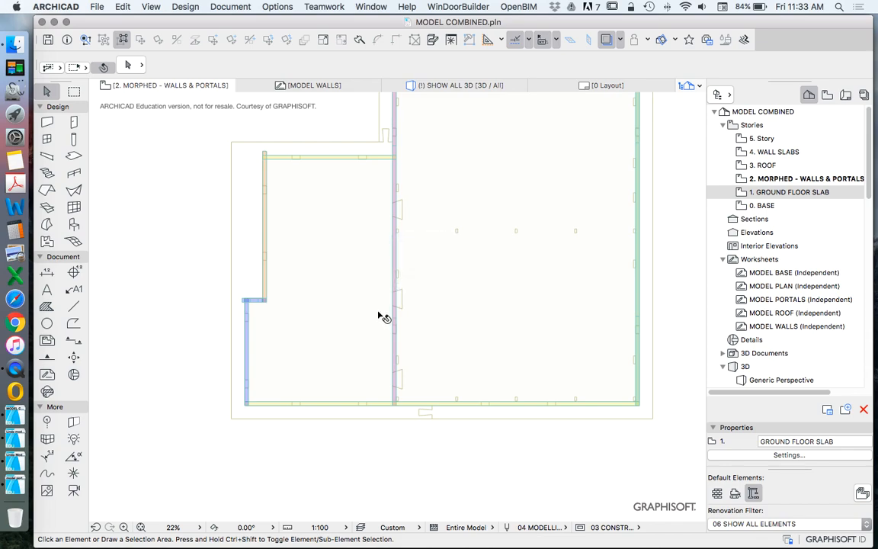
scroll(332, 327, down, 3)
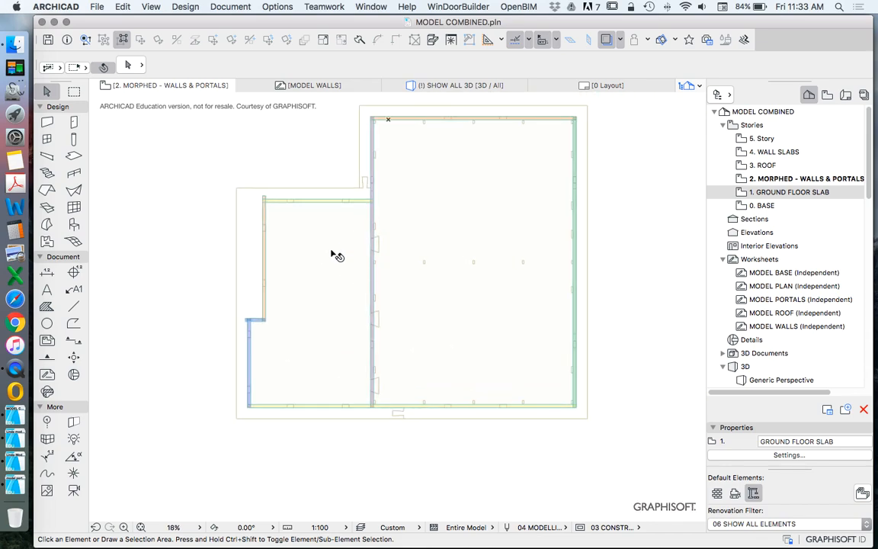
scroll(396, 243, down, 2)
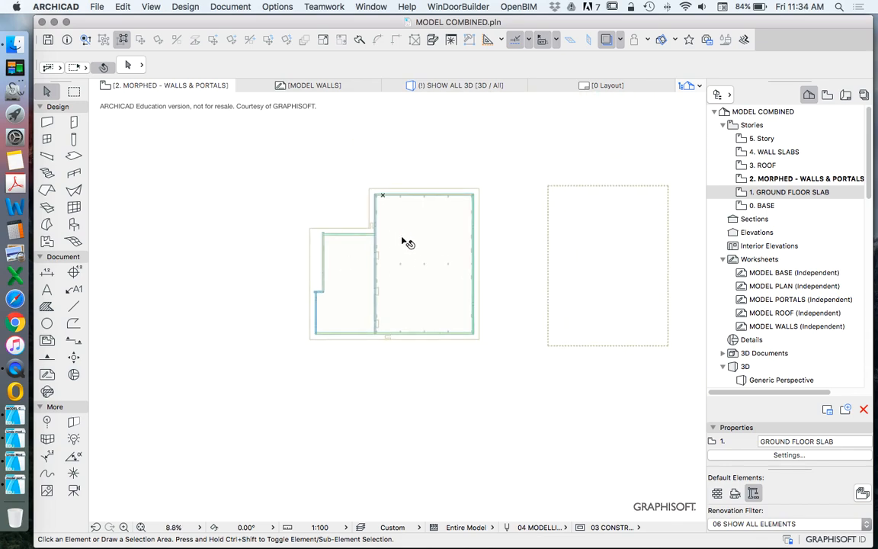
Step: Switch to the Model 3D Portal project file and open its 3. ROOF story floor plan
double_click(778, 191)
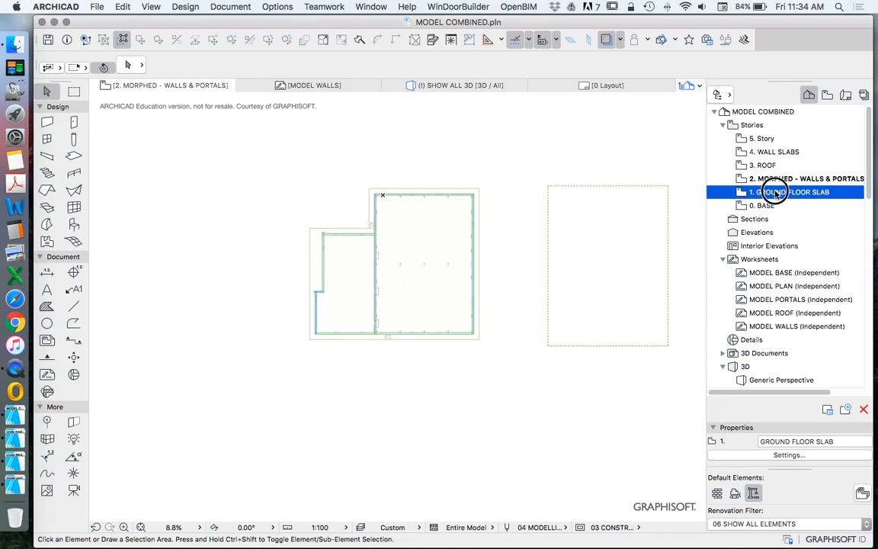
click(14, 418)
scroll(442, 305, up, 2)
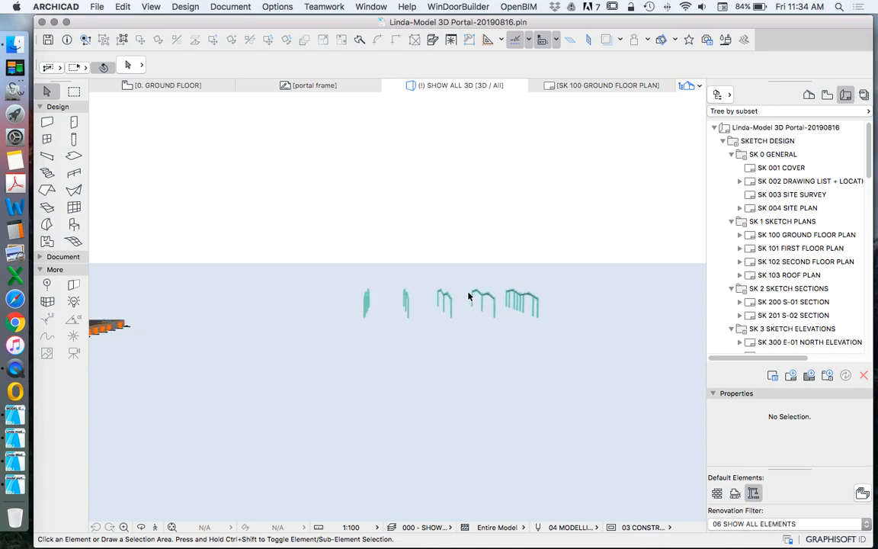
click(809, 95)
scroll(815, 224, up, 10)
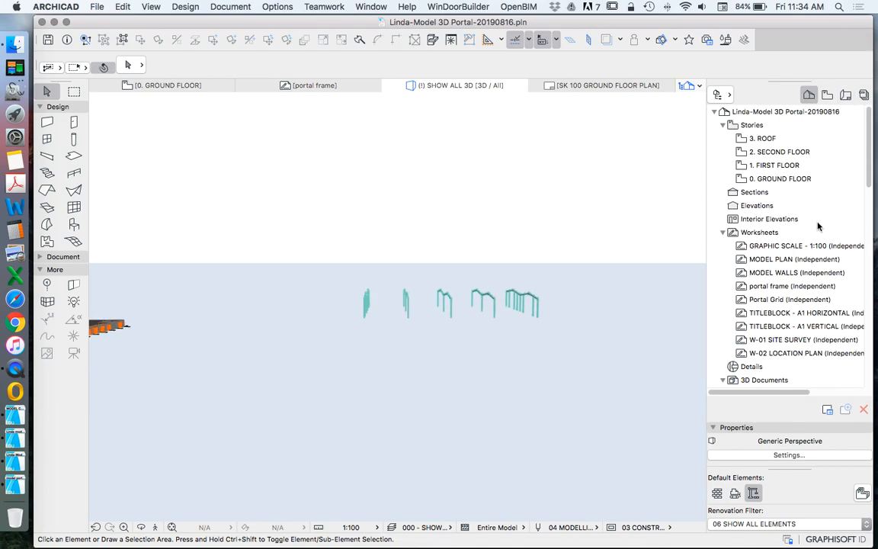
double_click(750, 178)
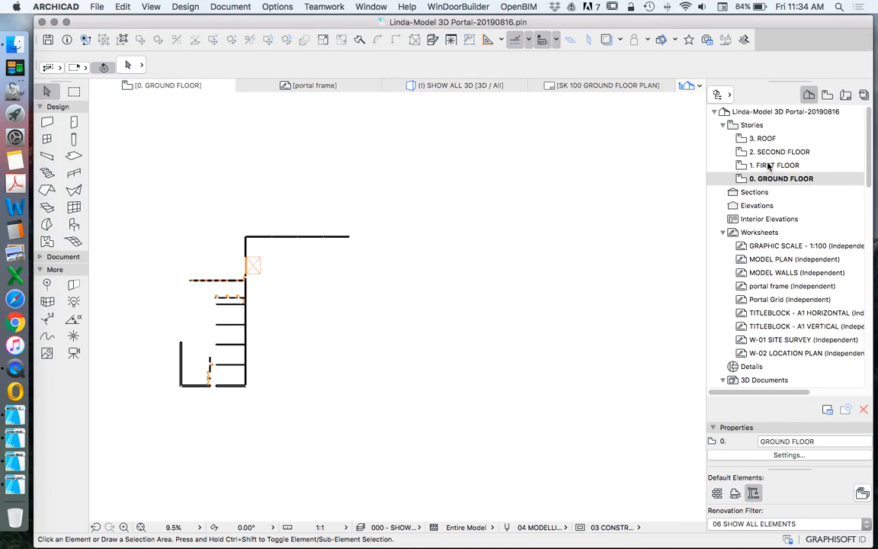
click(771, 165)
double_click(762, 138)
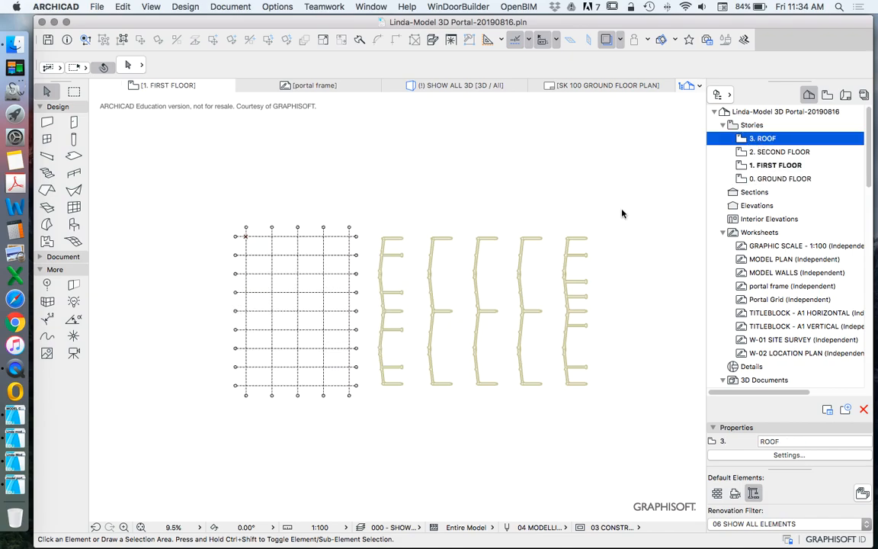
Step: Copy the five portal frame morphs together with their brown portal outline fills from the ROOF story
scroll(376, 265, down, 3)
scroll(376, 266, up, 5)
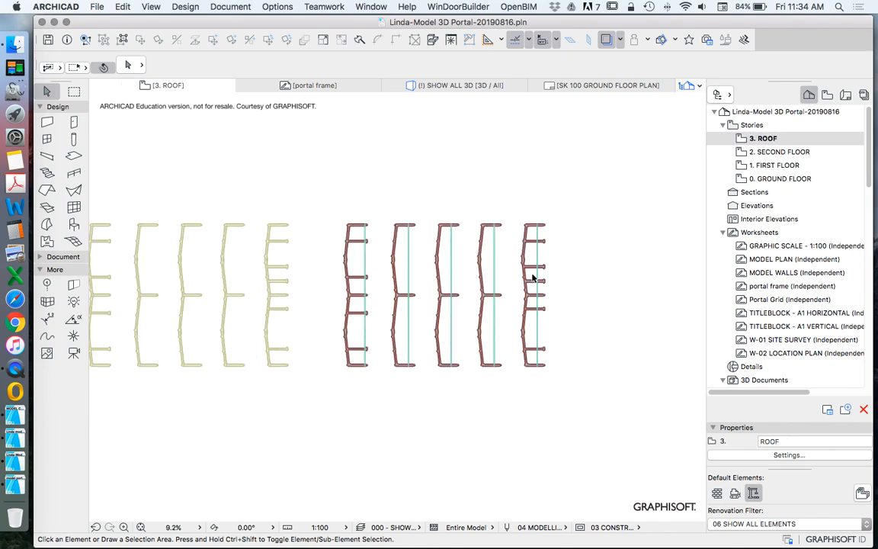
click(279, 250)
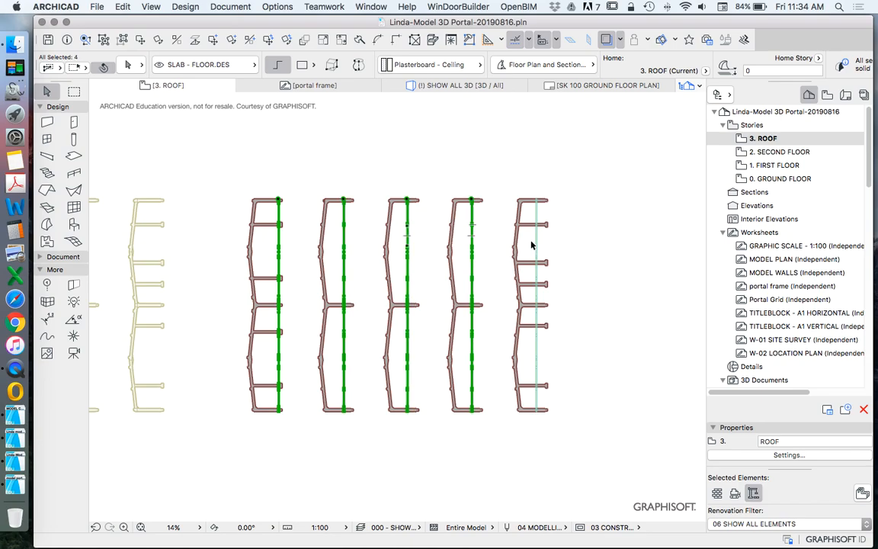
scroll(350, 263, up, 2)
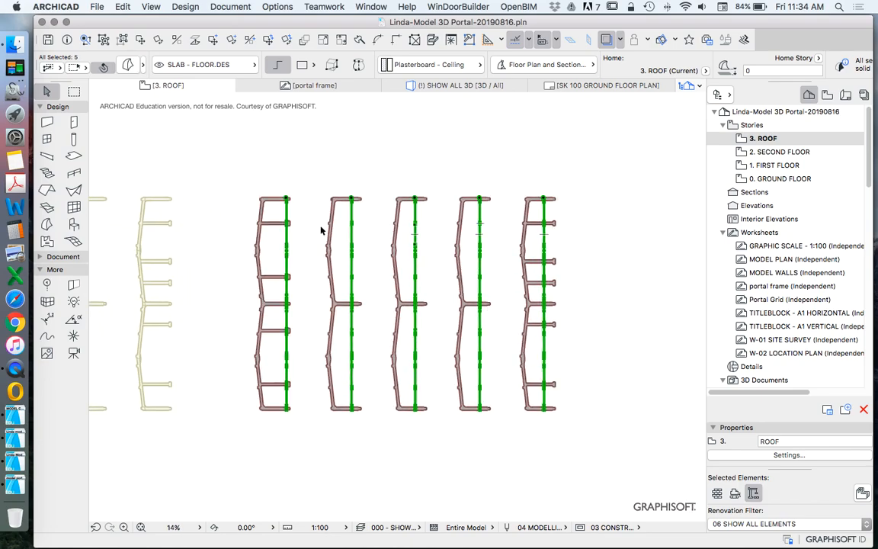
click(284, 176)
drag(245, 162, 622, 457)
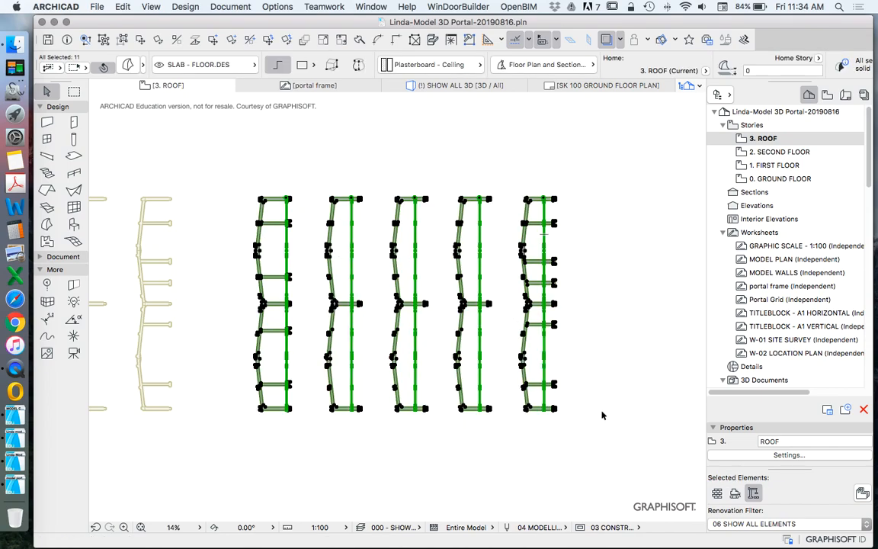
Step: Switch to the MODEL COMBINED file and paste the copied portal elements on the 2. MORPHED - WALLS & PORTALS story
click(16, 368)
scroll(454, 290, down, 3)
double_click(771, 180)
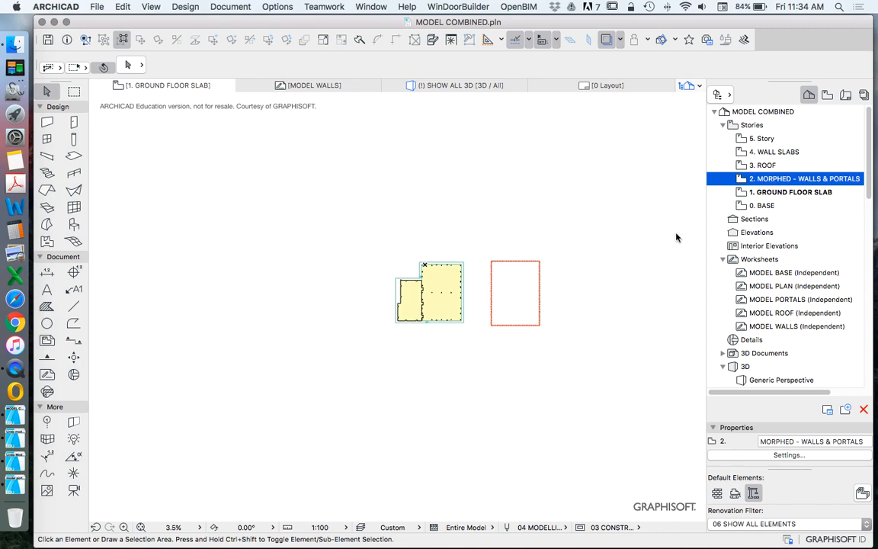
scroll(524, 218, down, 3)
key(super+v)
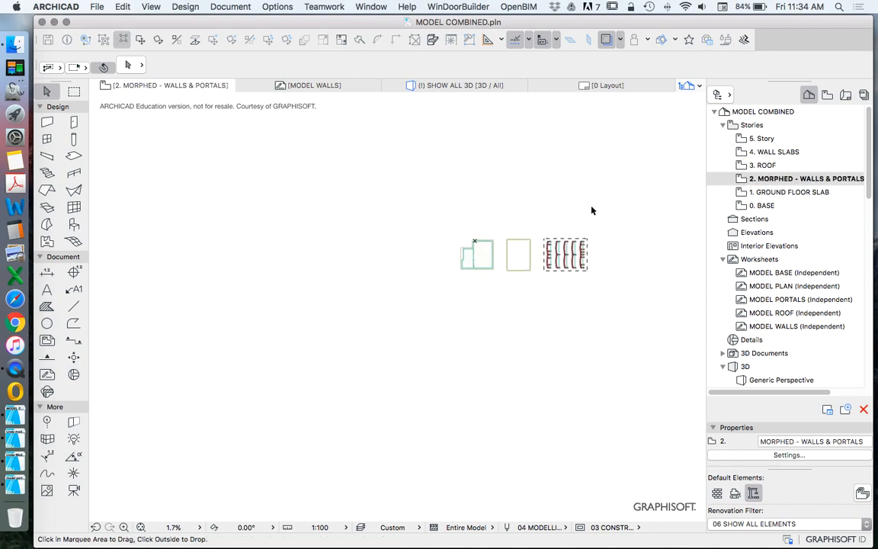
Step: Cut the five large portal outline fills from the story, leaving the portal morphs in place
scroll(587, 255, up, 5)
click(598, 255)
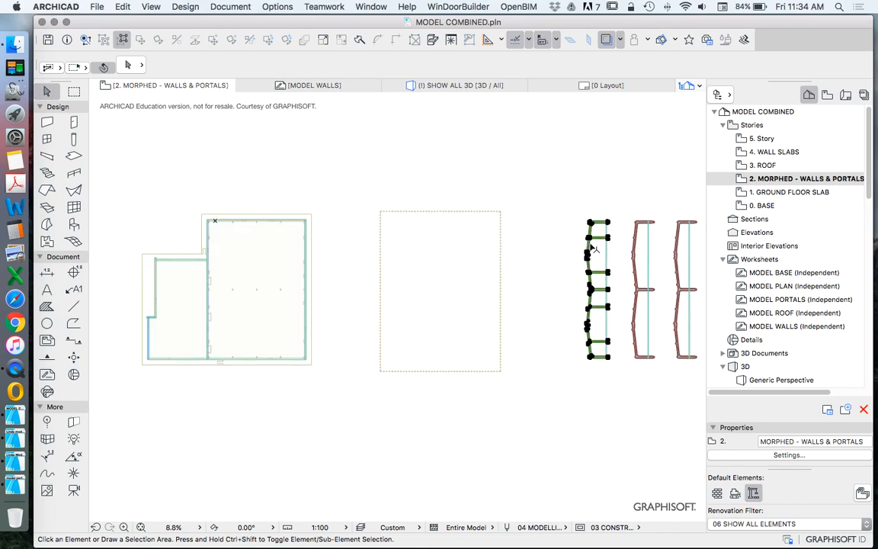
shift+click(640, 245)
scroll(589, 270, down, 4)
scroll(586, 268, up, 3)
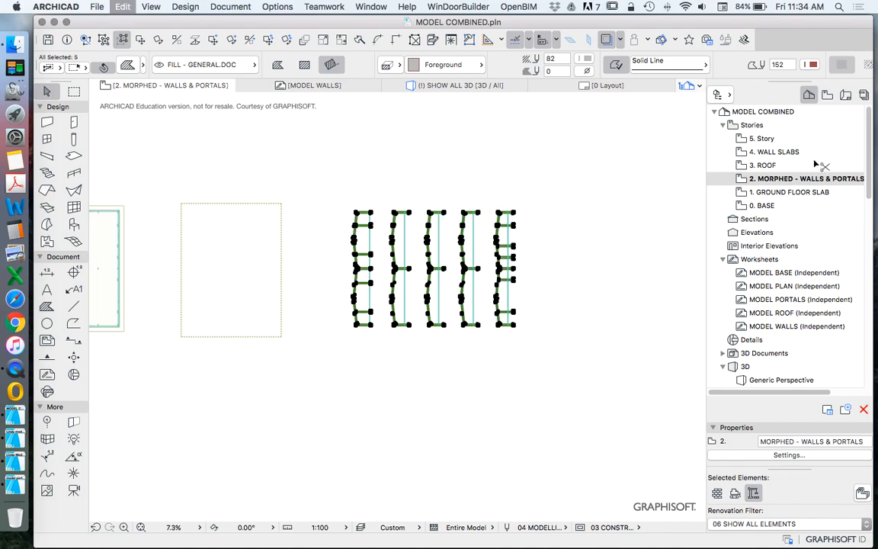
key(super+x)
Step: Rename story 5 as PORTAL SLABS
right_click(766, 141)
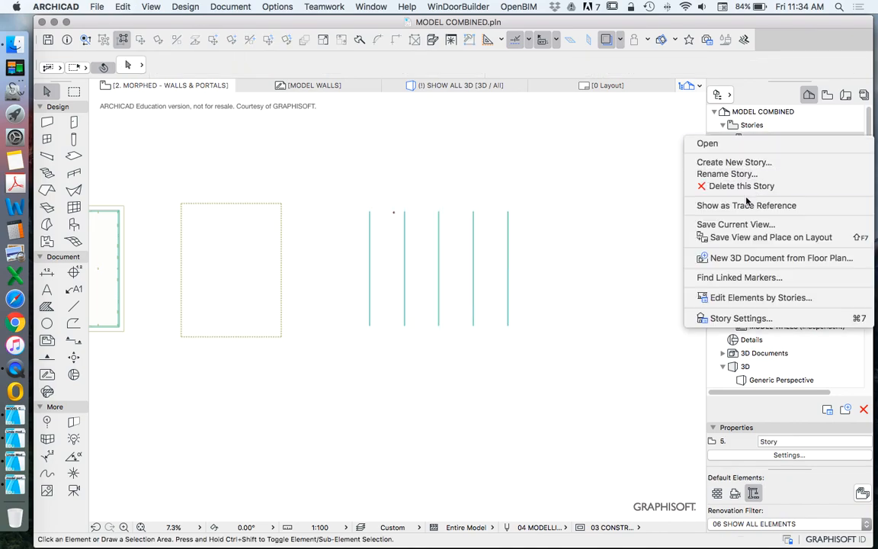
click(736, 174)
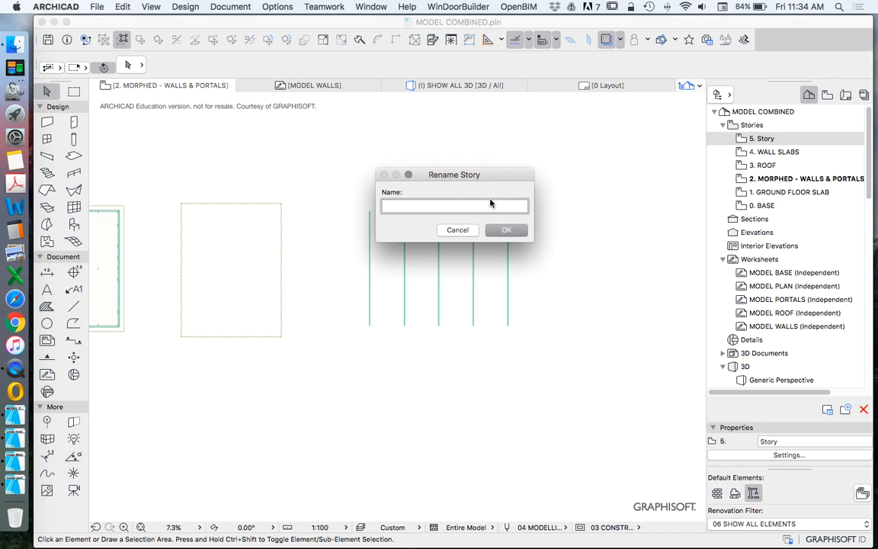
text(PORTAL SLABS)
key(Return)
Step: Paste the cut portal fills onto both 2. MORPHED - WALLS & PORTALS and 5. PORTAL SLABS, ending on the MORPHED story
right_click(456, 145)
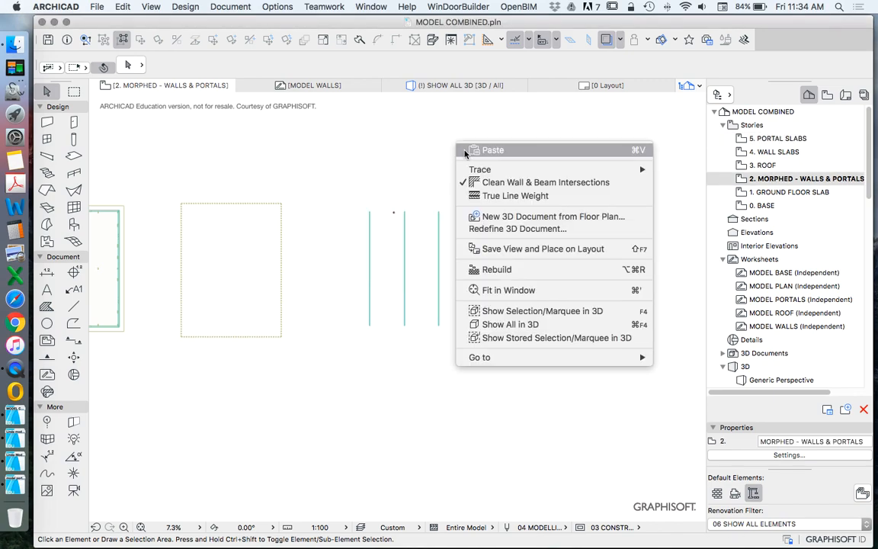
click(490, 148)
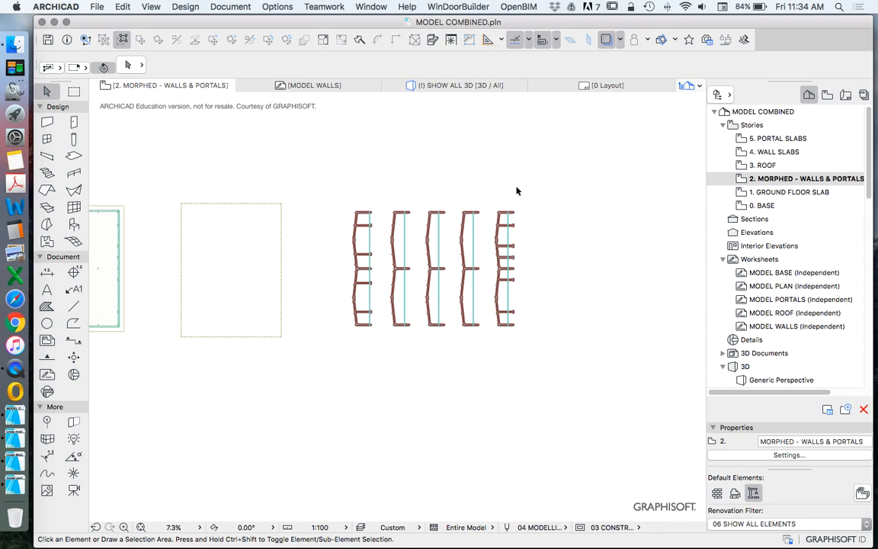
double_click(767, 140)
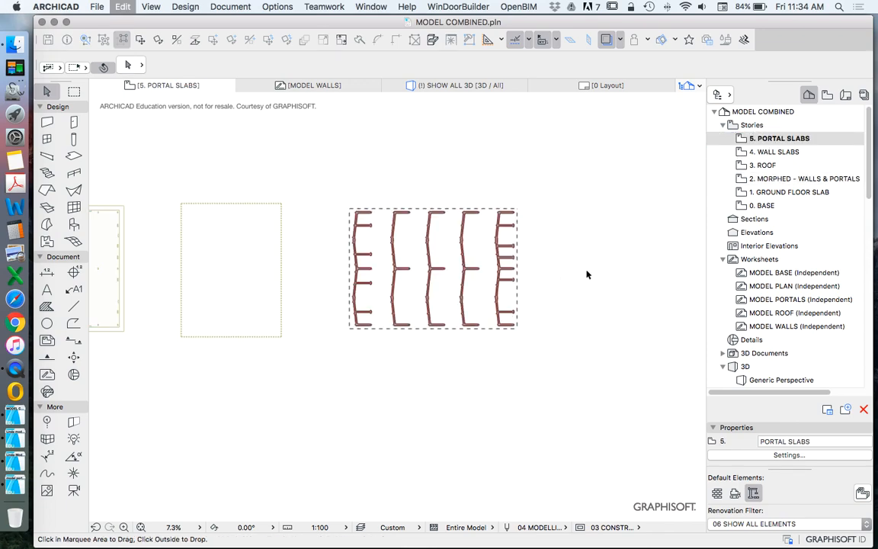
double_click(764, 179)
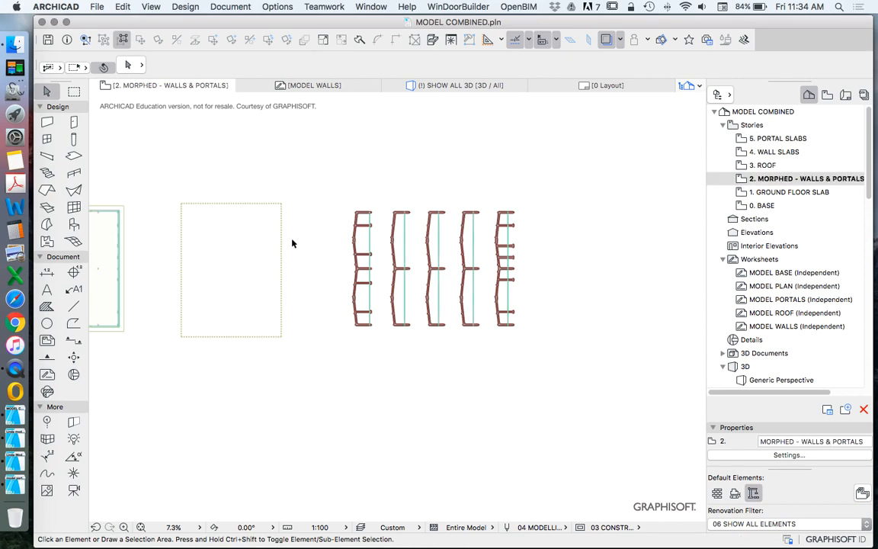
click(73, 155)
scroll(391, 280, down, 5)
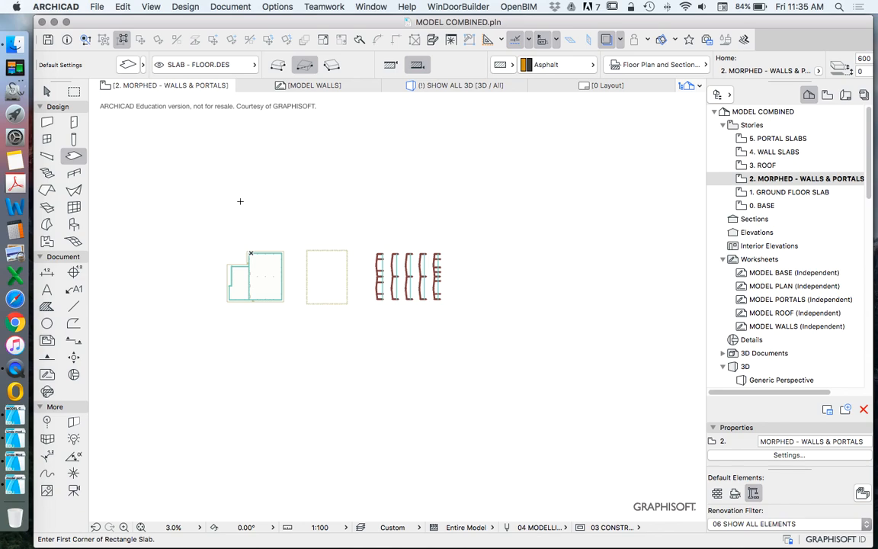
key(Escape)
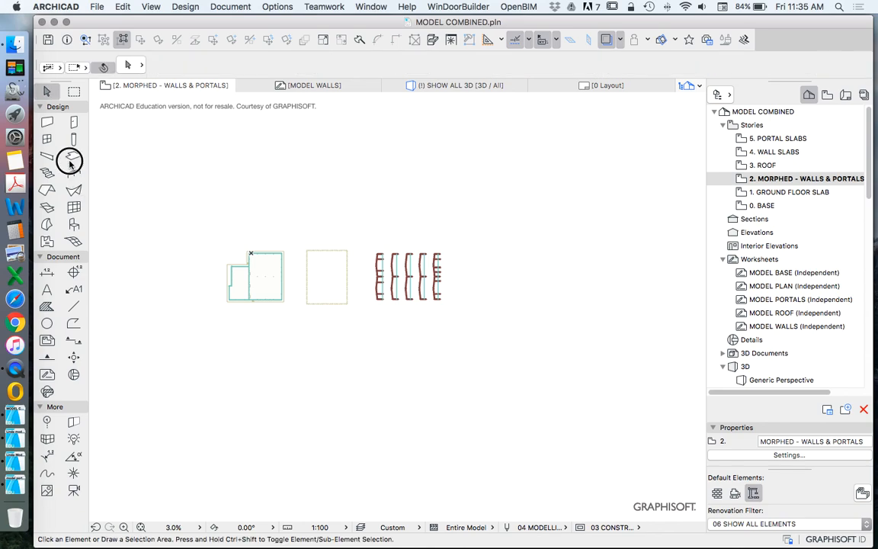
click(73, 156)
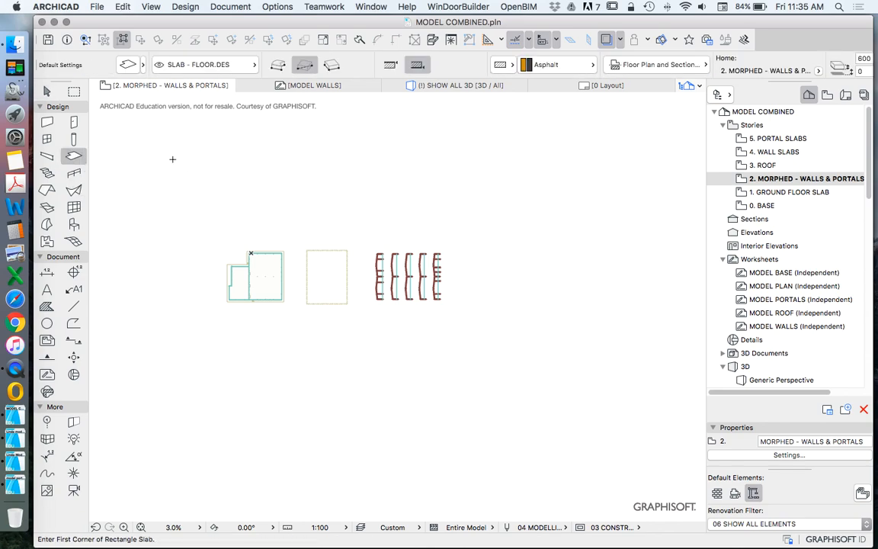
key(Escape)
Step: Delete the five duplicate portal outline fills from the 2. MORPHED - WALLS & PORTALS story
scroll(410, 256, up, 7)
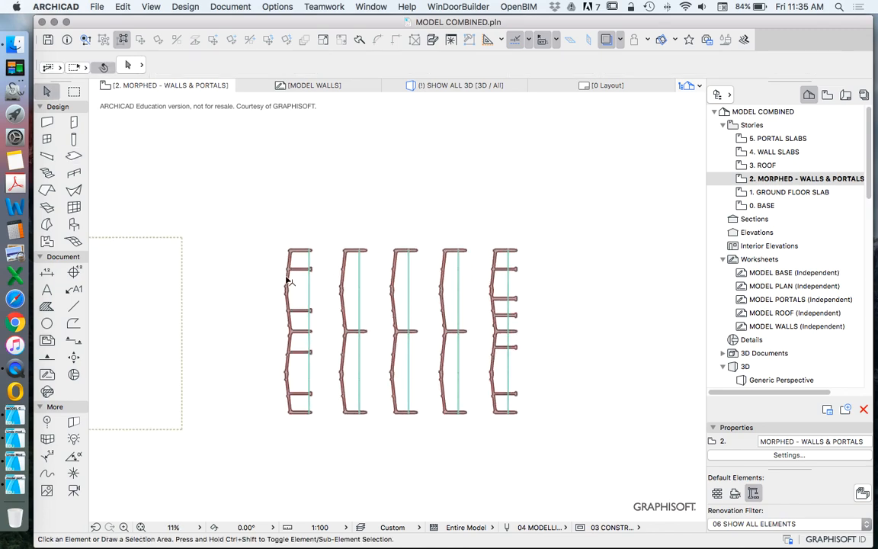
click(287, 280)
shift+click(345, 268)
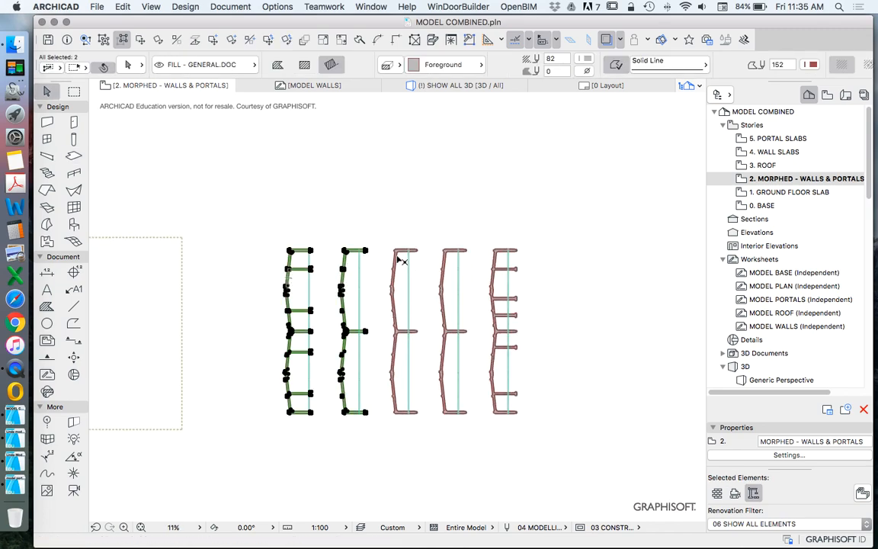
shift+click(397, 261)
shift+click(444, 261)
shift+click(496, 263)
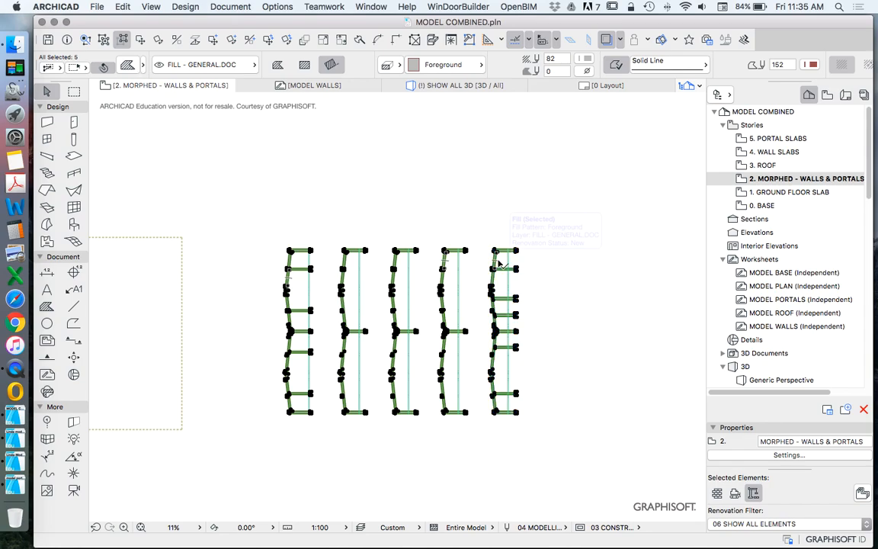
key(Delete)
Step: Remove the small leftover fill between the upper ends of the first two portal morphs
scroll(351, 250, up, 10)
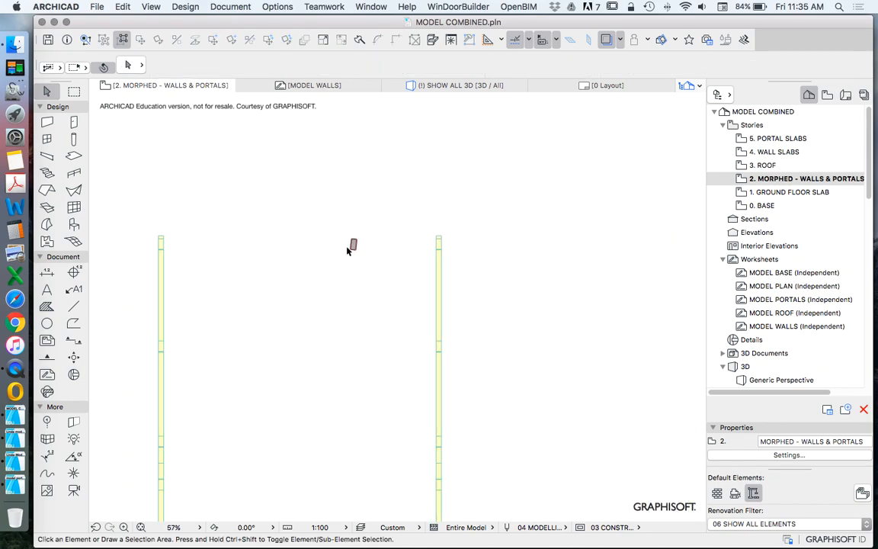
drag(330, 190, 387, 275)
scroll(387, 271, down, 4)
scroll(404, 244, down, 5)
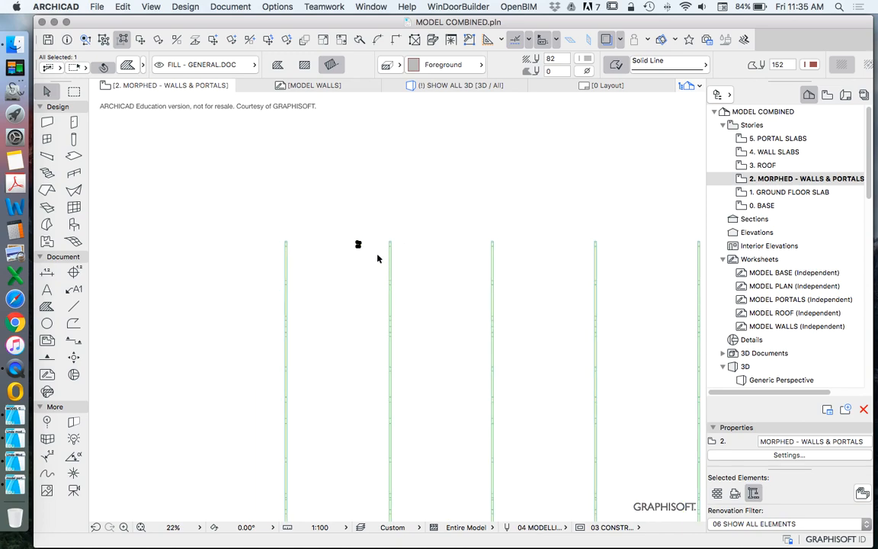
Step: Check the contents of the 5. PORTAL SLABS and 4. WALL SLABS stories and return to 2. MORPHED - WALLS & PORTALS
double_click(788, 140)
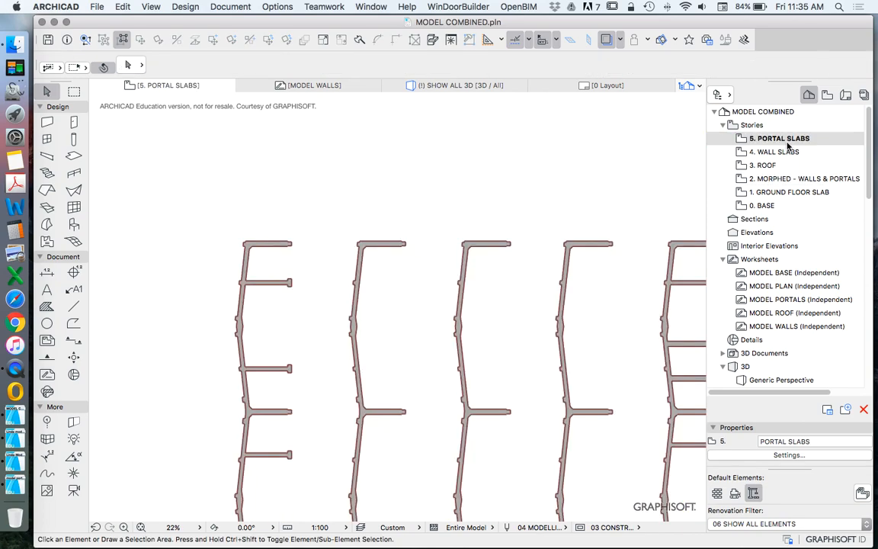
double_click(788, 153)
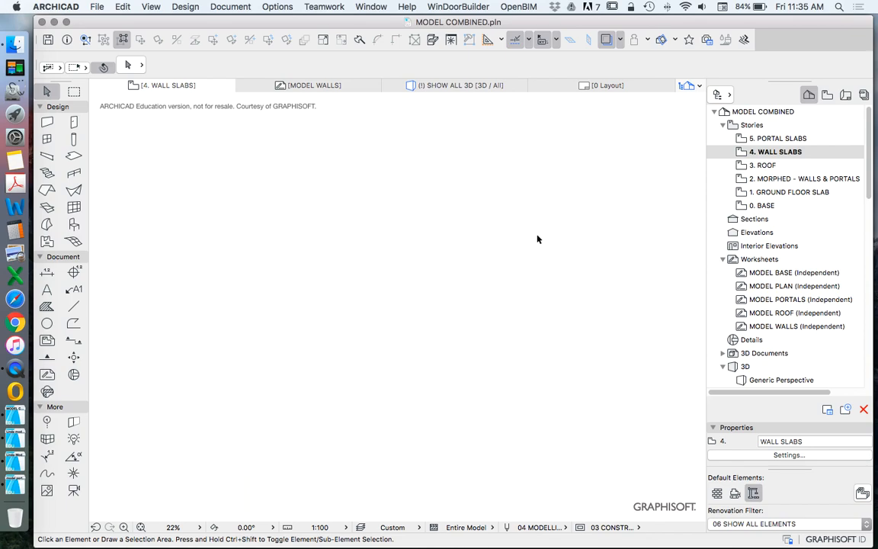
double_click(750, 183)
click(342, 237)
click(432, 243)
click(436, 232)
scroll(438, 232, down, 6)
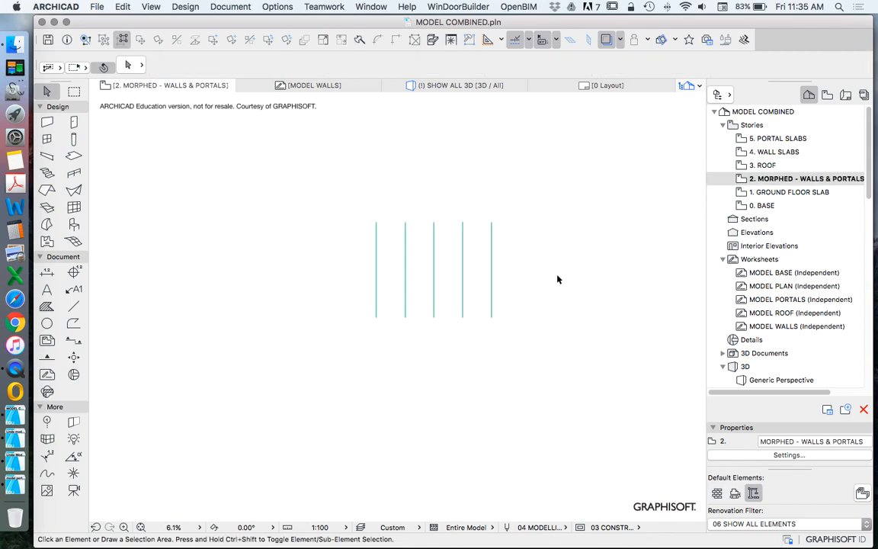
Step: Move all five portal morphs together from beside the plan to a row just below the traced building outline
scroll(513, 295, down, 2)
click(514, 317)
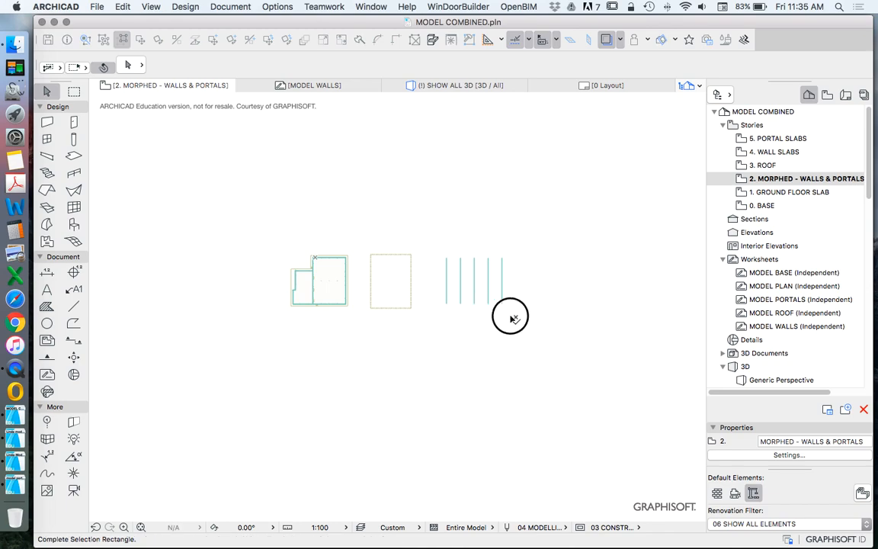
click(438, 242)
right_click(442, 232)
mouse_move(534, 339)
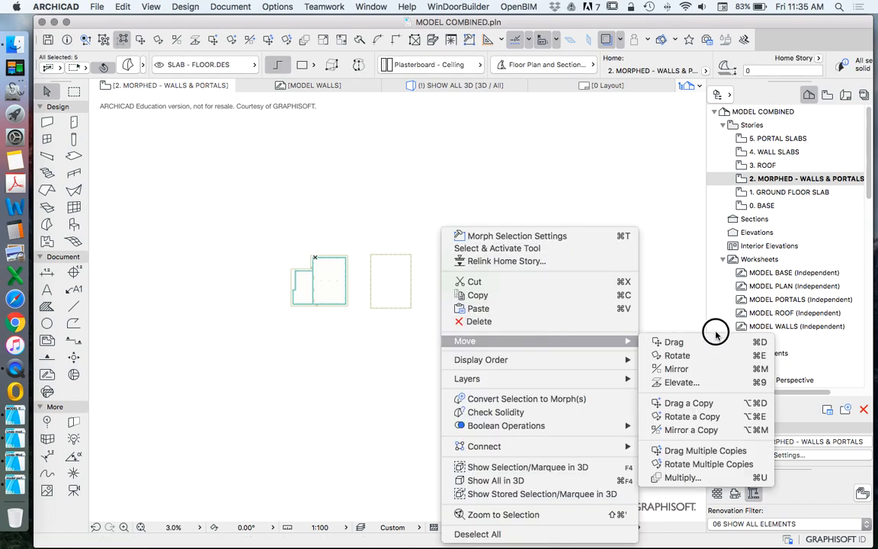
click(704, 338)
scroll(343, 268, up, 4)
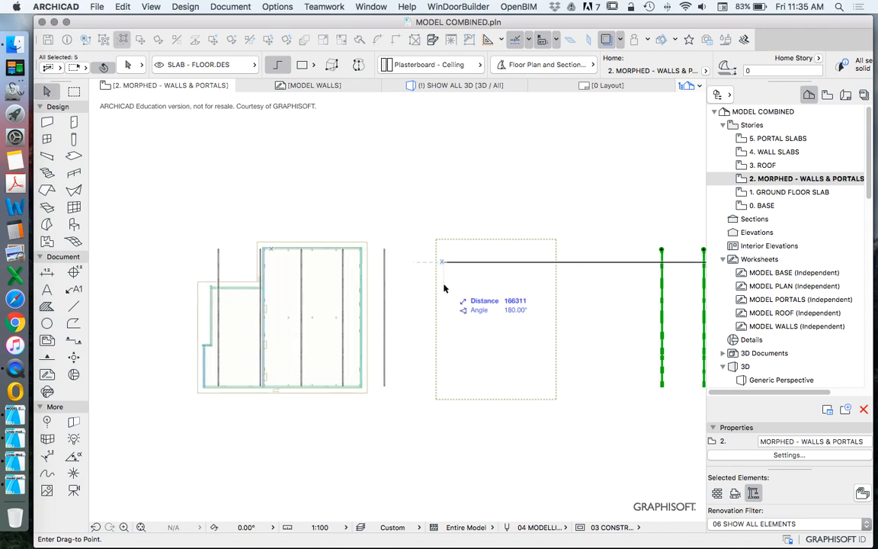
click(408, 417)
Step: Move the rightmost portal morph by its upper right corner to the inside upper right corner of the main hall walls
scroll(366, 404, up, 10)
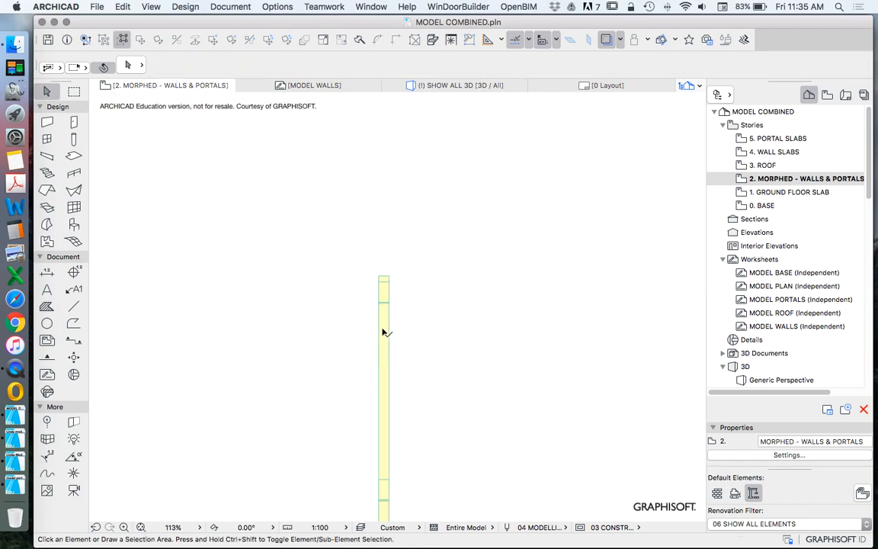
click(389, 281)
key(super+d)
click(388, 281)
right_click(409, 183)
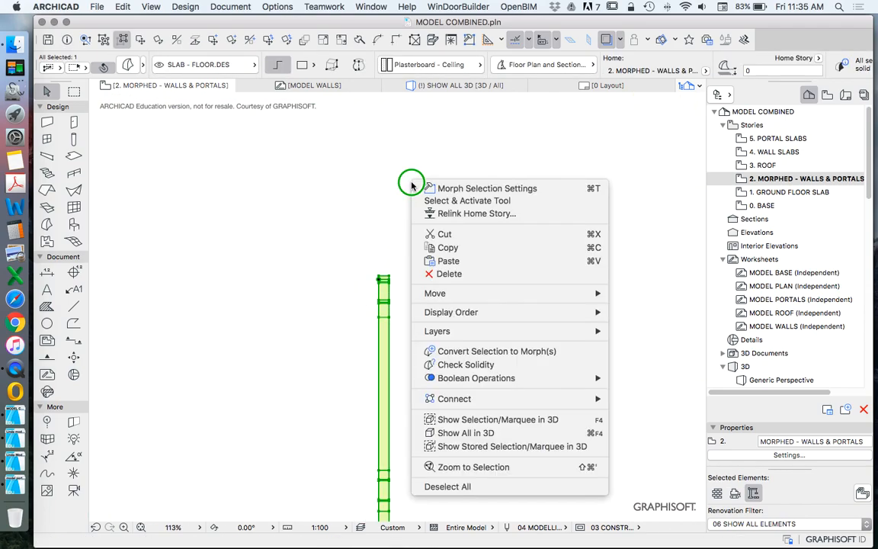
click(626, 294)
scroll(404, 277, up, 8)
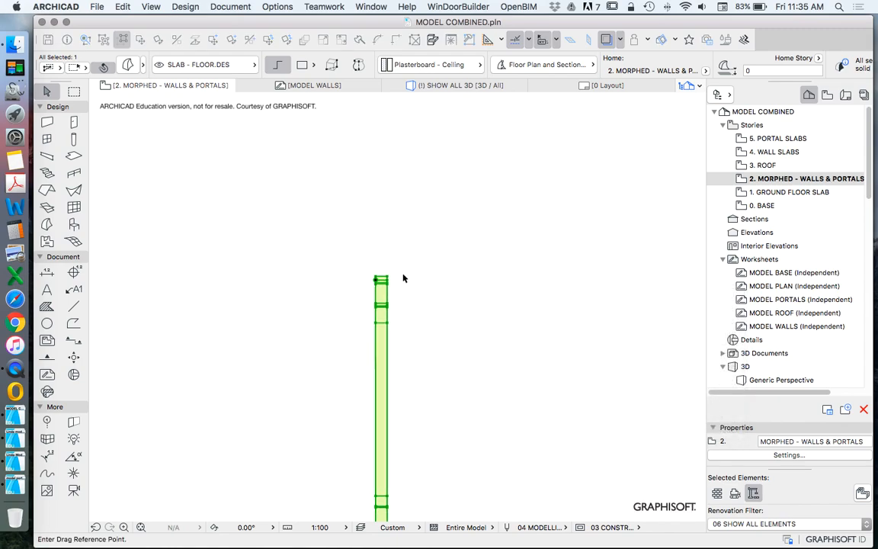
click(334, 281)
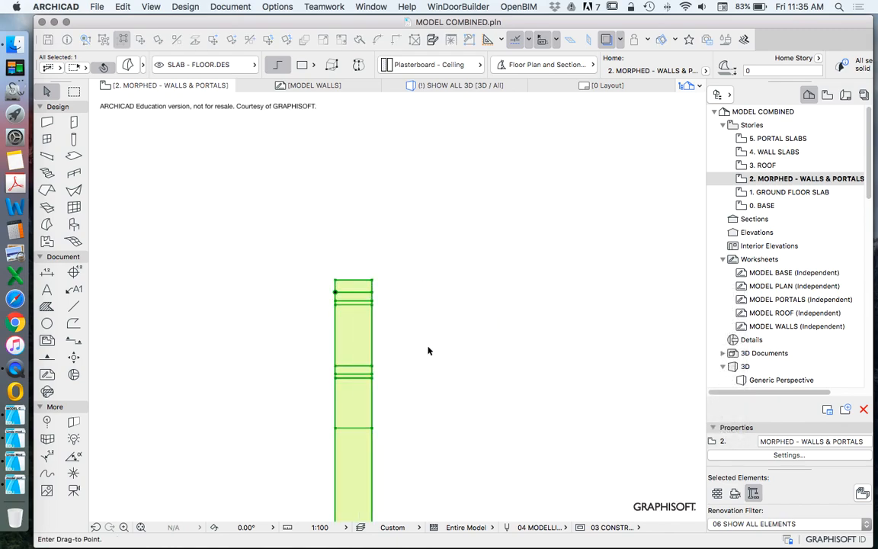
scroll(431, 364, down, 8)
scroll(435, 270, up, 8)
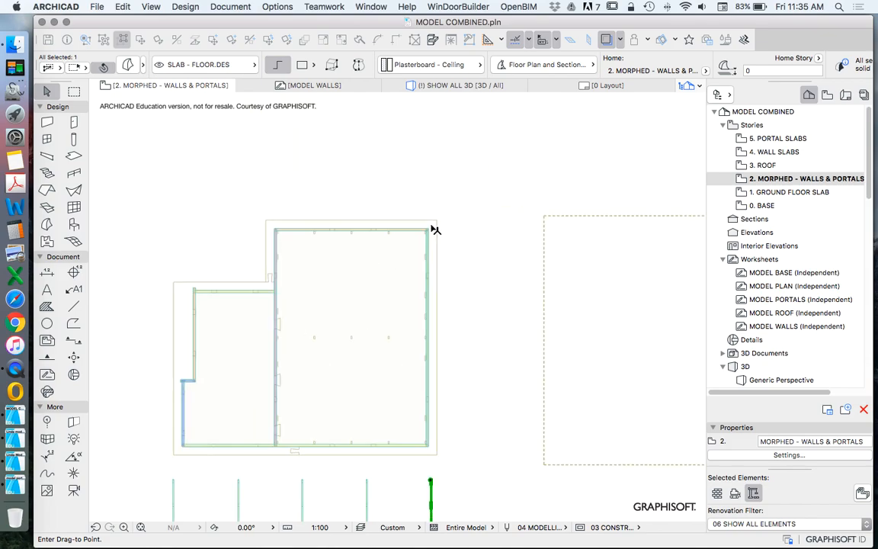
scroll(450, 273, up, 2)
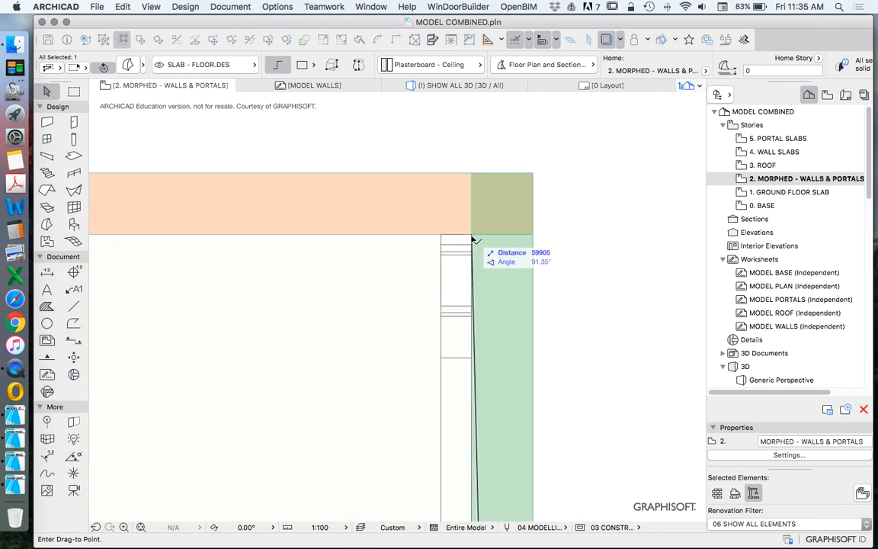
click(472, 239)
scroll(524, 206, down, 10)
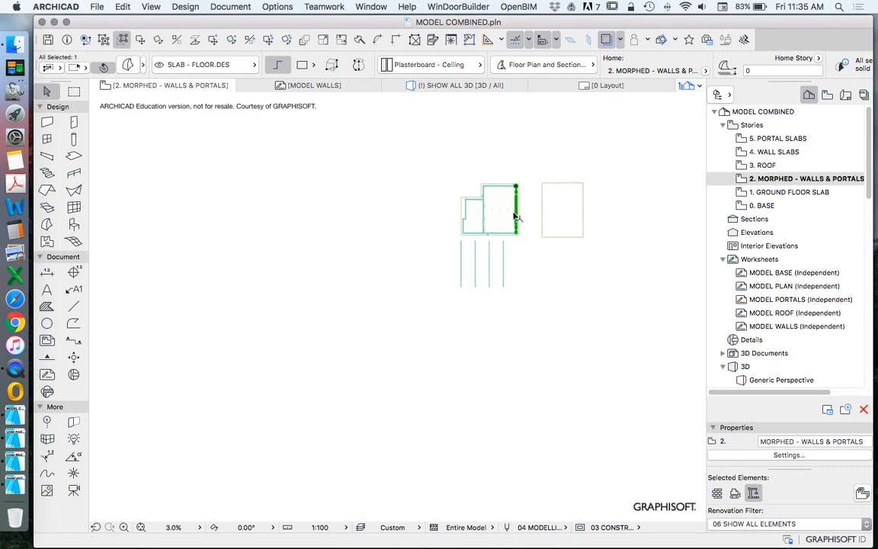
Step: Move the fourth portal morph from the row below by its upper right corner onto the nearest upper column outline inside the hall
scroll(466, 310, up, 3)
mouse_move(501, 319)
mouse_down()
mouse_move(210, 308)
mouse_move(194, 295)
mouse_up()
scroll(457, 304, up, 6)
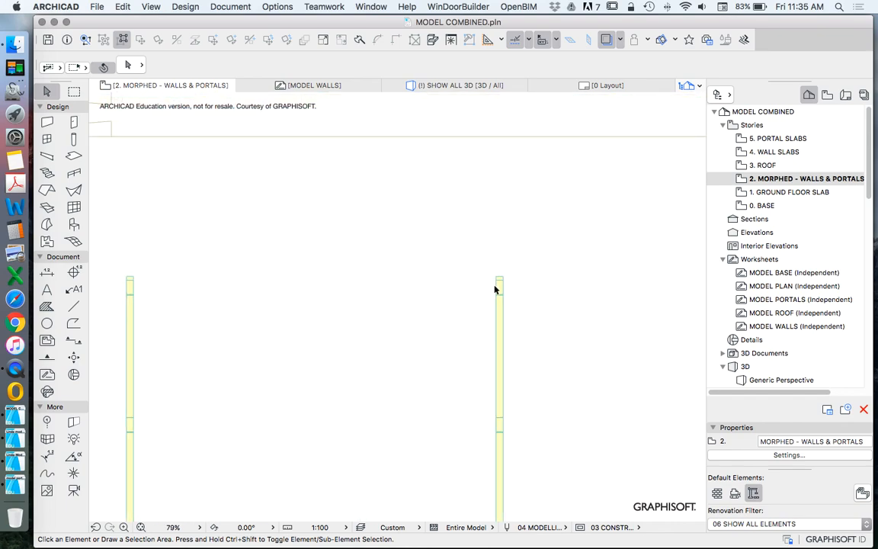
click(388, 308)
scroll(382, 392, down, 5)
scroll(400, 303, up, 4)
scroll(365, 212, up, 7)
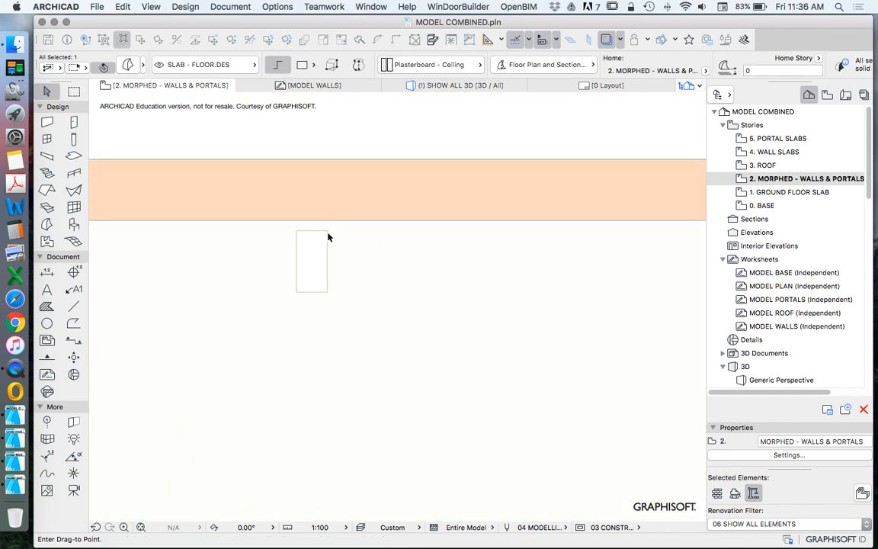
click(328, 231)
Step: Shift the fourth portal morph straight up so its end meets the inner face of the upper wall
right_click(247, 122)
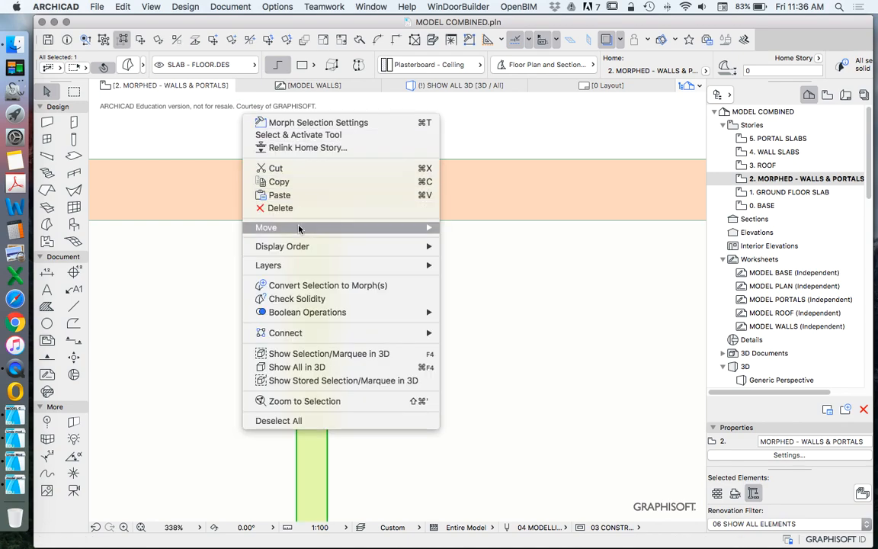
mouse_move(411, 227)
click(503, 228)
click(328, 231)
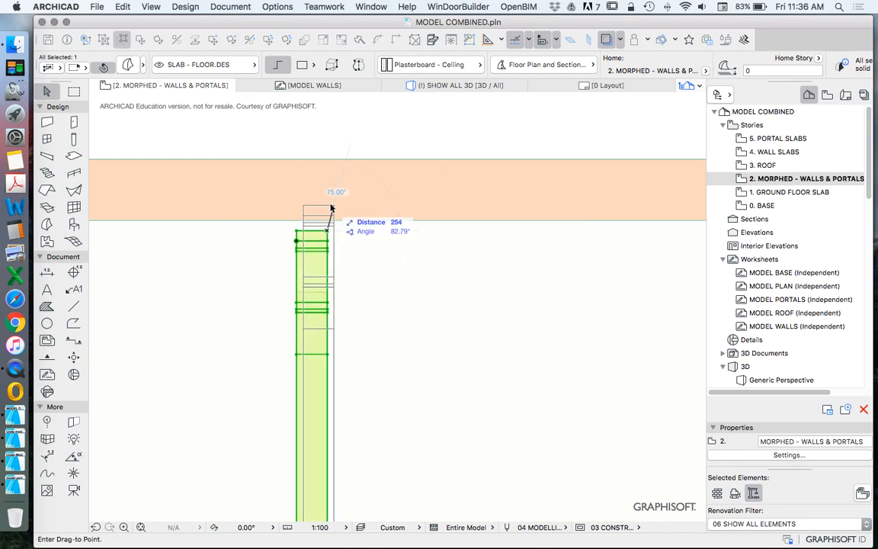
click(329, 221)
Step: Move the middle portal morph from the row below into the hall, close to the middle upper column outline
scroll(445, 190, down, 12)
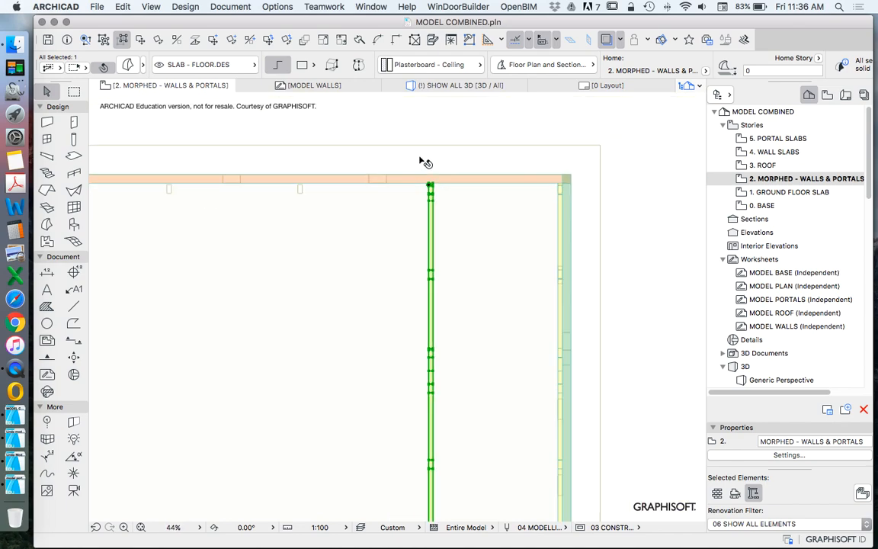
scroll(389, 260, up, 1)
middle_drag(389, 261, 404, 212)
click(410, 200)
drag(409, 200, 456, 163)
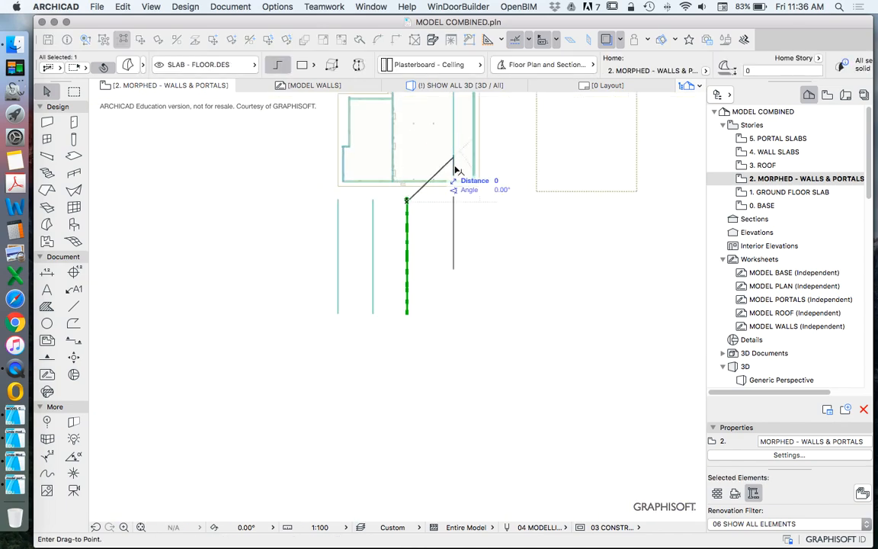
scroll(380, 256, down, 5)
scroll(404, 214, up, 12)
scroll(434, 221, up, 3)
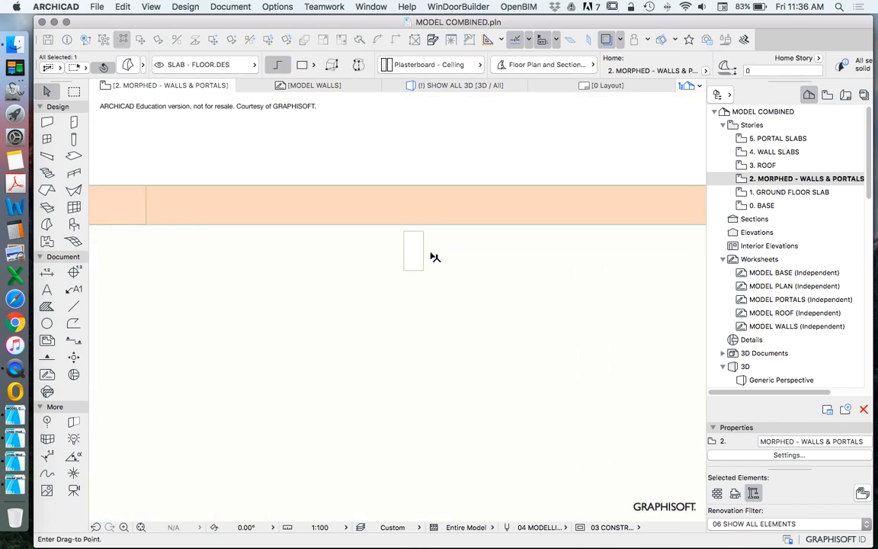
click(391, 248)
Step: Align the middle portal morph with its column outline and shift it up to the inner face of the upper wall
right_click(340, 157)
mouse_move(427, 263)
click(591, 263)
click(412, 161)
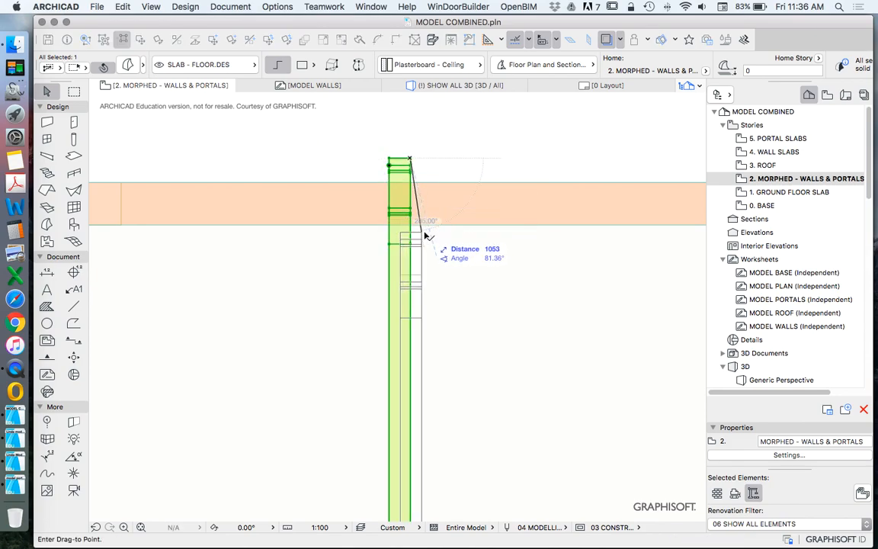
click(422, 235)
right_click(445, 140)
mouse_move(503, 252)
click(665, 253)
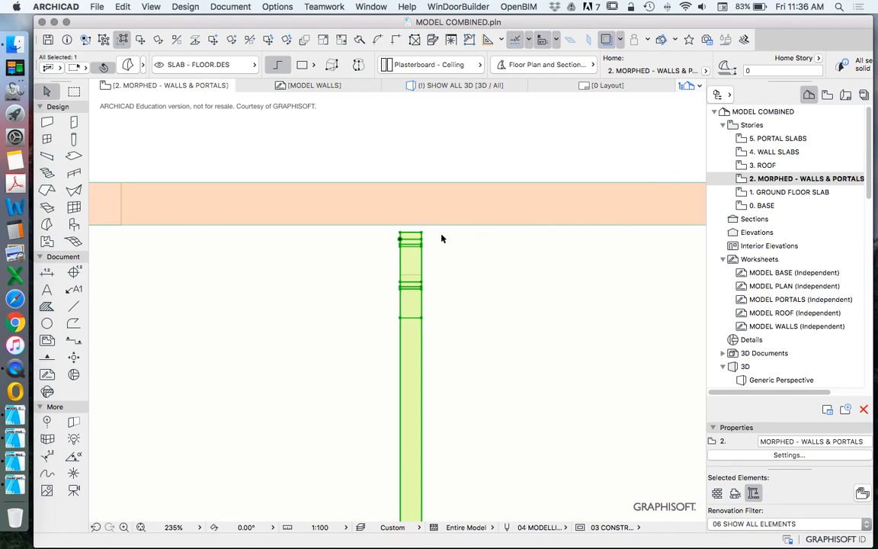
click(421, 231)
Step: Move the second portal morph from the row below into the hall, close to the second upper column outline from the left
scroll(490, 199, down, 10)
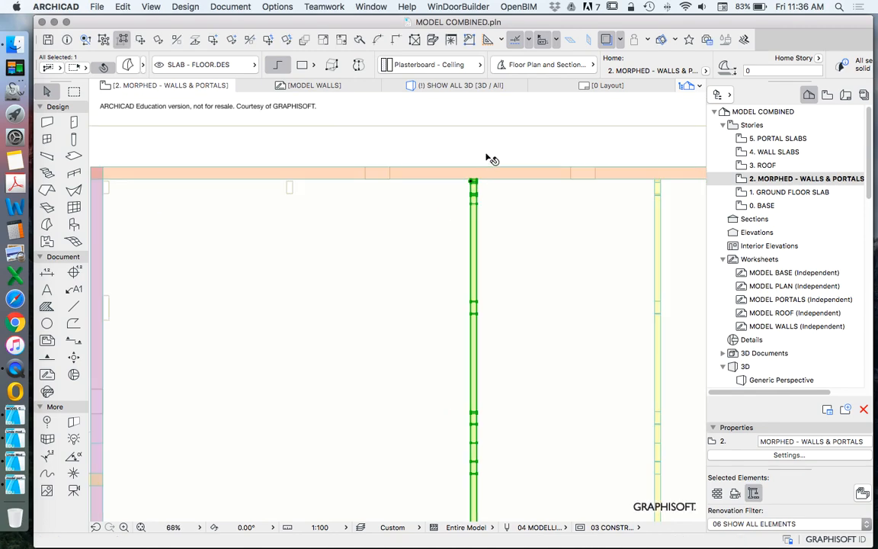
click(424, 296)
right_click(505, 259)
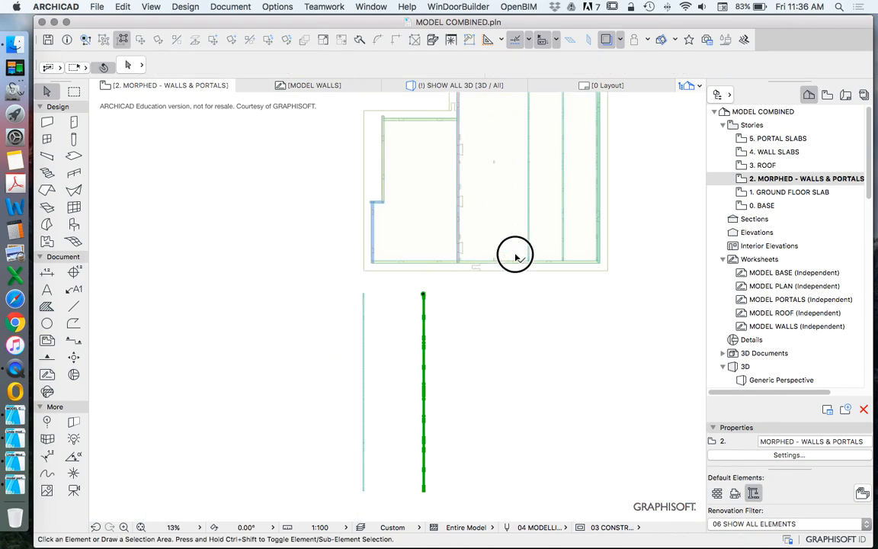
click(424, 294)
scroll(481, 300, down, 5)
scroll(486, 248, up, 8)
scroll(486, 263, up, 3)
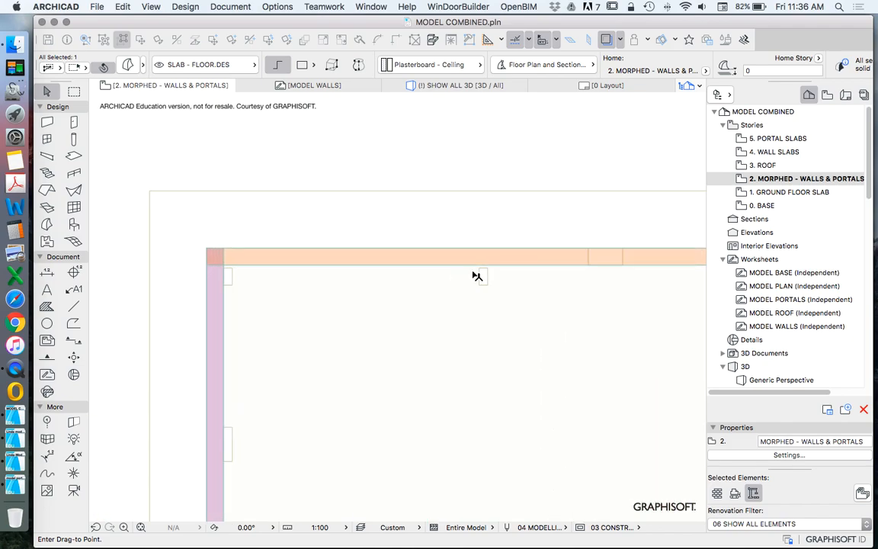
click(466, 274)
Step: Align the second portal morph with its column outline and shift it up 100 mm to the upper wall's inner face
right_click(476, 291)
click(596, 322)
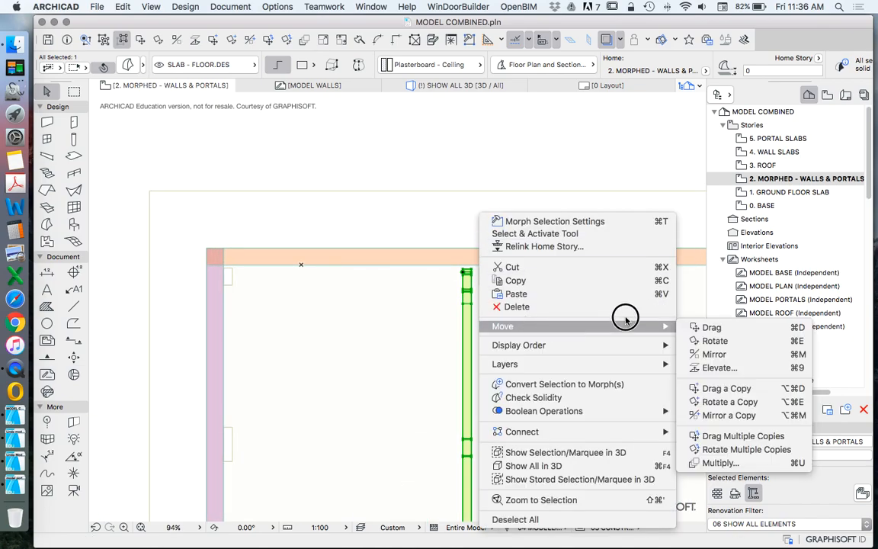
click(695, 326)
scroll(486, 285, up, 3)
click(455, 254)
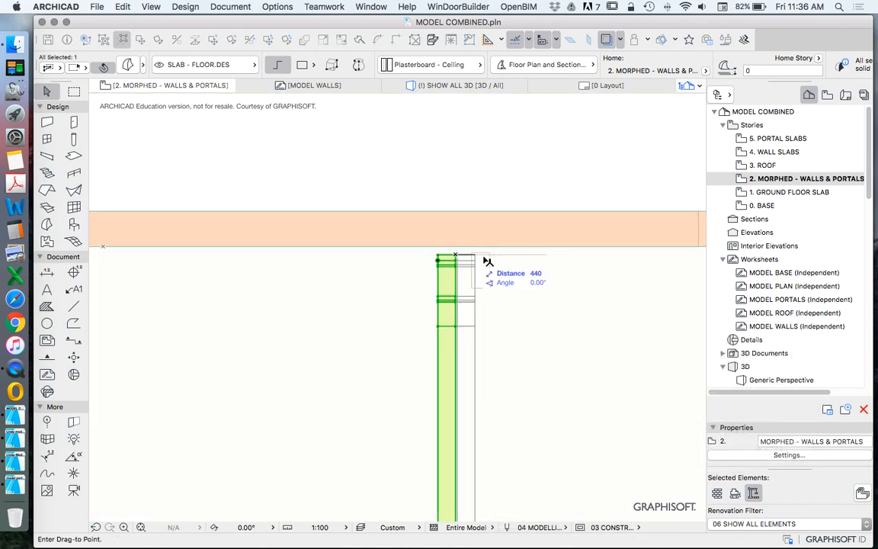
click(491, 258)
right_click(490, 162)
click(697, 275)
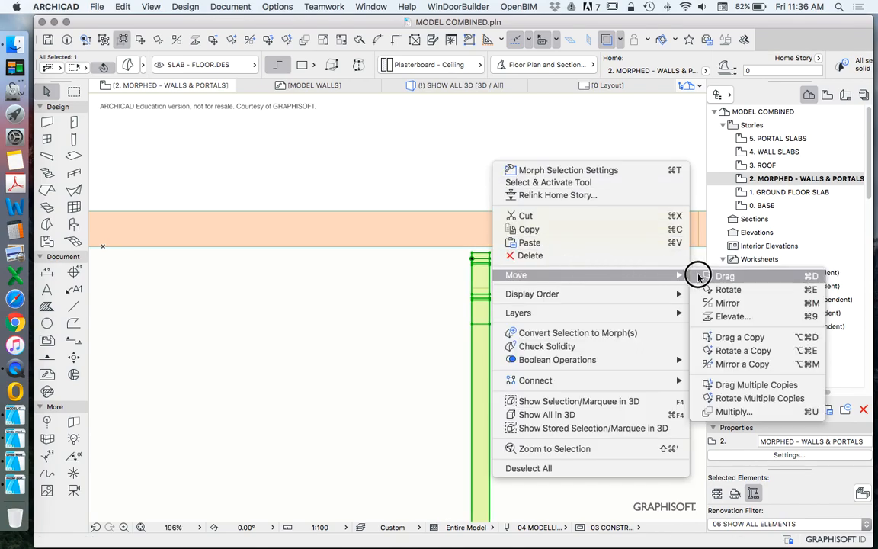
click(490, 253)
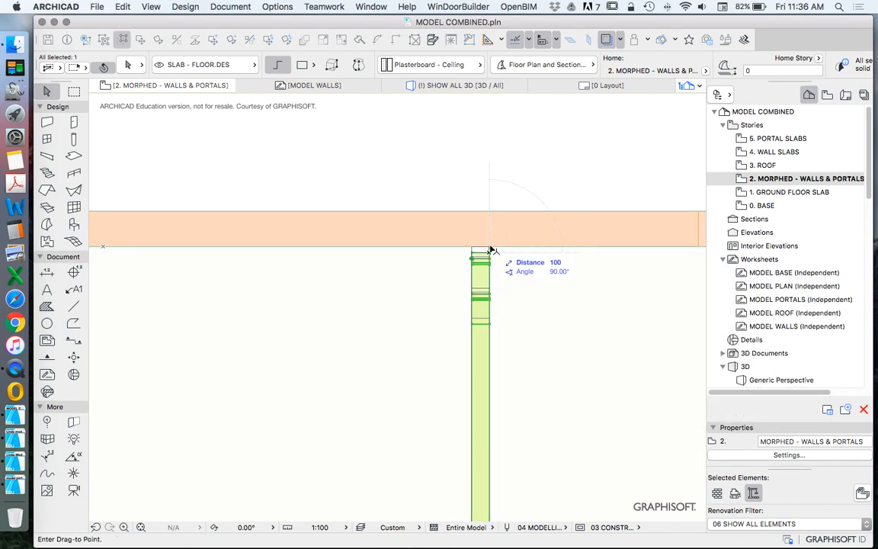
click(490, 246)
Step: Move the last portal morph from below the plan onto the column outline beside the hall's upper left corner
scroll(549, 165, down, 1)
scroll(553, 170, down, 10)
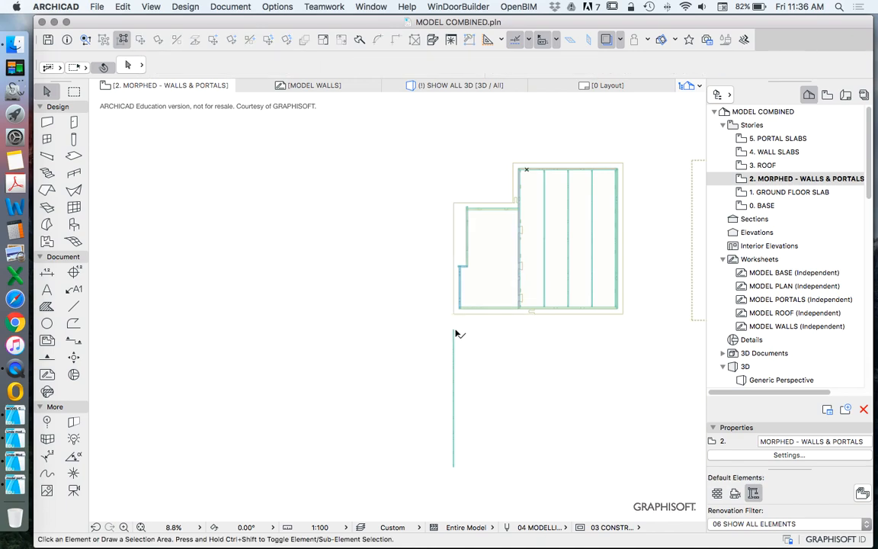
scroll(493, 340, up, 5)
click(140, 41)
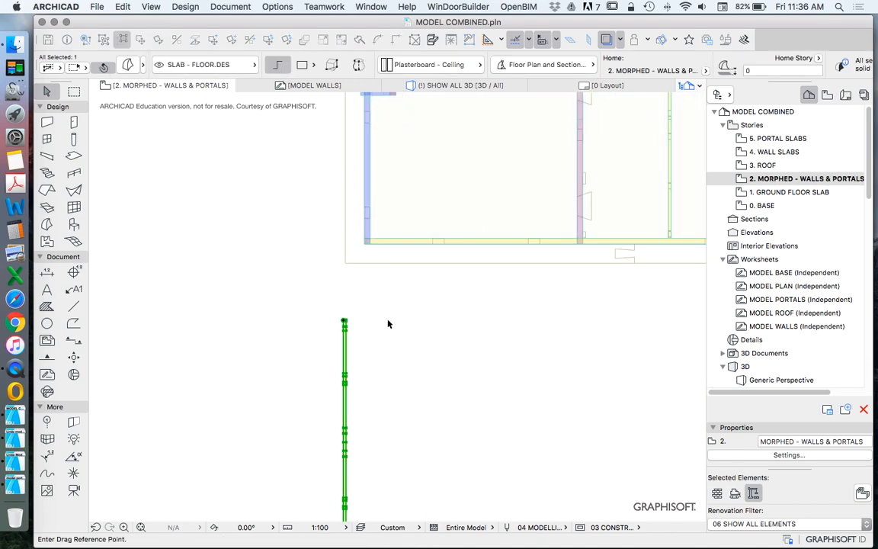
scroll(357, 325, up, 2)
scroll(355, 325, up, 3)
click(296, 295)
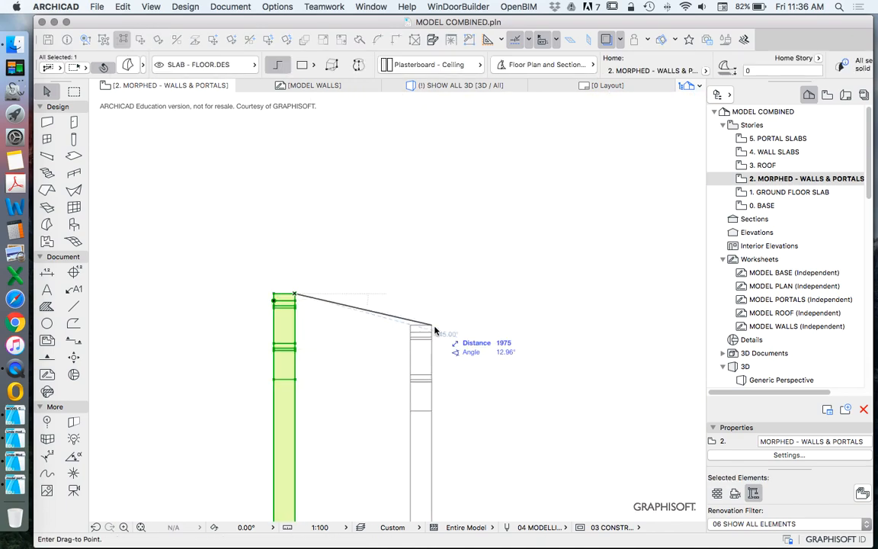
scroll(440, 409, down, 3)
scroll(440, 409, down, 3)
scroll(427, 210, up, 4)
scroll(402, 460, up, 2)
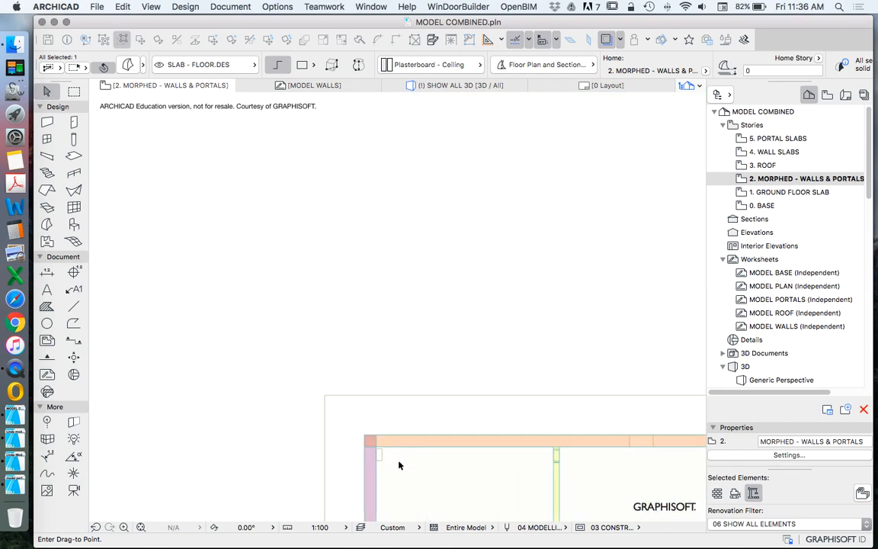
scroll(380, 446, up, 3)
click(371, 474)
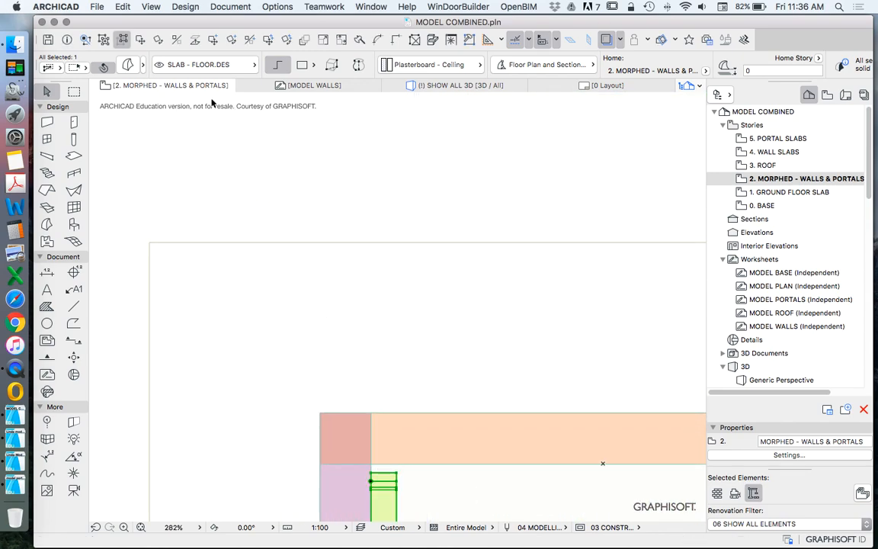
Step: Shift the leftmost portal morph up 100 mm to the inner corner of the hall walls and deselect it
click(128, 39)
click(371, 472)
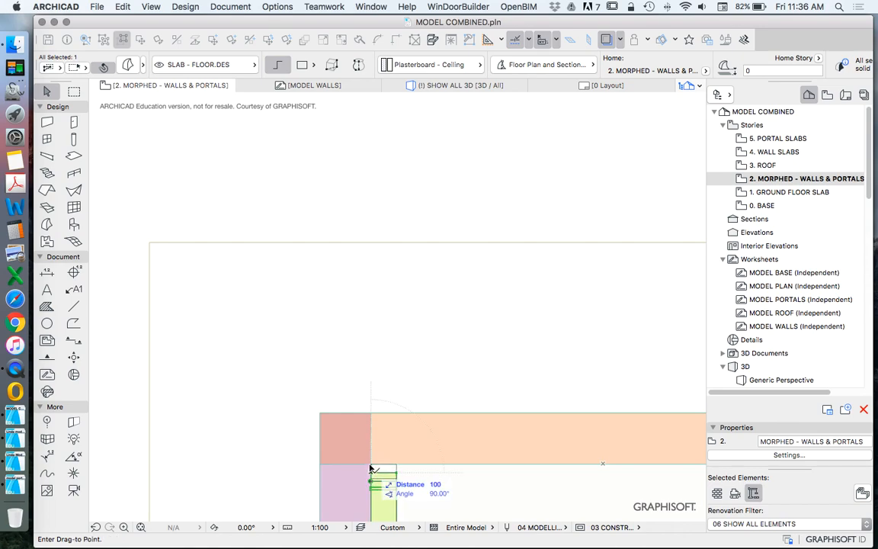
click(371, 463)
scroll(412, 305, down, 8)
scroll(413, 180, down, 5)
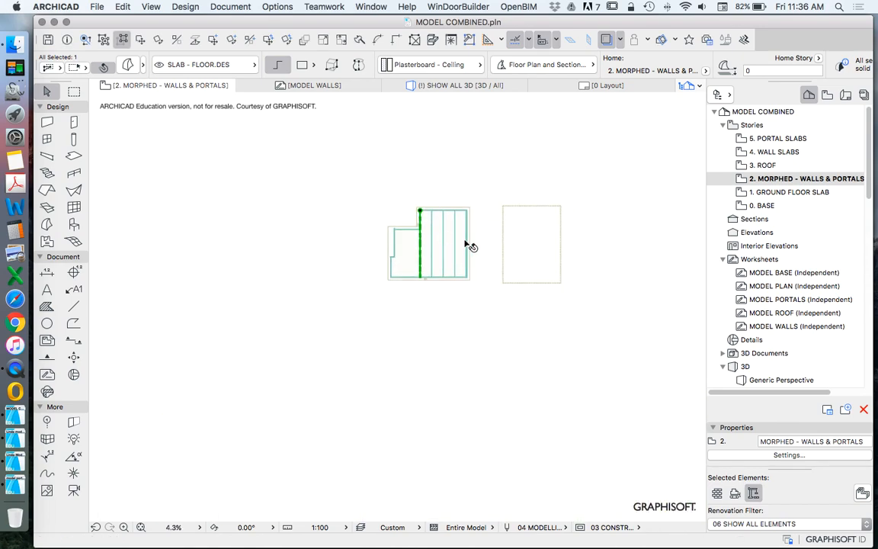
key(Escape)
scroll(428, 206, up, 8)
scroll(392, 374, up, 2)
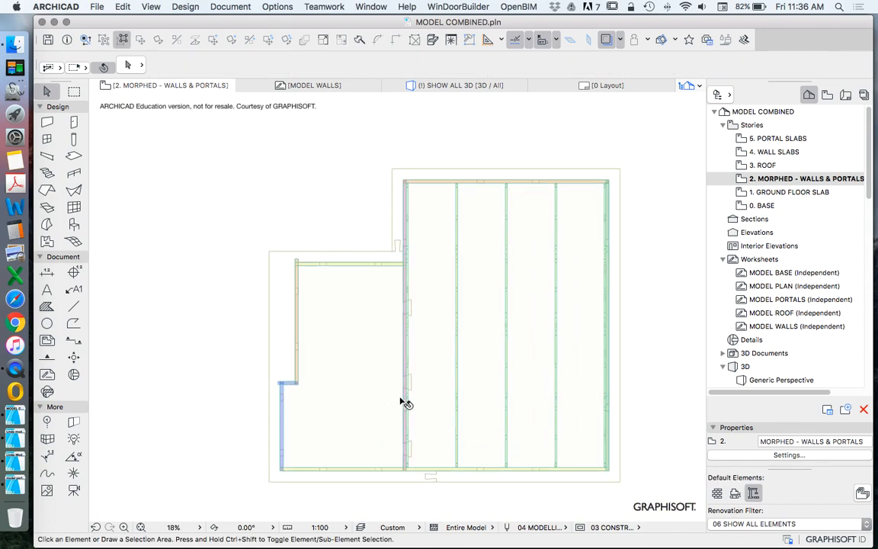
scroll(396, 213, down, 6)
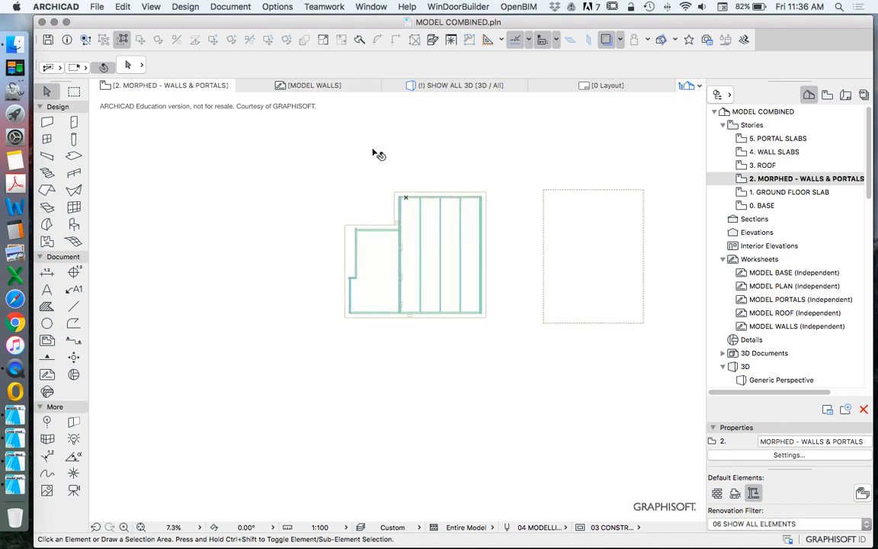
Step: View the 1. GROUND FLOOR SLAB story plan and return to the 2. MORPHED - WALLS & PORTALS story
click(300, 161)
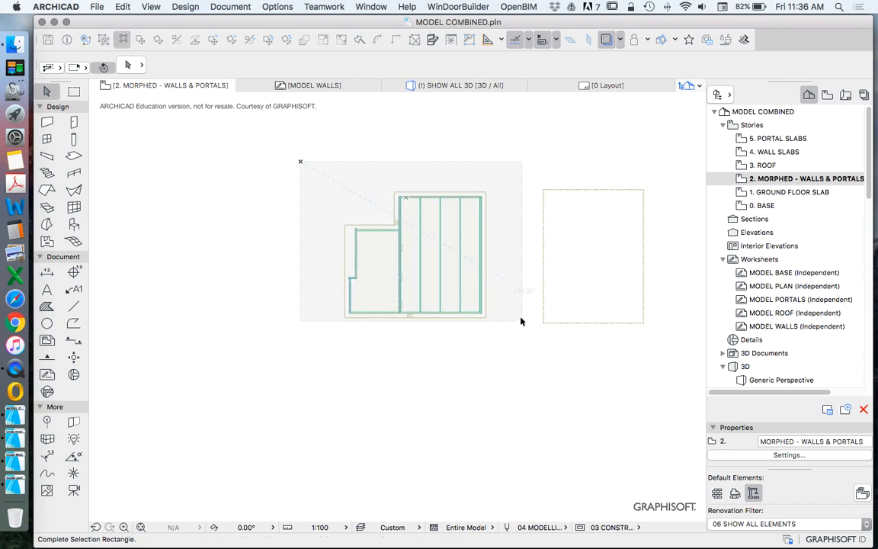
click(506, 322)
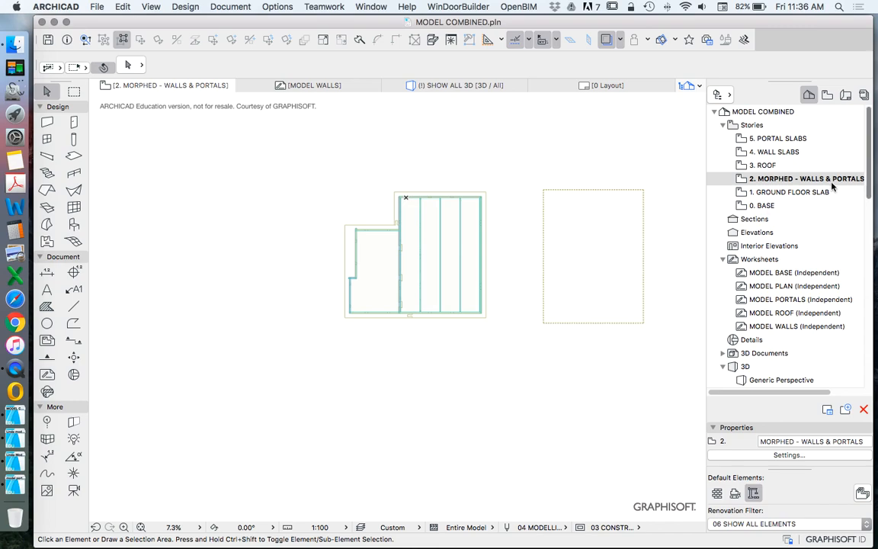
double_click(791, 193)
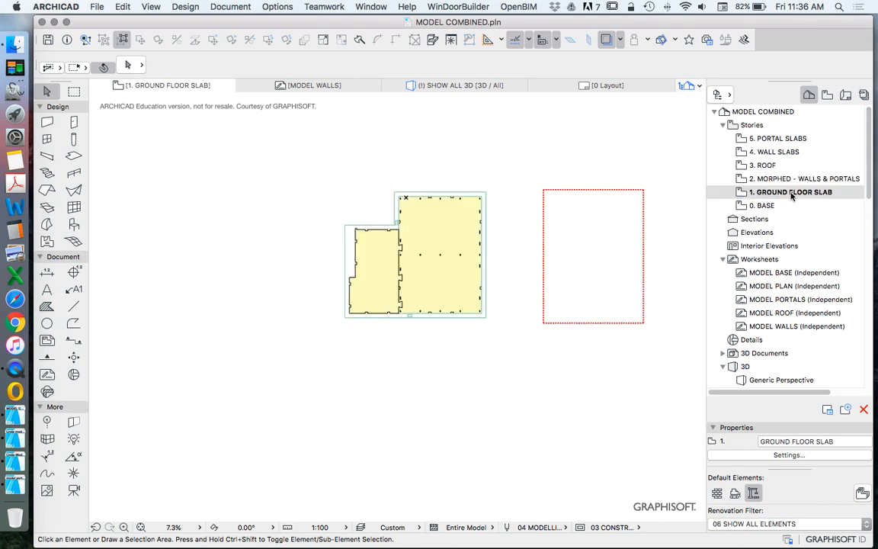
double_click(762, 179)
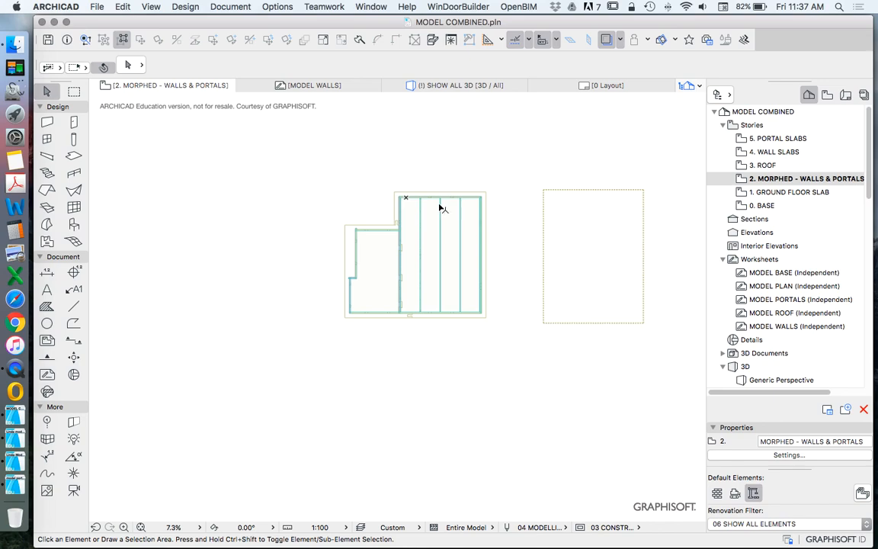
Step: Open the Story Settings listing the elevations and heights of the project's stories
right_click(771, 194)
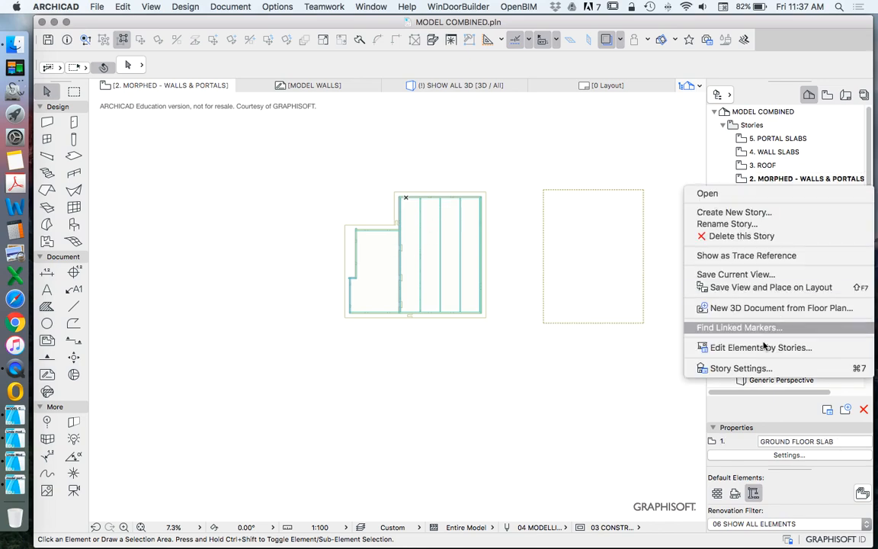
click(748, 366)
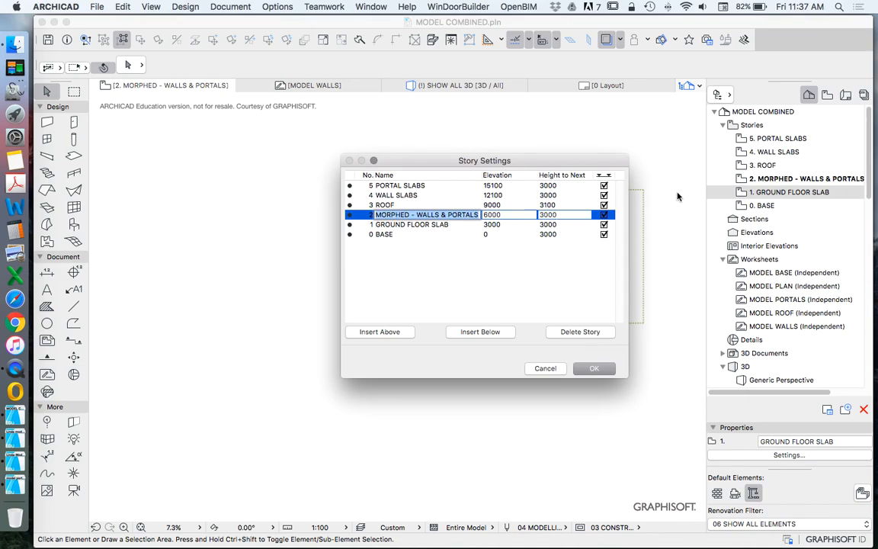
Step: Set the height to next of the 1. GROUND FLOOR SLAB story to 0 and apply the story settings
click(559, 225)
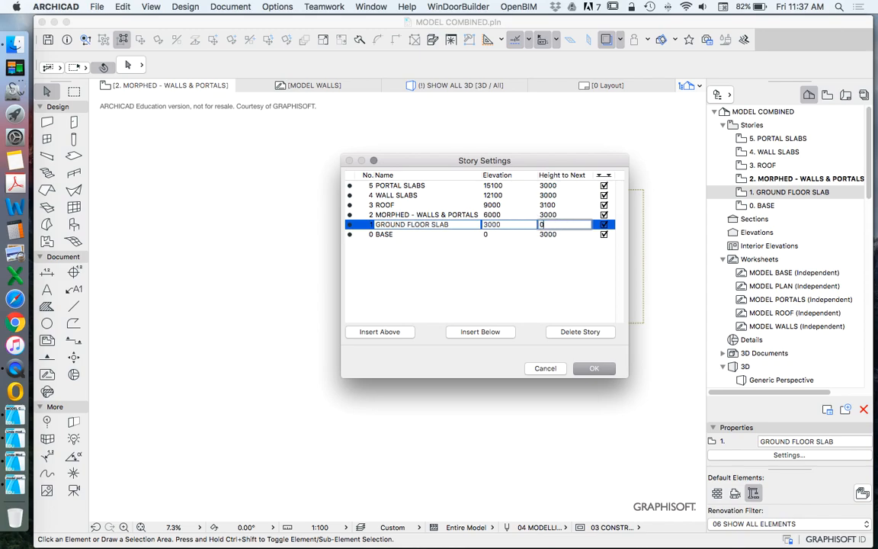
click(609, 368)
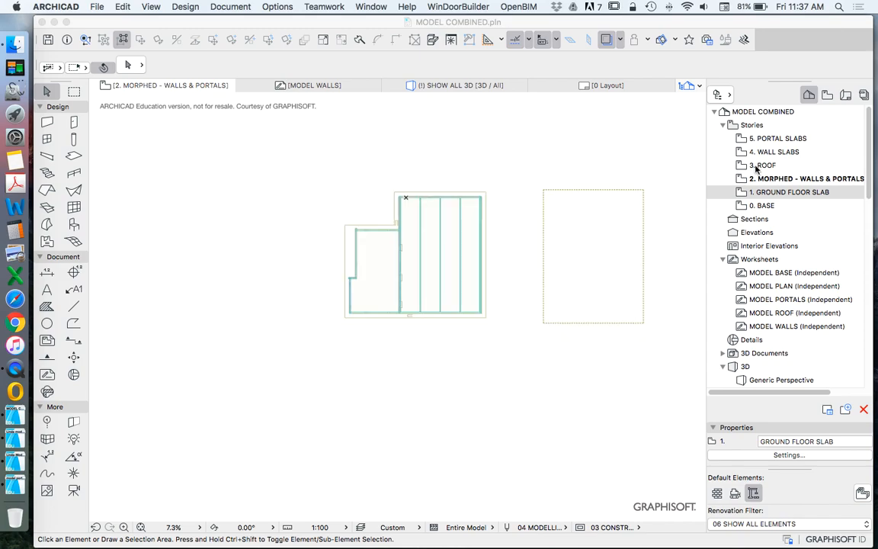
Step: Look through the story plans for the ground floor slab, morphed walls and portals, roof, wall slabs and portal slabs
double_click(799, 194)
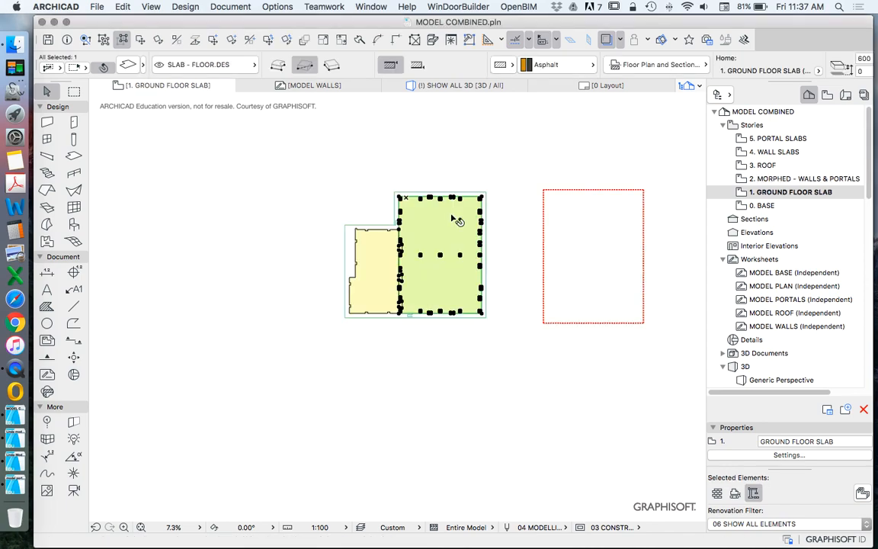
click(349, 245)
click(597, 216)
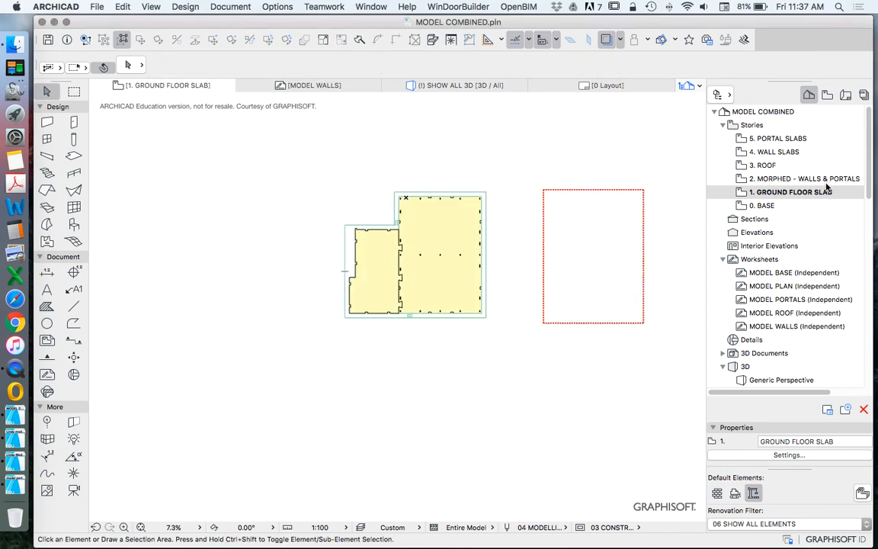
double_click(791, 179)
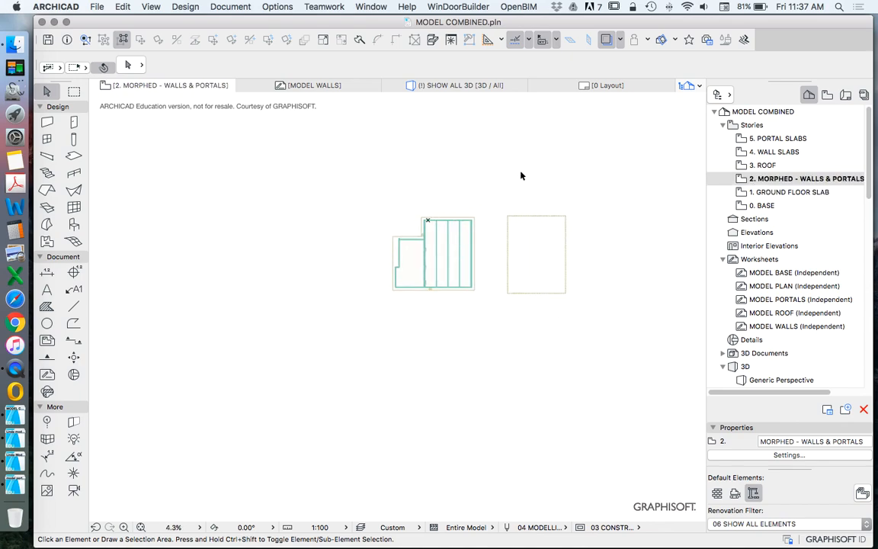
double_click(757, 166)
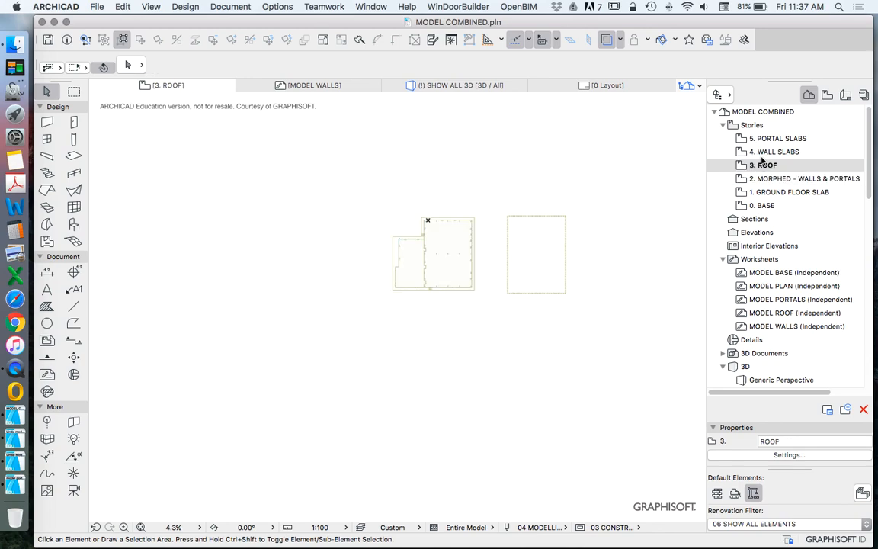
double_click(760, 156)
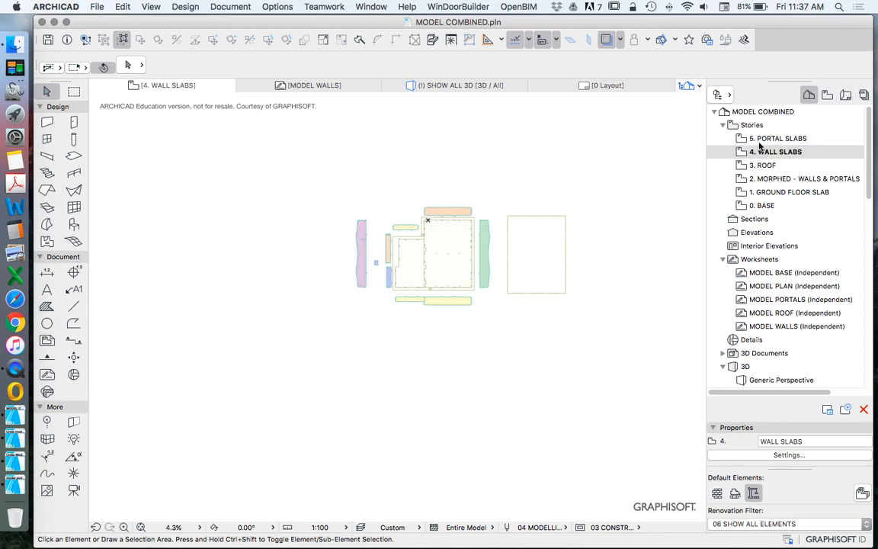
double_click(759, 139)
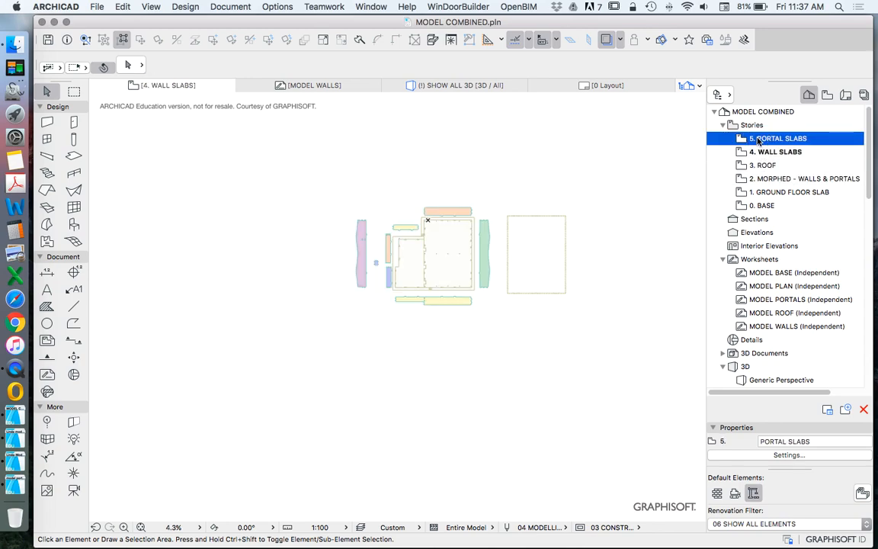
double_click(758, 192)
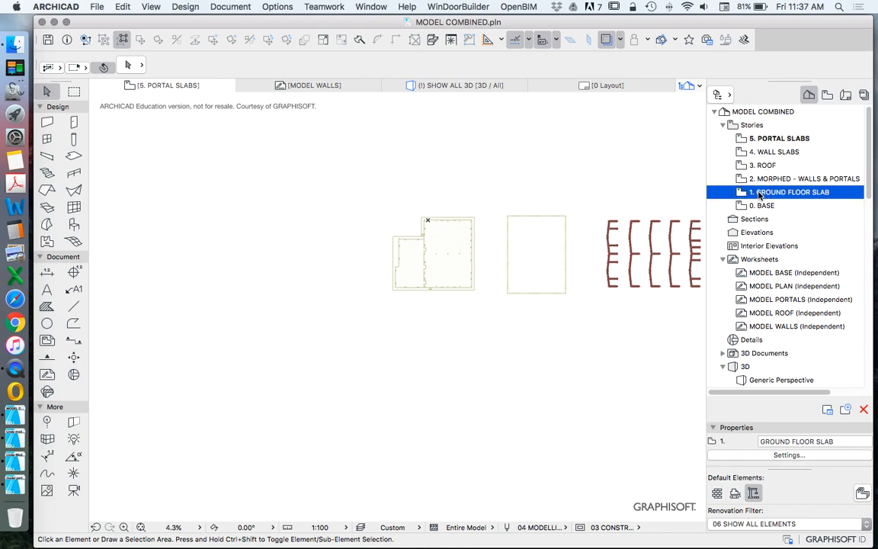
double_click(785, 138)
Step: Move all the wall slabs on the 4. WALL SLABS story horizontally to the left, clear of the building plan, and deselect them
double_click(773, 152)
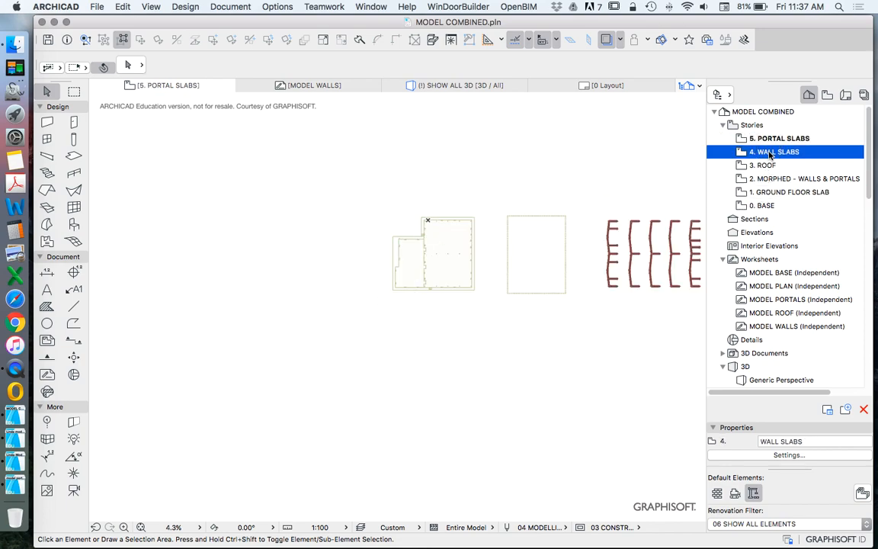
drag(325, 176, 492, 310)
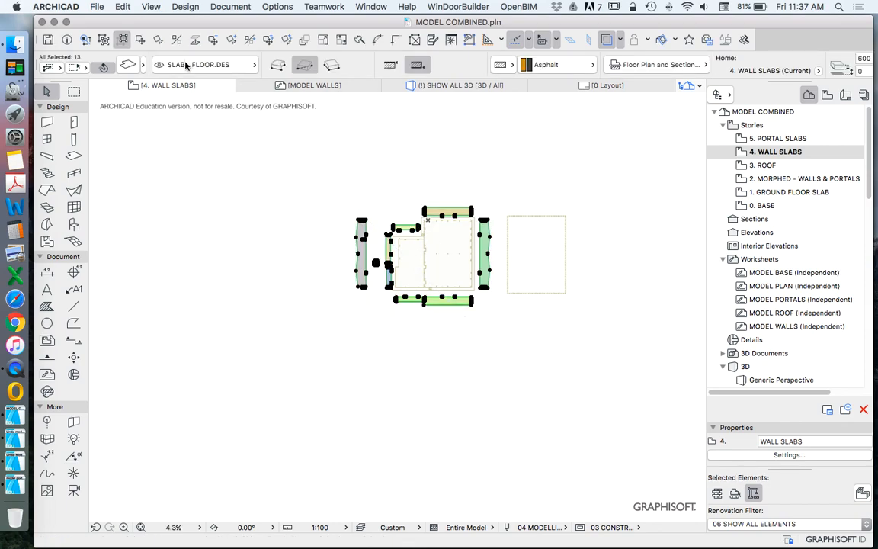
key(super+d)
click(440, 241)
click(288, 241)
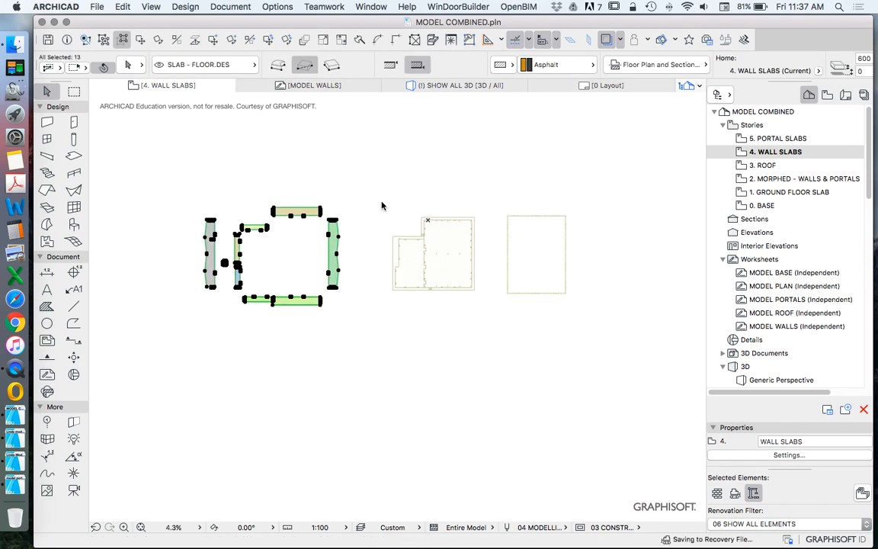
click(131, 131)
Step: On the 2. MORPHED - WALLS & PORTALS story, enclose the building in an all-stories marquee and show that area in 3D
double_click(780, 178)
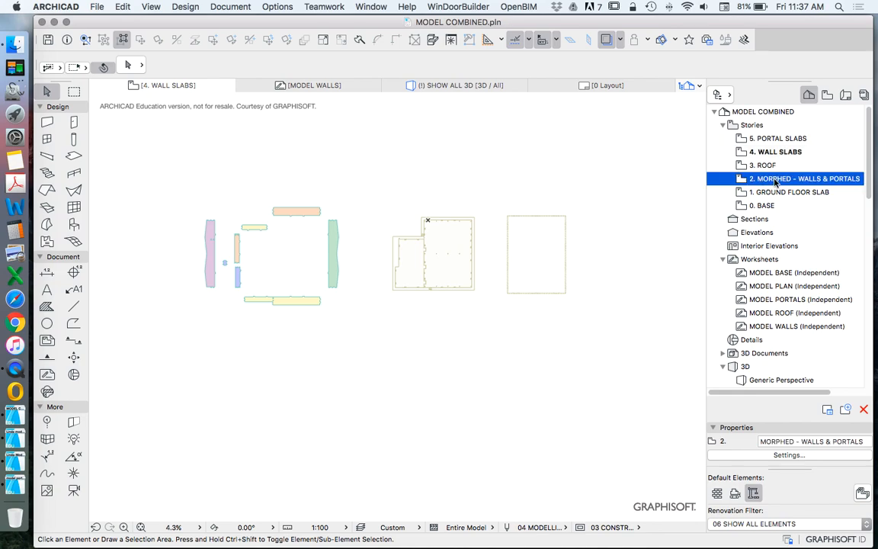
click(74, 91)
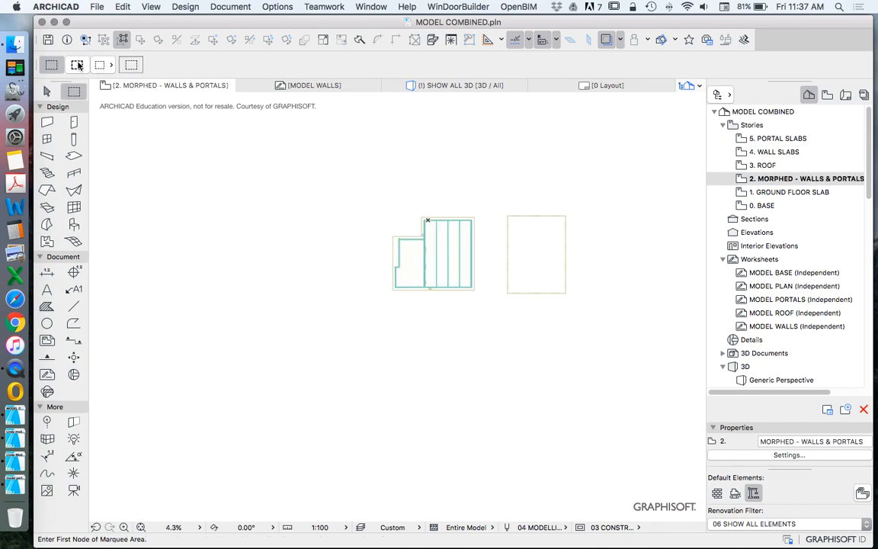
click(77, 65)
click(379, 206)
click(480, 297)
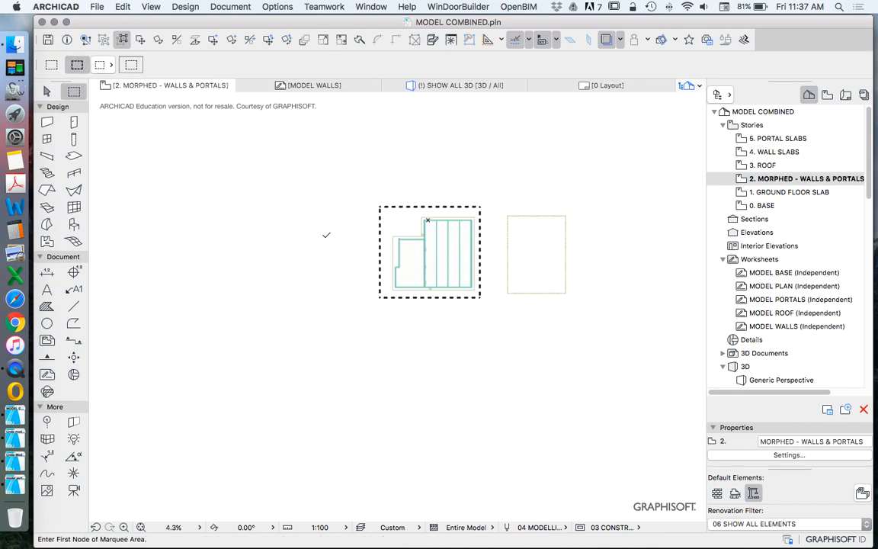
click(47, 92)
right_click(289, 184)
click(393, 391)
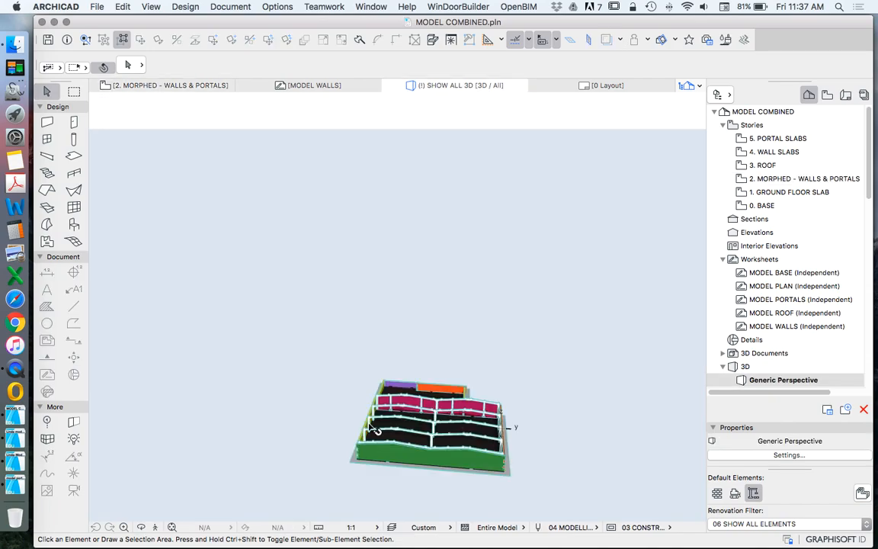
Step: Examine in 3D how the yellow and green walls meet the slabs at the hall's outer corner
scroll(379, 461, up, 5)
shift+middle_drag(367, 459, 451, 451)
scroll(473, 490, up, 8)
drag(433, 459, 457, 428)
scroll(339, 388, down, 6)
scroll(448, 416, up, 7)
shift+middle_drag(420, 395, 468, 362)
scroll(511, 368, up, 5)
scroll(504, 358, down, 3)
scroll(464, 341, up, 4)
scroll(463, 342, down, 4)
scroll(462, 335, up, 2)
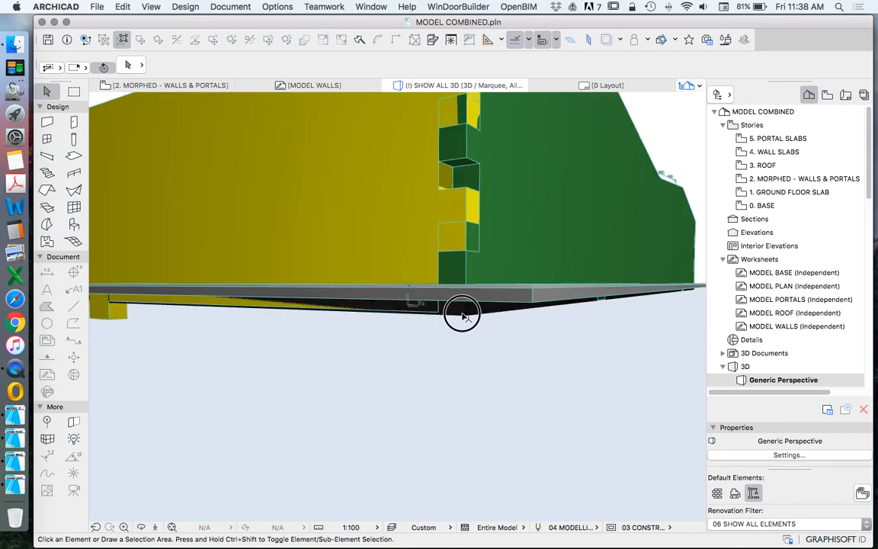
Step: Change the two outer perimeter slabs to a basic structure 300 thick, offset -300 from the 1. GROUND FLOOR SLAB story
click(462, 308)
scroll(483, 368, down, 8)
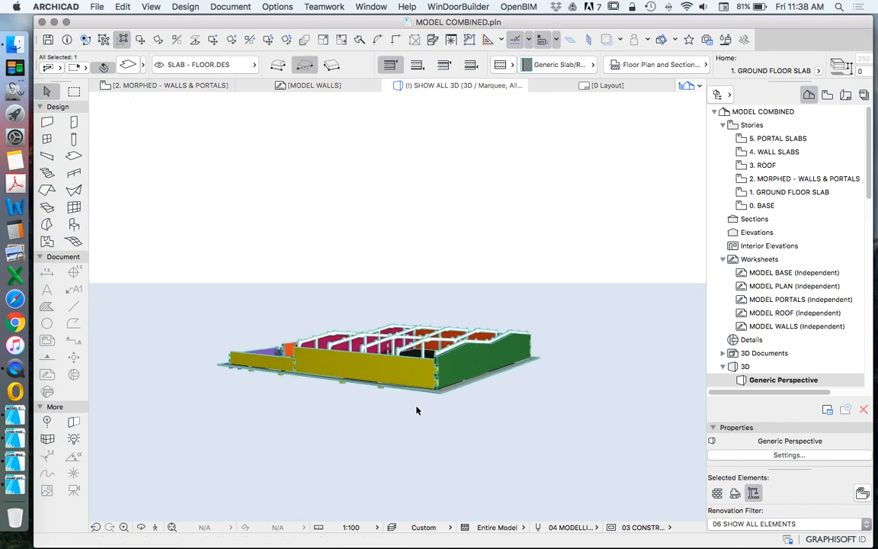
shift+click(221, 366)
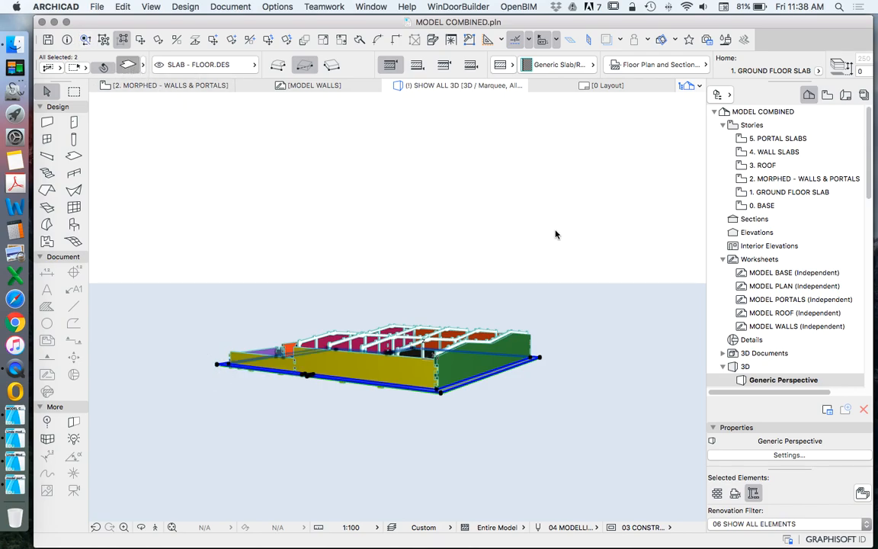
key(super+t)
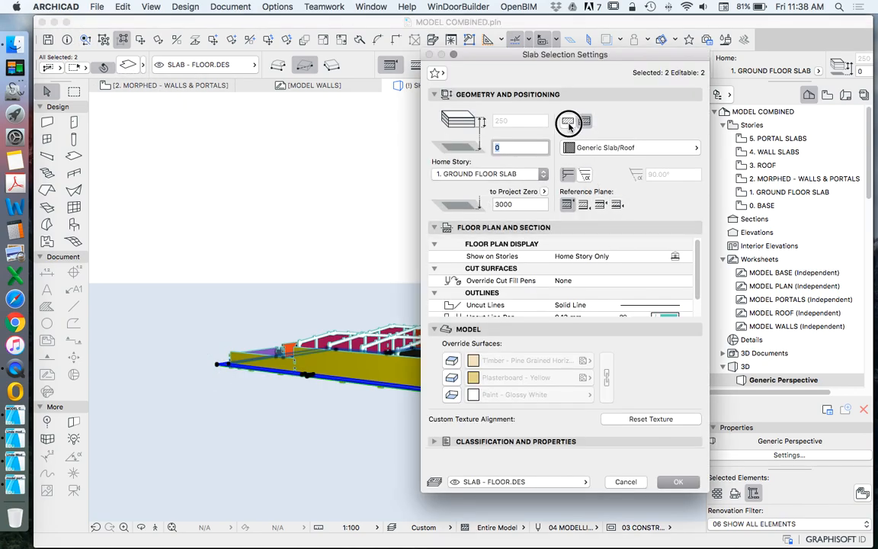
click(568, 123)
click(531, 123)
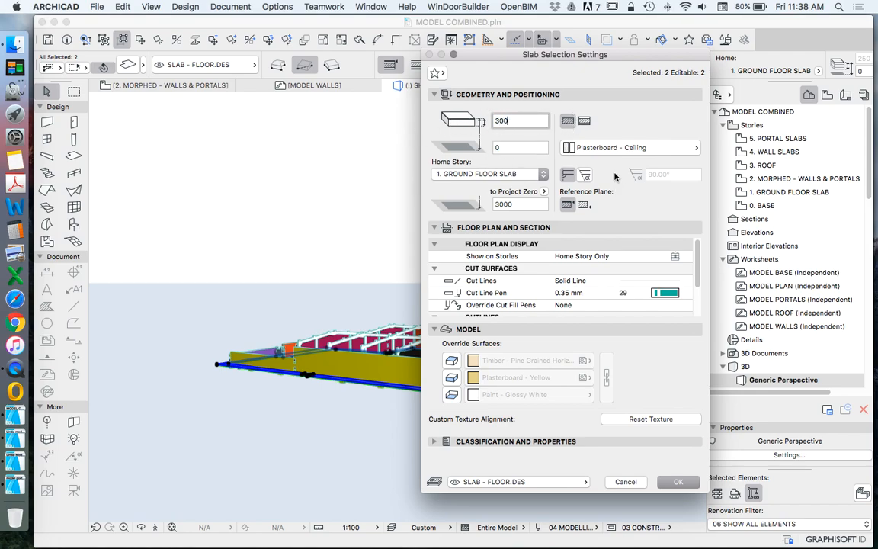
click(532, 147)
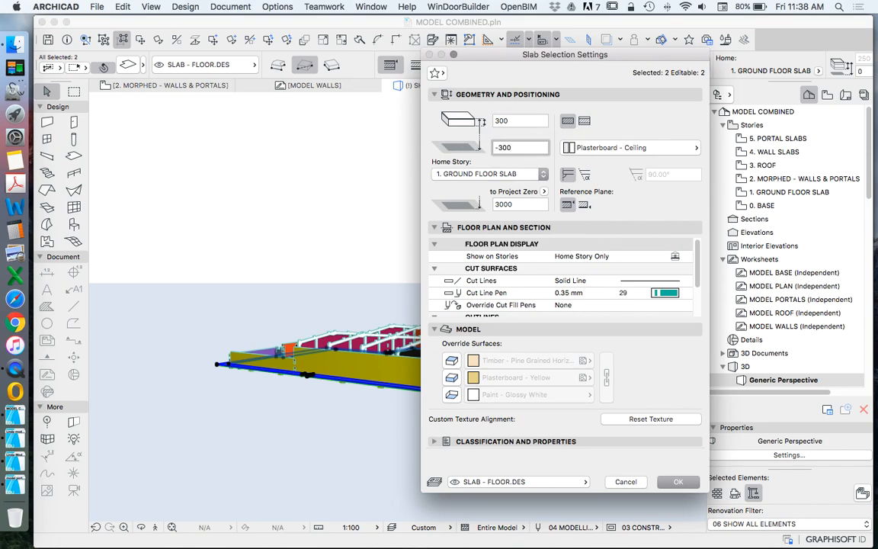
text(-300)
key(Return)
Step: Check the thickness and offset settings of the asphalt hall floor slab without changing them
scroll(429, 385, up, 5)
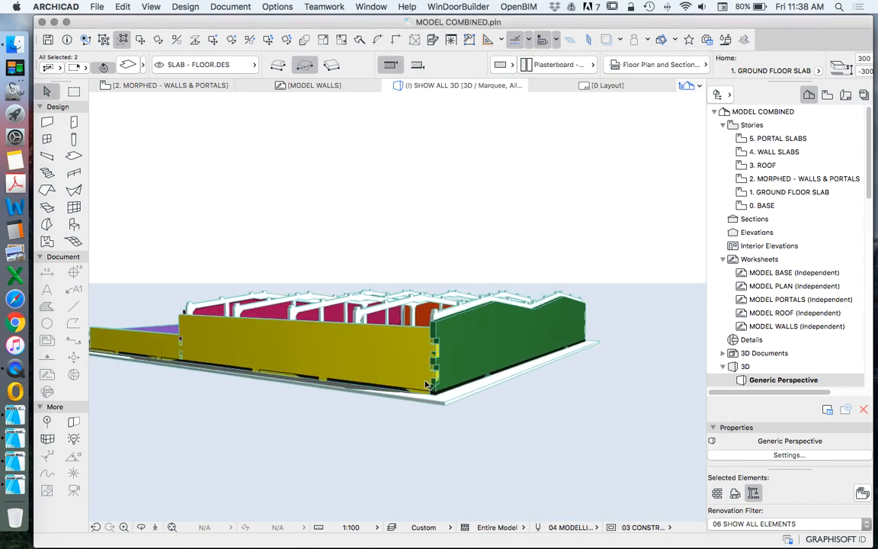
scroll(428, 385, up, 3)
click(469, 399)
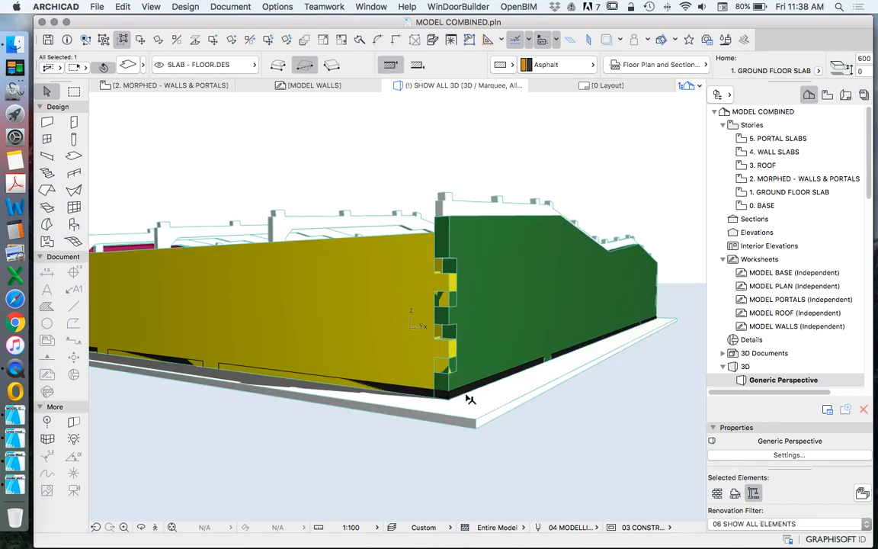
scroll(360, 304, down, 5)
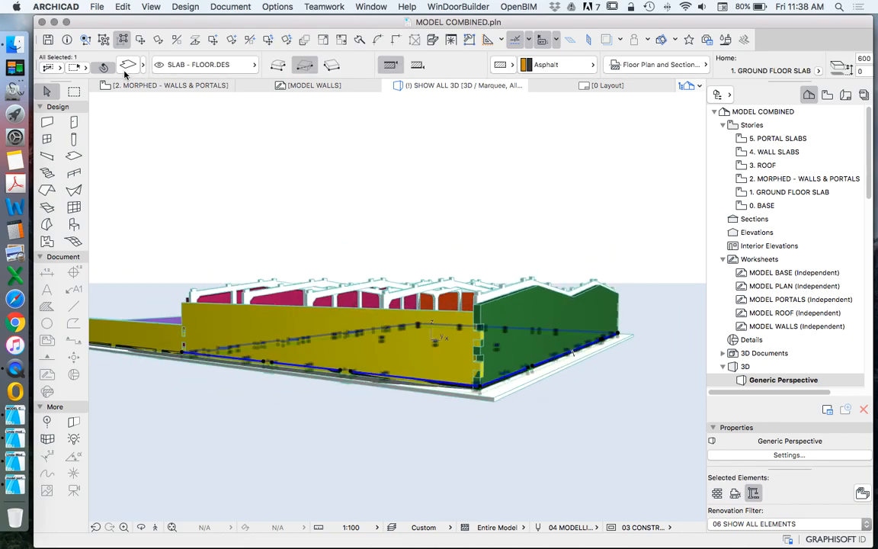
key(super+t)
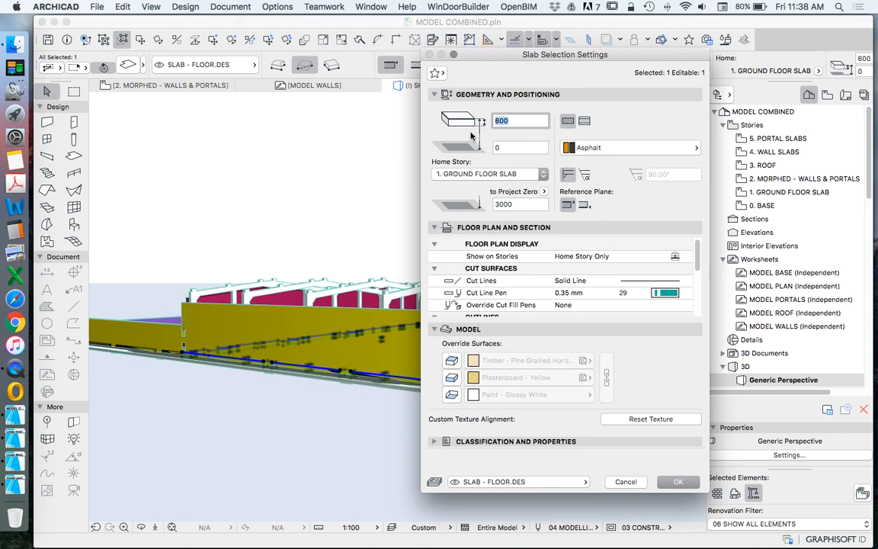
key(Escape)
key(Escape)
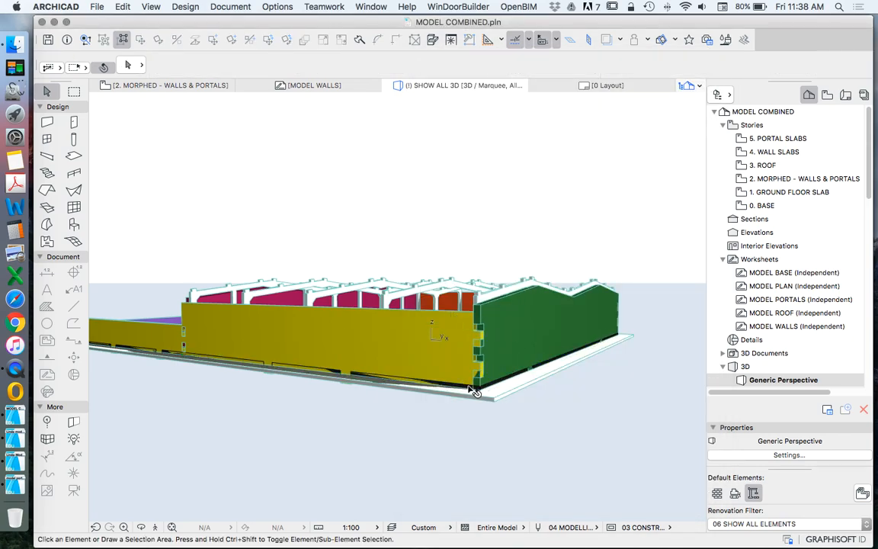
Step: Examine the base of the yellow and green walls against the asphalt slab at the hall's outer corner
scroll(472, 390, up, 5)
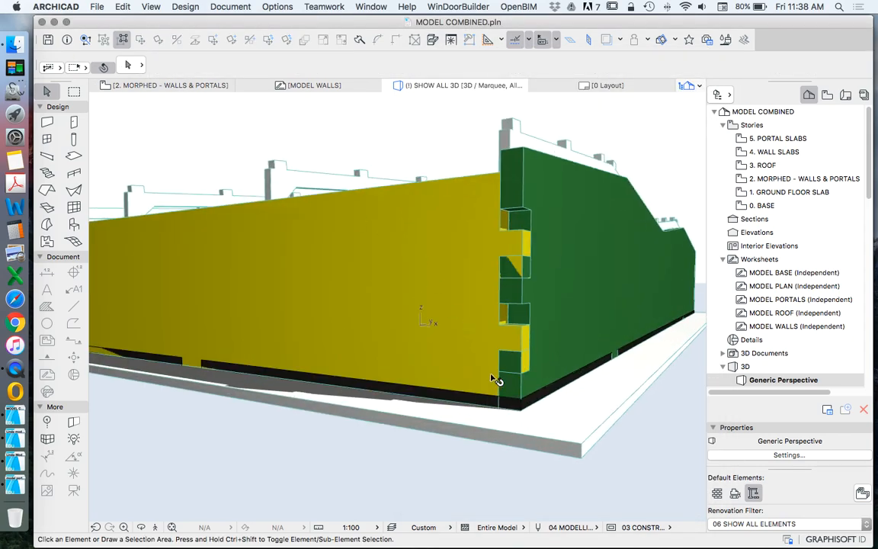
scroll(494, 379, up, 3)
click(446, 347)
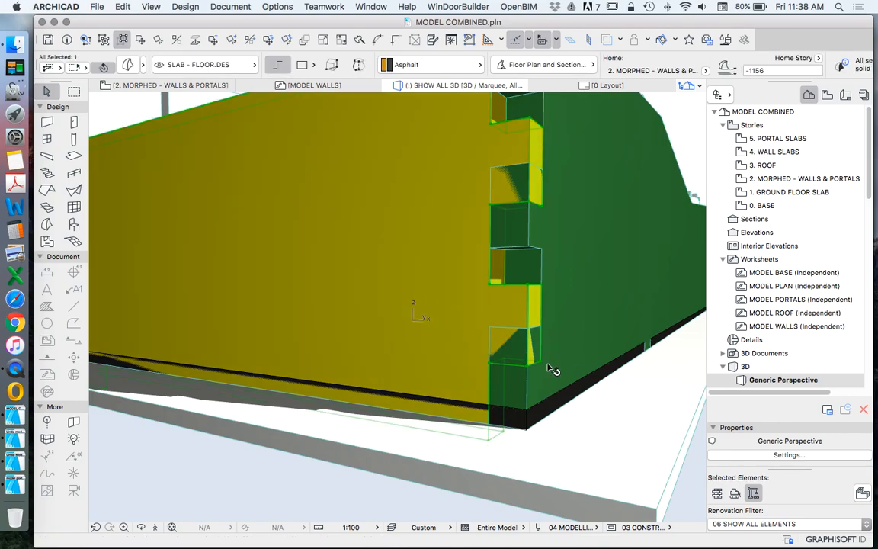
scroll(548, 373, up, 6)
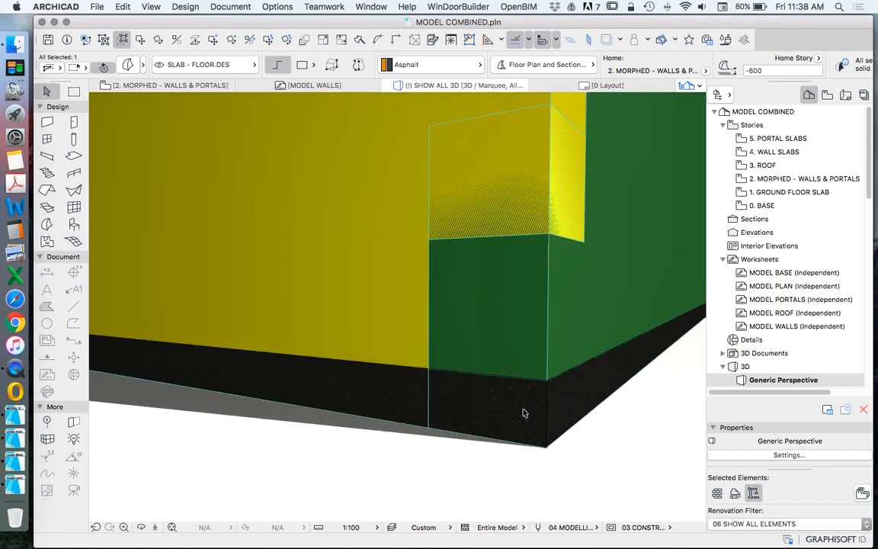
scroll(524, 413, up, 4)
scroll(528, 411, down, 2)
key(Escape)
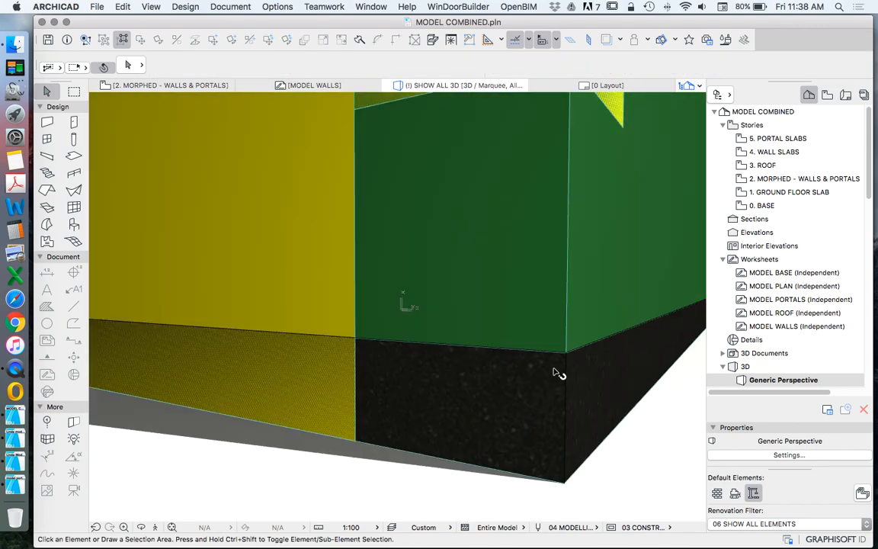
Step: Move the green wall morph about 170 straight up from the asphalt slab's outer corner
click(556, 375)
scroll(571, 365, up, 5)
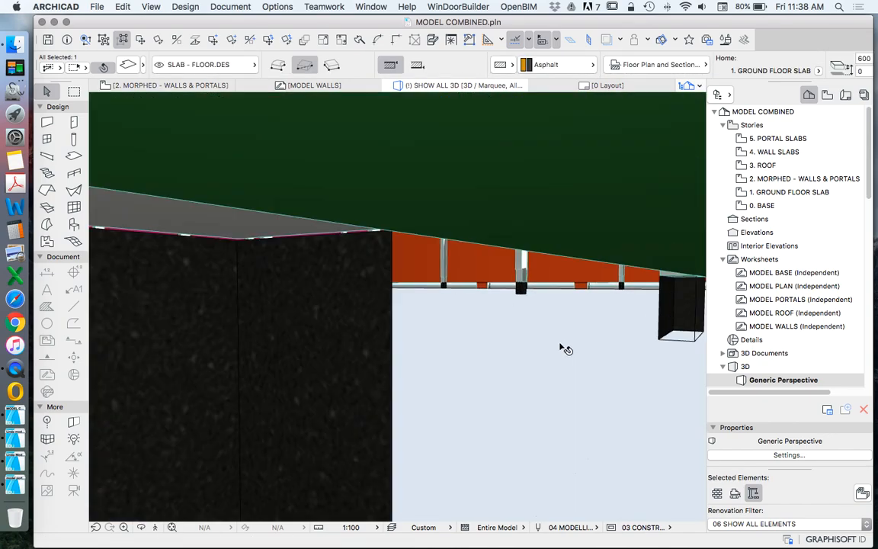
scroll(564, 349, down, 4)
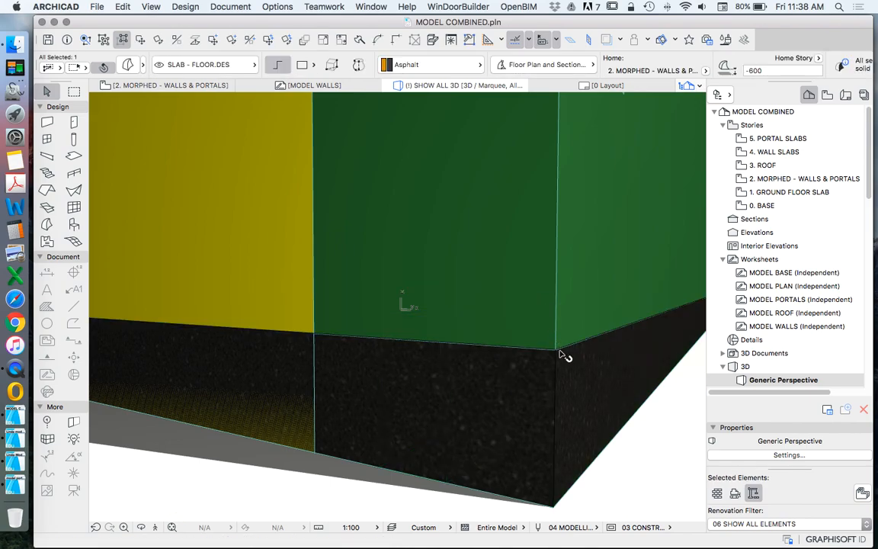
click(556, 350)
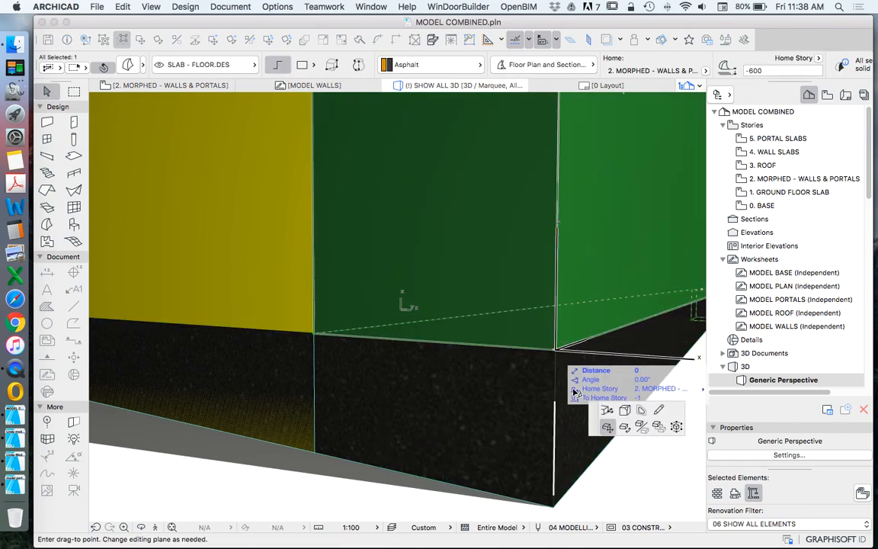
key(Escape)
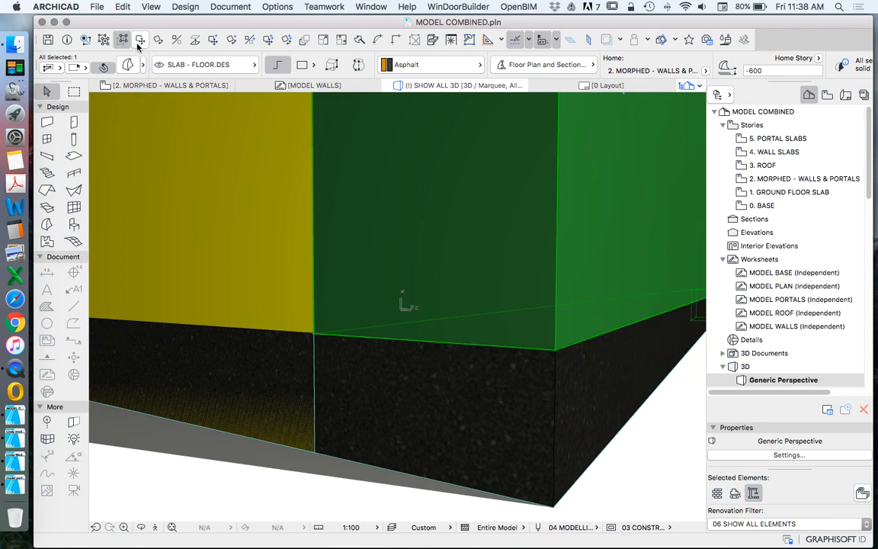
click(140, 40)
click(556, 349)
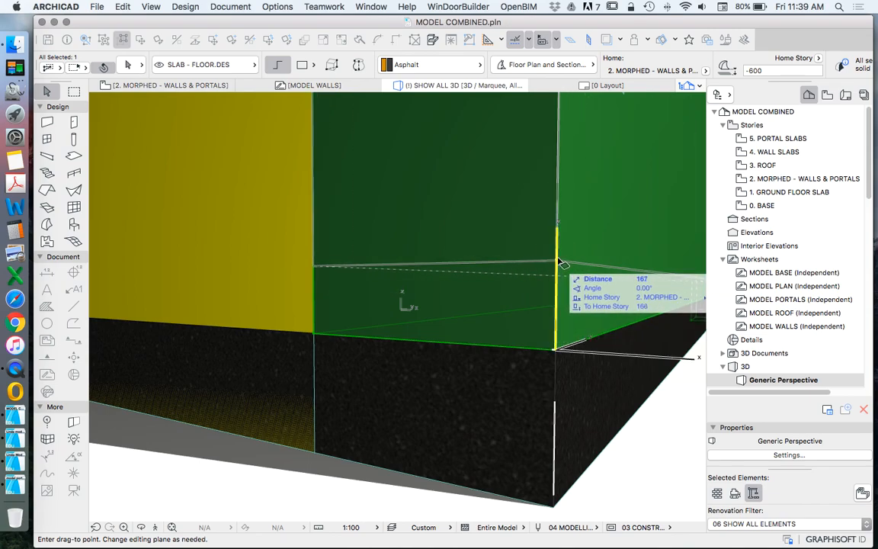
click(564, 263)
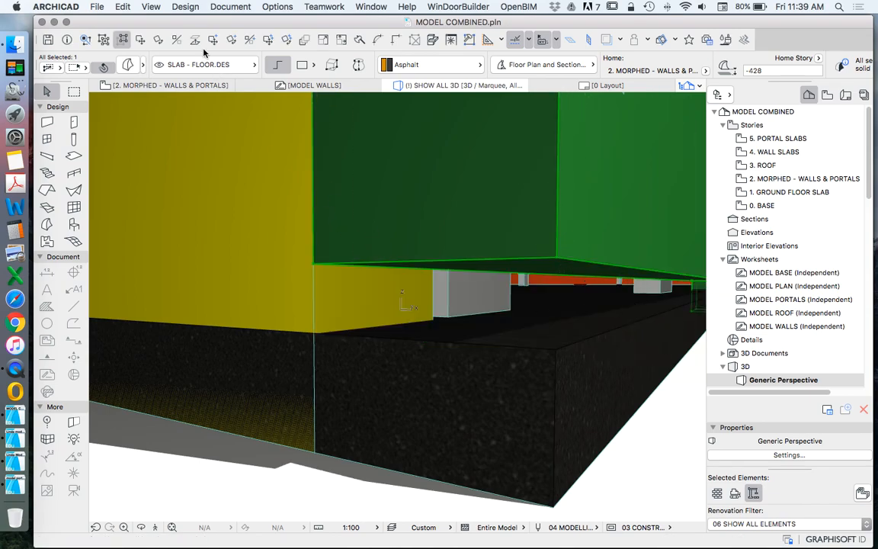
Step: Move the green wall morph back down so its lower corner snaps to the asphalt slab's top corner
key(super+9)
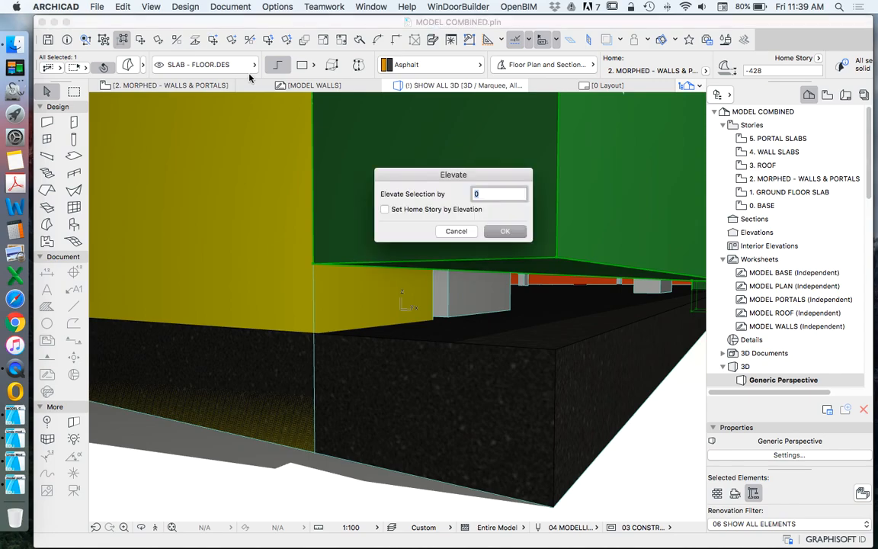
click(503, 234)
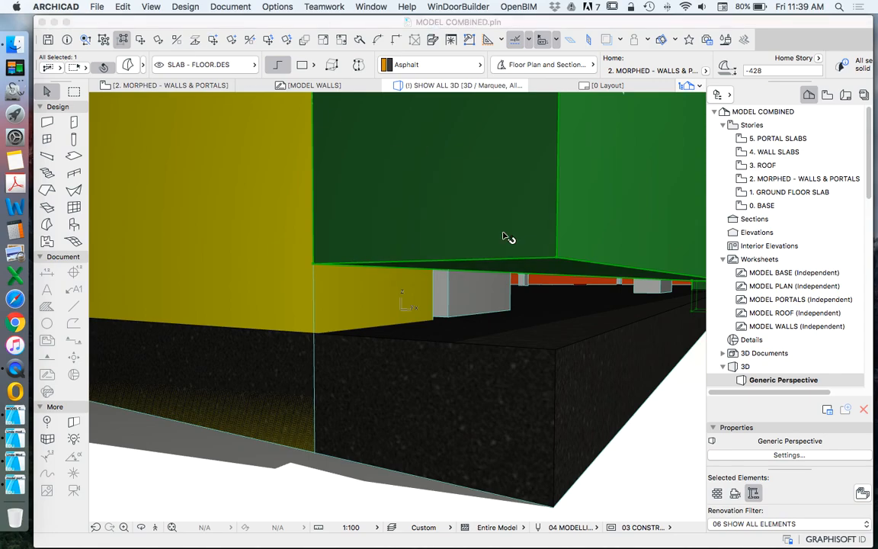
click(558, 353)
click(558, 350)
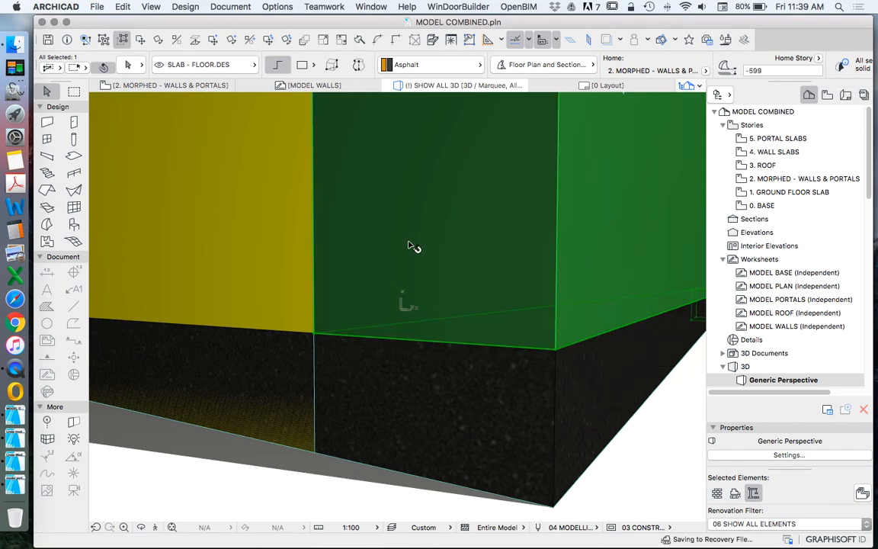
click(523, 369)
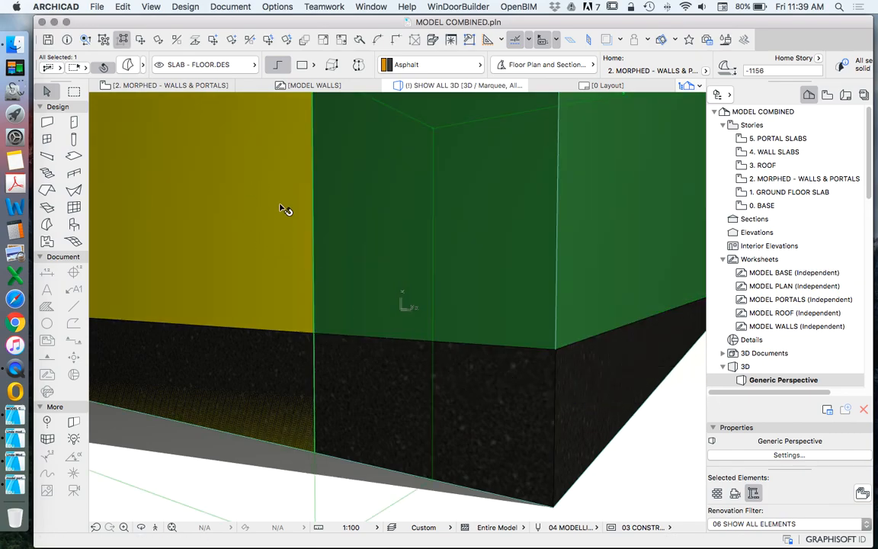
scroll(283, 210, down, 2)
key(super+d)
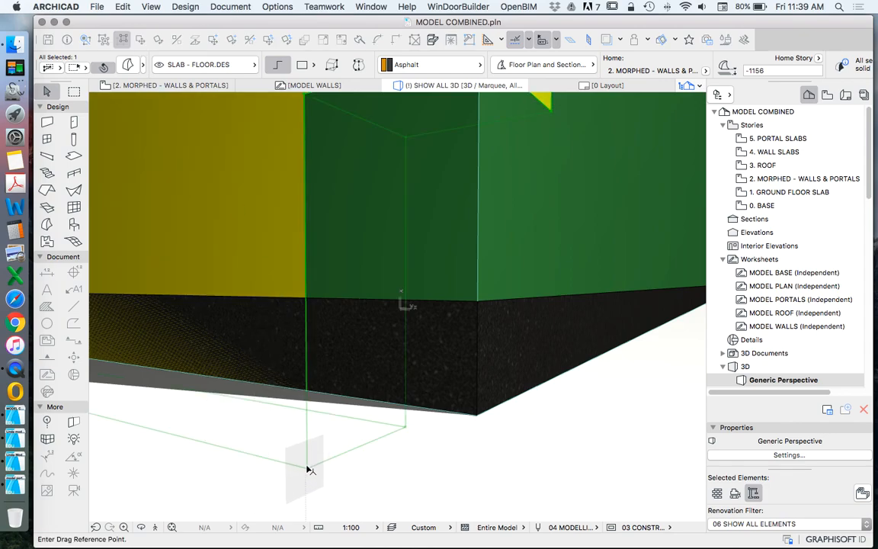
click(306, 468)
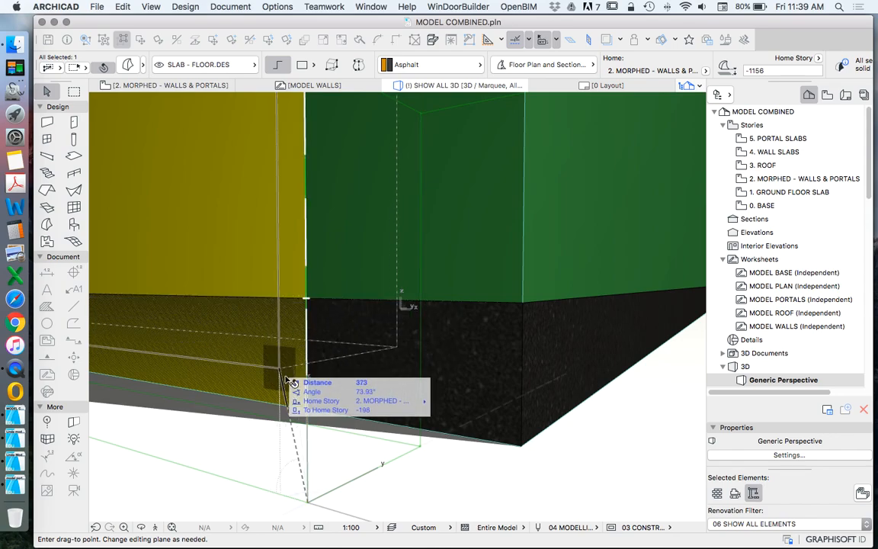
key(Escape)
key(Escape)
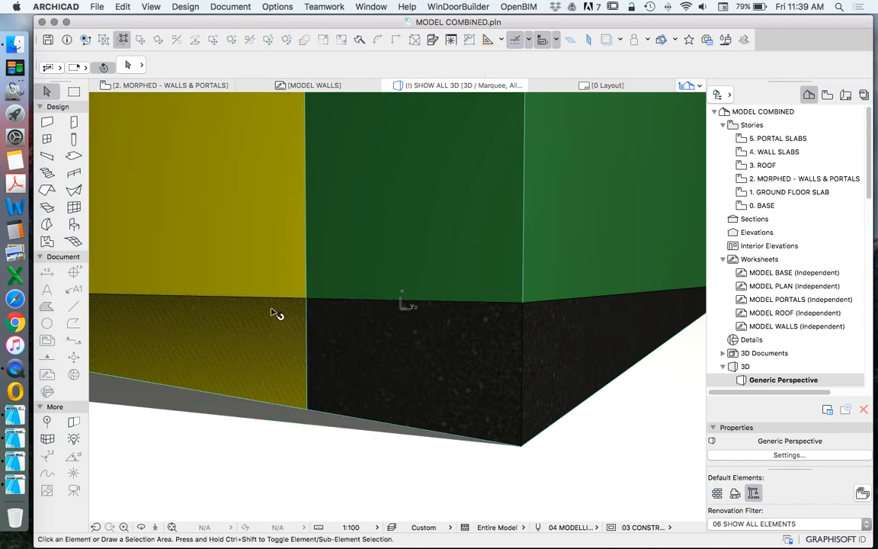
click(294, 385)
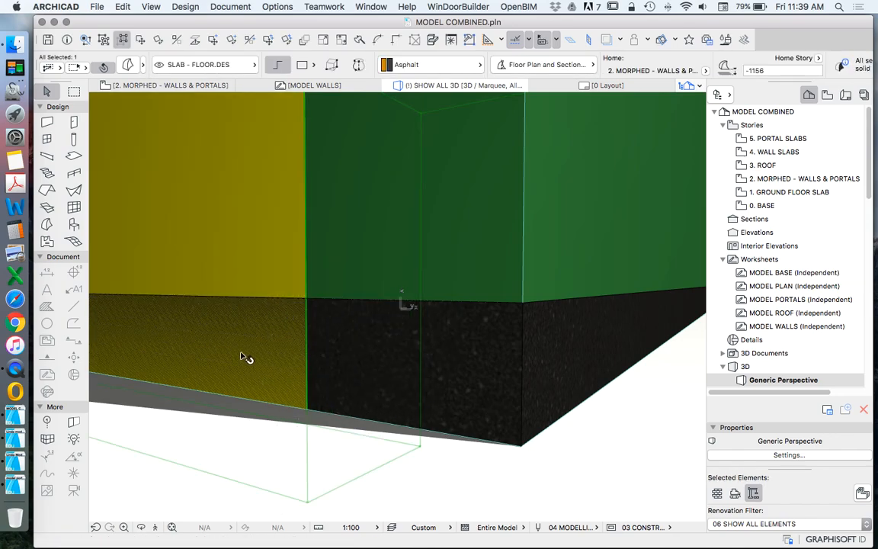
key(Escape)
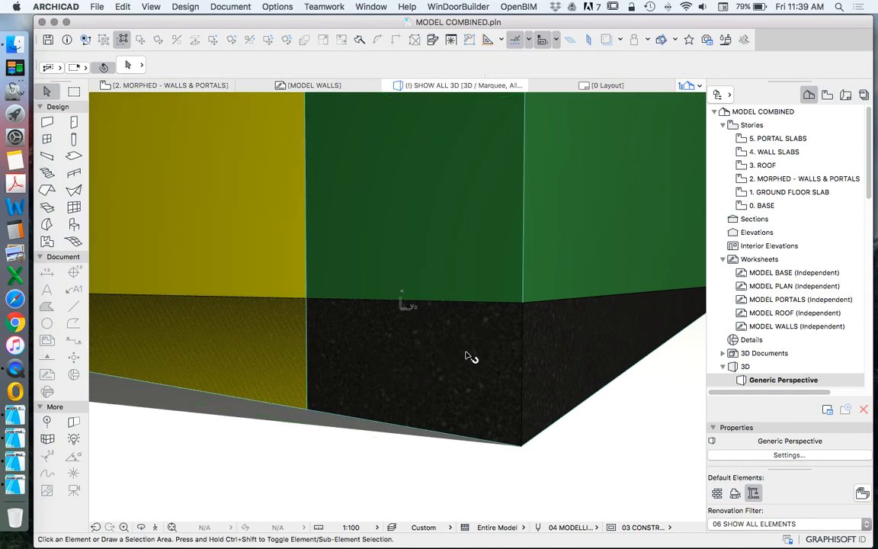
click(284, 345)
key(Escape)
Step: Move the yellow wall morph 556 straight up so its lower corner meets the asphalt slab's top edge beside the green wall
click(267, 214)
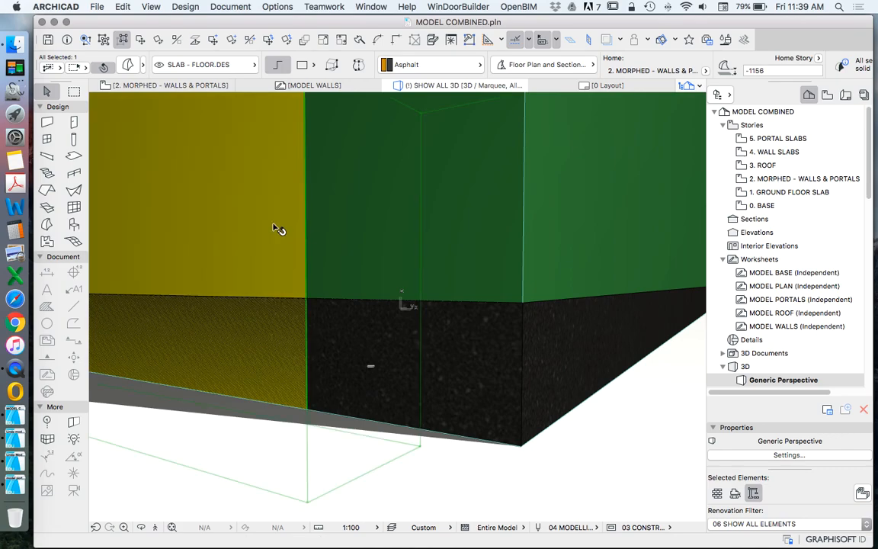
click(142, 43)
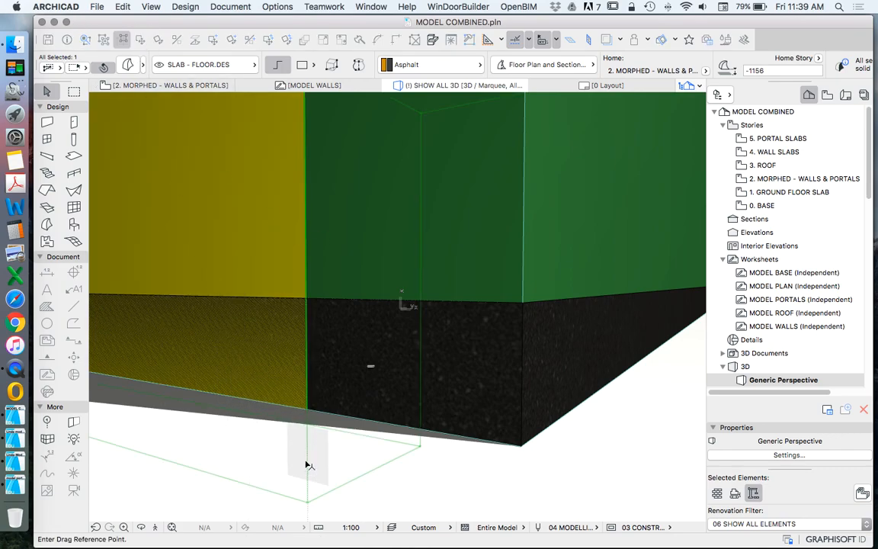
click(308, 499)
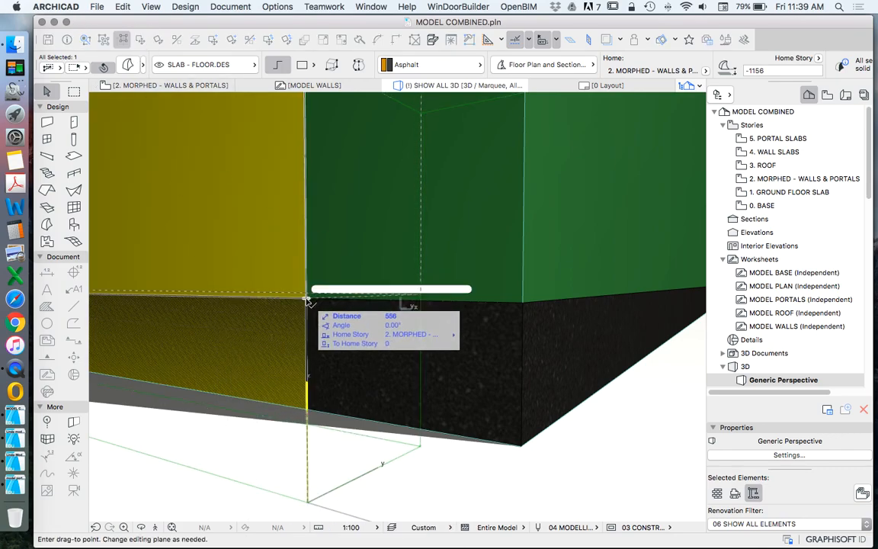
click(308, 298)
key(Escape)
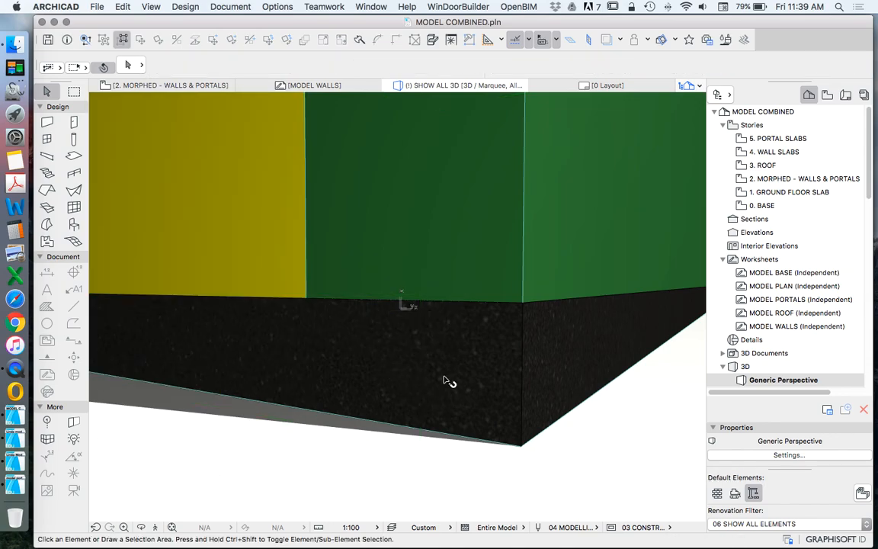
Step: Examine the yellow wall's notched corner joints and base along the hall, round to the purple wall's corner
scroll(447, 387, down, 10)
scroll(454, 319, up, 5)
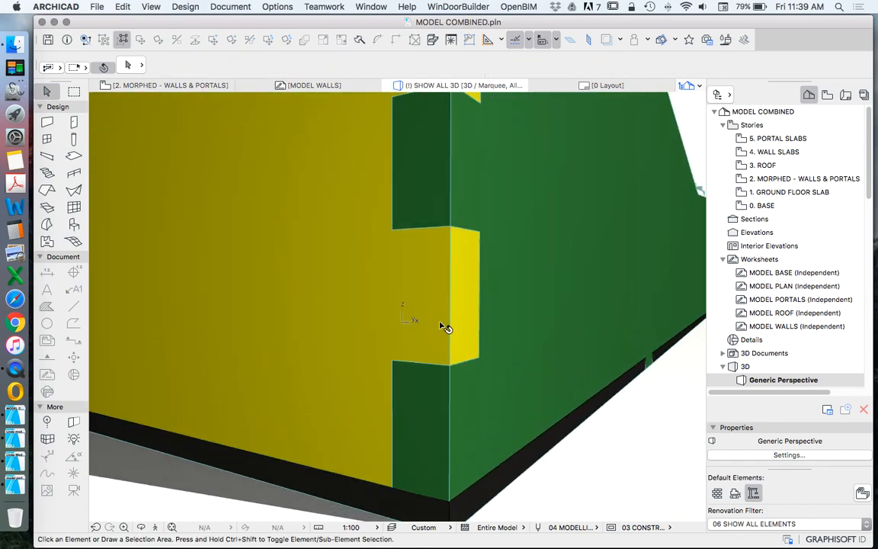
scroll(445, 327, down, 6)
scroll(454, 240, up, 5)
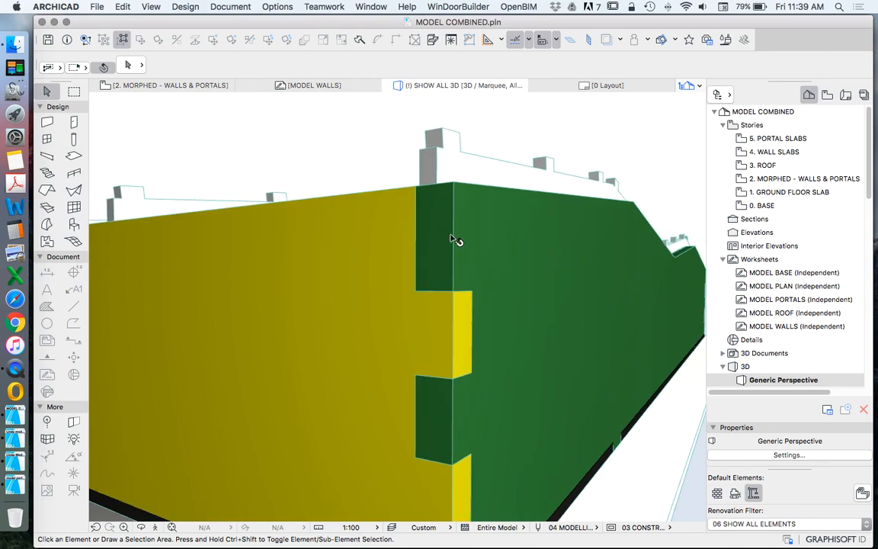
scroll(473, 242, down, 8)
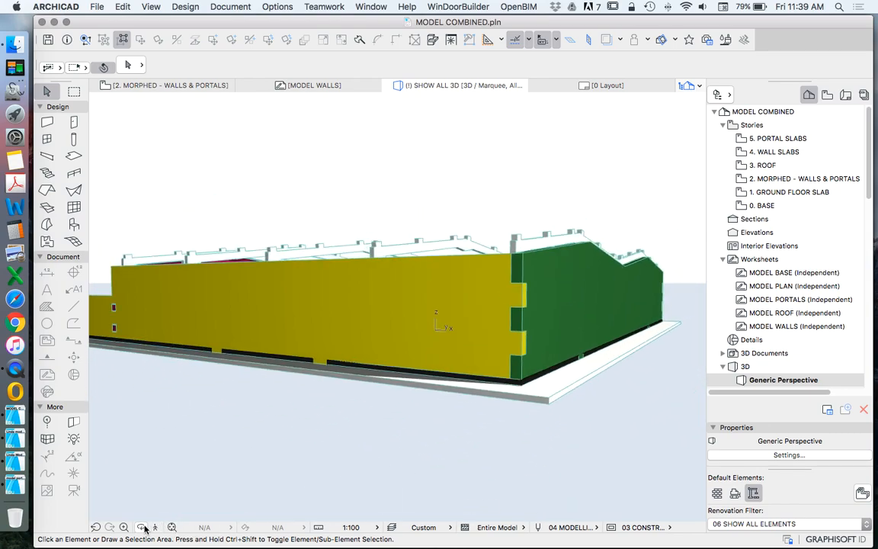
click(141, 526)
drag(363, 414, 576, 330)
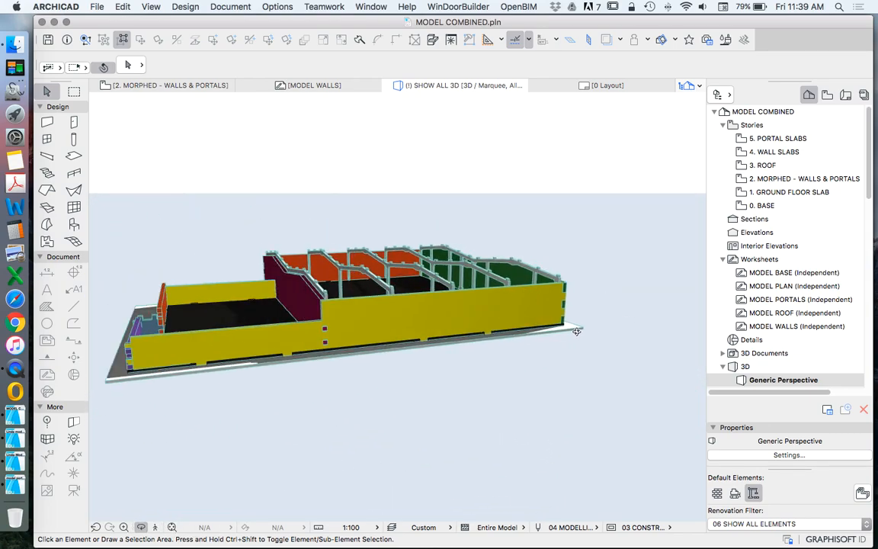
scroll(344, 333, up, 6)
drag(338, 351, 367, 329)
scroll(457, 314, down, 6)
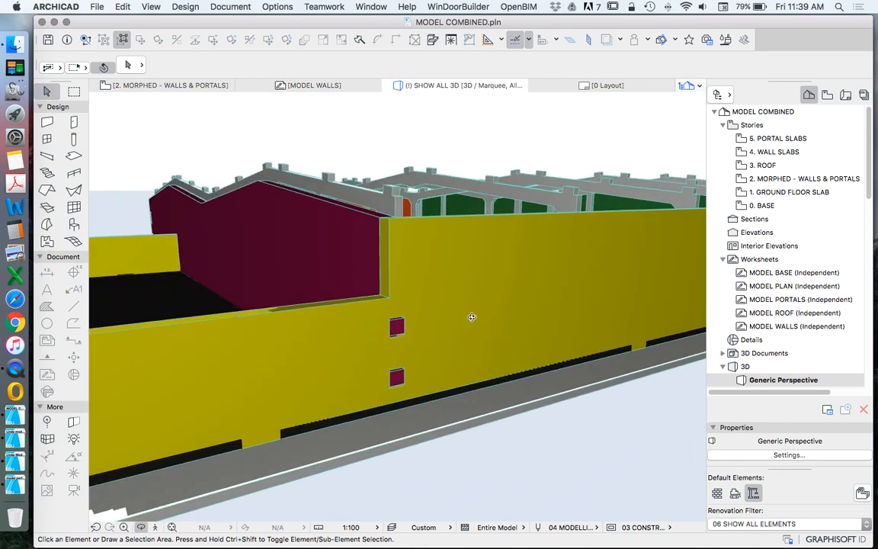
scroll(432, 346, up, 3)
scroll(457, 317, down, 5)
scroll(485, 292, down, 4)
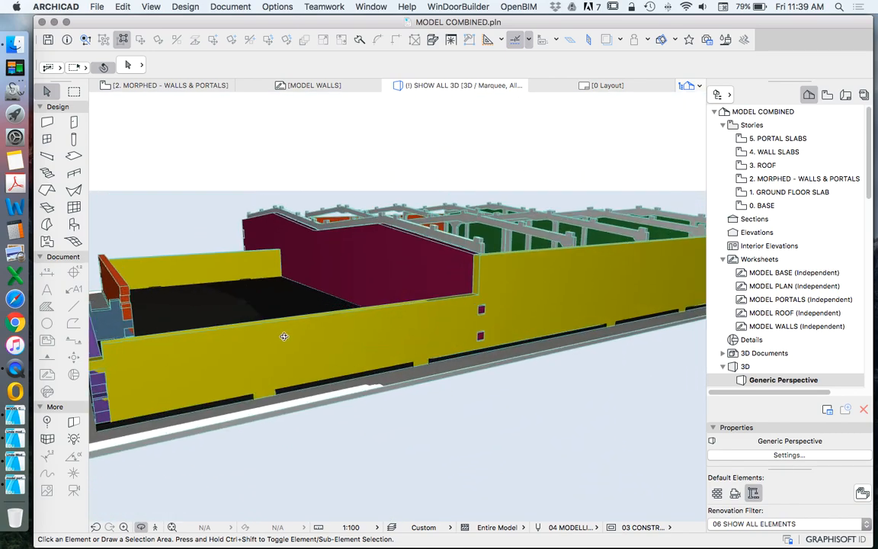
scroll(257, 391, up, 8)
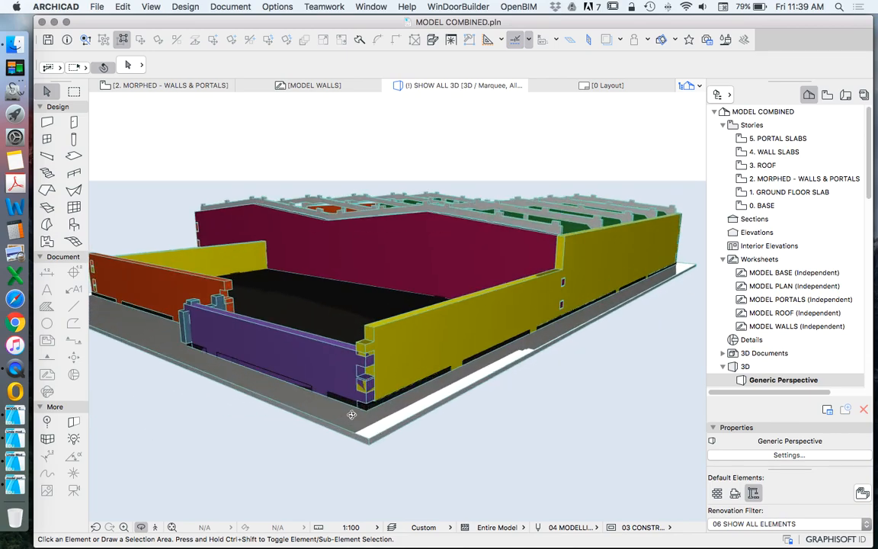
scroll(367, 408, up, 5)
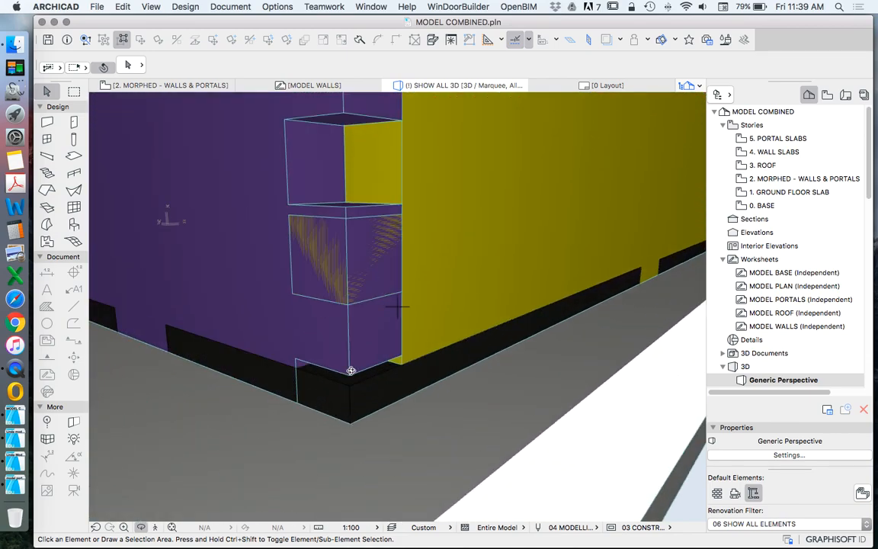
Step: Move the purple wall morph up clear of the slab and yellow wall, to about 3601 above its home story
drag(350, 376, 418, 371)
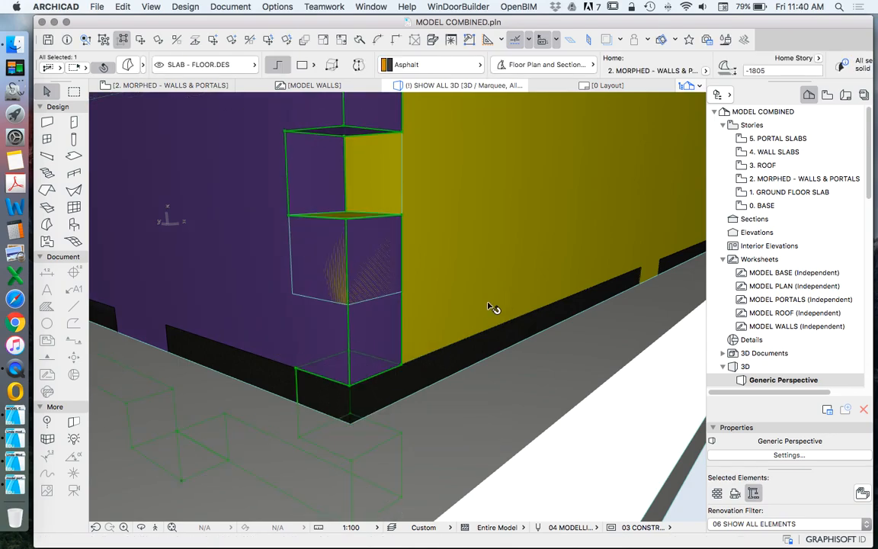
scroll(491, 308, down, 5)
scroll(276, 274, down, 5)
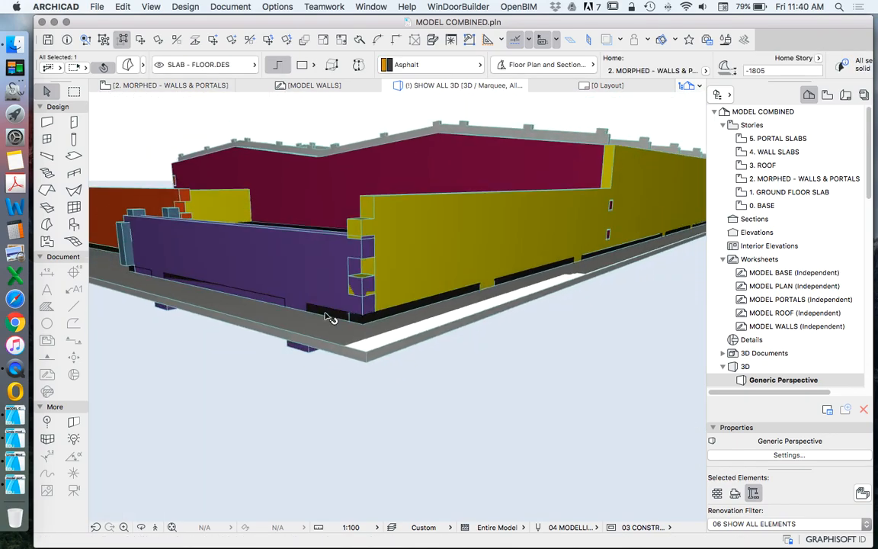
click(139, 42)
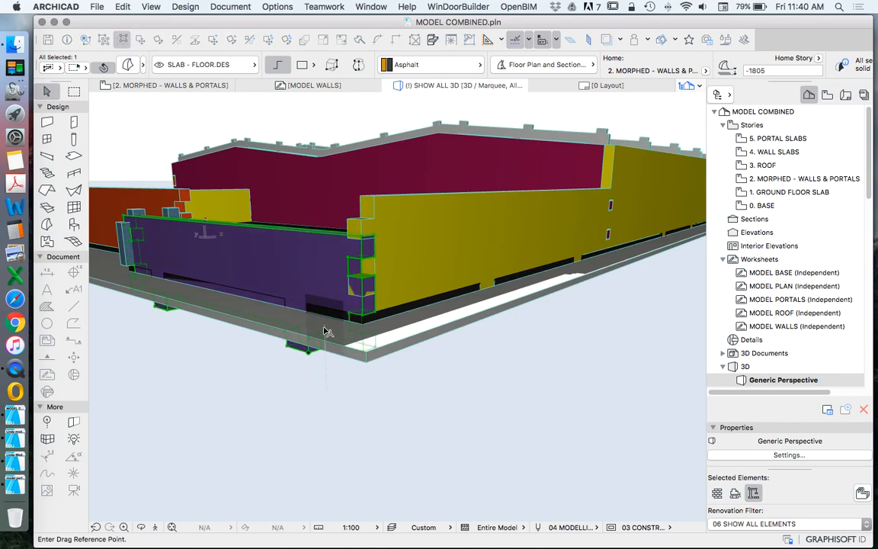
click(309, 349)
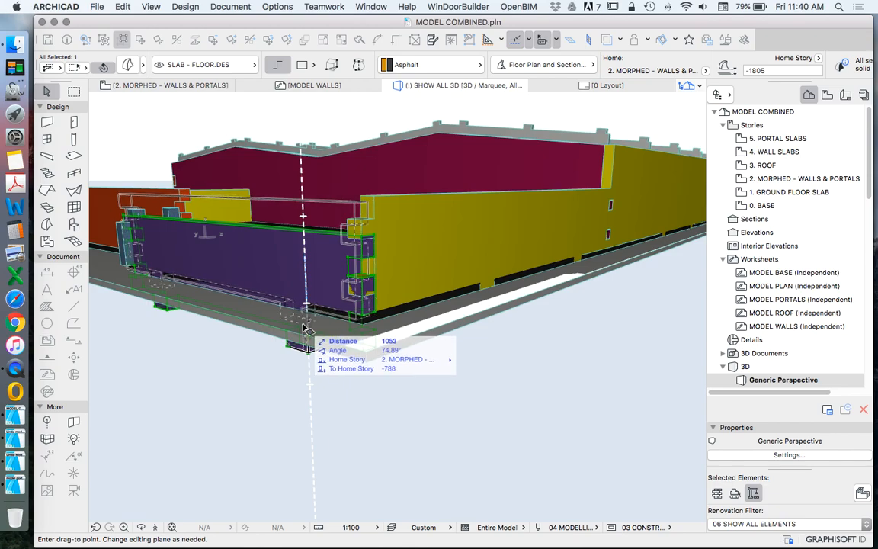
click(305, 329)
click(365, 290)
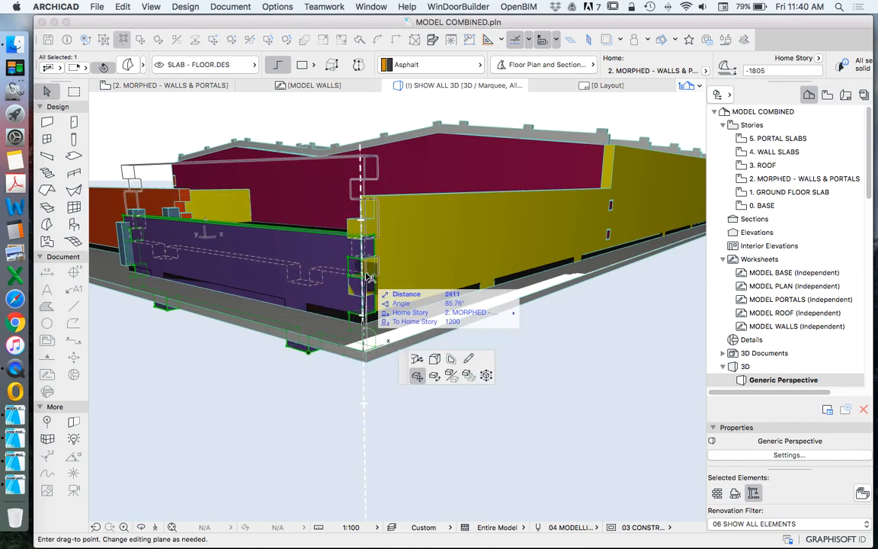
click(366, 189)
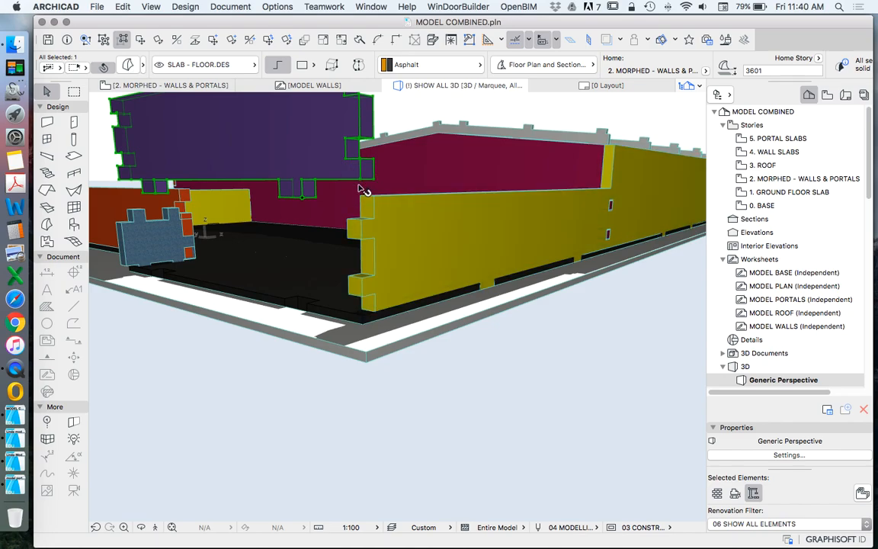
Step: Set the purple wall morph's elevation relative to its home story to -600
click(362, 181)
click(363, 182)
scroll(363, 183, up, 3)
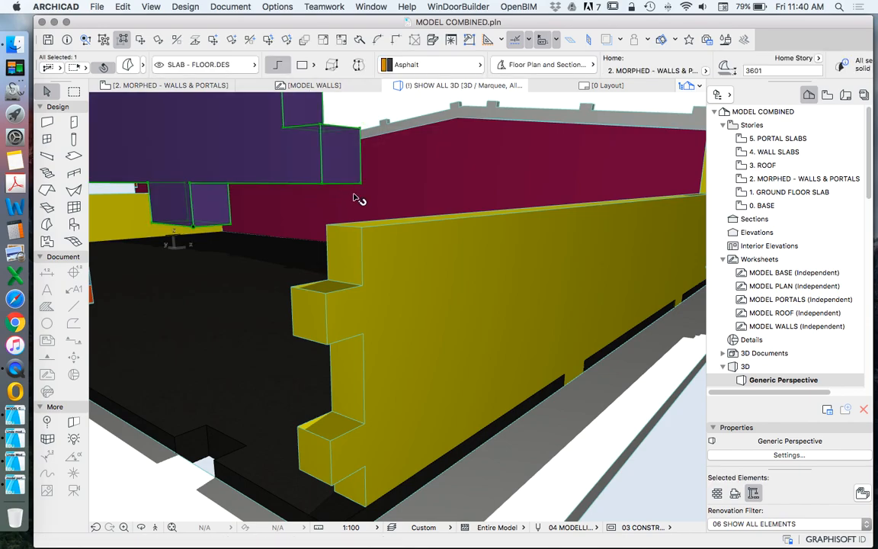
scroll(358, 198, down, 5)
key(Escape)
click(297, 128)
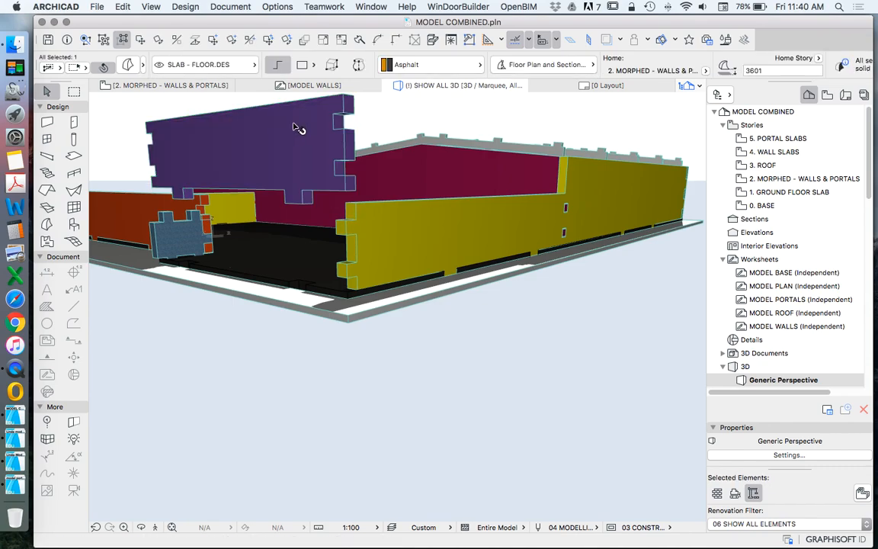
click(128, 67)
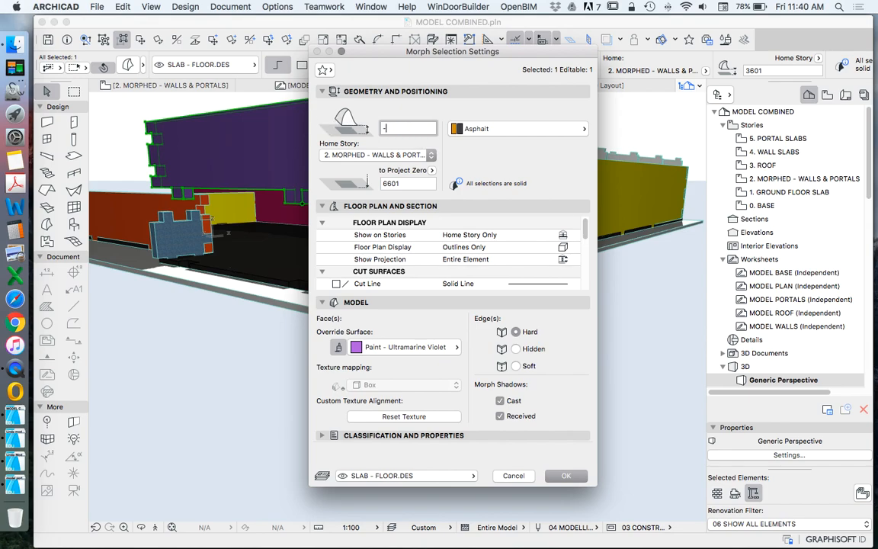
key(Return)
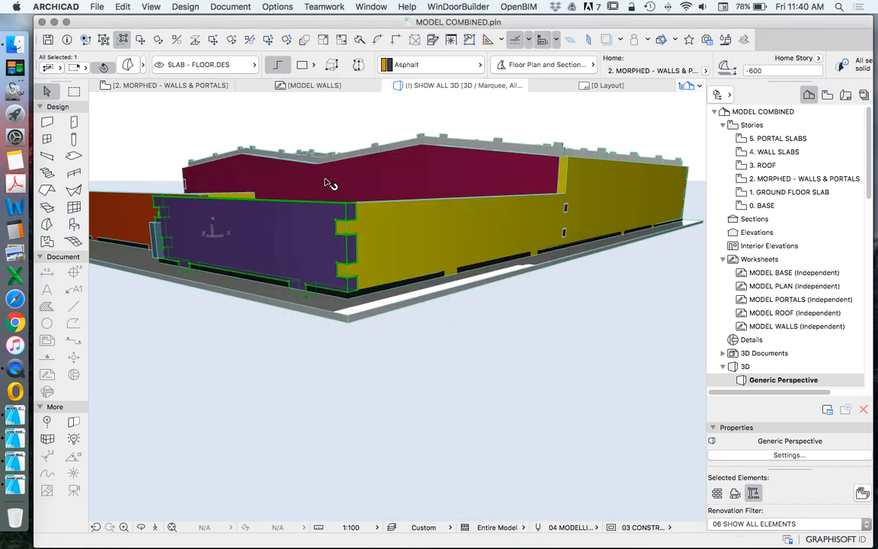
key(Escape)
Step: Examine the purple and yellow walls' corner joint and base, round to the blue tiled panel beside the orange wall
scroll(446, 231, up, 5)
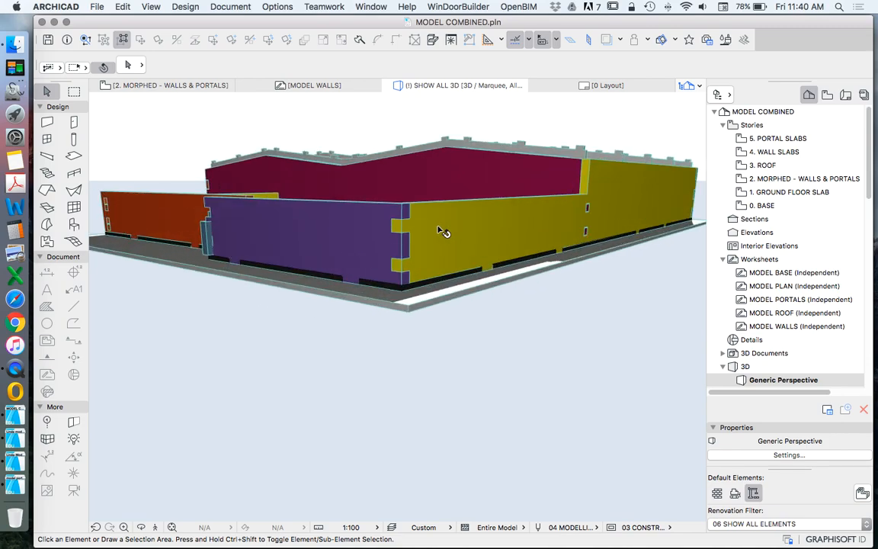
scroll(594, 294, down, 8)
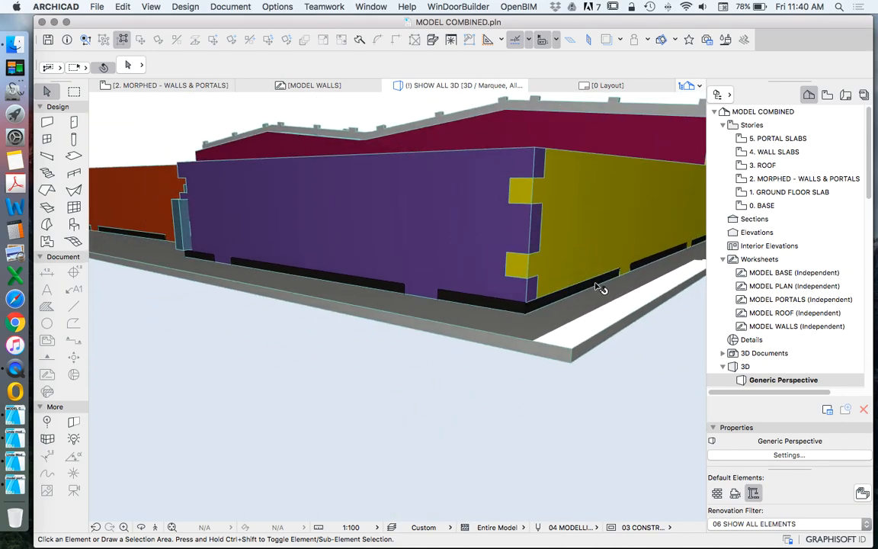
click(140, 526)
drag(290, 243, 169, 242)
drag(499, 305, 568, 311)
scroll(613, 260, up, 5)
scroll(613, 260, up, 5)
drag(614, 251, 600, 215)
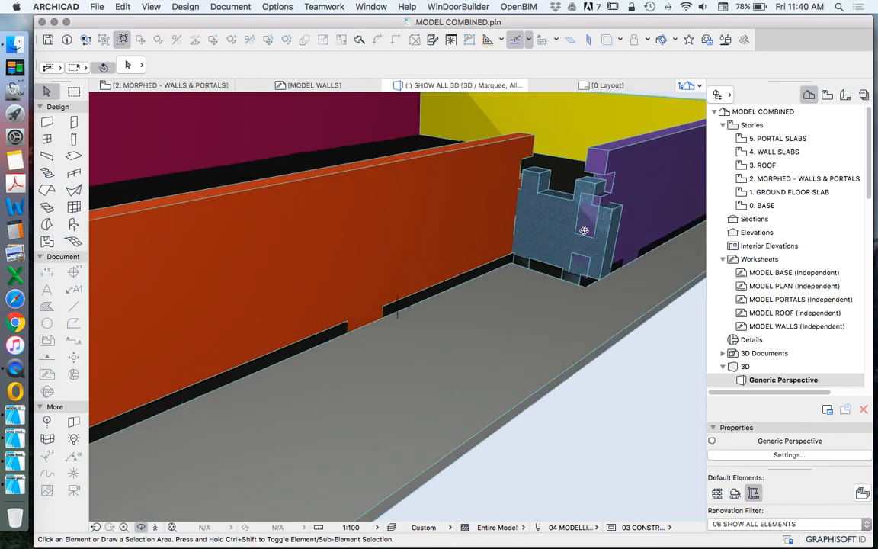
Step: Rotate the blue tiled morph between the orange and purple walls by 90° in its own upright plane
click(545, 233)
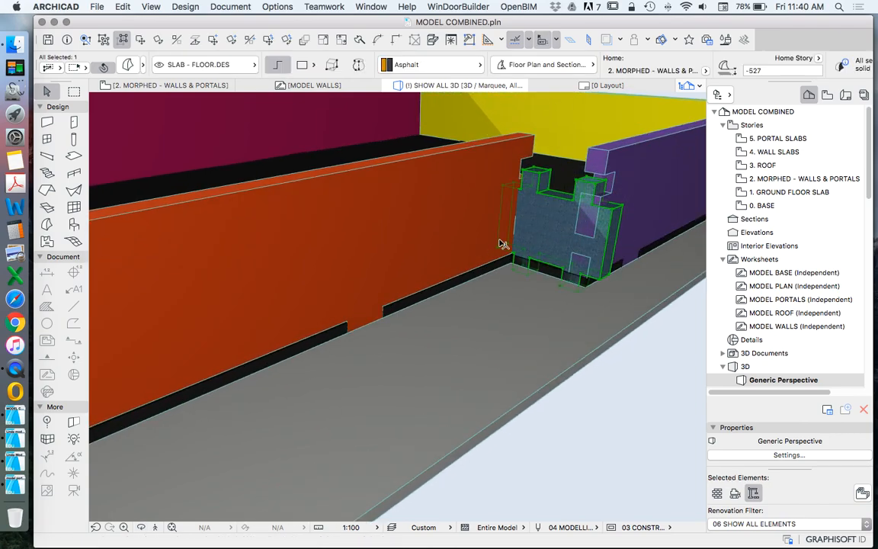
scroll(629, 227, up, 3)
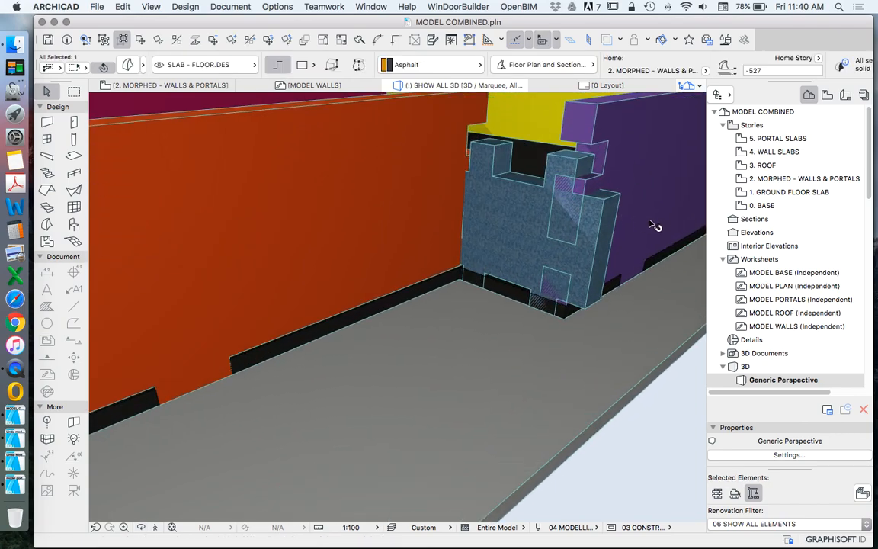
drag(516, 266, 523, 221)
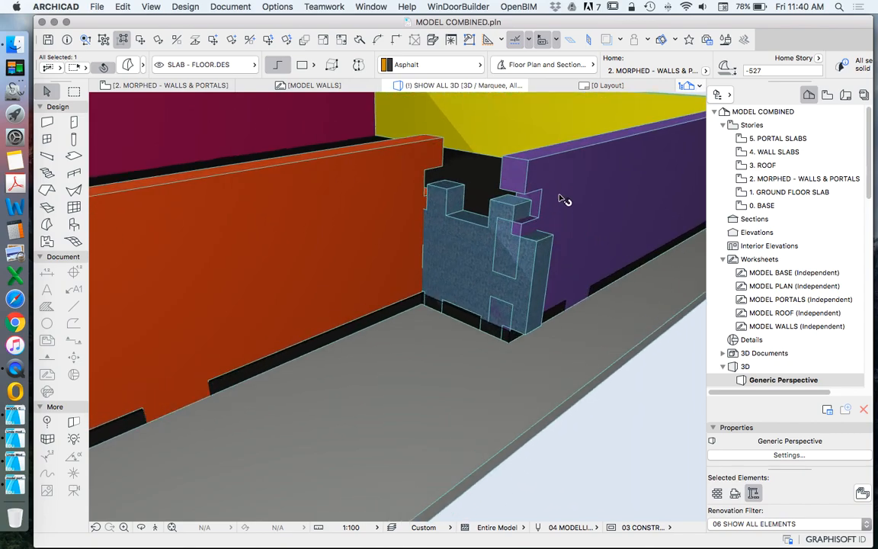
click(476, 227)
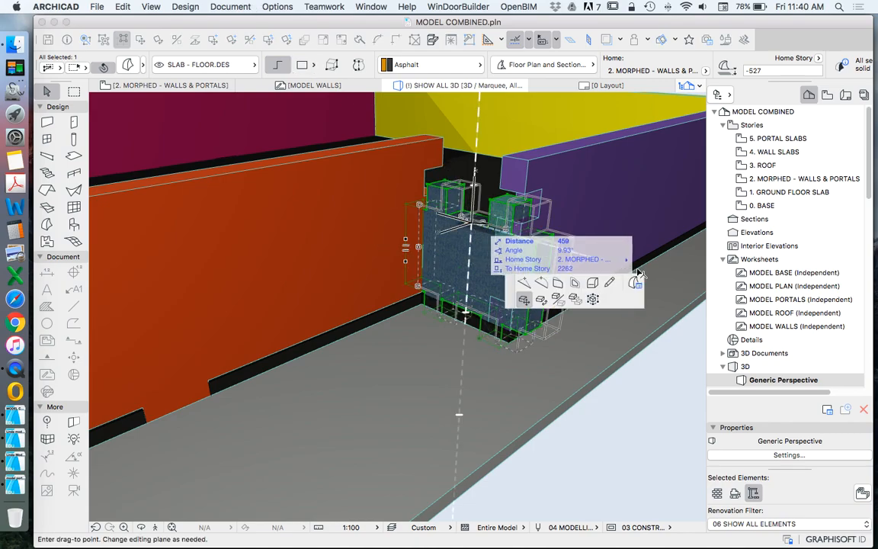
key(Escape)
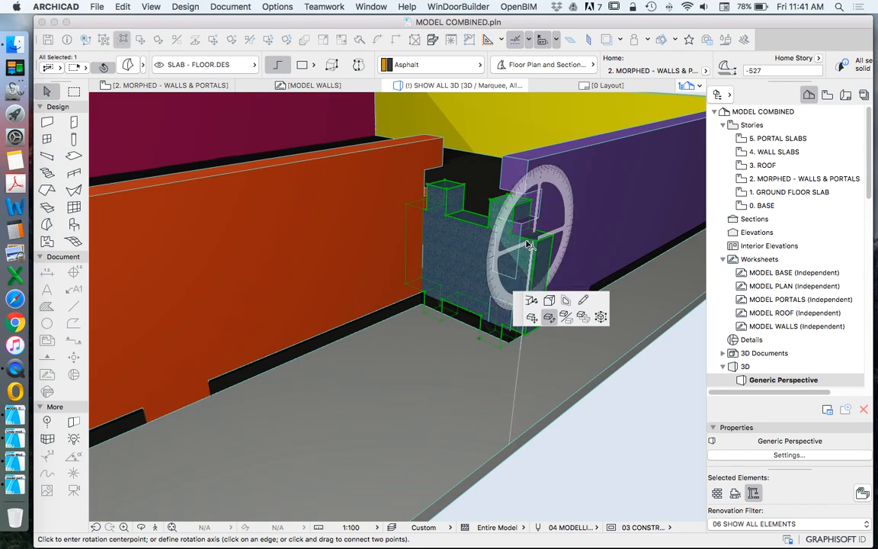
click(460, 256)
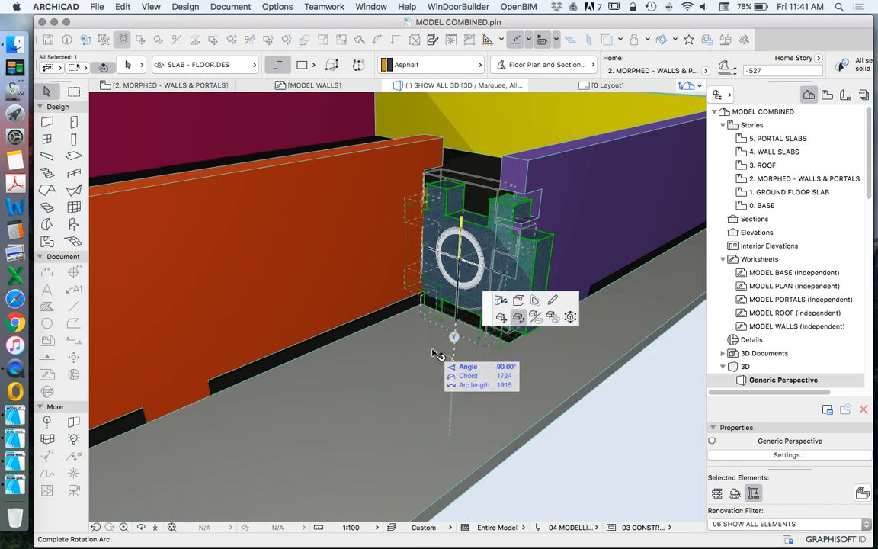
click(432, 353)
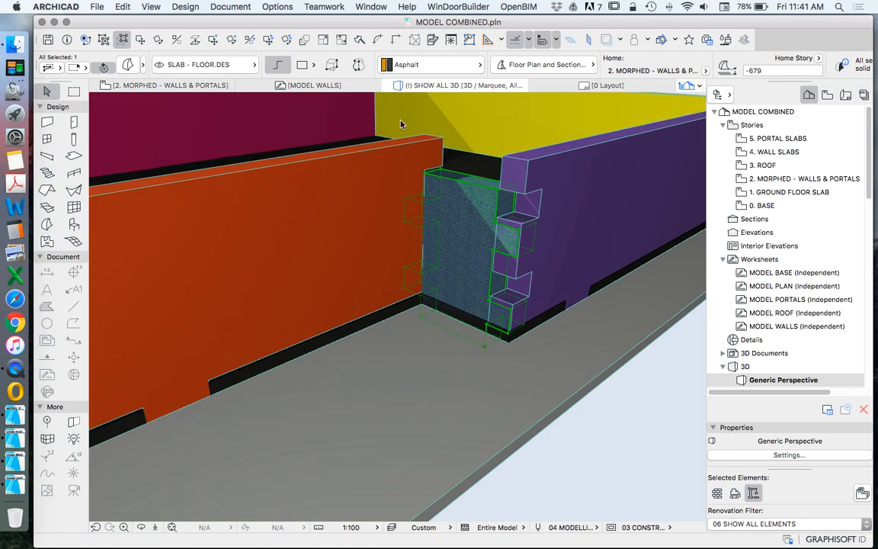
Step: Move the blue tiled morph up 680 so its upper corner meets the purple wall's top corner
right_click(476, 216)
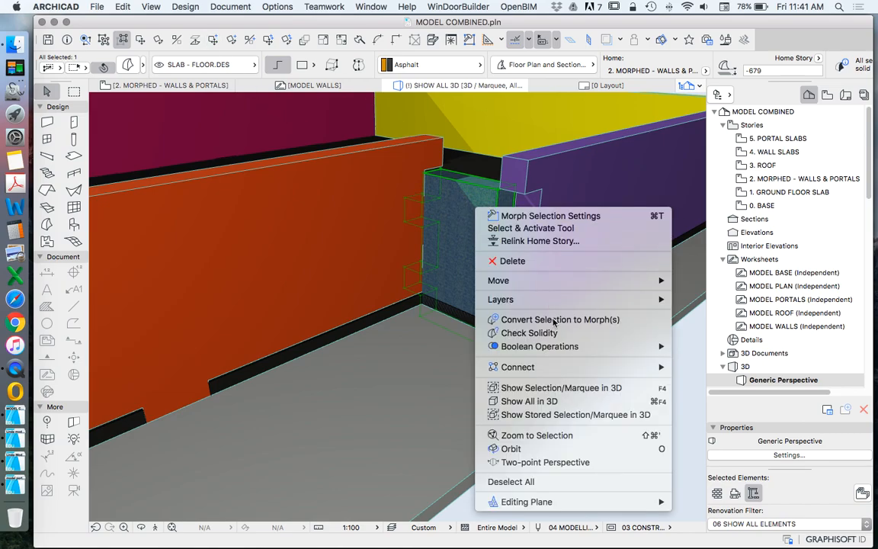
click(141, 40)
click(141, 41)
scroll(500, 145, up, 5)
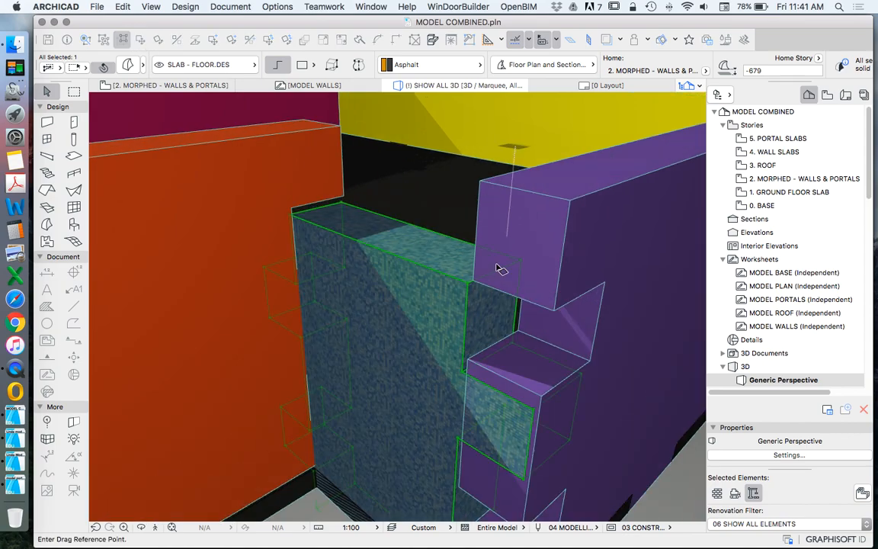
click(468, 286)
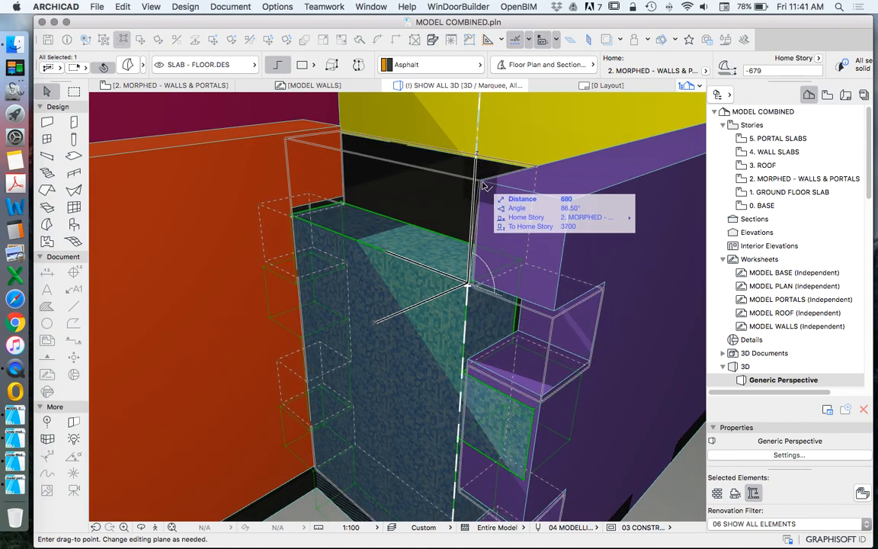
click(481, 183)
scroll(539, 147, down, 6)
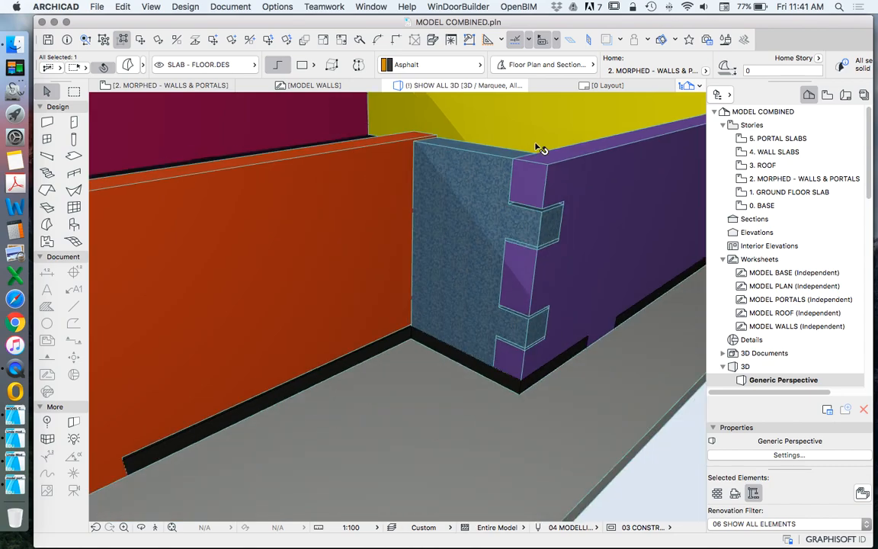
Step: Examine the blue morph's base and its notched joints with the purple and orange walls
middle_drag(508, 313, 515, 256)
scroll(516, 255, up, 3)
scroll(527, 268, down, 2)
scroll(510, 164, up, 2)
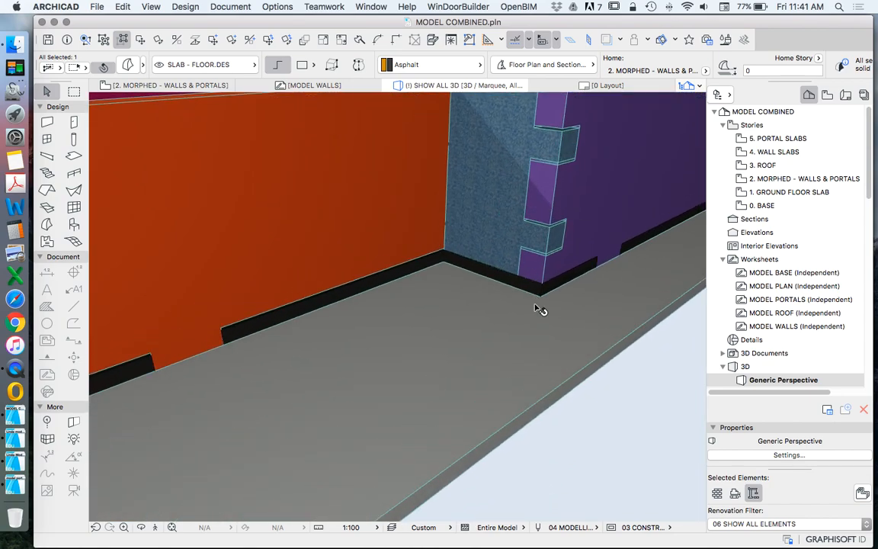
scroll(538, 303, down, 5)
scroll(526, 206, up, 4)
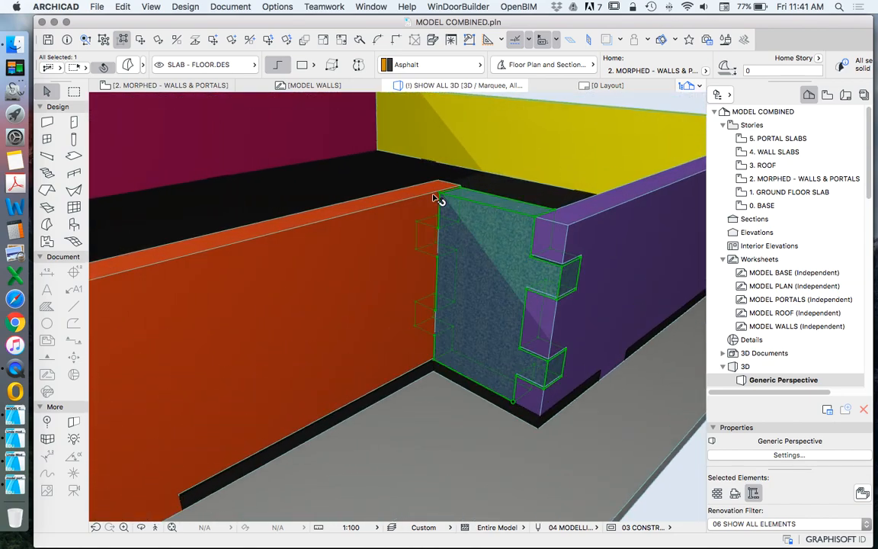
scroll(462, 211, up, 2)
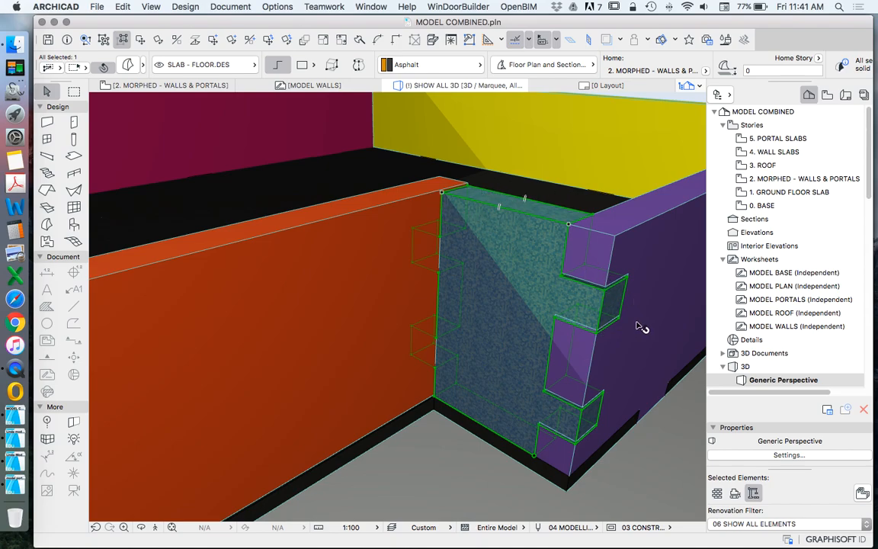
Step: Check the blue tiled morph's elevation settings and view its top alignment with the neighbouring walls from a lower angle
click(142, 526)
drag(582, 306, 527, 455)
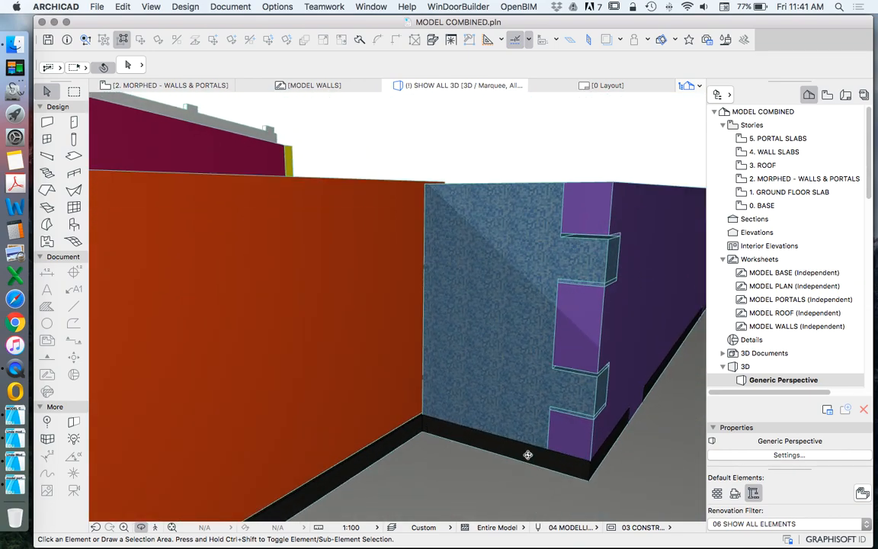
click(534, 400)
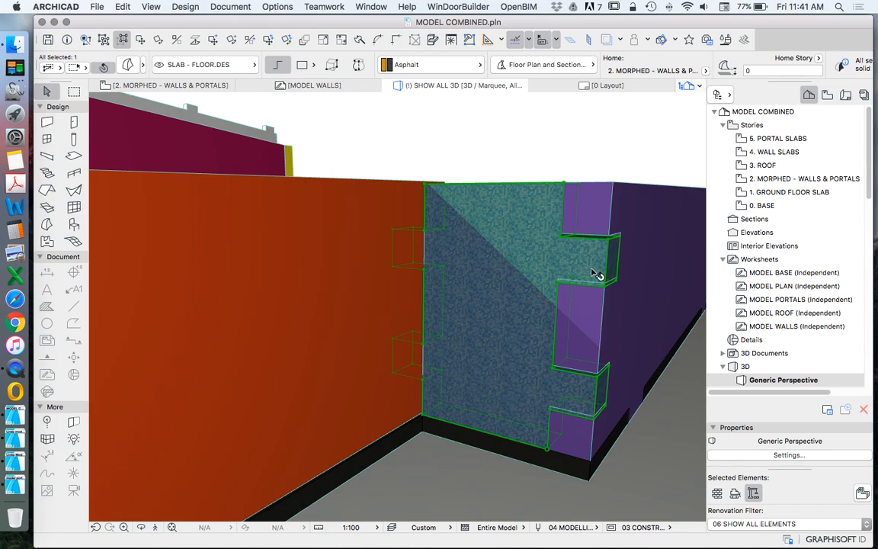
key(super+t)
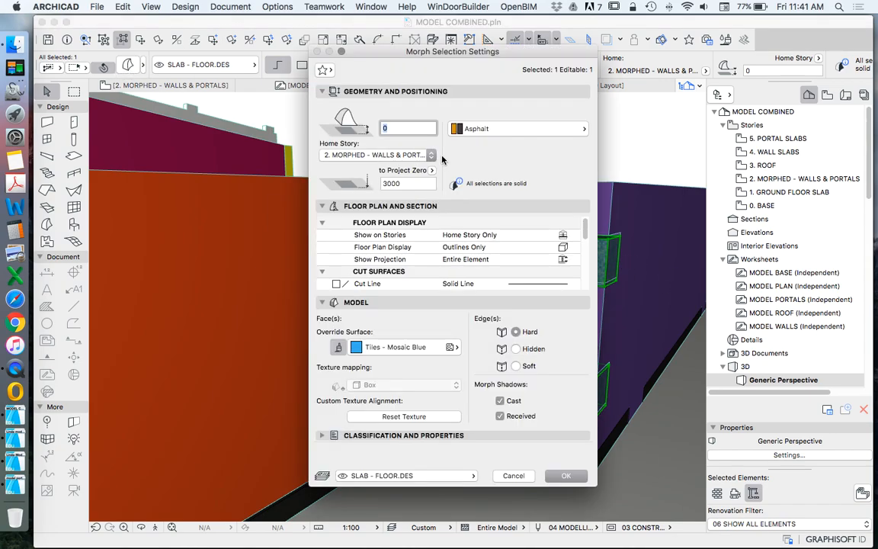
key(Return)
shift+middle_drag(582, 279, 489, 274)
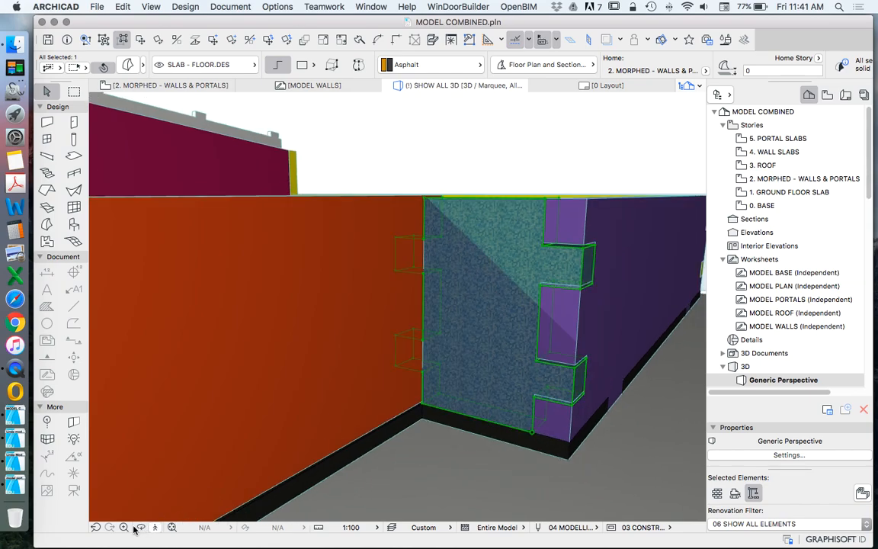
Step: Set the orange wall morph's elevation relative to its home story to -600
click(140, 527)
drag(362, 329, 283, 352)
click(389, 323)
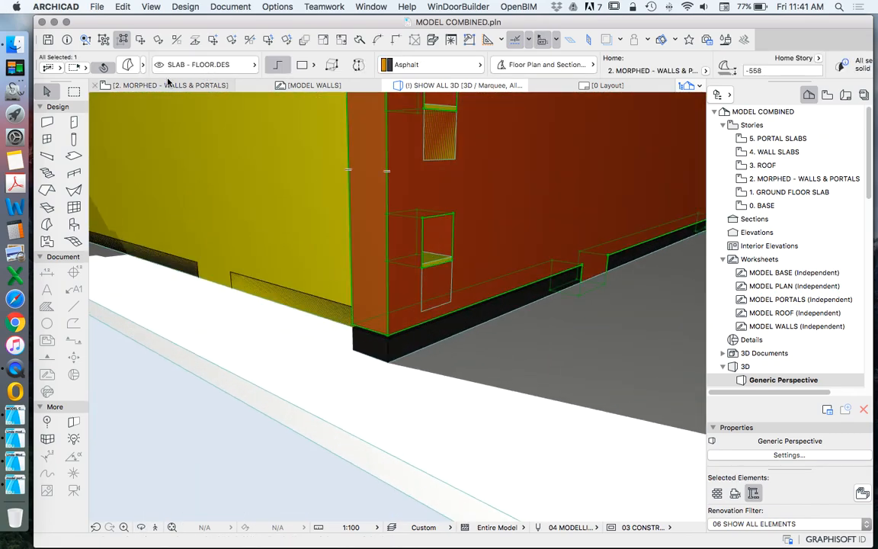
drag(488, 268, 366, 328)
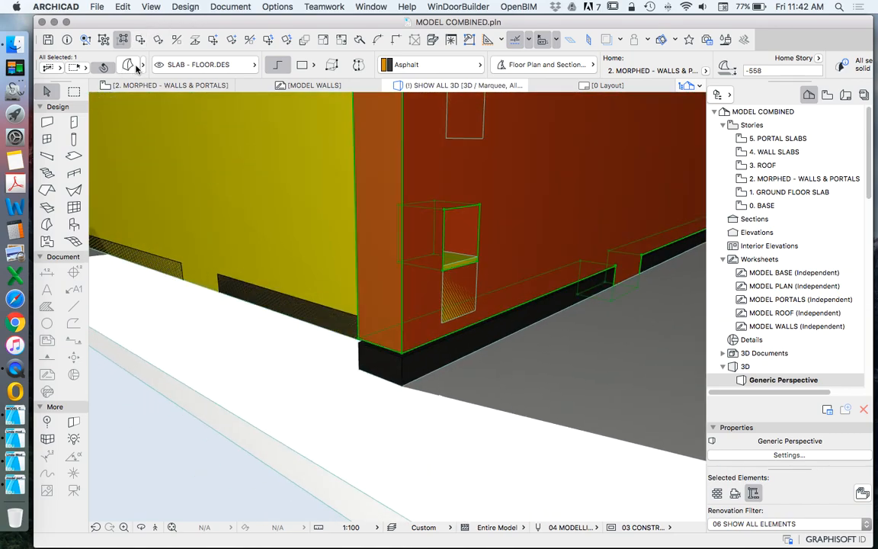
click(133, 67)
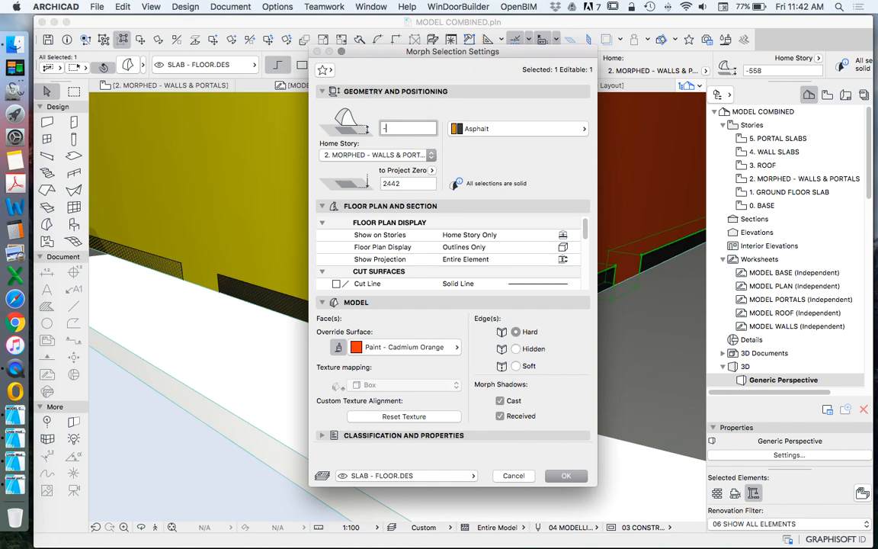
key(Return)
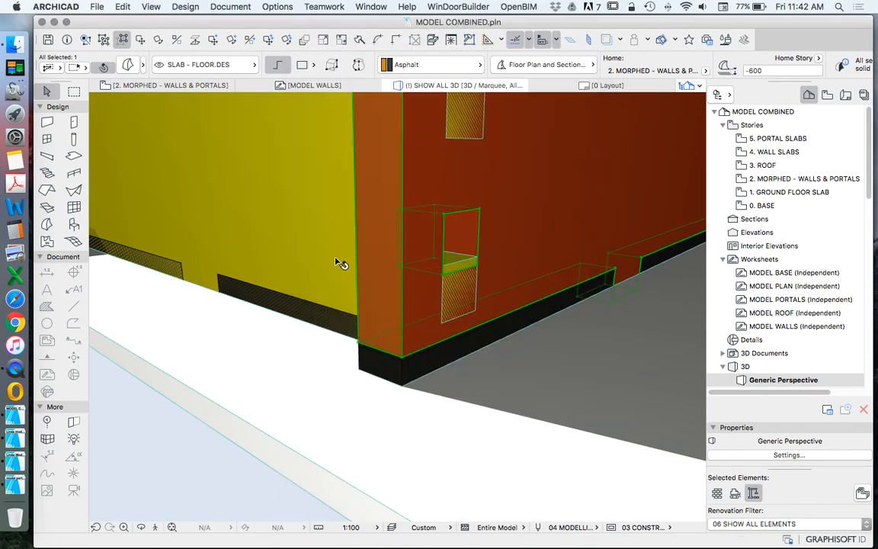
key(Escape)
Step: Set the elevation of the yellow wall morph adjoining the orange wall's outer corner to -600 relative to its home story
click(254, 106)
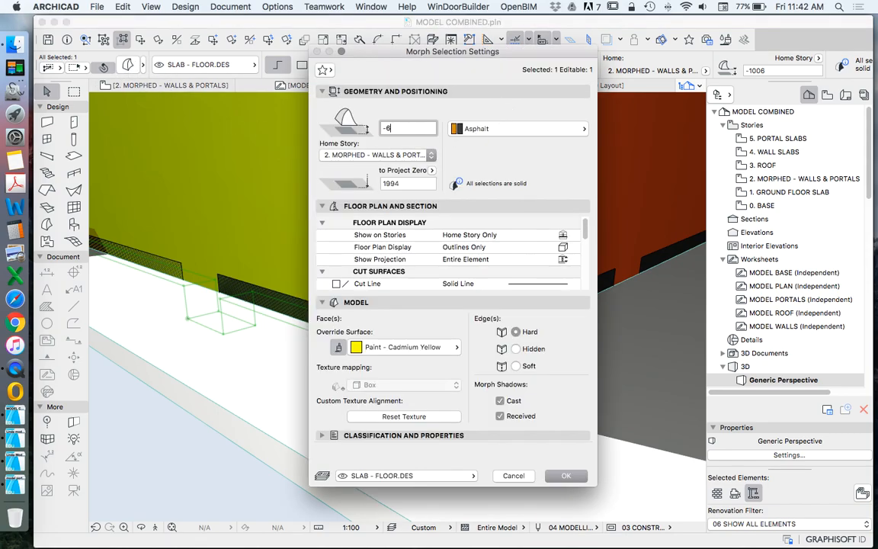
key(Return)
key(Escape)
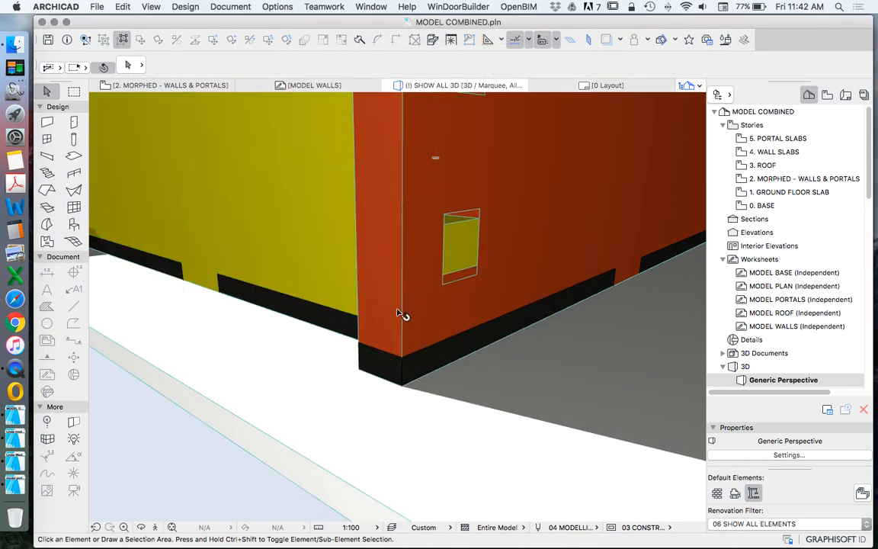
Step: Examine the orange and yellow walls' slotted corner and the base along the orange wall to the blue panel
click(336, 294)
shift+middle_drag(379, 284, 380, 263)
key(Escape)
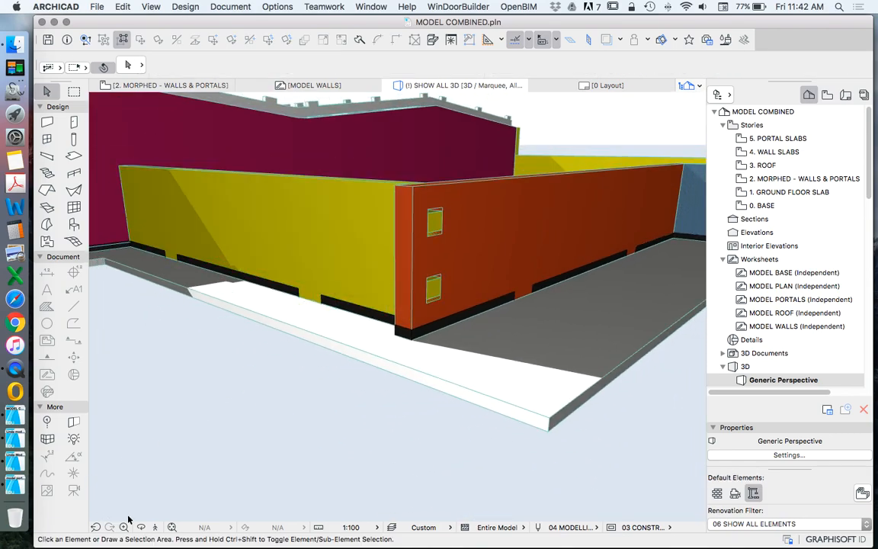
shift+middle_drag(432, 223, 687, 197)
shift+middle_drag(393, 230, 674, 208)
shift+middle_drag(623, 232, 581, 217)
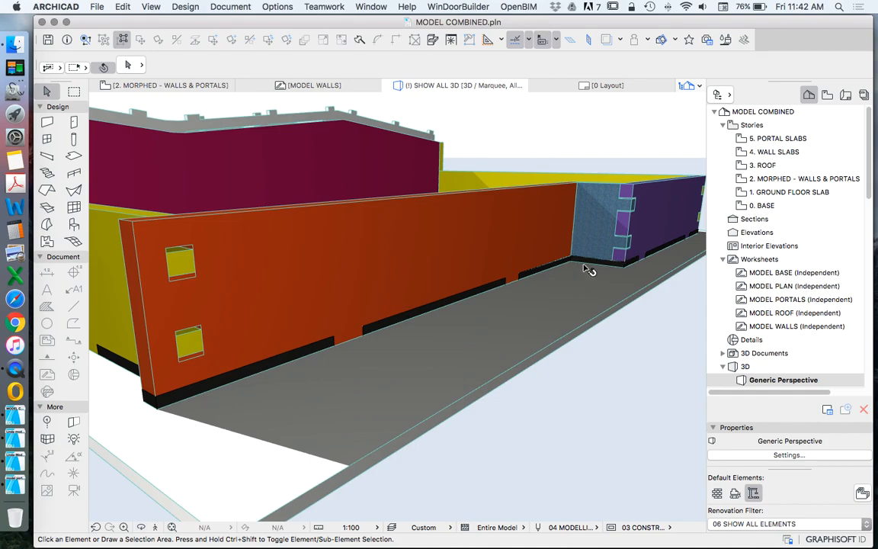
scroll(585, 267, down, 8)
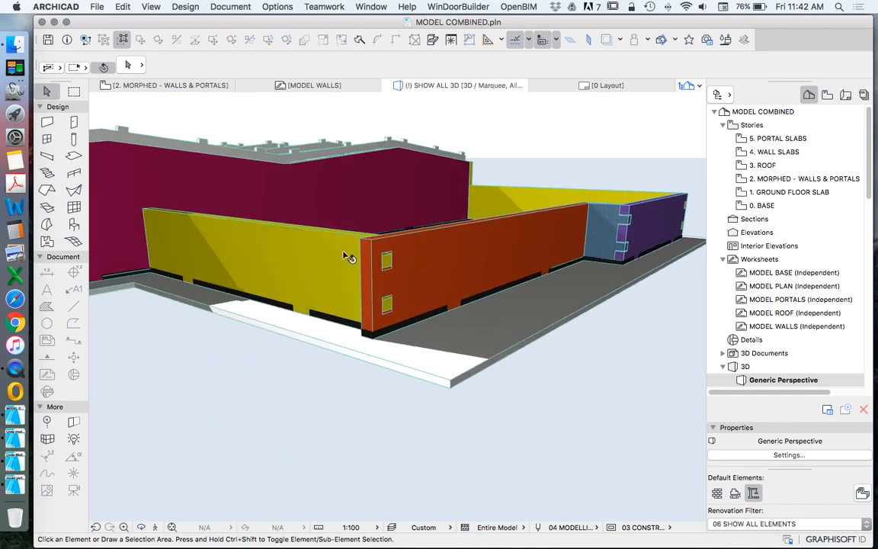
scroll(385, 259, up, 4)
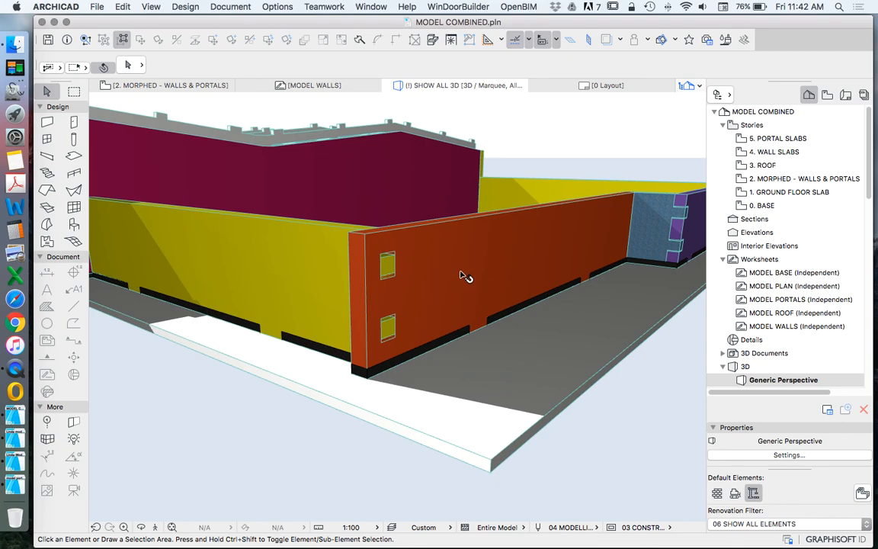
Step: Examine the yellow wall from its slotted orange corner to its junction with the magenta wall, including the base joints
scroll(464, 276, down, 10)
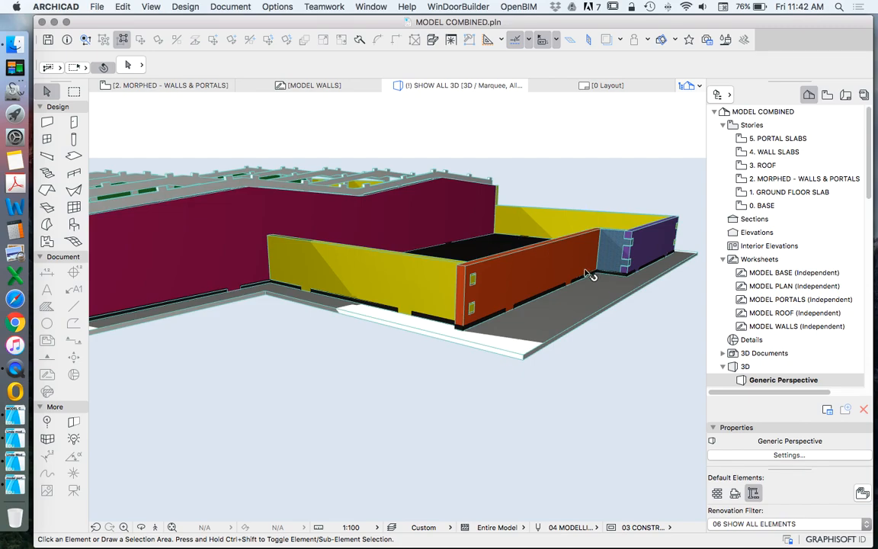
scroll(631, 277, down, 5)
scroll(497, 269, up, 5)
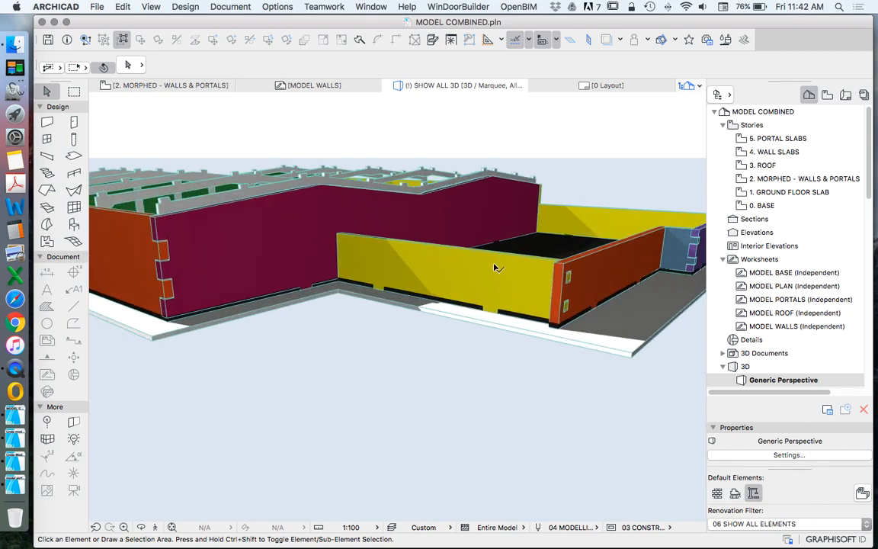
scroll(576, 296, up, 7)
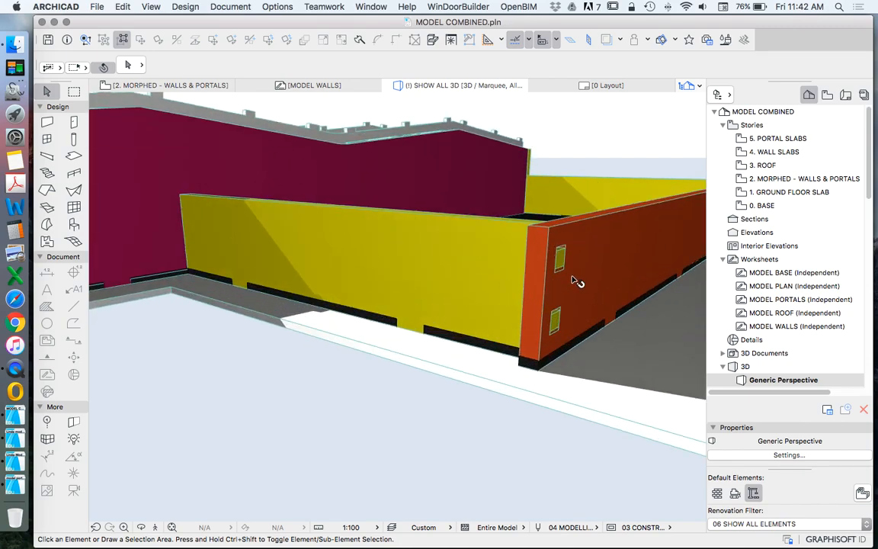
scroll(588, 230, down, 3)
drag(532, 291, 218, 261)
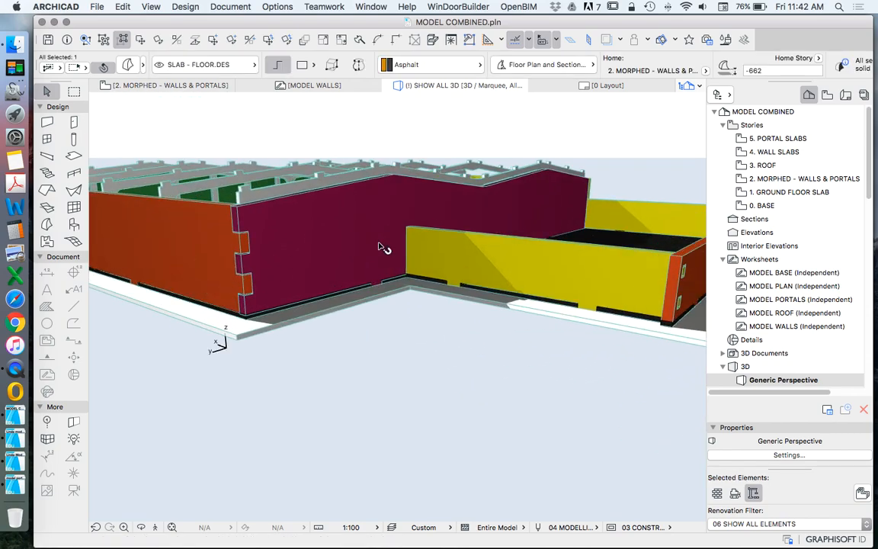
scroll(381, 247, up, 6)
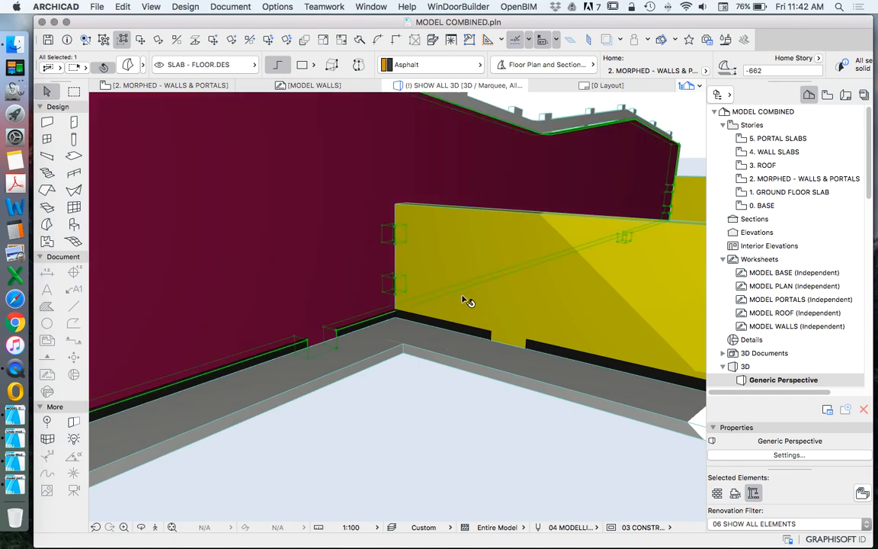
click(479, 273)
key(Escape)
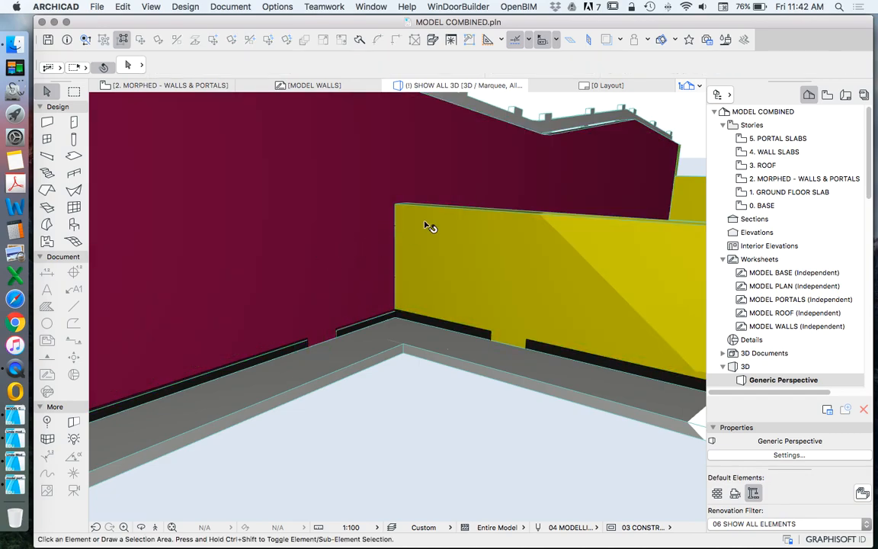
Step: Set the magenta wall morph's elevation relative to its home story to -600
click(456, 196)
scroll(517, 267, down, 5)
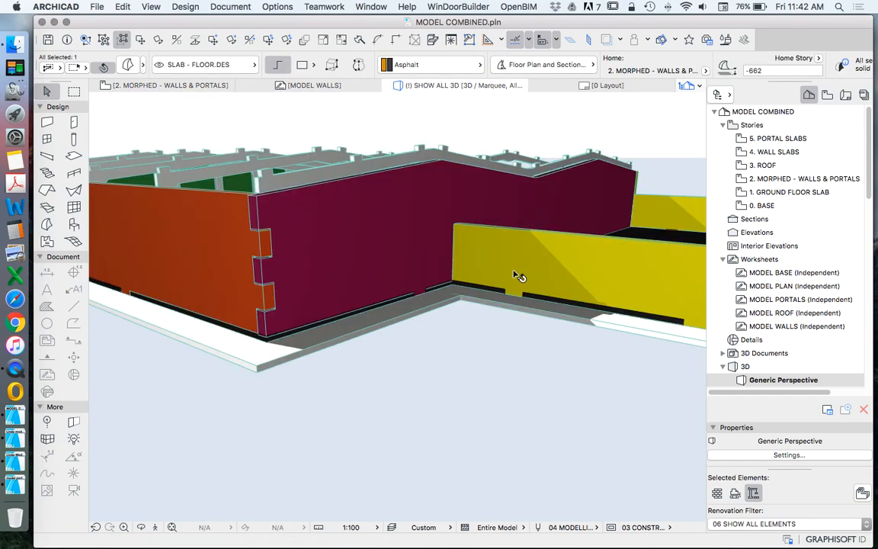
scroll(389, 276, up, 2)
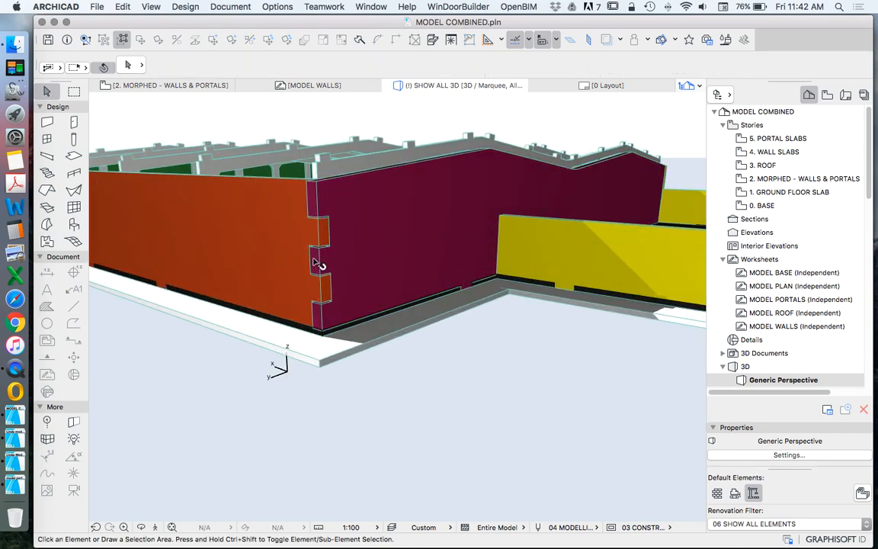
click(128, 65)
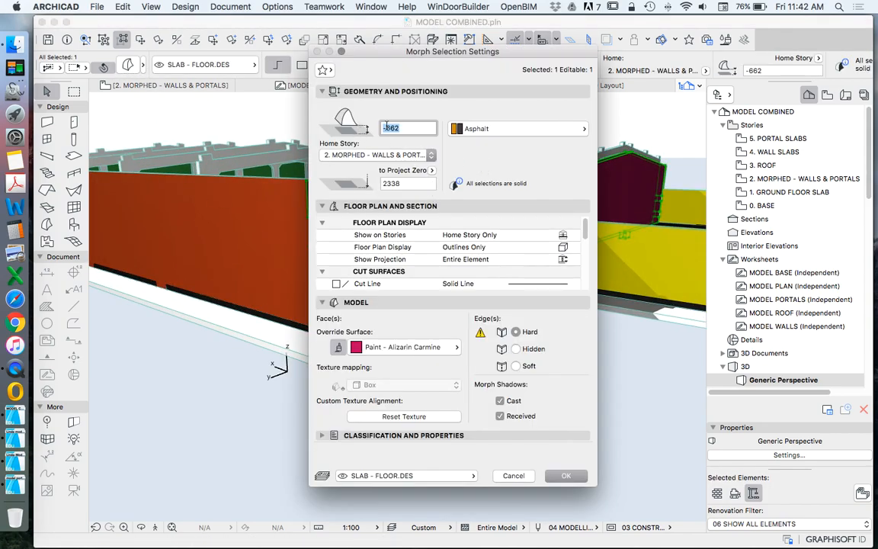
key(Return)
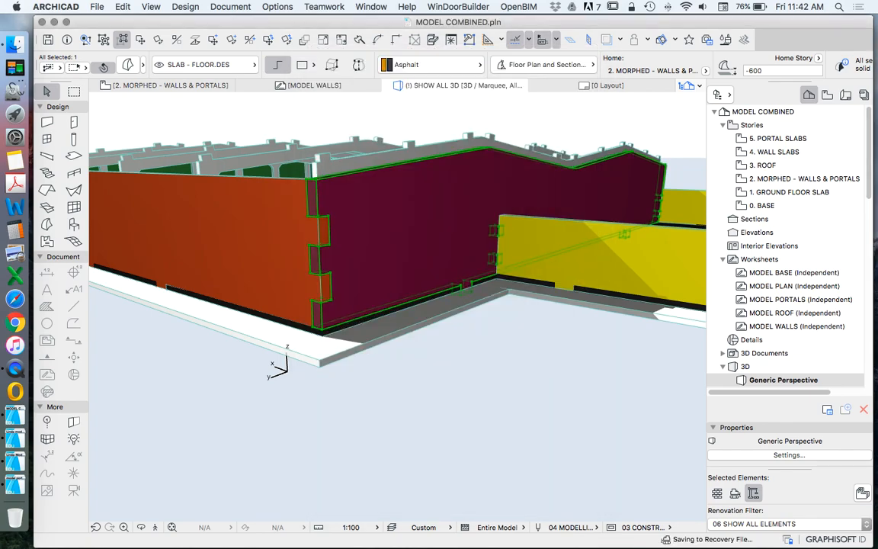
Step: Check the long orange wall's elevation and examine its notched corners with the magenta and green walls
click(269, 227)
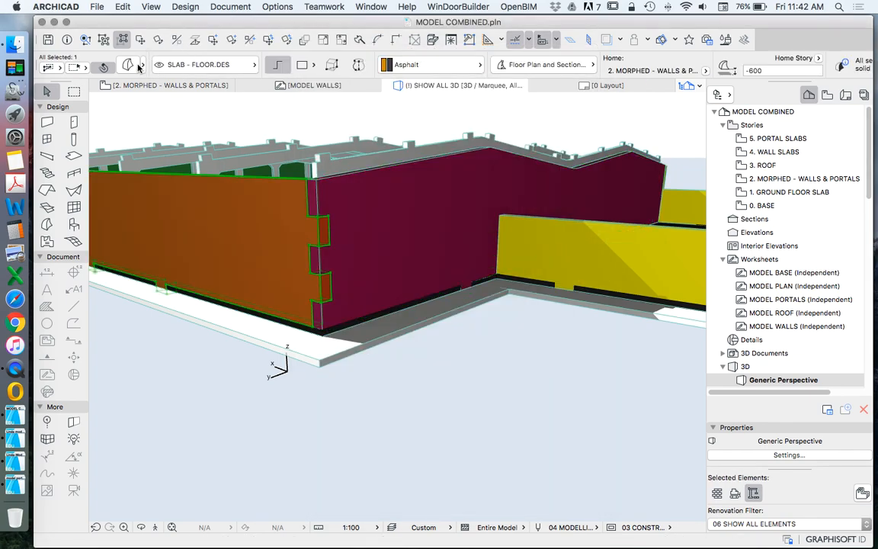
key(Escape)
key(Escape)
scroll(329, 305, up, 5)
scroll(545, 333, down, 10)
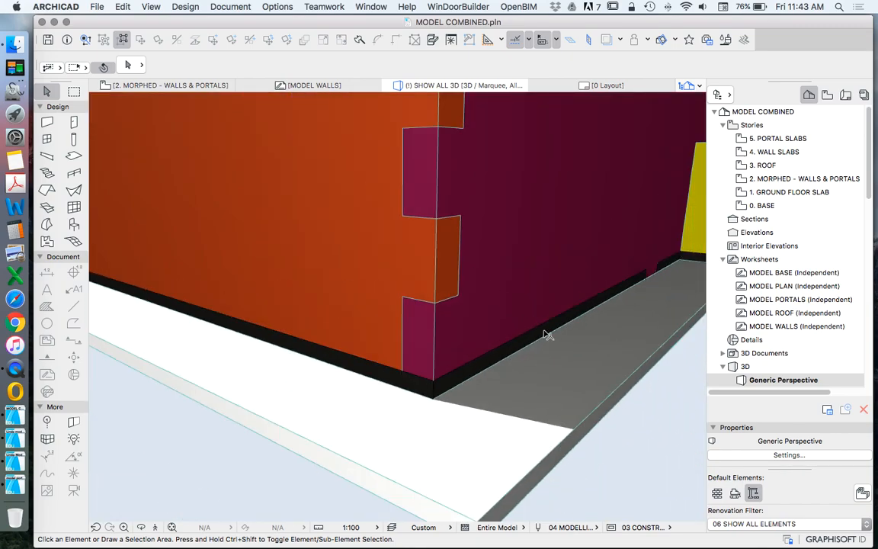
scroll(552, 371, down, 2)
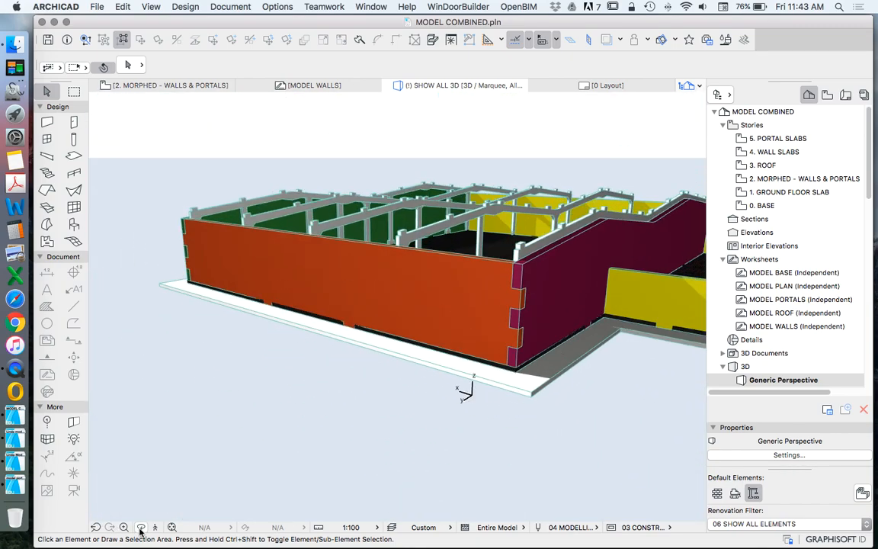
drag(171, 248, 596, 259)
scroll(595, 258, down, 5)
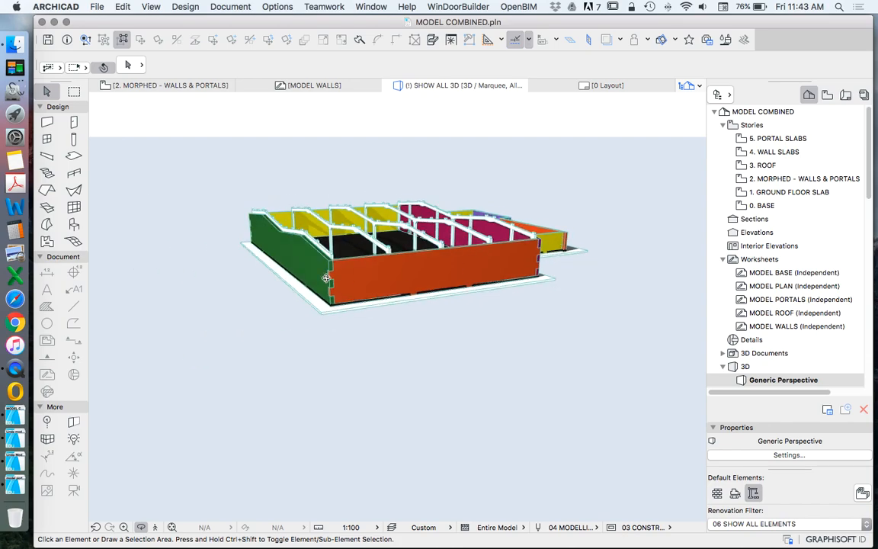
scroll(359, 277, up, 5)
scroll(320, 333, up, 8)
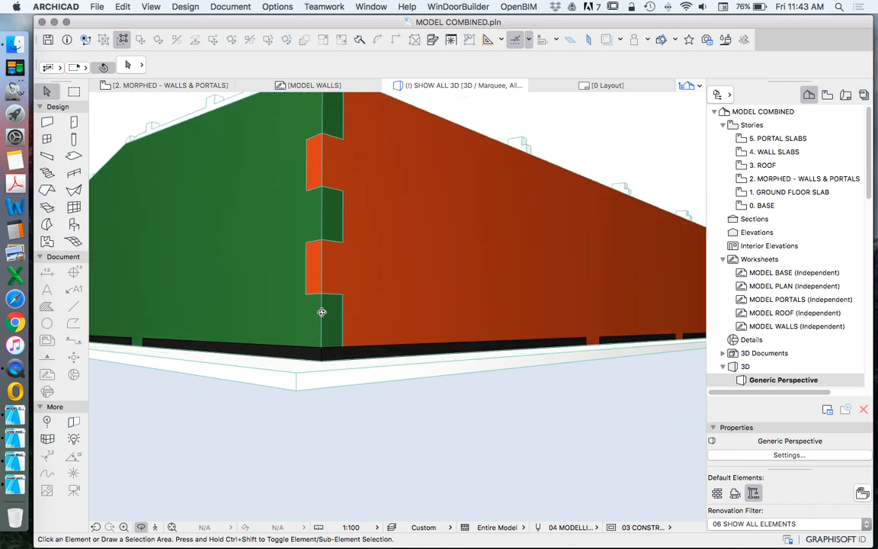
scroll(322, 331, down, 6)
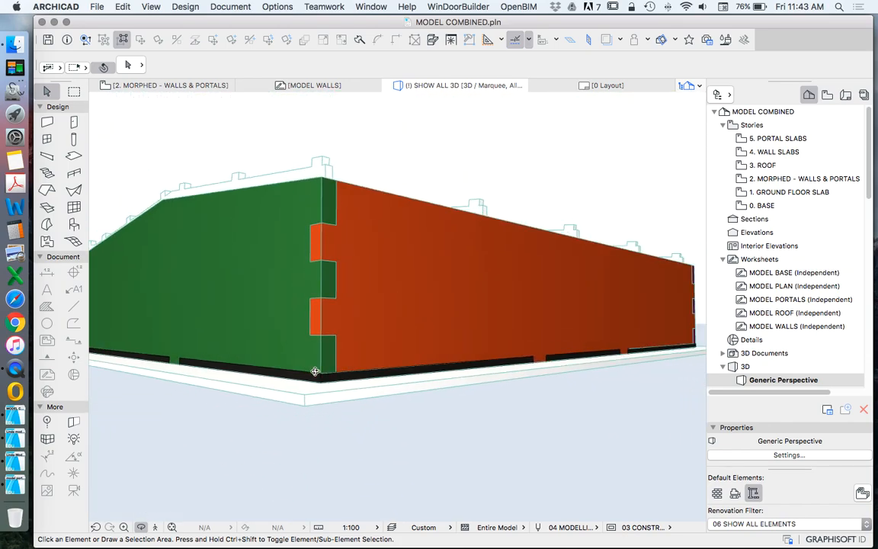
scroll(426, 307, down, 10)
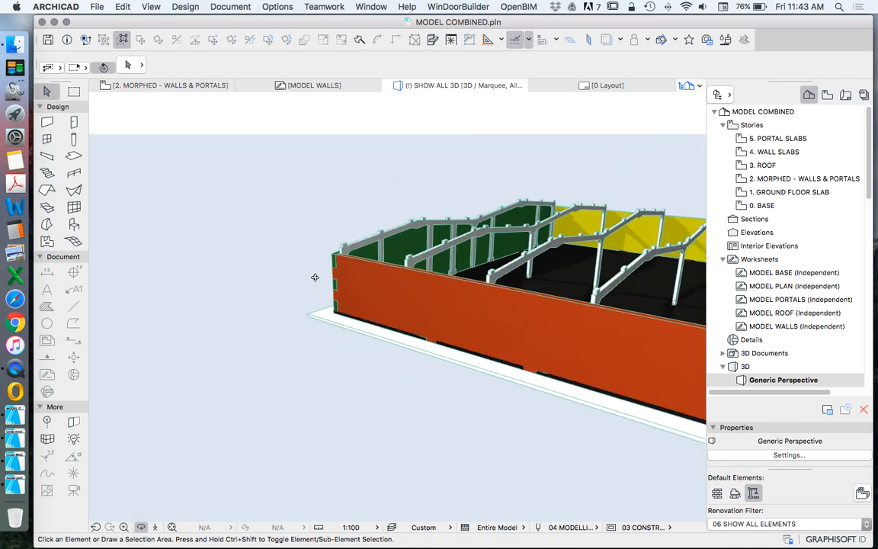
Step: Examine the joint between the magenta wall and the adjoining yellow wall from both outside and inside the building
scroll(369, 296, up, 10)
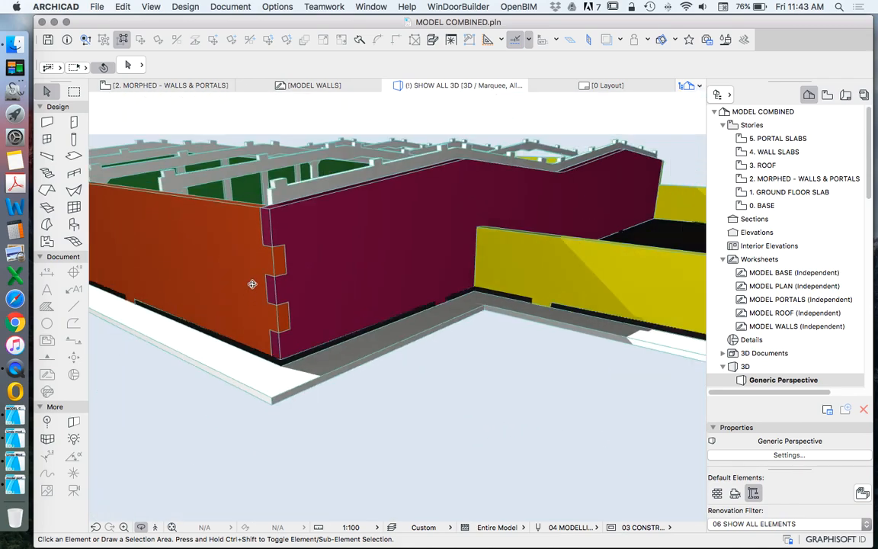
scroll(424, 263, up, 5)
scroll(421, 320, down, 4)
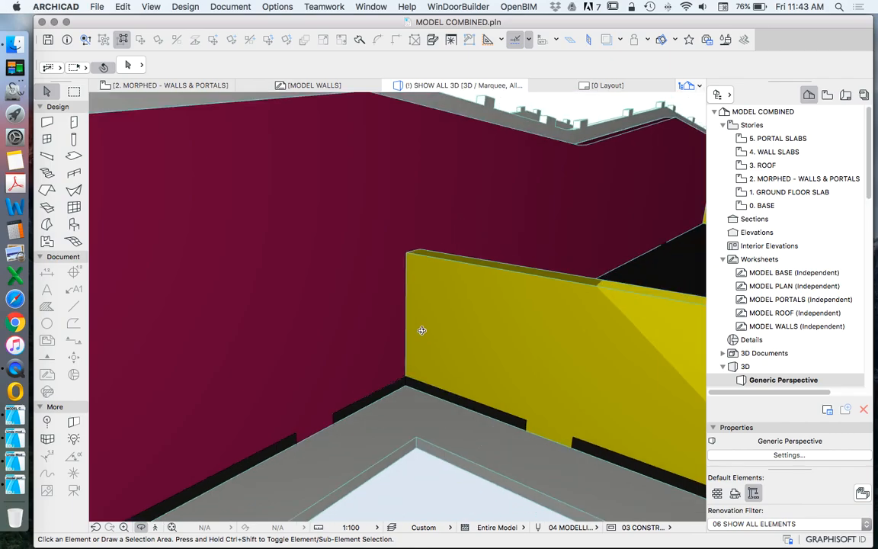
drag(398, 330, 528, 308)
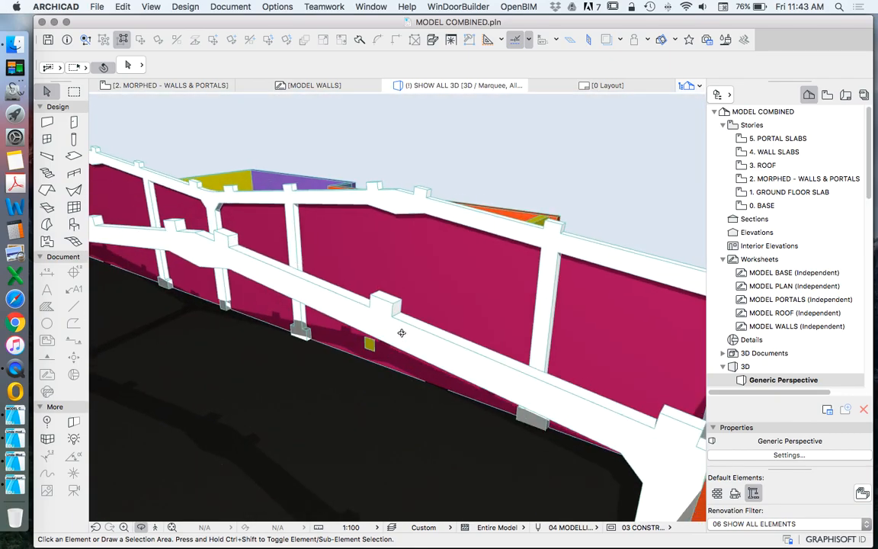
scroll(373, 347, up, 5)
scroll(373, 347, up, 3)
scroll(298, 324, down, 10)
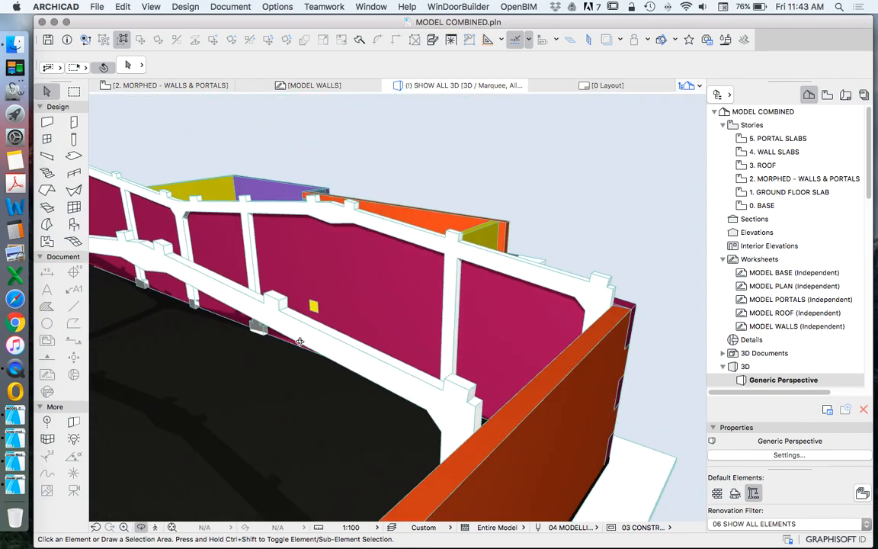
drag(298, 324, 226, 318)
scroll(362, 323, up, 8)
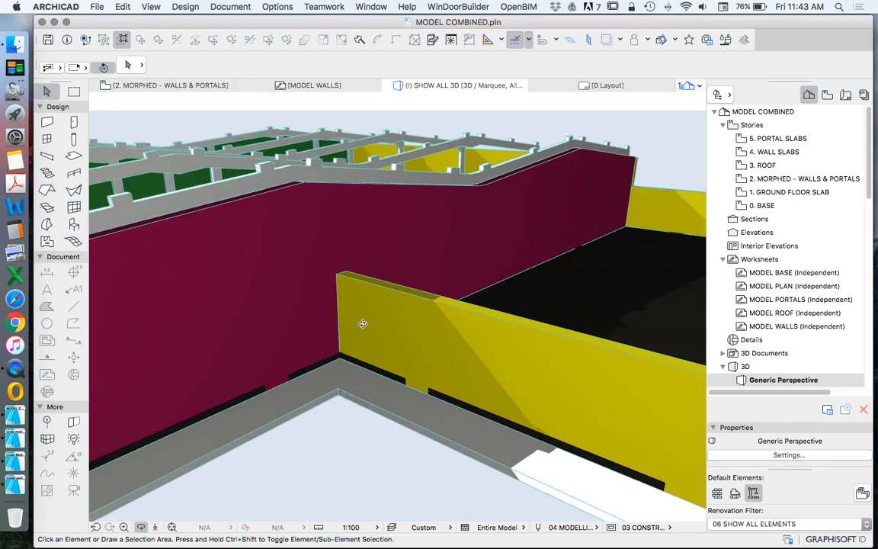
Step: Switch the 3D view to wireframe and inspect the yellow wall's tabs where it joins the magenta wall
click(160, 5)
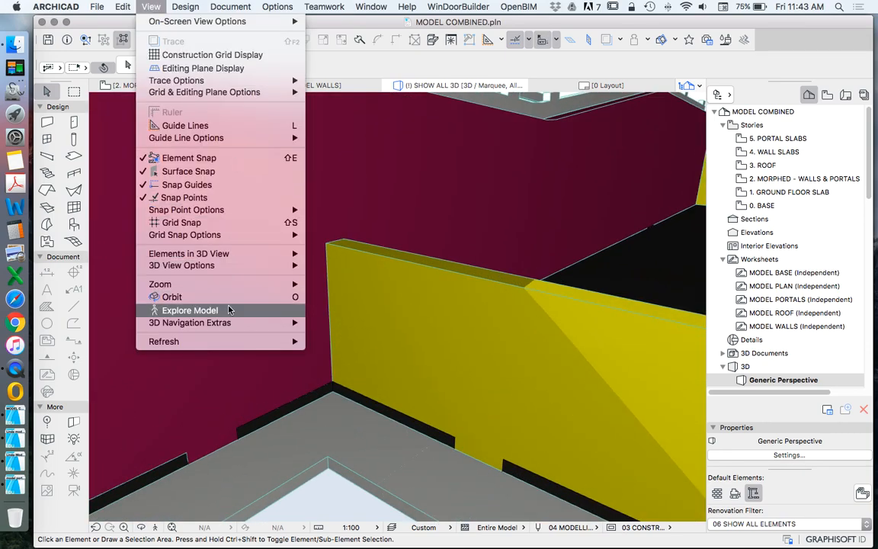
mouse_move(240, 271)
click(339, 496)
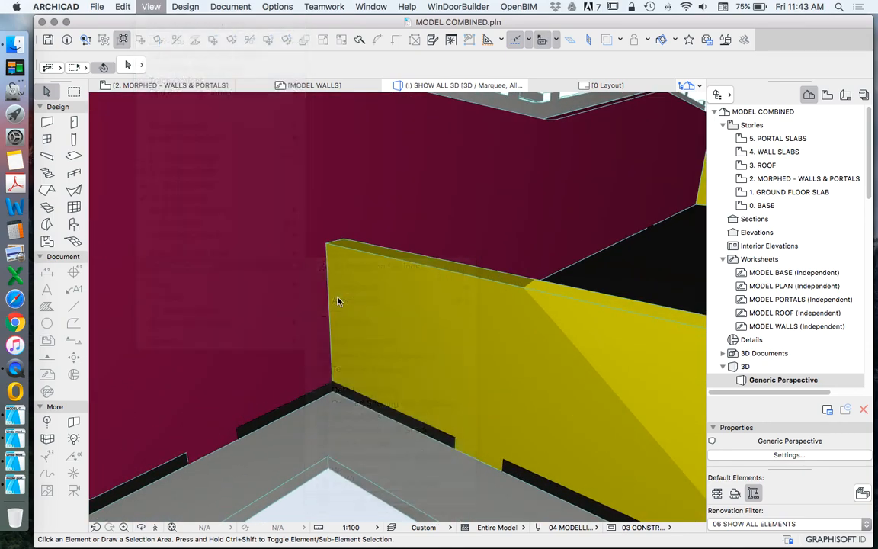
scroll(329, 284, up, 4)
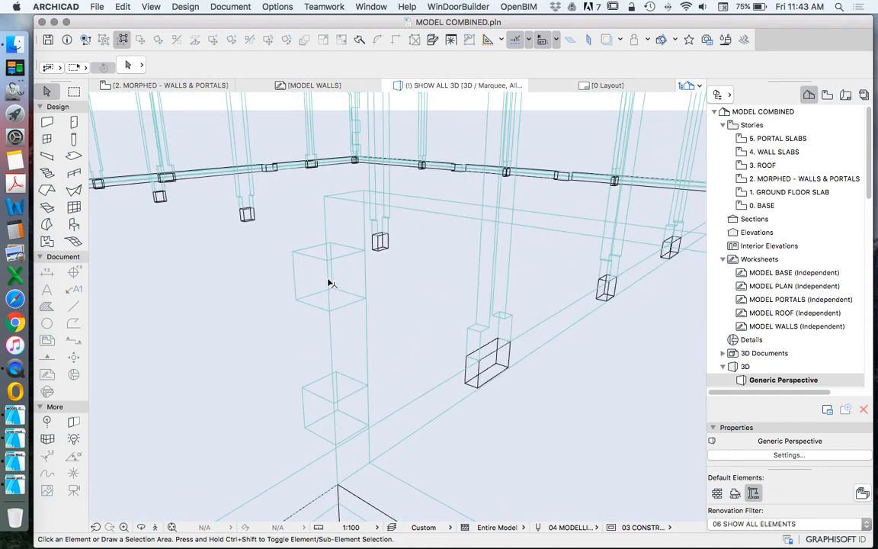
scroll(324, 403, up, 3)
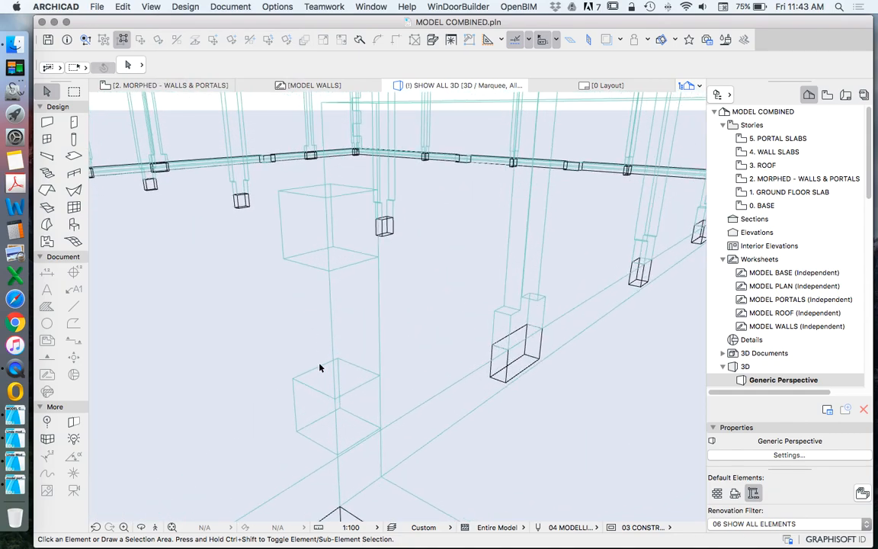
scroll(330, 425, down, 5)
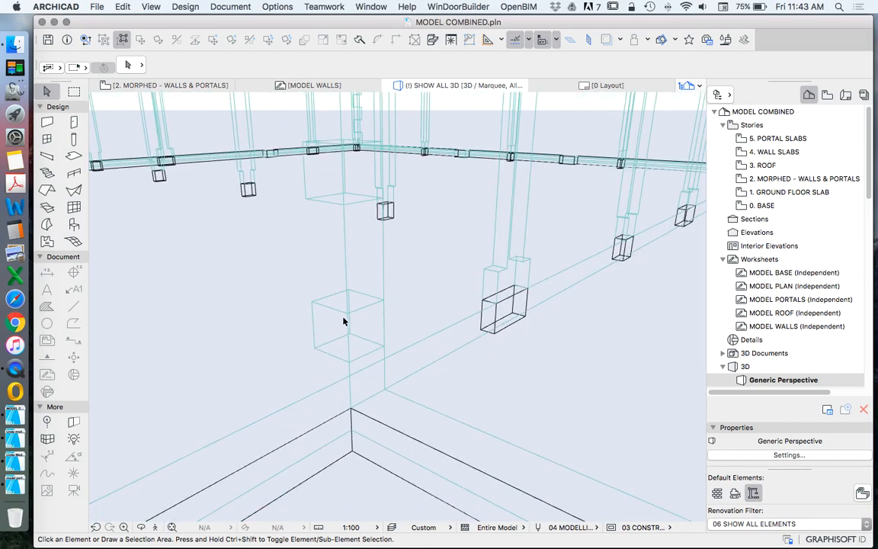
scroll(323, 253, down, 6)
Step: Examine in wireframe how the yellow wall's tabs line up with the orange wall's slots at the outer corner
middle_drag(611, 320, 514, 308)
scroll(423, 275, up, 4)
scroll(421, 274, up, 3)
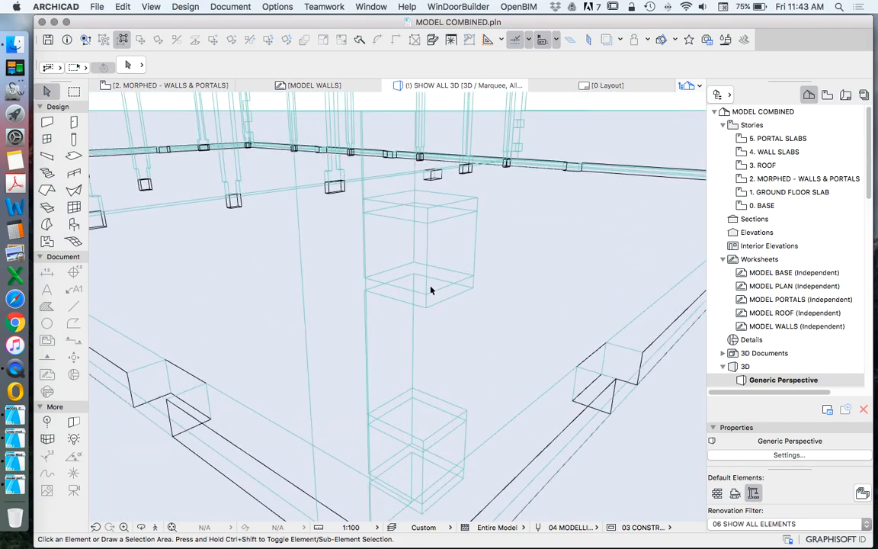
scroll(430, 291, down, 6)
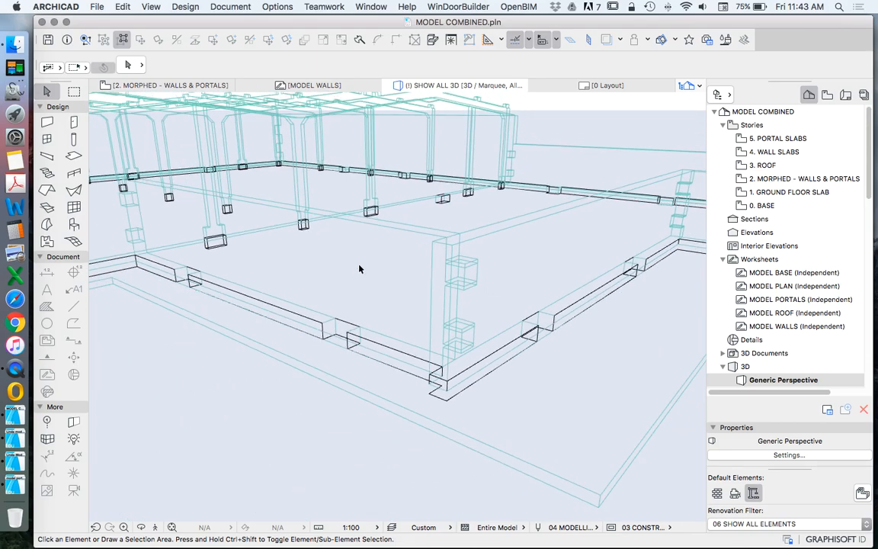
drag(141, 526, 598, 360)
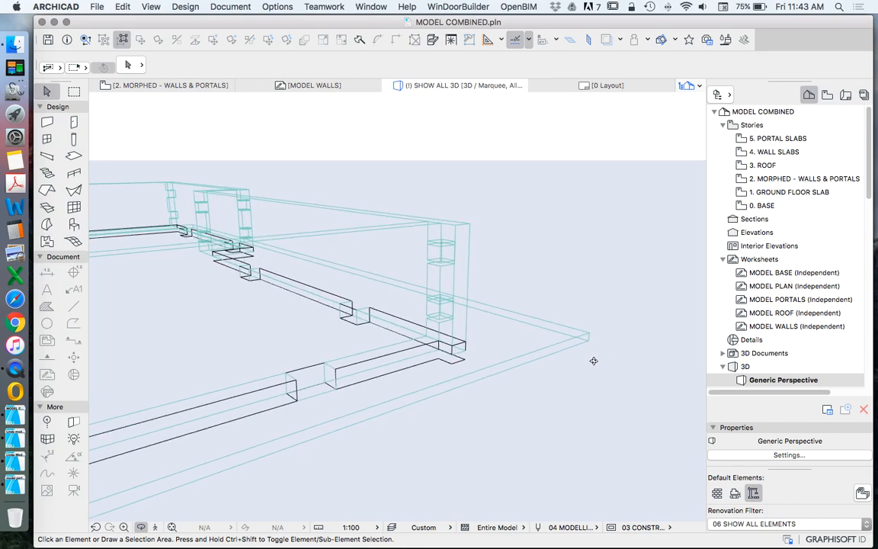
scroll(429, 240, up, 5)
drag(396, 306, 495, 273)
drag(385, 196, 383, 174)
key(Escape)
mouse_move(400, 136)
mouse_down()
mouse_move(504, 252)
mouse_move(501, 246)
mouse_up()
click(410, 144)
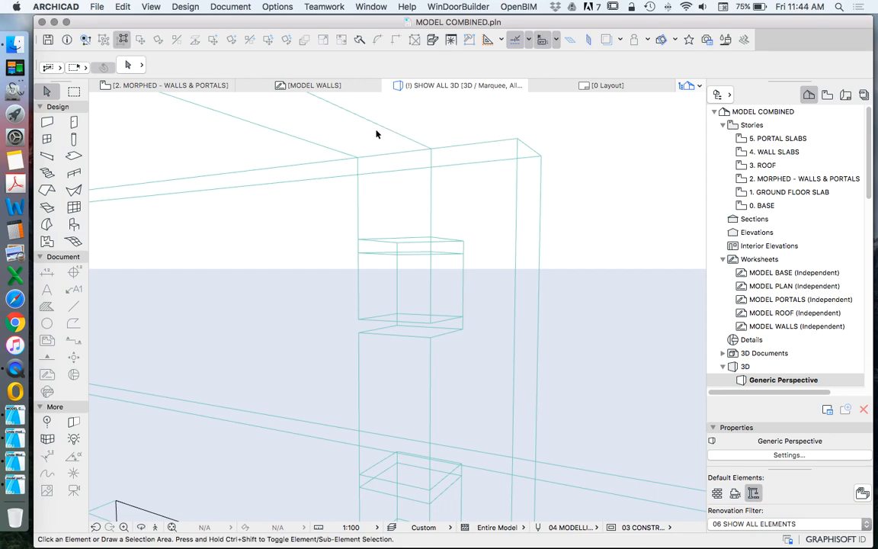
click(431, 148)
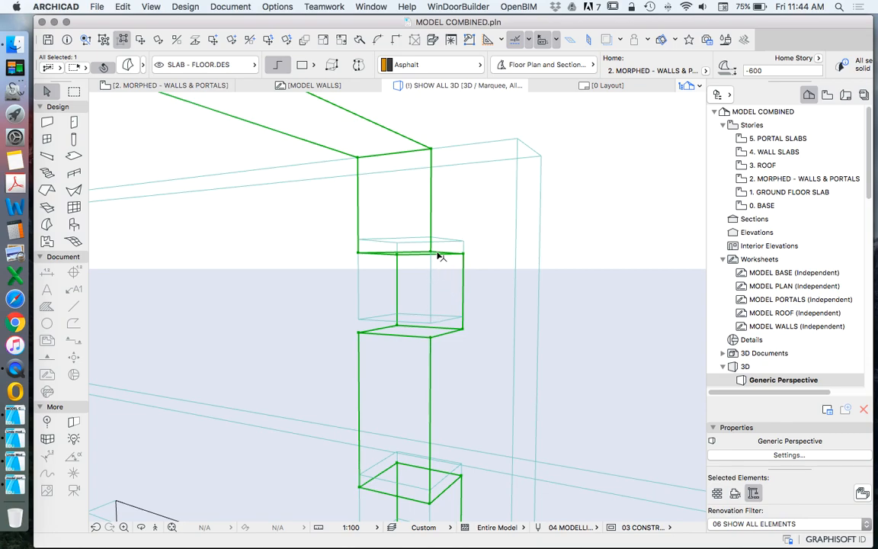
click(463, 254)
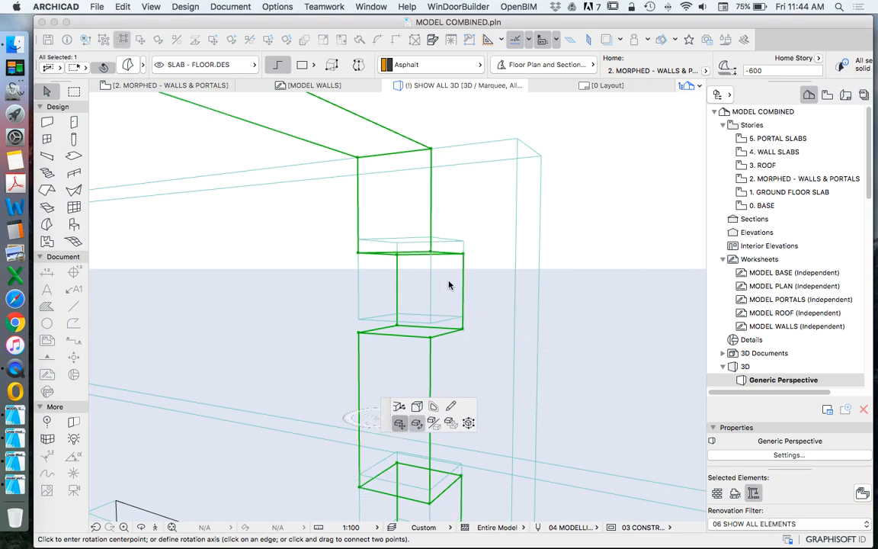
click(463, 252)
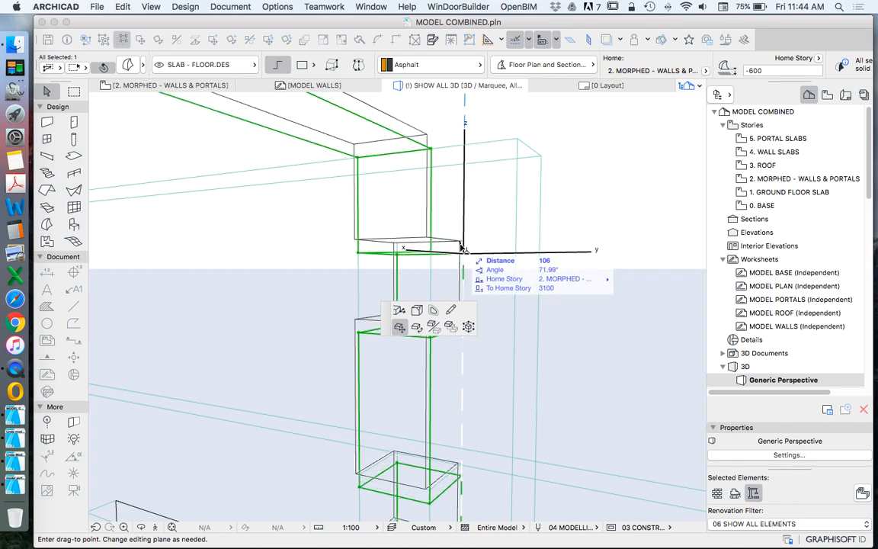
key(Escape)
key(Escape)
Step: Clear the wall selection and examine the portals, walls and base notches in wireframe from several sides of the building
scroll(383, 271, down, 5)
click(341, 244)
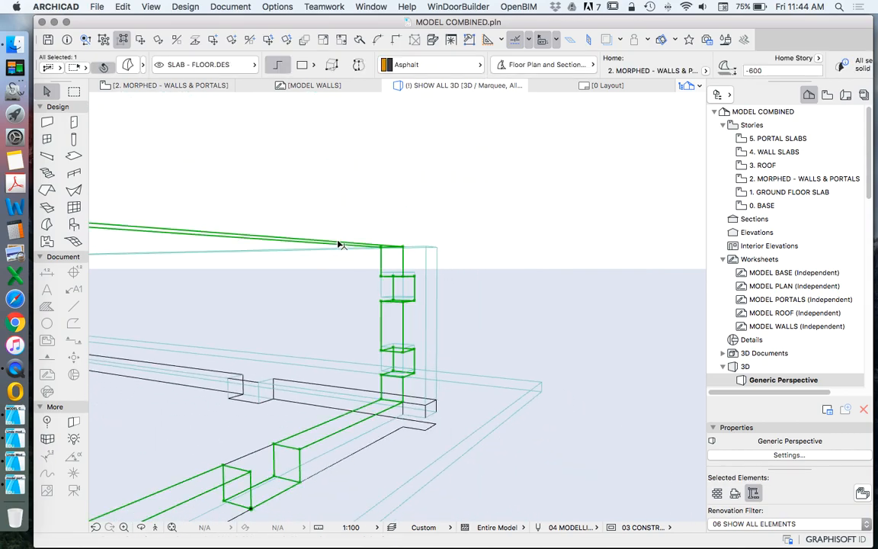
click(334, 337)
scroll(392, 271, down, 10)
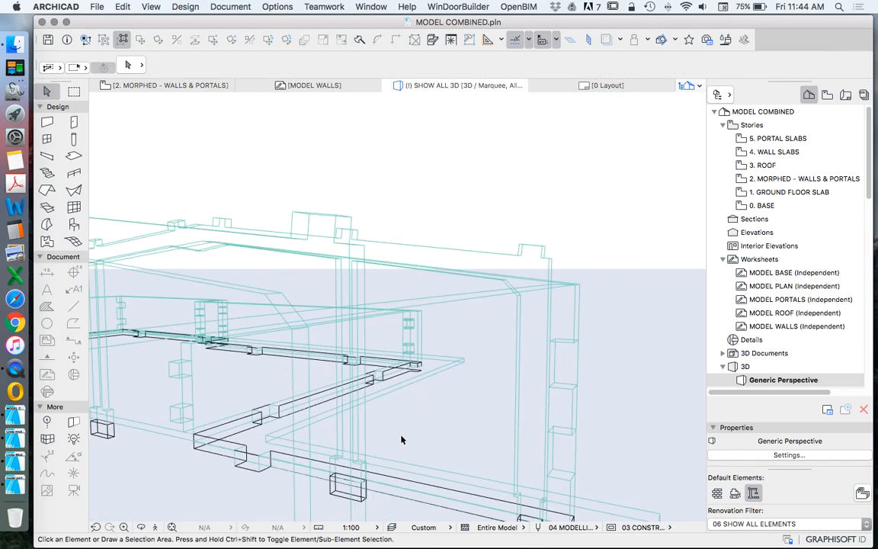
shift+middle_drag(493, 369, 319, 392)
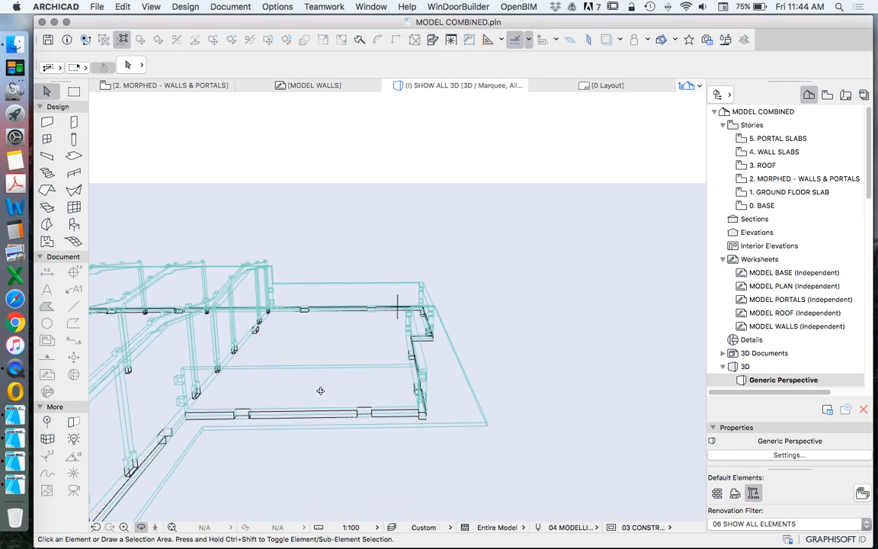
shift+middle_drag(395, 378, 328, 354)
scroll(473, 297, up, 10)
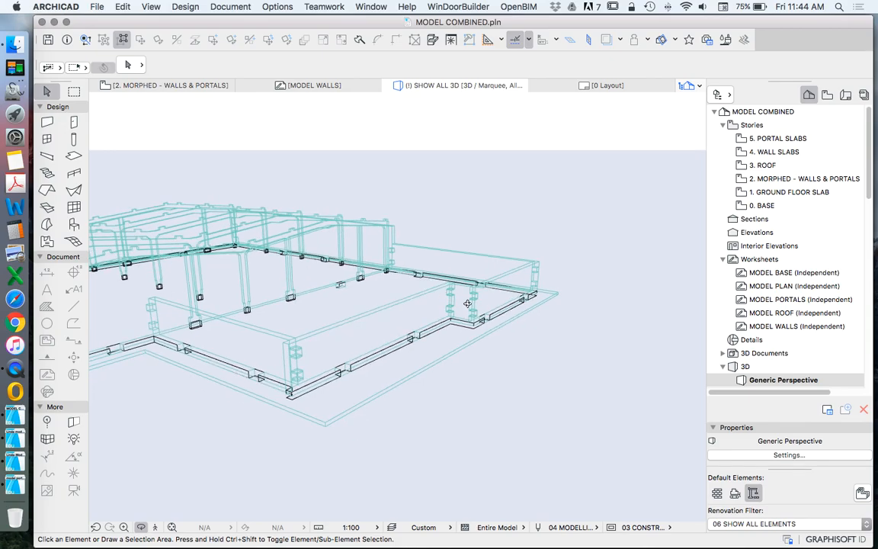
Step: Inspect the short recessed wall's tabs and slots up close in wireframe at the stepped corner
shift+middle_drag(489, 302, 449, 266)
shift+middle_drag(428, 212, 440, 233)
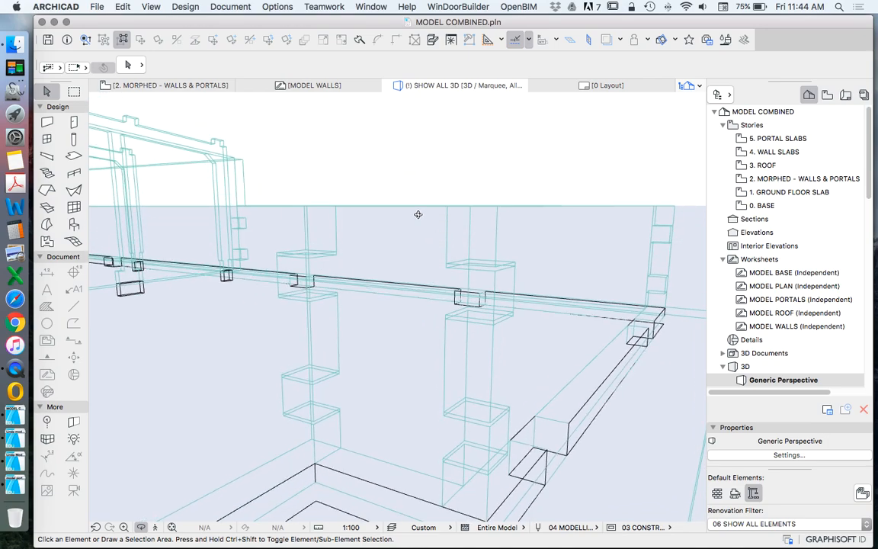
click(413, 207)
shift+middle_drag(403, 280, 387, 273)
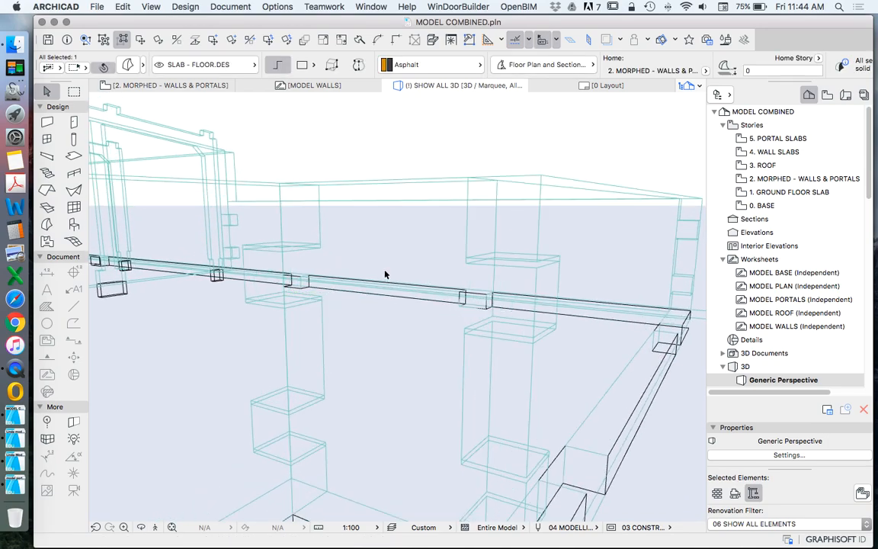
shift+middle_drag(284, 259, 493, 352)
Step: Set the 3D style to Detailed Shading and bring the outer corner between the yellow and orange walls into view
click(150, 6)
mouse_move(236, 241)
mouse_move(240, 266)
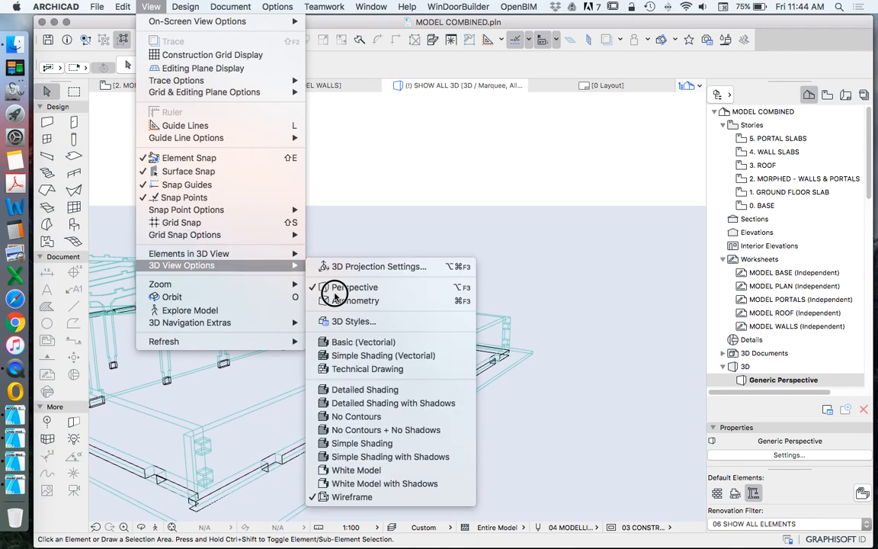
click(399, 390)
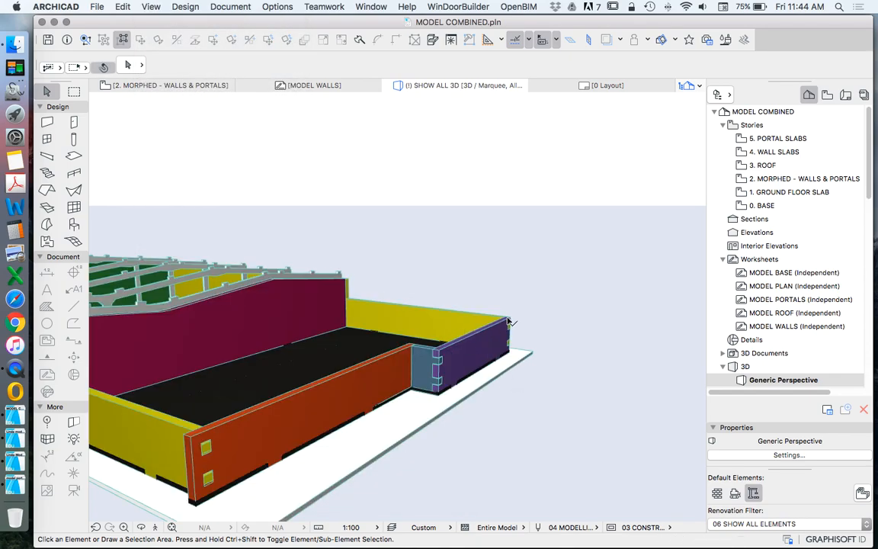
scroll(509, 321, down, 5)
scroll(367, 410, up, 10)
scroll(380, 365, down, 7)
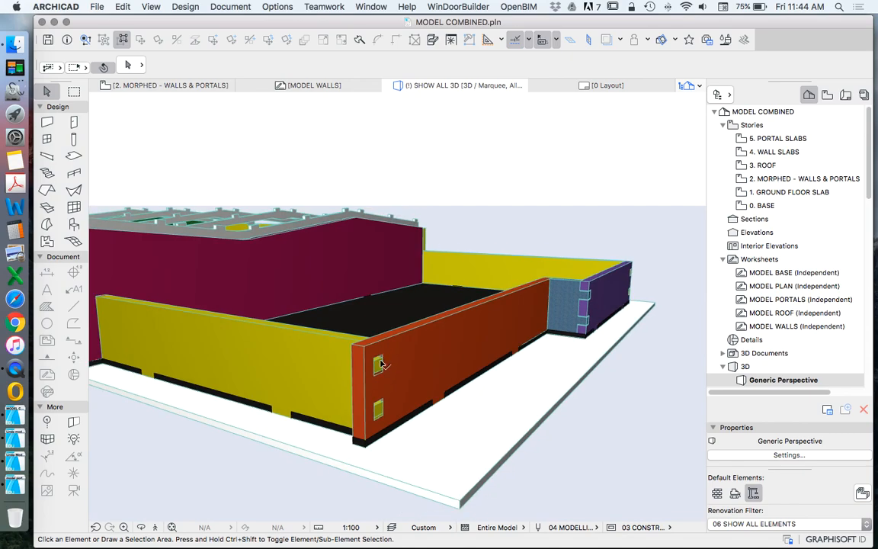
Step: Check the elevations of the yellow and orange corner walls and compare the yellow tabs with the orange wall's slots
click(331, 340)
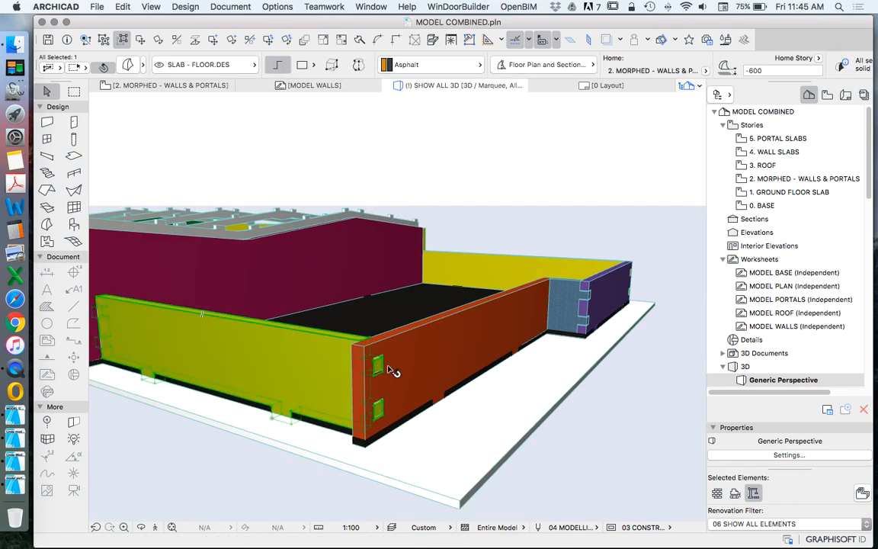
click(444, 323)
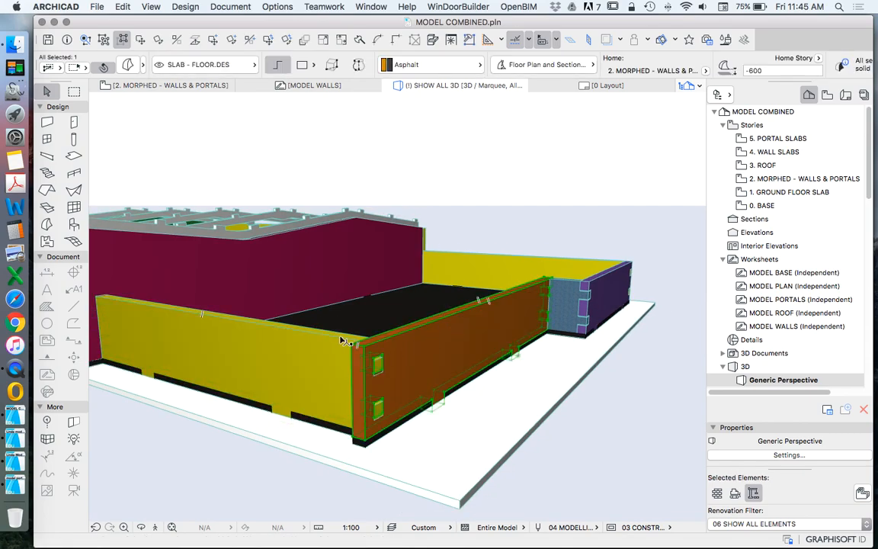
scroll(341, 340, up, 5)
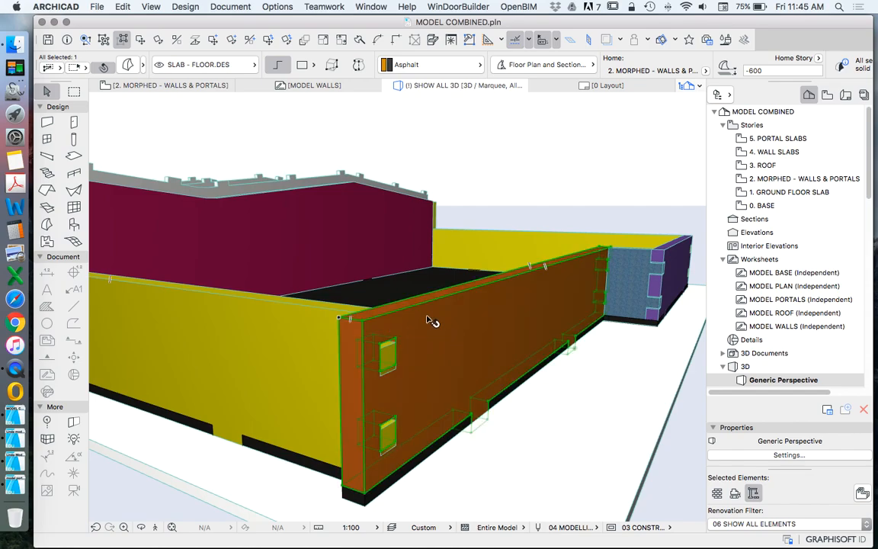
scroll(453, 328, down, 2)
scroll(393, 374, up, 5)
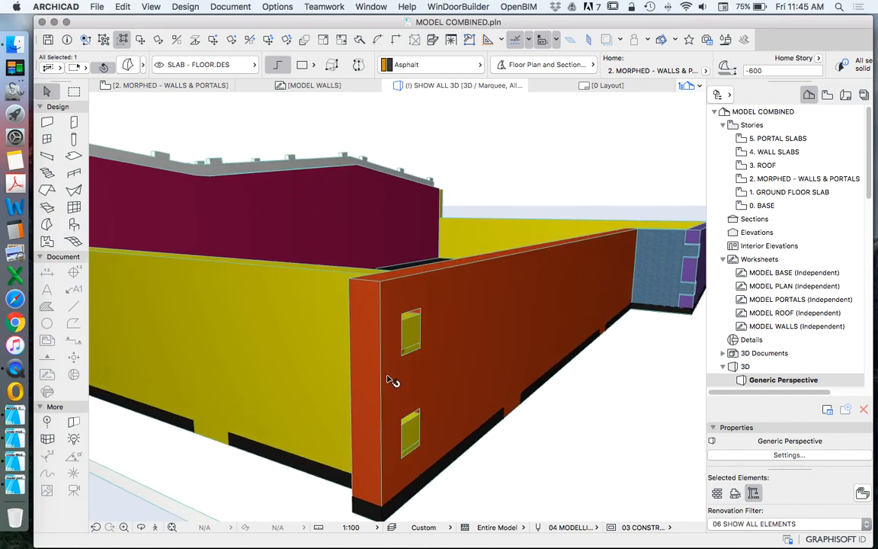
key(Escape)
click(324, 274)
click(418, 290)
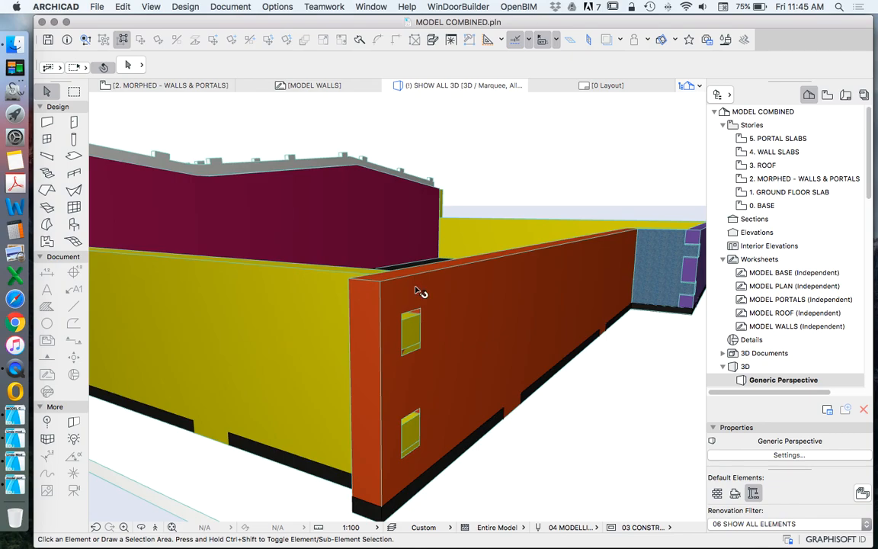
Step: Compare the elevations of the short blue wall and the yellow corner wall, and view the whole assembled building
click(667, 232)
scroll(393, 293, down, 5)
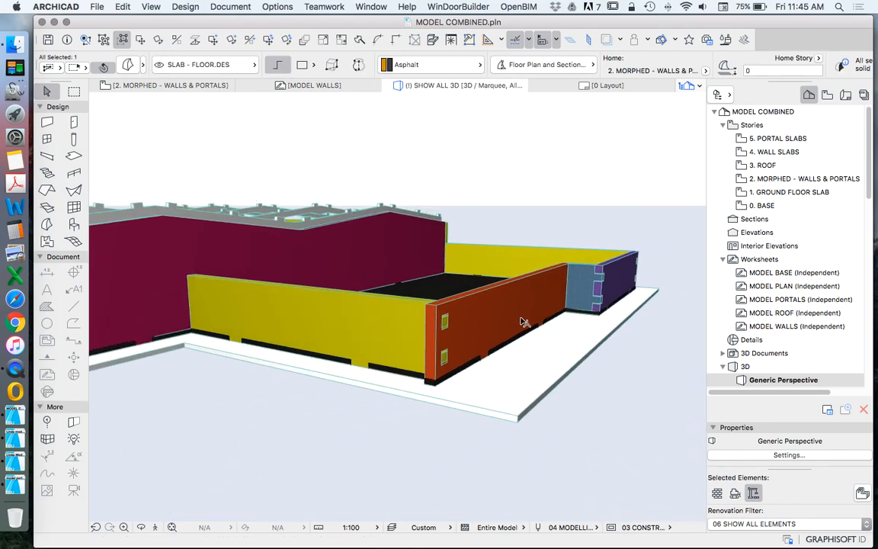
key(Tab)
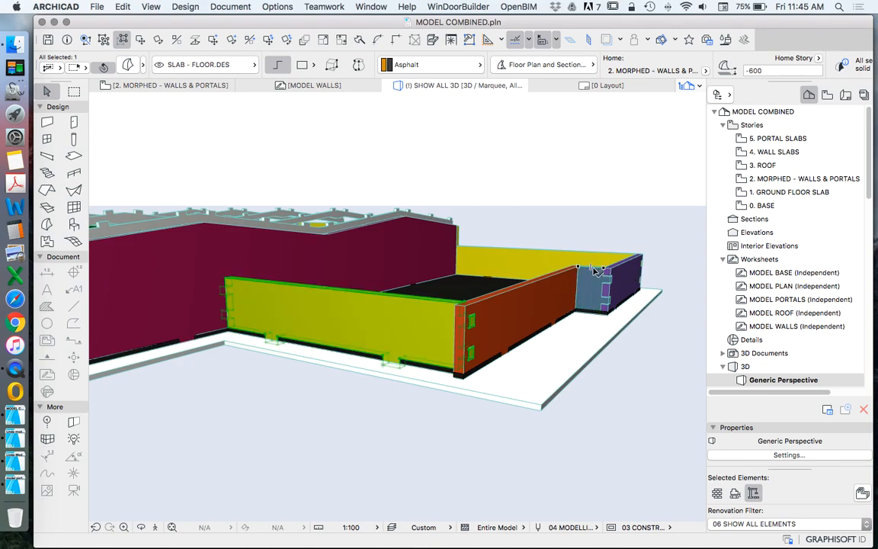
key(Escape)
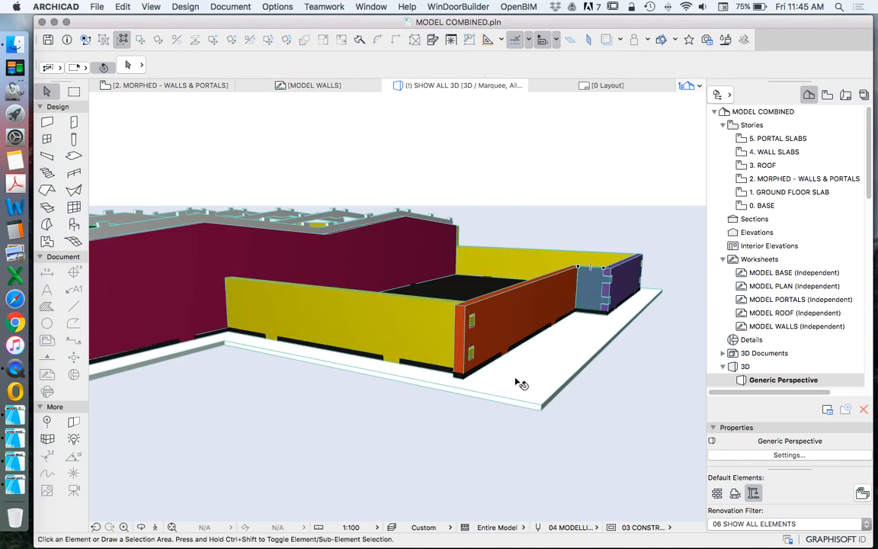
drag(511, 386, 490, 352)
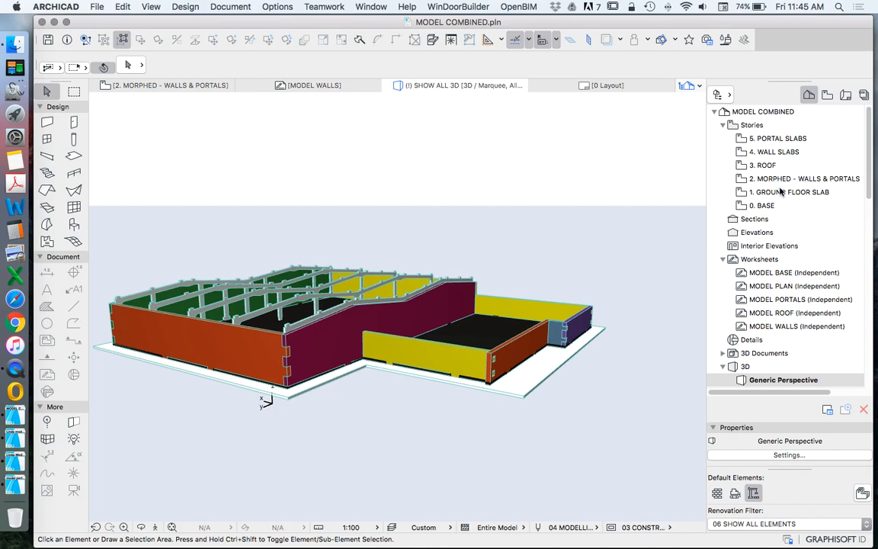
Step: Open the MODEL WALLS worksheet and look over the flat wall pieces around walls A4, A5, A6 and A7
scroll(755, 337, down, 1)
double_click(764, 323)
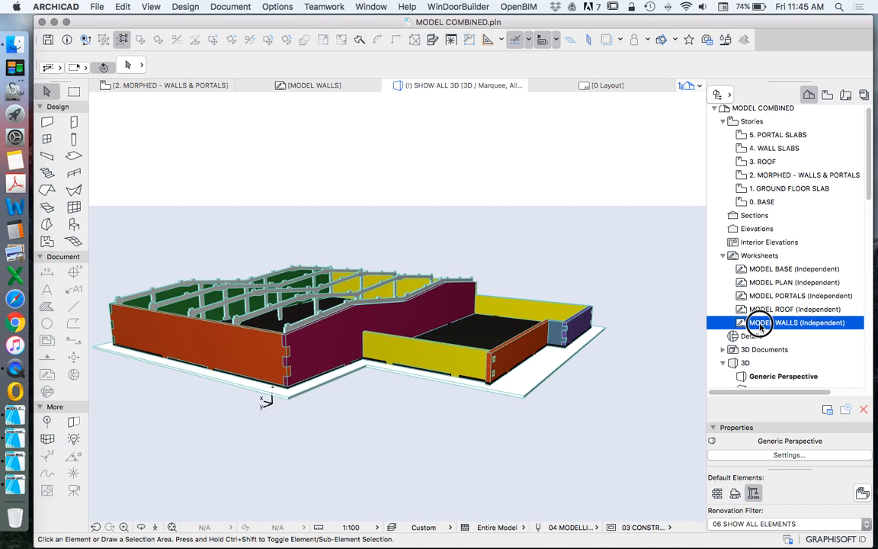
scroll(372, 242, up, 5)
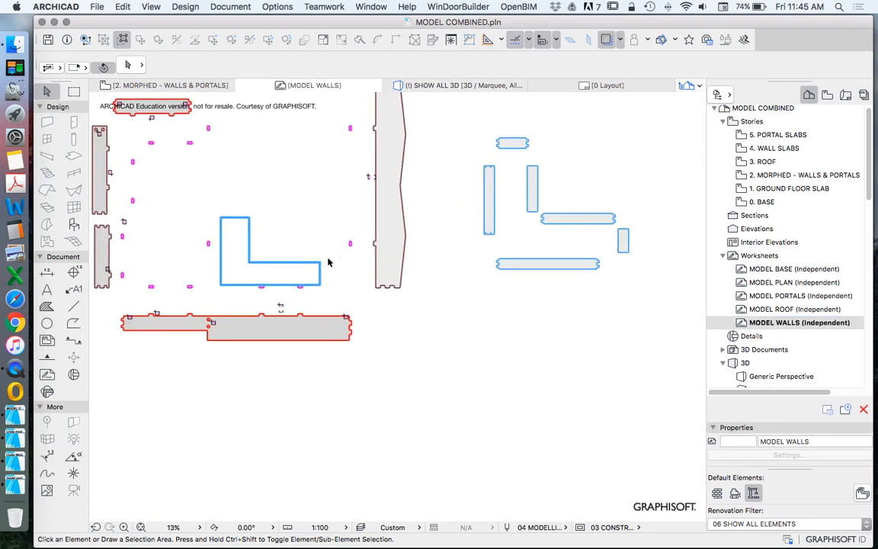
scroll(294, 212, down, 3)
scroll(368, 249, up, 2)
scroll(440, 277, up, 3)
scroll(440, 278, up, 2)
scroll(379, 259, up, 1)
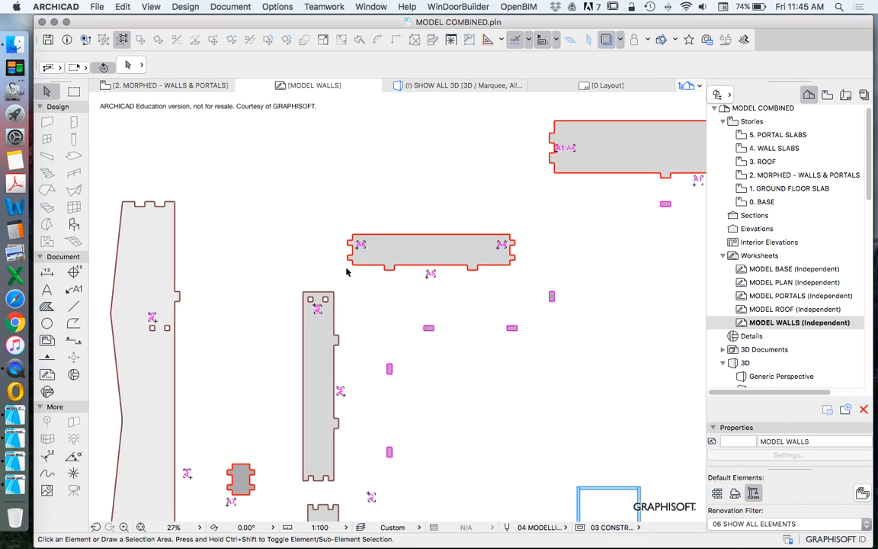
scroll(368, 262, down, 3)
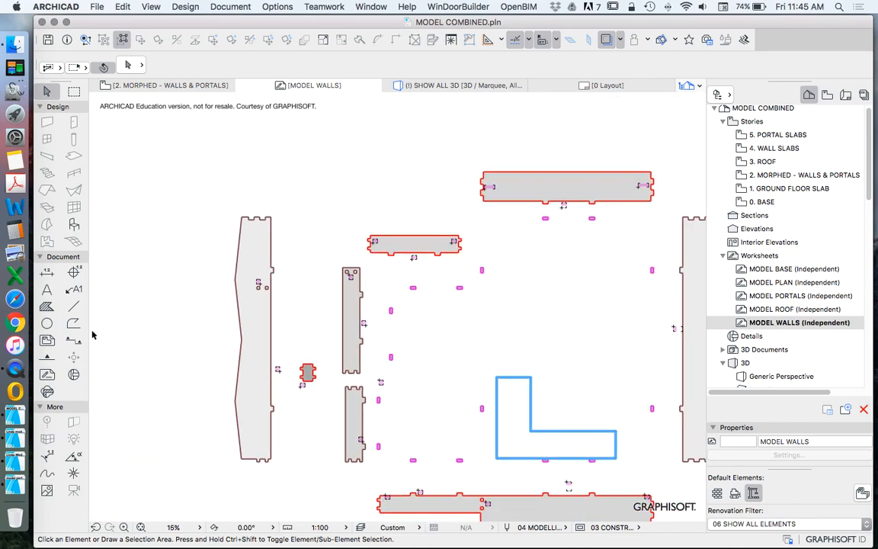
Step: Draw a dashed circle around the corner where walls A5 and A6 meet
click(47, 323)
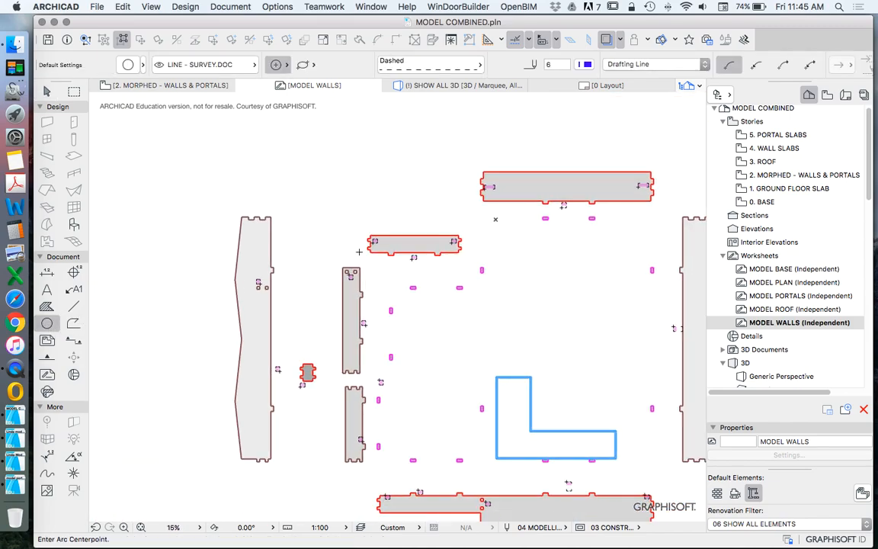
click(358, 251)
scroll(330, 386, up, 3)
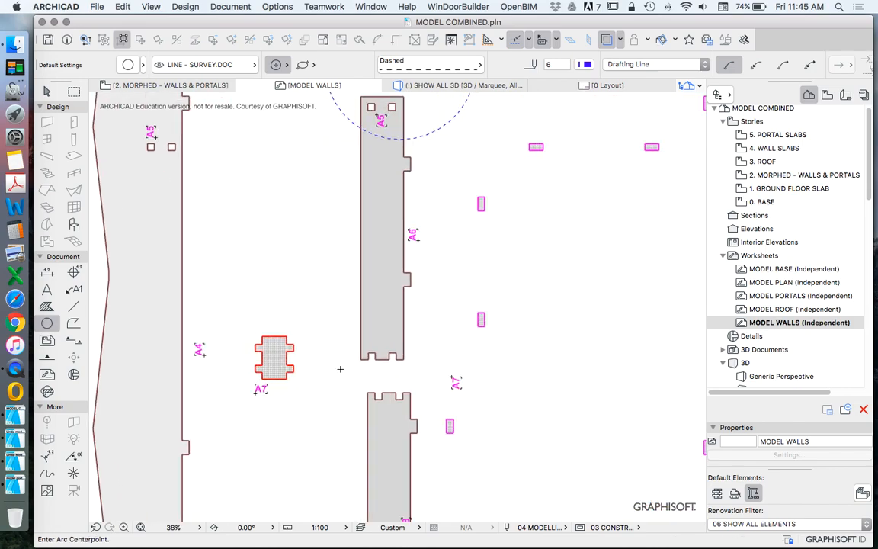
click(324, 353)
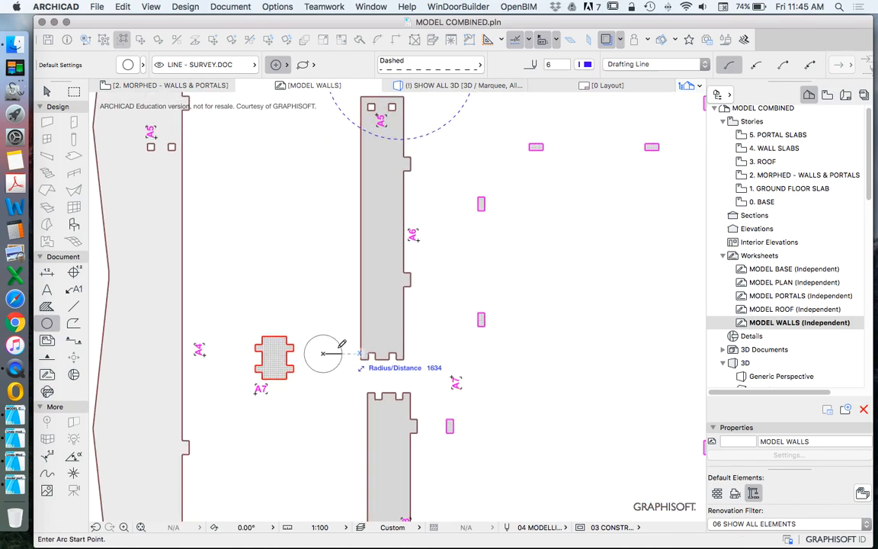
key(Escape)
key(Escape)
Step: Move the small A7 wall piece closer to the gap at the lower end of wall A6
click(288, 356)
click(279, 368)
drag(281, 367, 332, 380)
scroll(307, 311, down, 3)
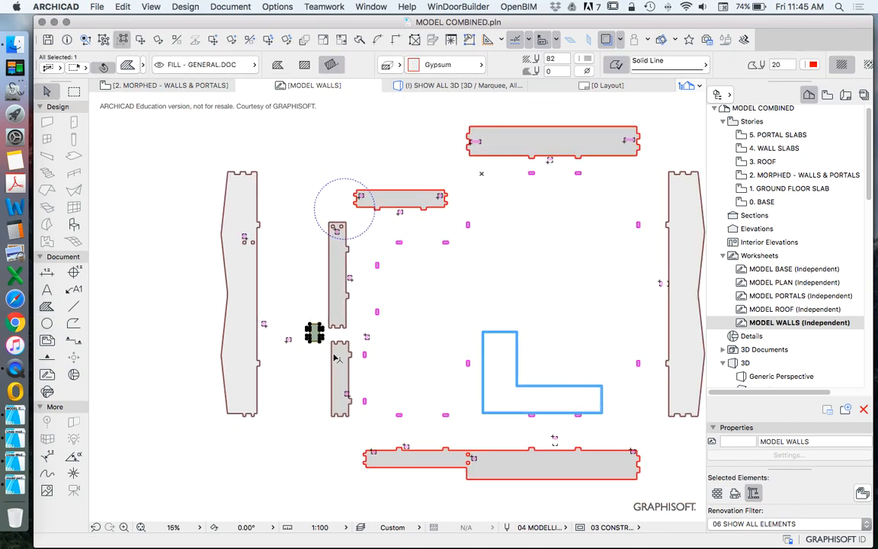
key(Escape)
Step: Group the A6 wall fill with its A5 and A6 text labels
scroll(347, 174, up, 3)
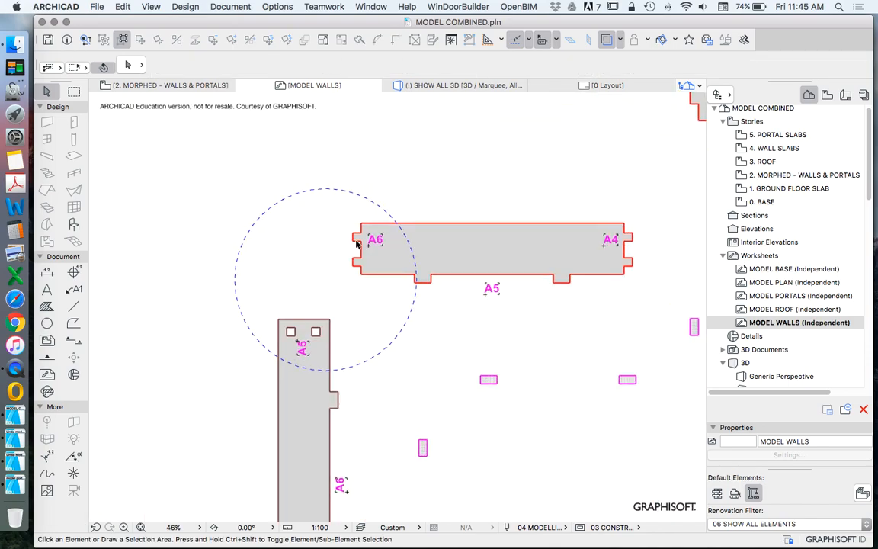
scroll(318, 315, up, 2)
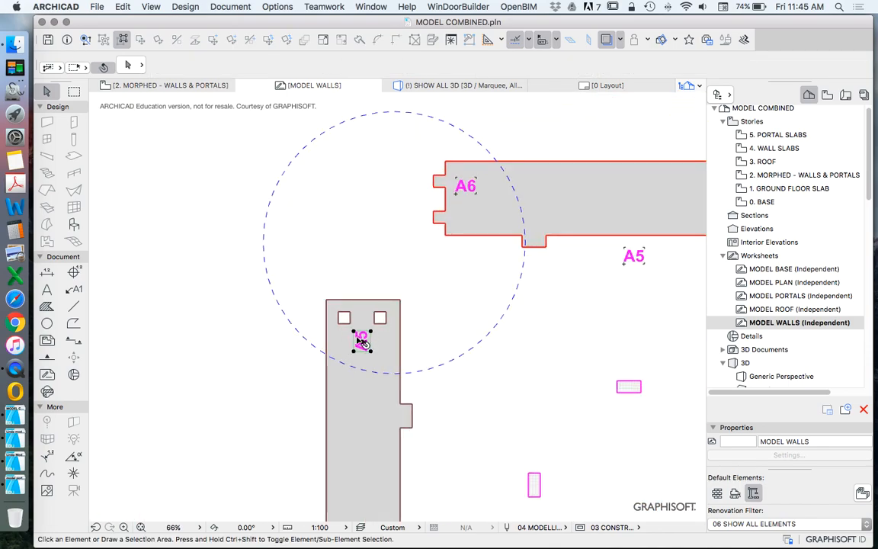
click(358, 309)
scroll(372, 239, down, 3)
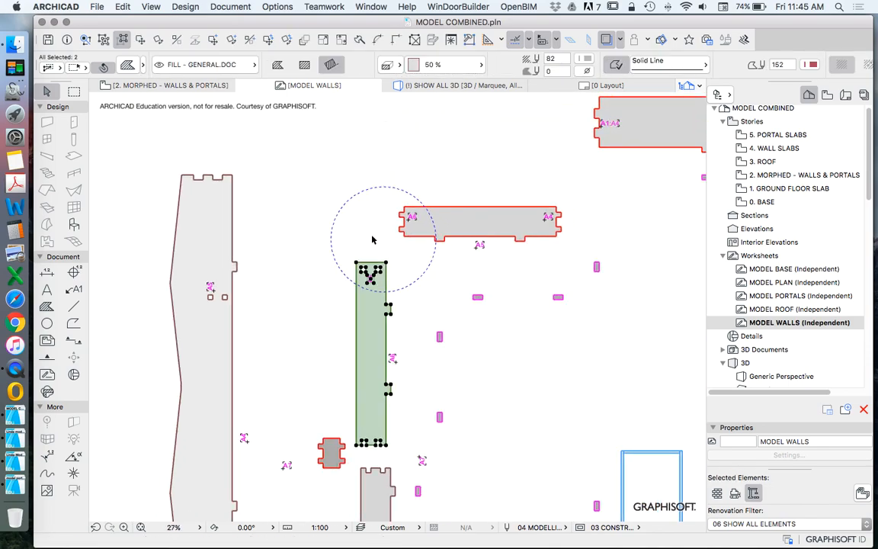
shift+click(319, 252)
click(122, 7)
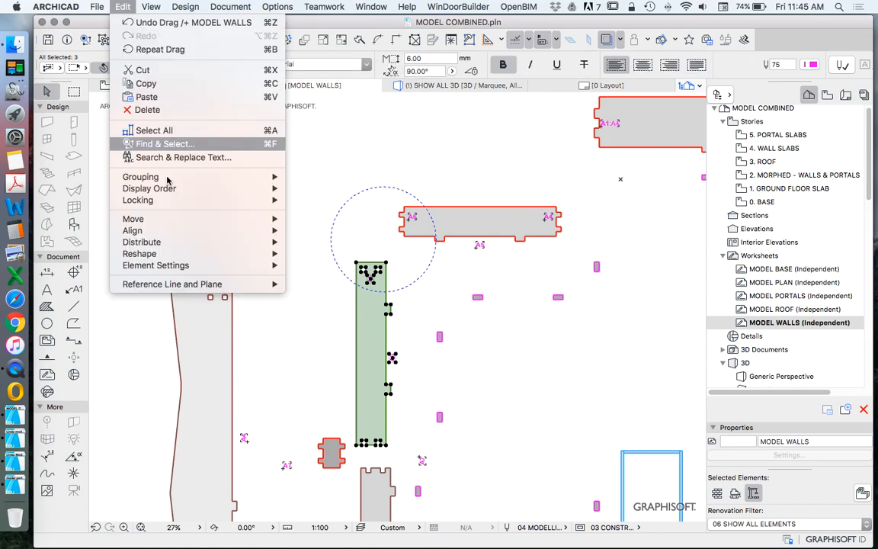
mouse_move(203, 177)
click(316, 176)
Step: Rotate the grouped A6 wall by -90° about a point just above its slotted end
right_click(284, 139)
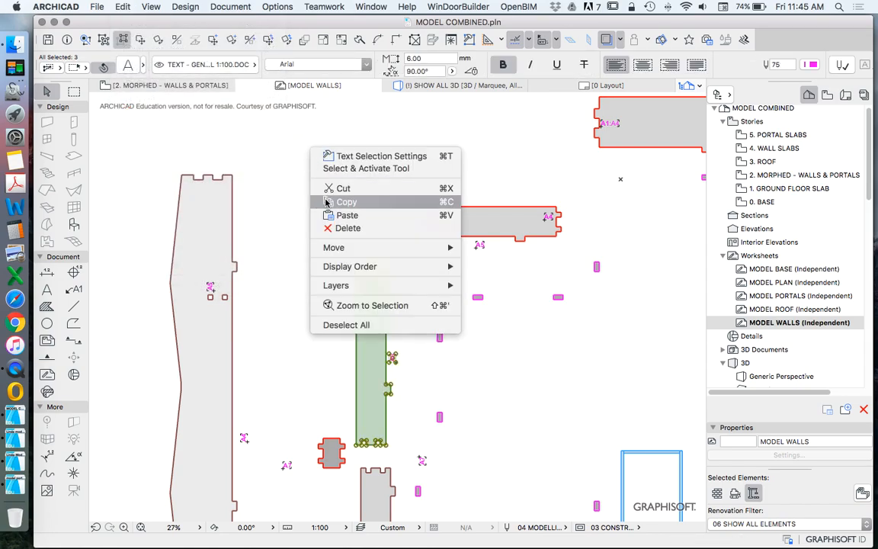
mouse_move(398, 247)
click(480, 264)
click(373, 261)
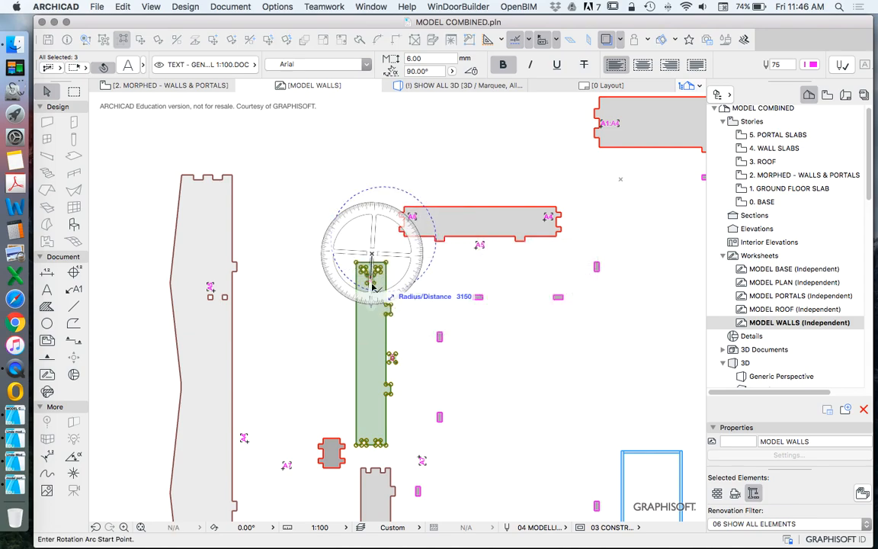
click(372, 305)
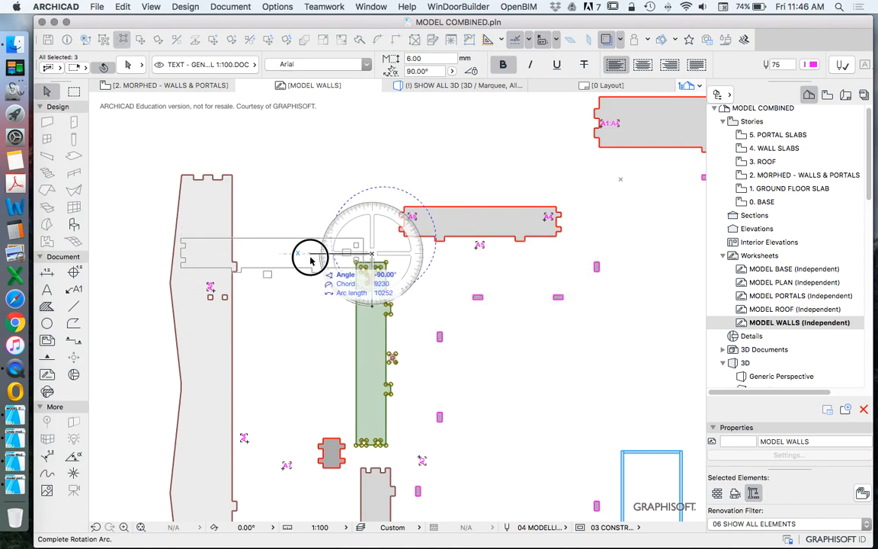
click(264, 254)
click(319, 177)
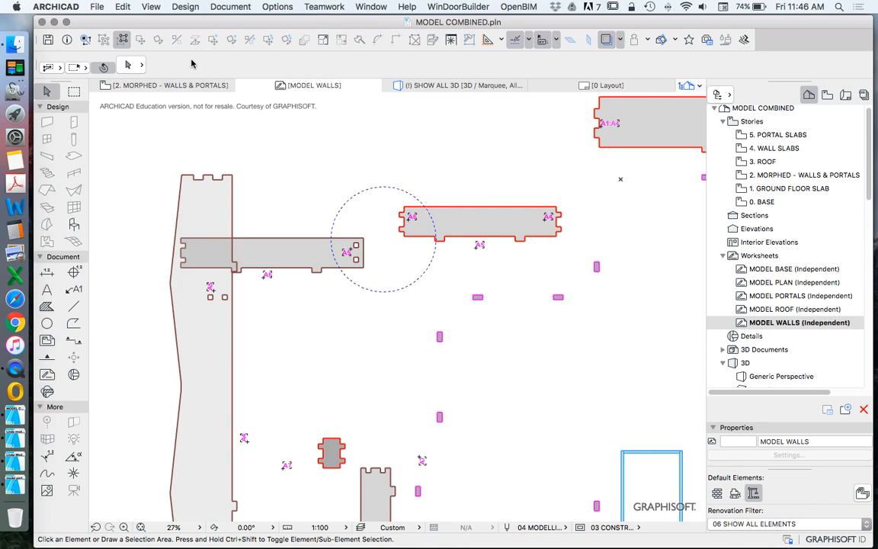
Step: Move the rotated A6 wall against the tabbed end of wall A5 to compare its slots with the tabs
scroll(391, 212, up, 5)
drag(295, 292, 417, 201)
scroll(404, 209, up, 5)
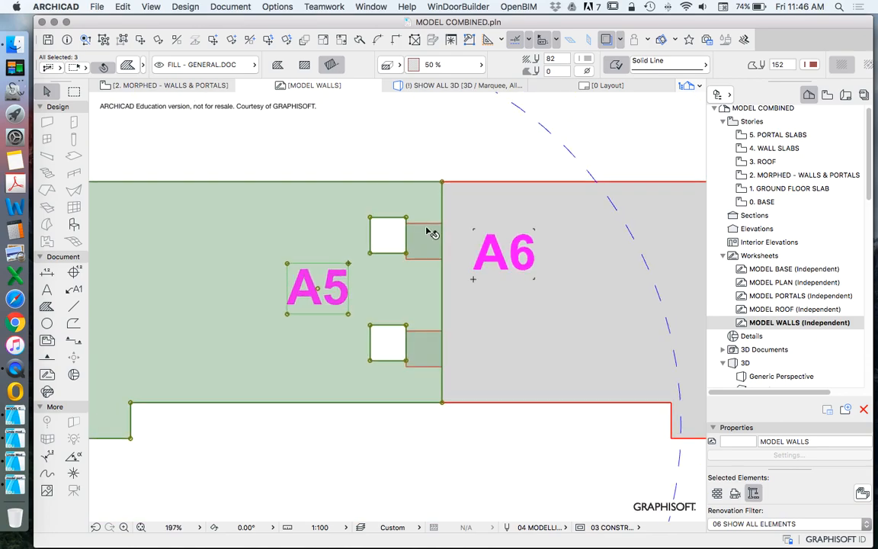
Step: Measure from the walls' upper edge to the upper tab of wall A5 and the upper slot of wall A6 using temporary lines
scroll(431, 232, down, 5)
scroll(442, 221, up, 5)
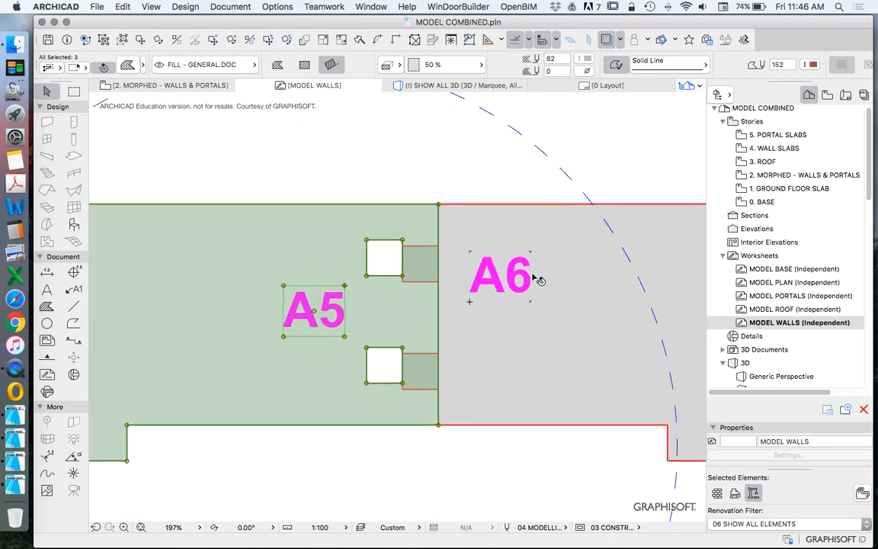
key(Escape)
scroll(492, 282, down, 5)
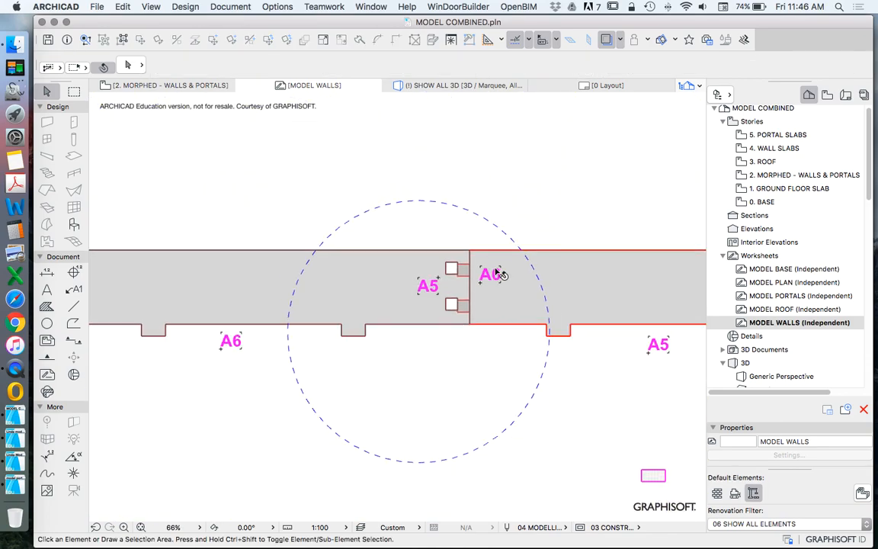
scroll(492, 286, up, 5)
click(74, 306)
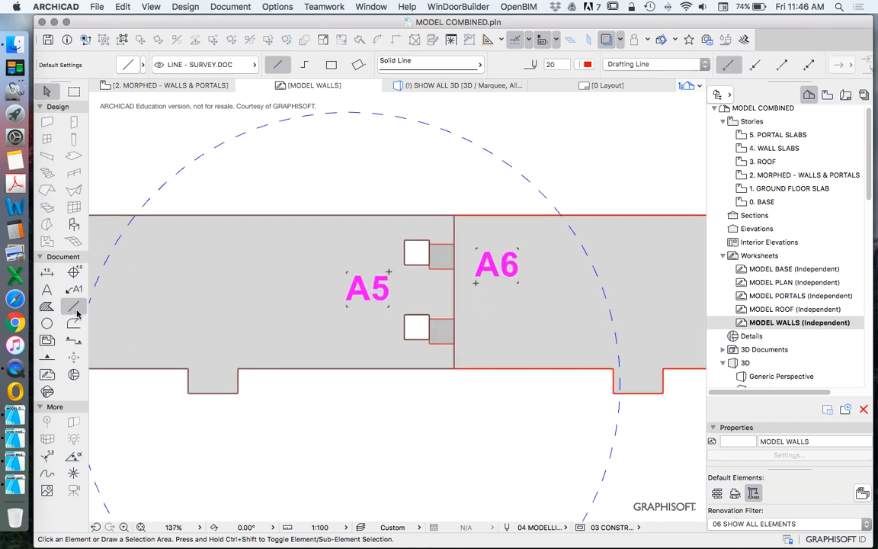
scroll(461, 233, up, 4)
click(415, 254)
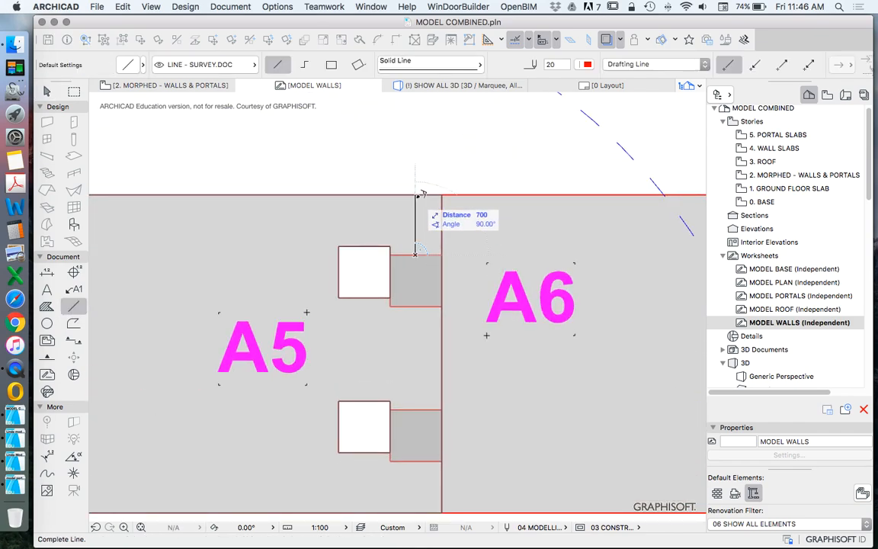
key(Escape)
click(363, 246)
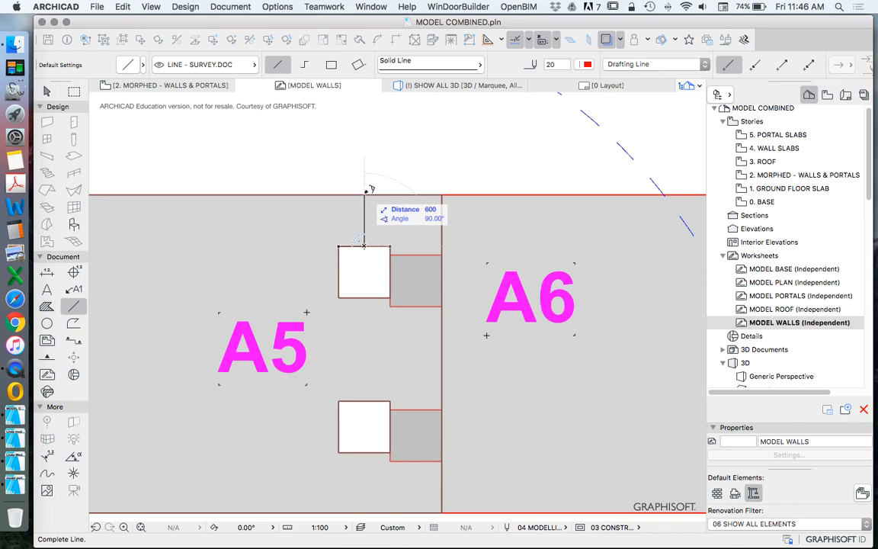
key(Escape)
click(423, 254)
key(Escape)
Step: Measure the distance from the walls' lower edge to the lower tab of wall A5
scroll(422, 194, down, 4)
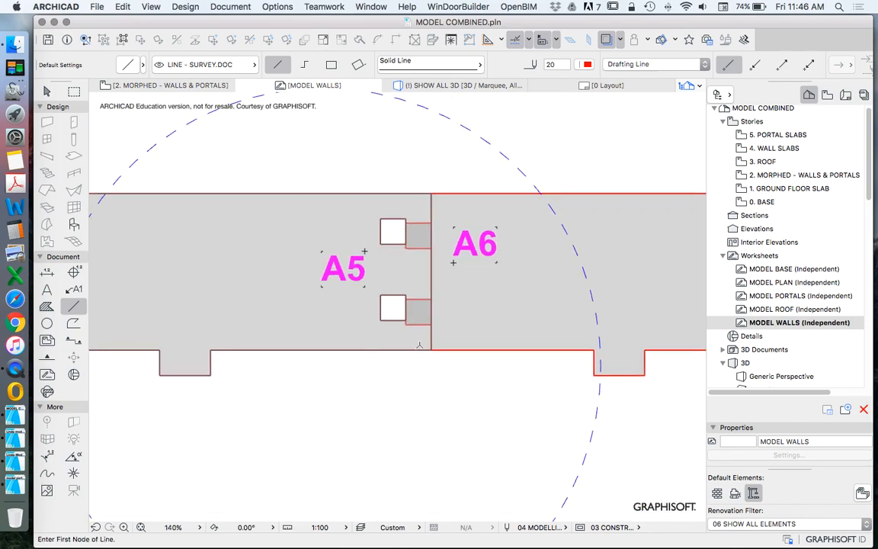
scroll(419, 347, up, 5)
click(418, 359)
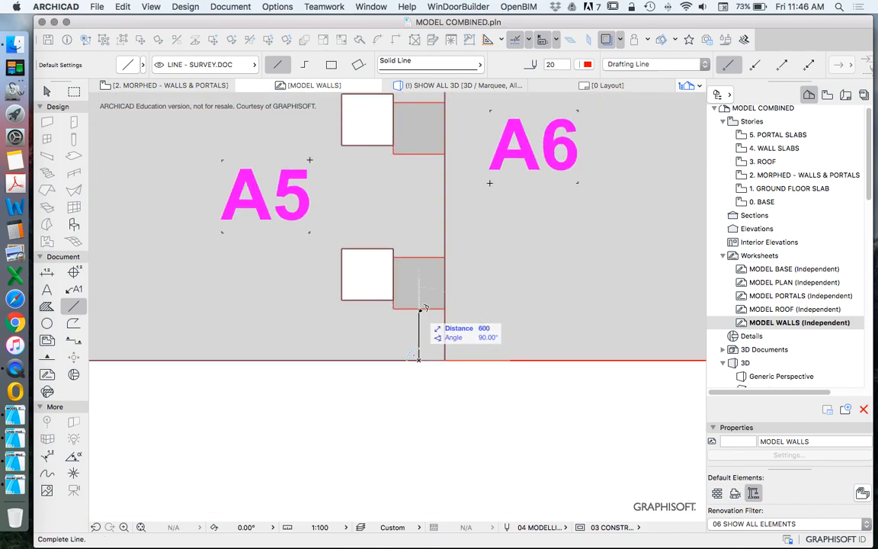
key(Escape)
scroll(411, 311, down, 15)
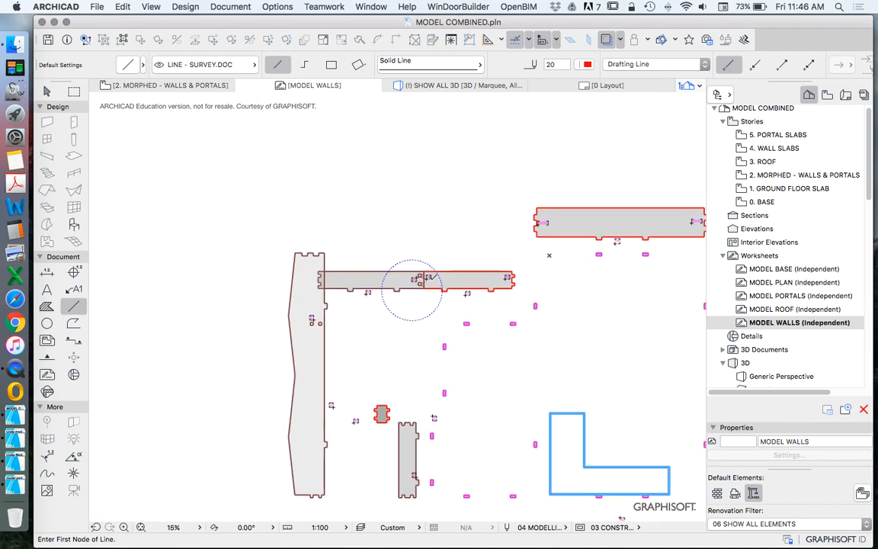
Step: Examine how the tabs and slots line up where walls A5 and A6 meet, at close range and across both walls
scroll(428, 279, up, 5)
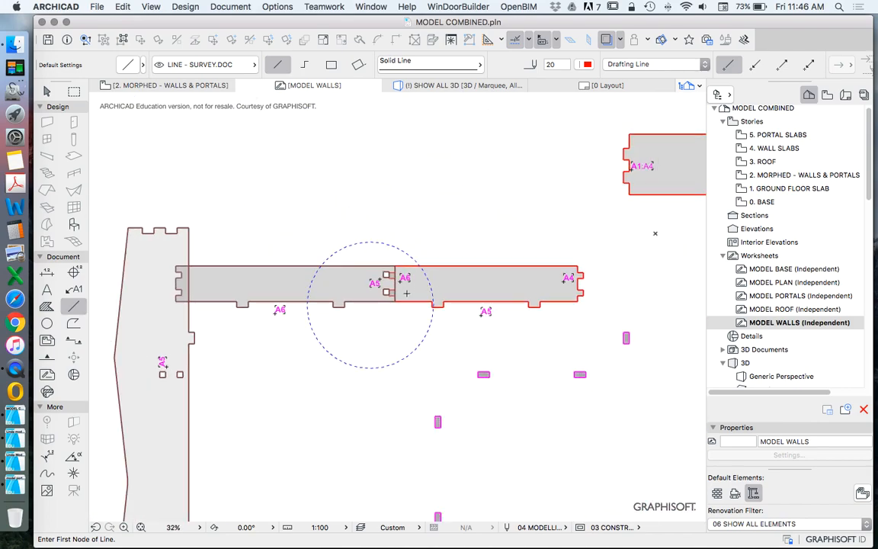
scroll(406, 292, up, 6)
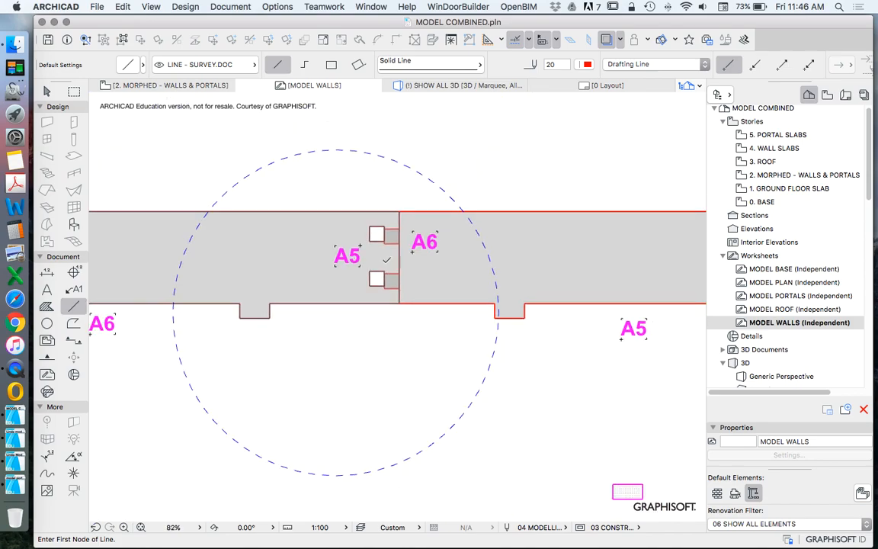
scroll(387, 261, down, 3)
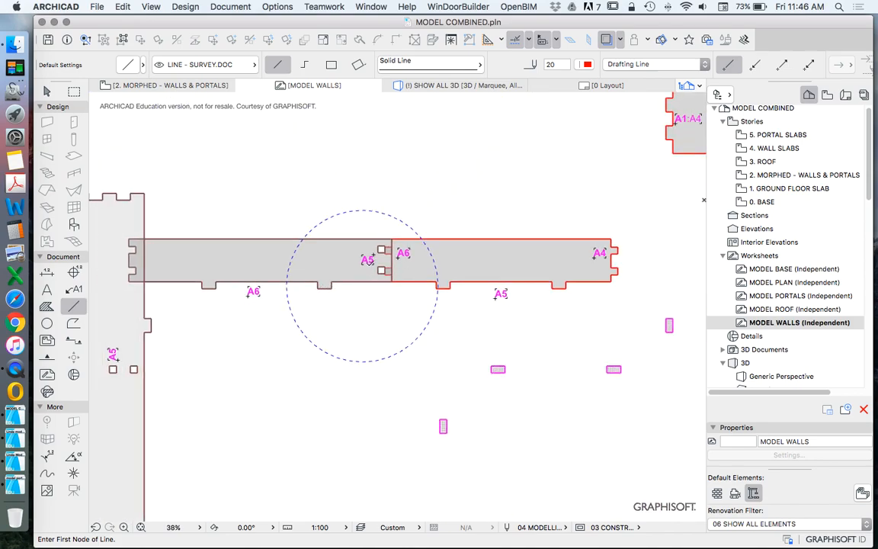
scroll(372, 259, down, 2)
scroll(459, 286, up, 3)
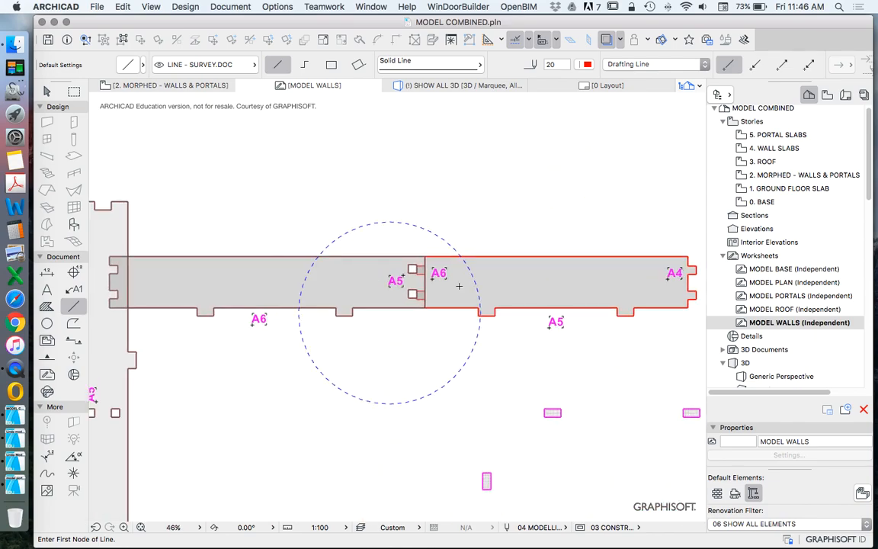
scroll(434, 297, up, 6)
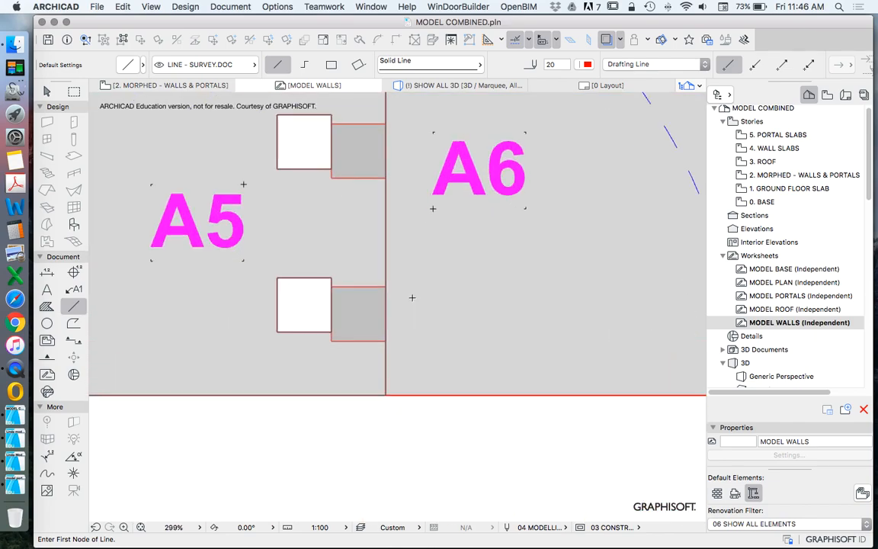
scroll(394, 334, down, 3)
scroll(357, 324, down, 3)
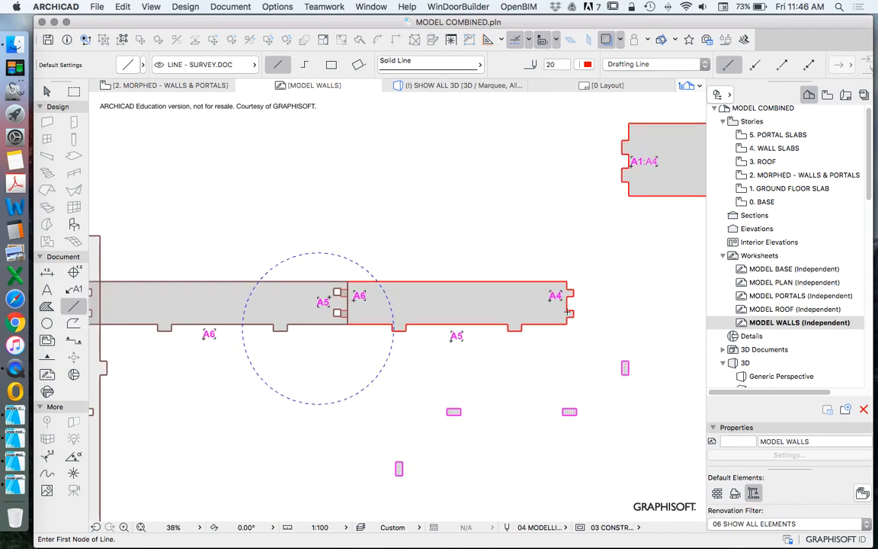
Step: Check the tab distances from the wall edges at the A4 end and the A6 end of wall A5
scroll(547, 329, up, 3)
click(560, 329)
click(560, 244)
click(560, 223)
scroll(573, 223, down, 4)
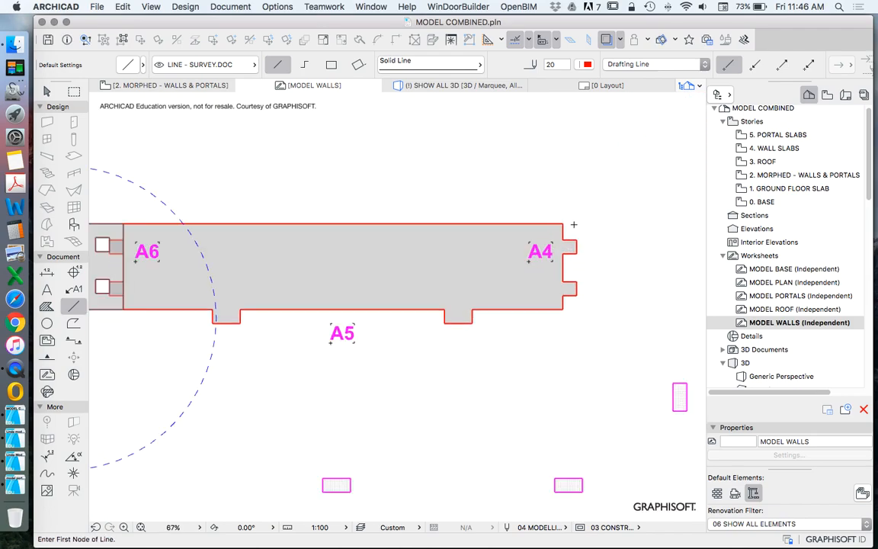
scroll(384, 247, up, 5)
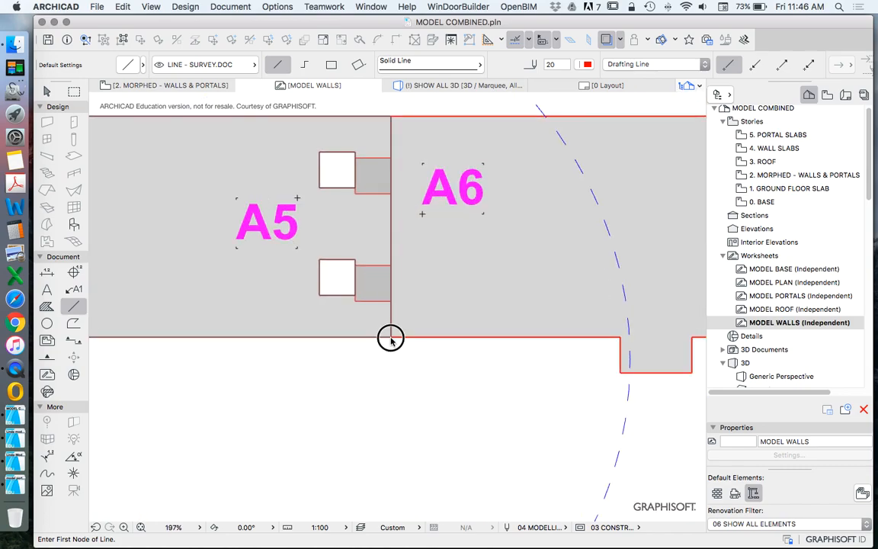
click(391, 337)
click(390, 300)
key(Escape)
Step: Suspend grouping and offset both horizontal edges of the lower slot in wall A6 to line up with the lower A5 tab
double_click(345, 296)
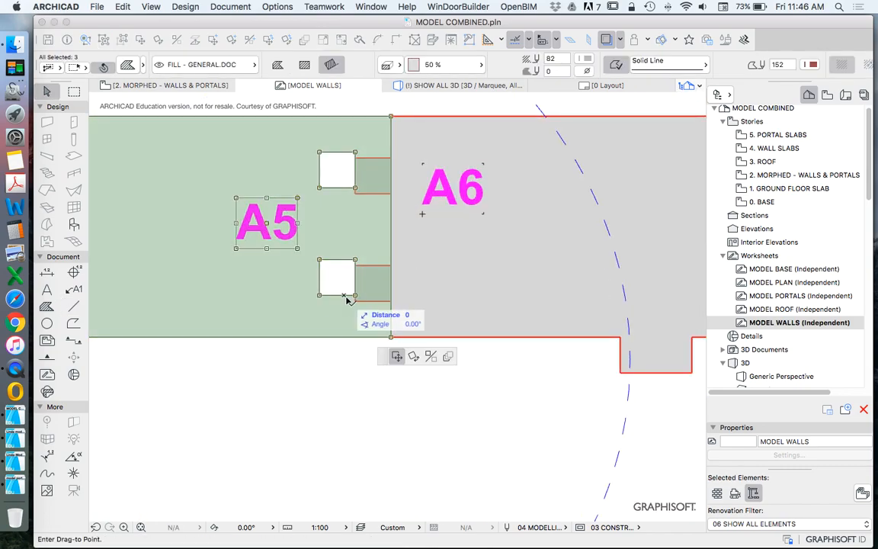
key(Escape)
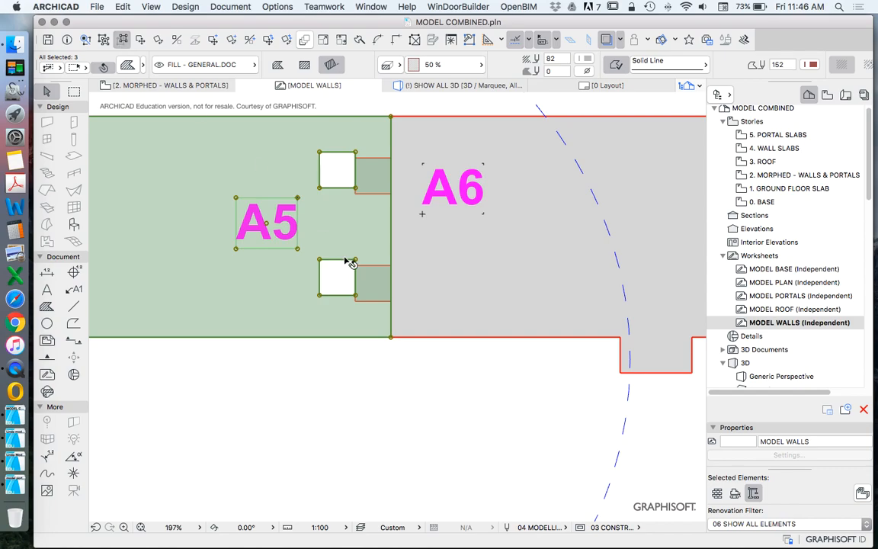
key(Escape)
double_click(340, 295)
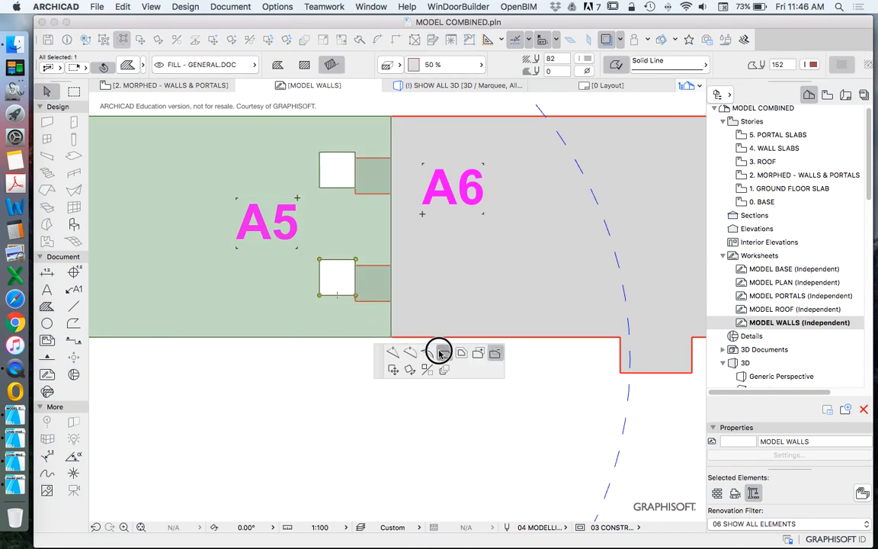
click(356, 301)
click(343, 259)
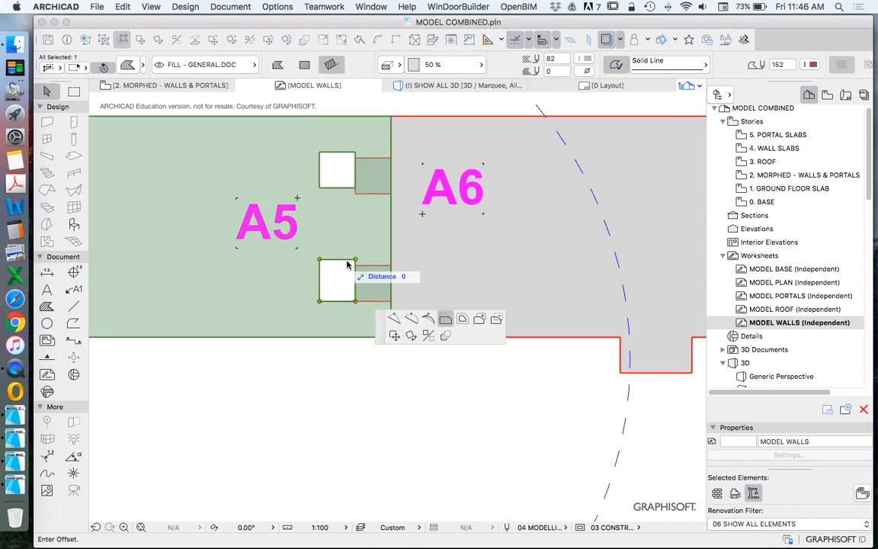
click(391, 265)
key(Escape)
Step: Offset both horizontal edges of the upper slot in wall A6 to line up with the upper A5 tab
double_click(338, 189)
click(356, 194)
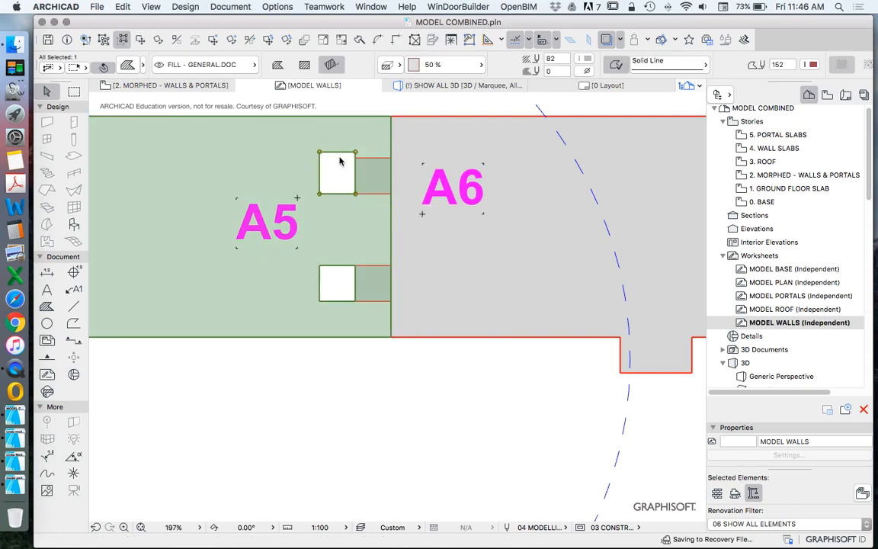
click(338, 151)
Step: Try to offset the lower notch edge at the far end of wall A6 to the level of the lower slot's edge
scroll(423, 244, down, 10)
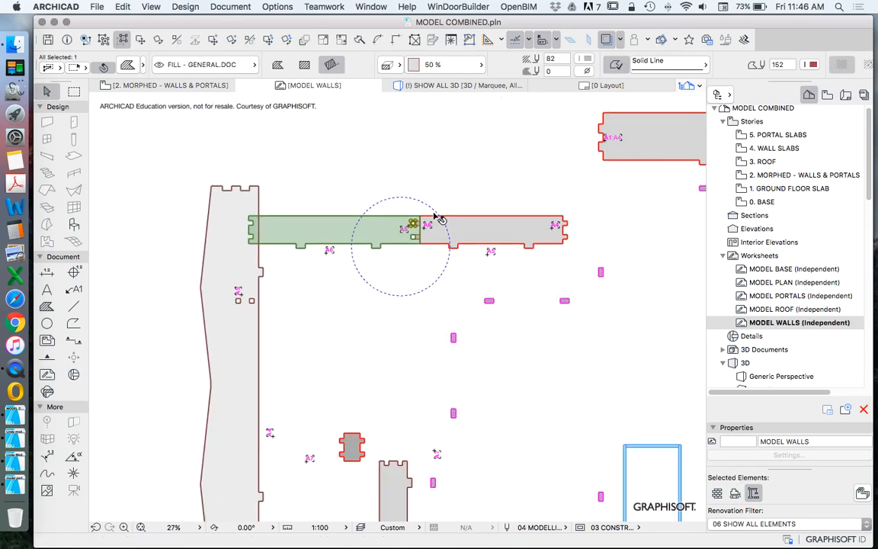
scroll(318, 234, up, 5)
click(250, 253)
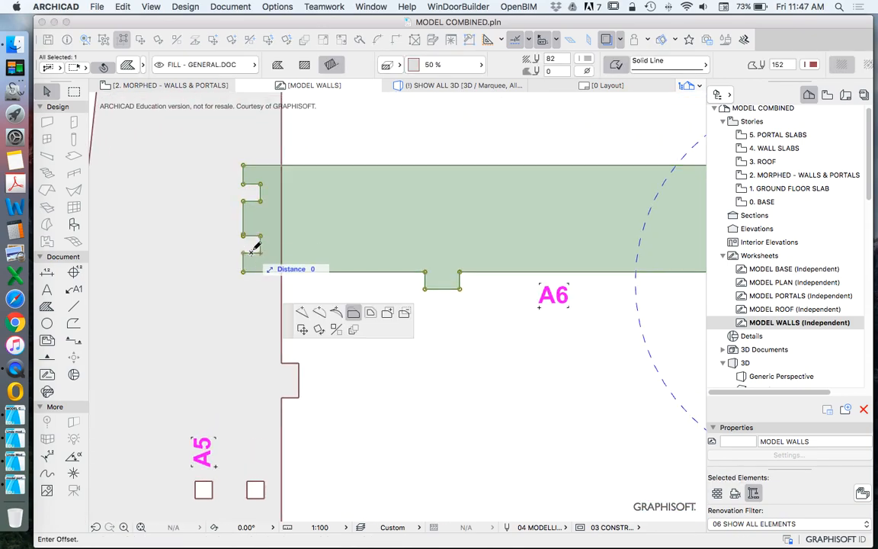
scroll(250, 247, down, 5)
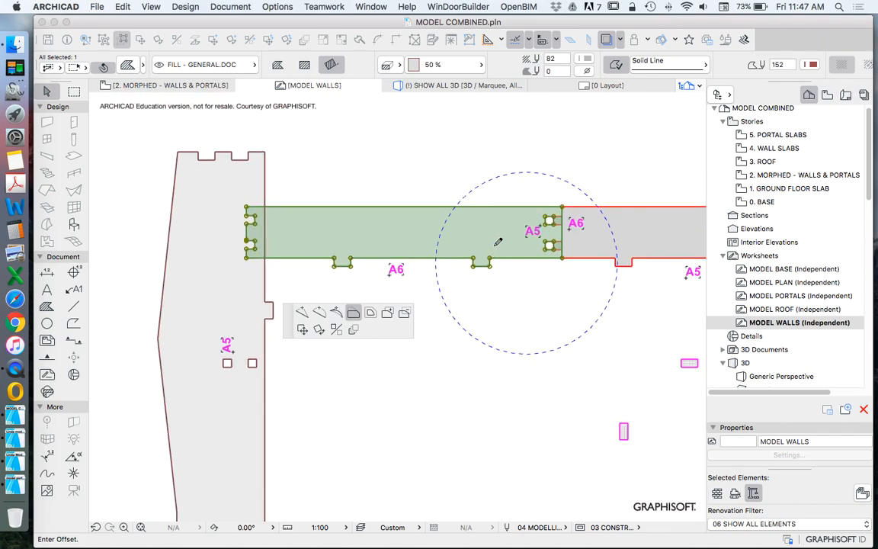
scroll(547, 247, up, 6)
click(551, 255)
key(Escape)
scroll(550, 264, down, 8)
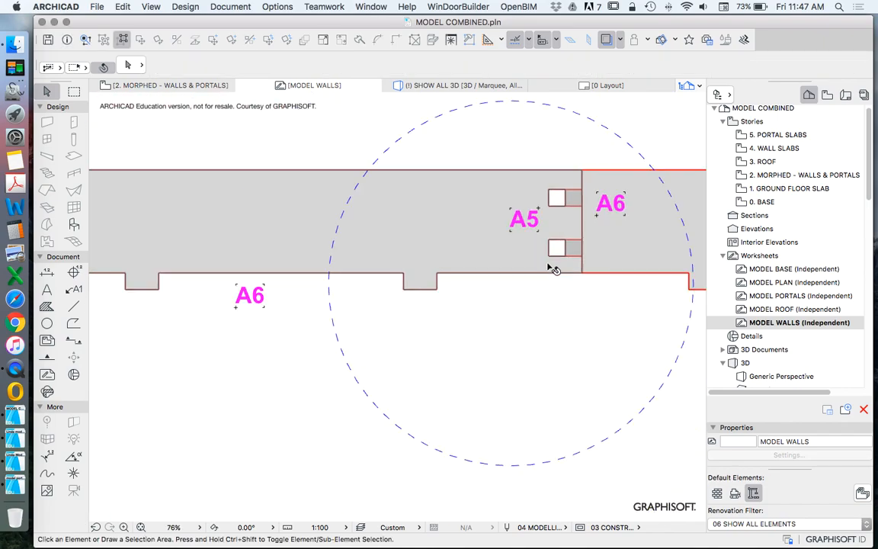
Step: Draw four horizontal guide lines from the edges of the two A6 slots past the notched end of the wall
click(73, 306)
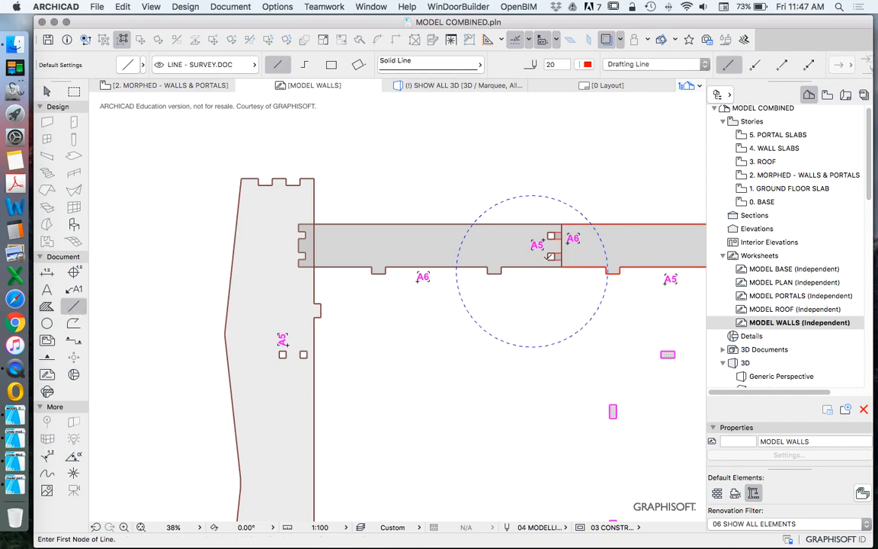
scroll(289, 250, up, 8)
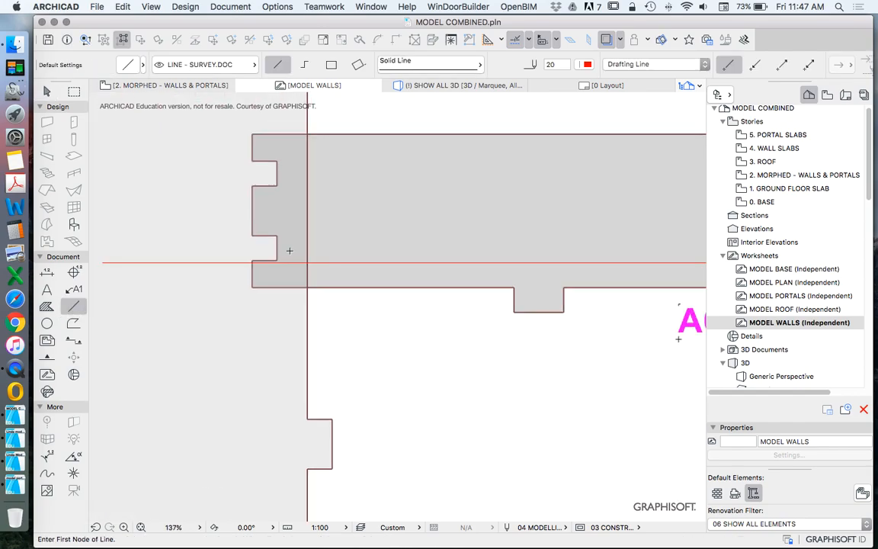
scroll(290, 251, down, 7)
click(532, 243)
click(203, 243)
click(532, 225)
click(183, 226)
click(532, 218)
click(177, 216)
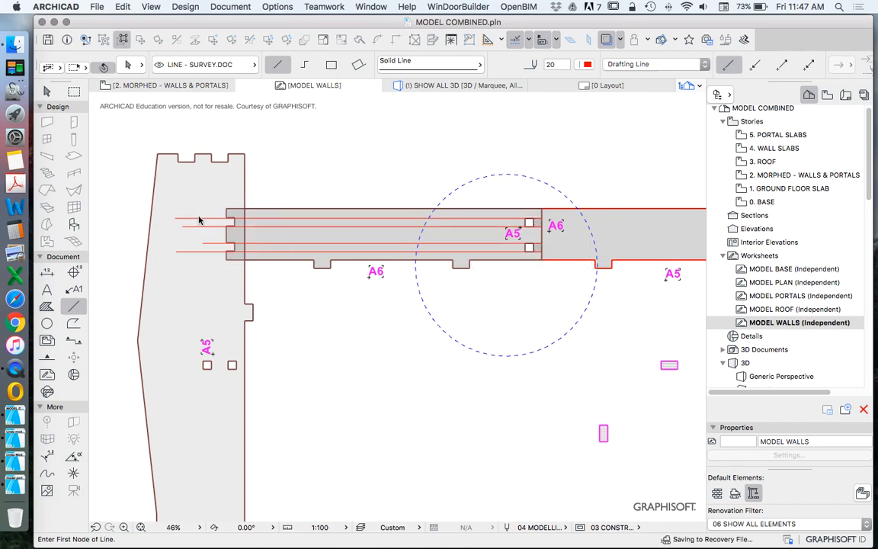
Step: Offset the upper and lower edges of both end notches in wall A6 to the four guide lines
scroll(228, 232, up, 14)
key(Escape)
click(264, 428)
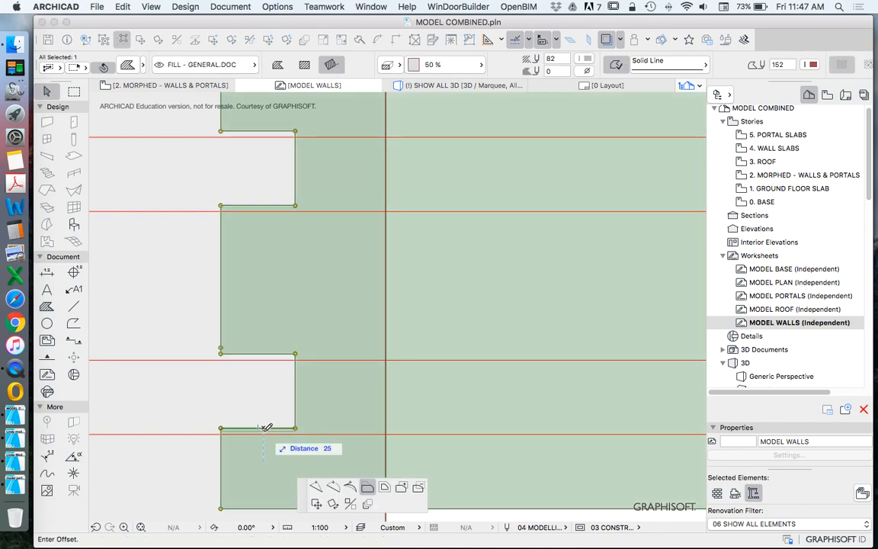
click(272, 354)
click(273, 359)
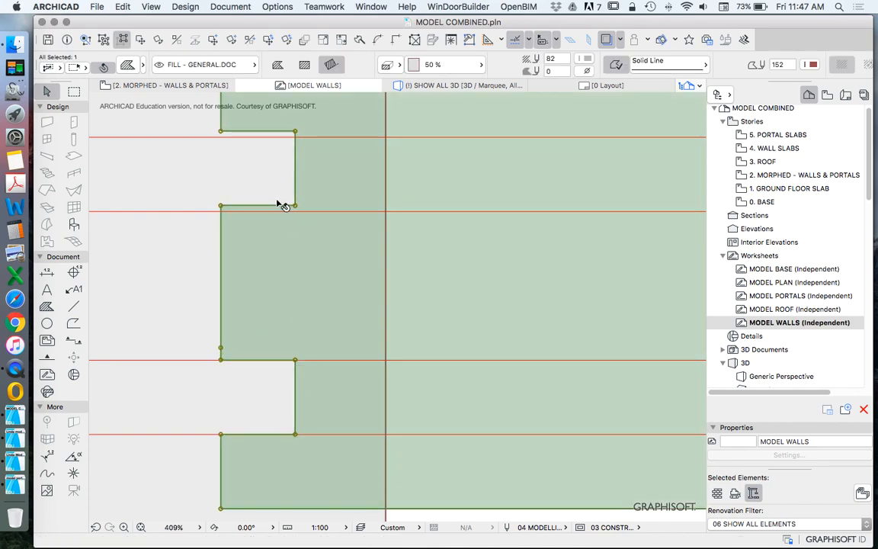
click(269, 205)
click(273, 211)
click(276, 130)
click(284, 136)
scroll(305, 246, down, 5)
Step: Delete the four horizontal guide lines across wall A6
click(231, 203)
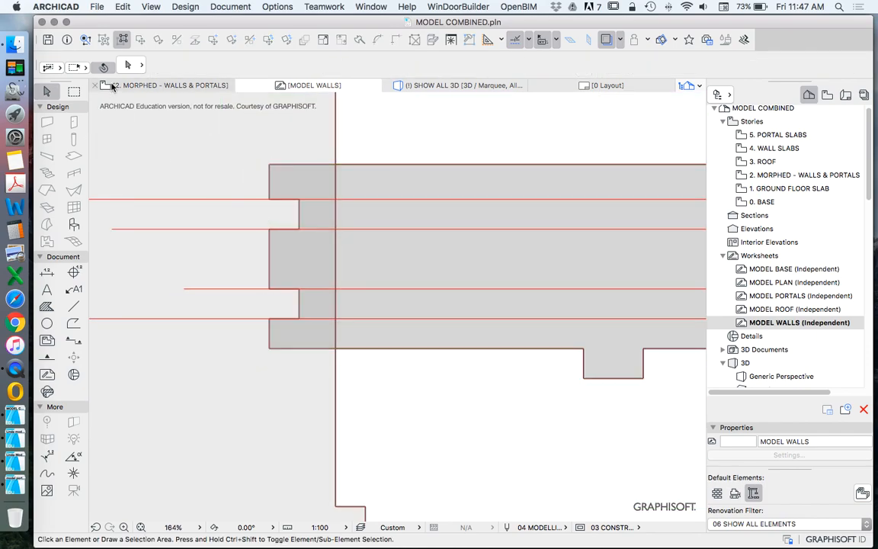
drag(203, 181, 213, 330)
scroll(221, 270, down, 10)
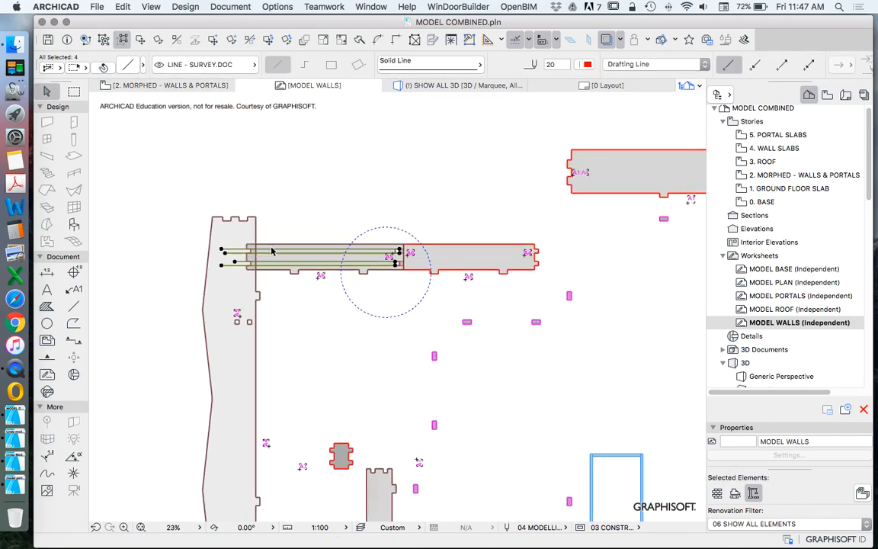
key(BackSpace)
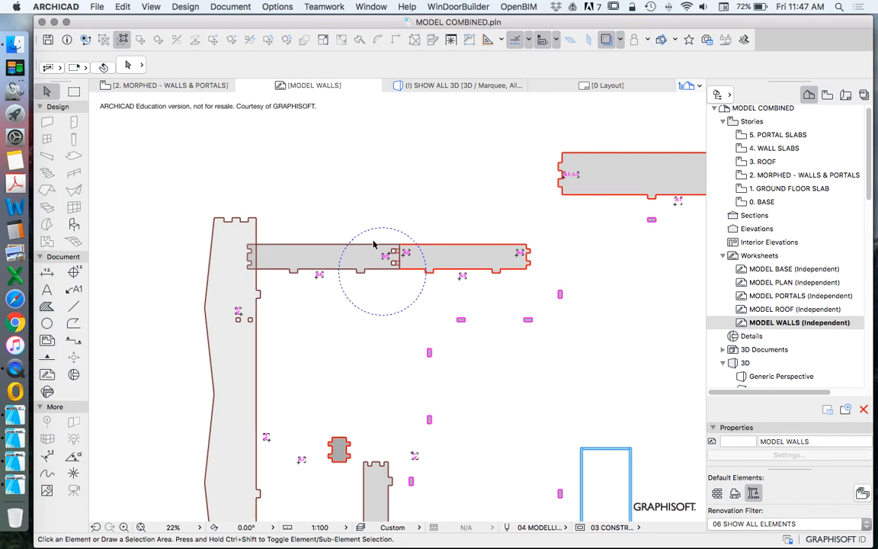
Step: Move the small A7 wall piece next to the notched end of wall A6
scroll(373, 244, down, 1)
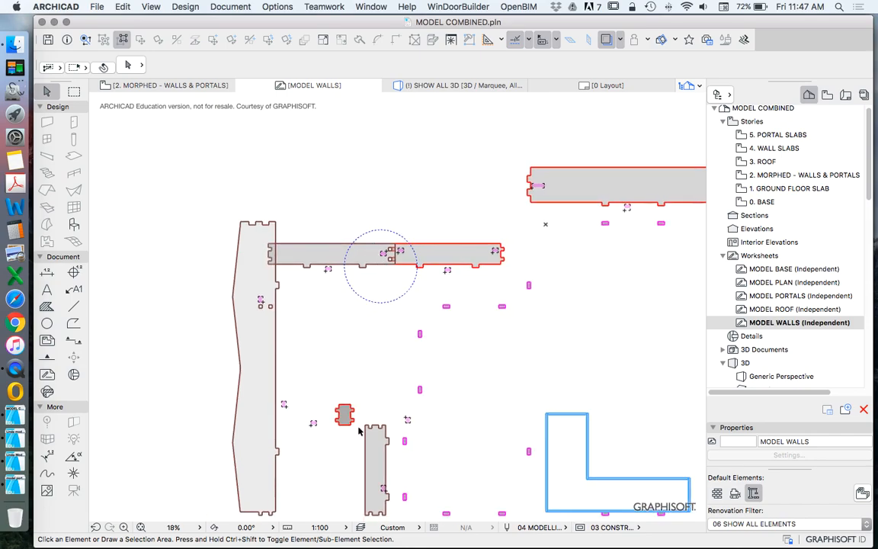
scroll(355, 440, up, 5)
click(351, 397)
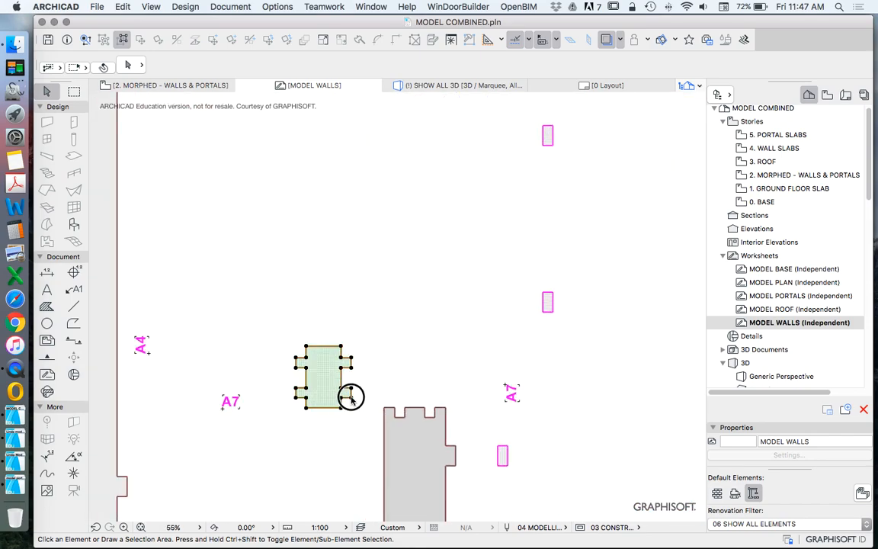
key(super+d)
click(351, 397)
scroll(346, 364, down, 8)
scroll(307, 296, up, 4)
scroll(308, 298, up, 5)
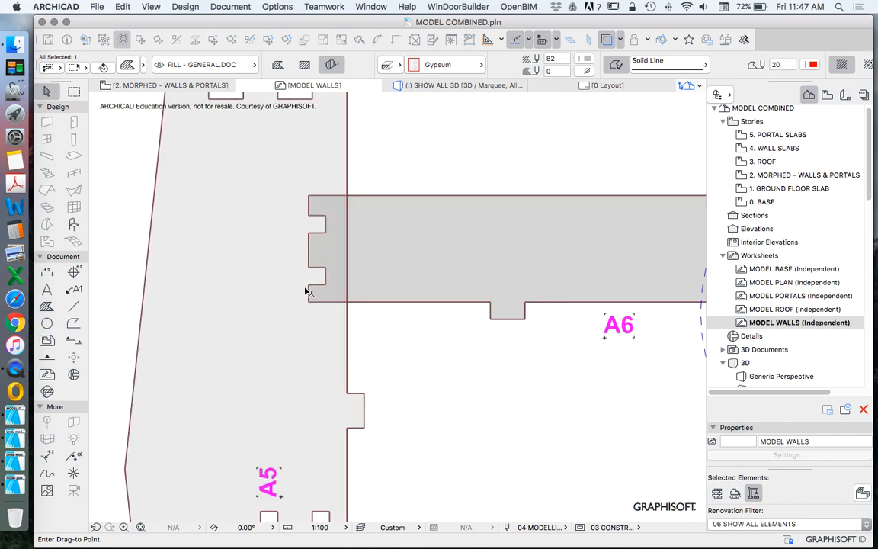
click(295, 279)
Step: Align the A7 piece with wall A6 by moving its lower body corner onto the lower corner of A6's notched end
right_click(413, 167)
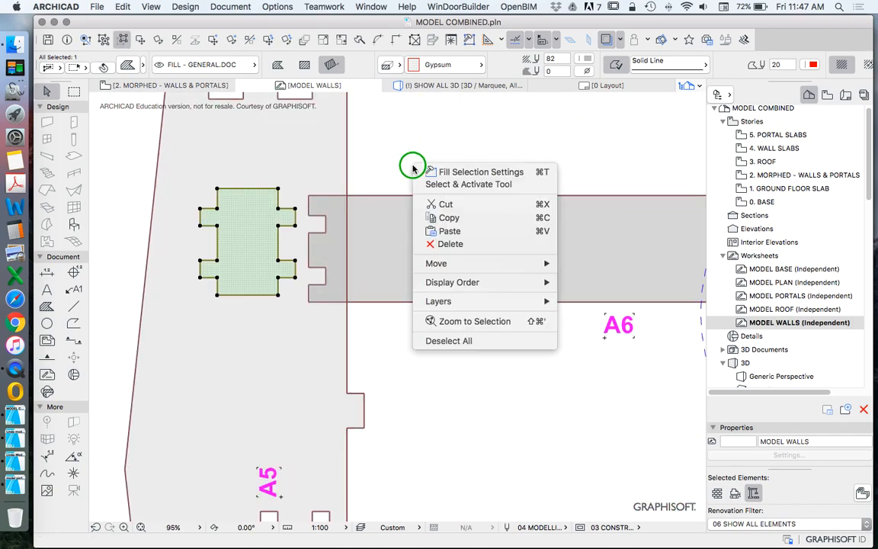
click(514, 262)
click(614, 267)
click(278, 294)
click(311, 304)
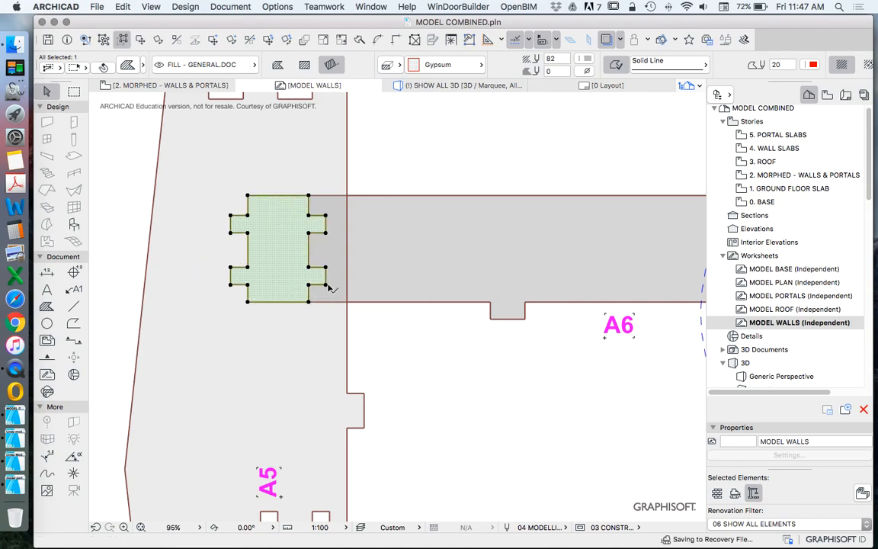
key(Escape)
scroll(312, 219, up, 3)
scroll(318, 197, down, 5)
scroll(336, 203, up, 10)
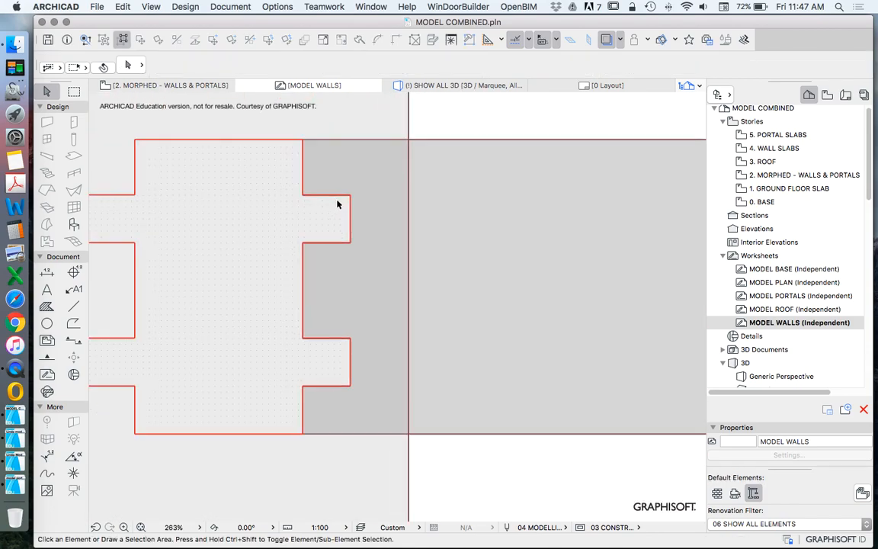
scroll(388, 201, down, 10)
scroll(350, 205, down, 2)
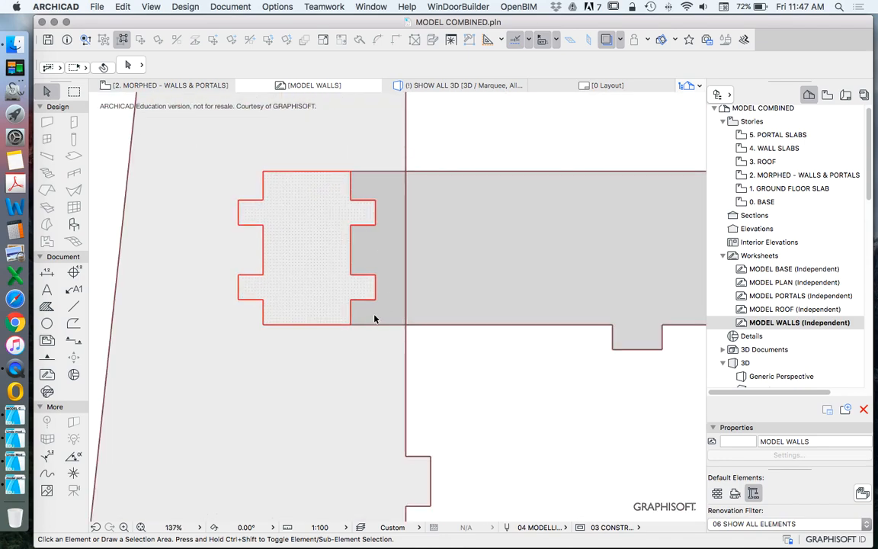
click(73, 305)
scroll(397, 307, up, 4)
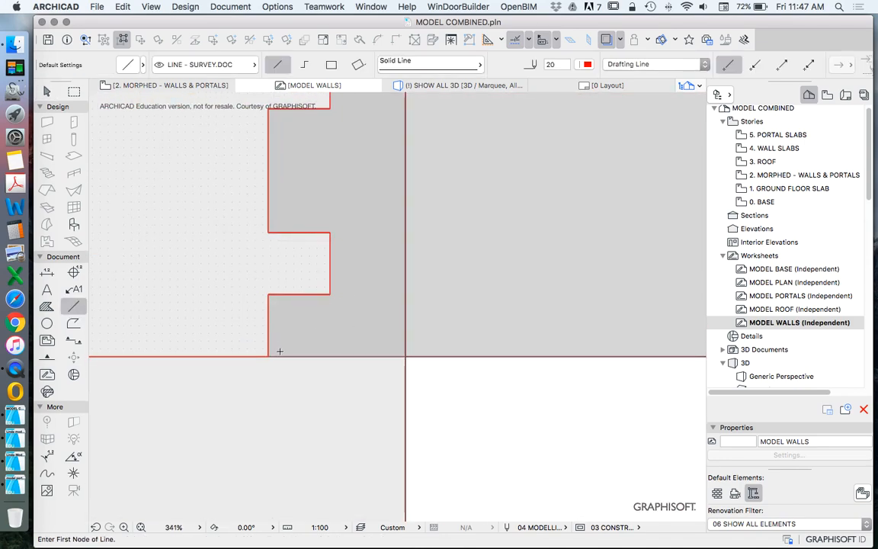
click(290, 355)
scroll(293, 328, up, 8)
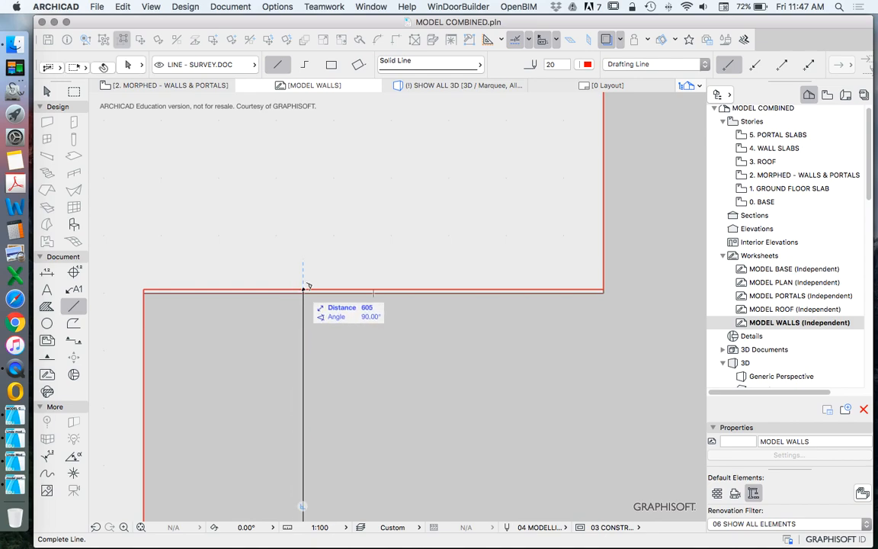
key(Escape)
key(Escape)
Step: Offset the upper and lower edges of the A7 tabs facing wall A6 to match A6's notch edges
click(302, 290)
click(302, 290)
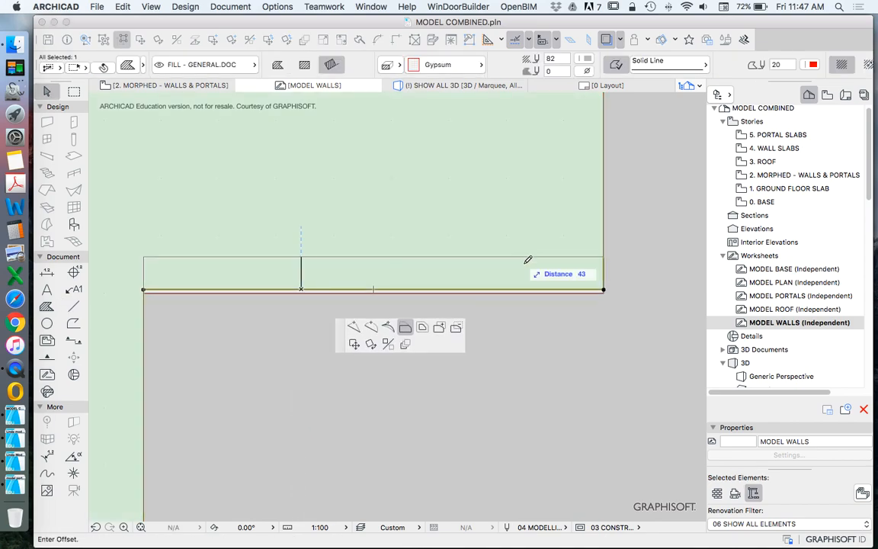
click(603, 292)
scroll(438, 354, down, 8)
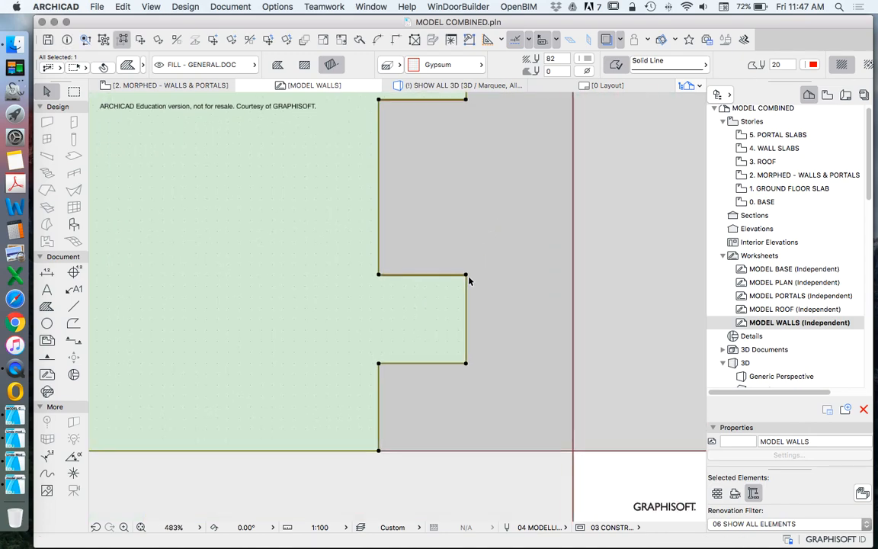
scroll(457, 273, up, 9)
click(490, 181)
key(Escape)
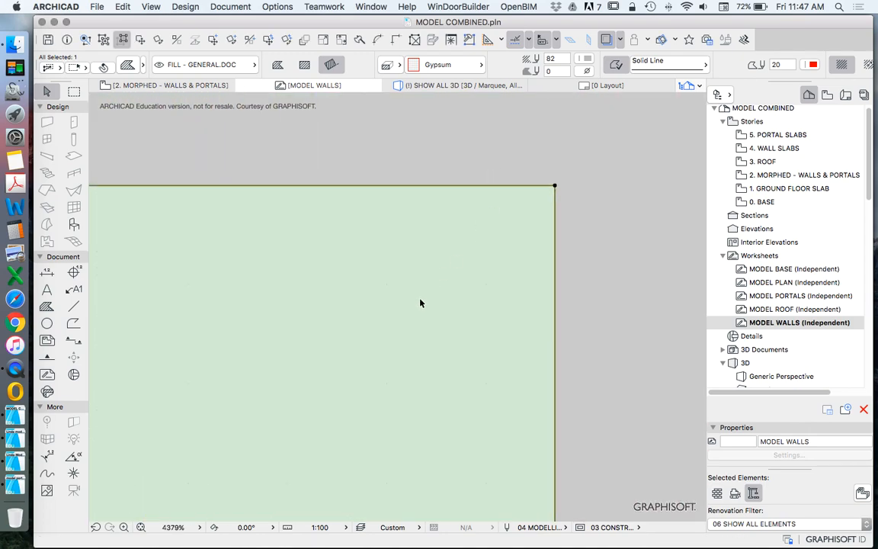
scroll(448, 297, down, 6)
scroll(454, 125, up, 8)
click(432, 155)
key(Escape)
scroll(394, 251, down, 5)
scroll(399, 290, up, 5)
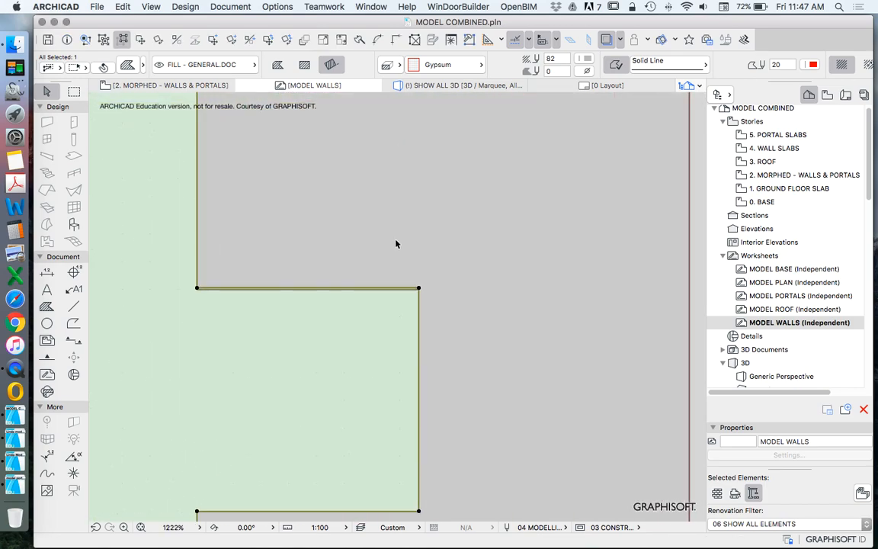
click(406, 354)
key(Escape)
scroll(395, 278, down, 8)
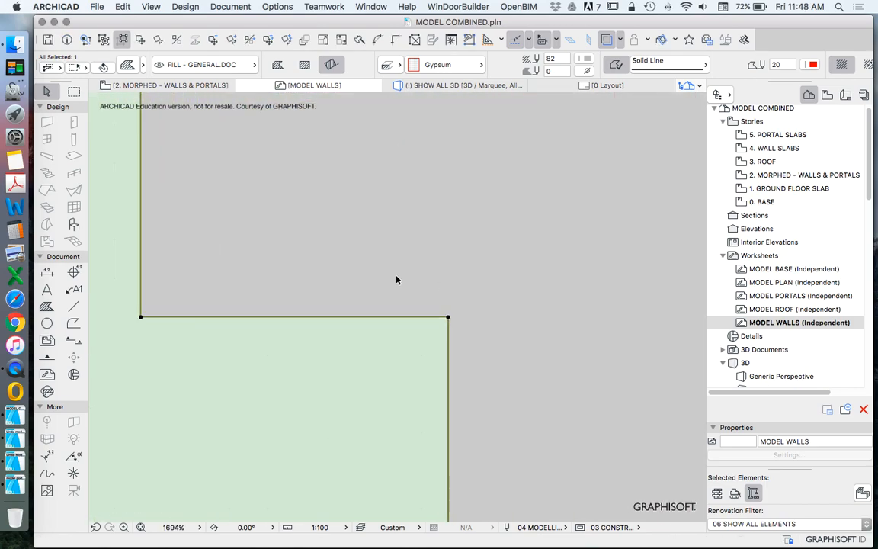
Step: Offset the upper and lower edges of A7's opposite tabs to the levels of the tabs fitted into wall A6
click(258, 306)
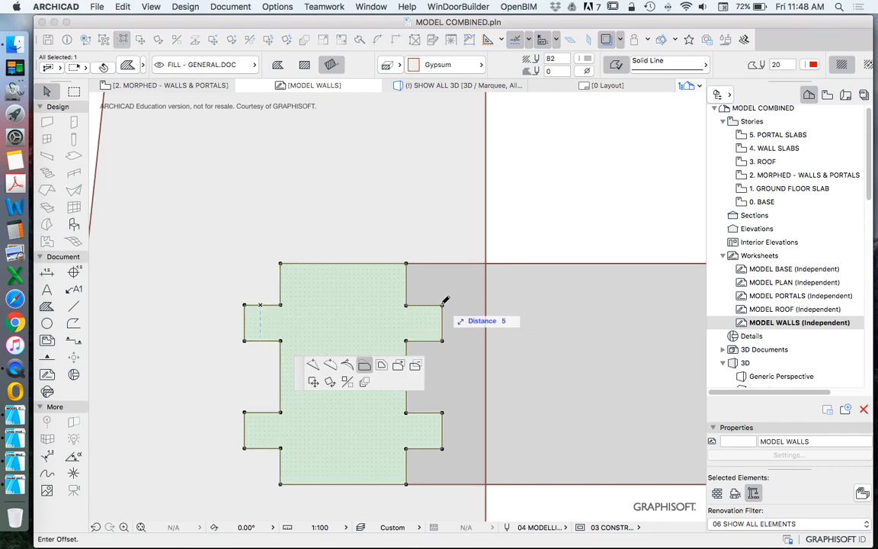
key(Escape)
click(257, 340)
key(Escape)
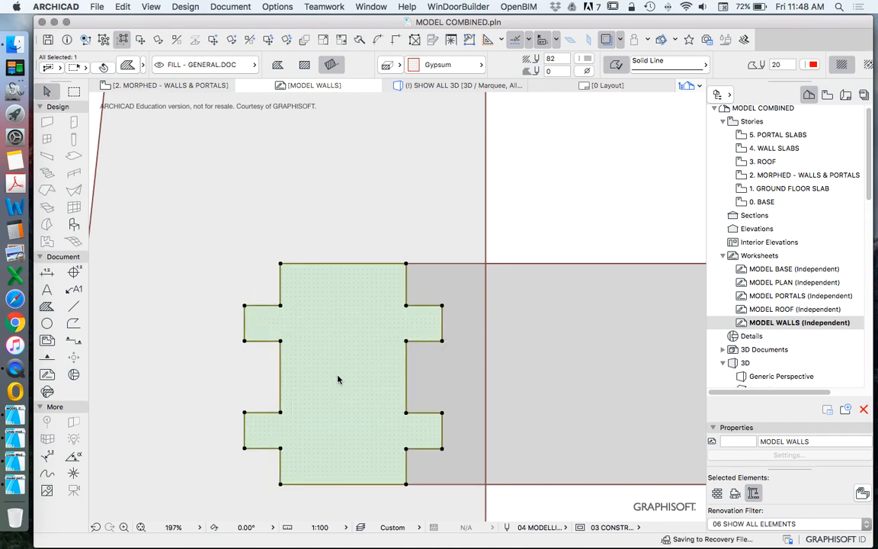
click(264, 412)
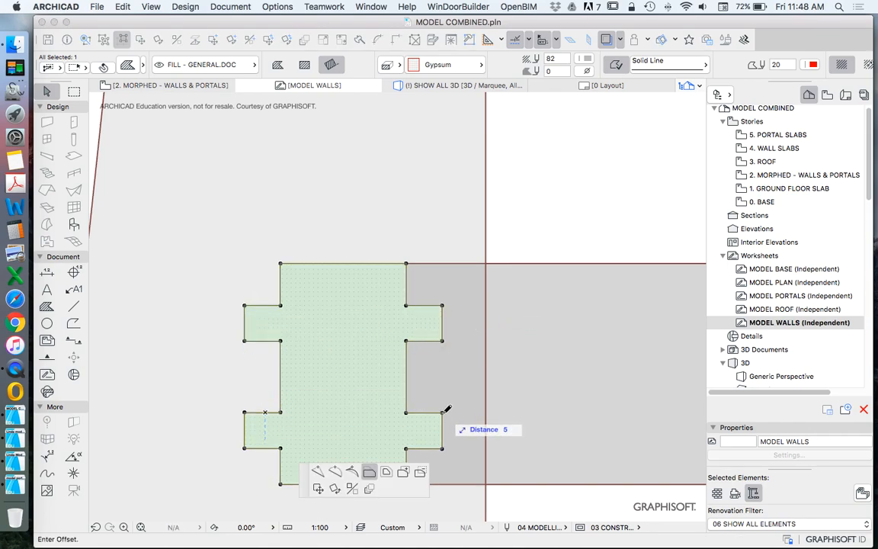
key(Escape)
click(261, 449)
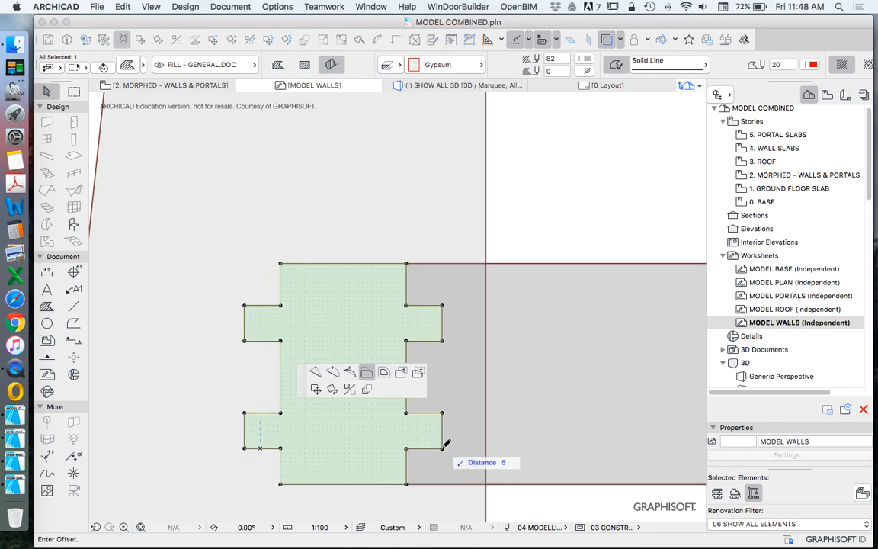
key(Escape)
Step: Move the corrected A7 piece back to its place above the short vertical wall
scroll(250, 308, down, 5)
scroll(247, 262, down, 2)
click(141, 40)
click(230, 265)
scroll(271, 230, down, 5)
scroll(320, 327, up, 5)
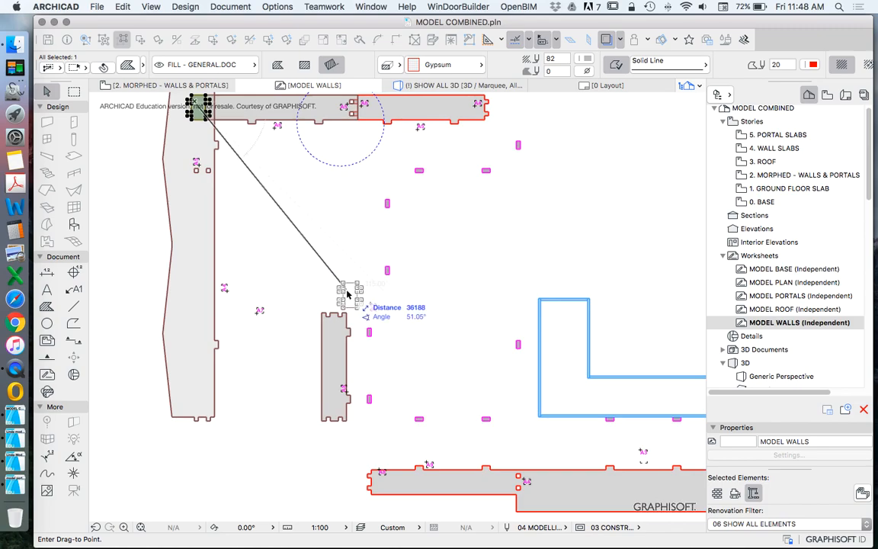
scroll(347, 294, up, 2)
scroll(327, 284, down, 4)
click(333, 271)
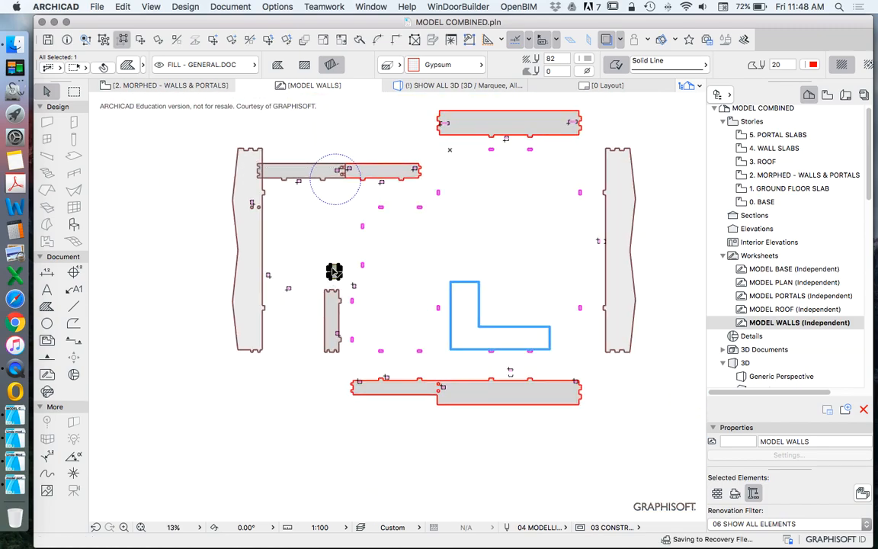
key(Escape)
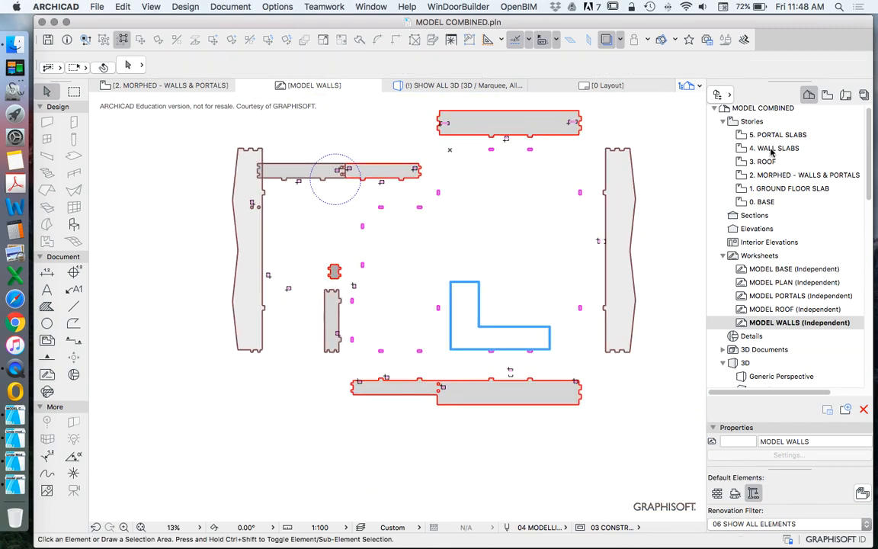
Step: Show the 4. WALL SLABS story as the trace reference behind the worksheet
right_click(771, 149)
click(695, 196)
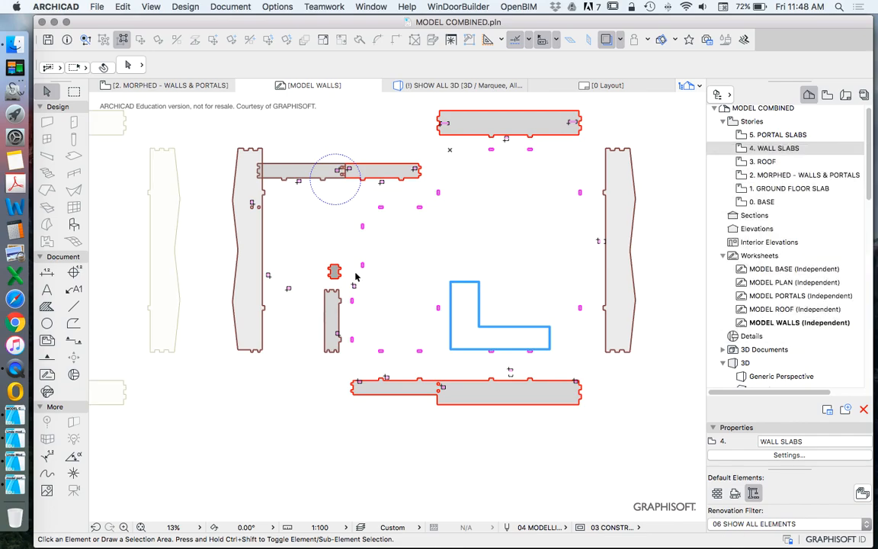
scroll(356, 279, down, 3)
scroll(415, 309, up, 5)
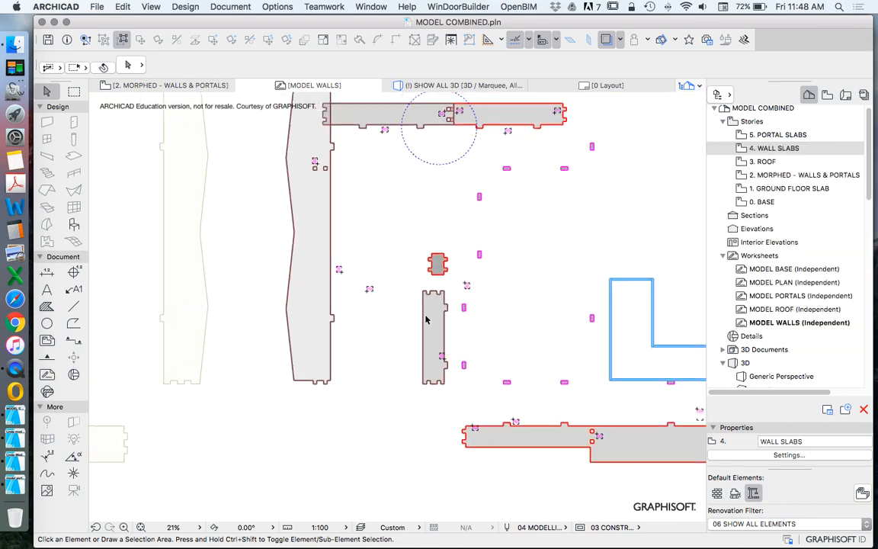
scroll(425, 320, down, 4)
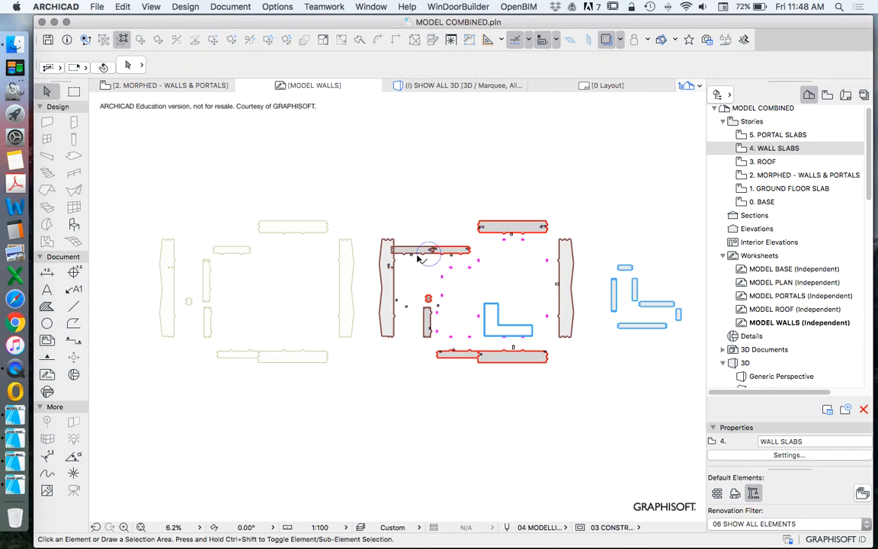
Step: Rotate wall A6 together with its labels about its middle to vertical, with the two slots at the upper end
scroll(417, 259, up, 5)
click(373, 248)
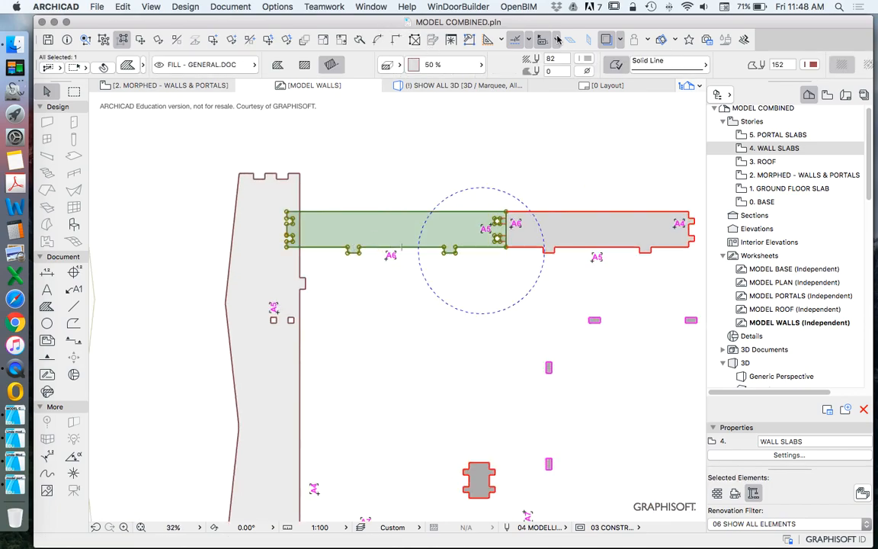
click(159, 42)
click(395, 232)
click(453, 232)
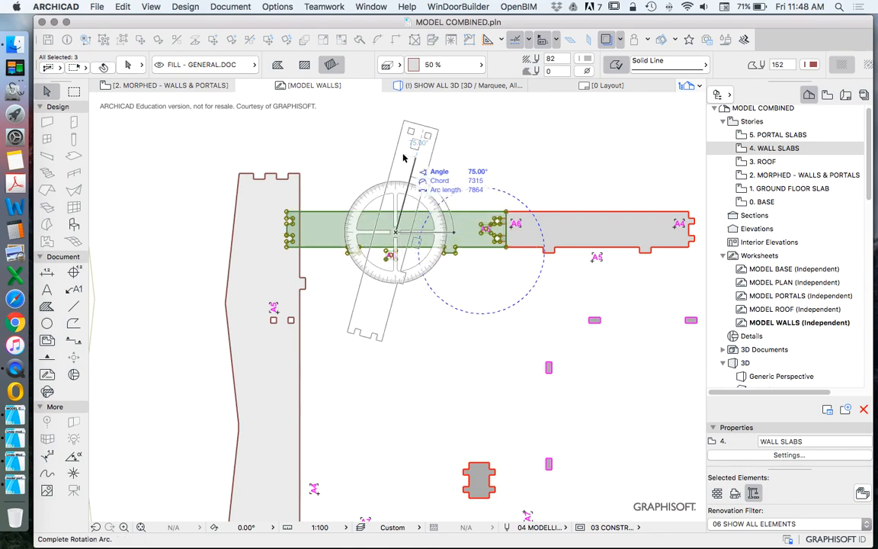
click(402, 151)
scroll(354, 261, down, 5)
scroll(384, 282, up, 3)
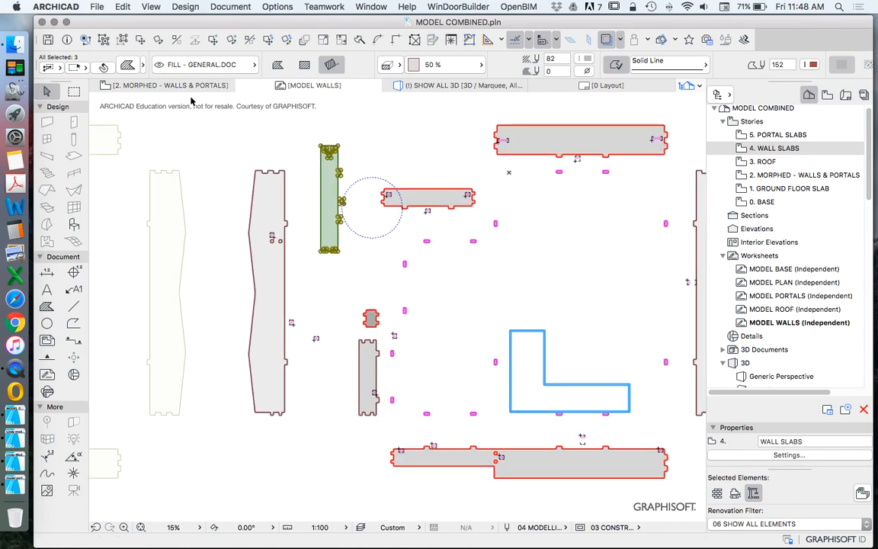
Step: Move the A7 piece aside next to its label and place wall A6 in line above the short vertical wall
click(354, 304)
mouse_move(359, 326)
mouse_down()
mouse_move(347, 327)
mouse_move(348, 339)
mouse_move(326, 337)
mouse_up()
mouse_move(335, 253)
mouse_down()
mouse_move(368, 289)
mouse_move(370, 276)
mouse_move(359, 313)
mouse_move(358, 297)
mouse_move(370, 303)
mouse_up()
click(335, 270)
scroll(277, 218, down, 5)
scroll(343, 229, up, 4)
scroll(421, 308, down, 5)
scroll(418, 305, up, 4)
scroll(400, 236, down, 2)
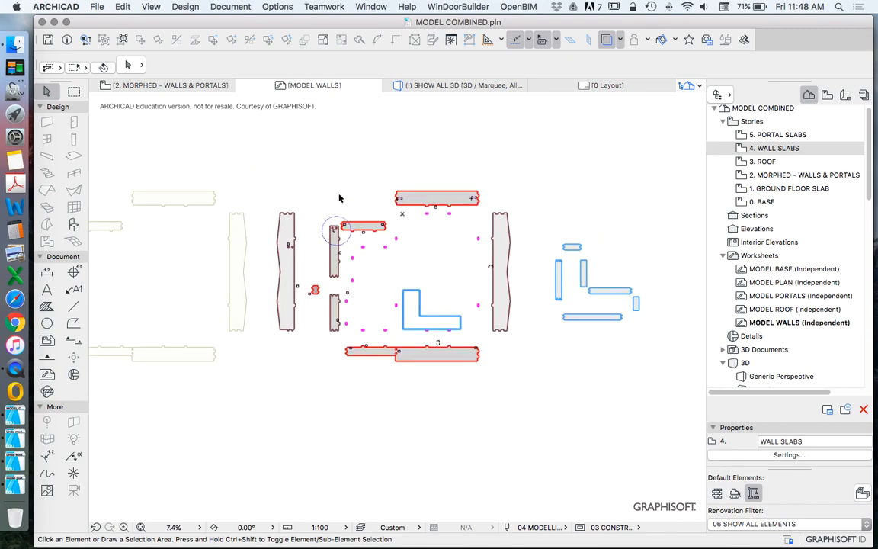
Step: Delete the dashed circle around the junction of walls A5 and A6
scroll(339, 198, up, 2)
click(314, 197)
key(Delete)
scroll(329, 231, up, 2)
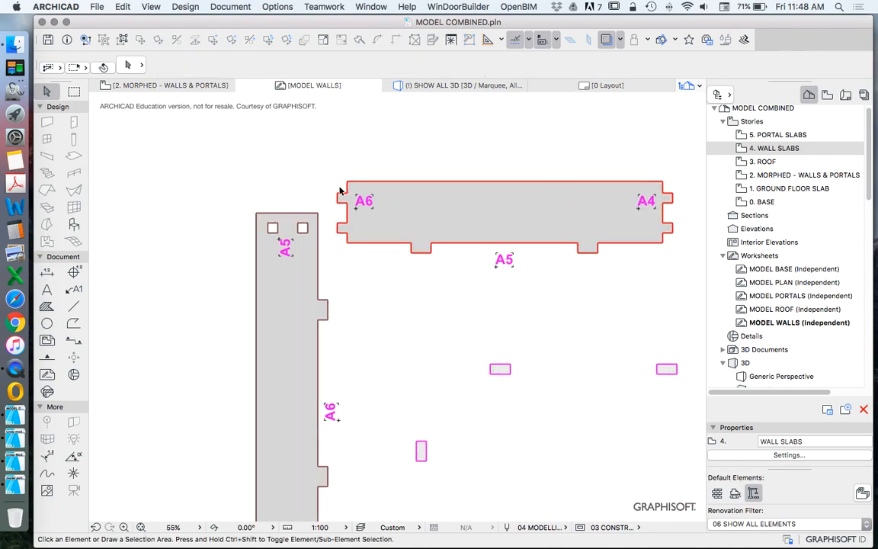
scroll(343, 191, down, 4)
scroll(456, 211, up, 2)
scroll(499, 221, down, 3)
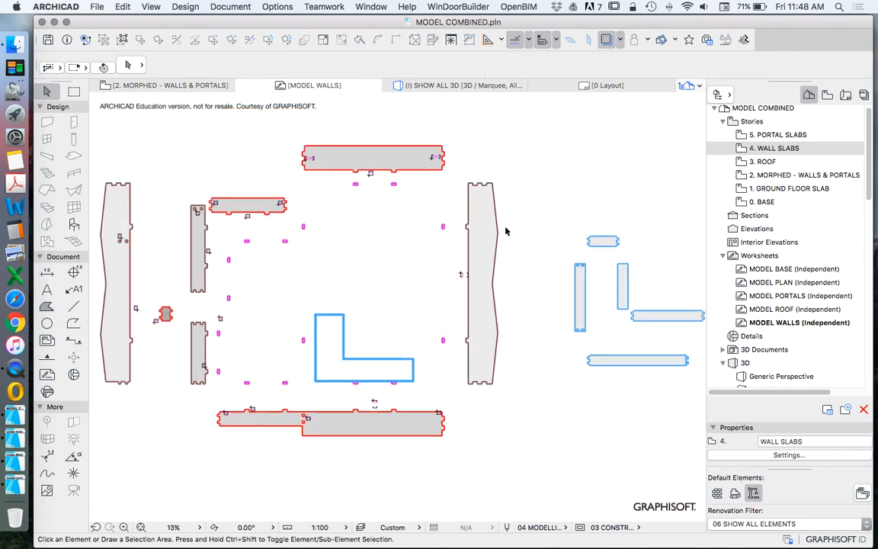
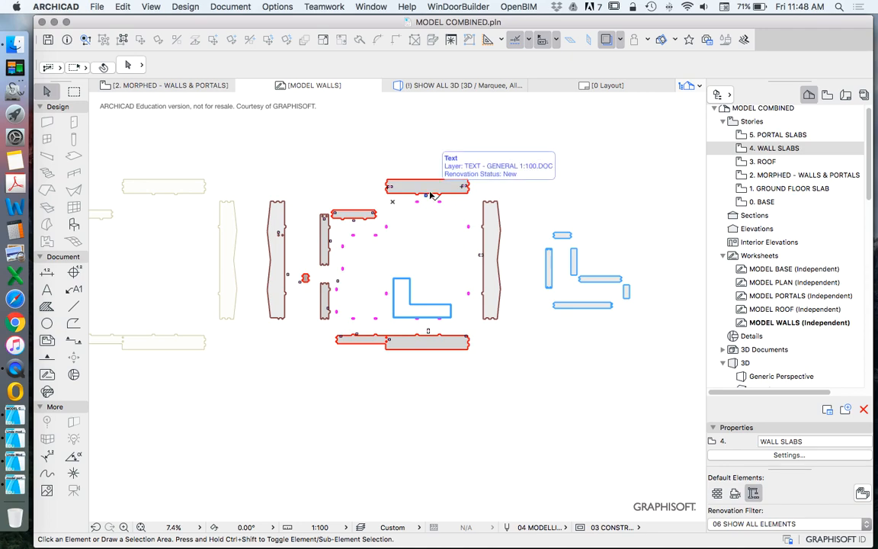
scroll(457, 295, up, 3)
scroll(450, 290, down, 2)
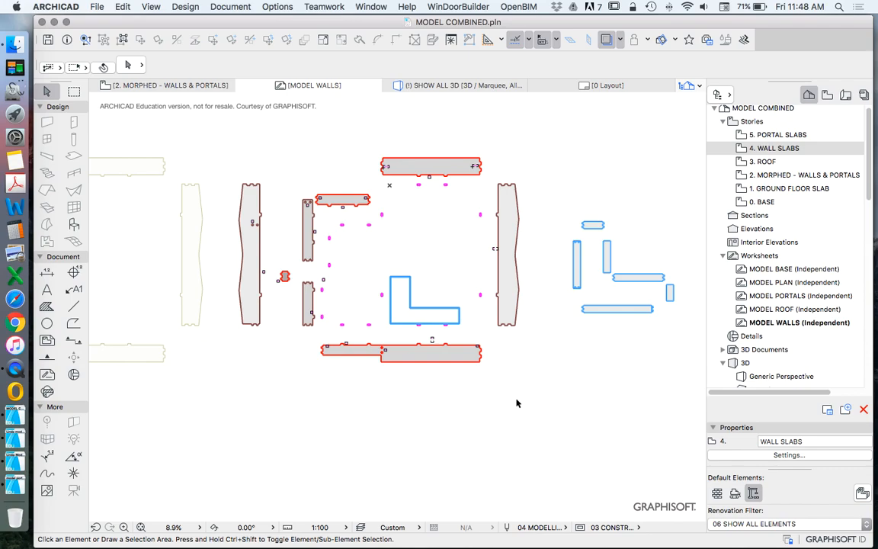
scroll(448, 237, down, 2)
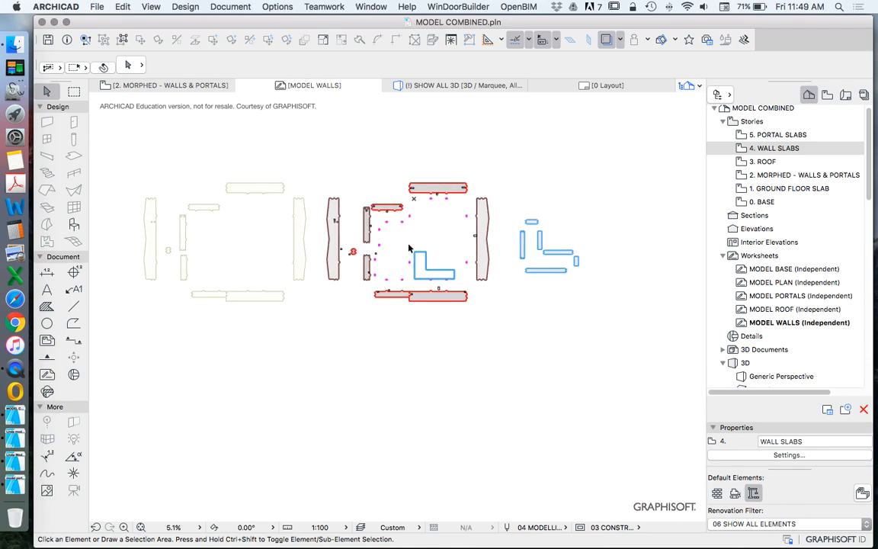
scroll(427, 305, down, 3)
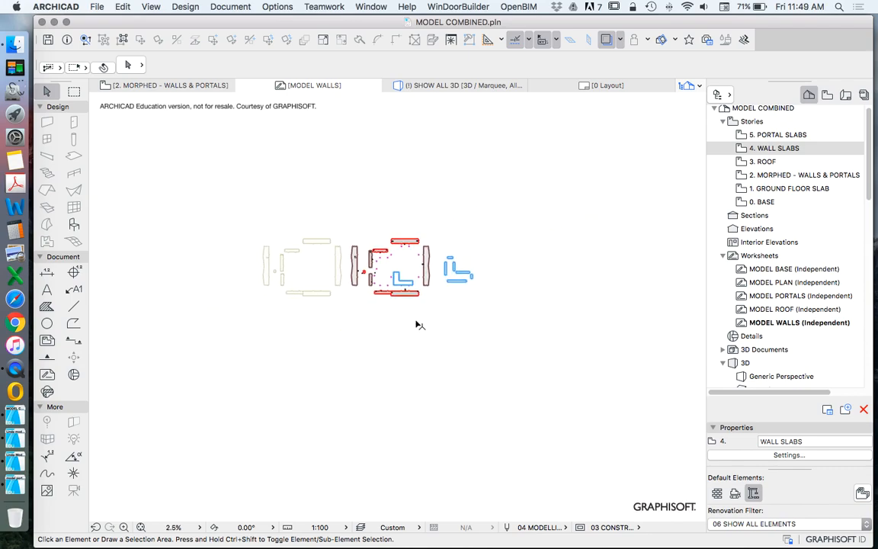
scroll(343, 347, down, 2)
Step: Switch to the model portal-Bella-20190809-2 file and copy the four slotted slabs on the 4. ROOF SLABS story
click(15, 462)
click(15, 489)
scroll(425, 251, up, 5)
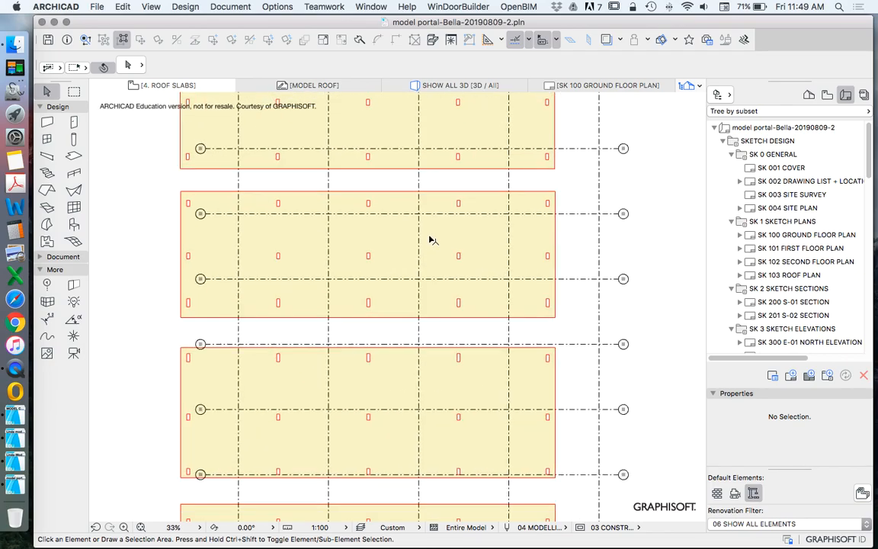
shift+click(298, 345)
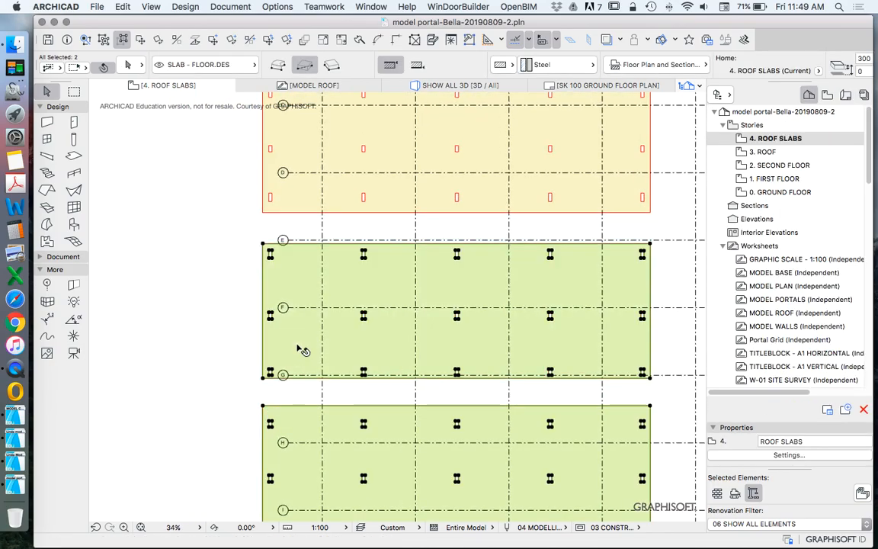
shift+click(306, 200)
scroll(316, 324, down, 6)
scroll(321, 250, up, 5)
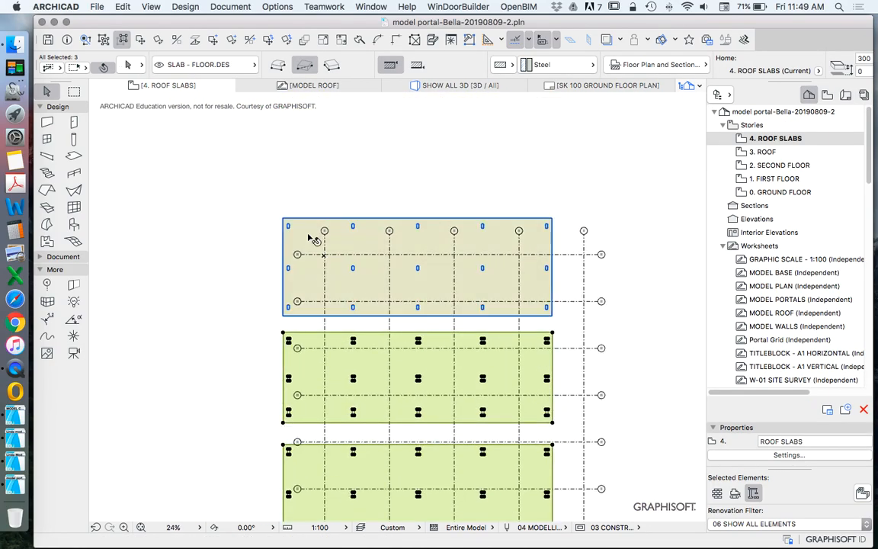
shift+click(311, 238)
scroll(325, 164, down, 5)
scroll(326, 164, down, 2)
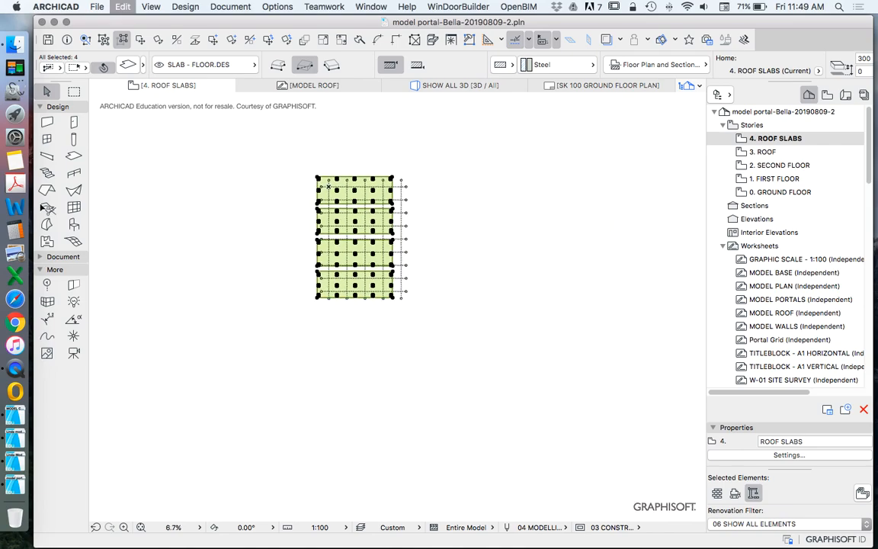
Step: Return to MODEL COMBINED and paste the four slotted roof slabs on the 3. ROOF story
click(16, 416)
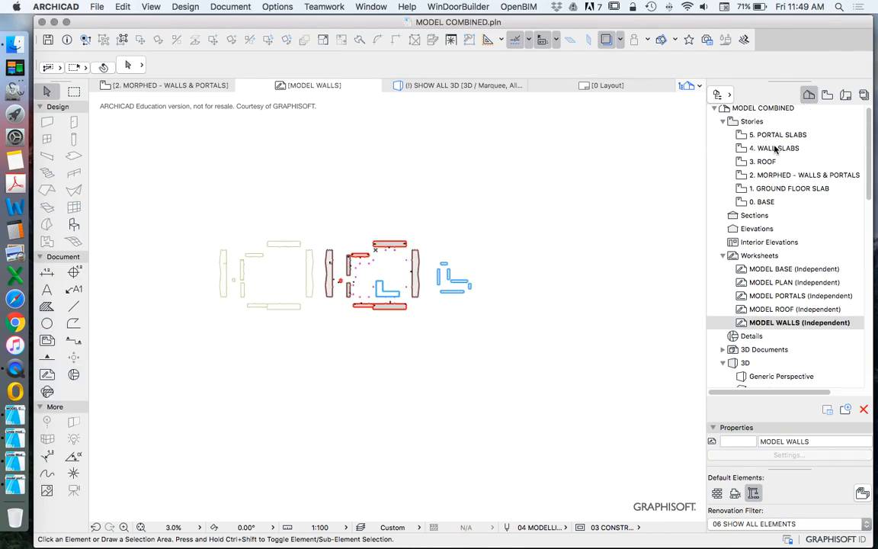
click(761, 163)
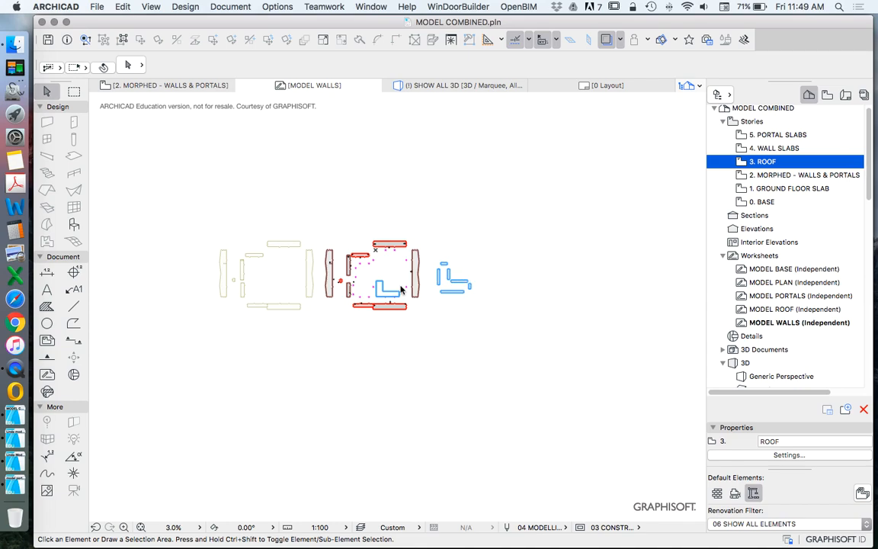
scroll(439, 271, down, 5)
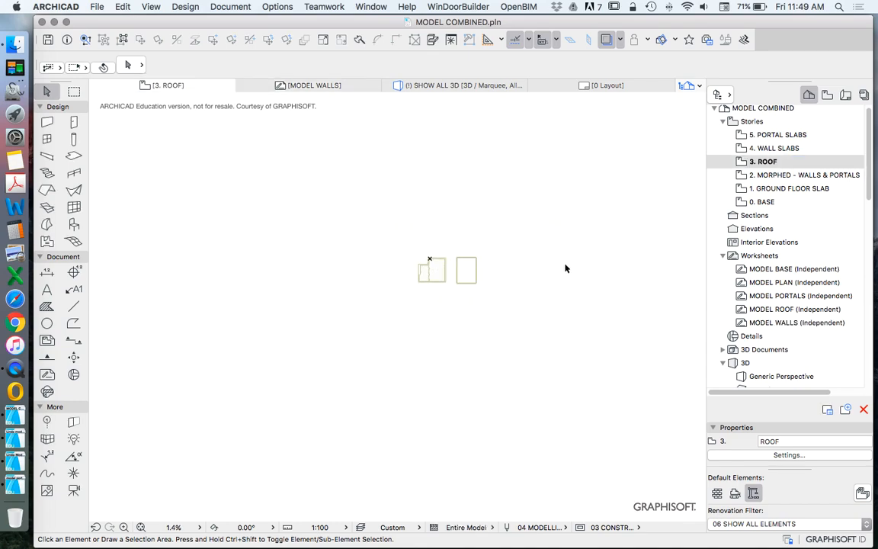
click(429, 263)
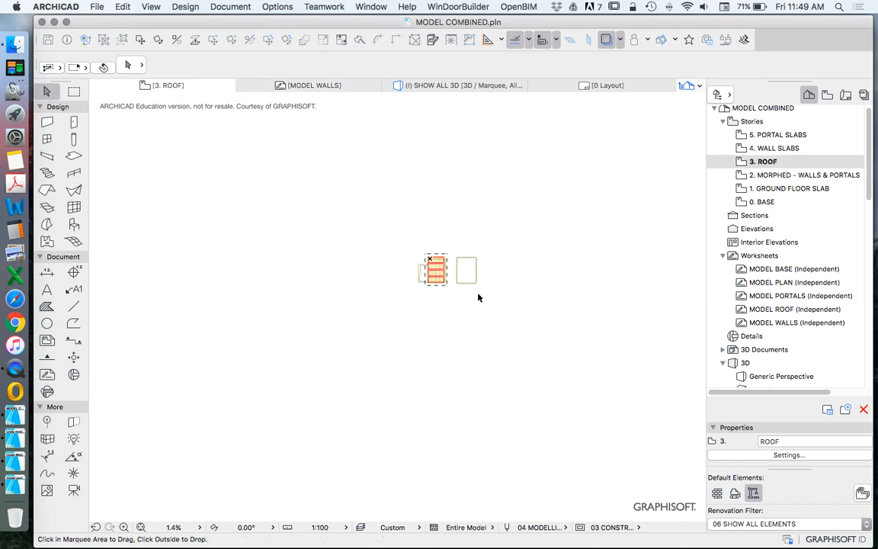
Step: Move the four roof slabs together horizontally off the floor plan into the empty area west of it
scroll(487, 320, up, 5)
drag(492, 355, 404, 177)
click(140, 39)
click(436, 244)
click(267, 244)
click(409, 149)
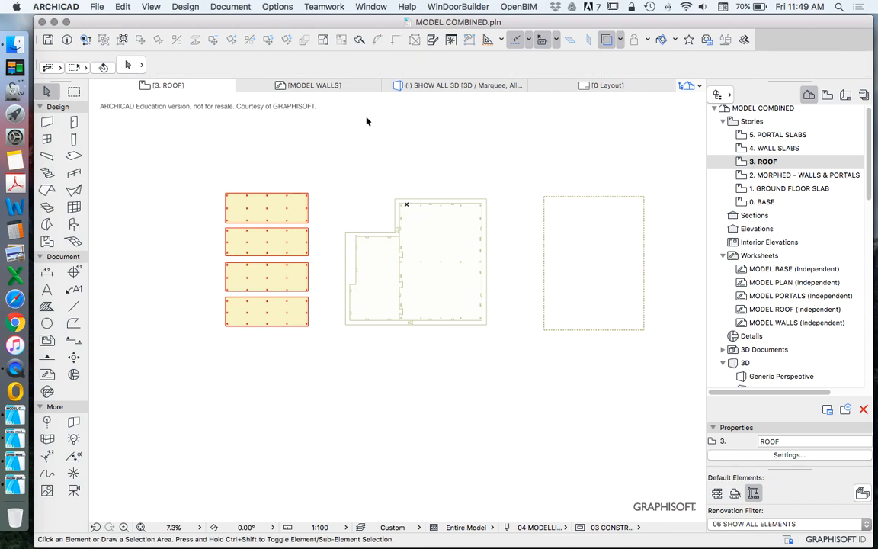
scroll(394, 221, up, 5)
scroll(298, 255, down, 3)
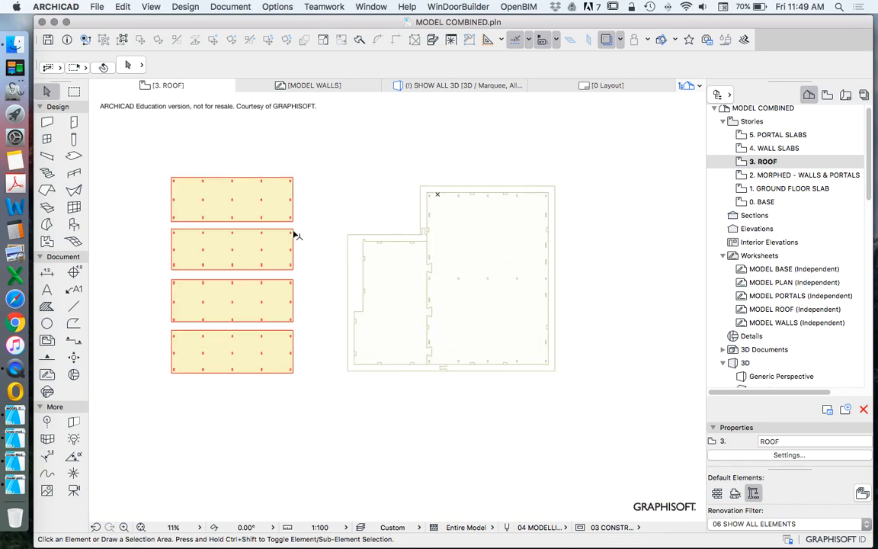
scroll(378, 254, down, 3)
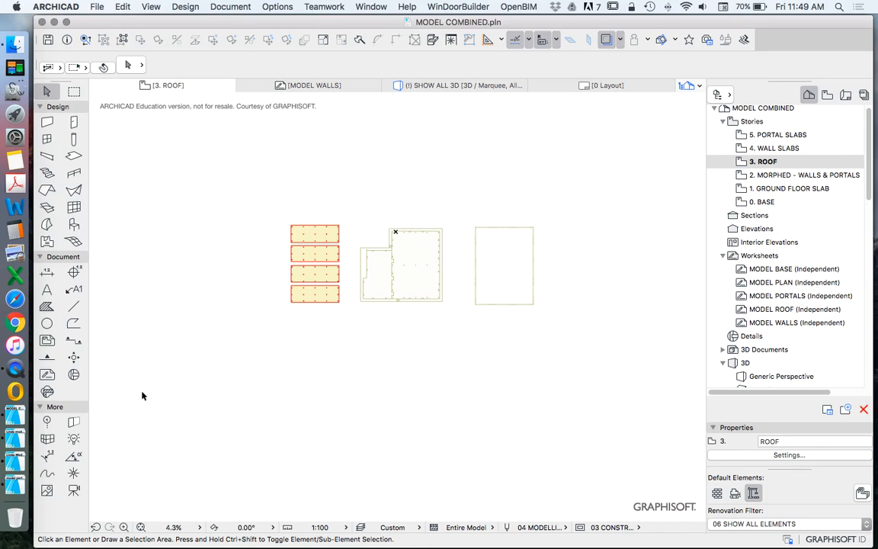
Step: Switch to the Linda-Model 3D Portal-20190816 file and examine the five portal frames on its 3. ROOF story
click(4, 480)
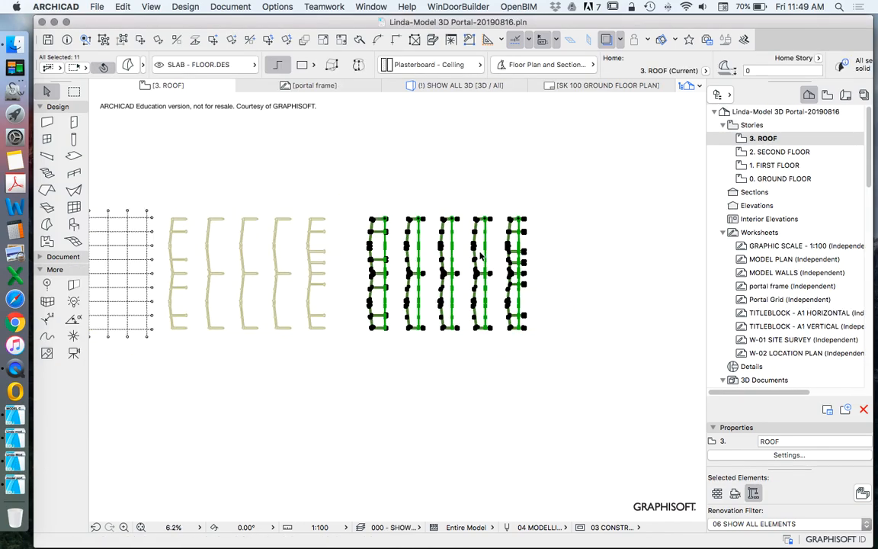
click(491, 253)
scroll(467, 237, up, 5)
scroll(459, 240, down, 7)
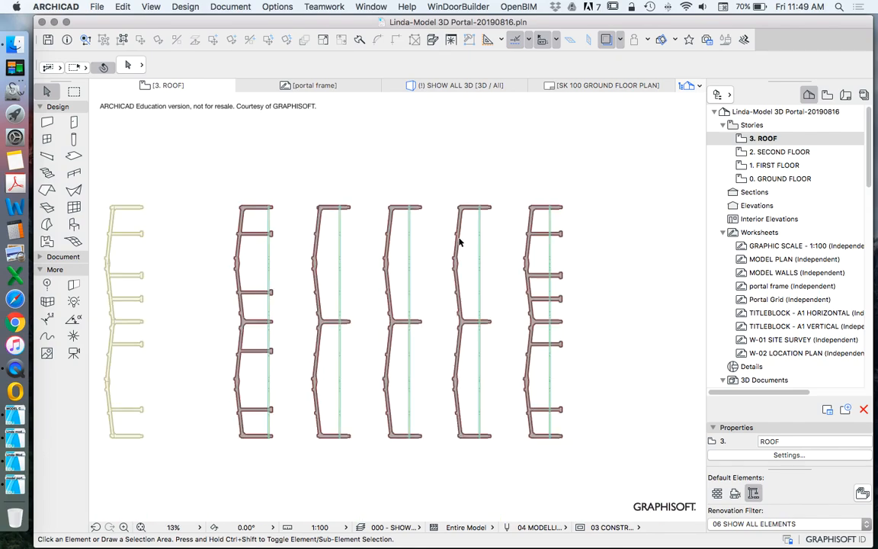
Step: On MODEL COMBINED's 5. PORTAL SLABS story, move the five portal frames together onto the floor plan, the first frame's top end near the main block's upper-left slot
click(15, 371)
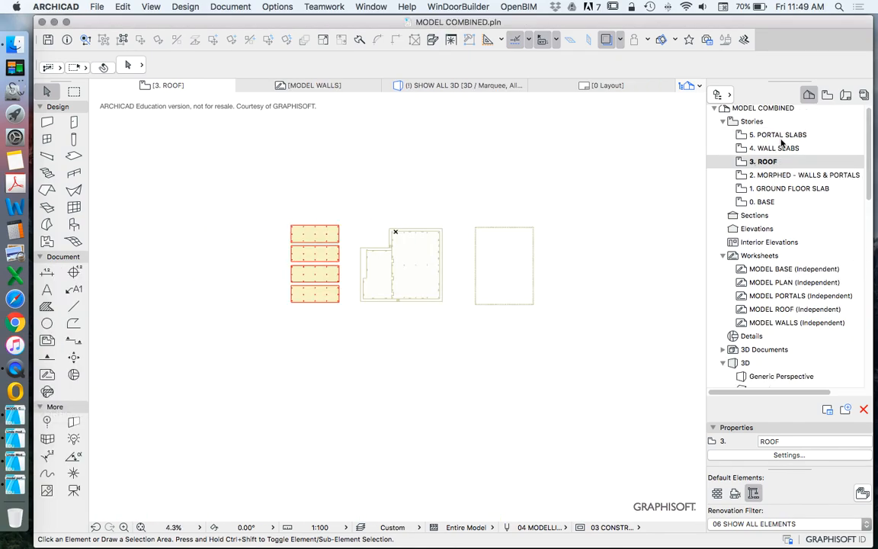
click(781, 136)
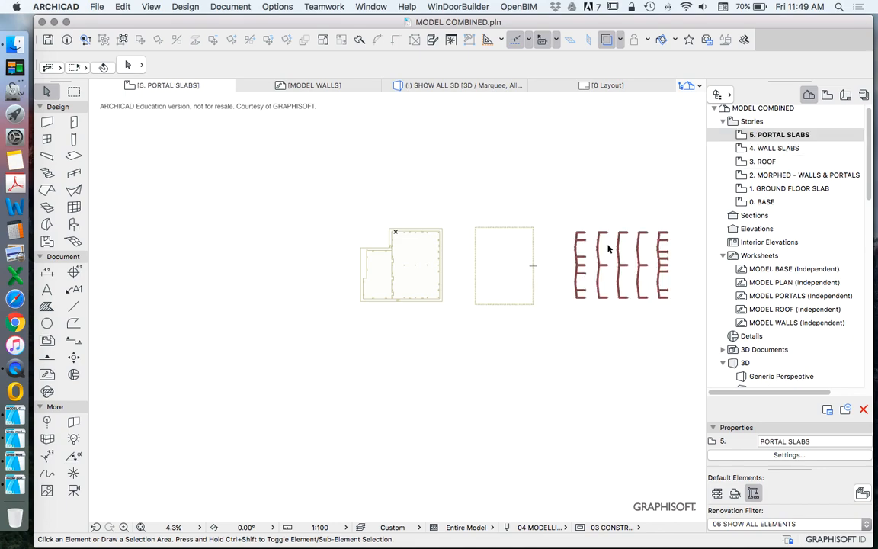
drag(562, 213, 676, 314)
right_click(597, 157)
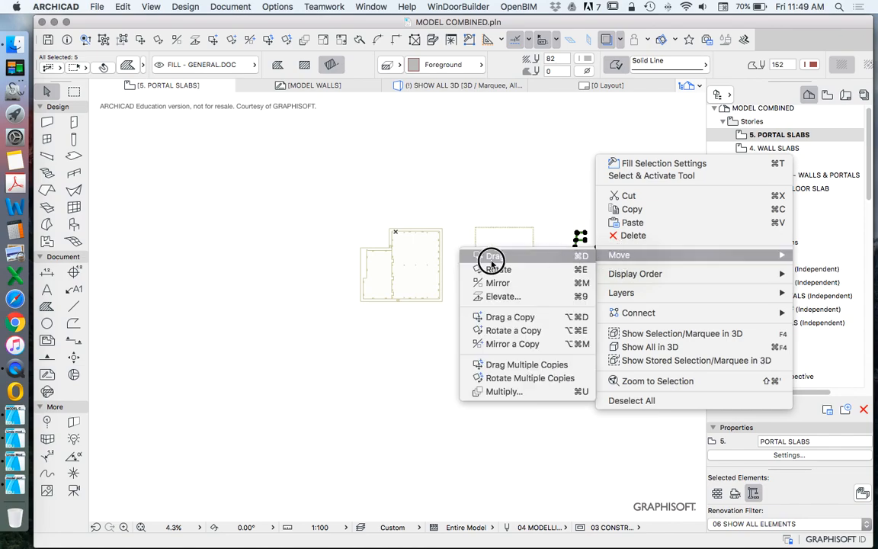
click(490, 258)
scroll(594, 236, up, 5)
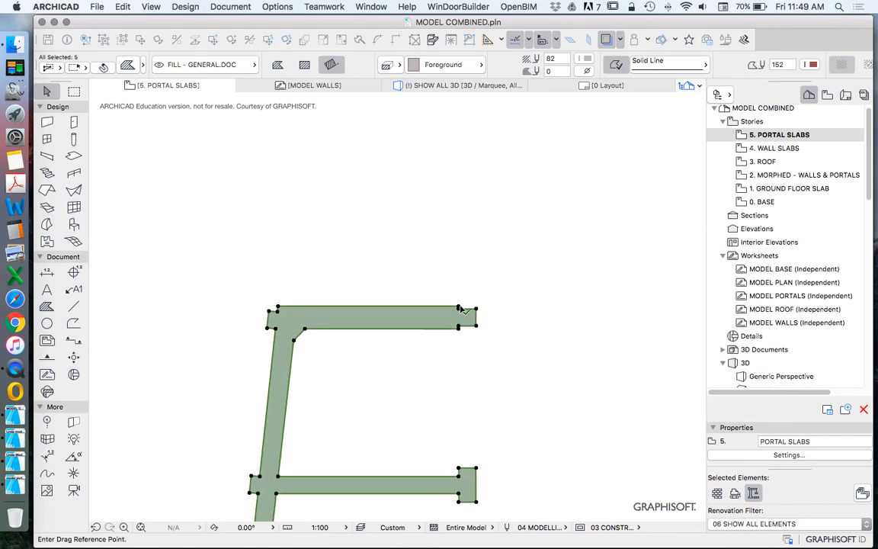
click(431, 308)
scroll(509, 290, down, 6)
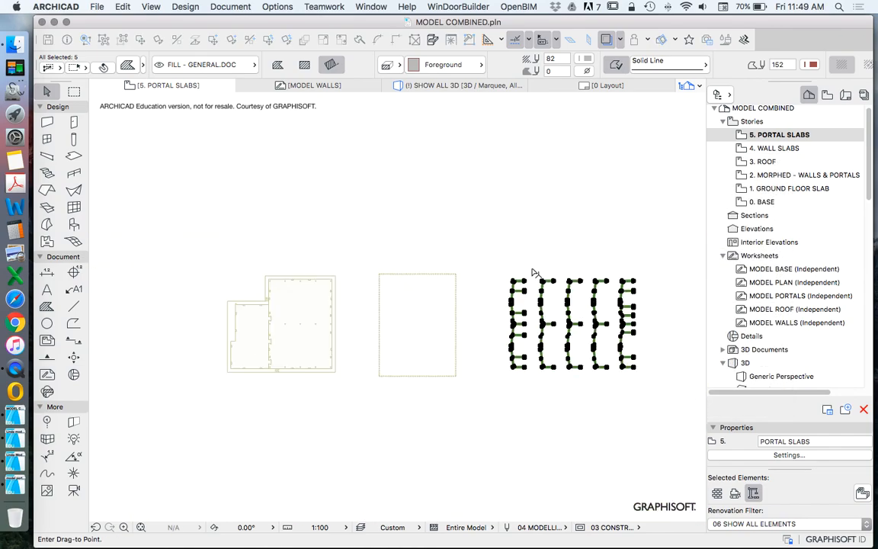
scroll(367, 294, up, 8)
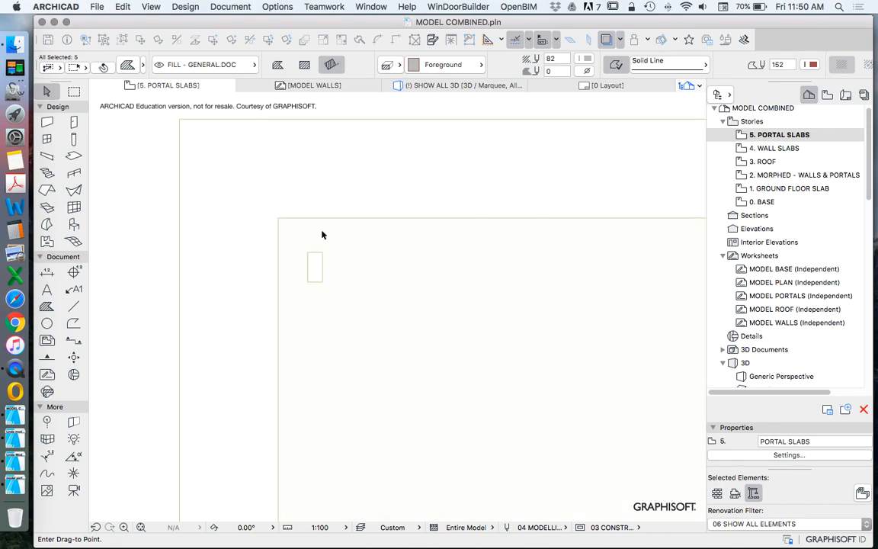
click(319, 224)
scroll(319, 223, down, 8)
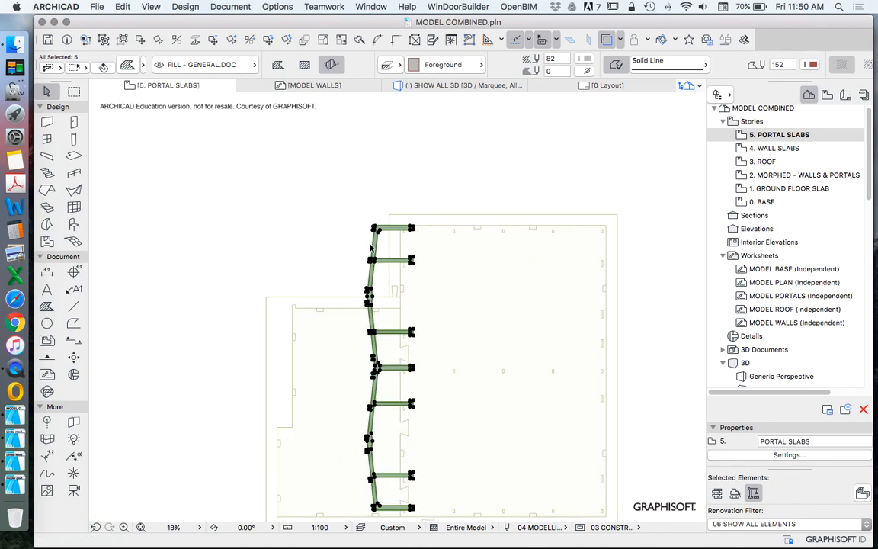
key(Escape)
Step: Examine how the five portal frames line up with the floor plan's outline and slots
scroll(440, 190, down, 5)
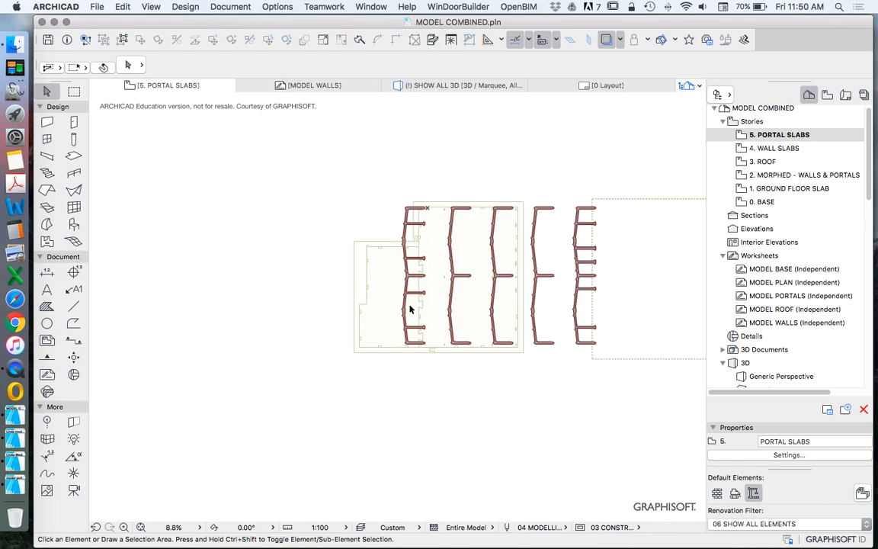
scroll(424, 358, up, 6)
scroll(402, 300, down, 6)
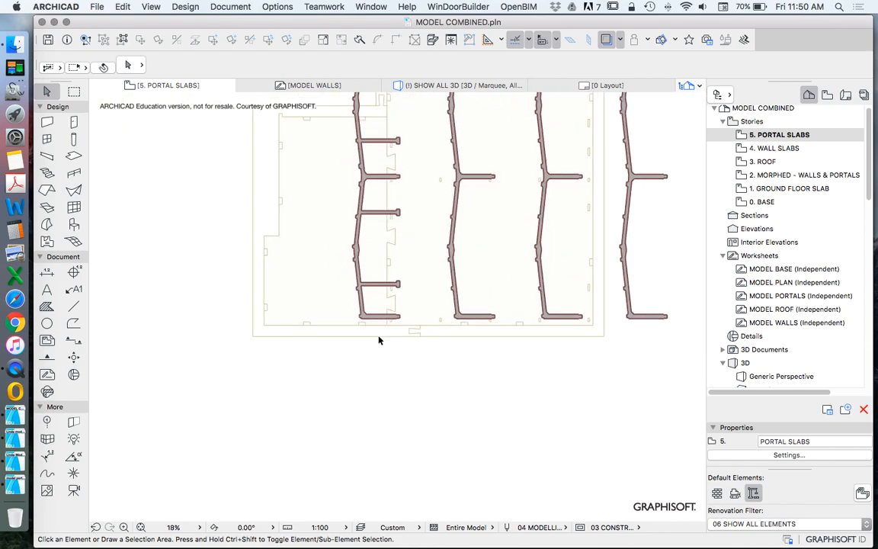
scroll(409, 227, up, 4)
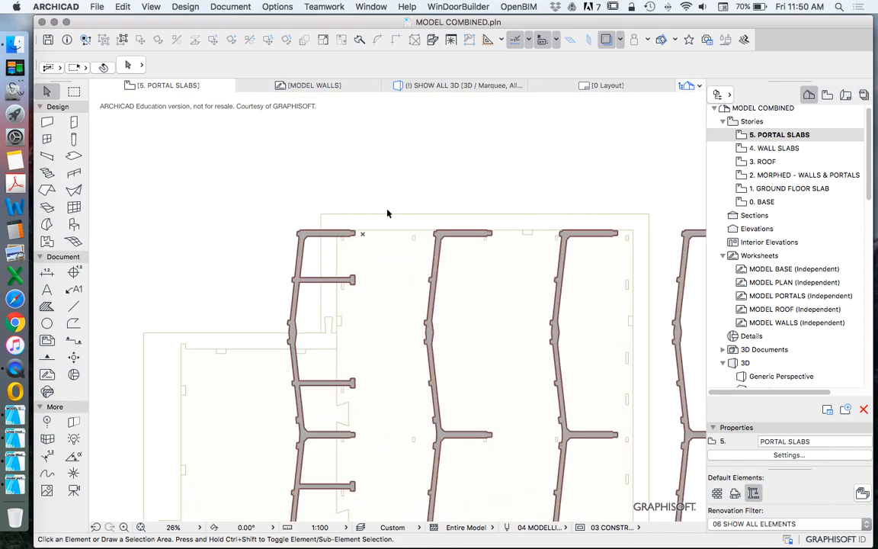
scroll(384, 212, down, 3)
scroll(469, 320, down, 2)
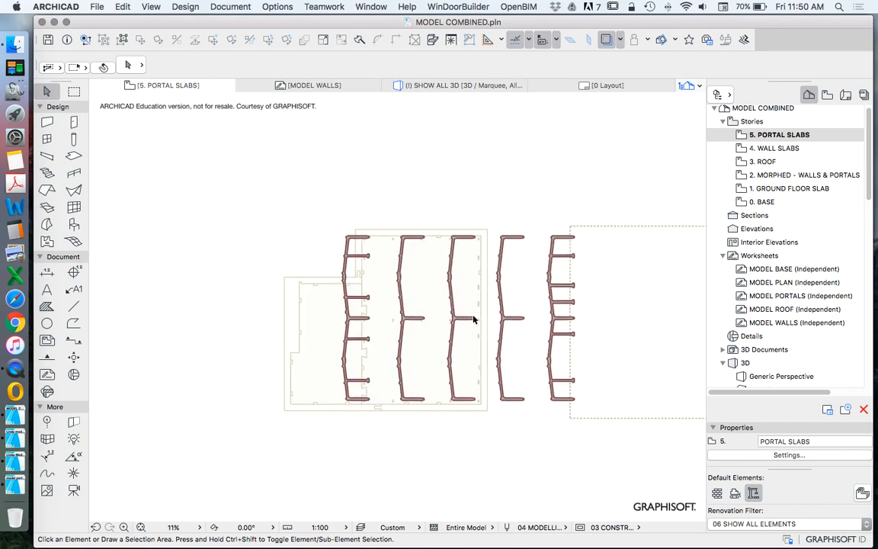
scroll(472, 302, up, 2)
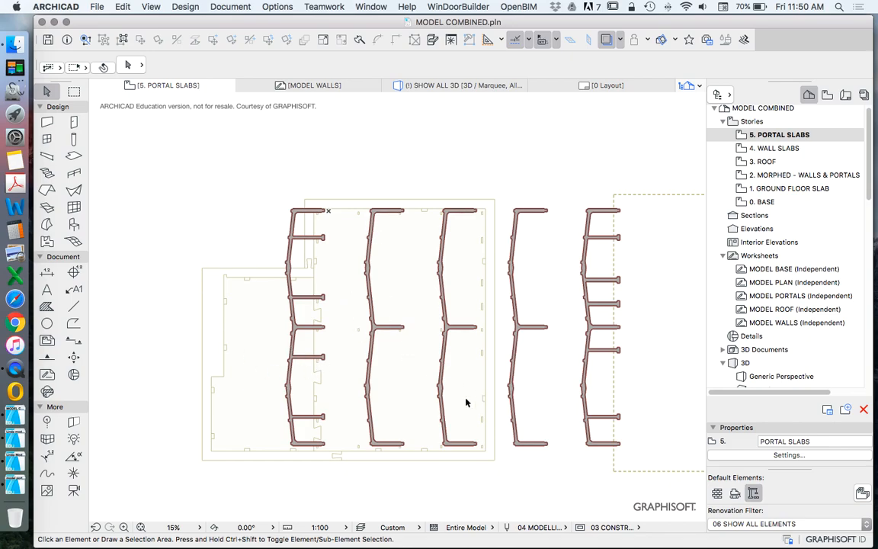
scroll(358, 278, up, 2)
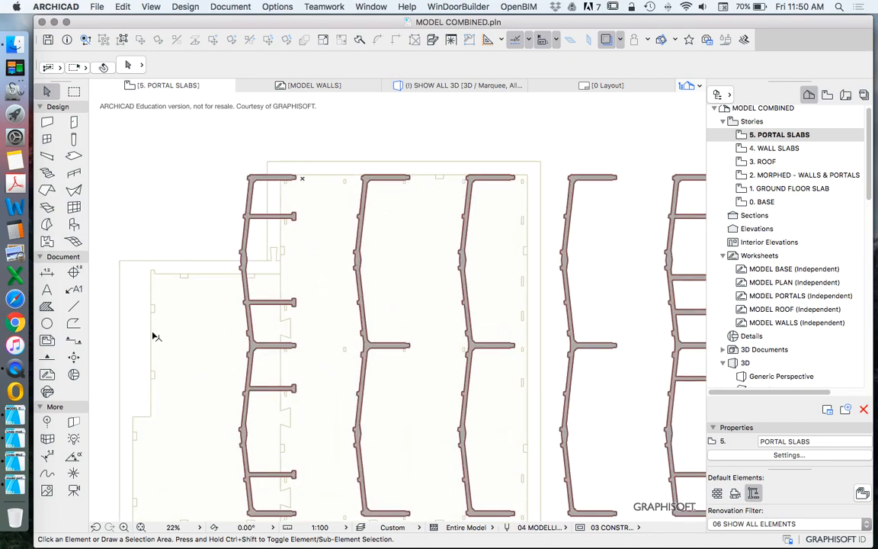
click(75, 304)
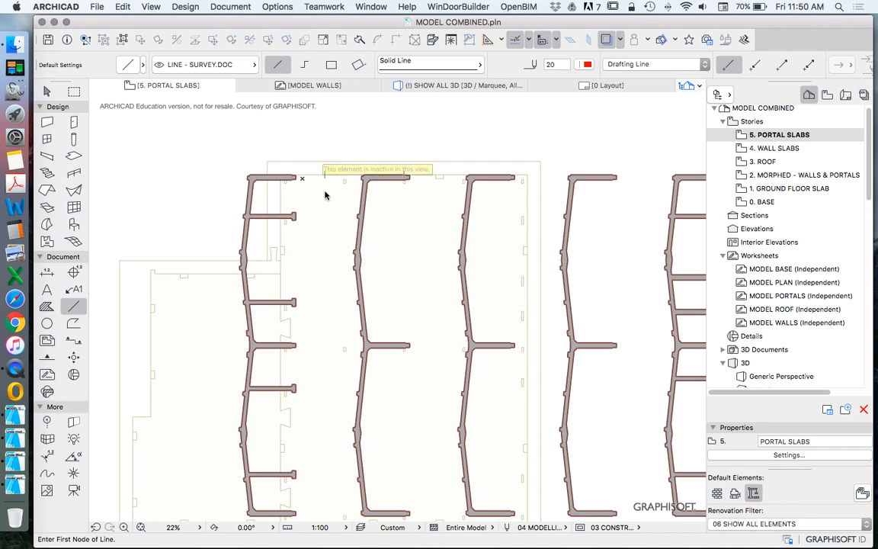
scroll(305, 176, up, 5)
key(Escape)
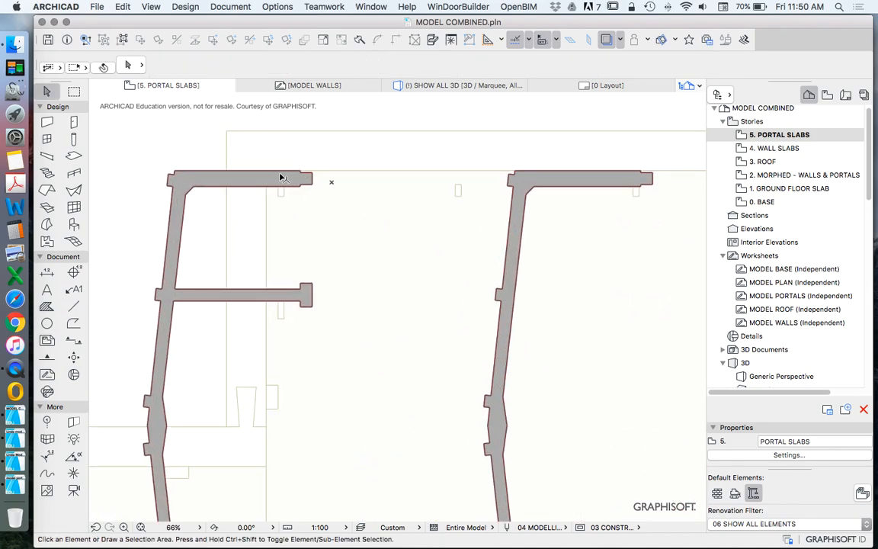
Step: Show the 2. MORPHED - WALLS & PORTALS story as the trace reference behind the portal slabs
scroll(278, 171, down, 7)
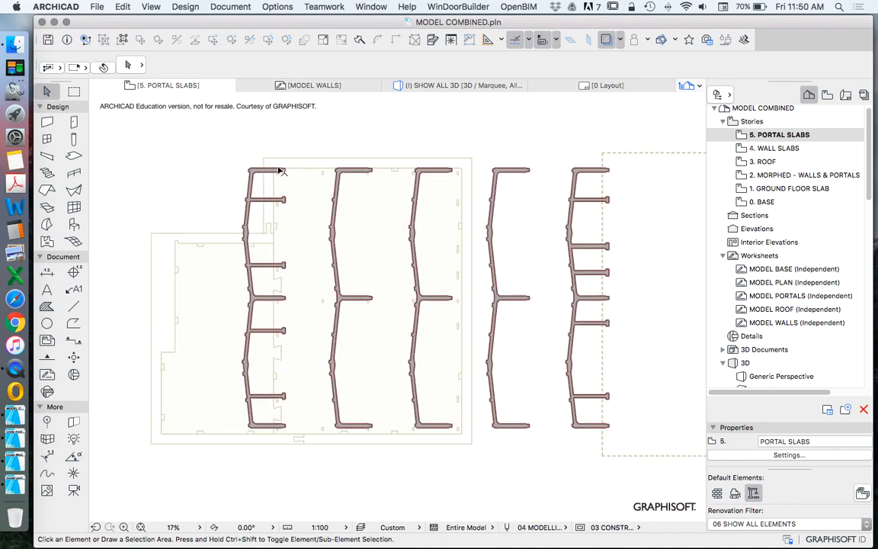
right_click(770, 180)
click(724, 236)
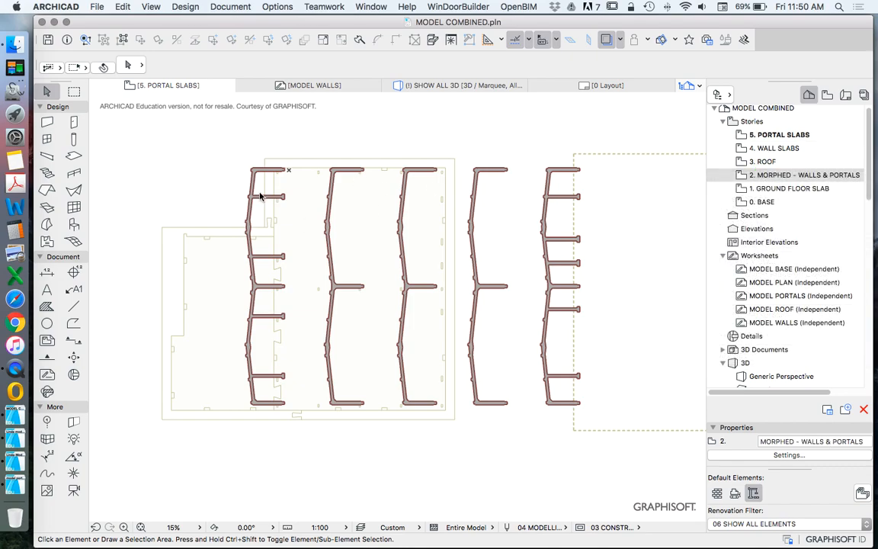
Step: Move the five portal frames down together so their upper edges align with the inner face of the traced upper wall
drag(230, 147, 611, 463)
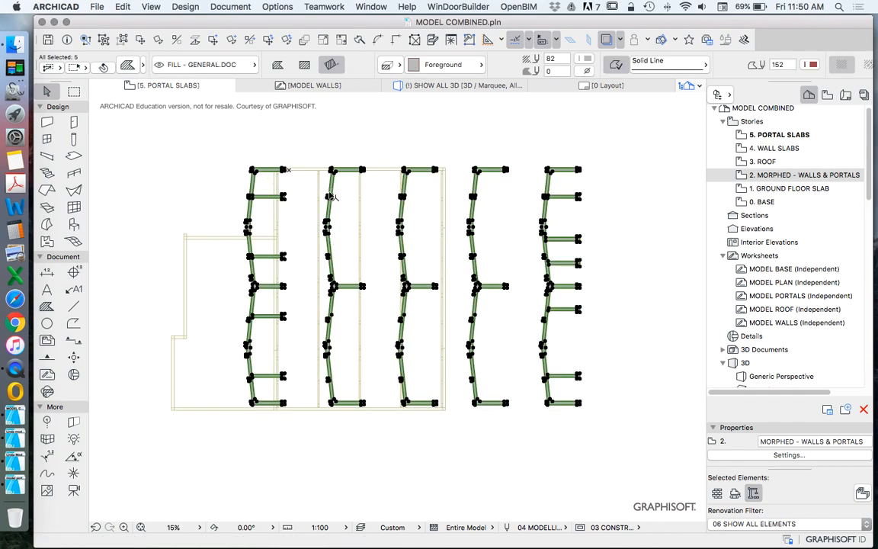
click(139, 40)
scroll(382, 172, up, 10)
click(304, 147)
scroll(378, 174, up, 5)
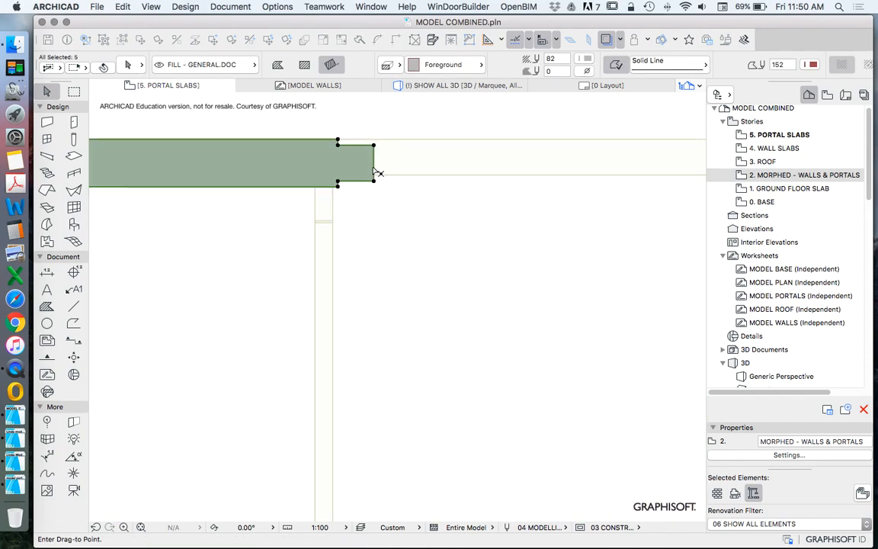
click(384, 190)
scroll(373, 164, down, 12)
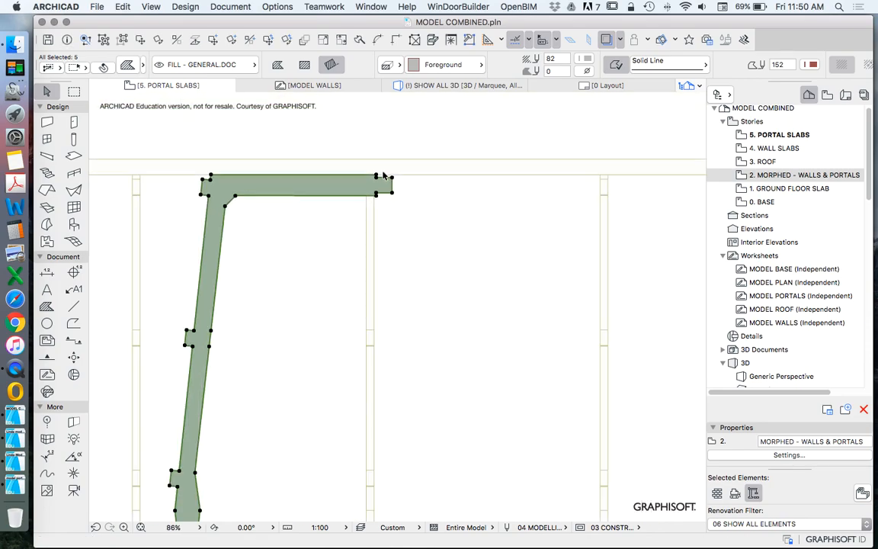
scroll(360, 138, down, 1)
key(Escape)
scroll(362, 323, up, 10)
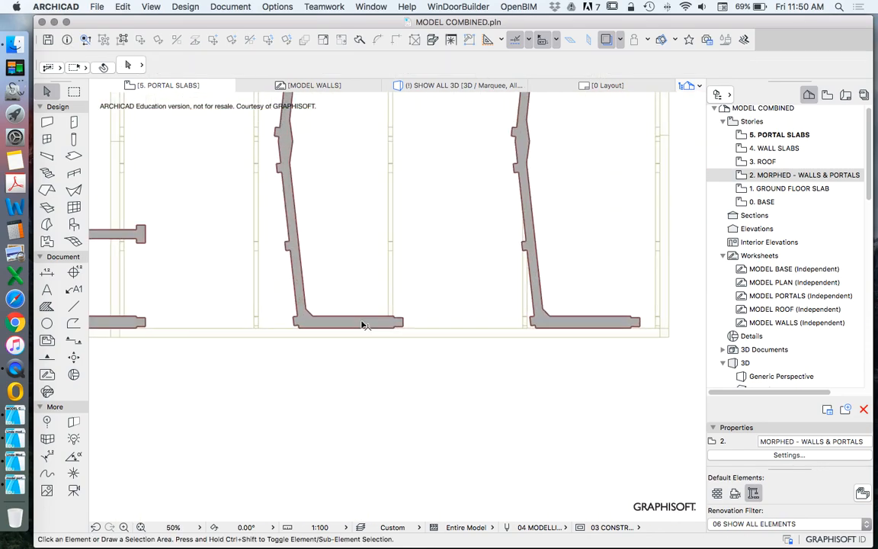
scroll(364, 326, down, 10)
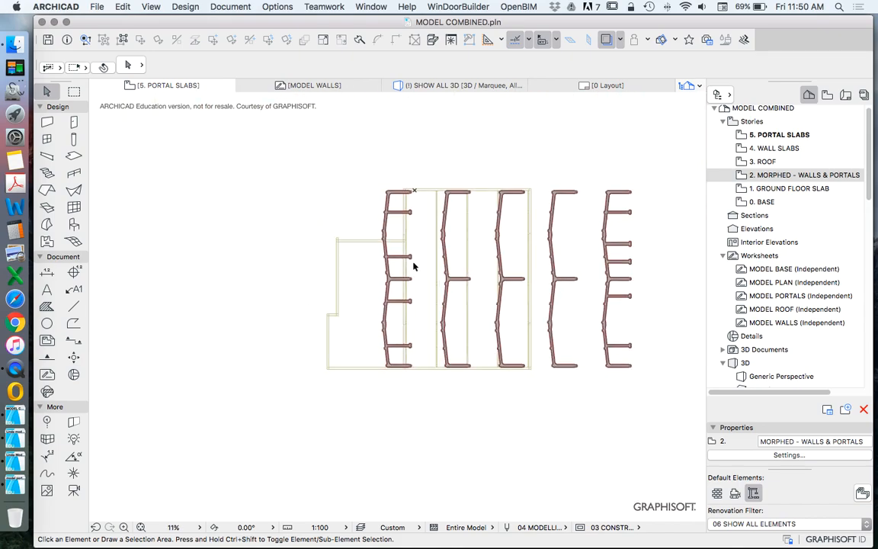
scroll(502, 281, down, 3)
scroll(458, 246, up, 4)
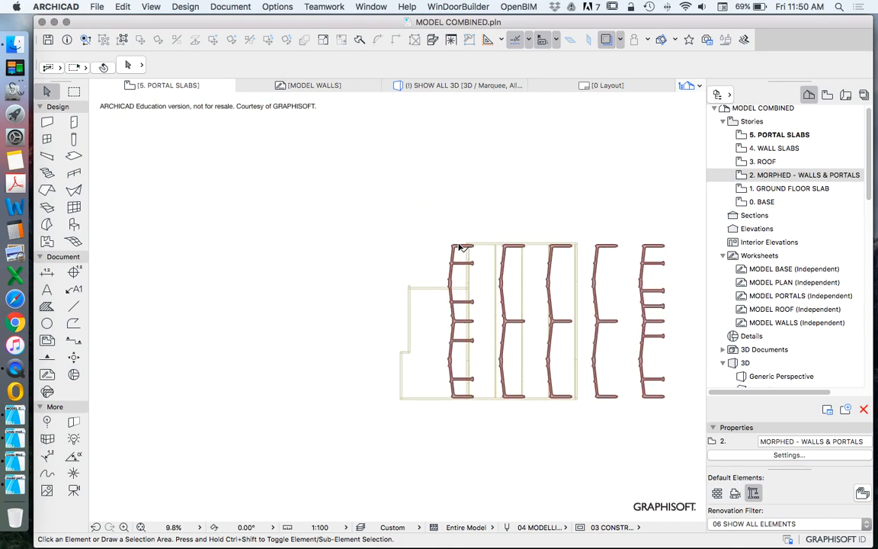
Step: Open the 3. ROOF story and show the 5. PORTAL SLABS story as its trace reference
double_click(762, 163)
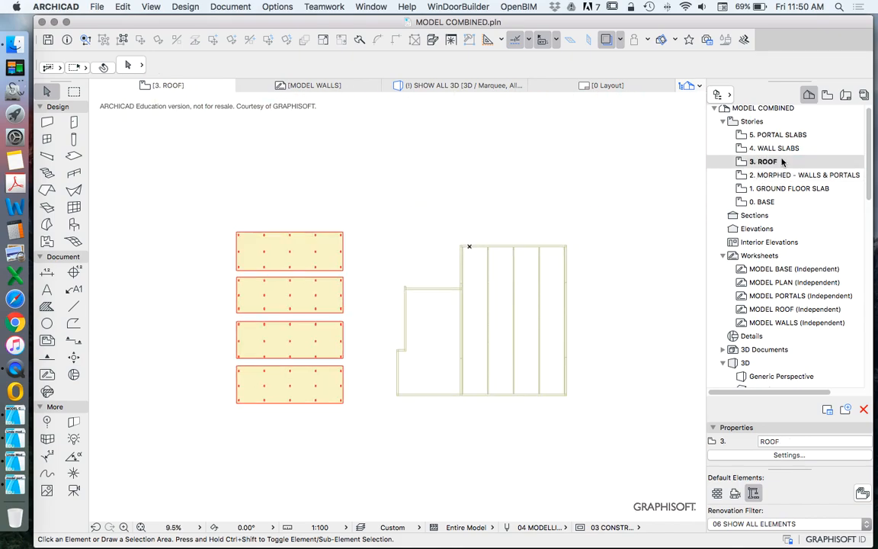
right_click(773, 150)
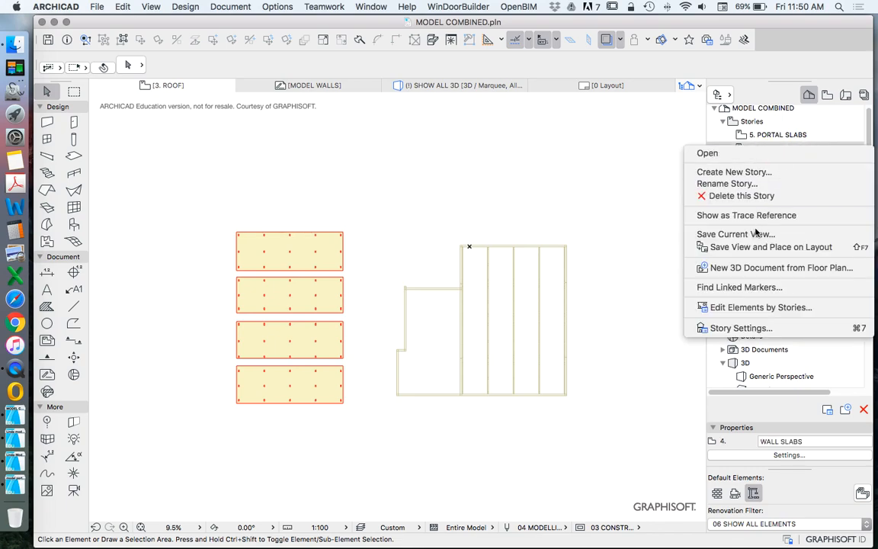
click(770, 135)
right_click(771, 135)
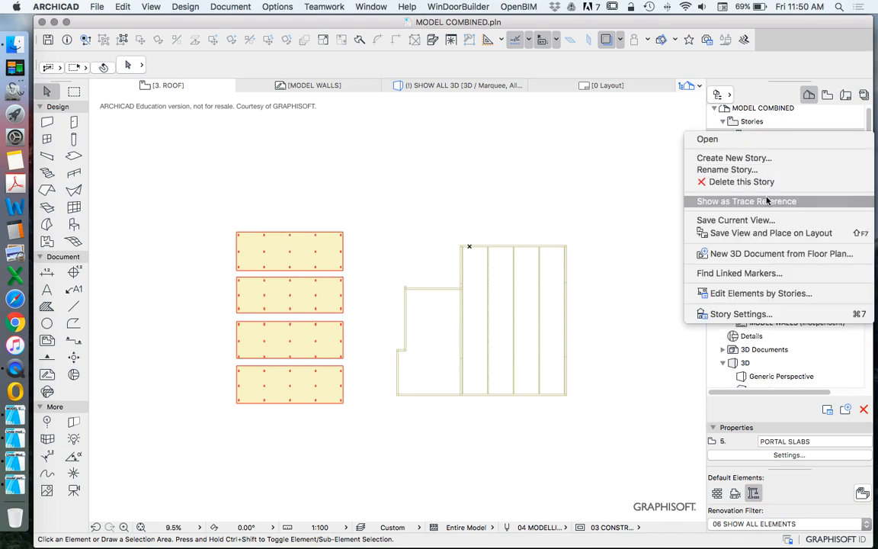
click(779, 202)
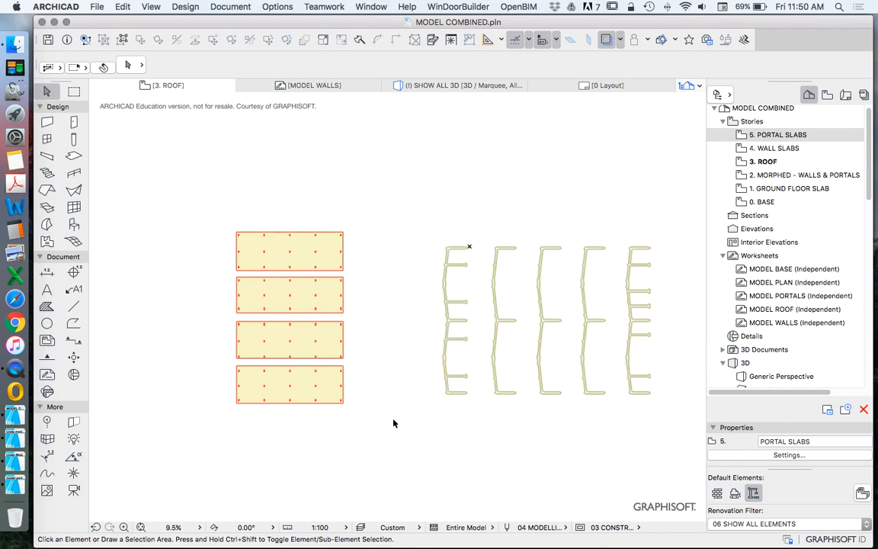
scroll(393, 423, up, 5)
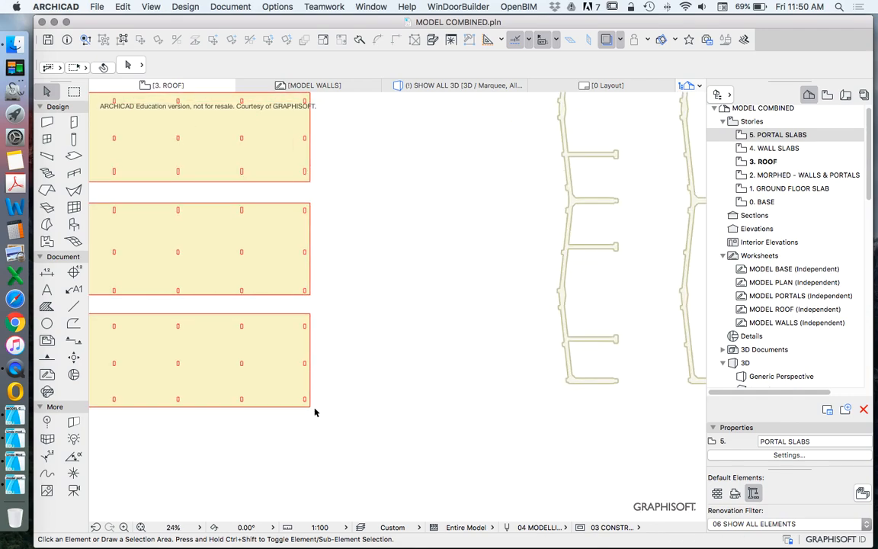
scroll(413, 377, down, 2)
scroll(385, 402, up, 2)
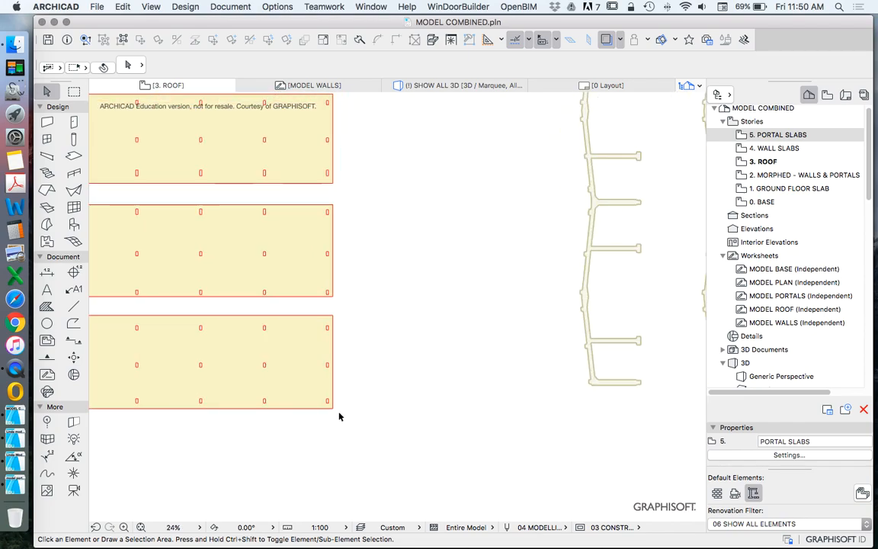
drag(334, 408, 546, 380)
key(Escape)
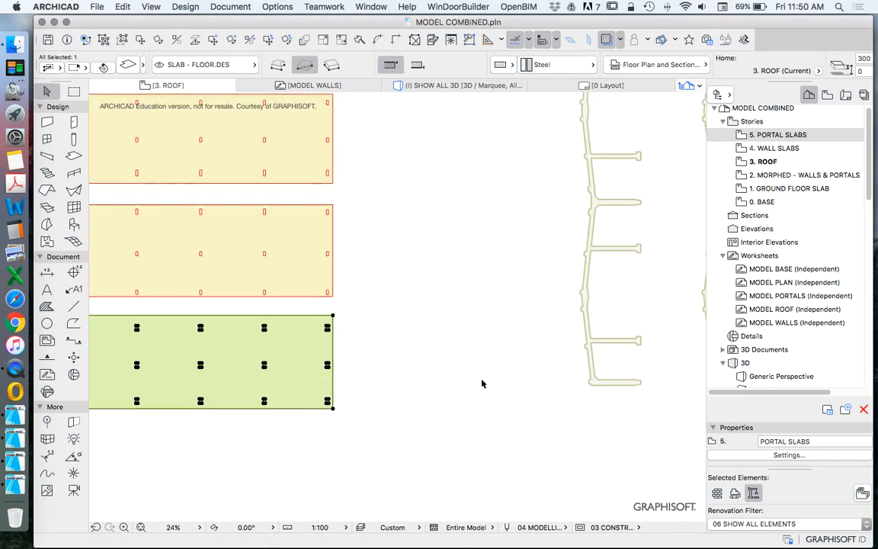
key(Escape)
Step: Move the four roof slabs together horizontally until their ends sit just beside the first traced portal frame
scroll(385, 419, down, 1)
scroll(352, 360, up, 3)
drag(395, 459, 336, 172)
click(141, 41)
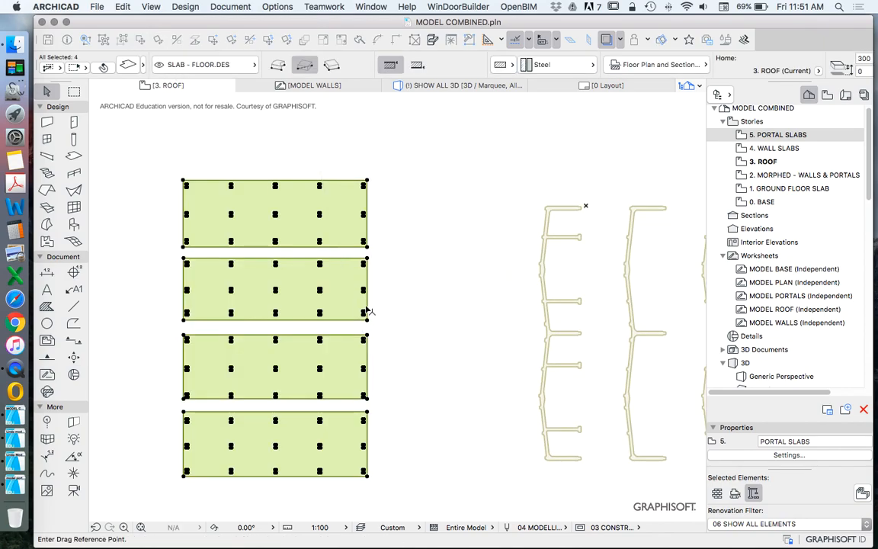
click(368, 280)
scroll(533, 263, up, 3)
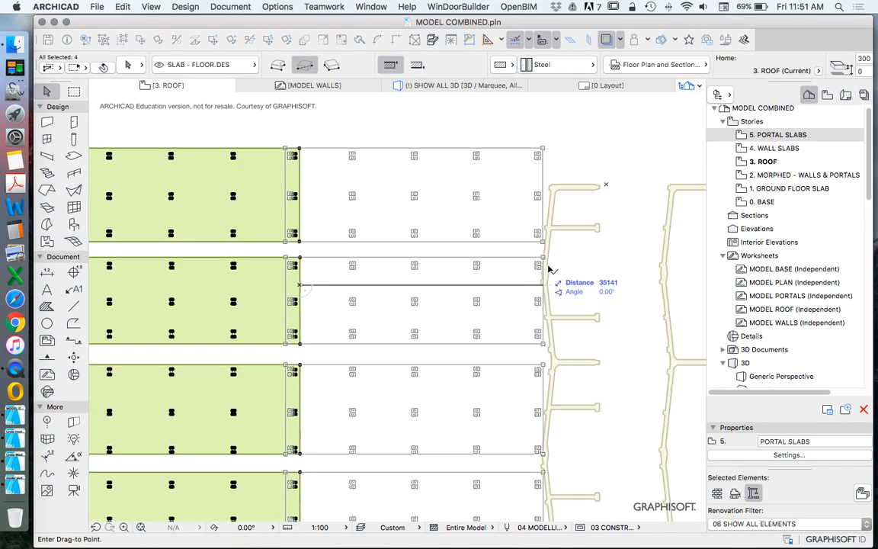
click(542, 279)
scroll(578, 189, down, 3)
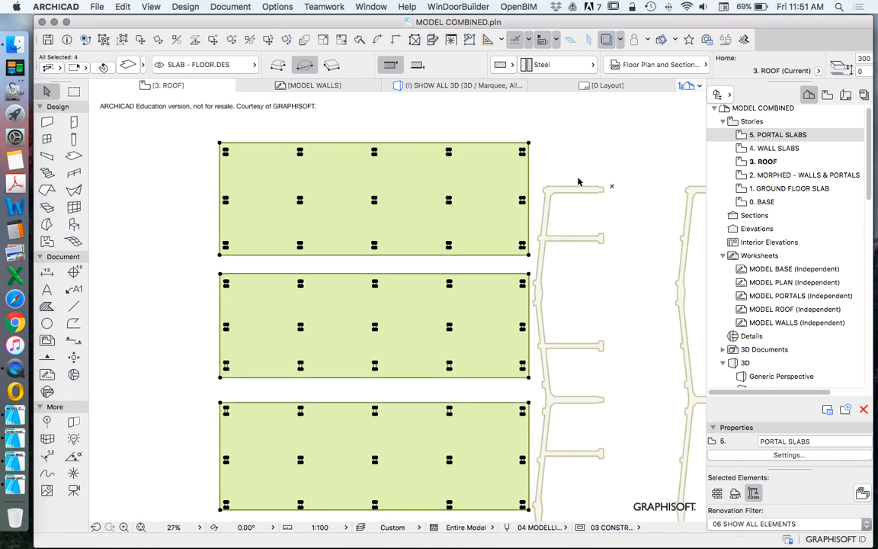
scroll(534, 349, up, 3)
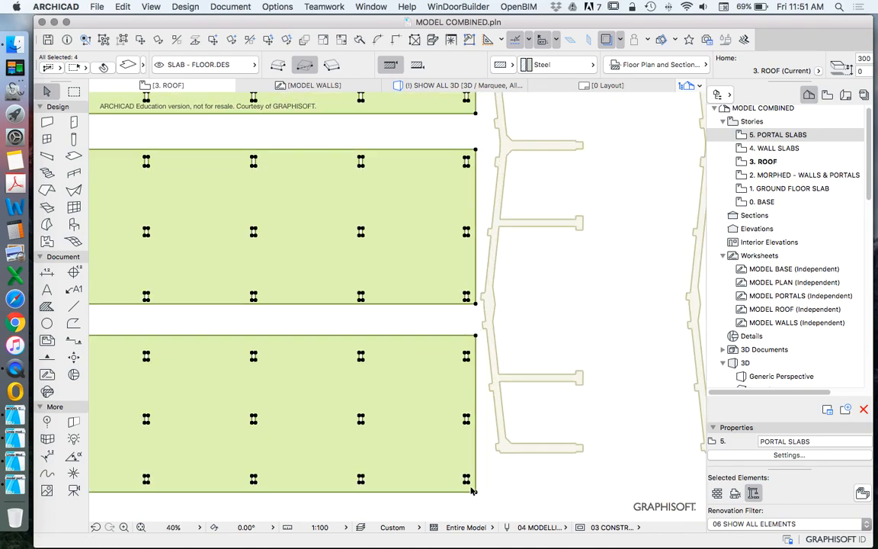
key(Escape)
scroll(480, 304, down, 2)
scroll(464, 299, up, 5)
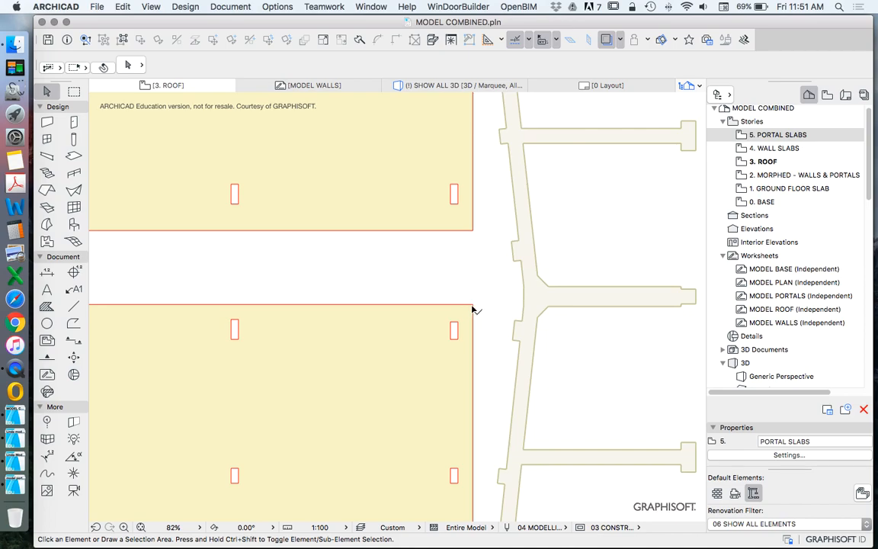
drag(473, 306, 472, 257)
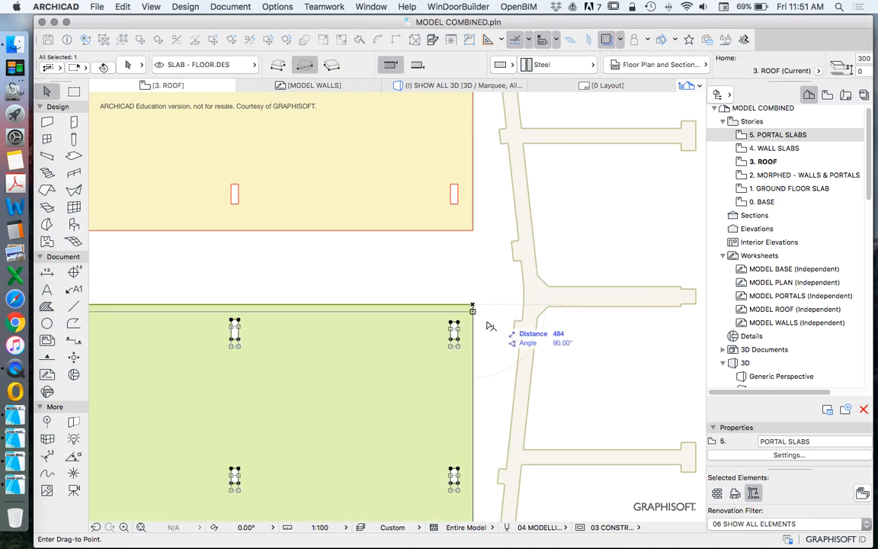
scroll(473, 258, down, 5)
scroll(472, 270, up, 4)
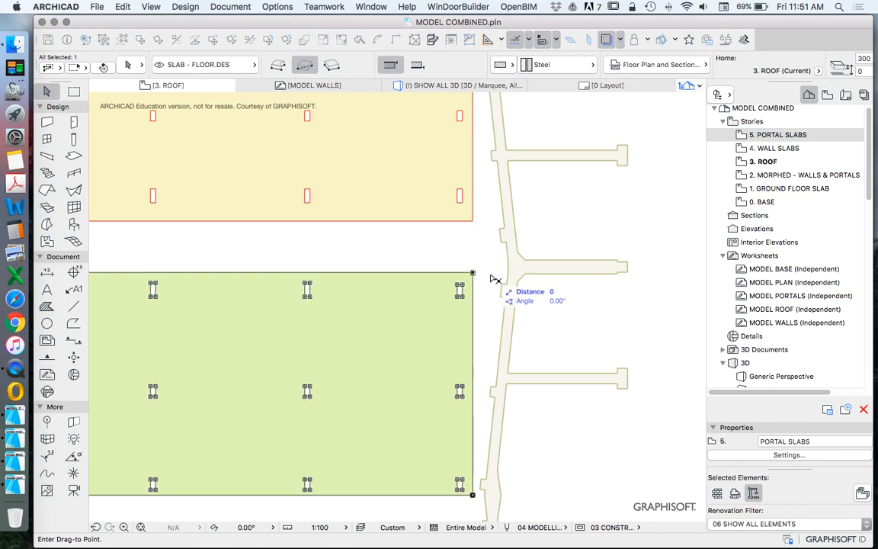
key(Escape)
key(Escape)
scroll(447, 287, down, 10)
scroll(462, 312, up, 3)
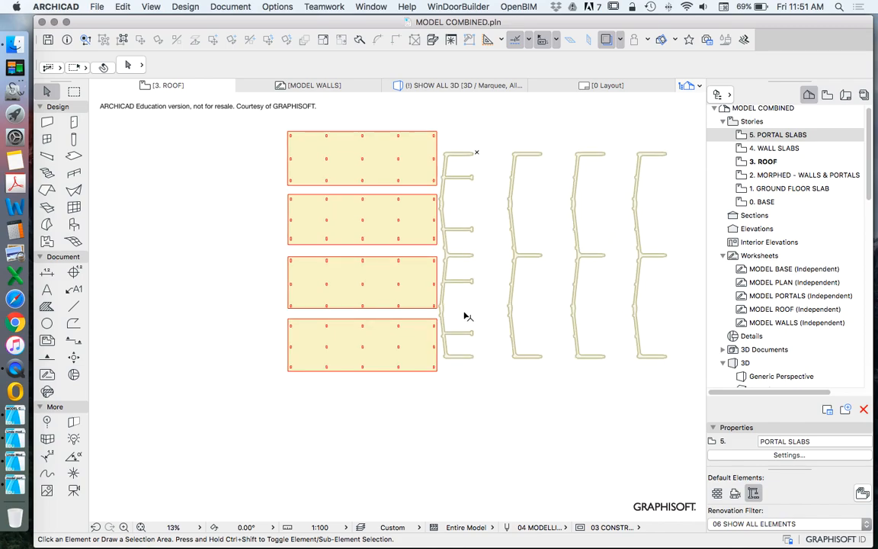
click(465, 385)
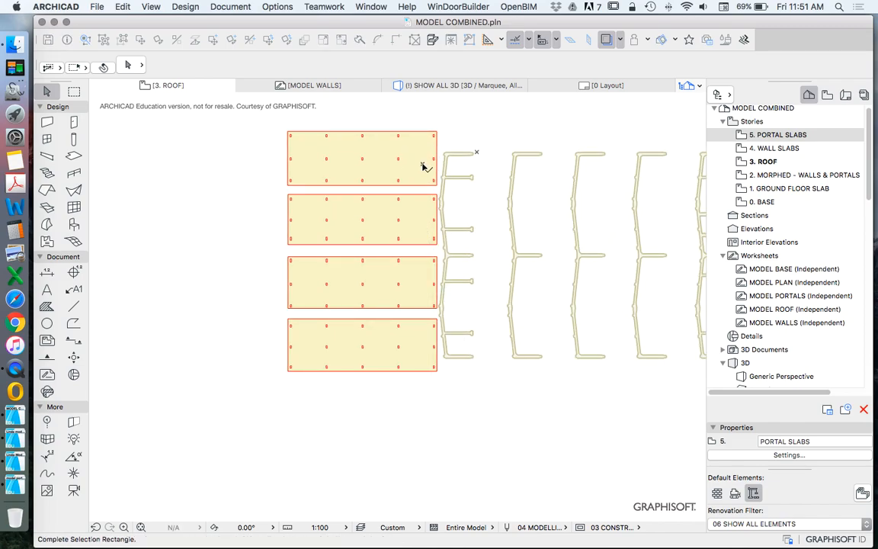
click(423, 167)
click(419, 186)
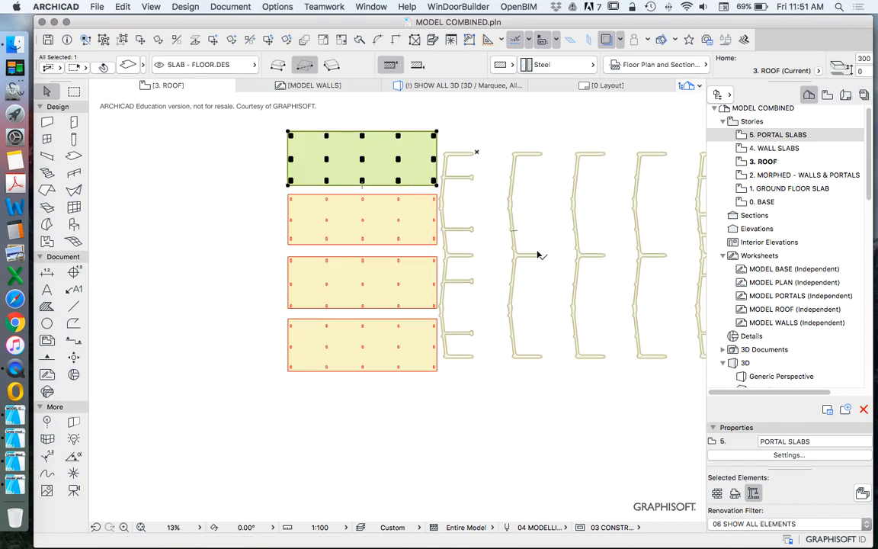
key(Escape)
scroll(425, 229, down, 3)
scroll(429, 252, up, 5)
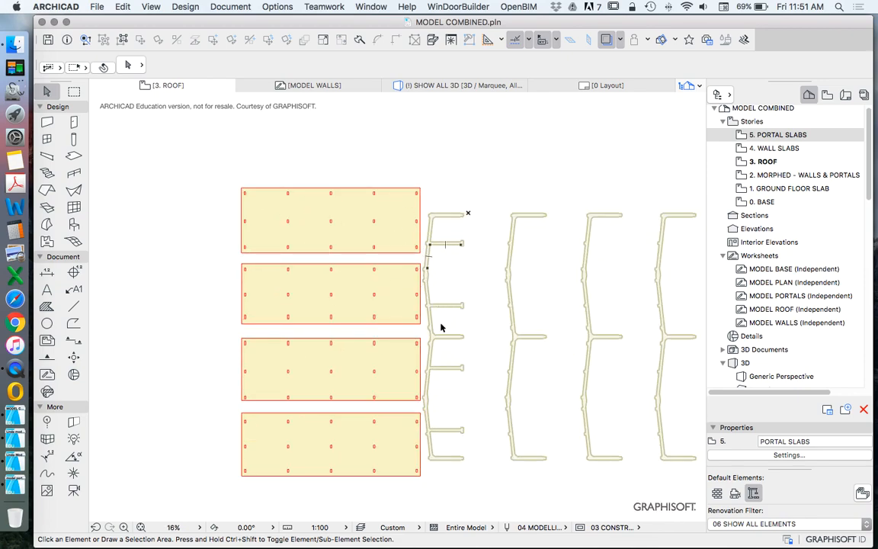
Step: Drag a copy of the four roof slabs horizontally onto the second to fourth traced portal frames
drag(418, 448, 370, 165)
right_click(383, 137)
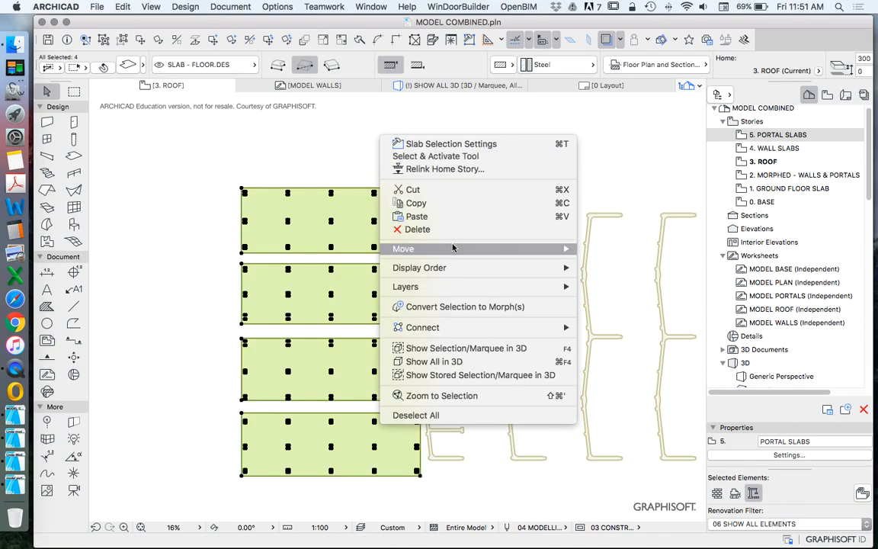
mouse_move(455, 252)
click(632, 308)
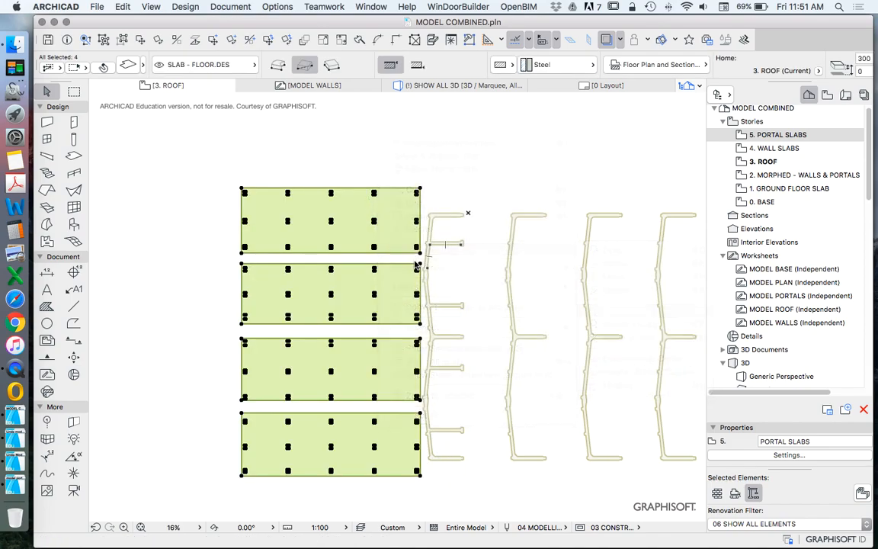
click(379, 268)
click(631, 275)
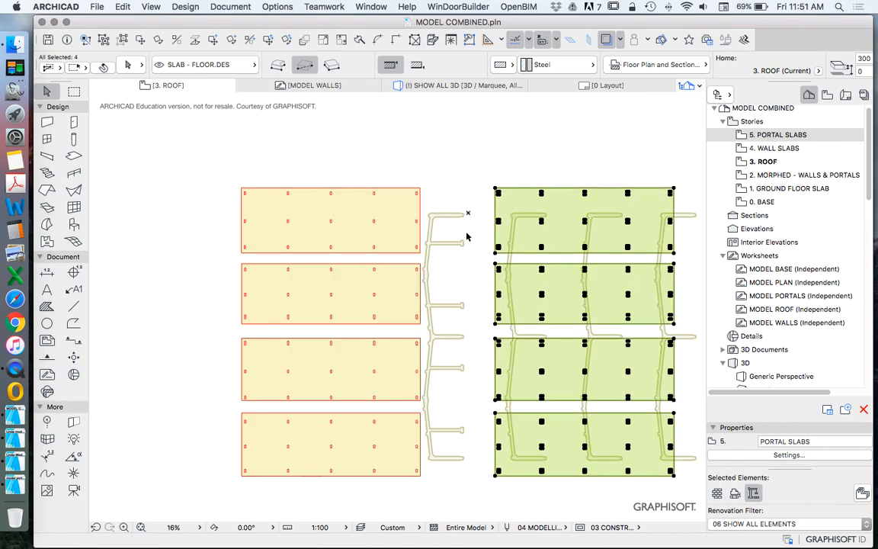
Step: Examine how the copied roof slabs and their slots line up with the traced portal frames
scroll(396, 227, down, 2)
scroll(396, 227, down, 2)
click(469, 217)
scroll(449, 214, up, 3)
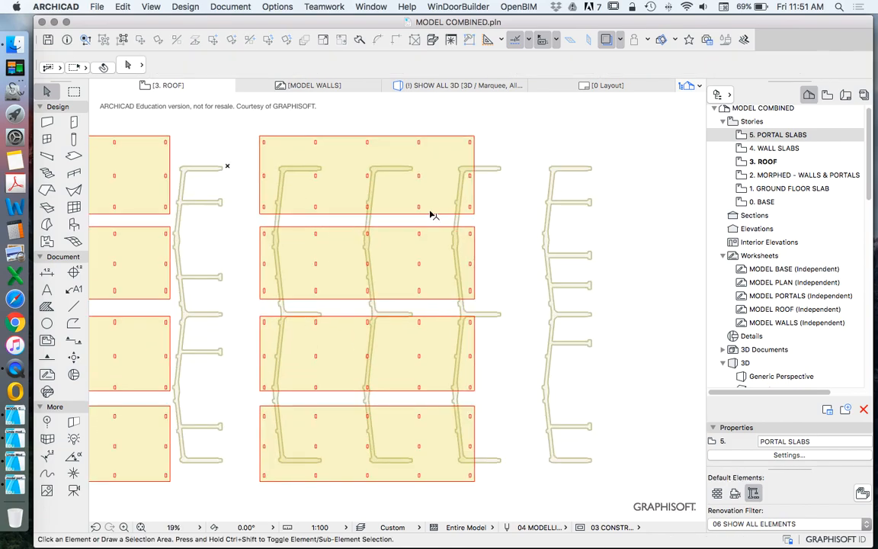
scroll(438, 198, up, 2)
scroll(442, 190, down, 2)
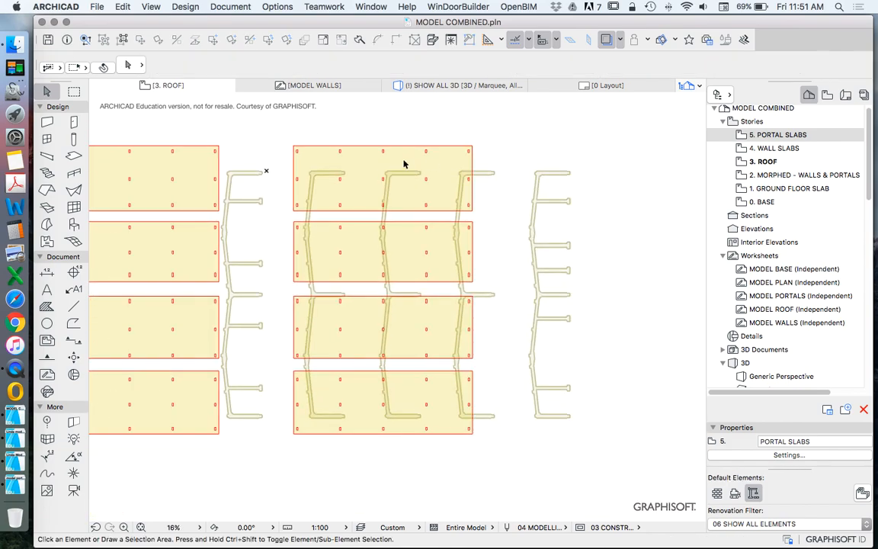
click(454, 151)
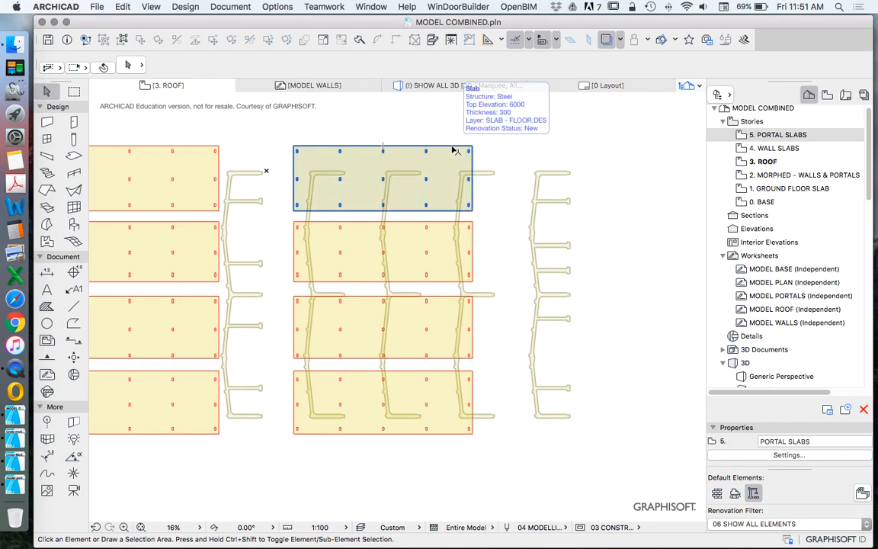
click(502, 189)
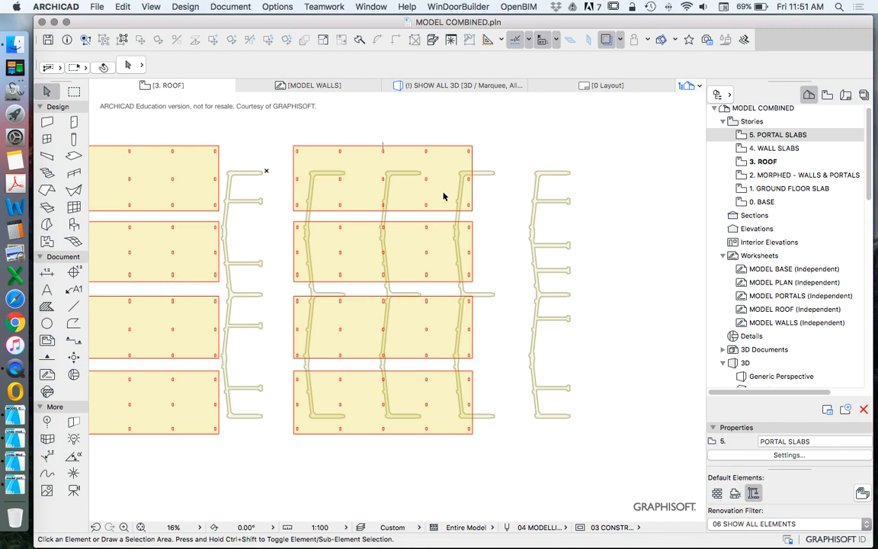
Step: Show the 4. WALL SLABS story as the trace reference behind the roof slabs
right_click(793, 148)
click(708, 213)
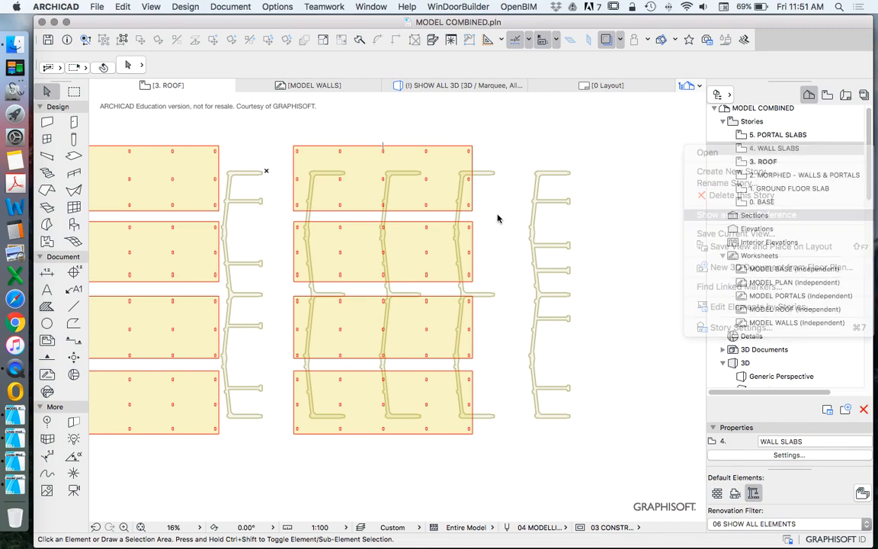
scroll(480, 249, down, 5)
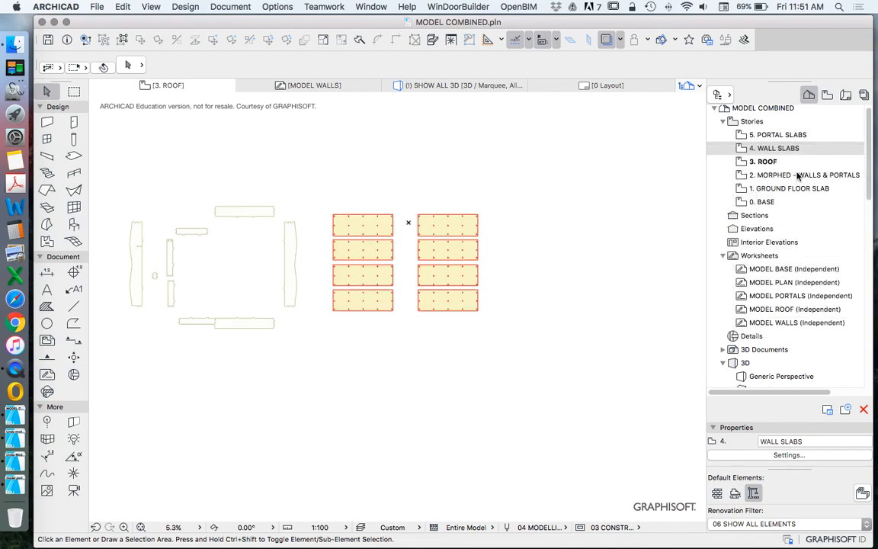
Step: Show the 2. MORPHED - WALLS & PORTALS story as the trace reference behind the roof slabs
right_click(785, 176)
click(724, 245)
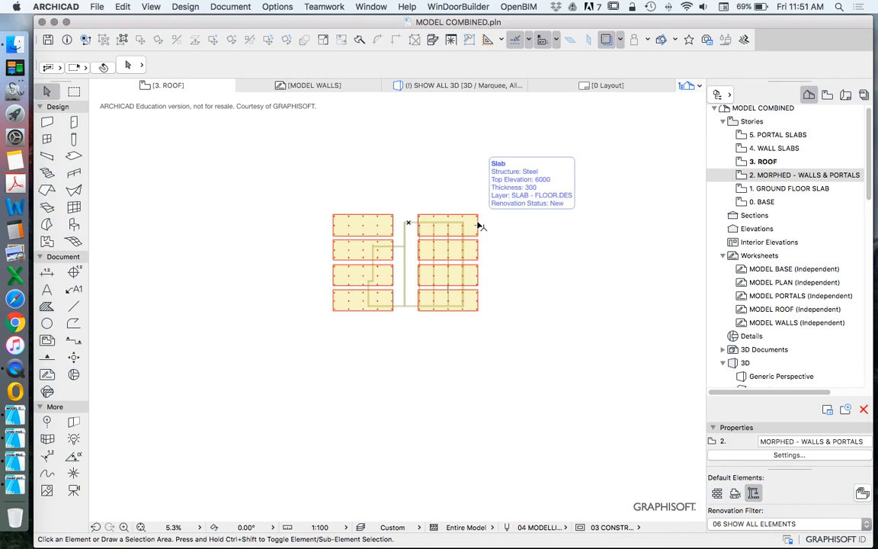
scroll(387, 247, up, 8)
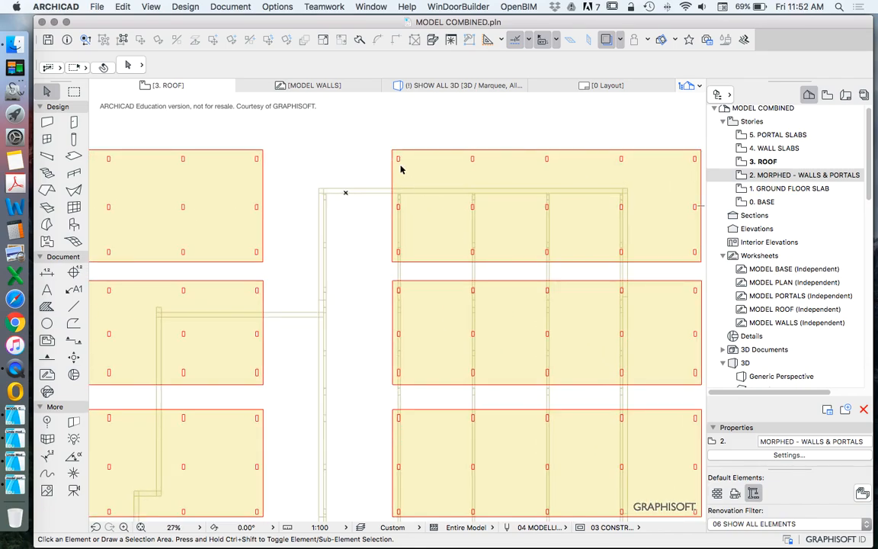
Step: Drag the four copied roof slabs horizontally so their left edges align with the outer face of the traced wall beside the first portal
scroll(384, 173, down, 3)
drag(523, 118, 602, 475)
right_click(474, 124)
mouse_move(499, 289)
click(699, 237)
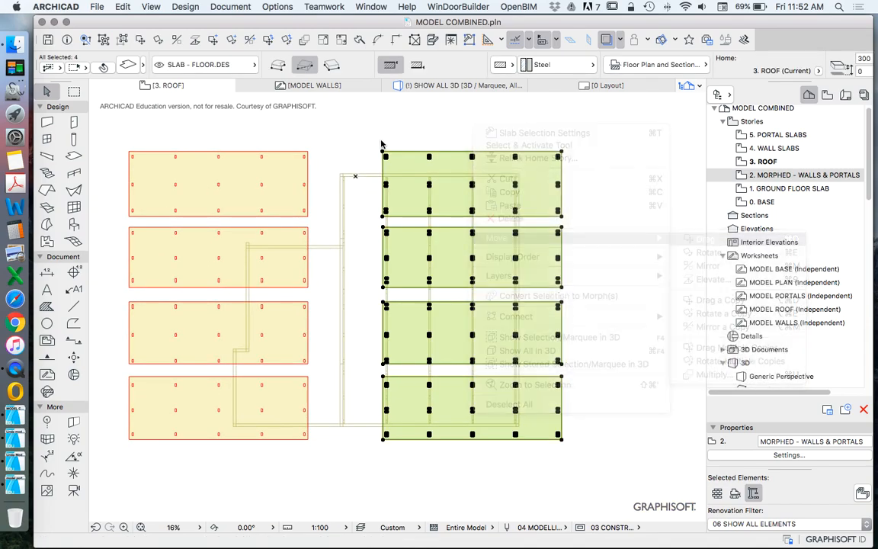
scroll(390, 153, up, 6)
click(390, 152)
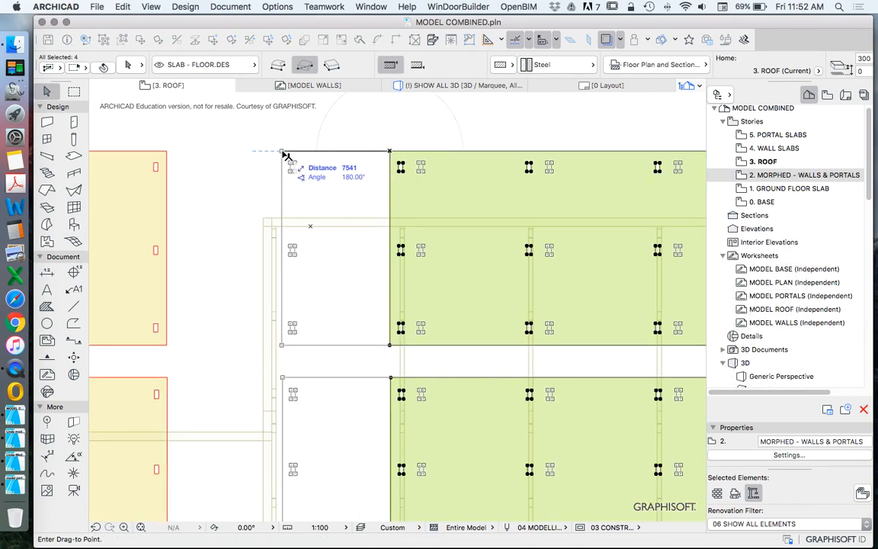
click(267, 224)
scroll(289, 221, down, 2)
scroll(525, 221, up, 8)
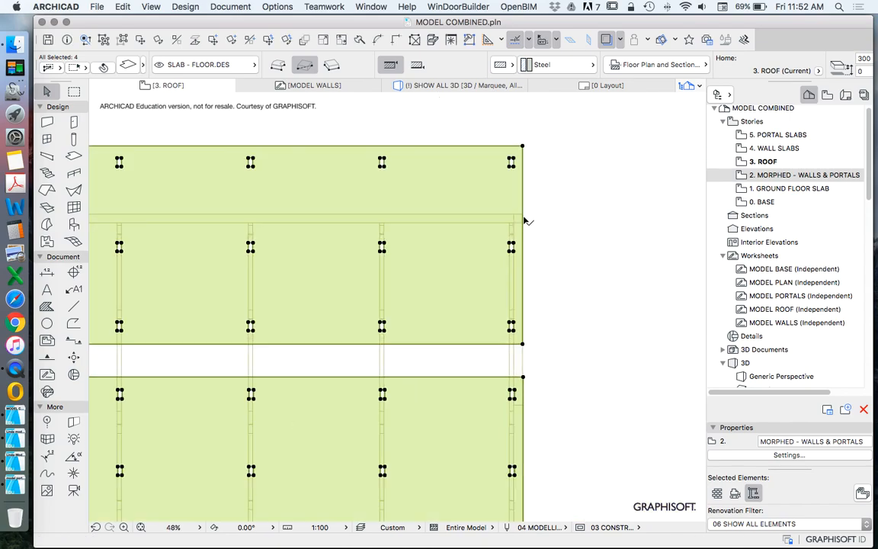
scroll(515, 234, down, 8)
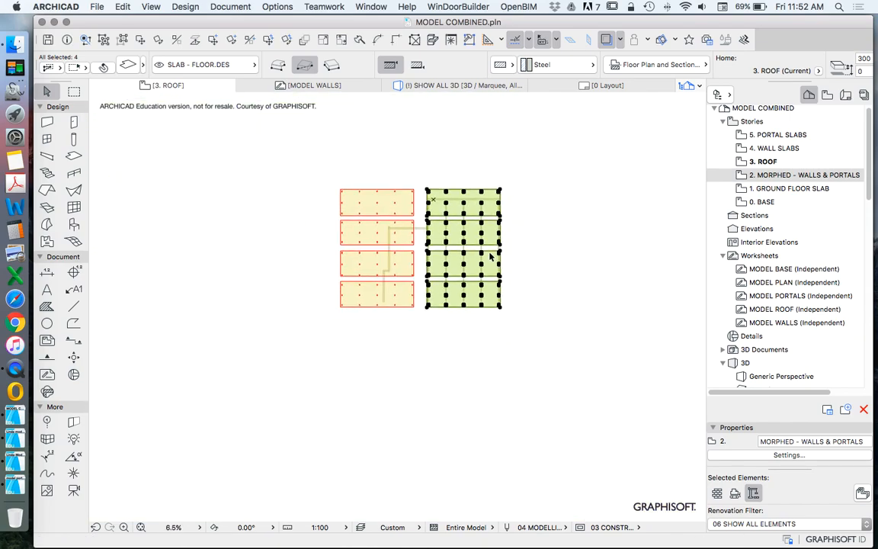
key(Escape)
scroll(474, 329, down, 3)
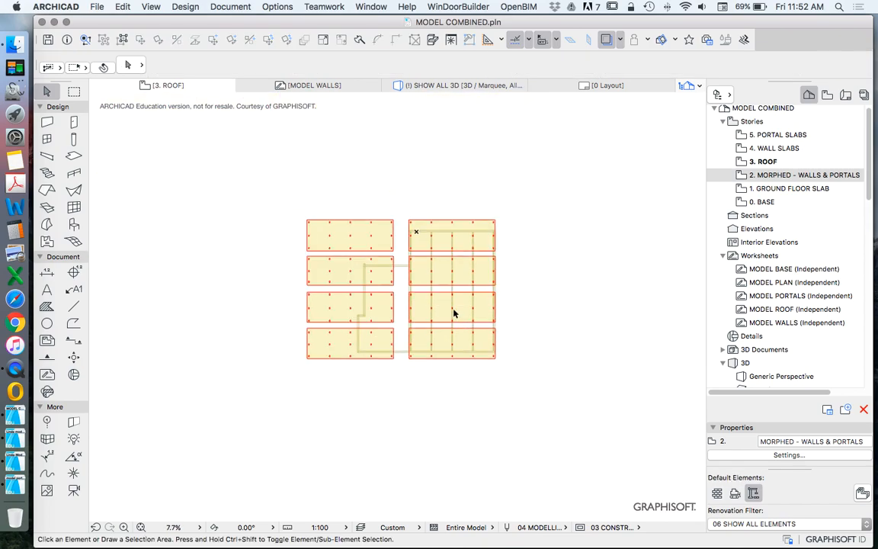
scroll(496, 301, up, 3)
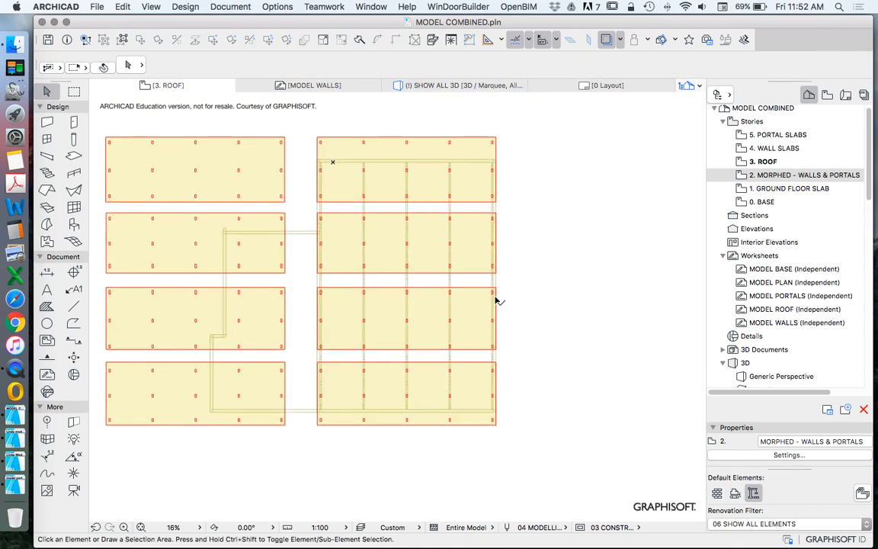
click(466, 379)
click(466, 365)
right_click(582, 258)
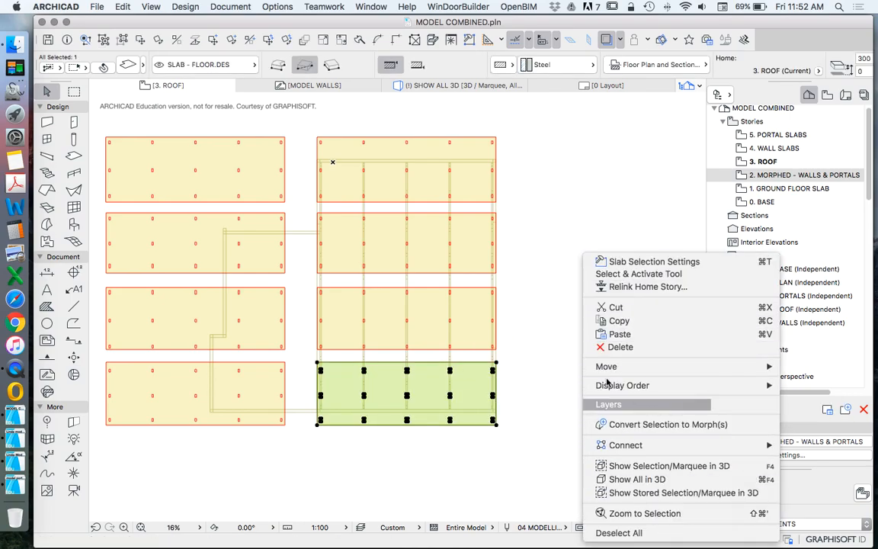
click(290, 148)
click(128, 65)
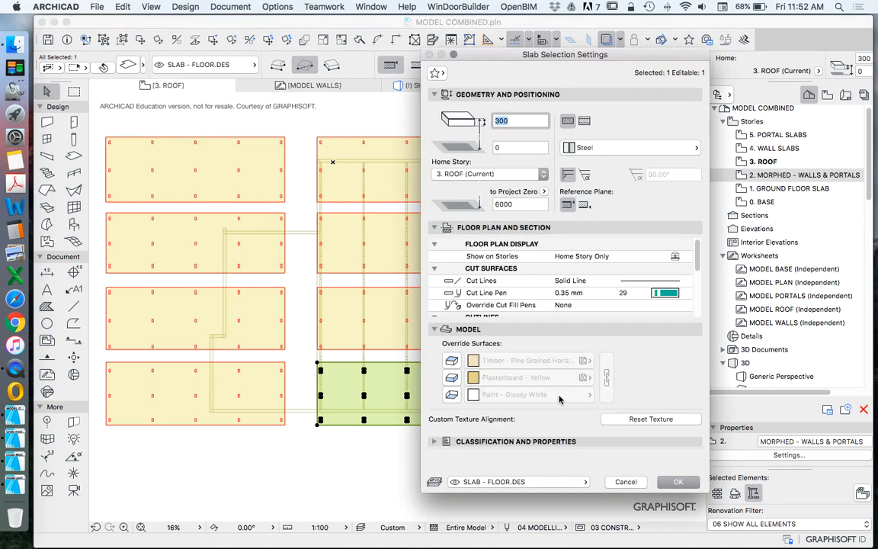
key(Escape)
key(Escape)
Step: Override all surfaces of the four copied roof slabs, linked together, with Paint - Ultramarine Violet
drag(617, 378, 424, 161)
click(129, 65)
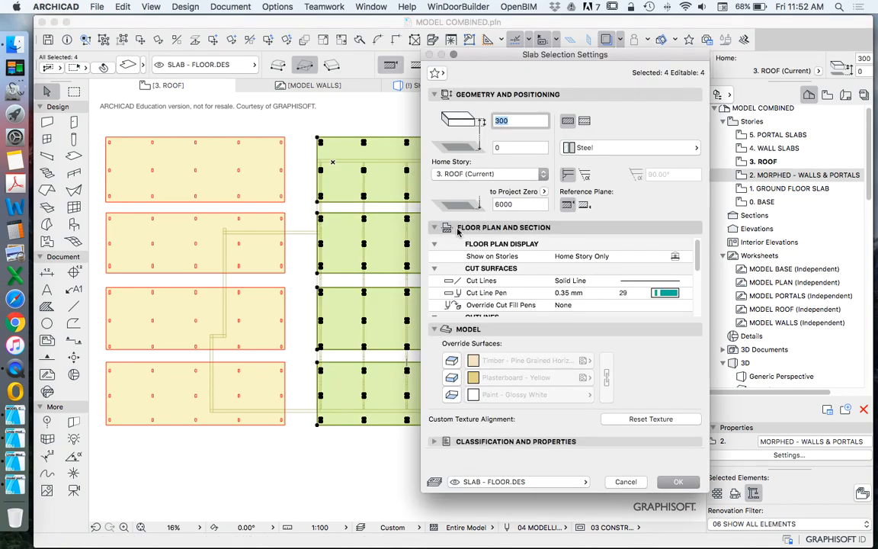
click(451, 376)
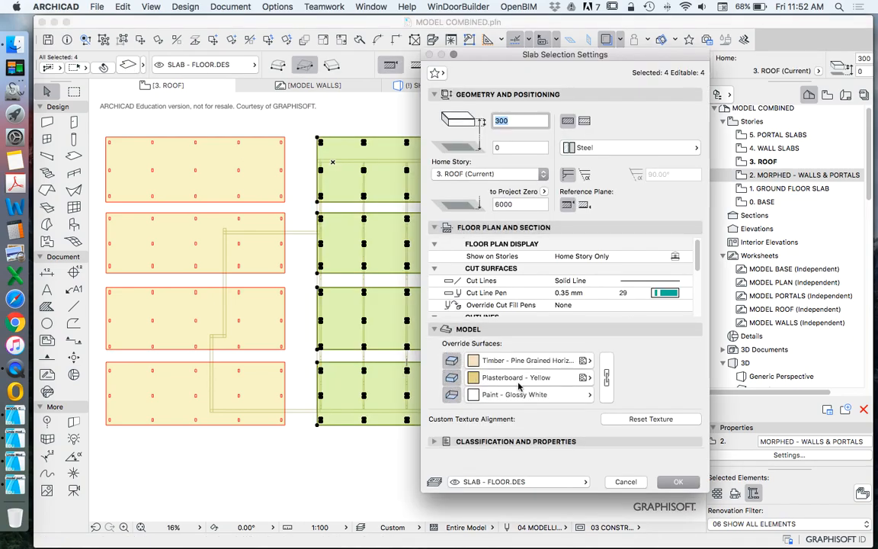
click(607, 377)
click(533, 377)
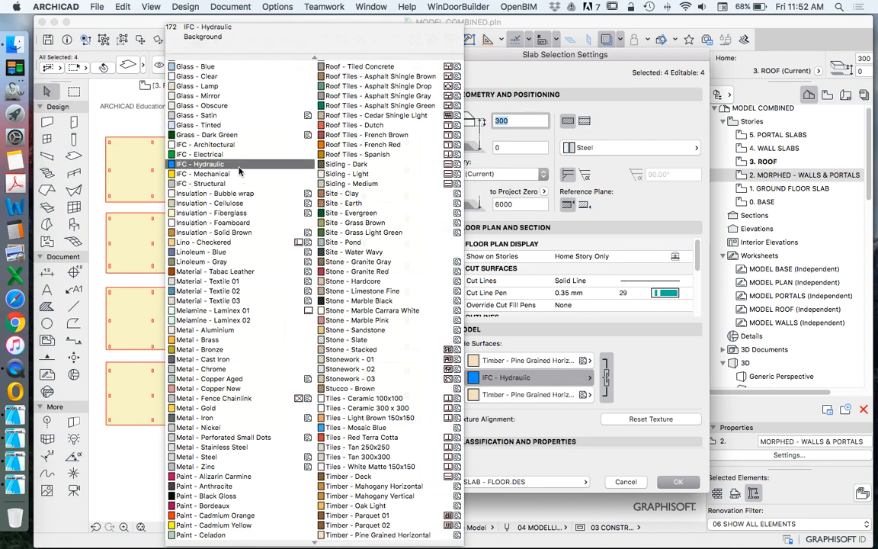
scroll(247, 175, up, 3)
scroll(250, 174, up, 3)
scroll(255, 175, down, 8)
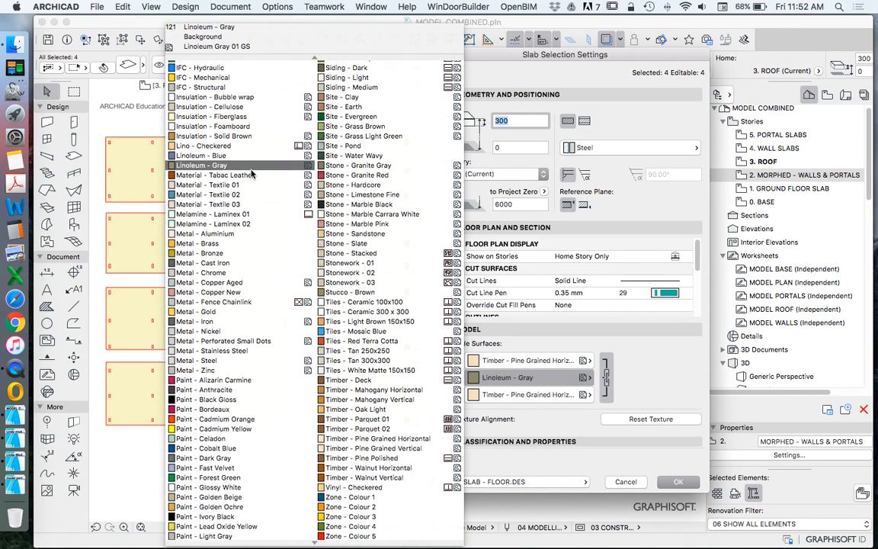
scroll(274, 198, up, 10)
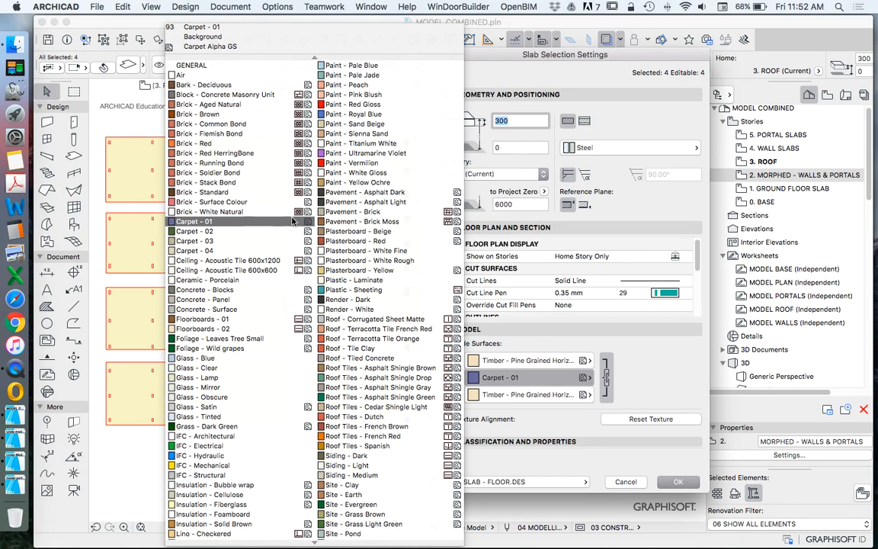
click(355, 152)
click(672, 483)
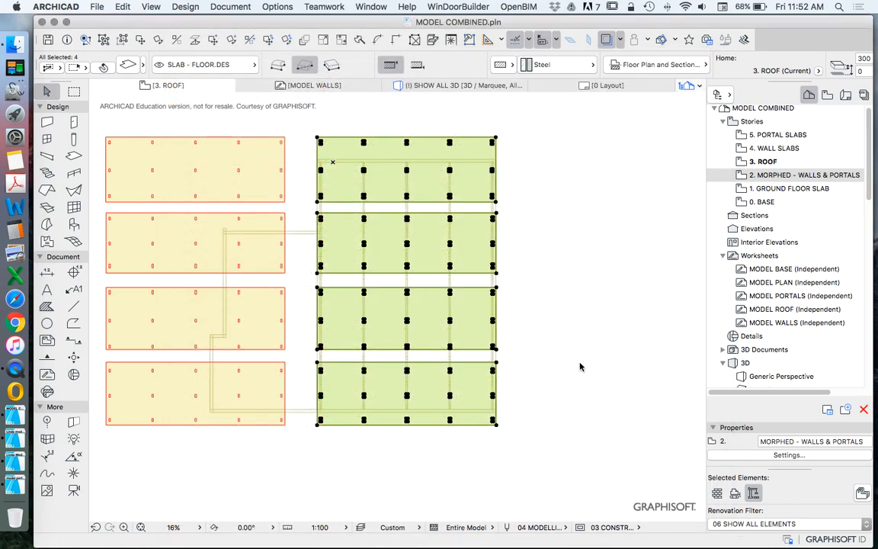
click(562, 326)
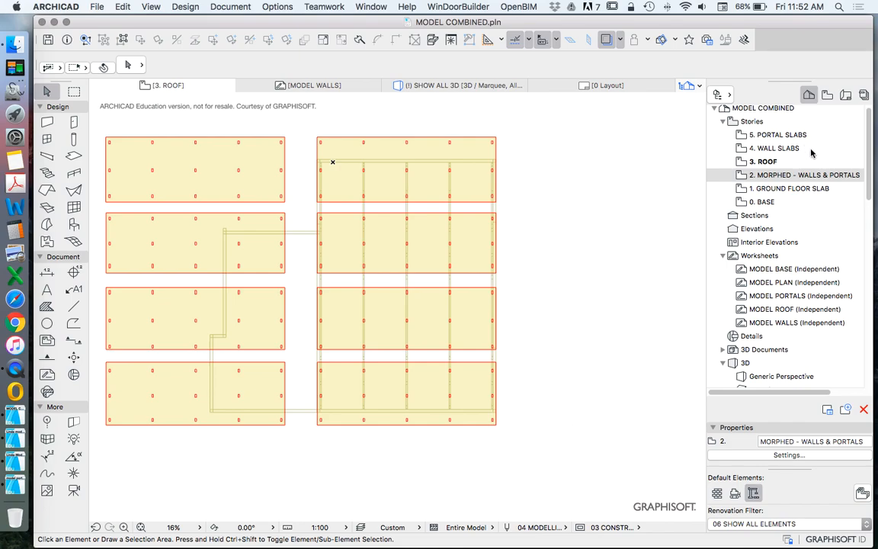
Step: Open the 2. MORPHED - WALLS & PORTALS story
drag(550, 459, 464, 202)
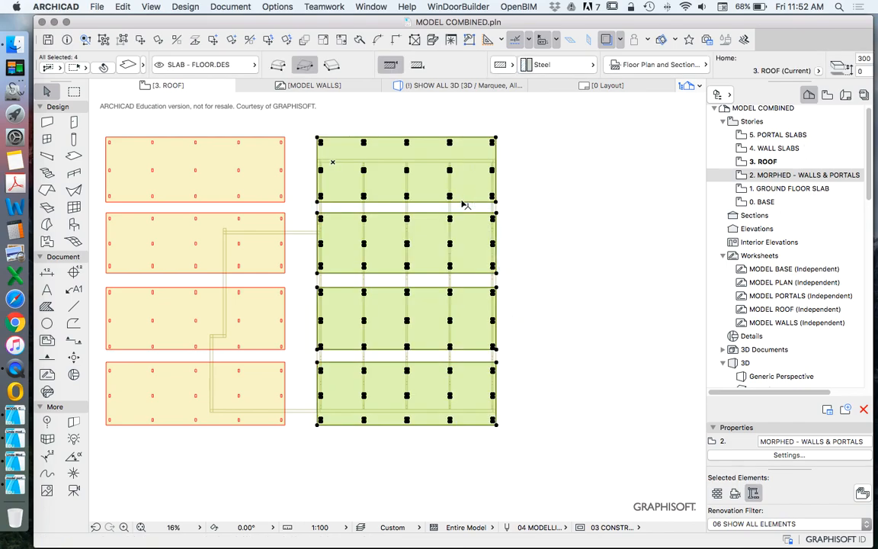
click(620, 214)
double_click(771, 189)
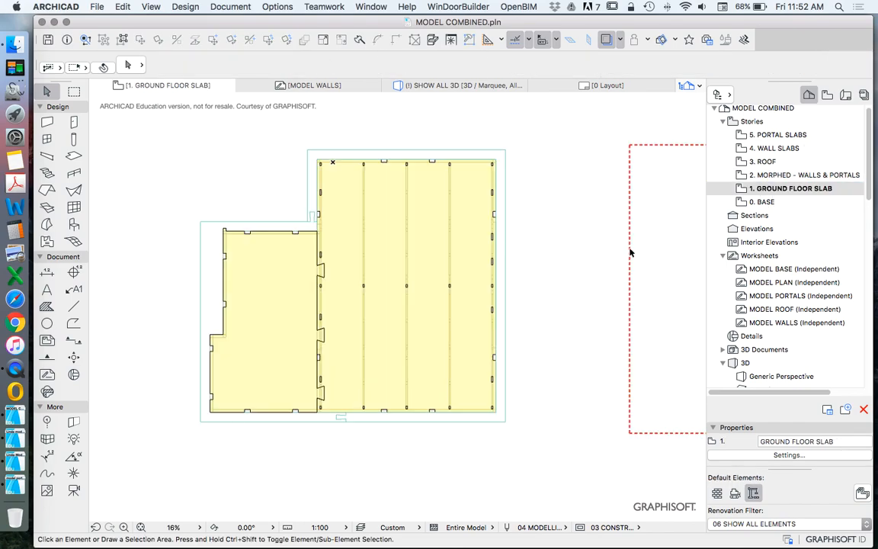
double_click(774, 175)
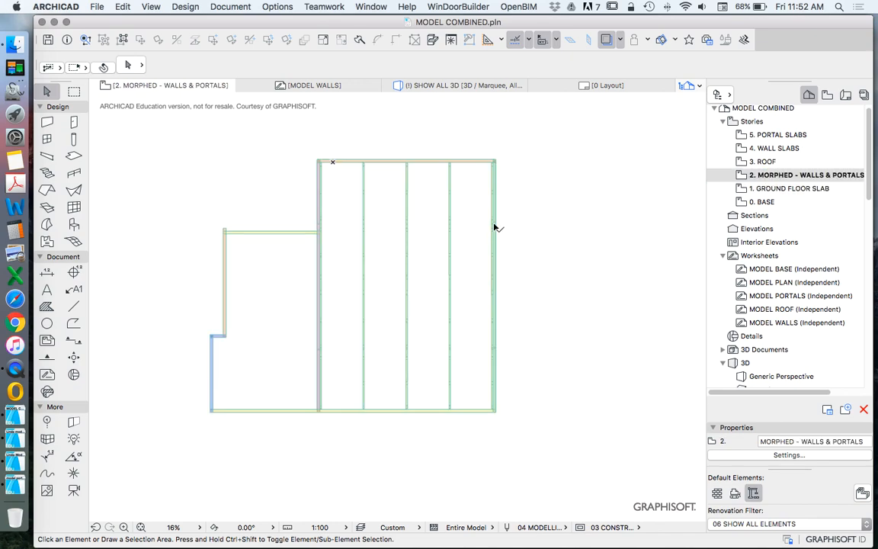
Step: Select the five portal morphs on the walls and portals story and set their override surface to IFC - Mechanical
scroll(333, 214, up, 5)
click(329, 221)
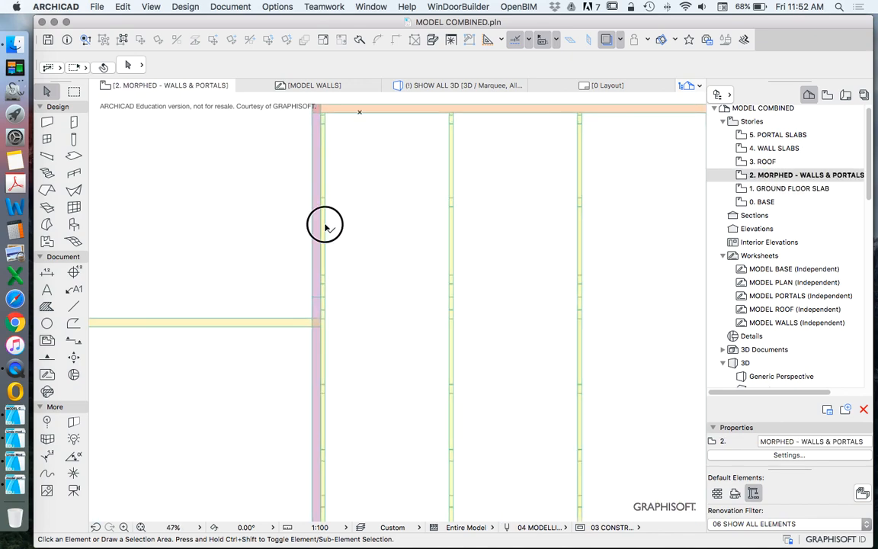
click(398, 242)
scroll(494, 246, down, 5)
scroll(473, 248, up, 5)
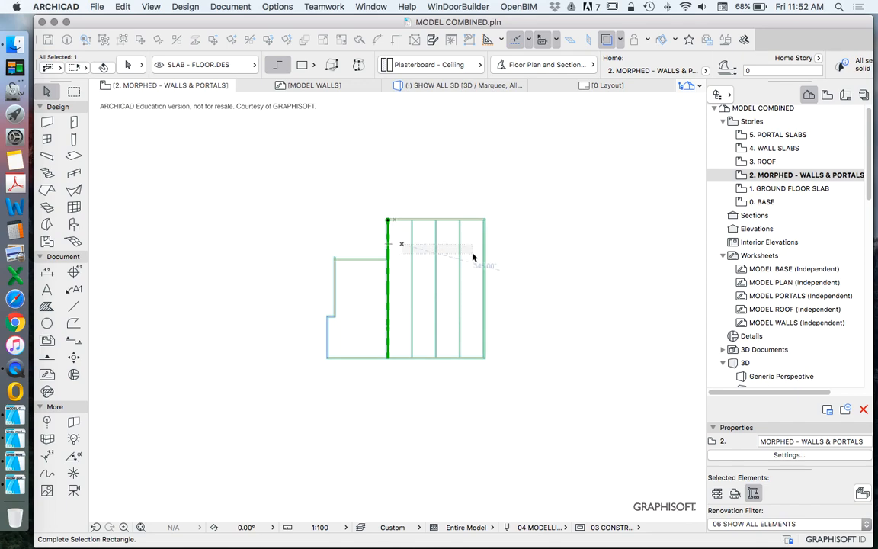
click(478, 240)
shift+click(524, 221)
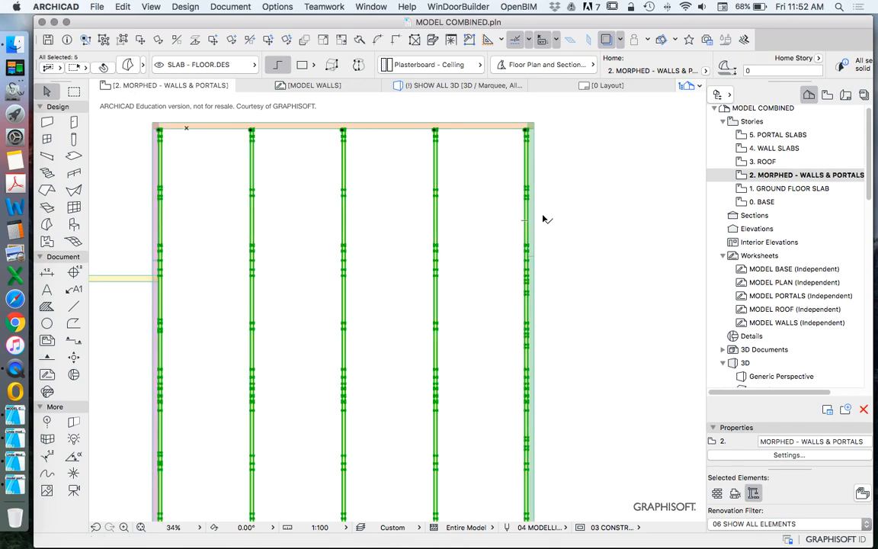
click(128, 66)
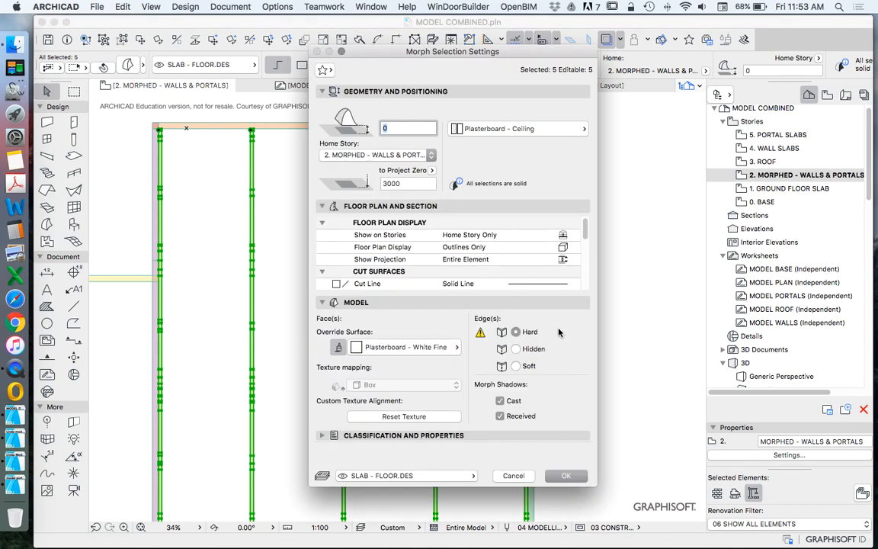
click(435, 351)
scroll(586, 268, down, 4)
scroll(585, 269, down, 3)
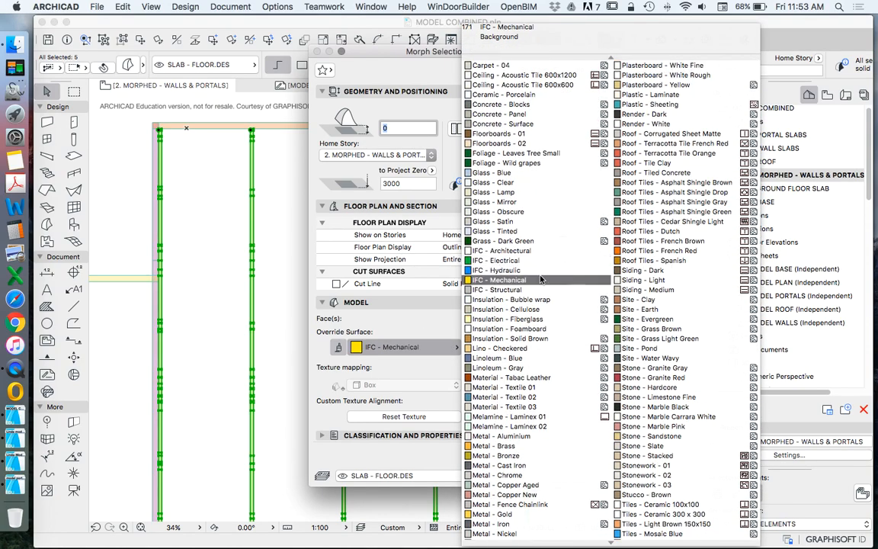
click(535, 281)
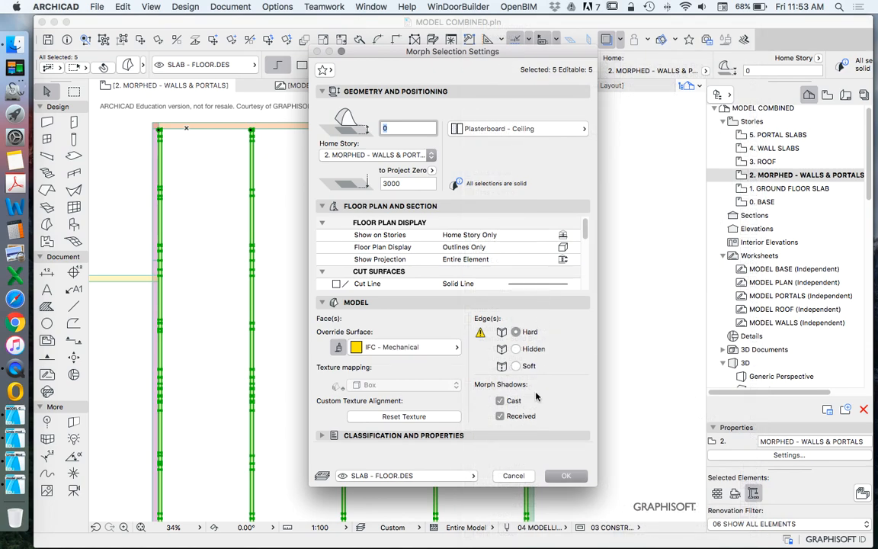
click(568, 476)
scroll(427, 263, down, 2)
click(535, 268)
Step: Return to the 3. ROOF story, showing the copied roof slabs
scroll(313, 262, down, 1)
scroll(313, 262, down, 4)
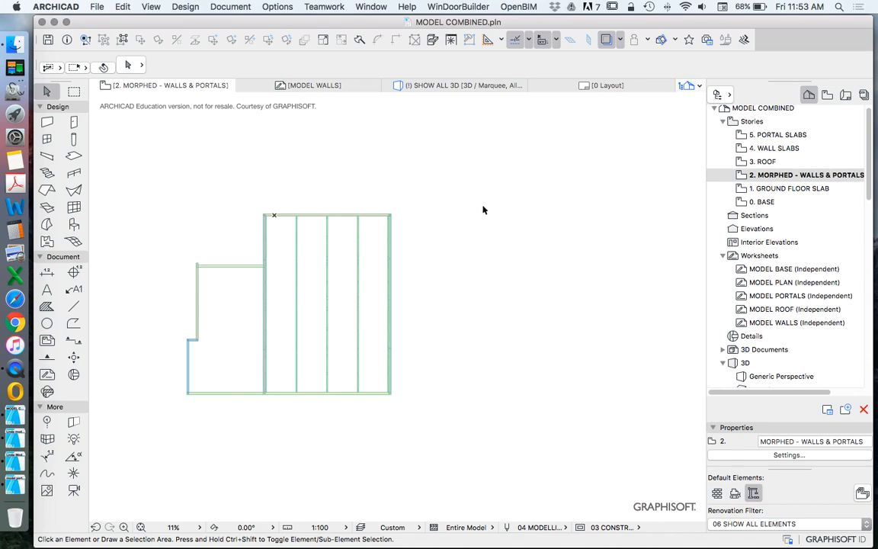
scroll(492, 254, down, 1)
scroll(443, 254, up, 3)
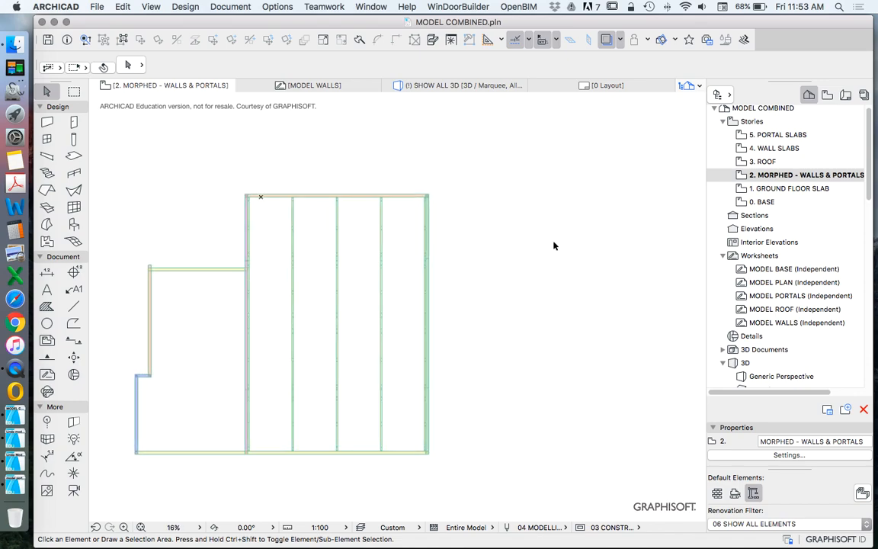
double_click(777, 134)
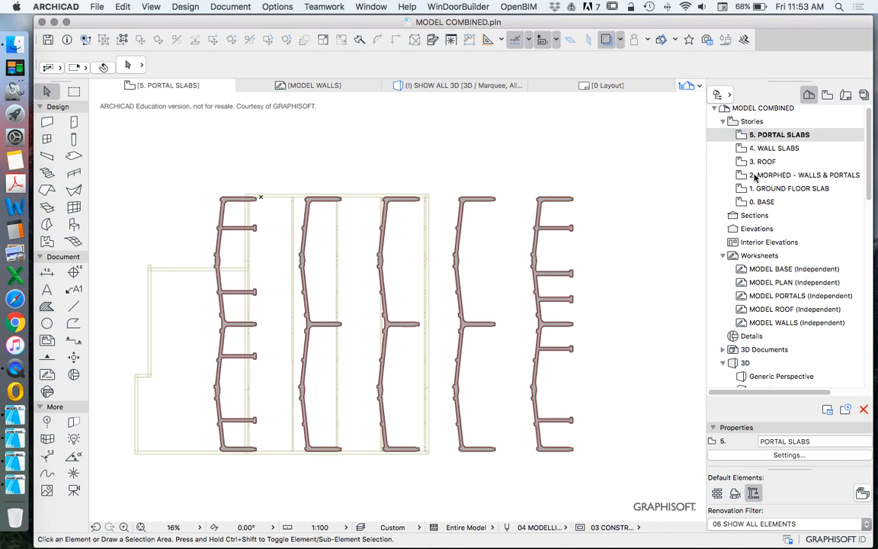
double_click(763, 161)
scroll(344, 304, down, 1)
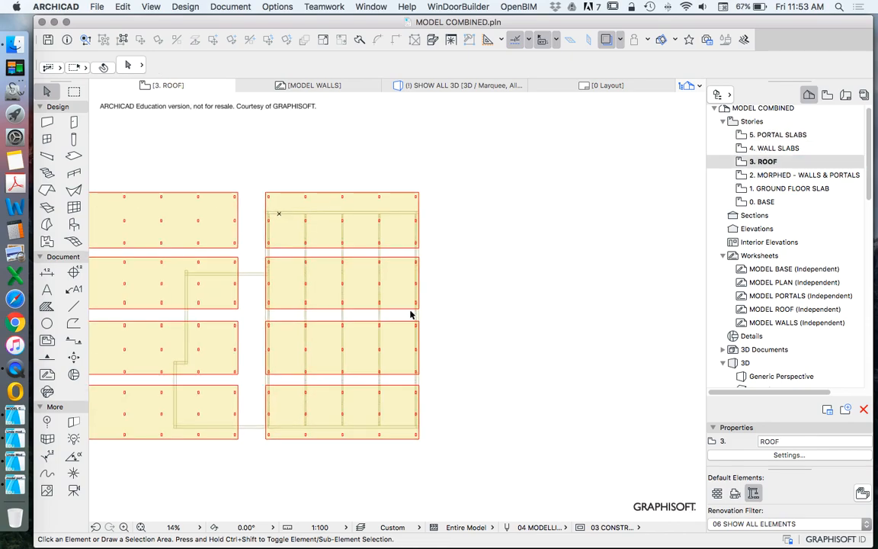
Step: Convert the topmost copied roof slab over the portals to a morph
click(410, 220)
right_click(453, 143)
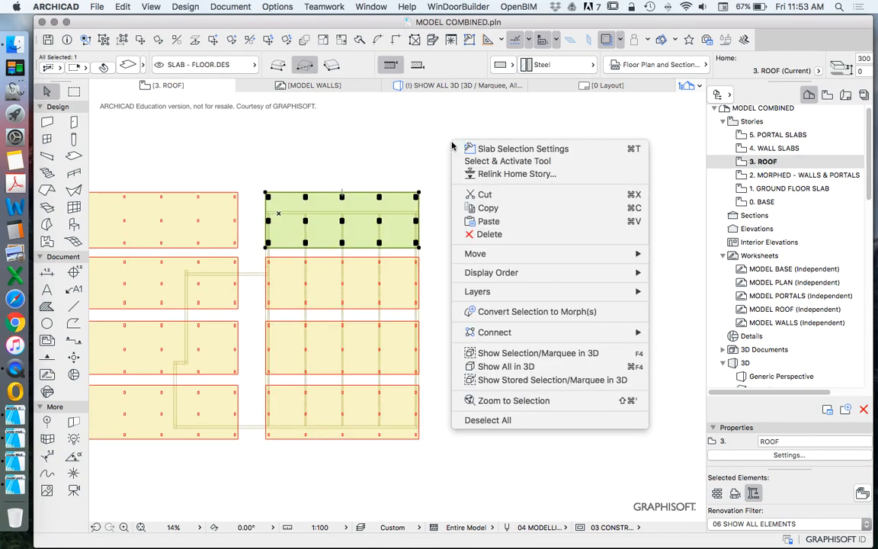
click(537, 311)
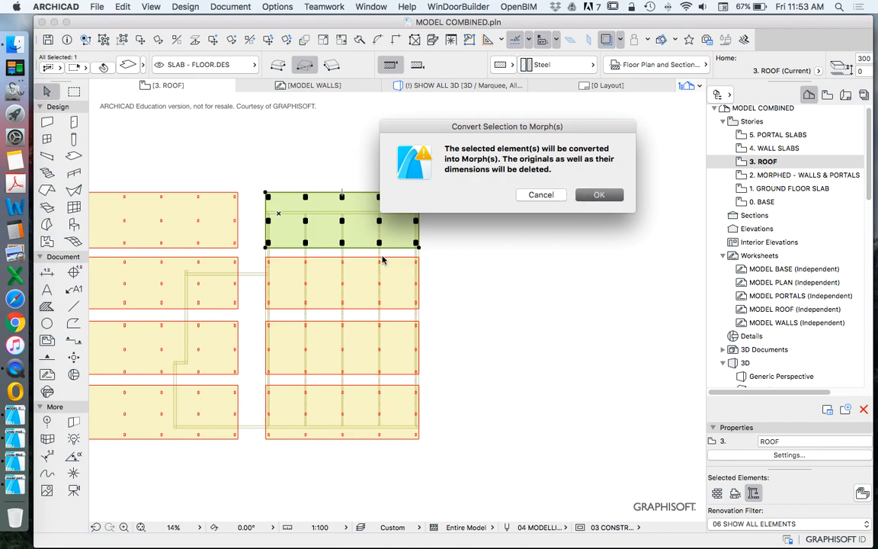
click(588, 195)
Step: Convert the second copied roof slab from the top to a morph
click(400, 271)
right_click(527, 189)
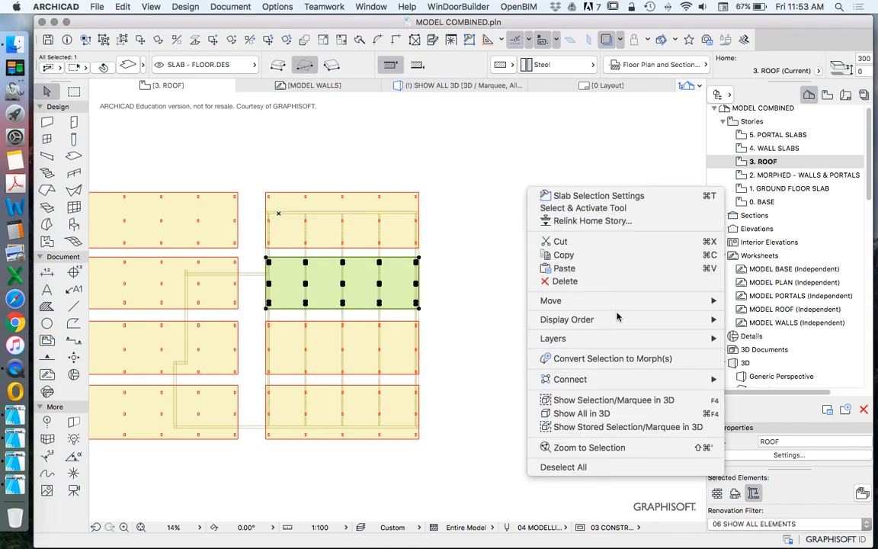
click(598, 358)
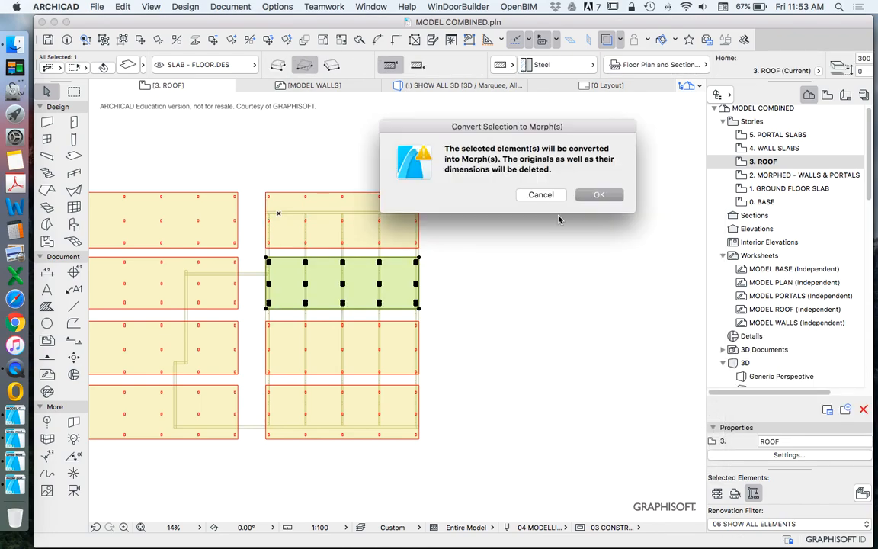
click(598, 195)
Step: Convert the third copied roof slab from the top to a morph
click(393, 345)
right_click(477, 277)
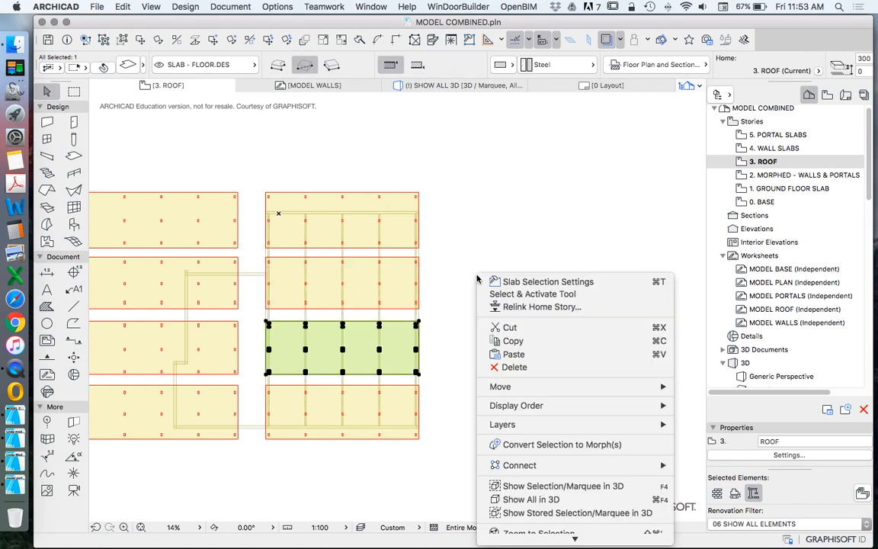
click(547, 444)
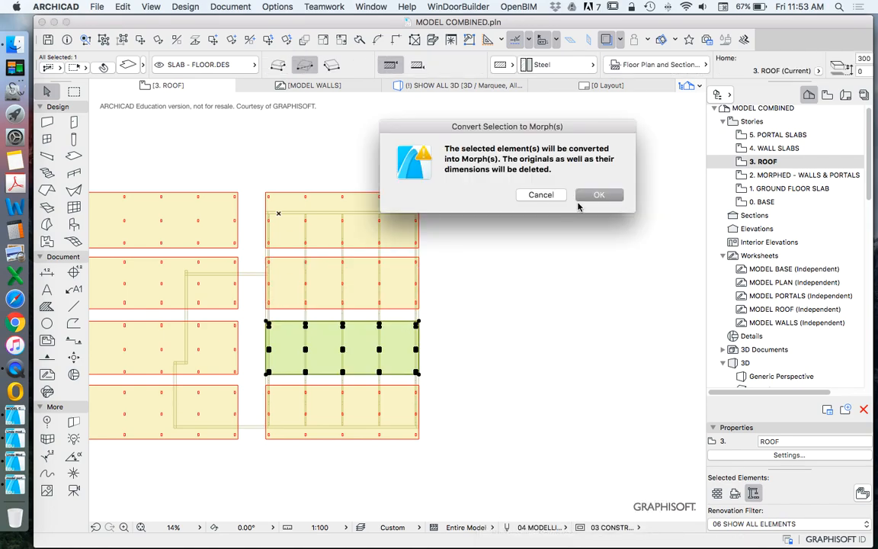
click(599, 195)
Step: Convert the bottommost copied roof slab over the portals to a morph
click(402, 390)
right_click(477, 283)
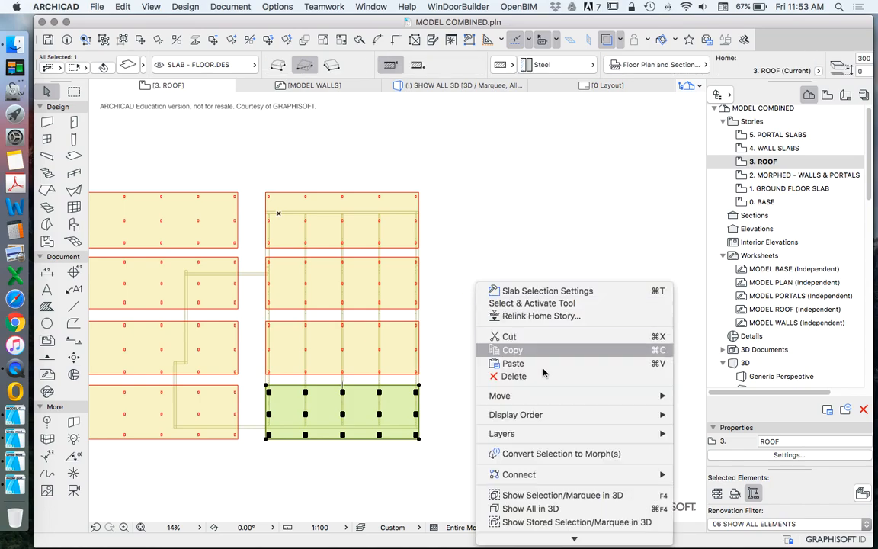
click(526, 453)
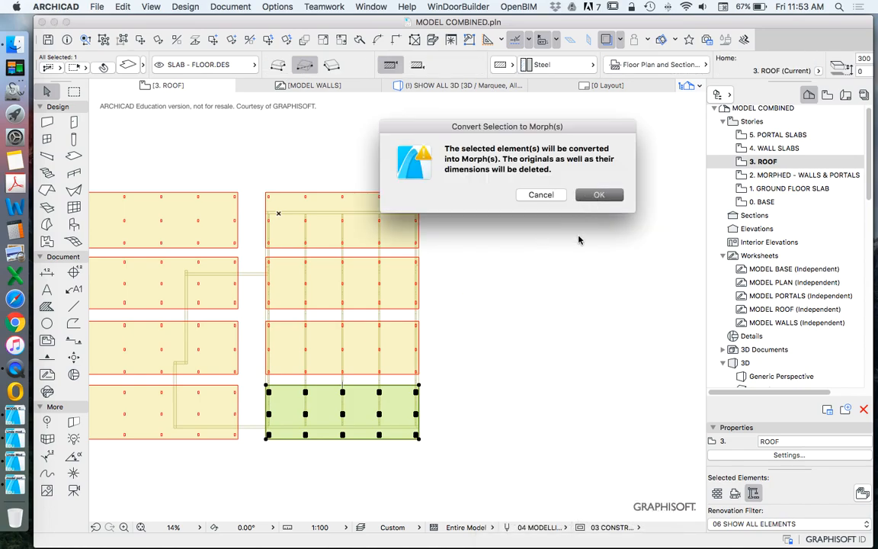
key(Return)
click(553, 305)
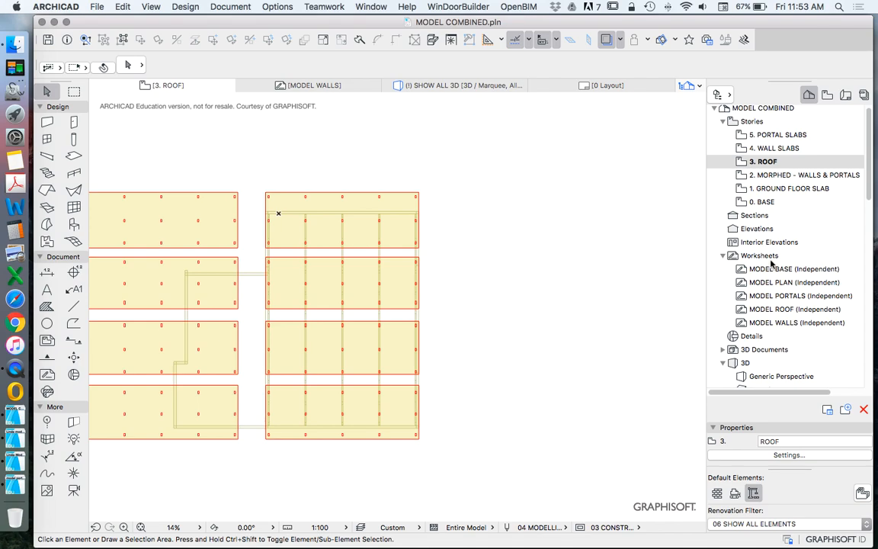
Step: Place a marquee around the four copied roof slabs over the portals and show the marquee area in 3D
click(74, 90)
click(254, 176)
click(444, 454)
click(48, 91)
click(350, 143)
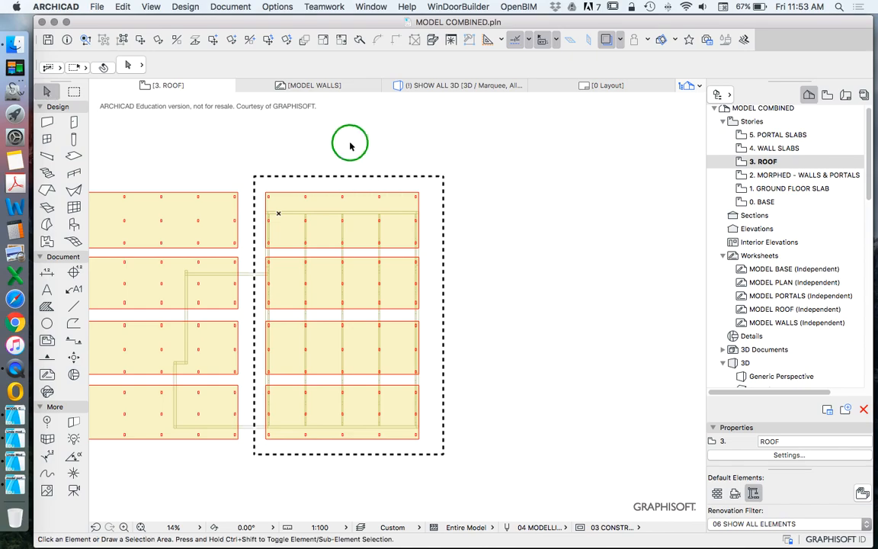
right_click(350, 145)
click(396, 347)
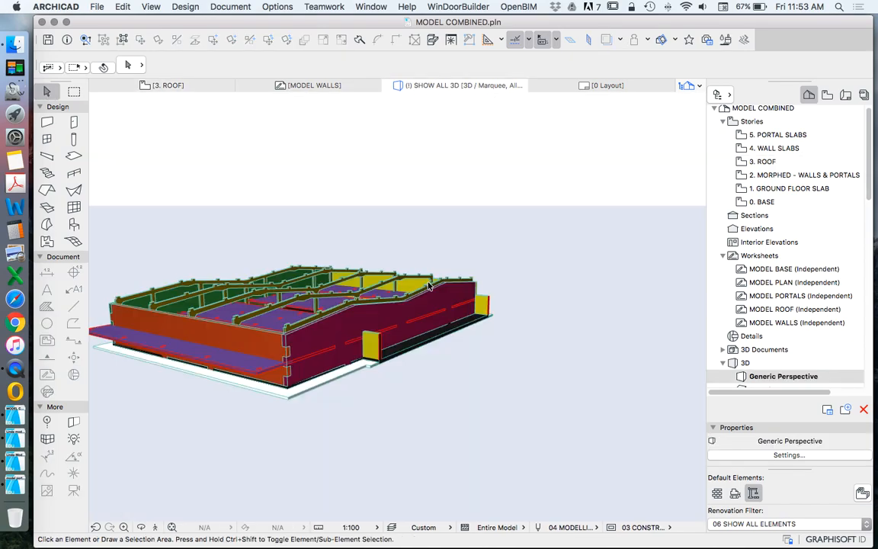
Step: Examine in 3D how the roof slabs sit against the portals and the maroon end wall
scroll(304, 337, up, 5)
scroll(446, 377, down, 6)
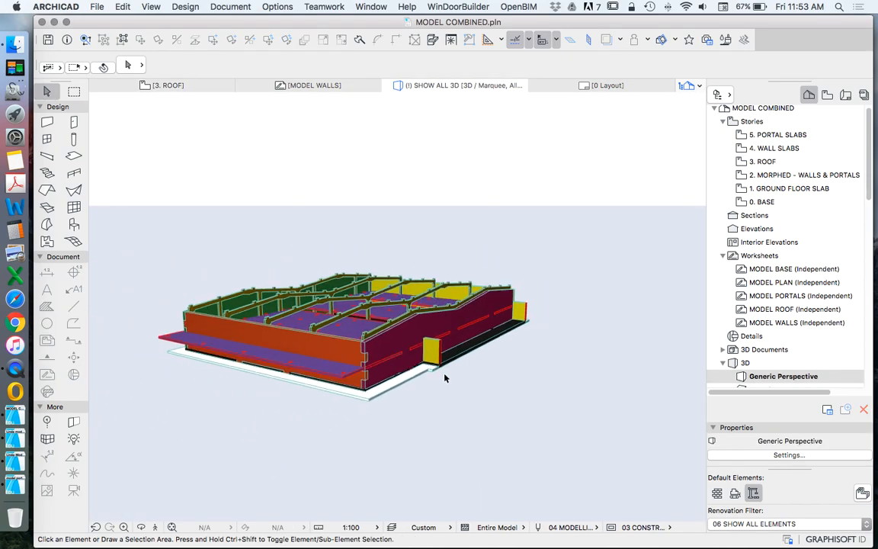
scroll(306, 371, up, 4)
scroll(358, 356, up, 3)
scroll(242, 369, down, 3)
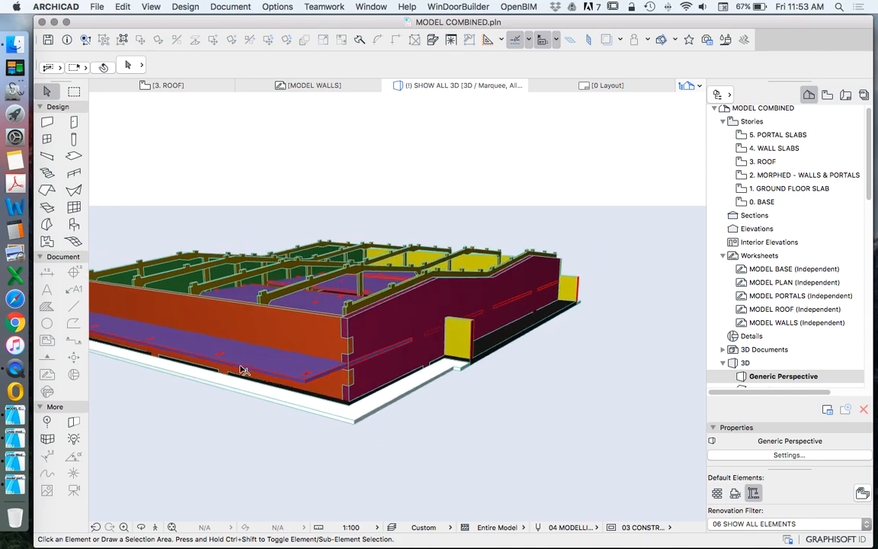
scroll(242, 369, up, 2)
click(141, 527)
drag(406, 343, 368, 269)
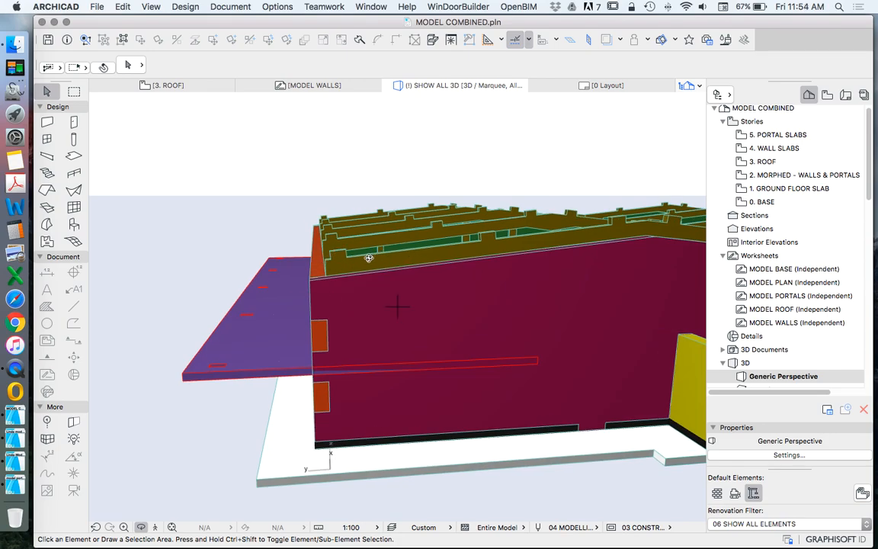
scroll(368, 259, up, 2)
key(Escape)
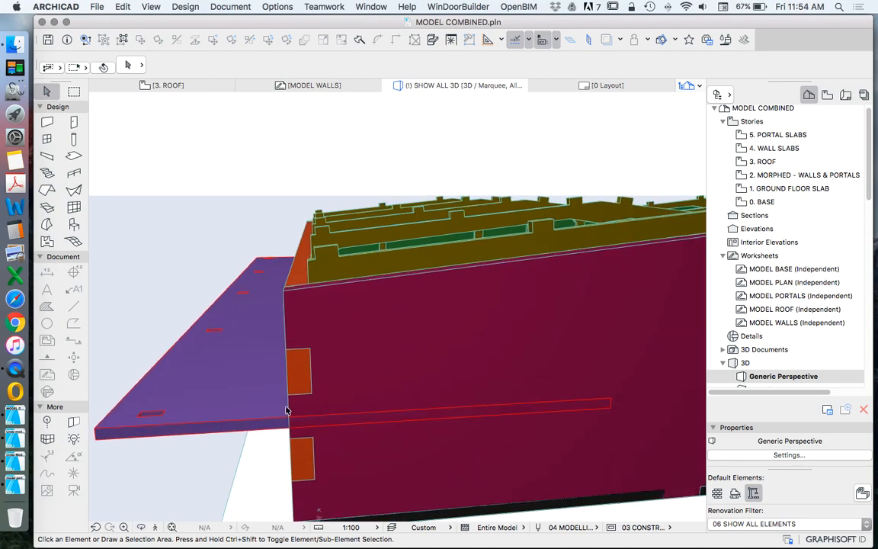
scroll(288, 409, down, 2)
click(256, 409)
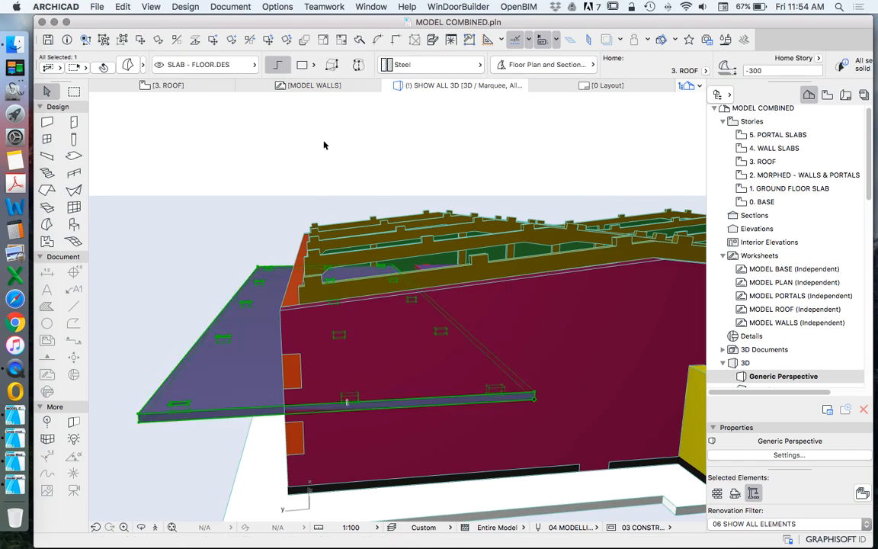
scroll(264, 282, down, 2)
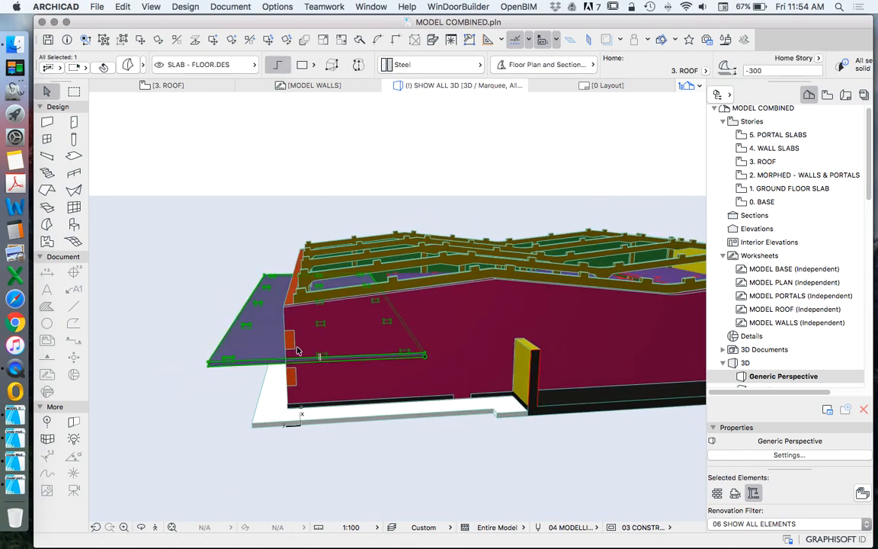
scroll(276, 355, down, 2)
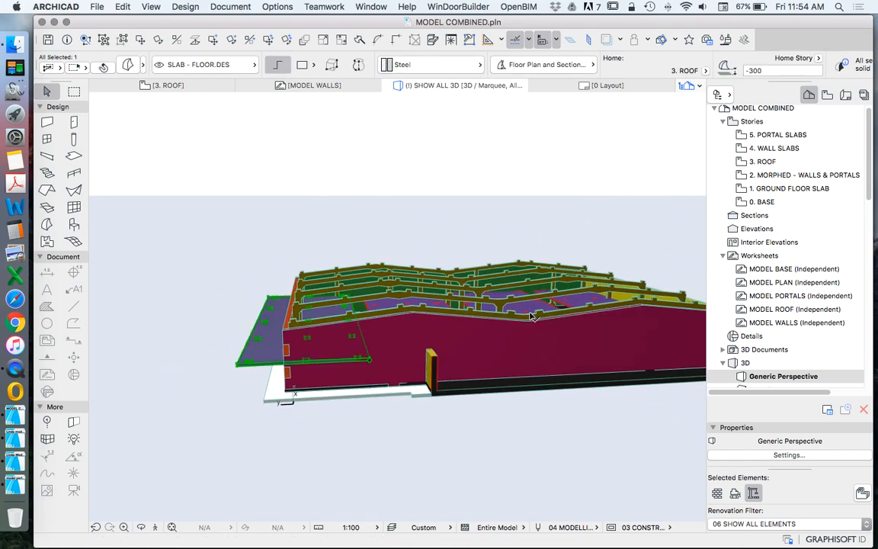
scroll(303, 326, up, 5)
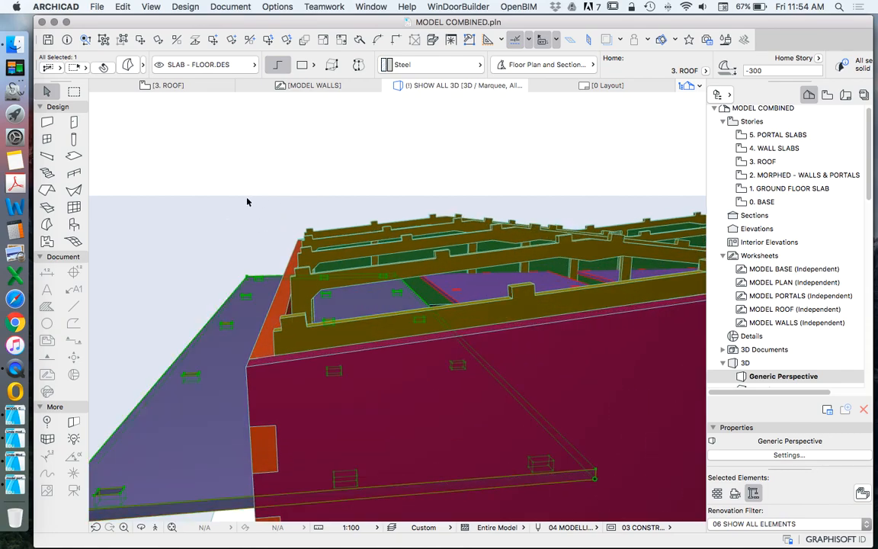
scroll(297, 263, down, 3)
scroll(183, 384, up, 2)
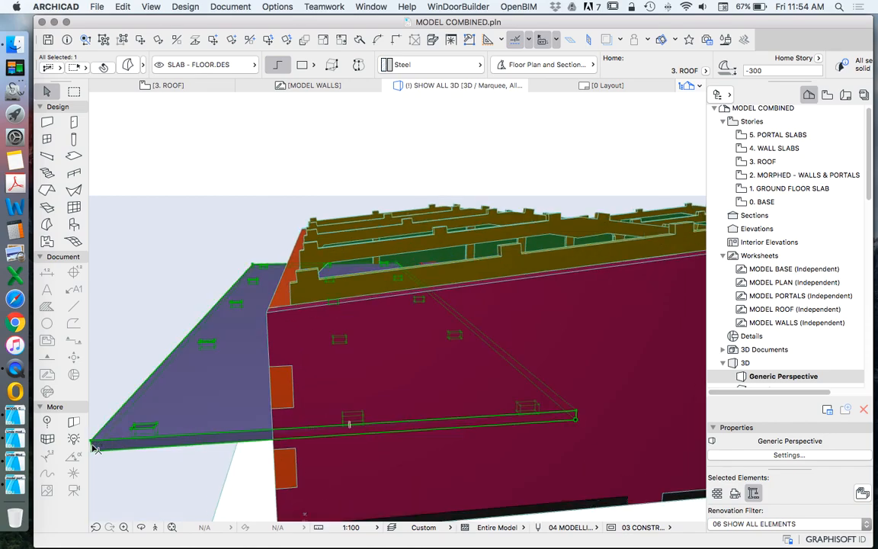
click(92, 450)
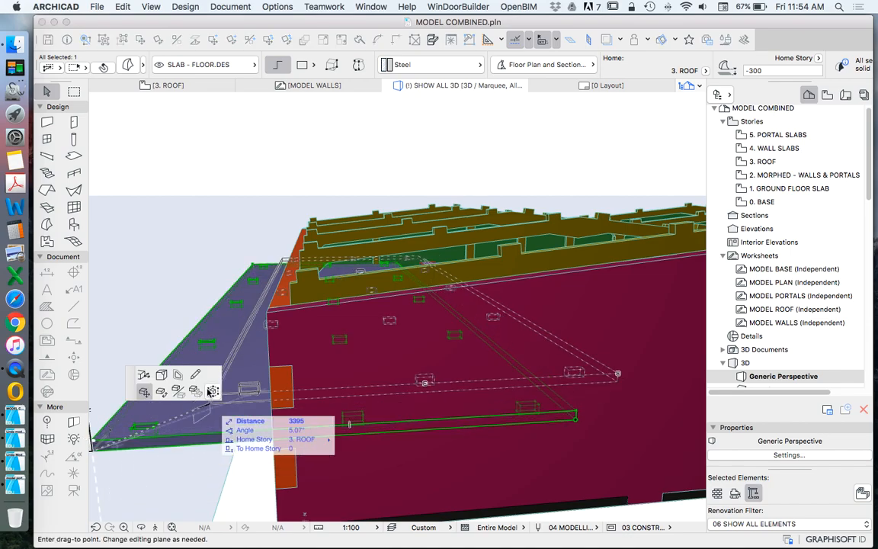
click(158, 393)
scroll(313, 277, up, 5)
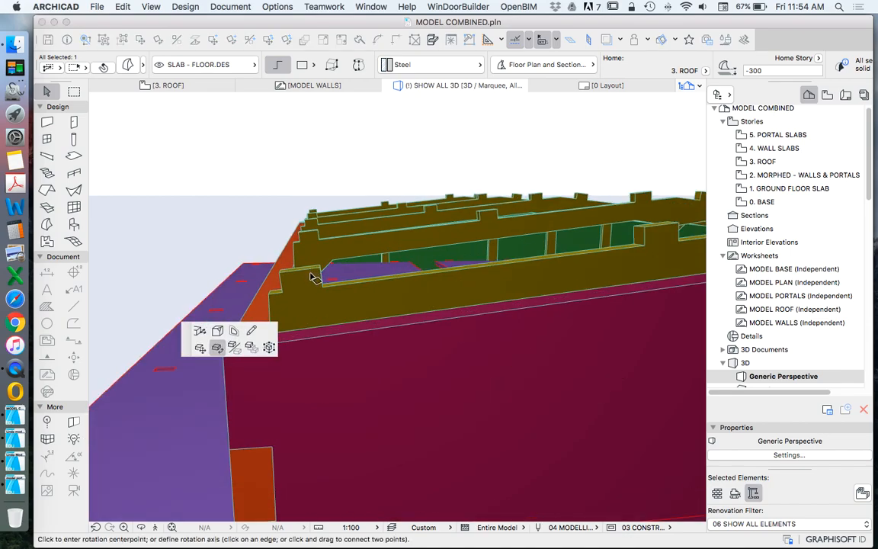
click(327, 296)
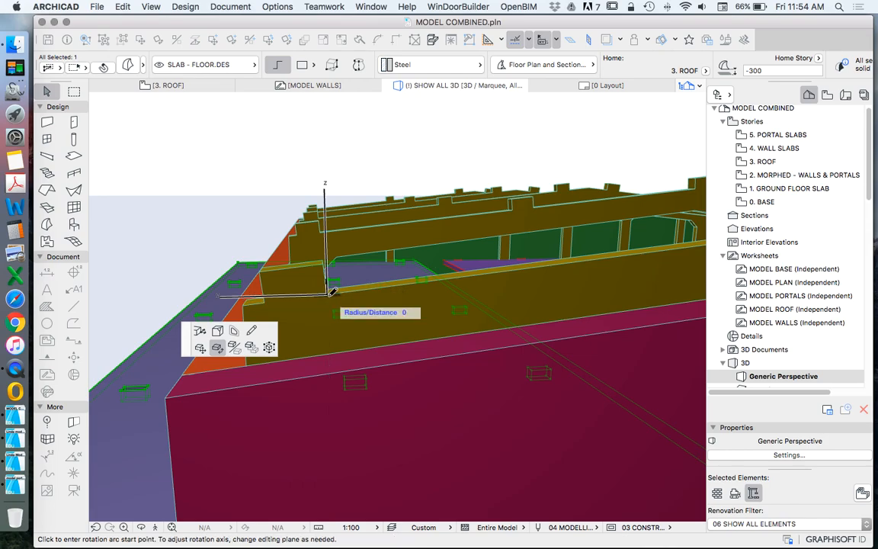
key(Escape)
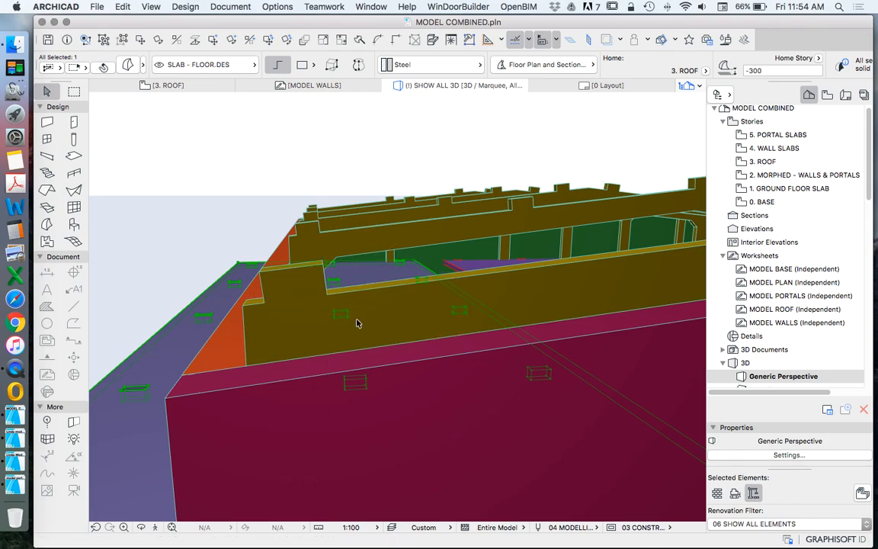
scroll(330, 259, down, 5)
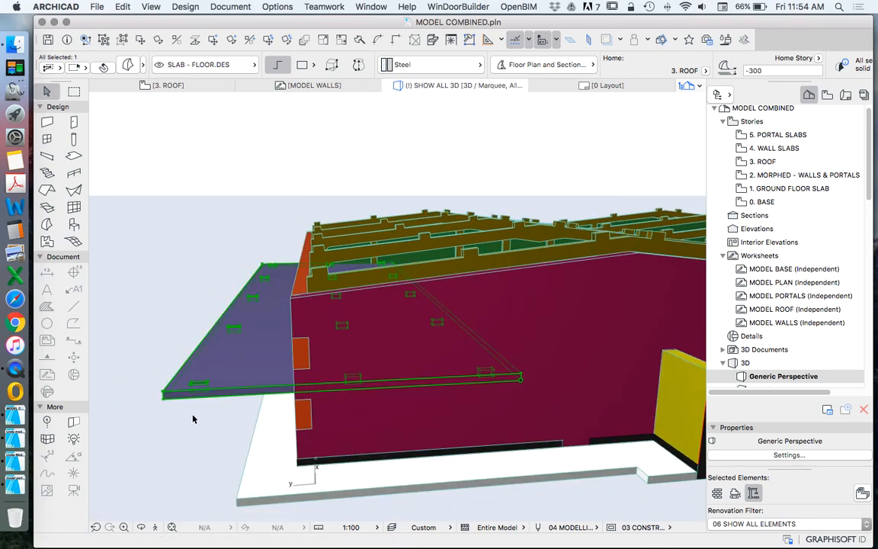
click(165, 394)
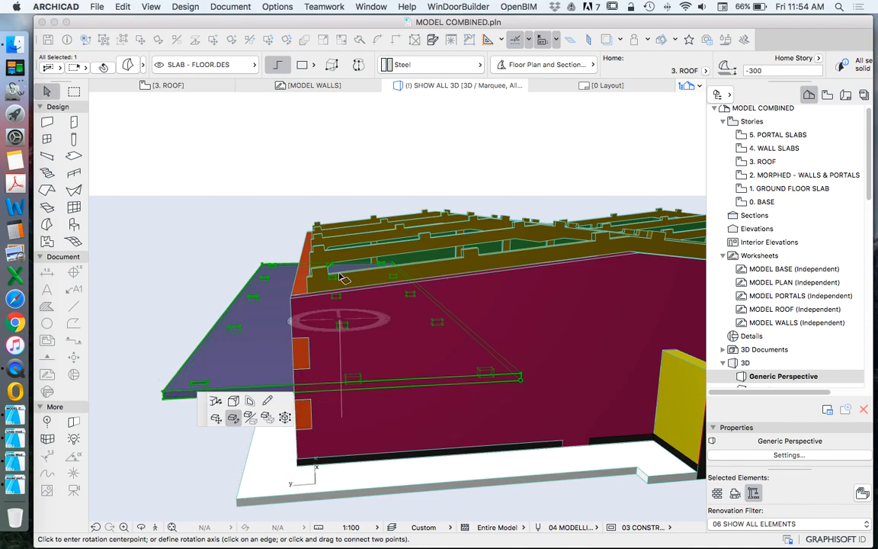
scroll(328, 297, up, 8)
scroll(352, 255, down, 6)
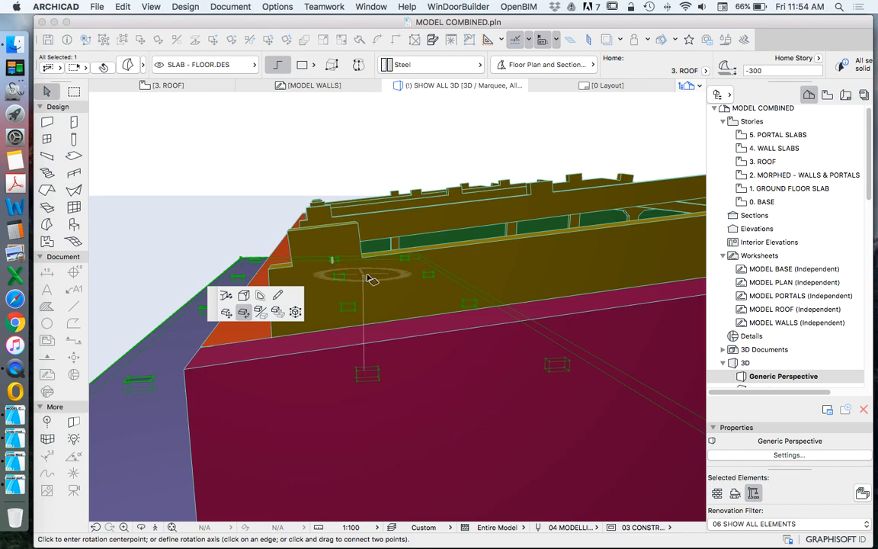
scroll(377, 249, down, 8)
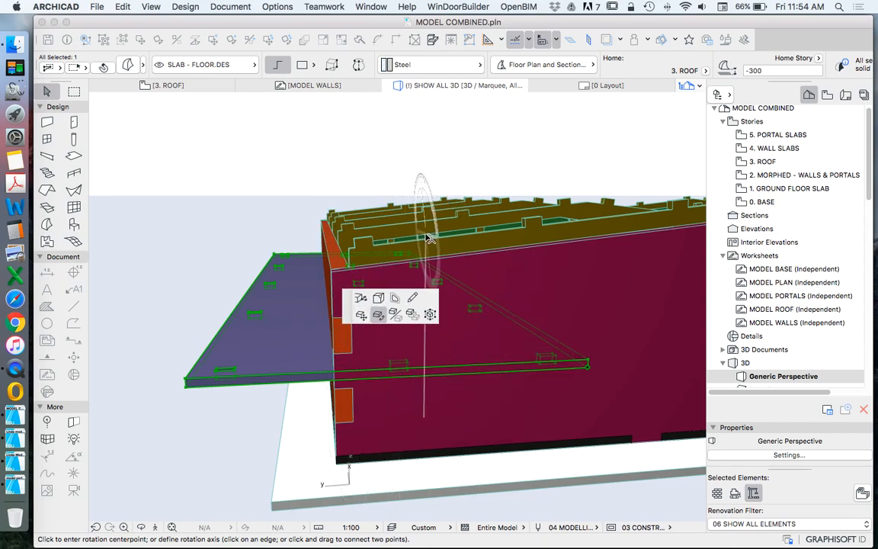
key(Escape)
key(Escape)
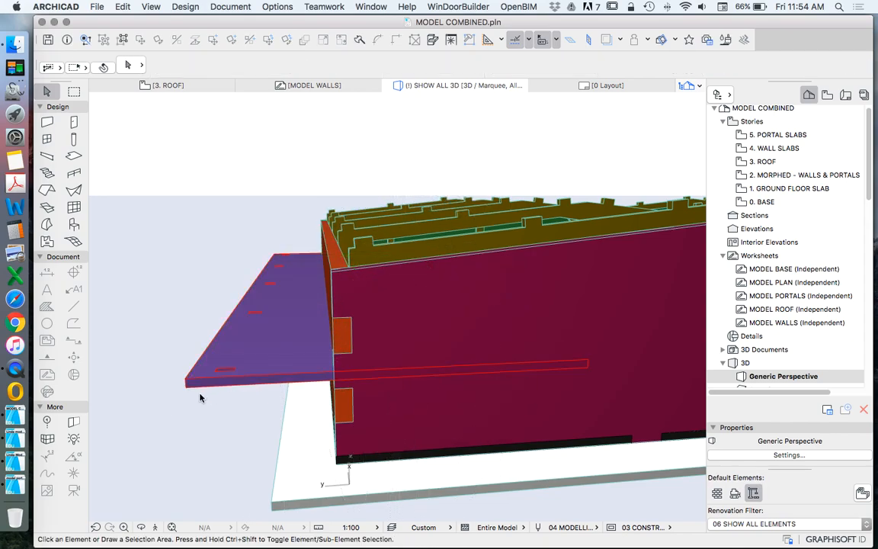
Step: Try to rotate the overhanging purple roof slab in a vertical plane about a point near its outer corner
scroll(200, 388, up, 8)
scroll(200, 388, down, 5)
click(214, 355)
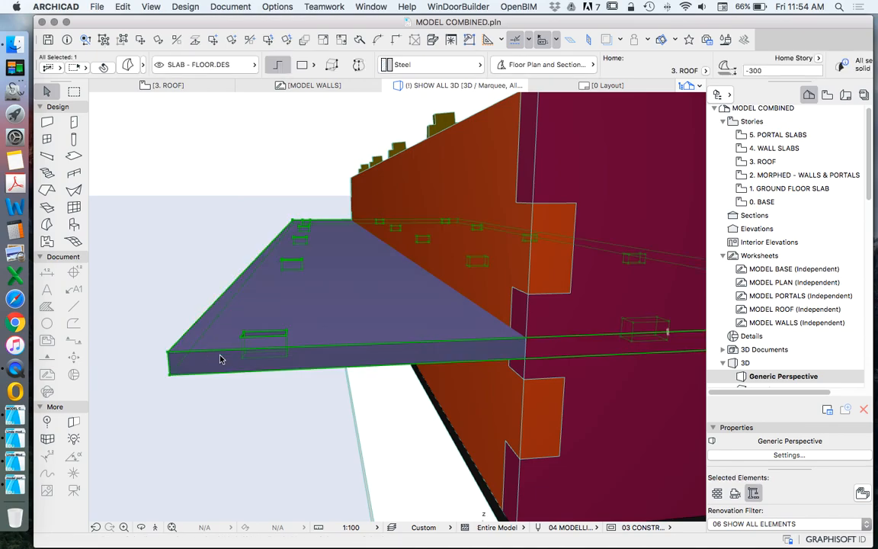
click(210, 351)
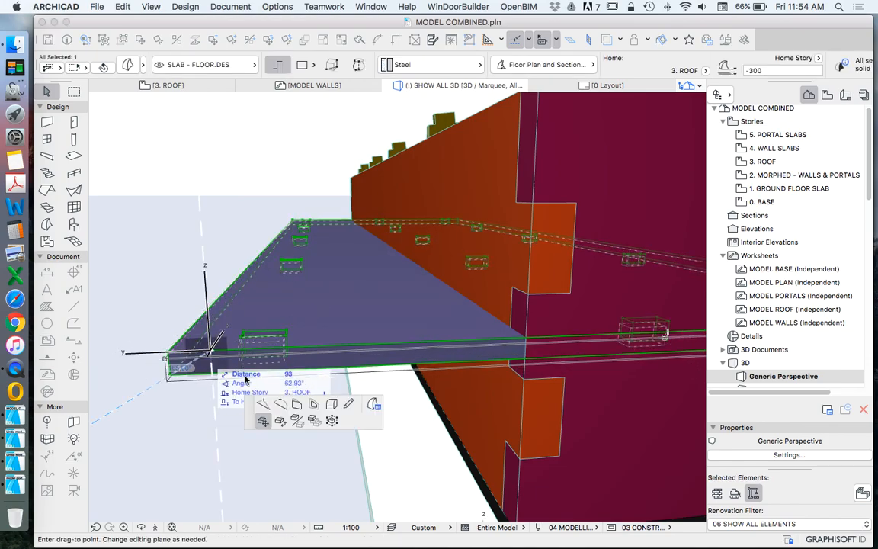
click(171, 358)
key(super+e)
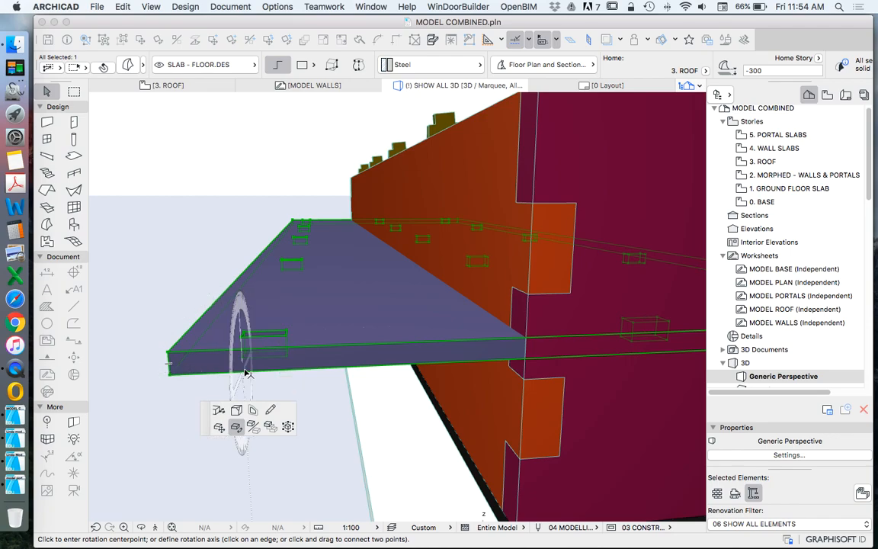
click(213, 360)
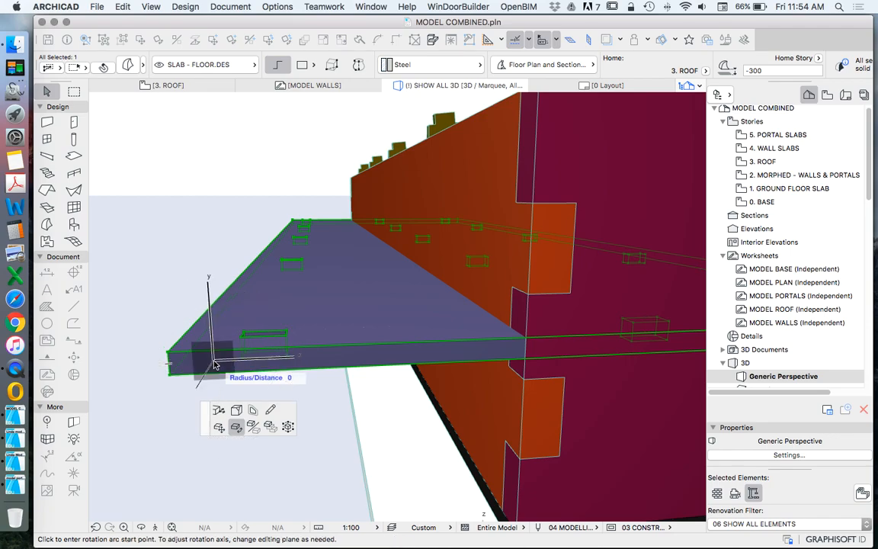
click(314, 353)
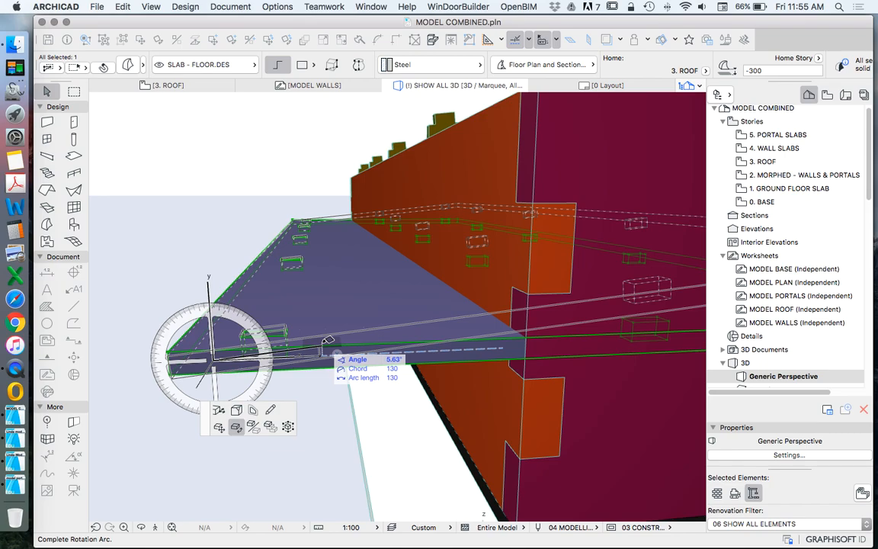
key(Escape)
key(Escape)
scroll(229, 358, down, 5)
scroll(424, 255, up, 3)
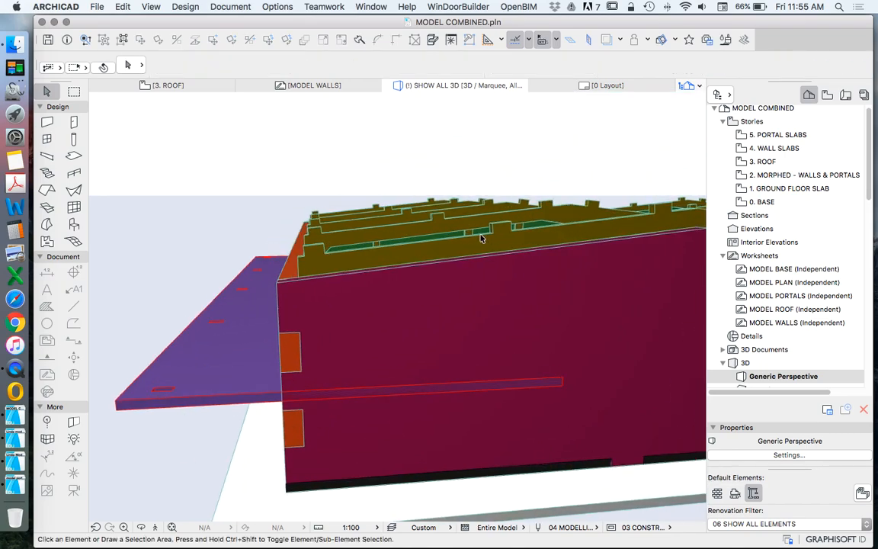
scroll(424, 256, down, 4)
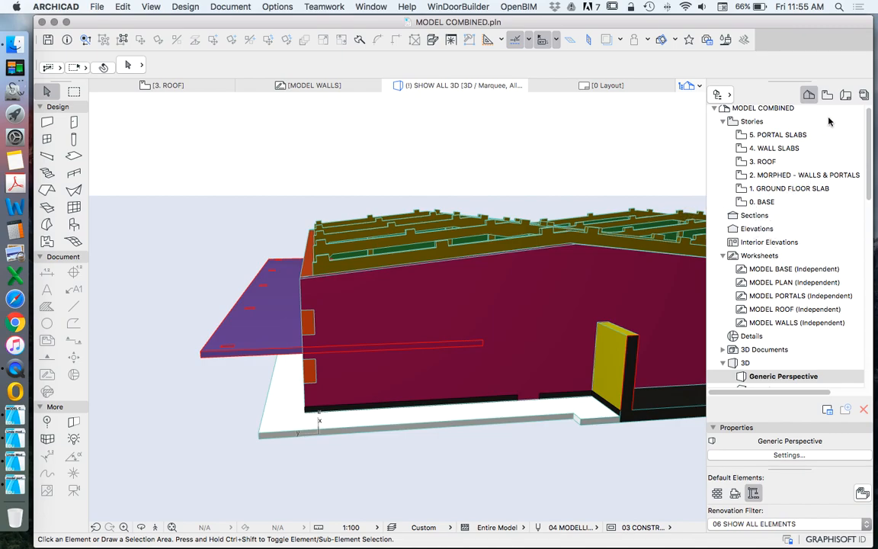
Step: Open the 5. PORTAL SLABS story and rotate all five portal profile fills a quarter turn clockwise so the portals stand upright
double_click(768, 134)
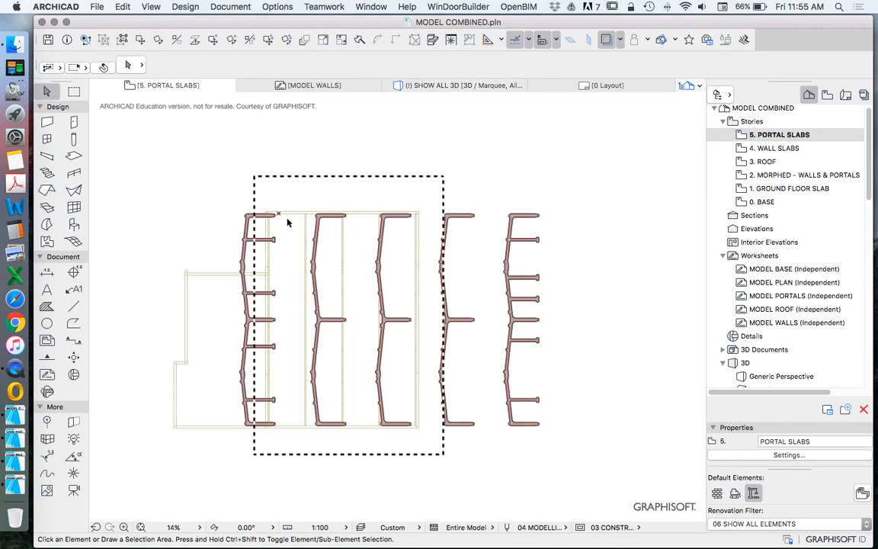
scroll(267, 228, down, 3)
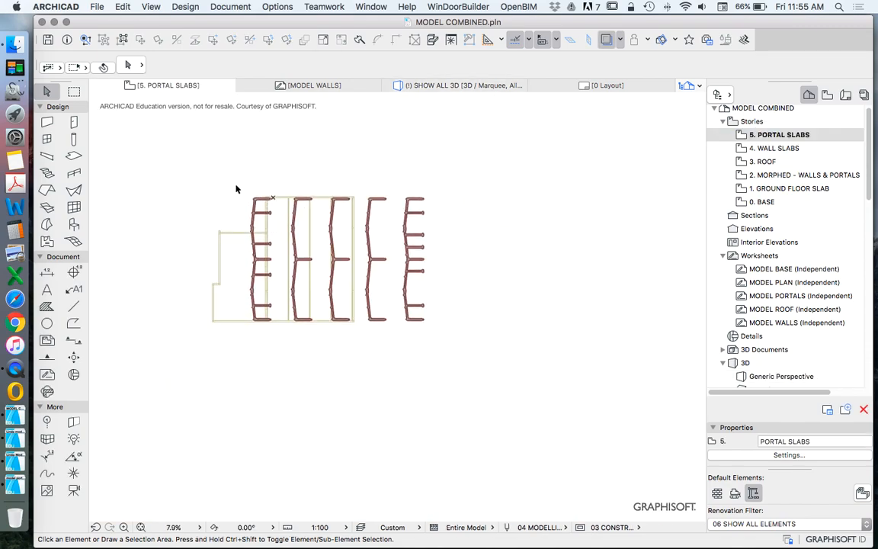
scroll(236, 191, up, 2)
click(227, 170)
click(569, 395)
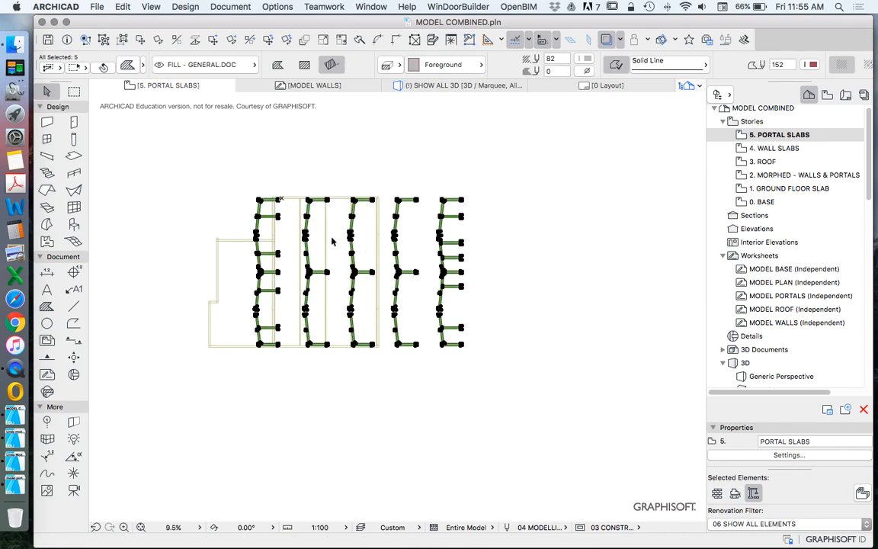
right_click(276, 126)
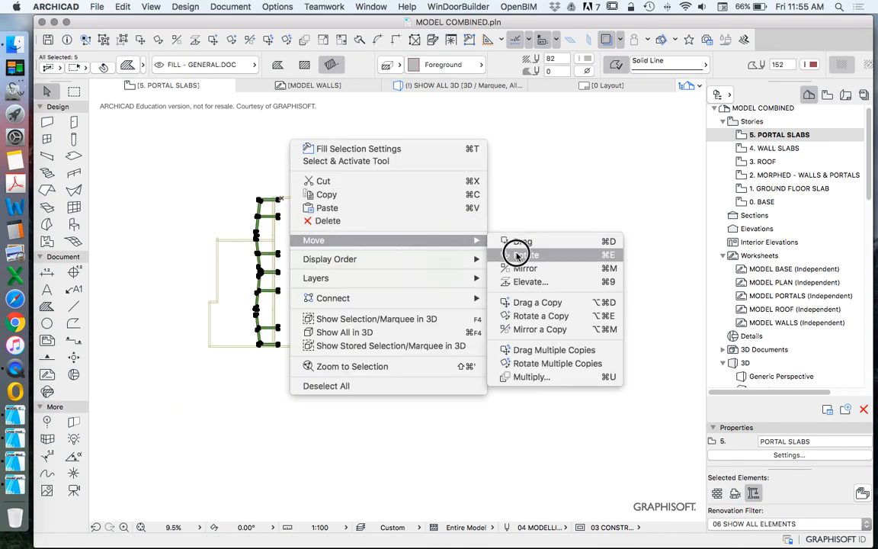
click(514, 247)
click(349, 180)
click(341, 249)
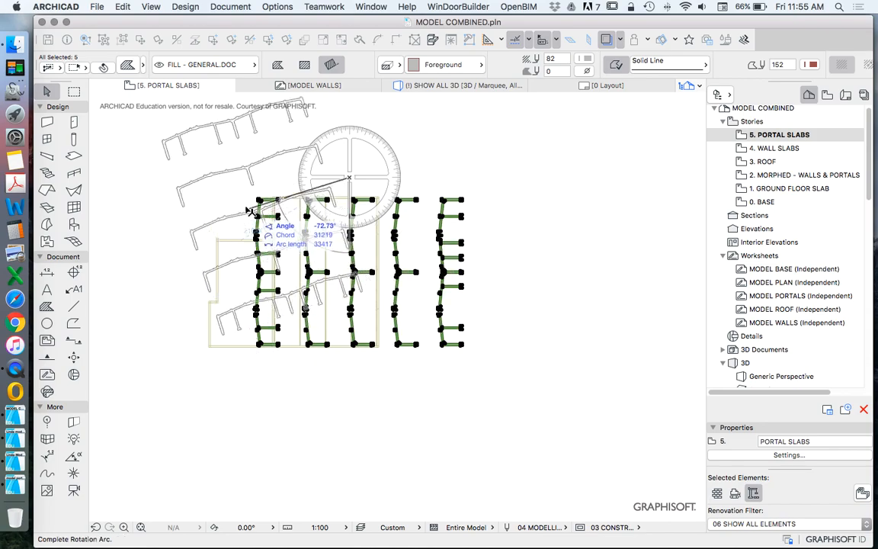
click(227, 192)
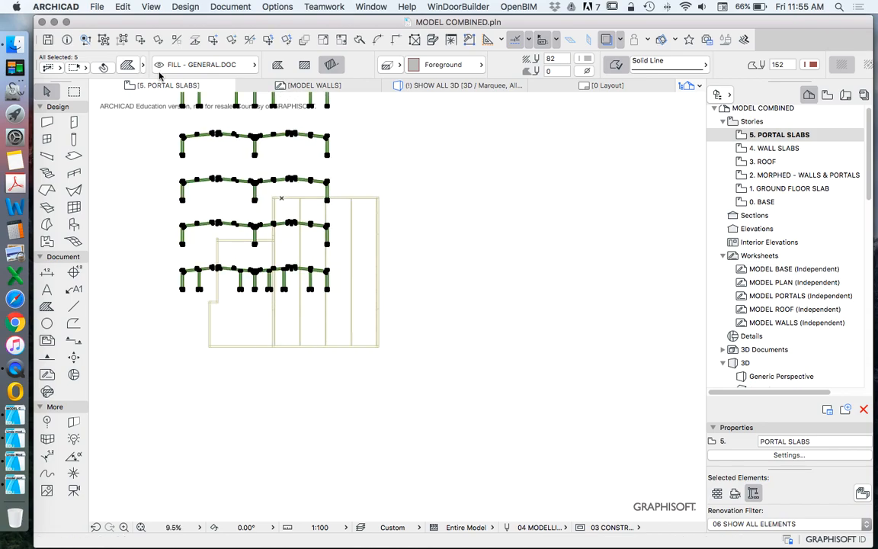
Step: Move the rotated portal profiles sideways until they stand clear of the roof outline, and deselect them
click(128, 41)
click(215, 161)
click(456, 161)
click(400, 321)
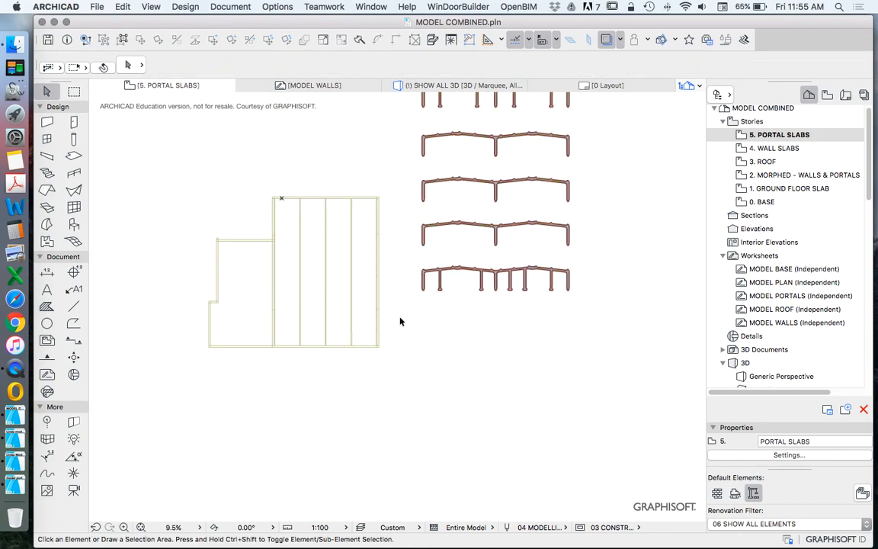
Step: Measure the slope of the topmost portal's first rising rafter with a line along its top edge
click(73, 306)
scroll(318, 361, down, 3)
scroll(454, 226, up, 10)
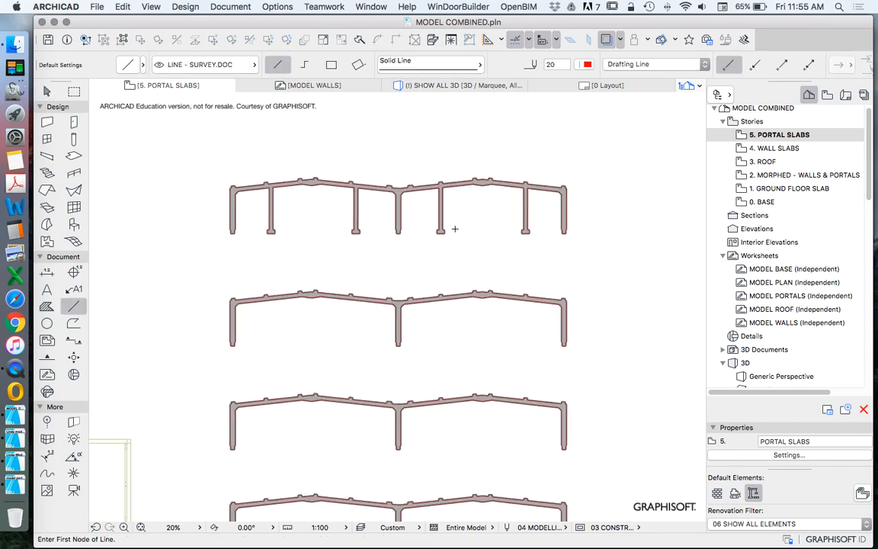
scroll(411, 251, down, 4)
scroll(493, 229, up, 6)
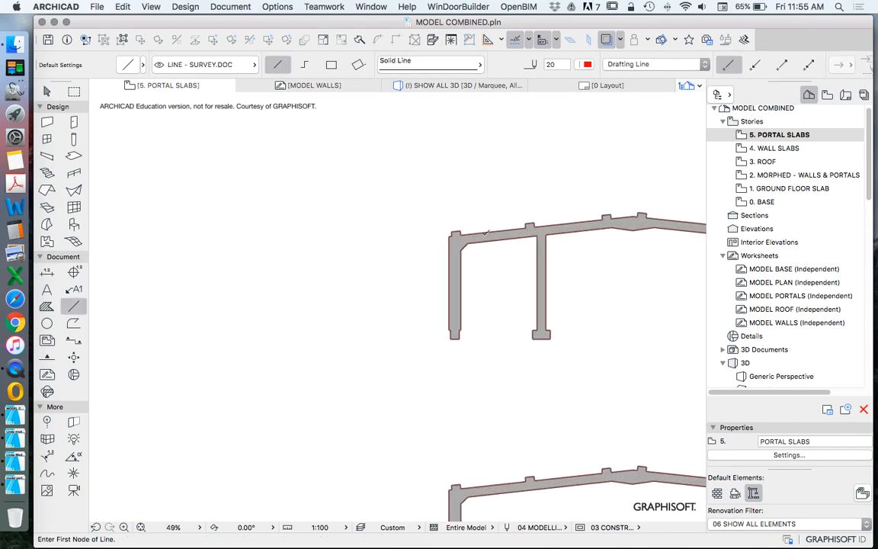
click(469, 242)
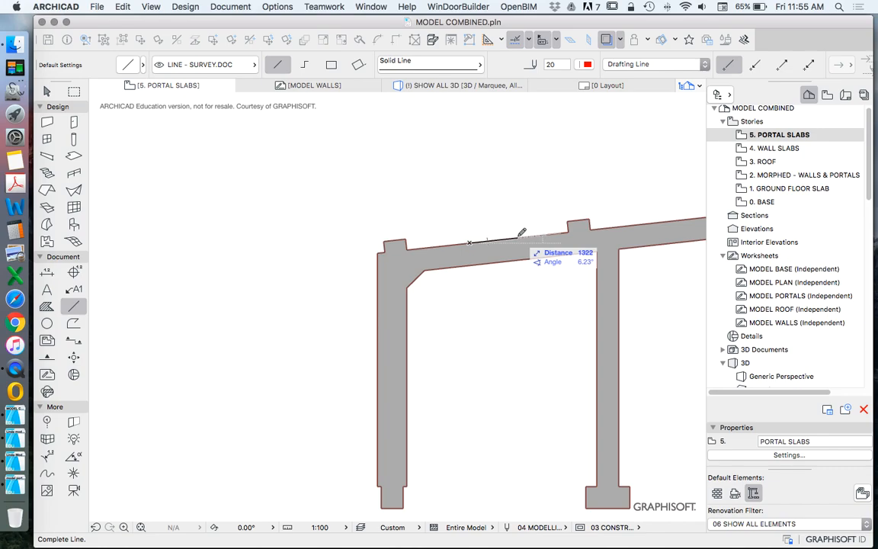
click(523, 232)
Step: Measure the slopes of the topmost portal's first falling rafter and second rising rafter with lines along their top edges
scroll(426, 236, down, 5)
scroll(486, 238, up, 6)
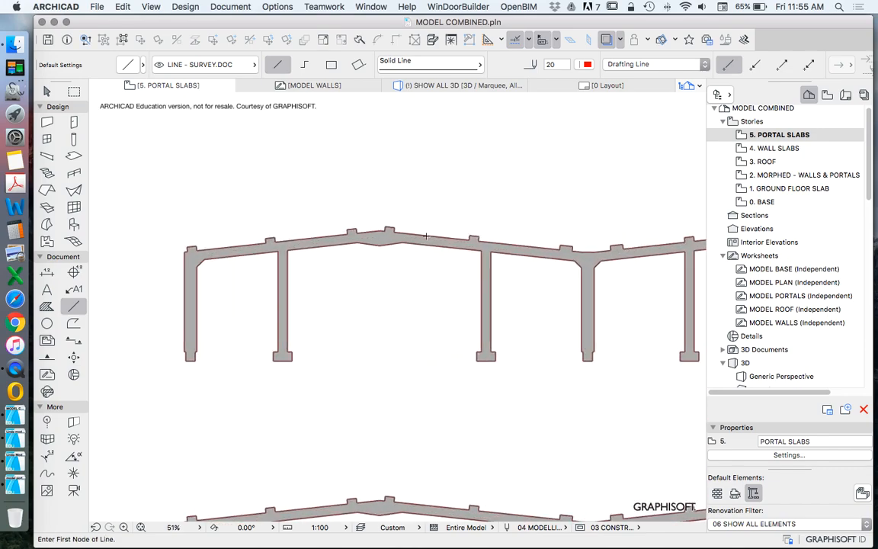
click(494, 242)
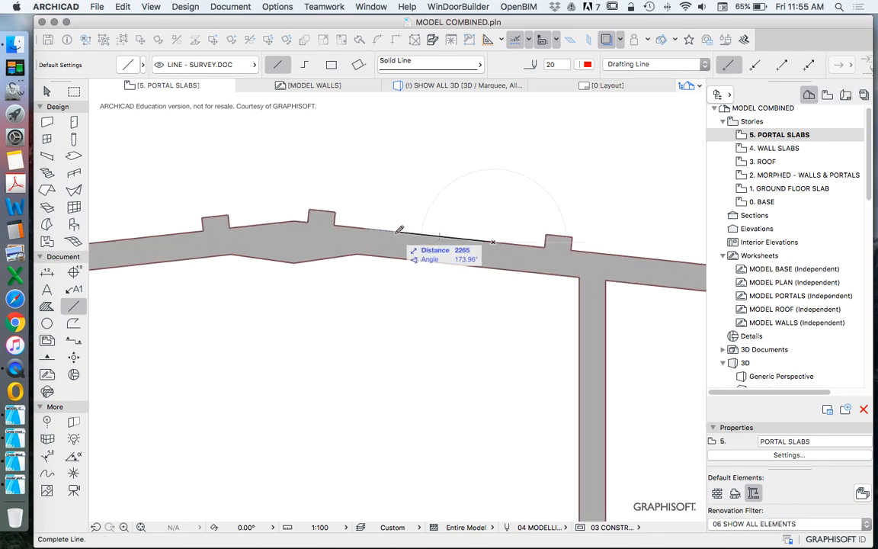
click(392, 244)
scroll(386, 242, down, 5)
scroll(386, 243, up, 6)
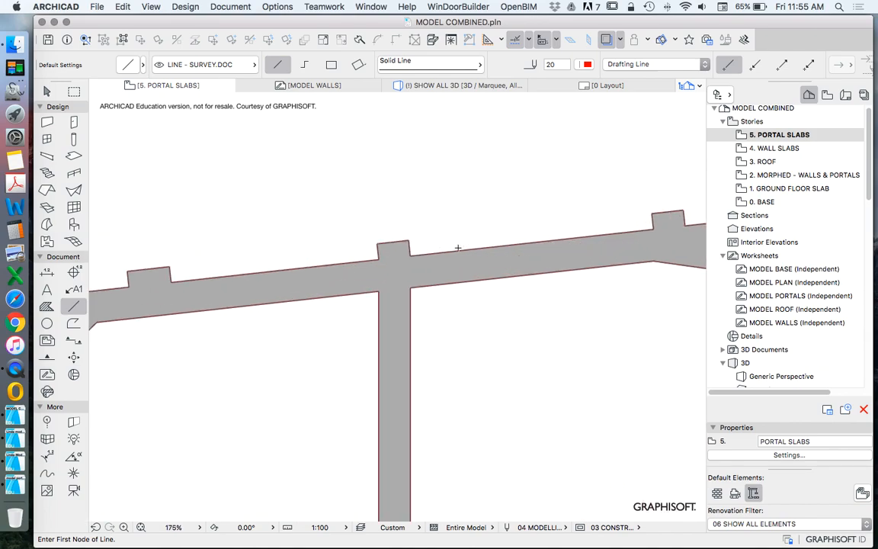
click(455, 250)
click(540, 240)
Step: Draw a line along the top edge of the topmost portal's last falling rafter and mirror it about a vertical axis
scroll(373, 229, down, 5)
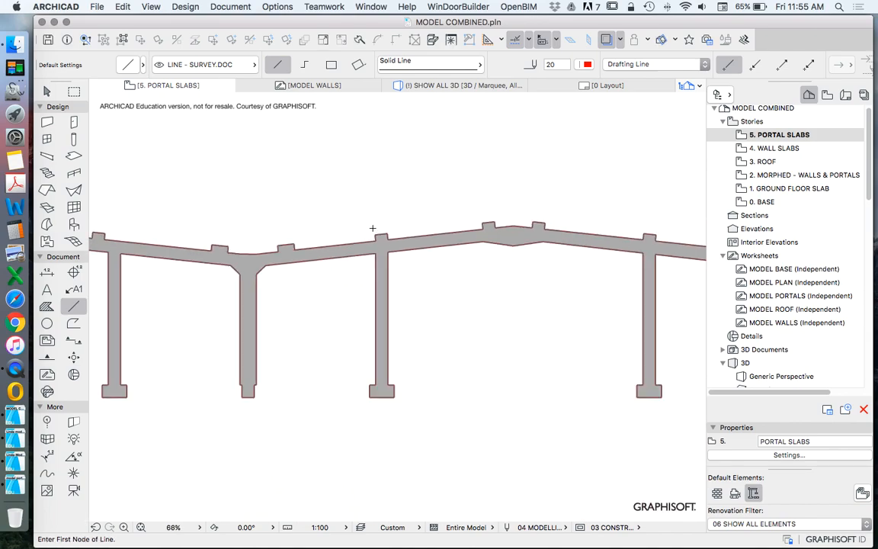
scroll(421, 227, up, 4)
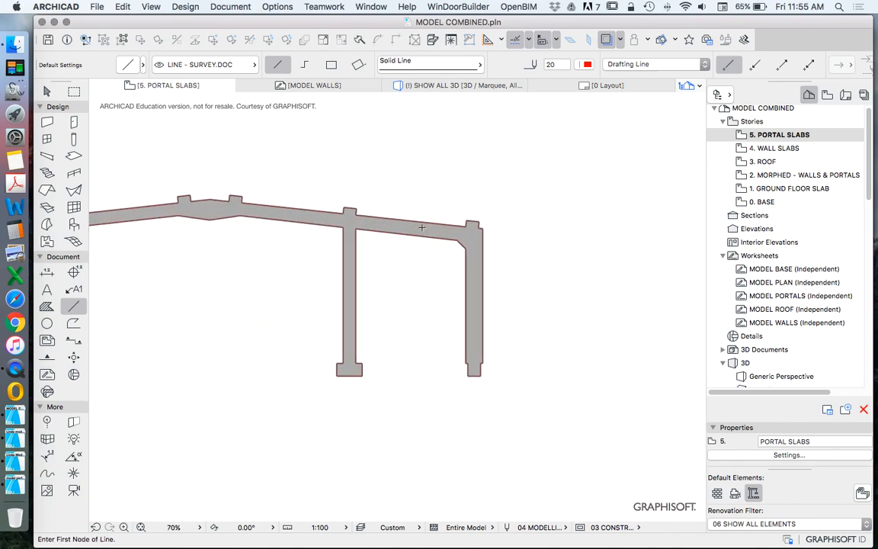
click(383, 218)
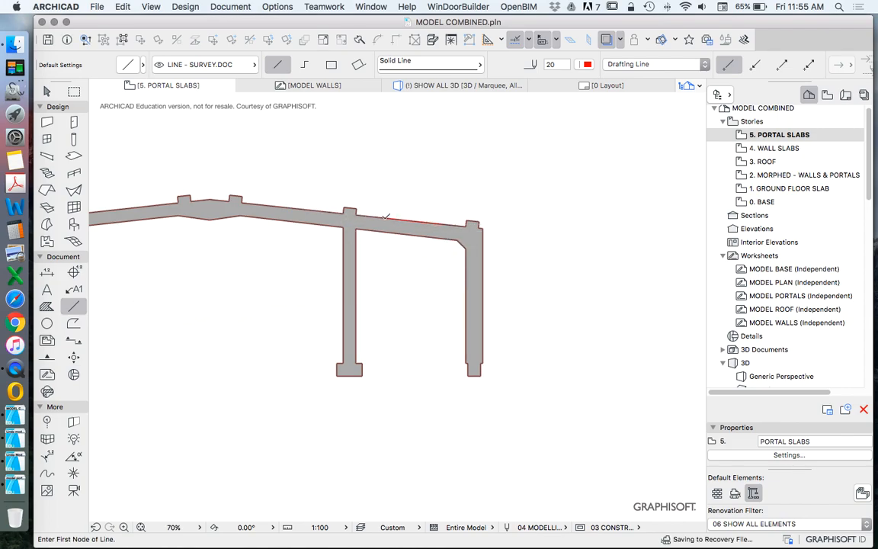
key(Escape)
right_click(441, 168)
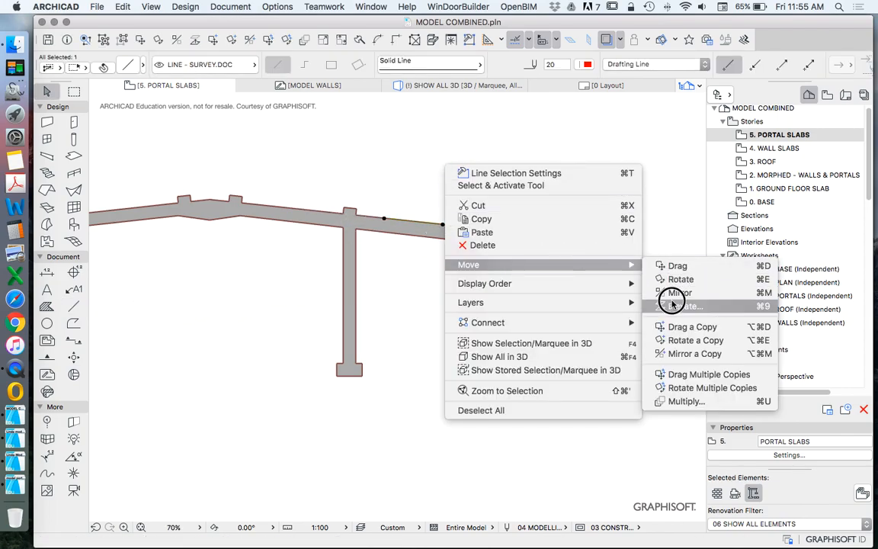
click(675, 293)
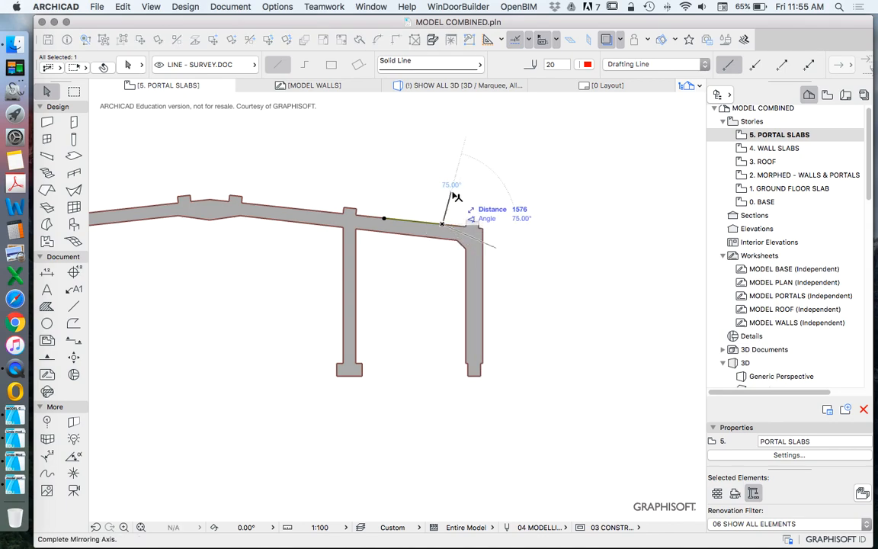
click(442, 156)
key(Escape)
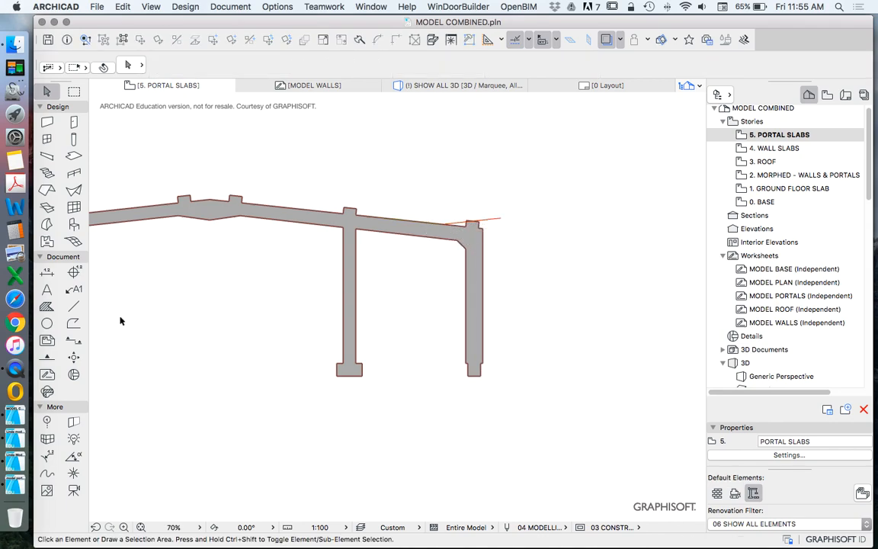
Step: Measure the mirrored line's slope by tracing over it, and delete the mirrored line
click(73, 305)
scroll(450, 225, up, 5)
click(412, 221)
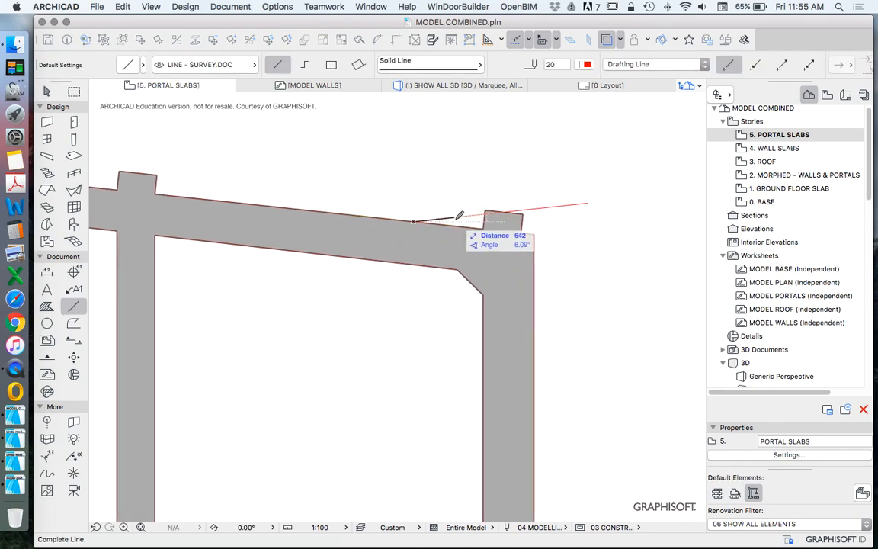
double_click(458, 217)
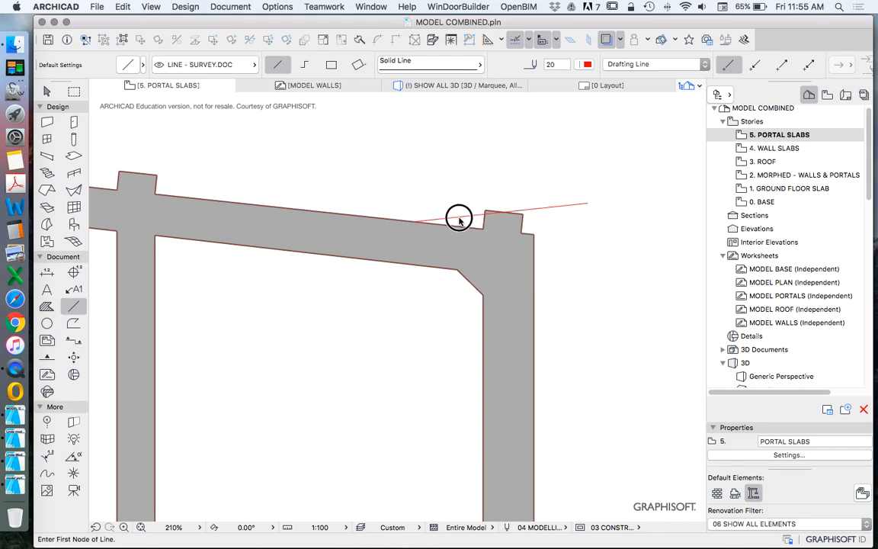
scroll(497, 204, down, 5)
key(Escape)
key(Escape)
click(522, 205)
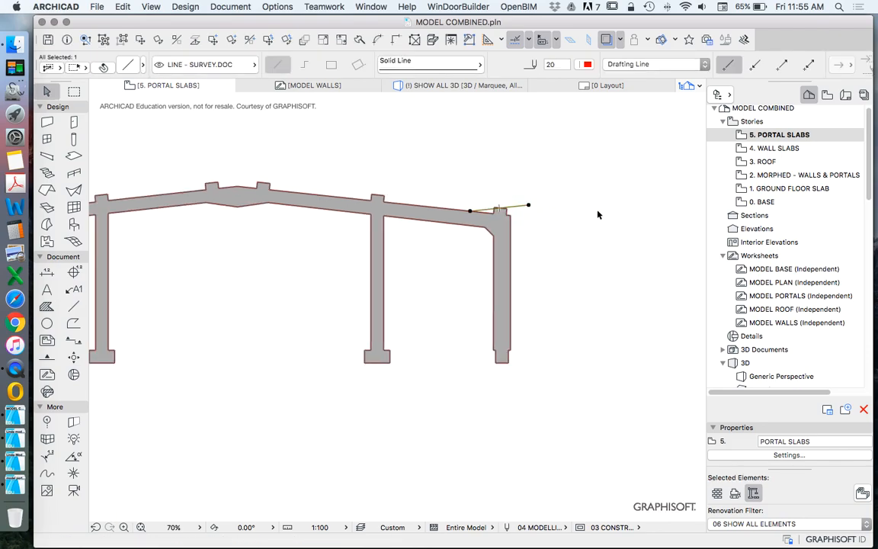
key(Delete)
Step: Draw a line about 1200 mm long on the top edge of the rafter rising from the topmost portal's central column
scroll(602, 206, down, 5)
scroll(393, 200, up, 4)
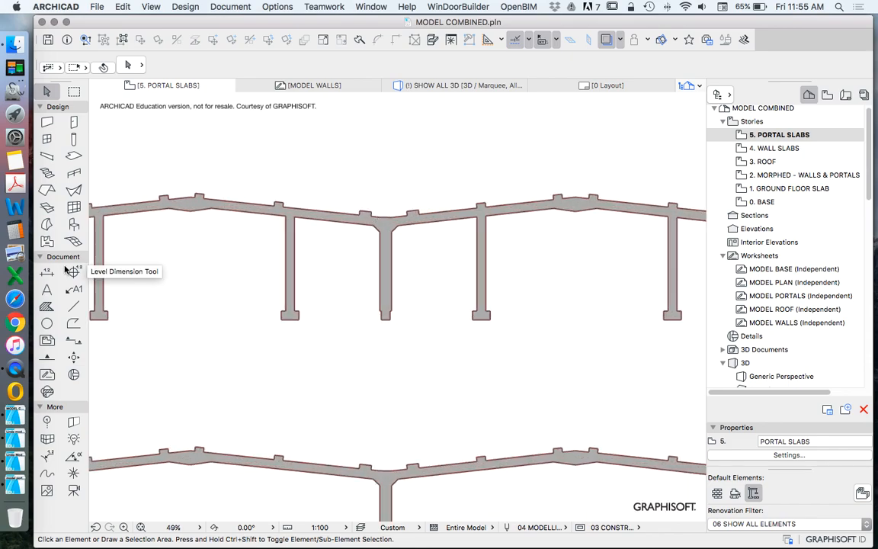
click(74, 306)
scroll(457, 198, up, 5)
click(373, 251)
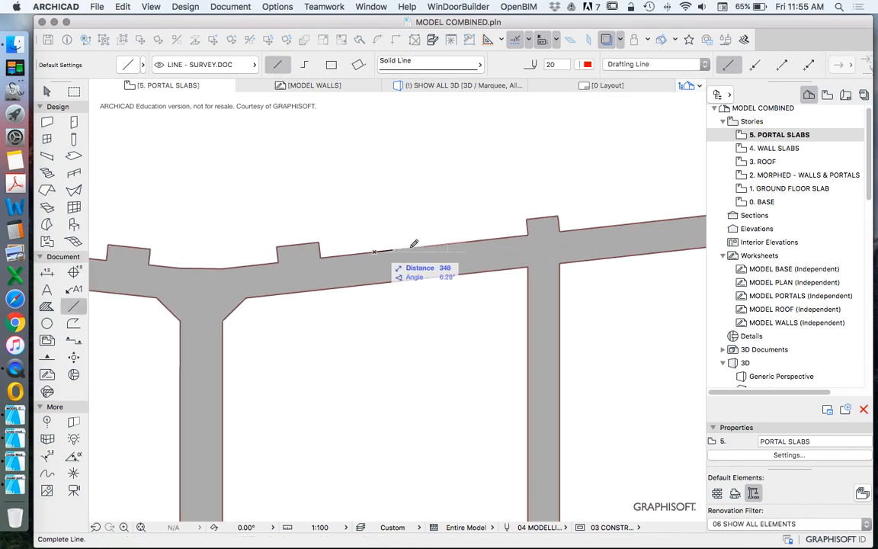
click(440, 245)
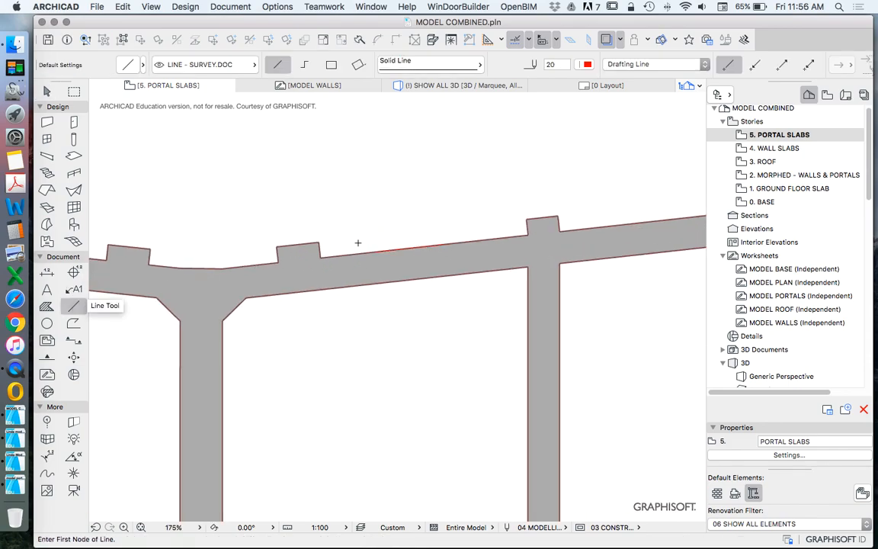
Step: Measure the slope of the line on the rising rafter by tracing over it with the Line tool
click(373, 251)
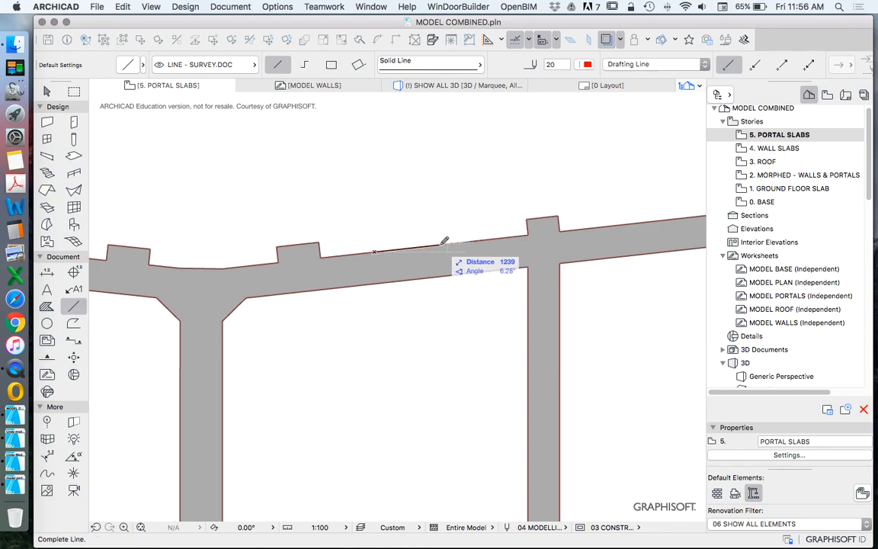
click(442, 245)
key(Escape)
click(435, 245)
scroll(373, 248, down, 5)
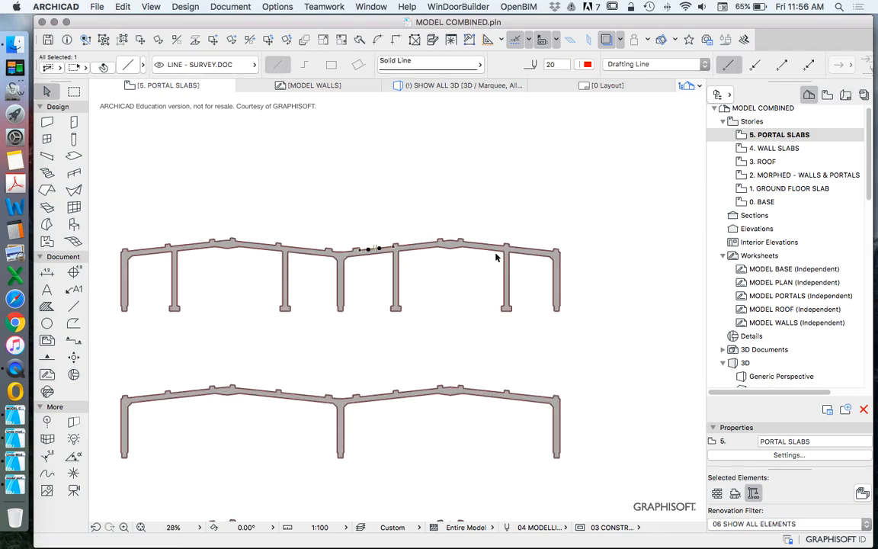
key(Escape)
Step: Draw a line along the top edge of the topmost portal's last falling rafter, between the outer two columns
click(73, 306)
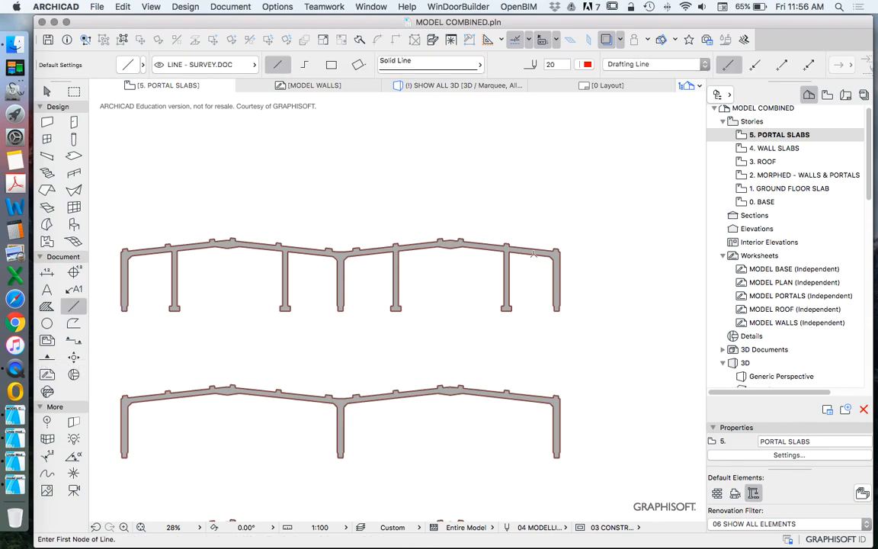
scroll(534, 273, up, 5)
scroll(518, 271, down, 10)
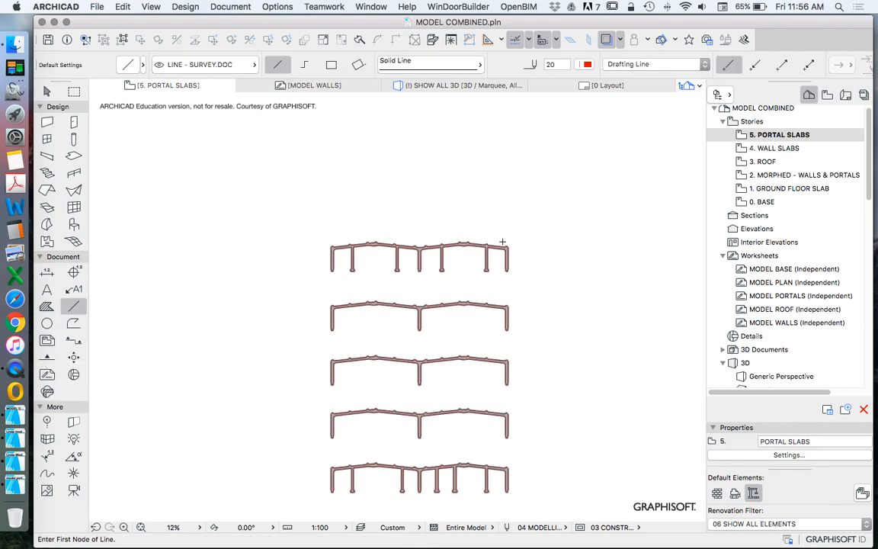
scroll(501, 242, up, 4)
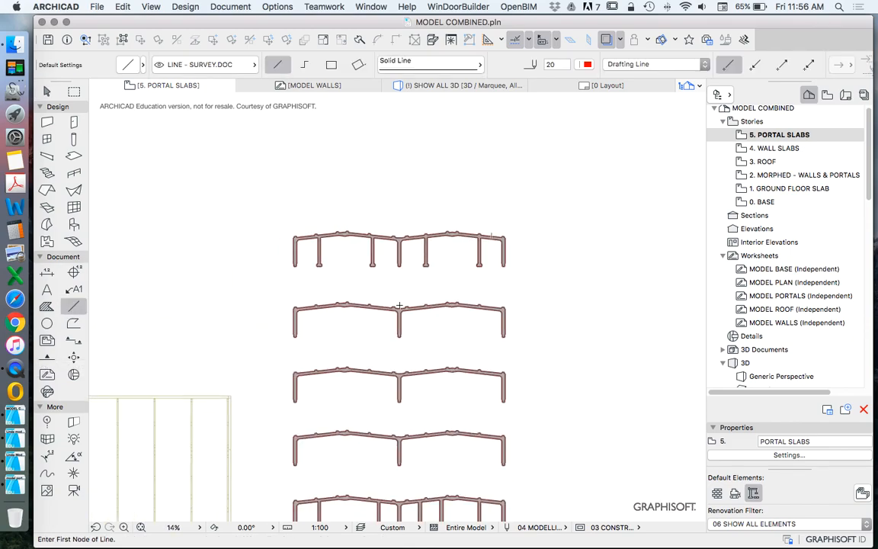
scroll(495, 239, up, 7)
click(568, 275)
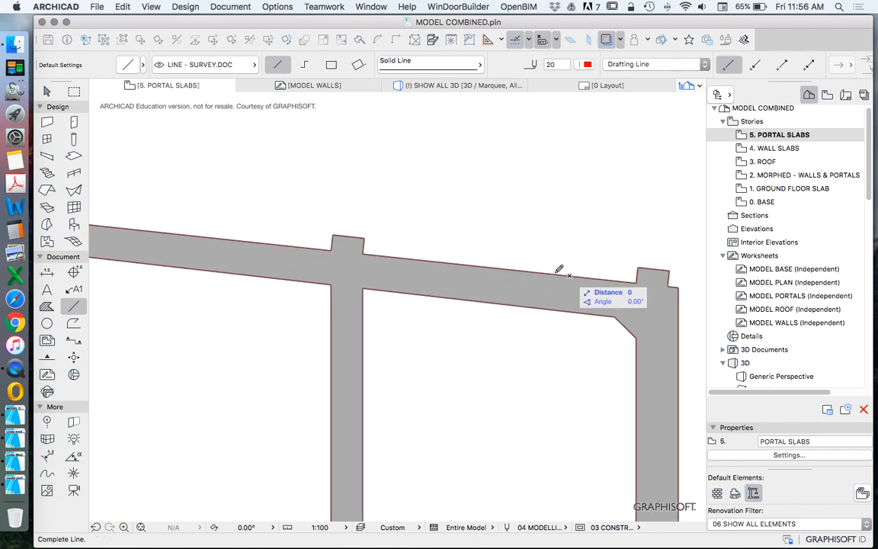
click(489, 267)
key(Escape)
Step: Move the falling rafter's line clear above the portal and mirror it about a vertical axis
drag(569, 276, 561, 202)
right_click(588, 207)
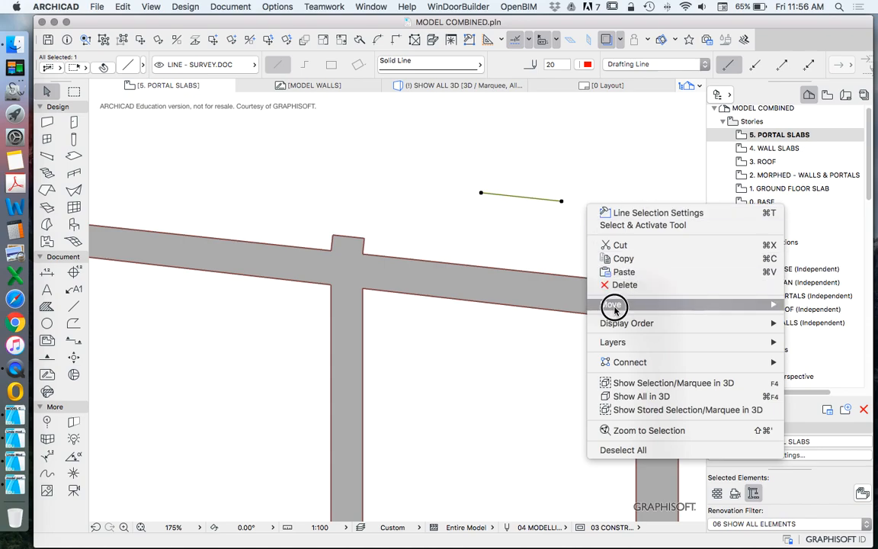
mouse_move(611, 304)
click(516, 333)
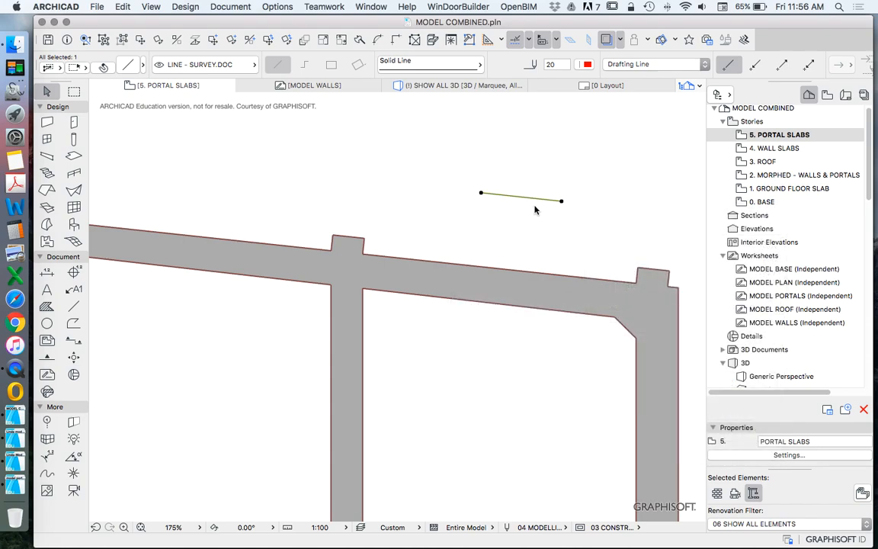
click(532, 174)
click(532, 255)
Step: Measure the mirrored line's slope by tracing over it with the Line tool, and delete the mirrored line
click(74, 306)
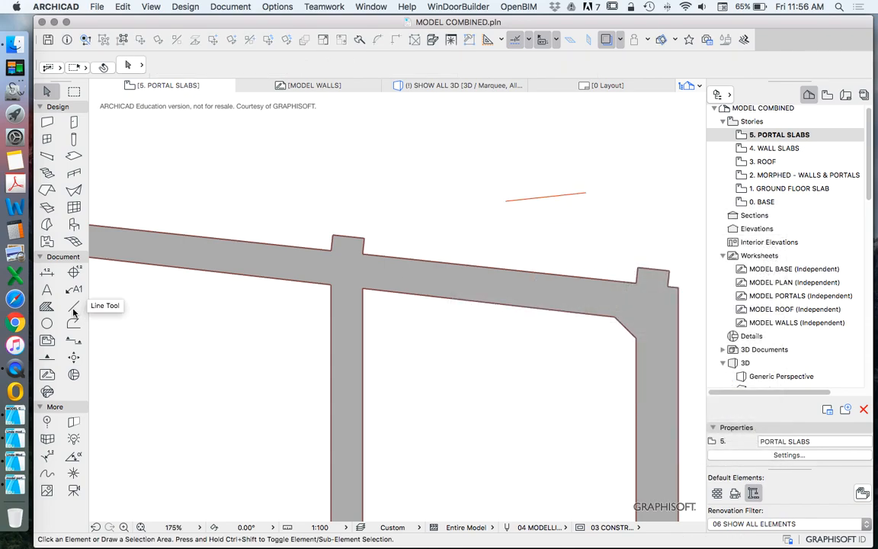
click(506, 200)
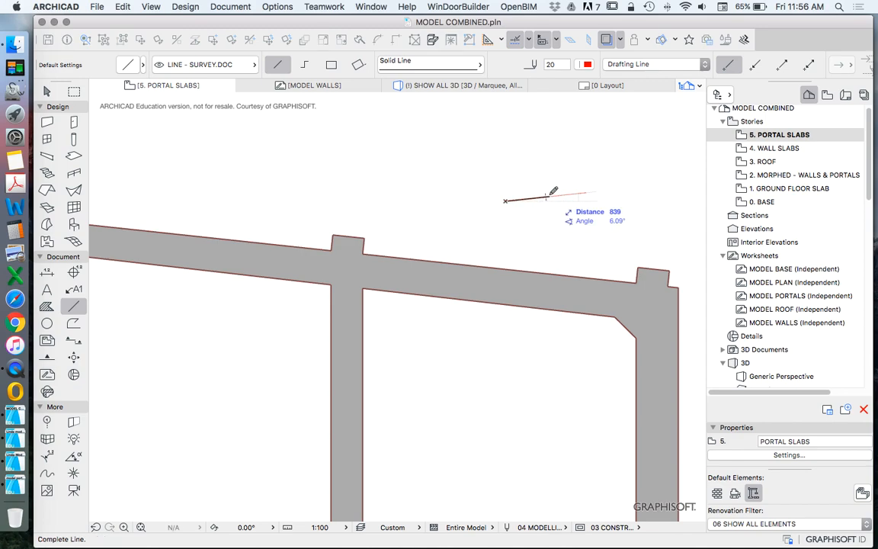
click(549, 196)
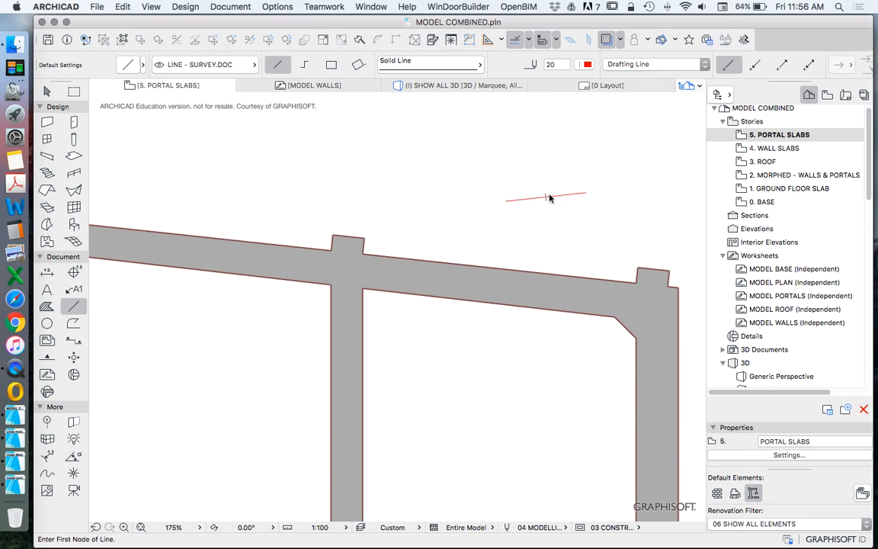
key(Escape)
scroll(447, 234, down, 6)
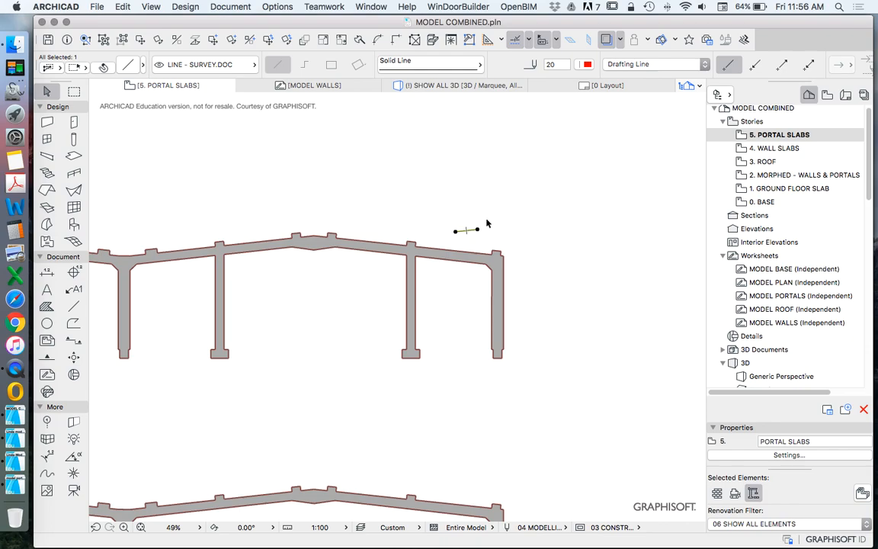
key(Escape)
Step: Draw a horizontal line about 4300 mm long inward from the lower end of the topmost portal's last falling rafter's top edge
click(73, 305)
scroll(415, 242, up, 4)
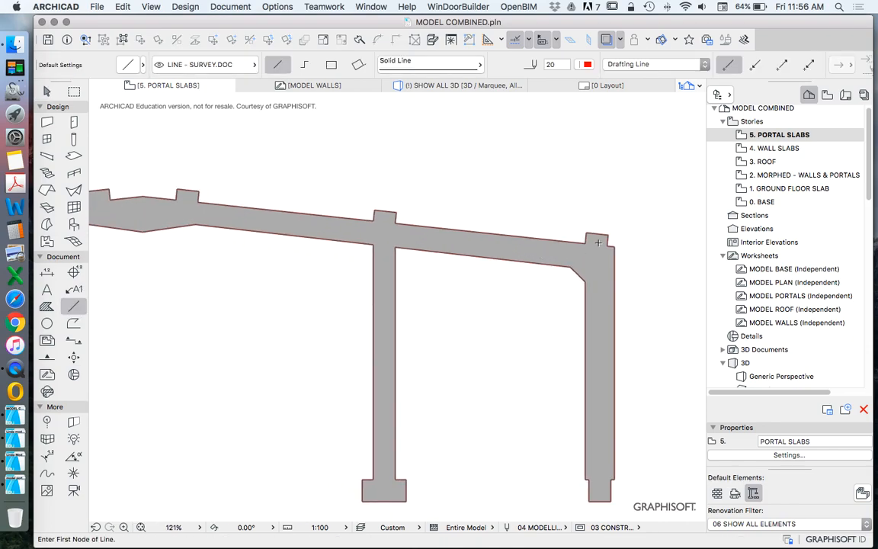
click(585, 242)
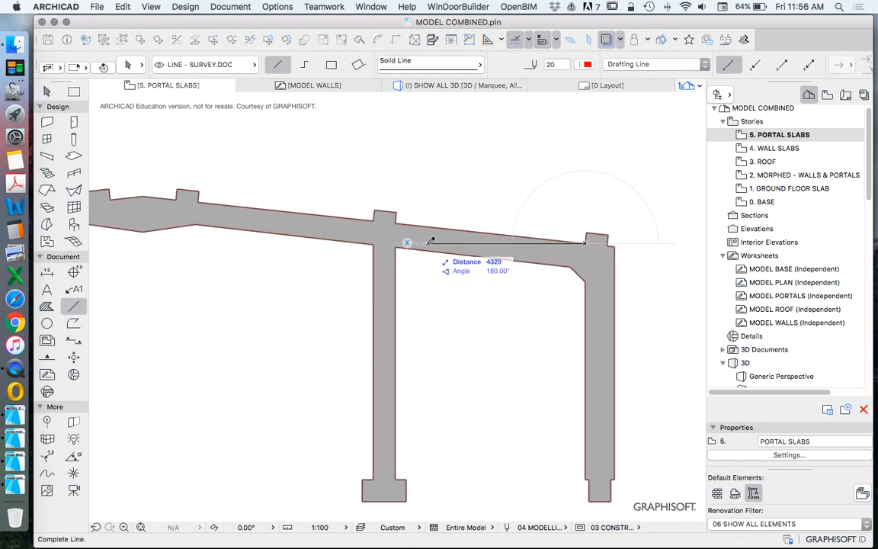
click(431, 243)
scroll(563, 236, down, 4)
scroll(562, 237, up, 7)
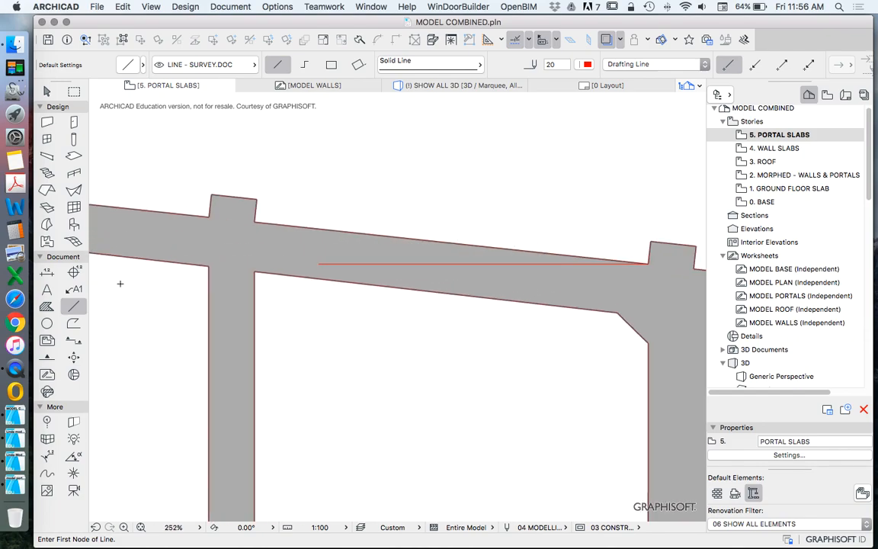
Step: Place an angle dimension between the last falling rafter's top edge and its horizontal line
click(73, 456)
click(374, 264)
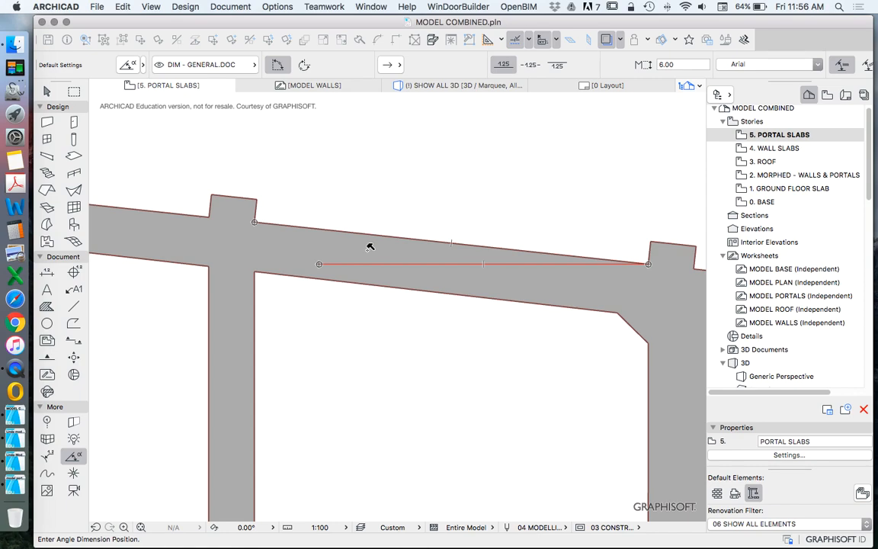
click(369, 248)
scroll(469, 238, down, 10)
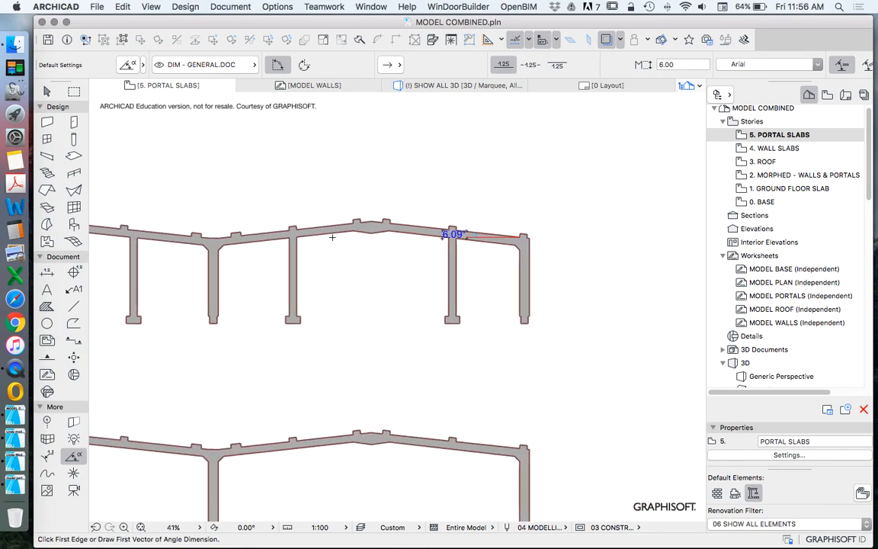
Step: Draw a horizontal line from the lower end of the second rising rafter's top edge, past the next column
click(73, 305)
scroll(264, 247, up, 5)
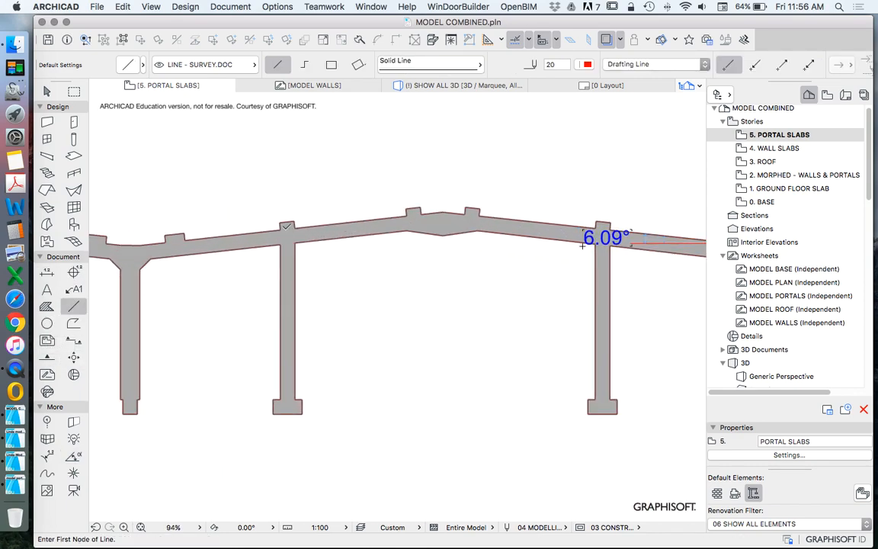
scroll(264, 247, down, 4)
scroll(264, 248, up, 3)
click(269, 242)
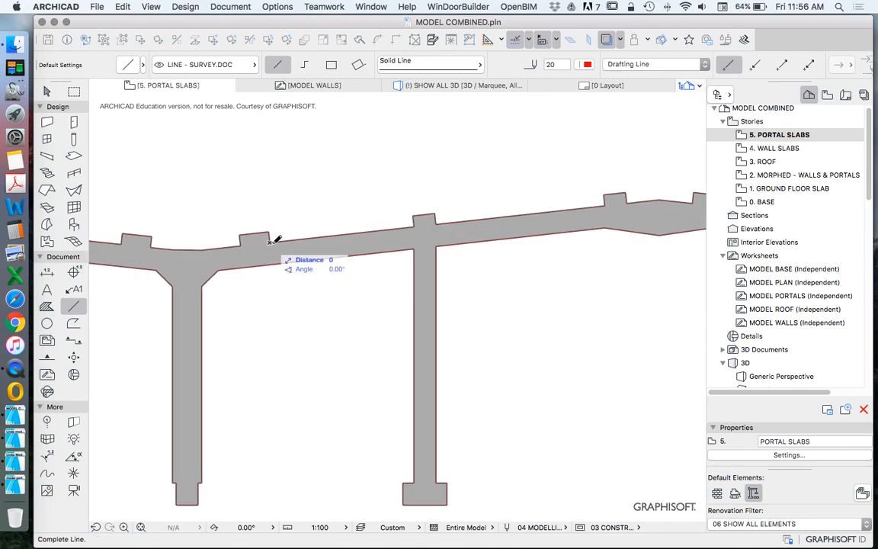
click(531, 242)
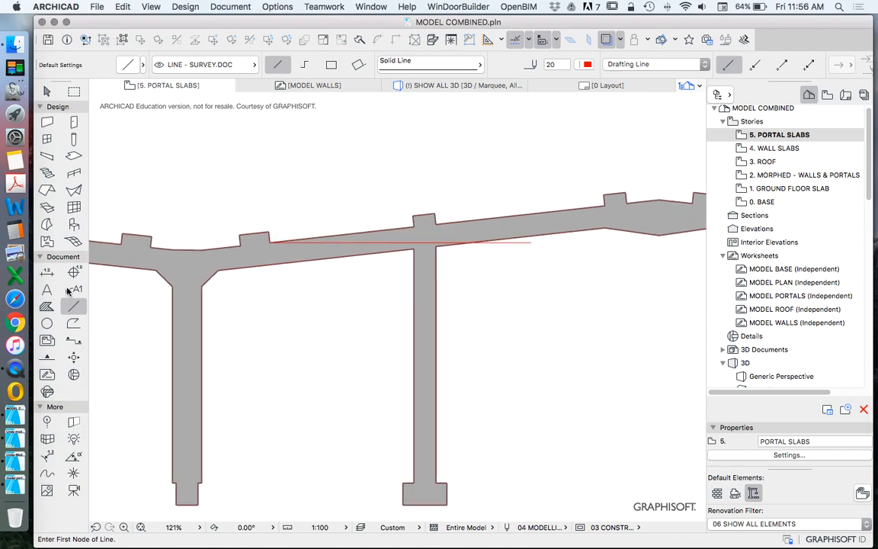
Step: Place an angle dimension between the second rising rafter's top edge and its horizontal line
click(73, 456)
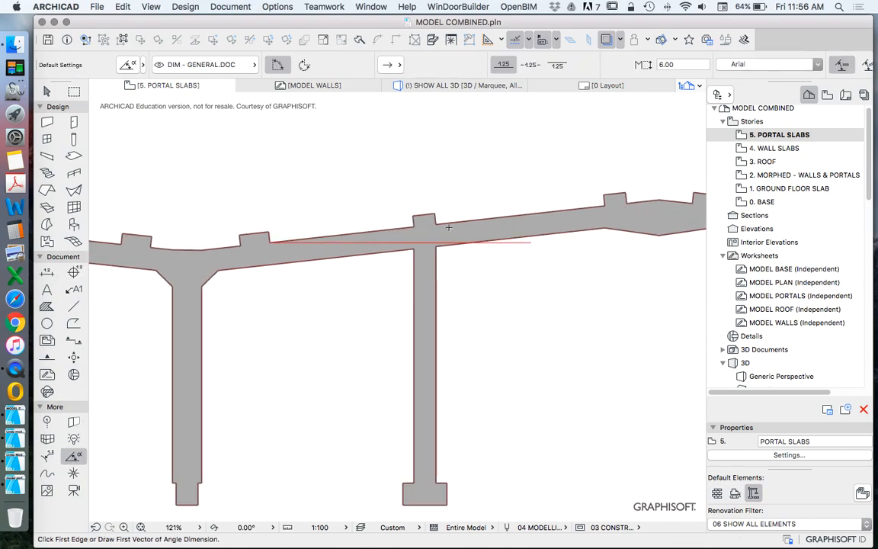
click(454, 222)
click(549, 233)
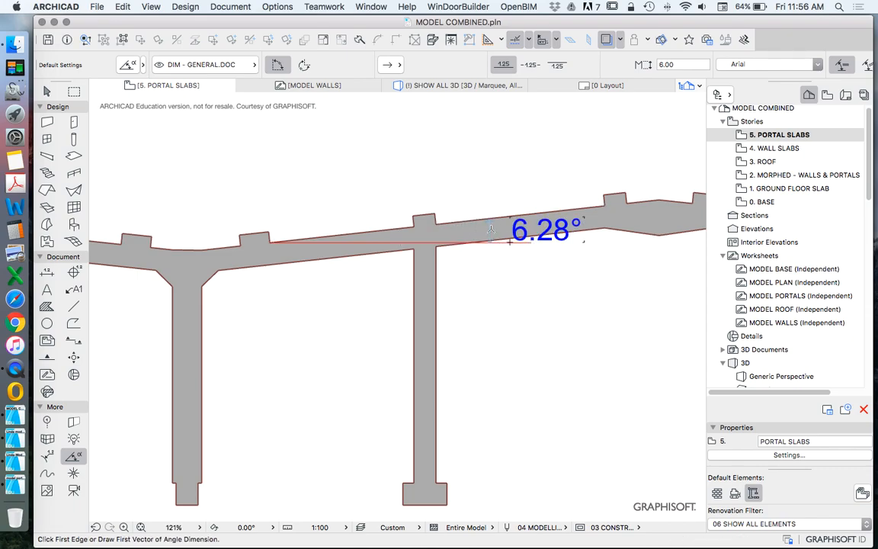
Step: Draw a horizontal line from the first falling rafter's top edge back across the column towards the first ridge
scroll(564, 259, down, 10)
scroll(412, 271, down, 3)
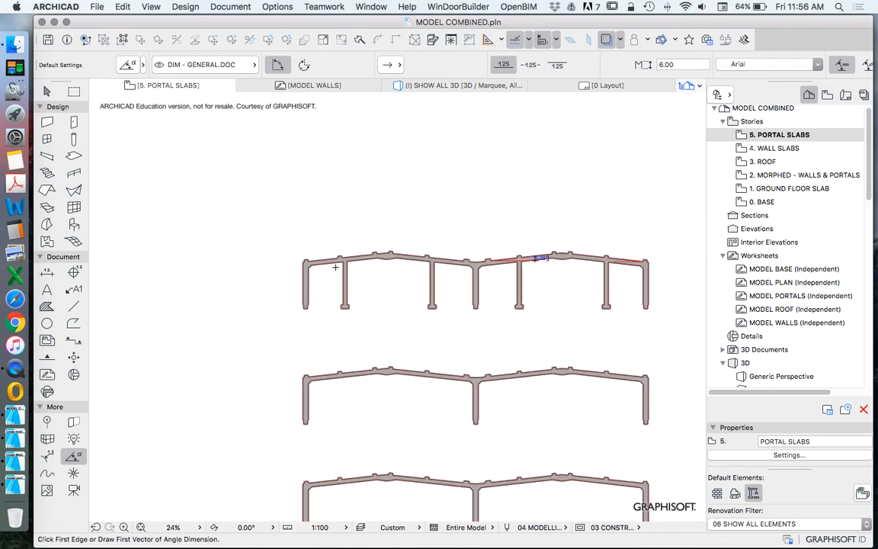
scroll(119, 292, up, 10)
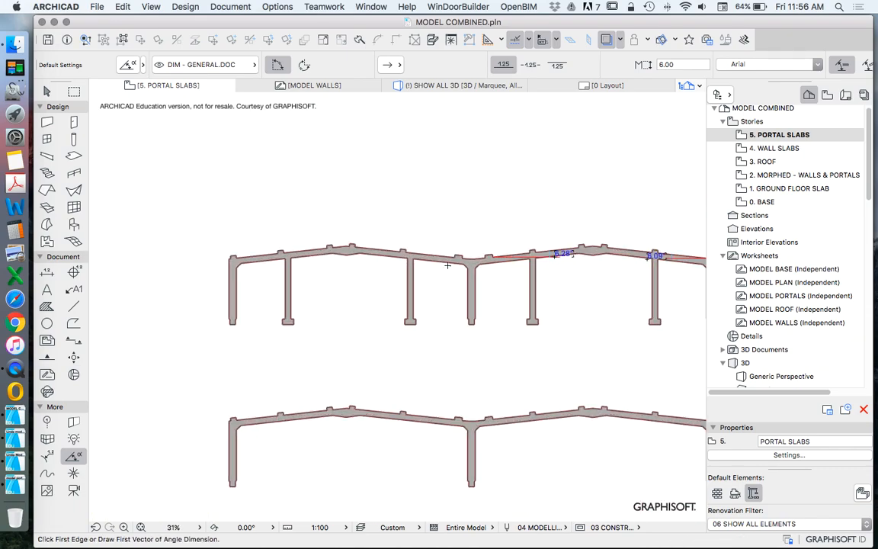
click(73, 306)
click(416, 263)
click(170, 261)
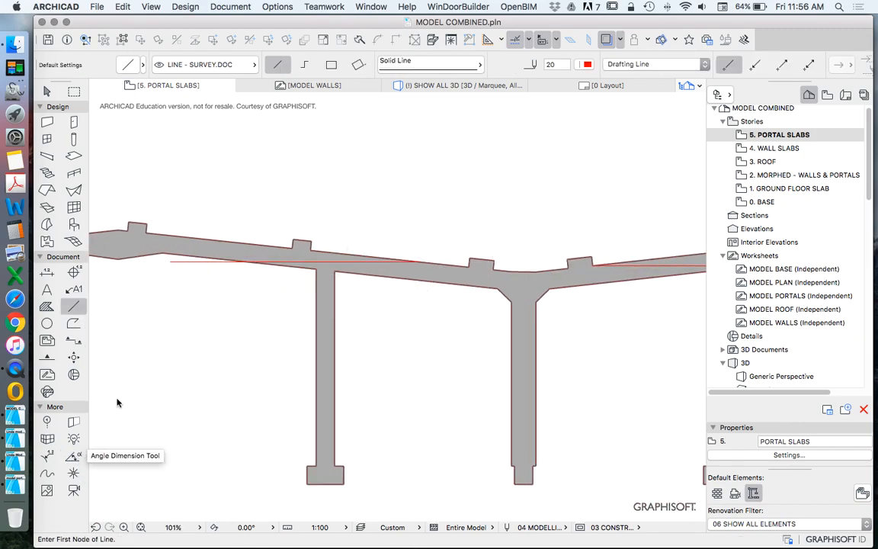
Step: Place an angle dimension between the first falling rafter's top edge and its horizontal line
click(73, 456)
click(187, 236)
click(213, 257)
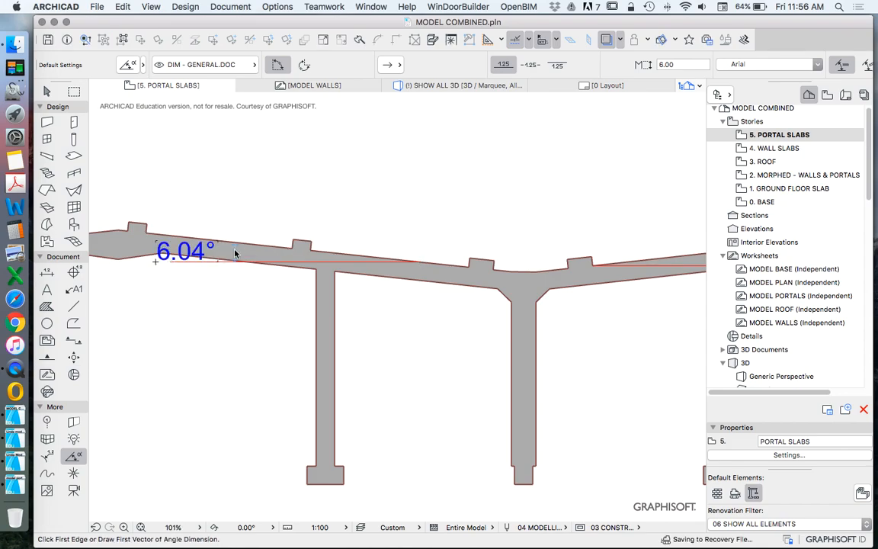
Step: Draw a horizontal line from the first rising rafter's top edge near the outer column, past the next column towards the ridge
scroll(190, 256, down, 3)
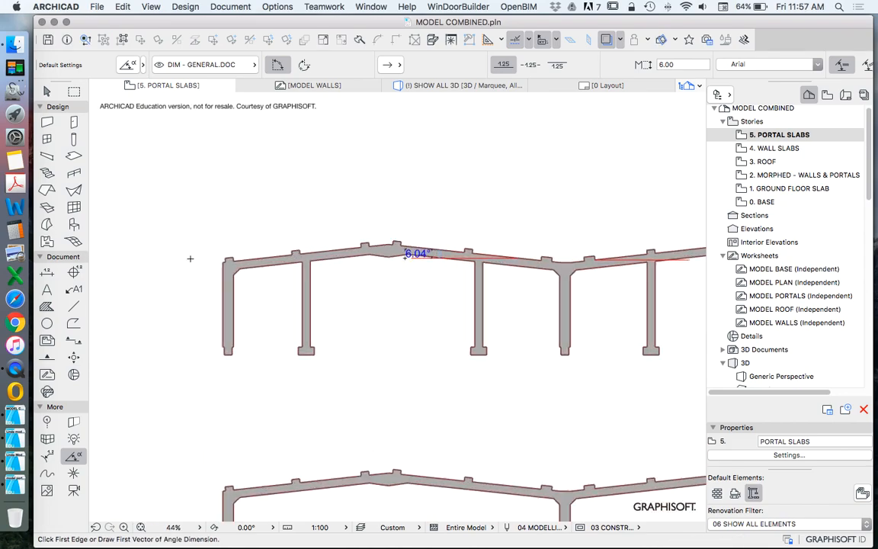
click(75, 305)
scroll(214, 277, up, 3)
click(265, 258)
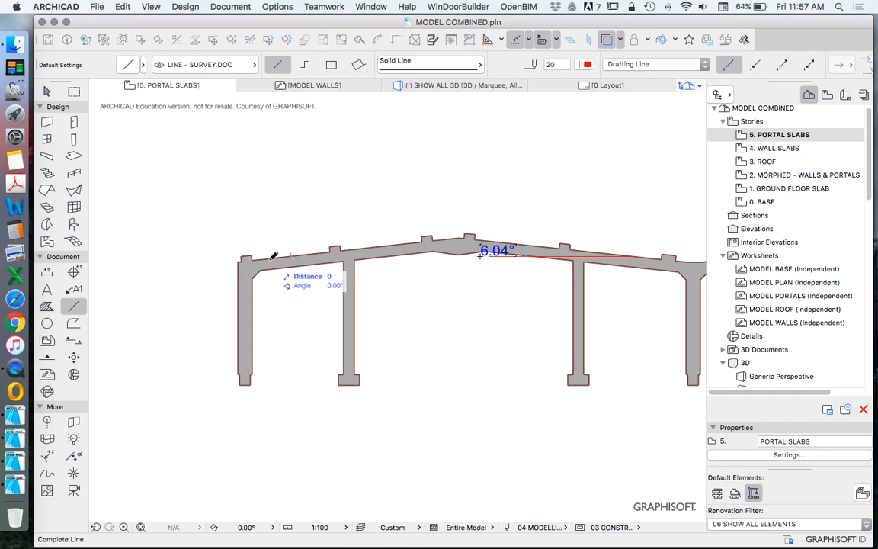
click(425, 259)
scroll(265, 260, up, 3)
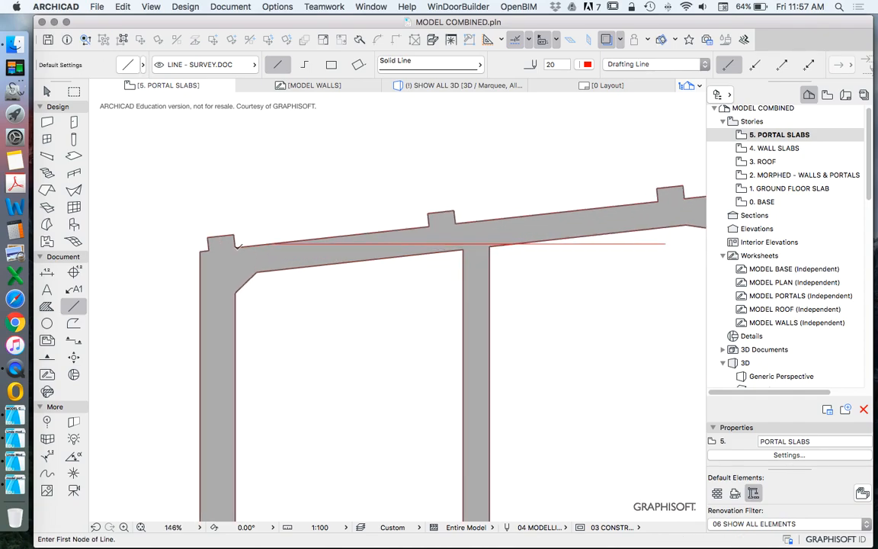
click(235, 246)
click(623, 200)
scroll(488, 209, up, 4)
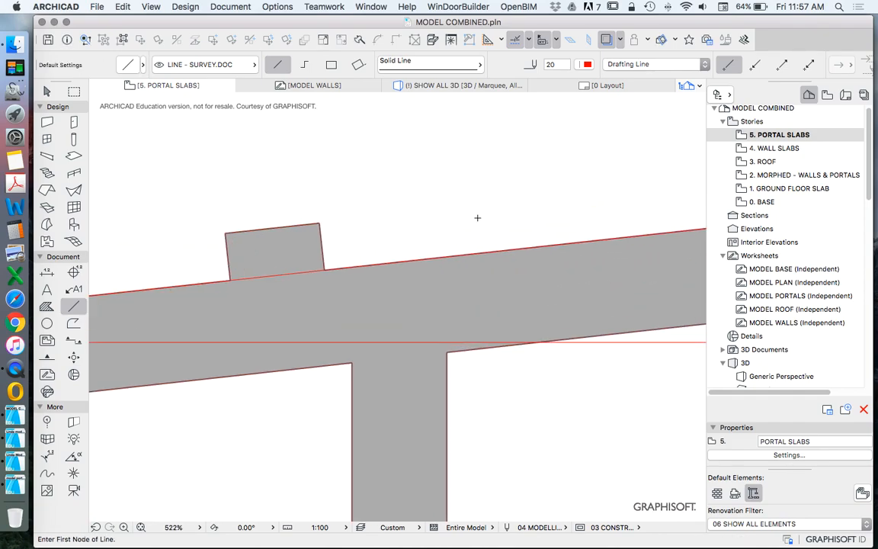
scroll(470, 253, down, 4)
key(super+z)
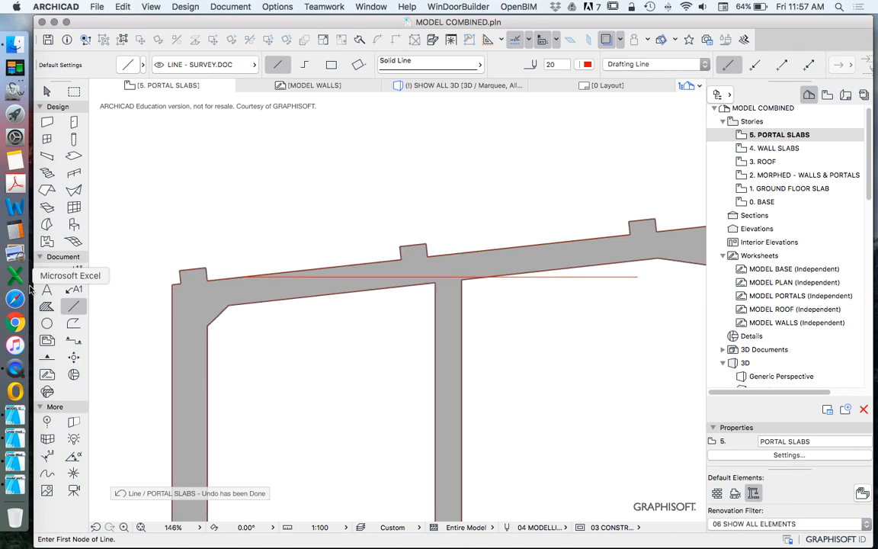
Step: Place an angle dimension between the first rising rafter's top edge and its horizontal line
click(73, 456)
click(532, 245)
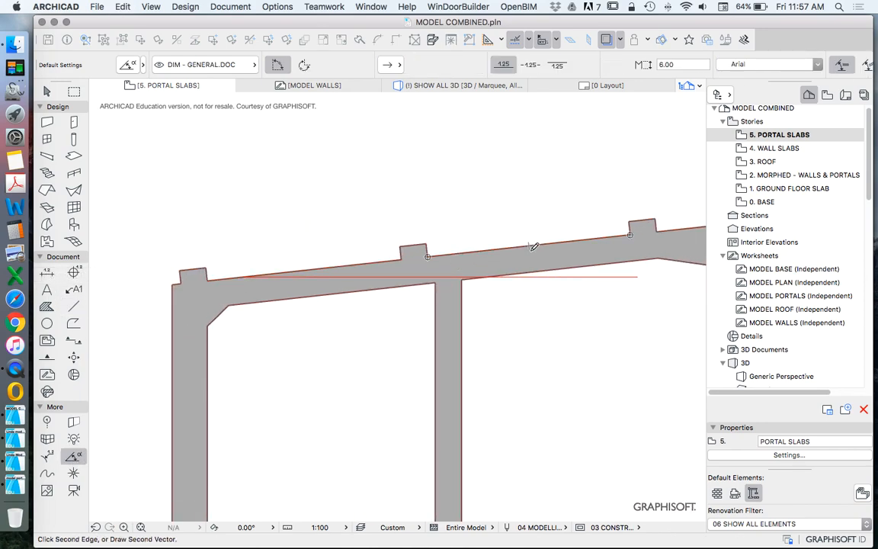
click(558, 262)
Step: Examine the four angle dimensions along the topmost portal's rafters and compare the slopes
scroll(503, 240, down, 5)
scroll(503, 240, up, 3)
scroll(503, 240, up, 2)
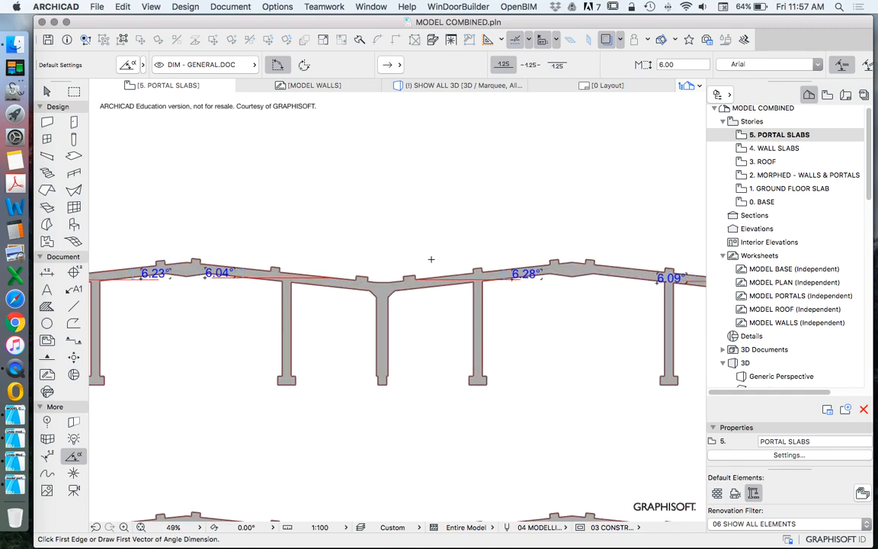
scroll(431, 259, down, 1)
scroll(409, 288, down, 1)
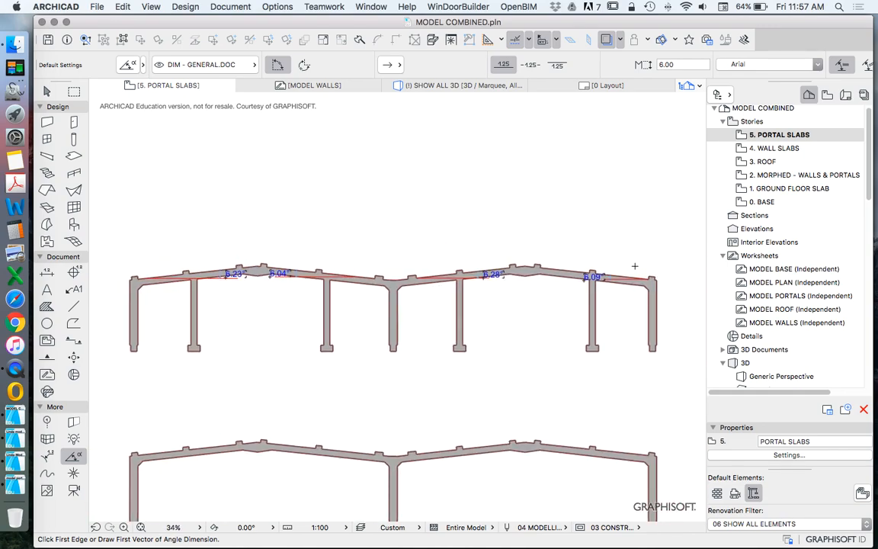
scroll(658, 277, up, 4)
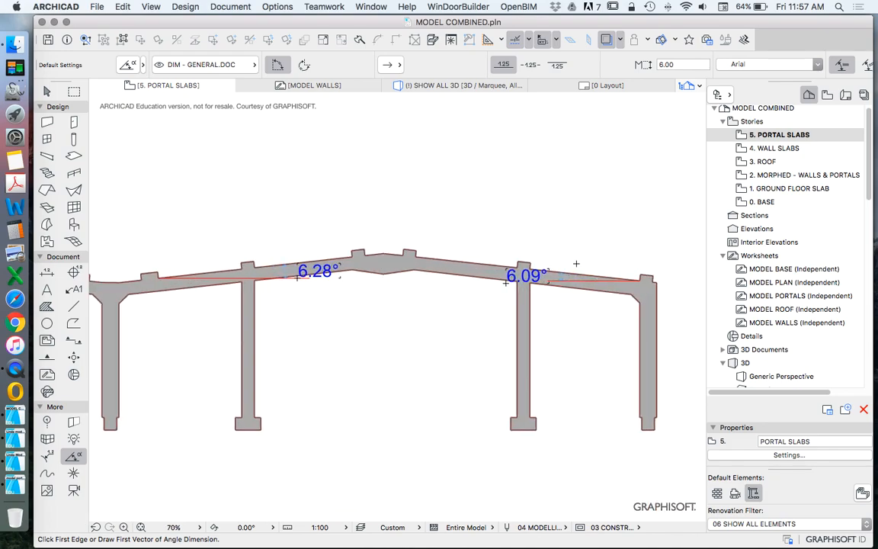
scroll(579, 238, down, 5)
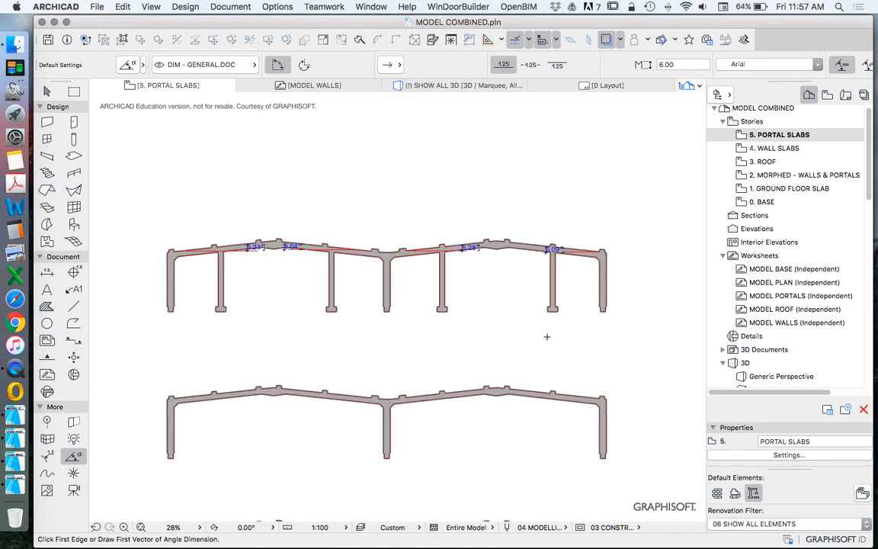
scroll(479, 260, down, 3)
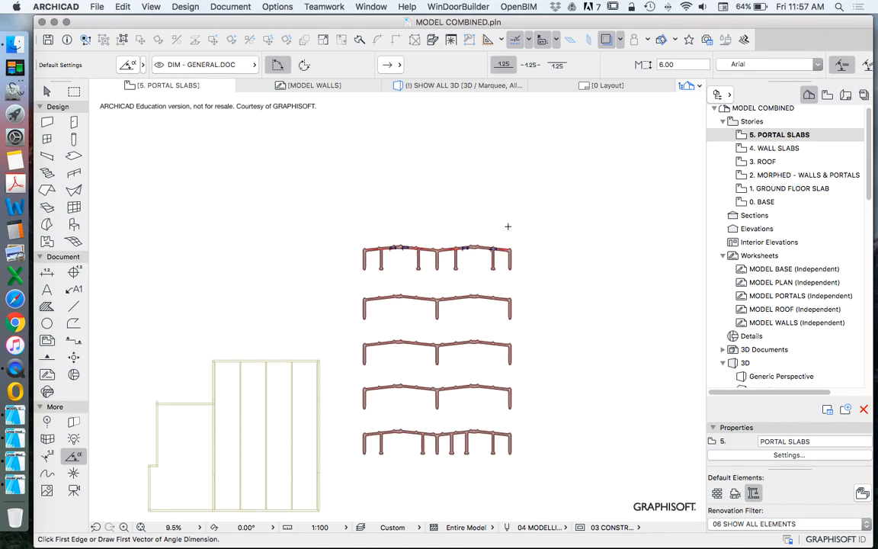
scroll(502, 221, up, 5)
scroll(503, 199, up, 4)
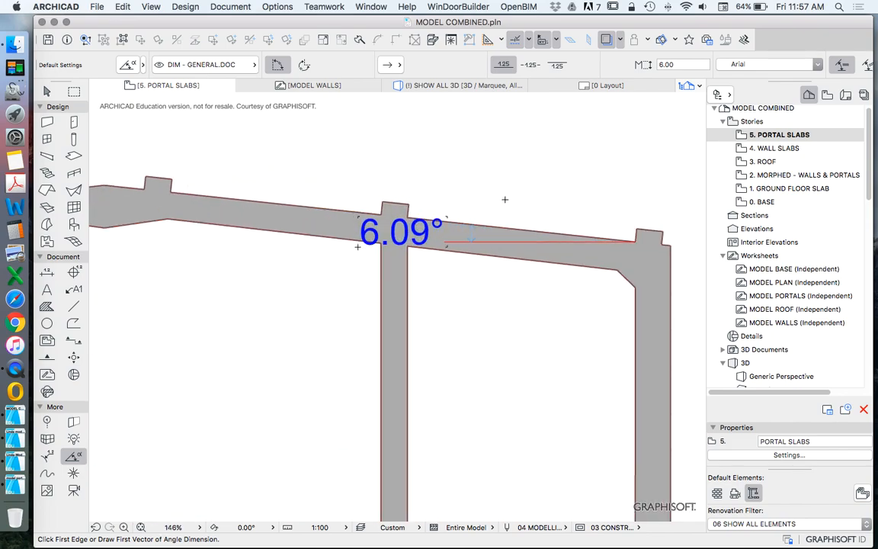
scroll(483, 191, down, 2)
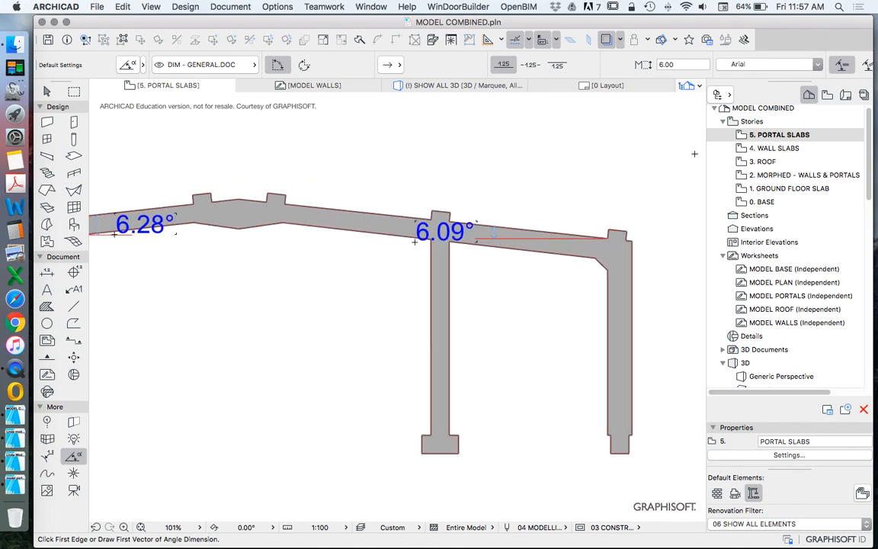
scroll(463, 251, down, 2)
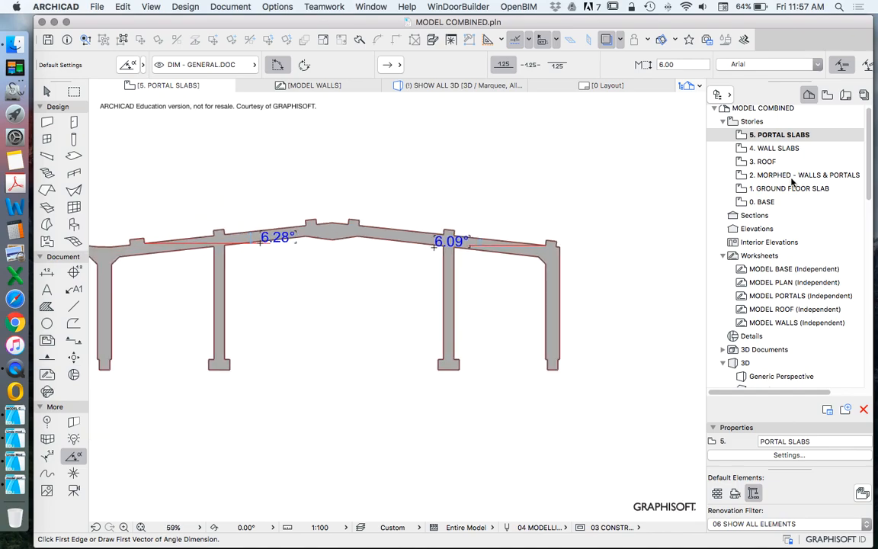
key(Escape)
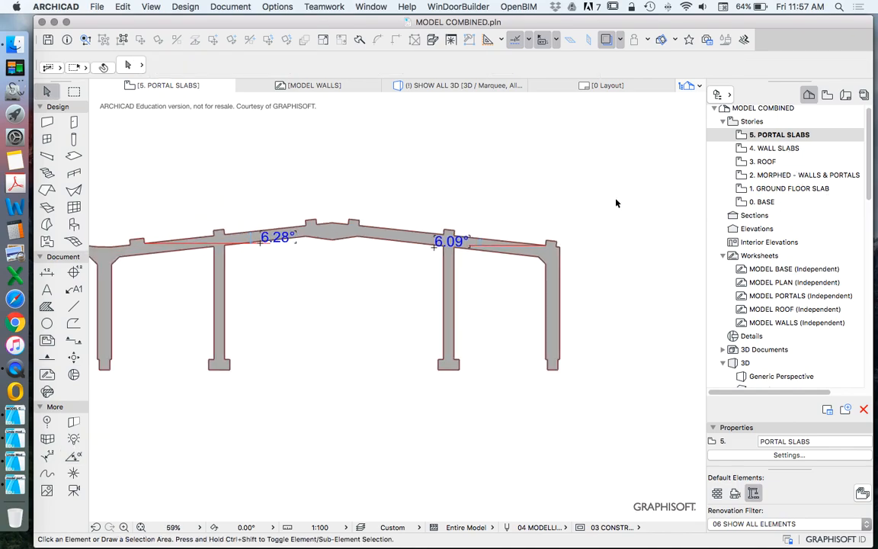
scroll(563, 229, down, 2)
scroll(479, 234, down, 3)
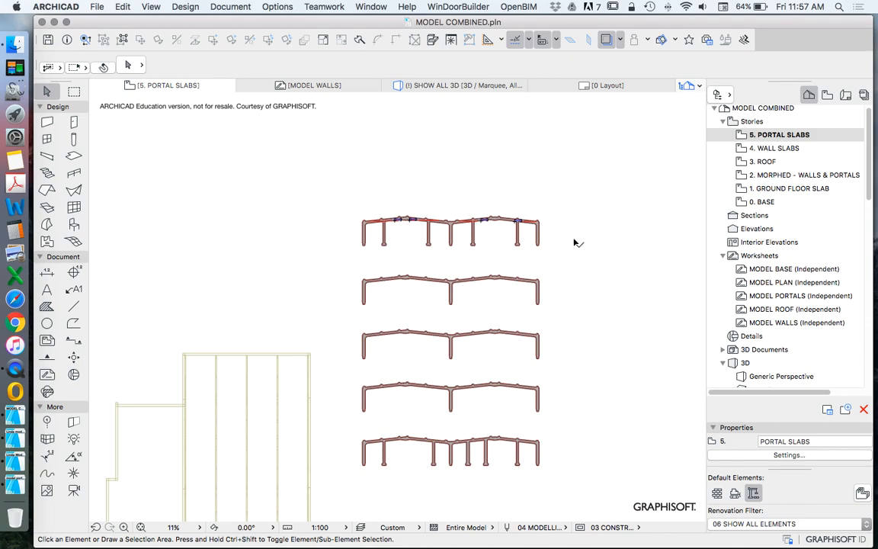
right_click(562, 198)
click(629, 378)
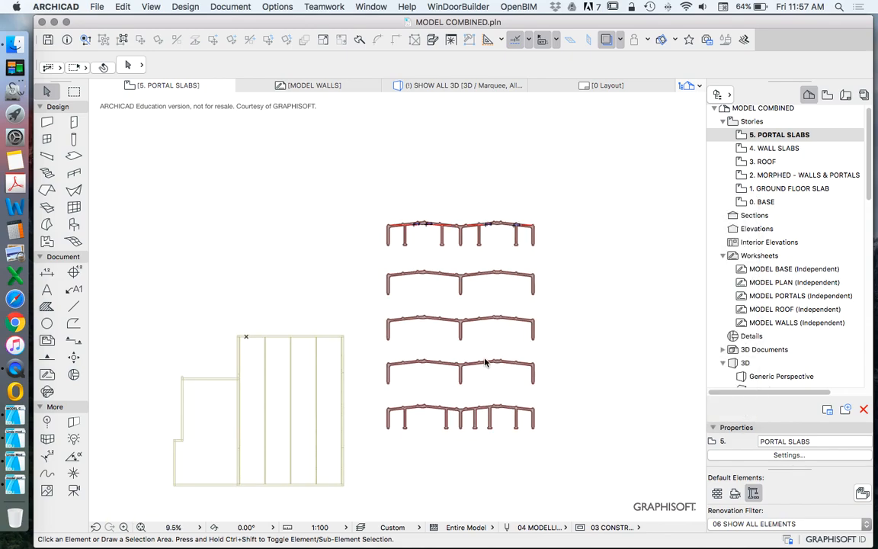
Step: Select the four purple roof slabs in 3D and raise them vertically to a roof story offset of about 4754, above the portals
scroll(469, 242, down, 5)
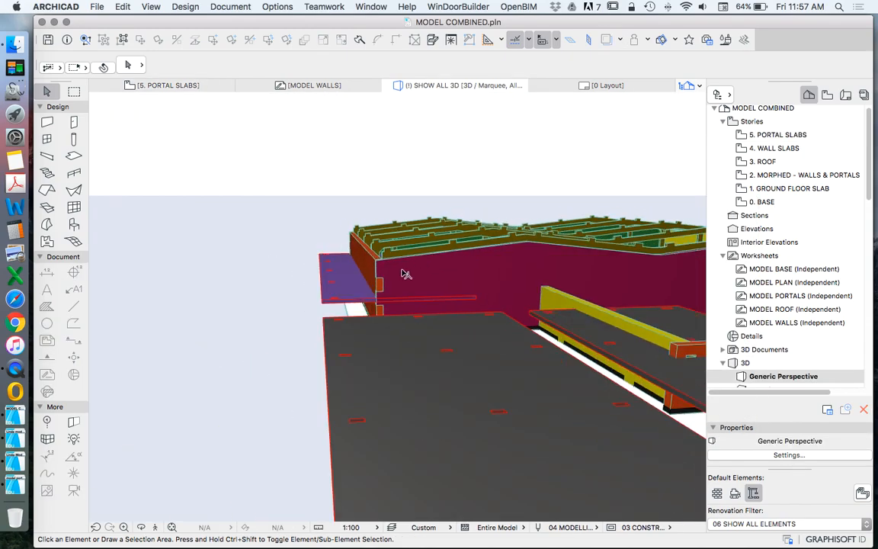
scroll(401, 272, up, 4)
scroll(333, 404, down, 6)
scroll(343, 335, up, 4)
scroll(346, 336, up, 3)
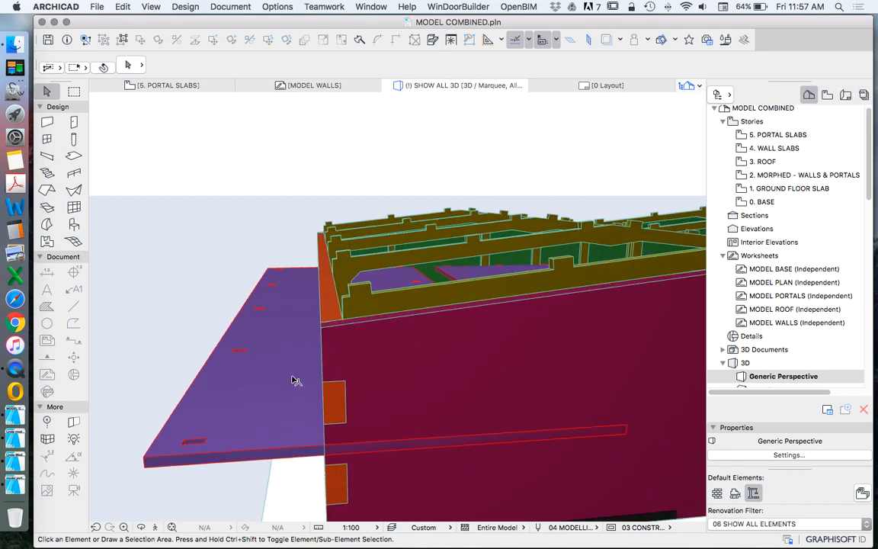
click(211, 473)
click(239, 456)
scroll(211, 476, down, 5)
shift+middle_drag(512, 349, 510, 309)
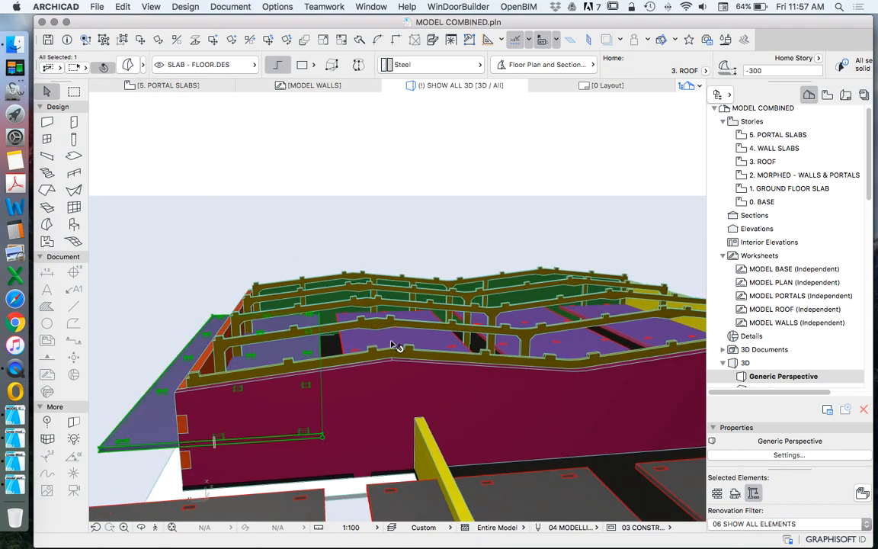
shift+click(666, 337)
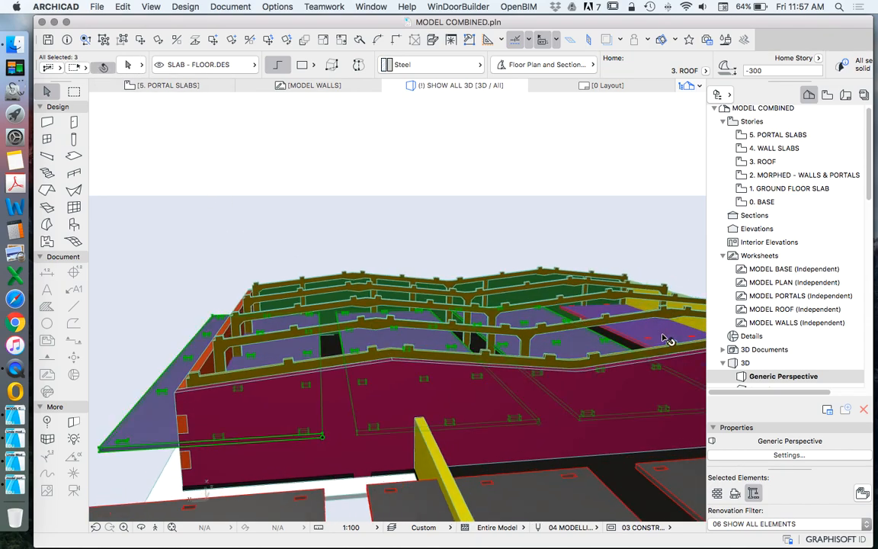
click(99, 448)
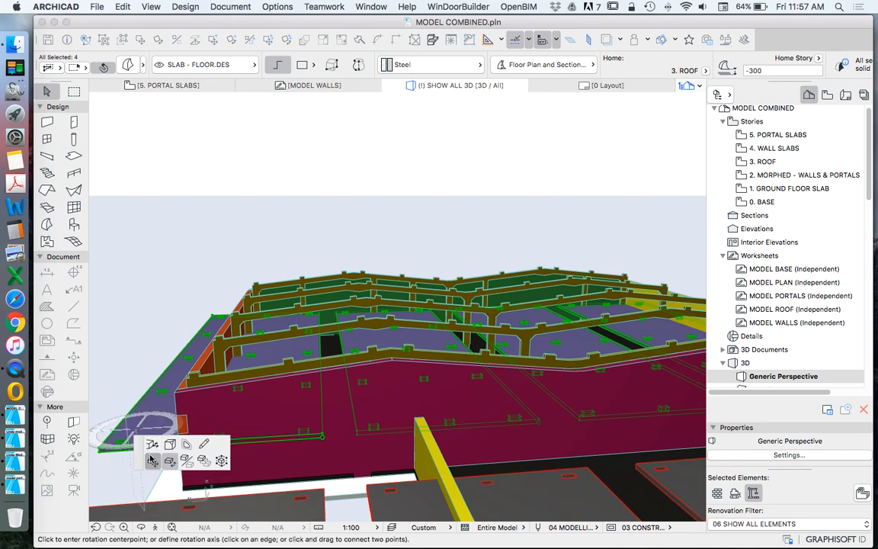
click(153, 461)
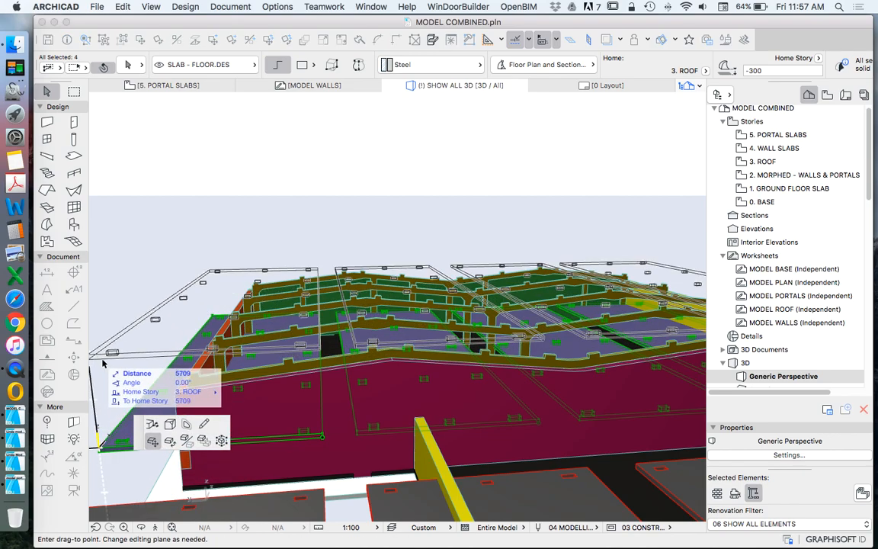
click(107, 369)
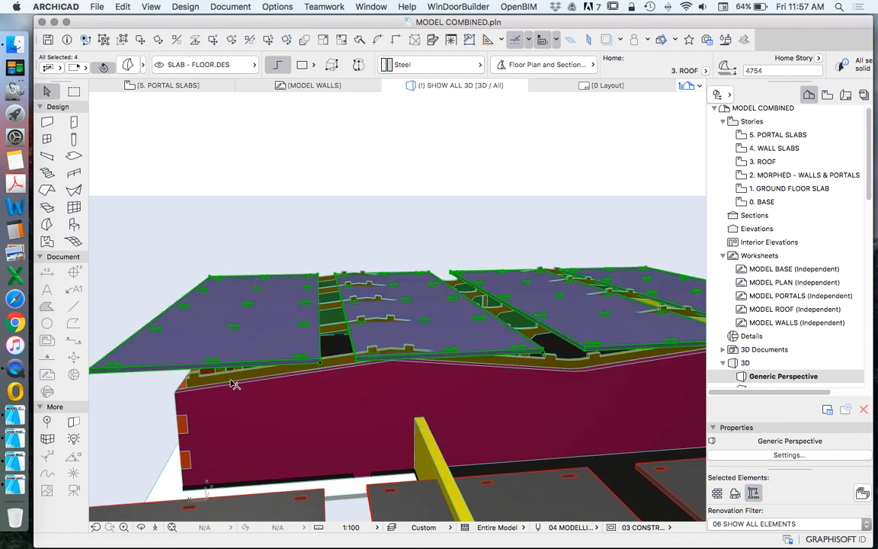
Step: Rotate the outermost roof slab upward by about 6° around its outer front corner to follow the first rafter's slope
scroll(242, 391, down, 5)
scroll(182, 384, up, 10)
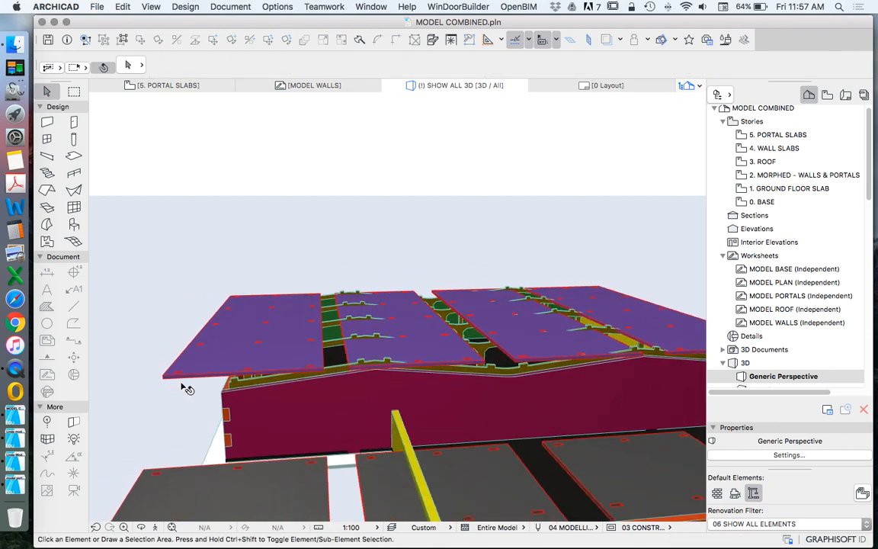
scroll(210, 383, up, 1)
click(231, 365)
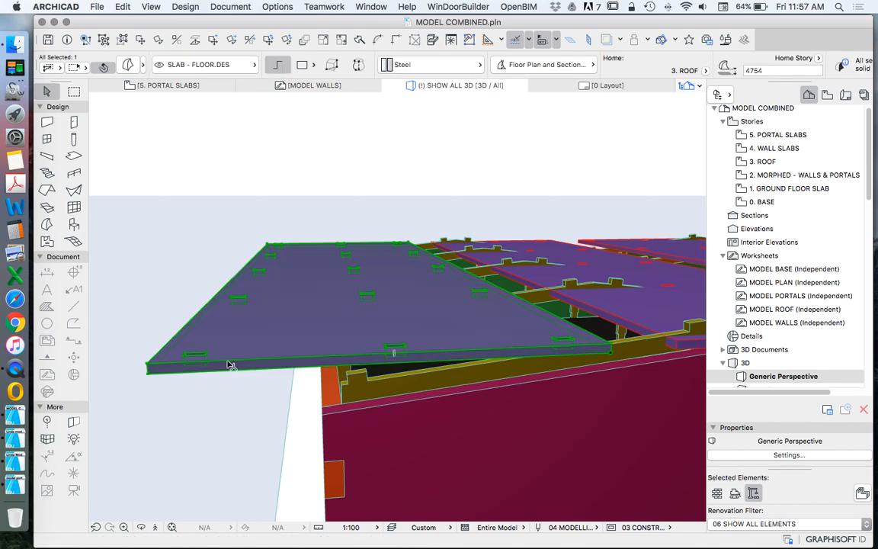
click(226, 364)
click(293, 433)
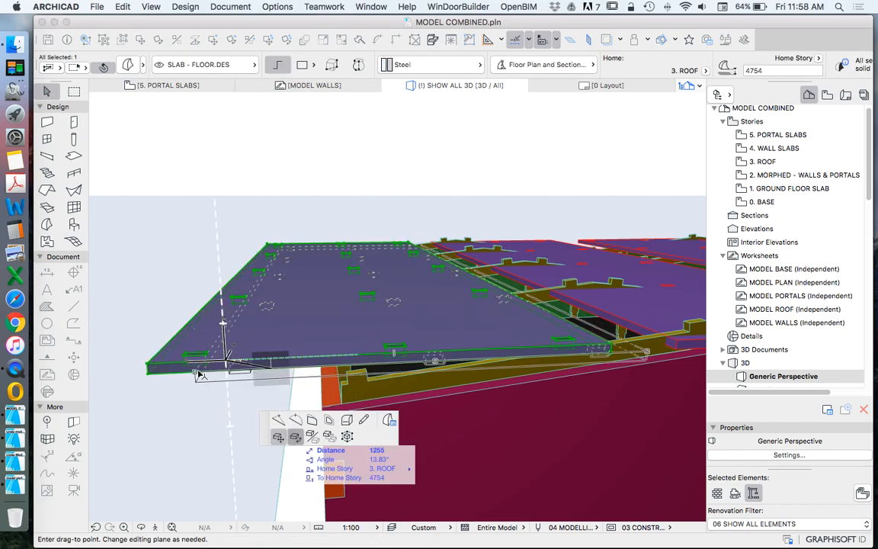
click(167, 369)
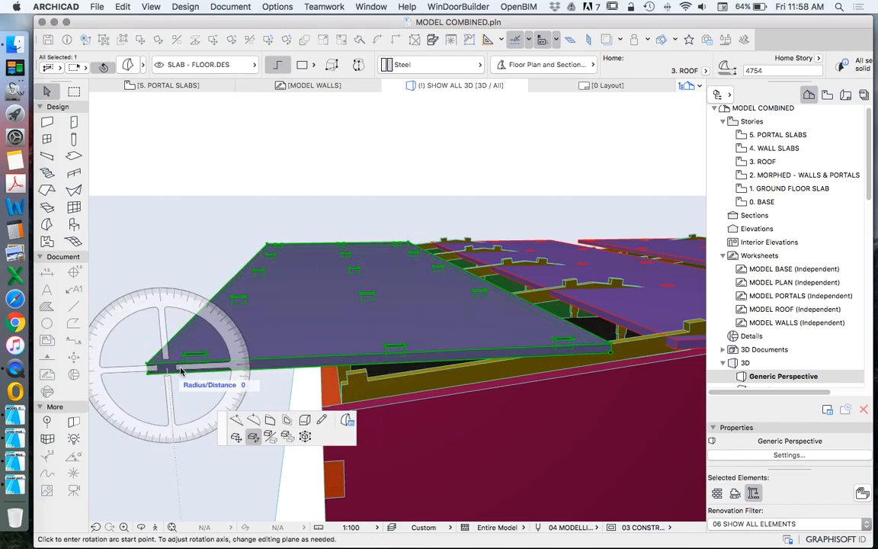
click(232, 363)
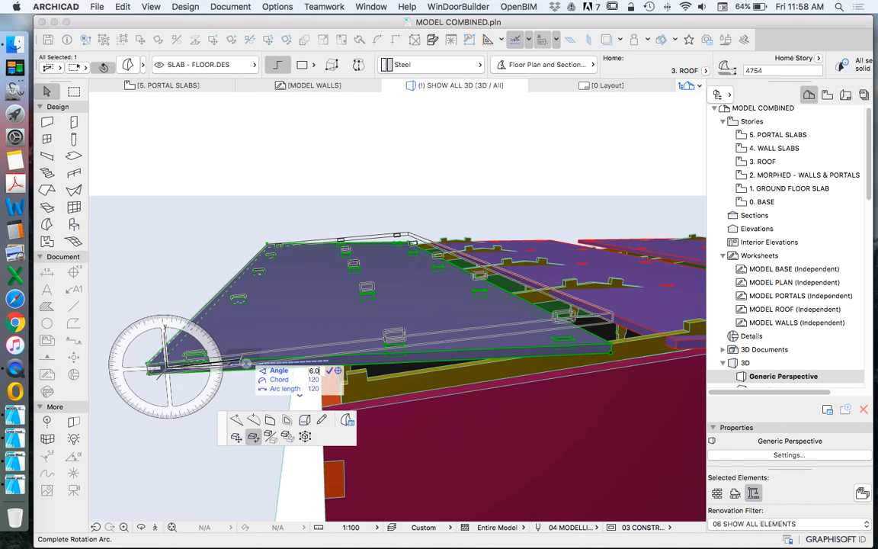
click(245, 362)
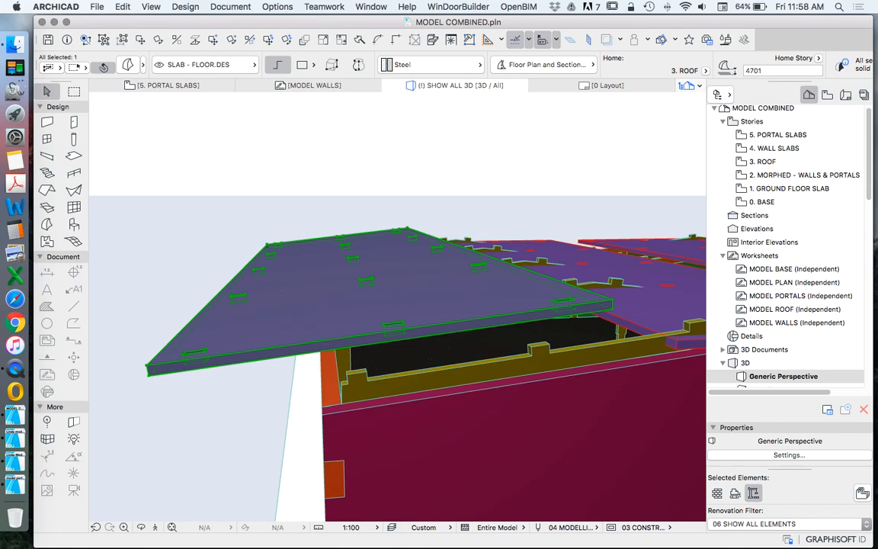
Step: Move the tilted roof slab from its outer front slot onto the matching tenon of the first portal
right_click(165, 256)
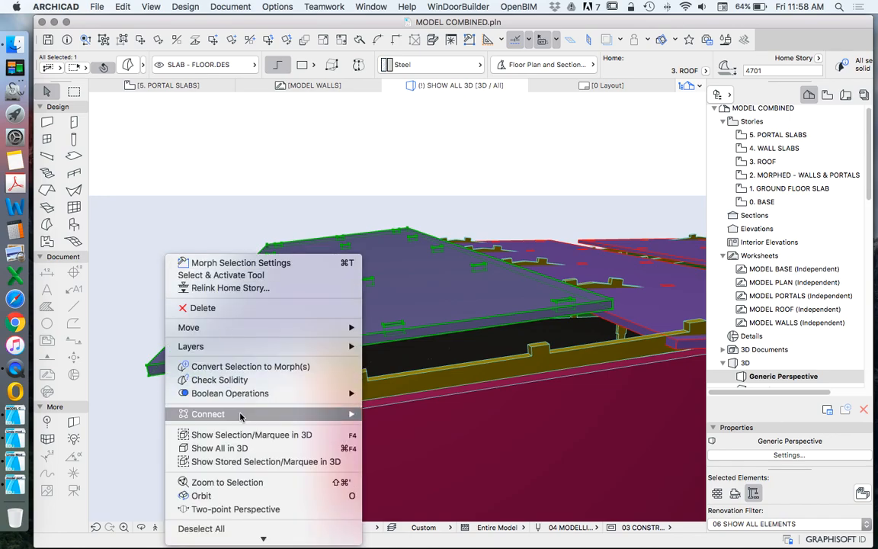
mouse_move(258, 331)
click(396, 328)
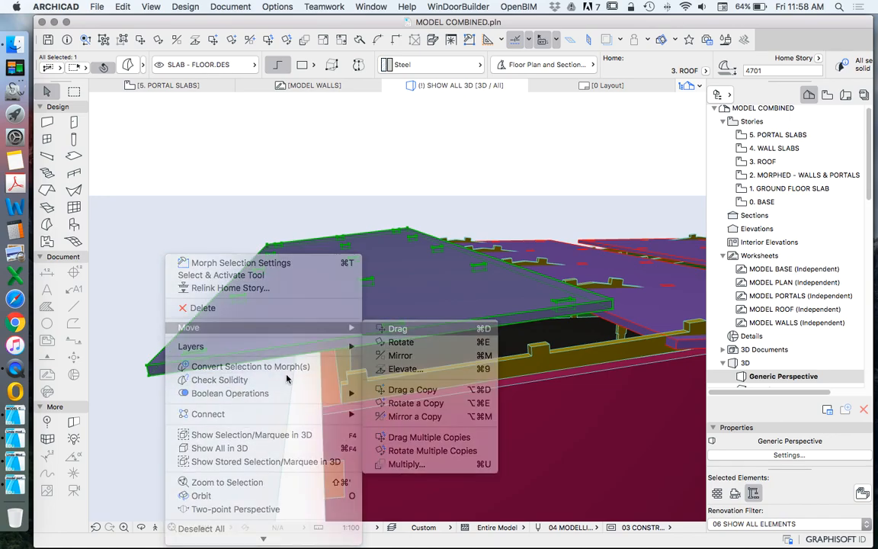
scroll(210, 358, up, 4)
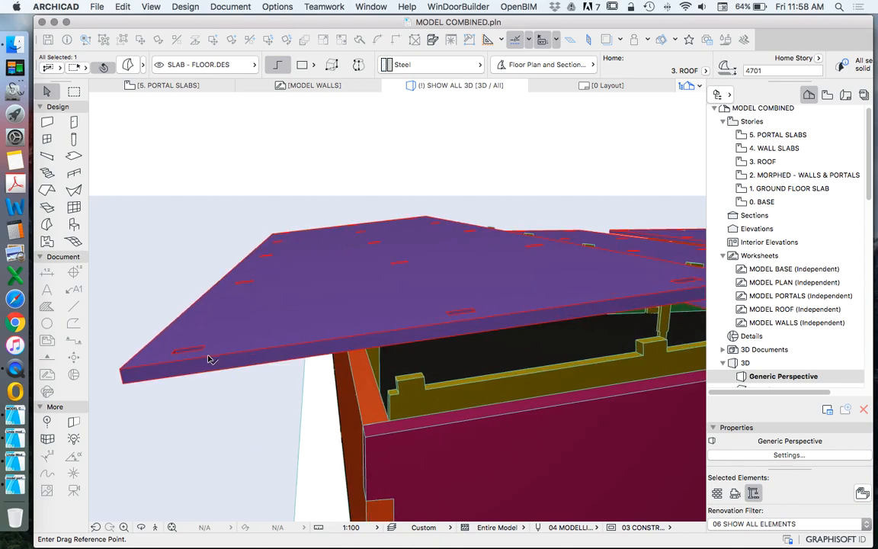
click(199, 350)
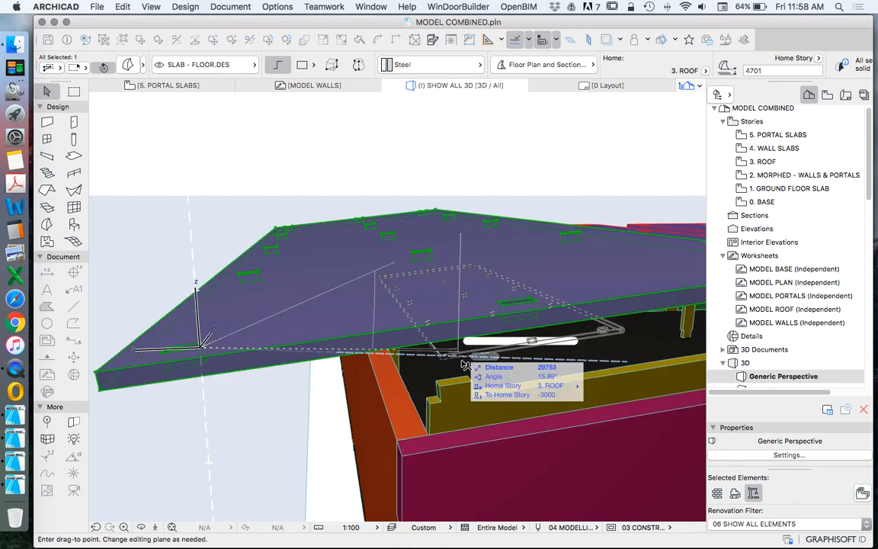
click(482, 389)
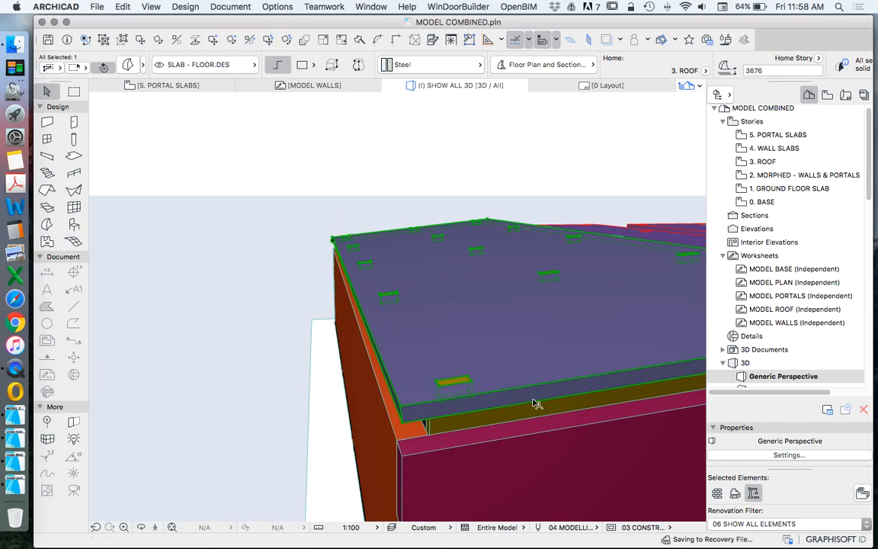
key(Escape)
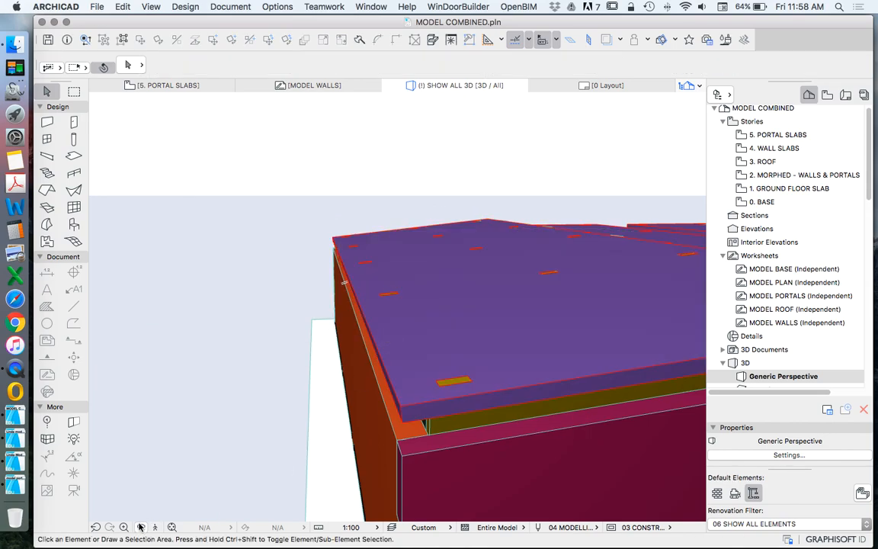
Step: Examine from several sides how the tilted slab's slots fit the portal tenons and how the remaining flat slabs sit
shift+middle_drag(459, 325, 295, 379)
scroll(336, 381, up, 5)
scroll(294, 379, up, 6)
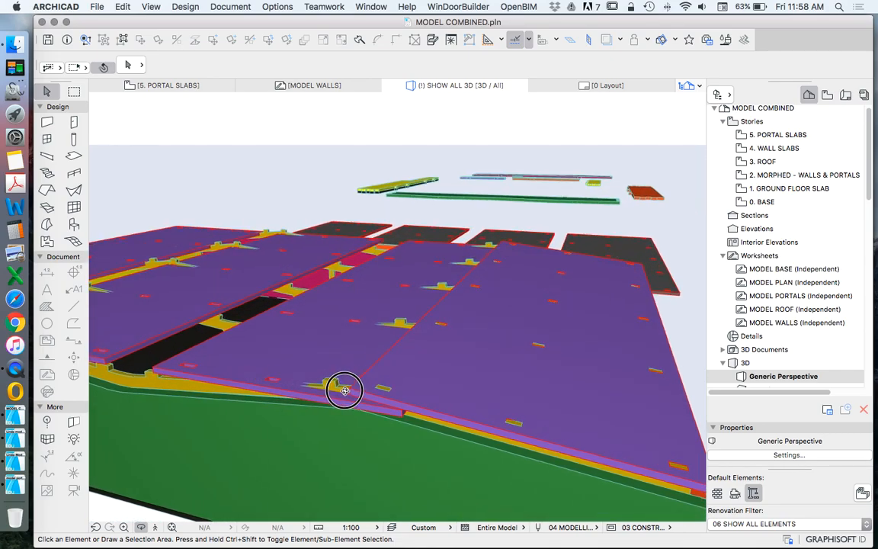
shift+middle_drag(339, 396, 286, 393)
drag(287, 393, 333, 413)
scroll(304, 396, down, 6)
scroll(418, 290, down, 8)
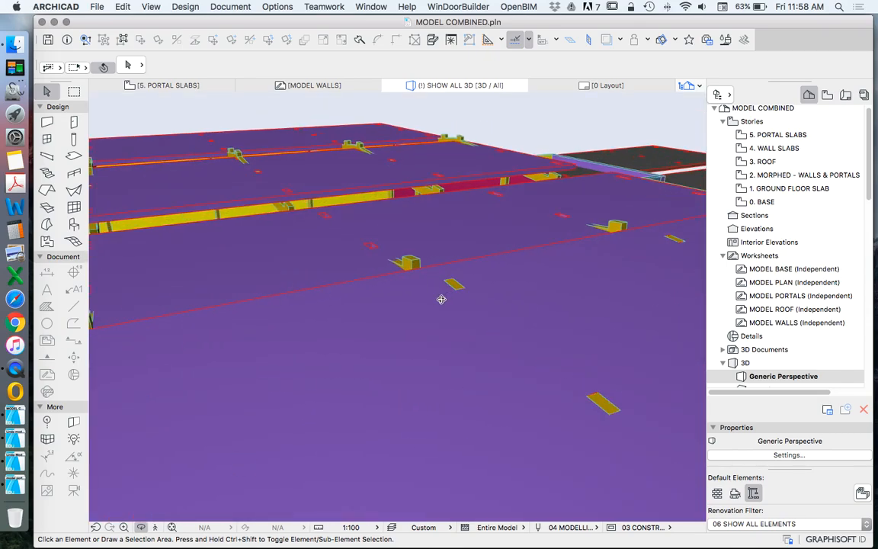
shift+middle_drag(479, 318, 359, 294)
drag(359, 294, 324, 265)
scroll(435, 274, down, 3)
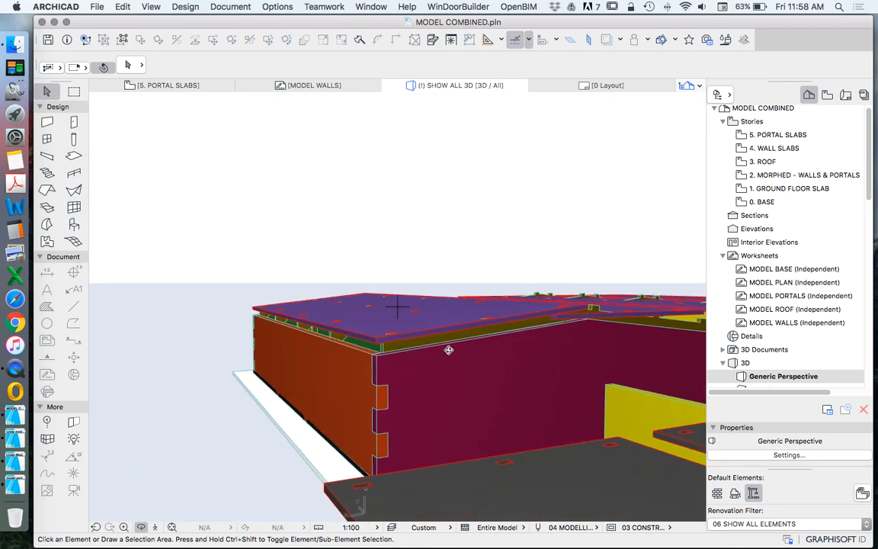
scroll(357, 356, up, 6)
shift+middle_drag(461, 362, 363, 338)
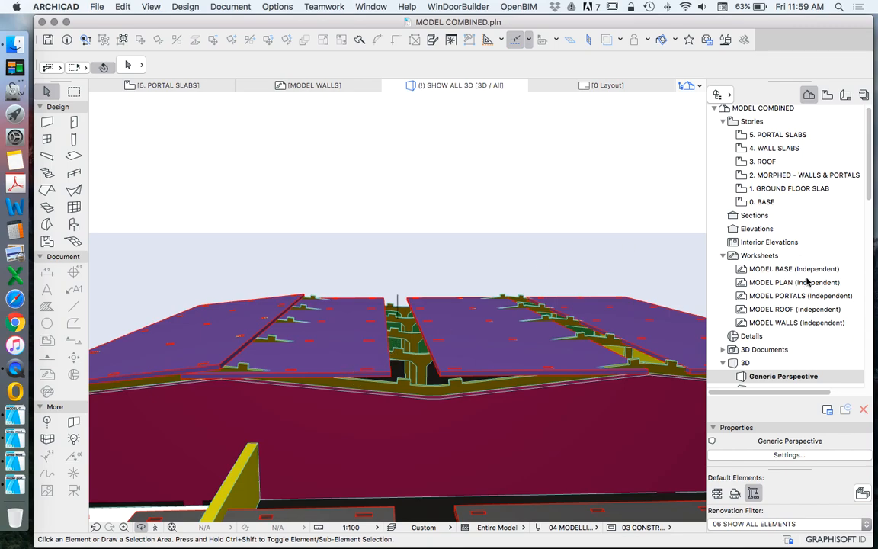
Step: Return to the 5. PORTAL SLABS story and check the slope angle dimensions along the topmost portal's rafters
scroll(813, 215, up, 1)
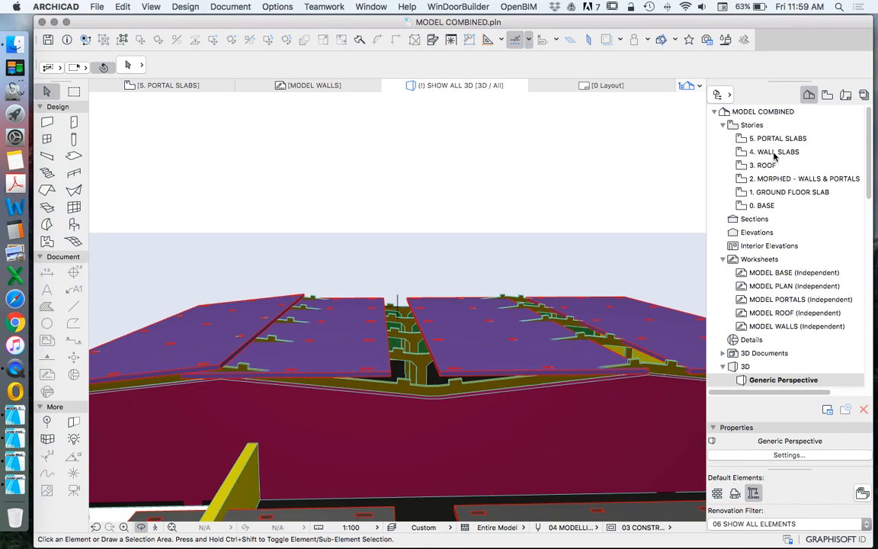
click(774, 140)
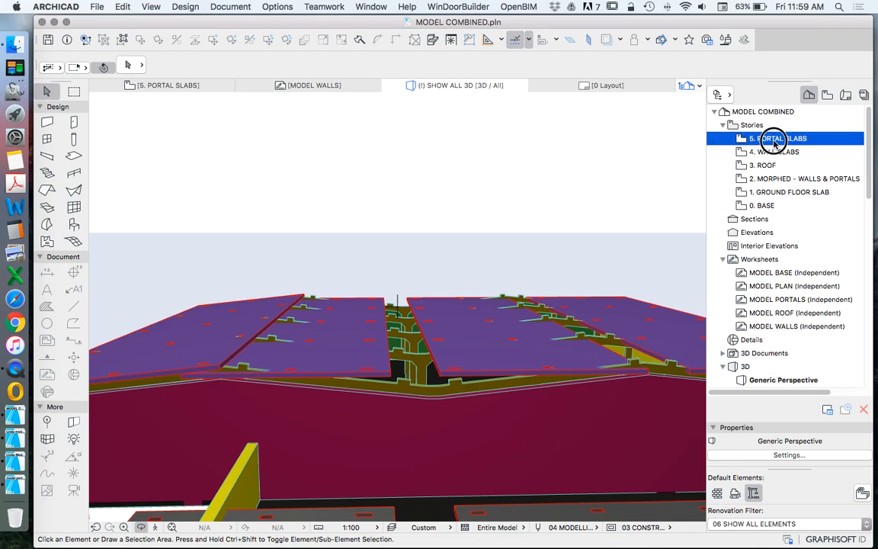
scroll(487, 205, up, 5)
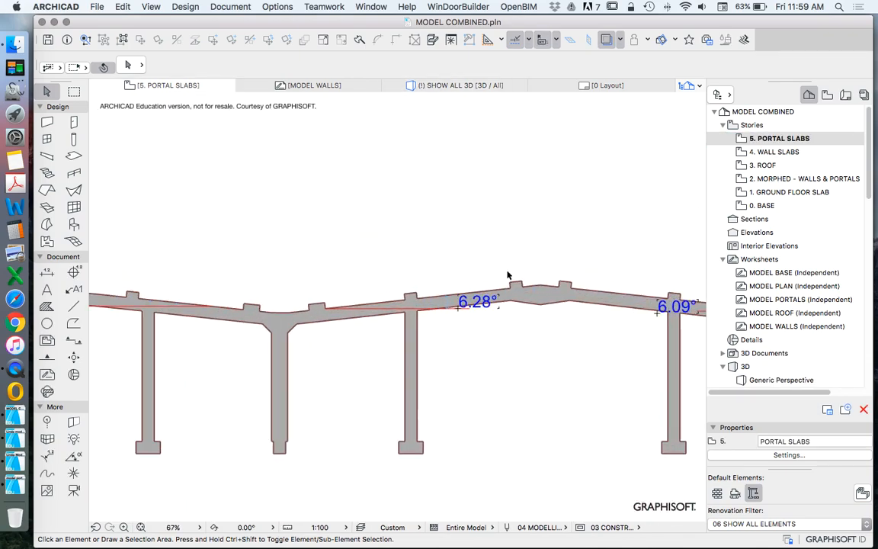
scroll(386, 292, down, 5)
scroll(526, 254, up, 2)
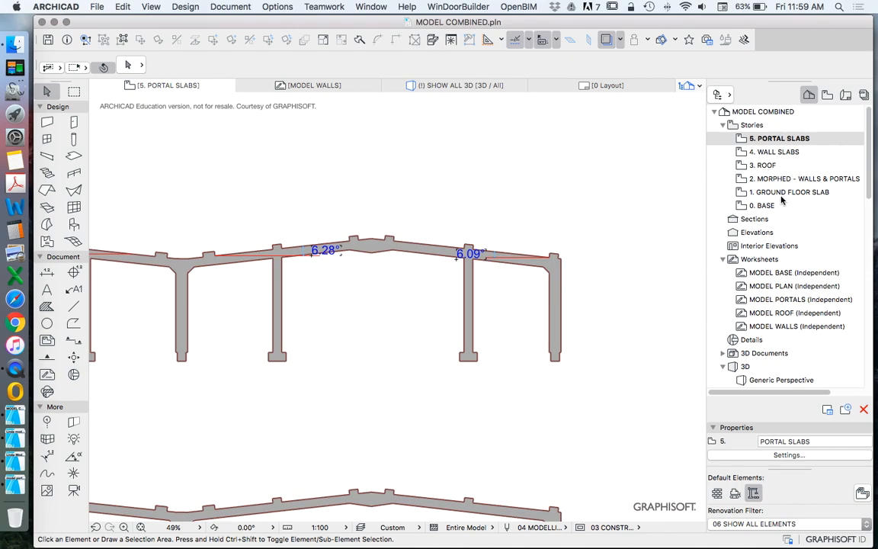
Step: Rotate the second roof slab by 6.28° in 3D so it slopes down from the ridge towards the central valley
right_click(606, 194)
click(686, 377)
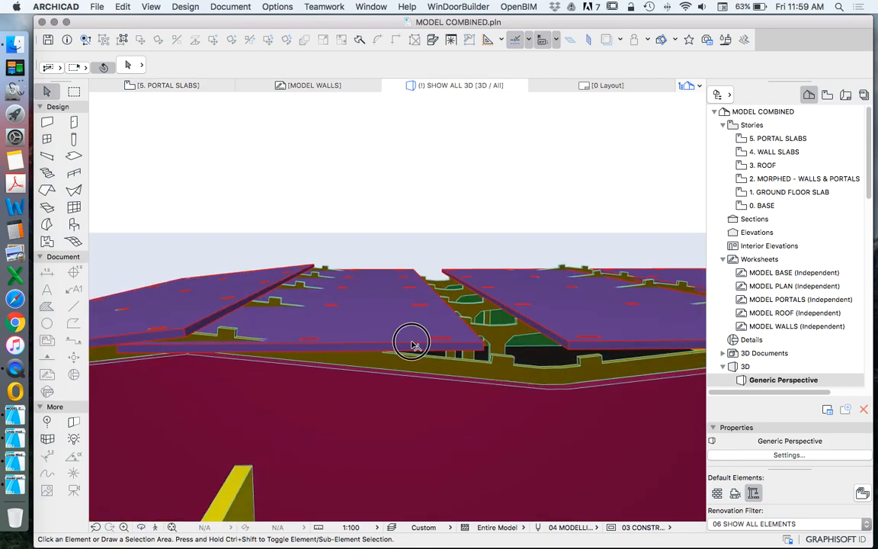
click(411, 344)
scroll(456, 354, up, 3)
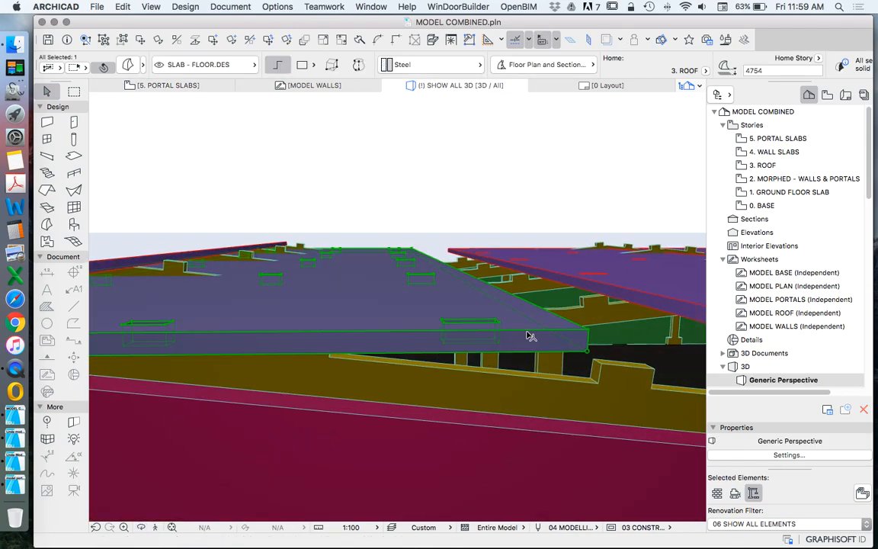
key(super+e)
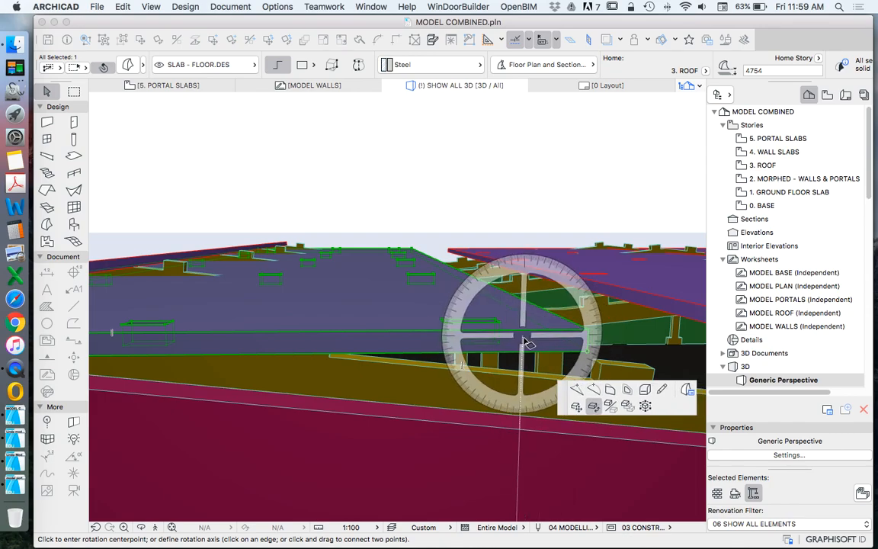
click(524, 339)
click(379, 339)
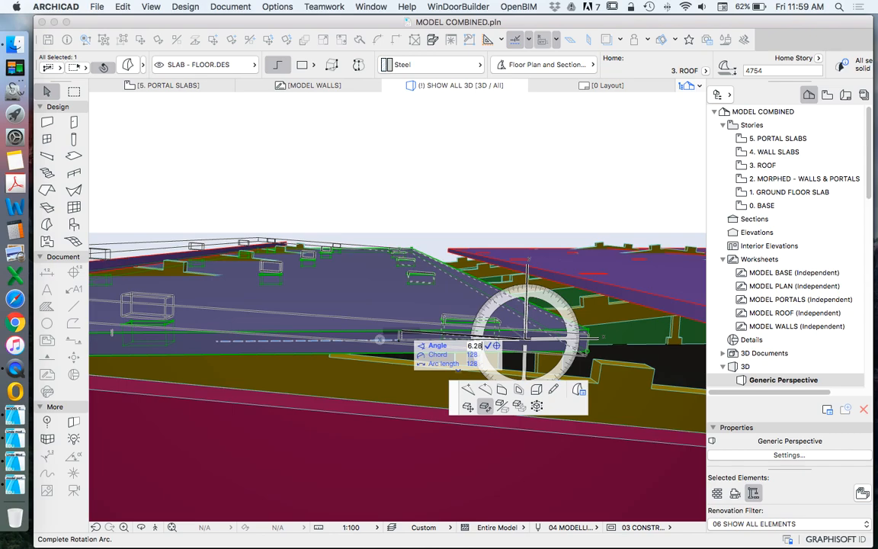
click(398, 326)
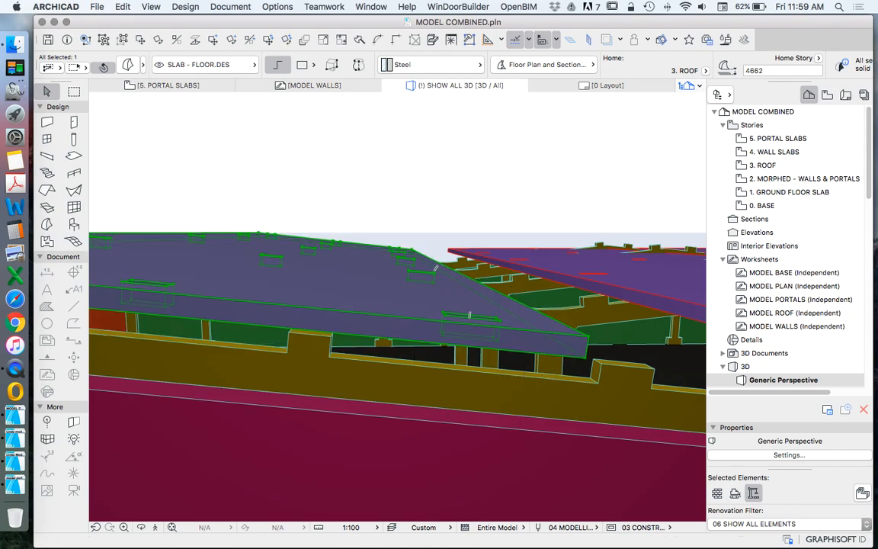
Step: Move the second roof slab from the corner of its valley-side front slot onto the matching tenon of the first portal
right_click(469, 315)
mouse_move(546, 357)
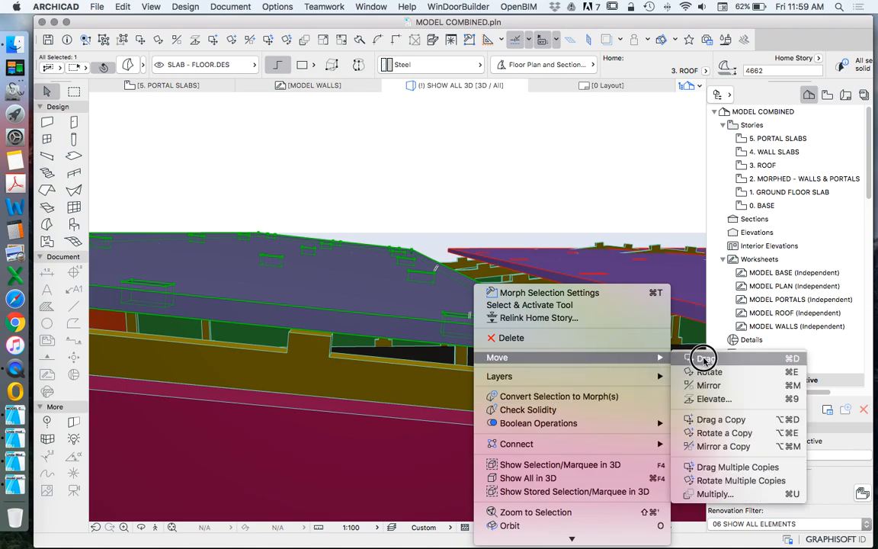
click(703, 364)
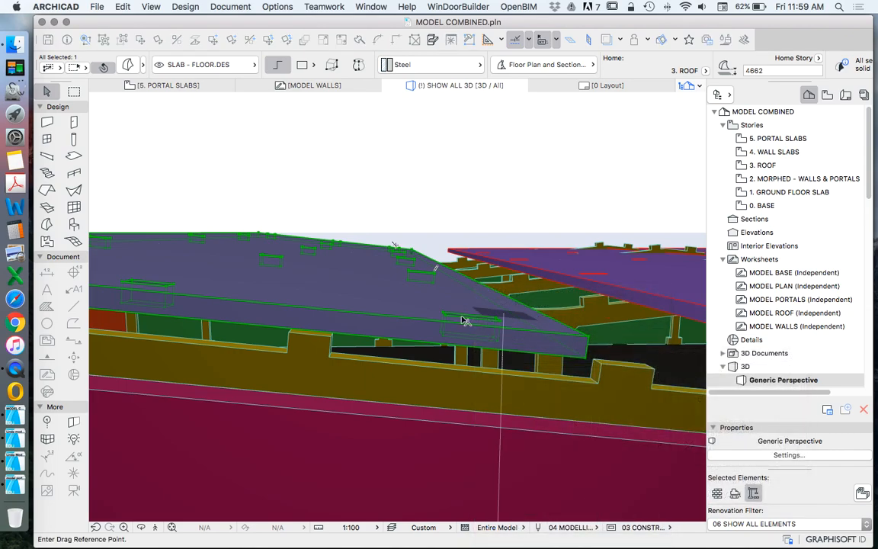
click(418, 311)
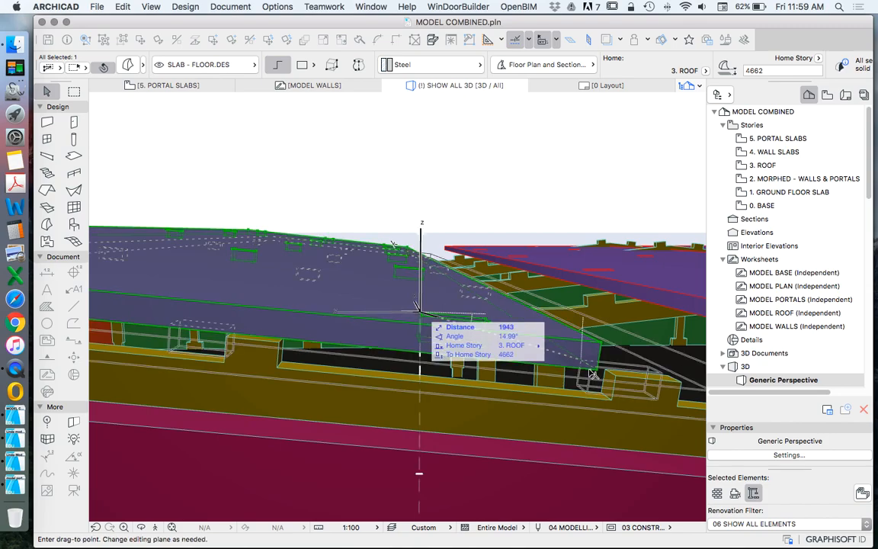
click(595, 250)
drag(467, 347, 371, 353)
key(Escape)
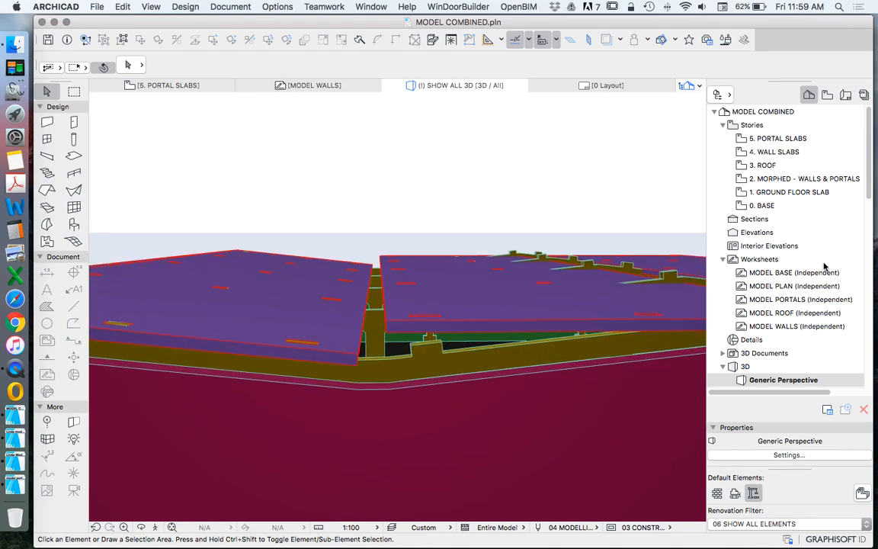
Step: Check the slope angle dimensions along both spans of the topmost portal on the 5. PORTAL SLABS story and return to 3D
click(770, 155)
double_click(773, 140)
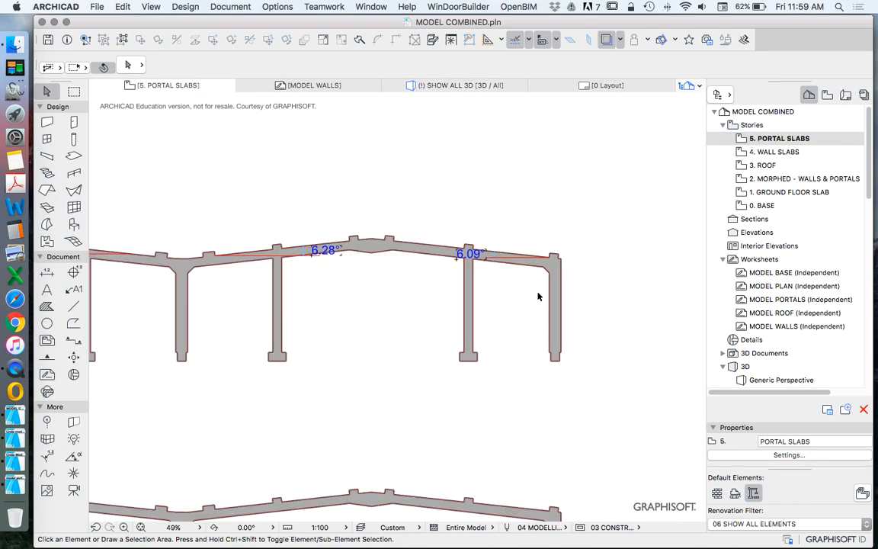
scroll(494, 298, down, 2)
scroll(362, 298, up, 5)
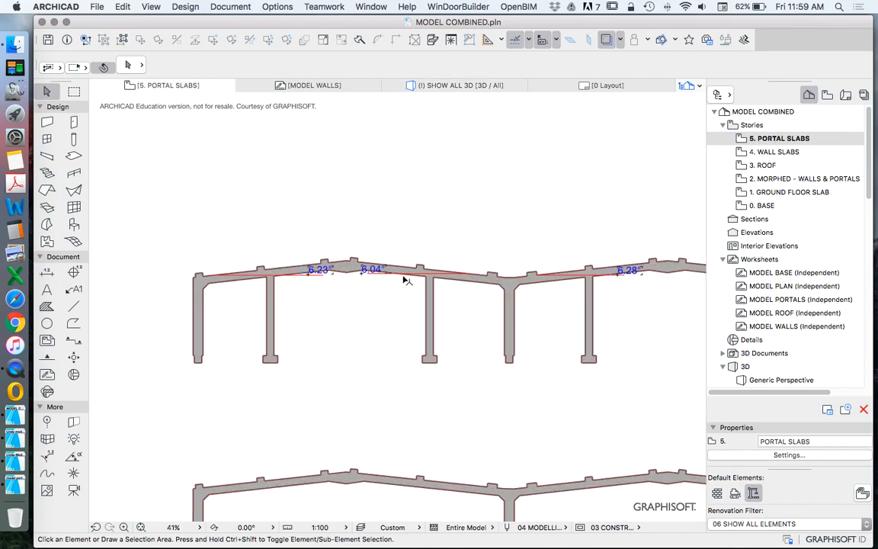
scroll(304, 266, down, 4)
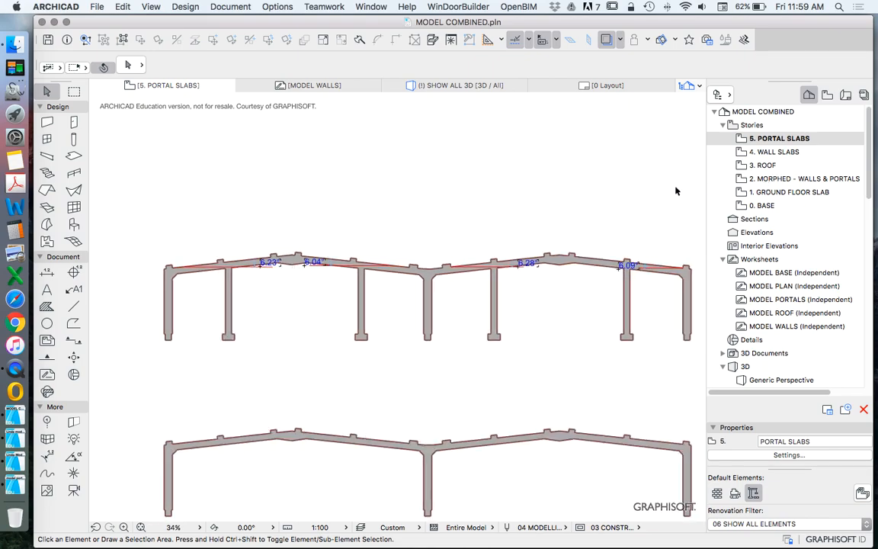
right_click(659, 177)
click(741, 361)
Step: Rotate the flat roof slab beyond the valley by about 6° so it rises from the valley towards the second ridge
scroll(467, 331, up, 4)
scroll(435, 342, down, 4)
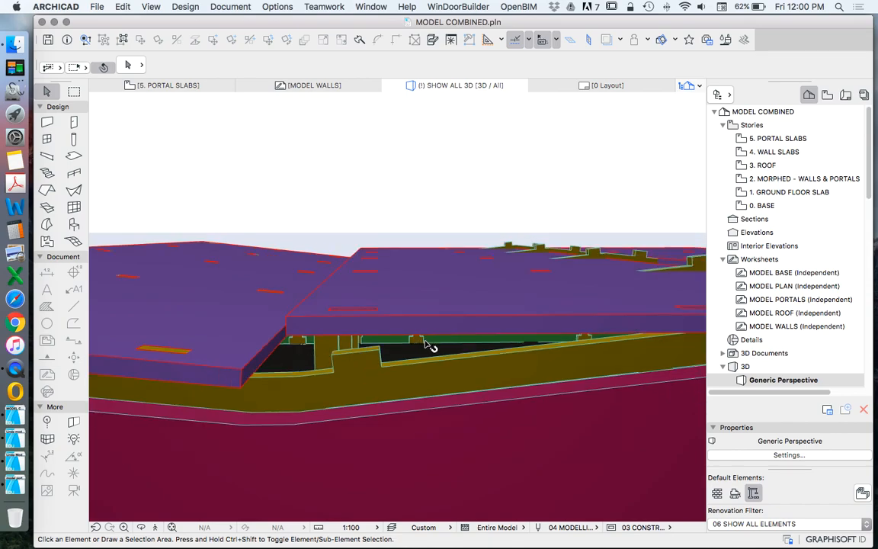
click(396, 319)
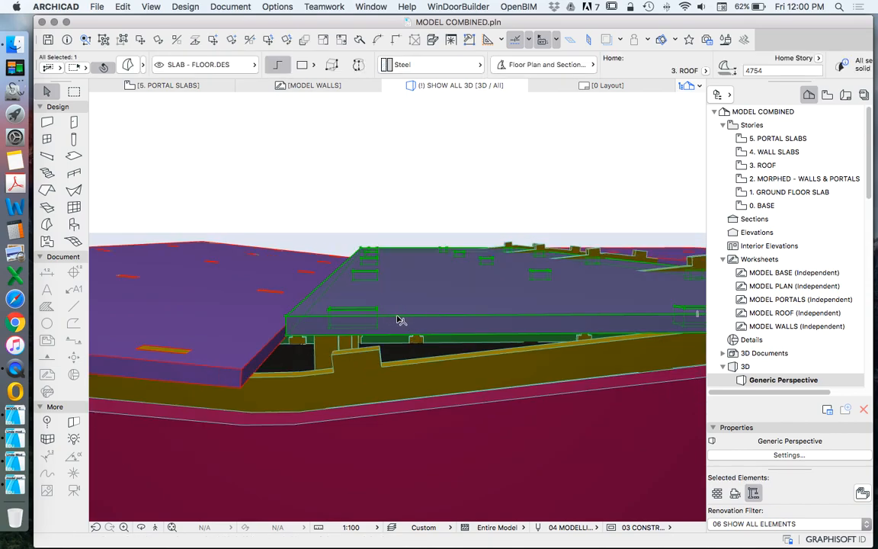
click(396, 320)
click(393, 328)
click(464, 328)
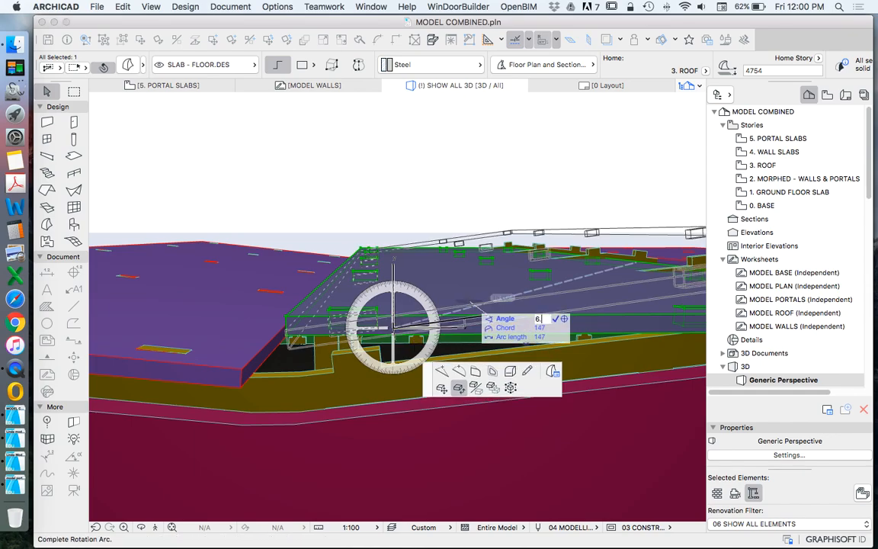
click(475, 306)
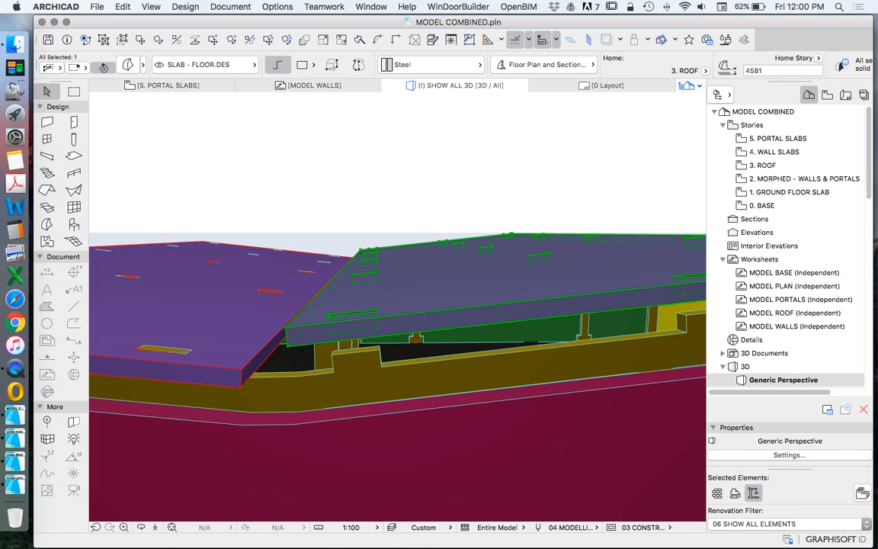
Step: Move the third roof slab from the corner of its valley-side front slot onto the matching tenon of the first portal
right_click(406, 191)
click(488, 269)
click(650, 266)
scroll(318, 320, up, 5)
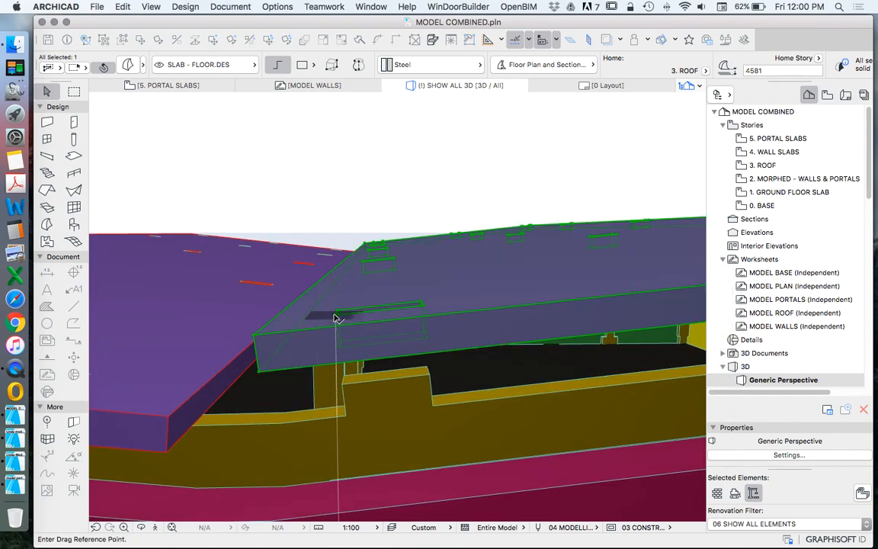
click(336, 317)
click(336, 392)
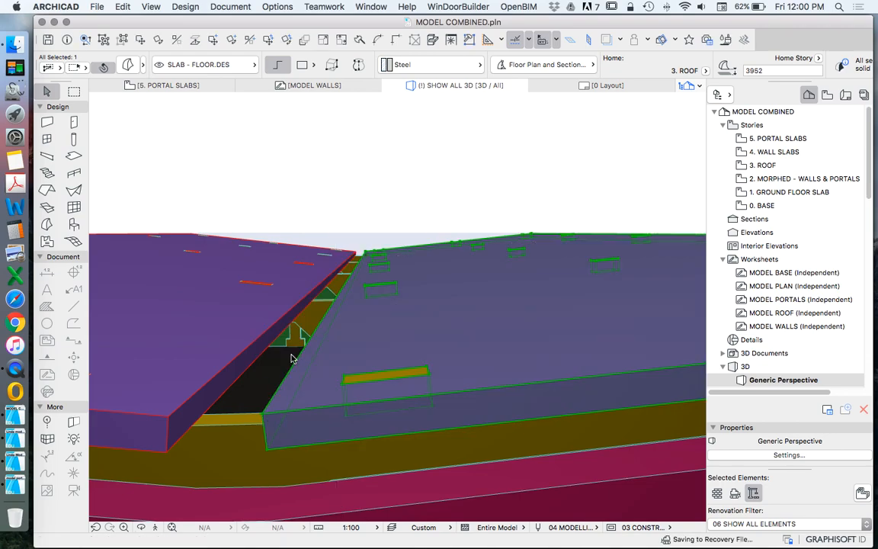
scroll(269, 347, down, 10)
scroll(596, 319, up, 5)
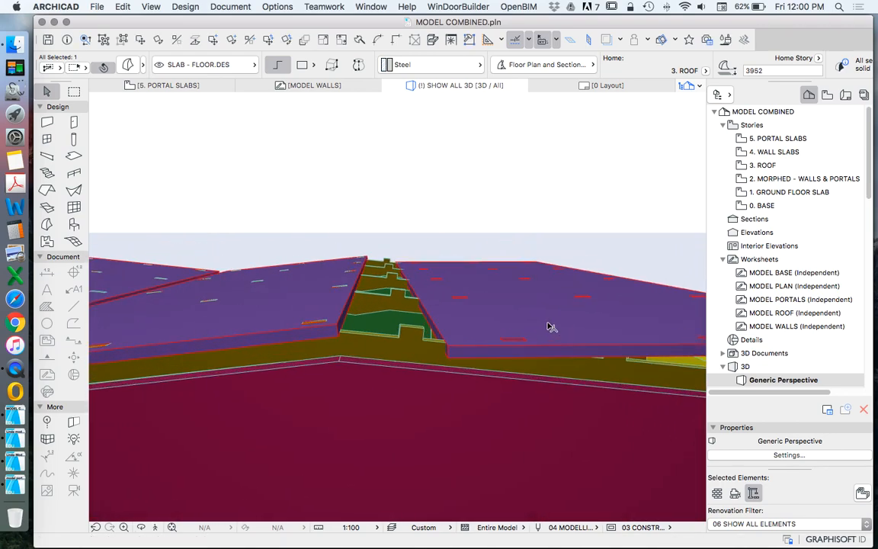
key(Escape)
Step: Examine the third slab's edge at the ridge and recheck the portal slope angles on the 5. PORTAL SLABS story
scroll(304, 311, up, 5)
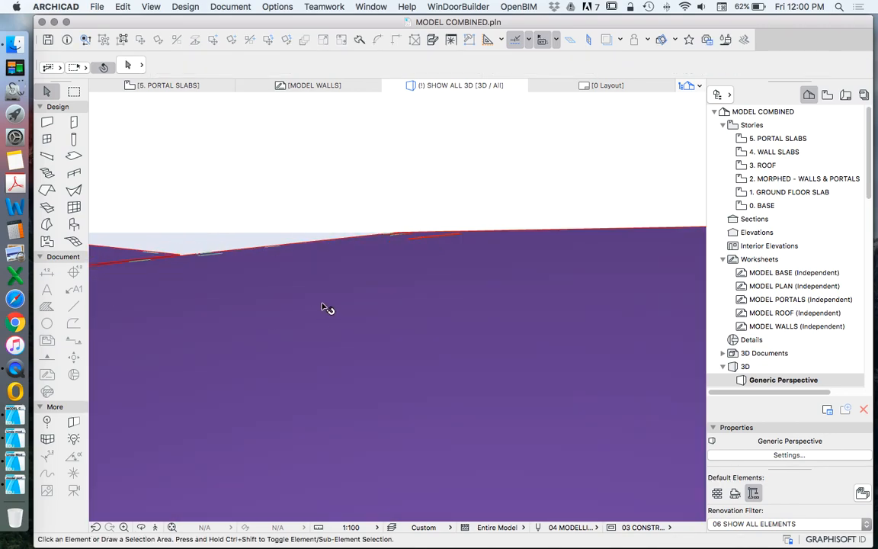
scroll(327, 308, down, 3)
scroll(323, 330, up, 8)
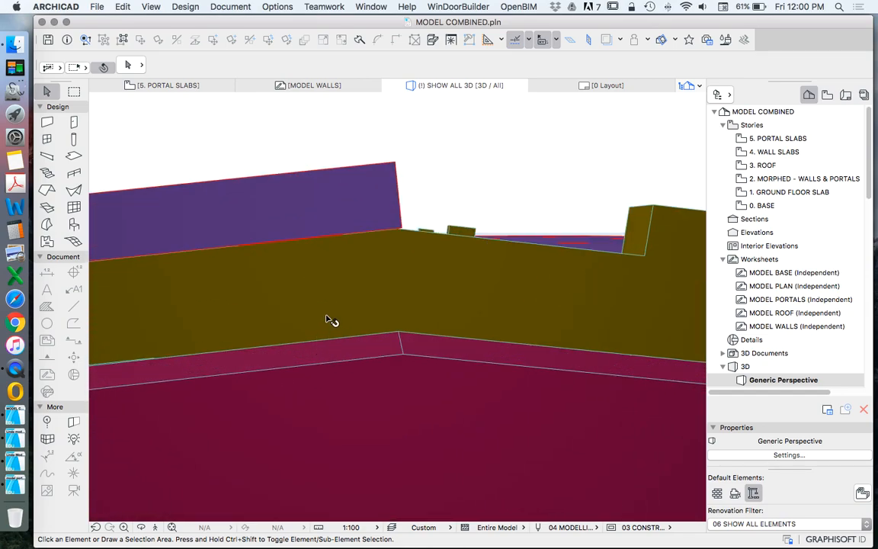
scroll(323, 320, down, 6)
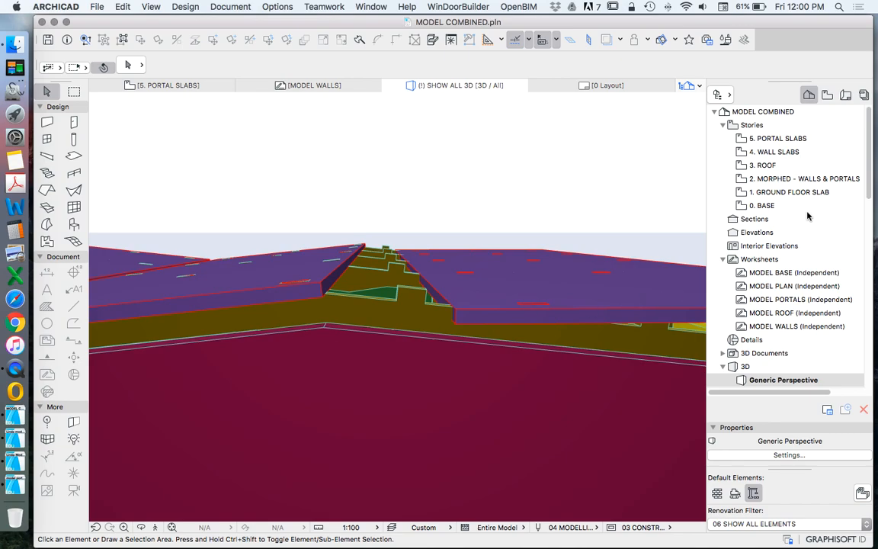
click(772, 140)
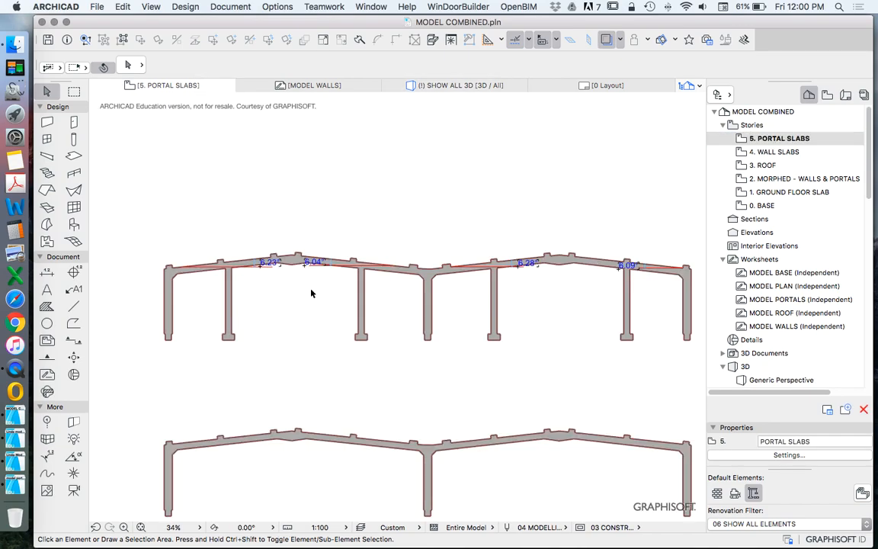
right_click(624, 188)
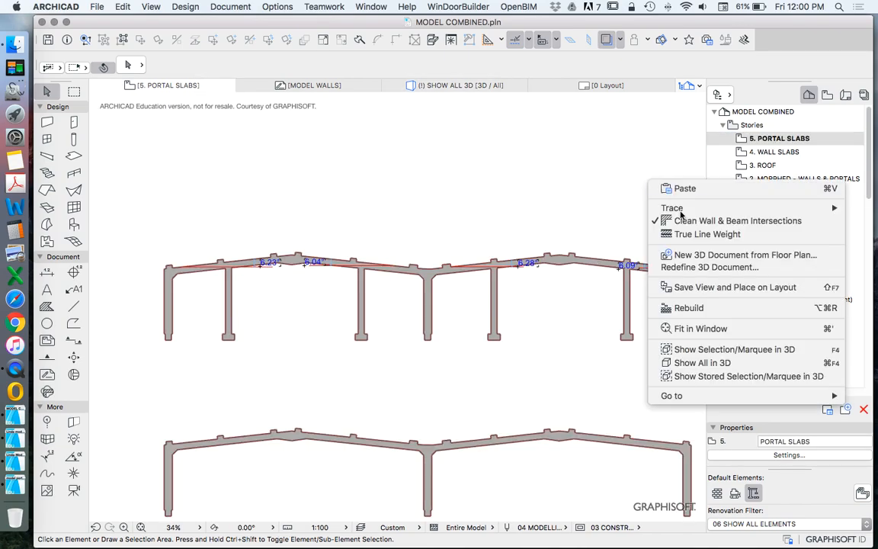
click(646, 358)
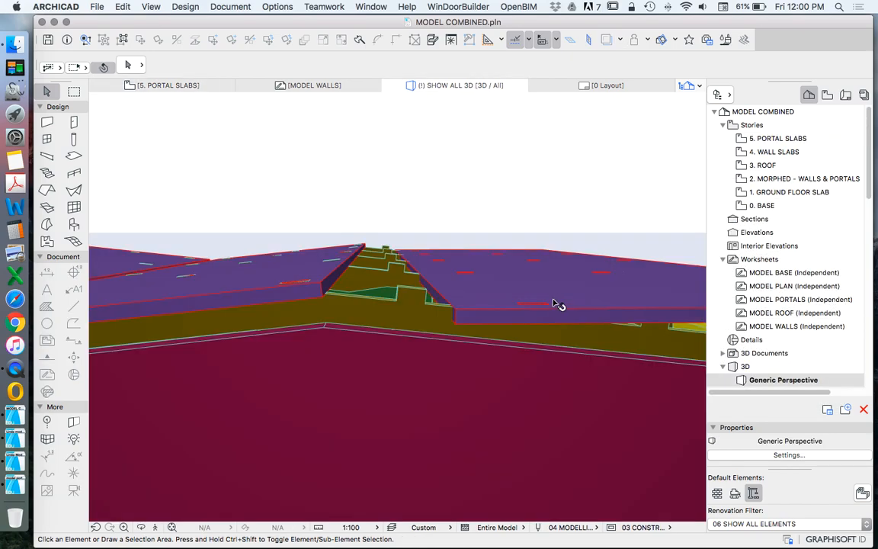
Step: Rotate the last flat roof slab by about 6° so it slopes down from the second ridge to the outer wall
click(577, 311)
scroll(320, 299, down, 5)
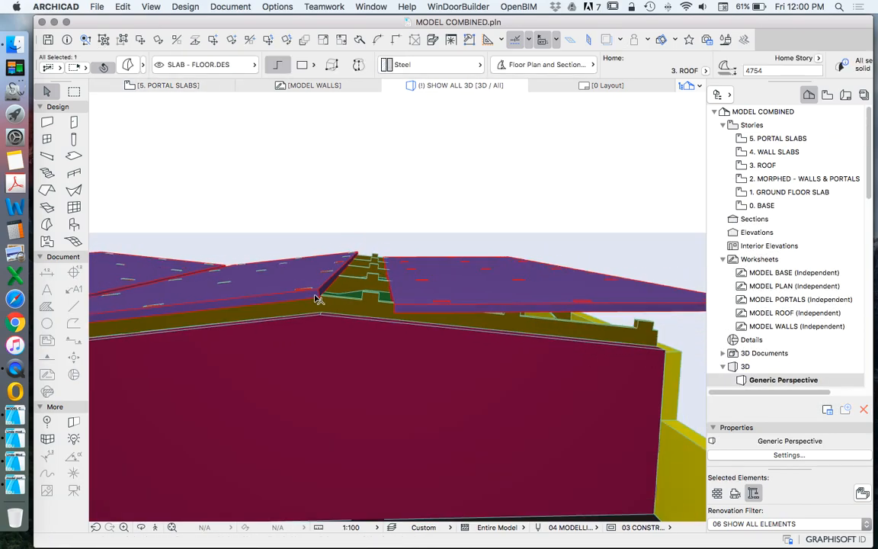
scroll(563, 288, up, 3)
click(587, 296)
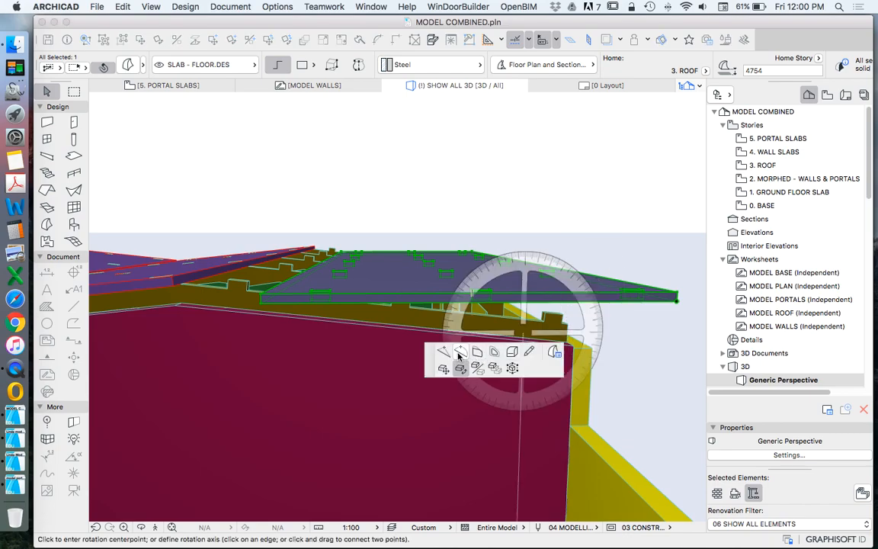
click(599, 297)
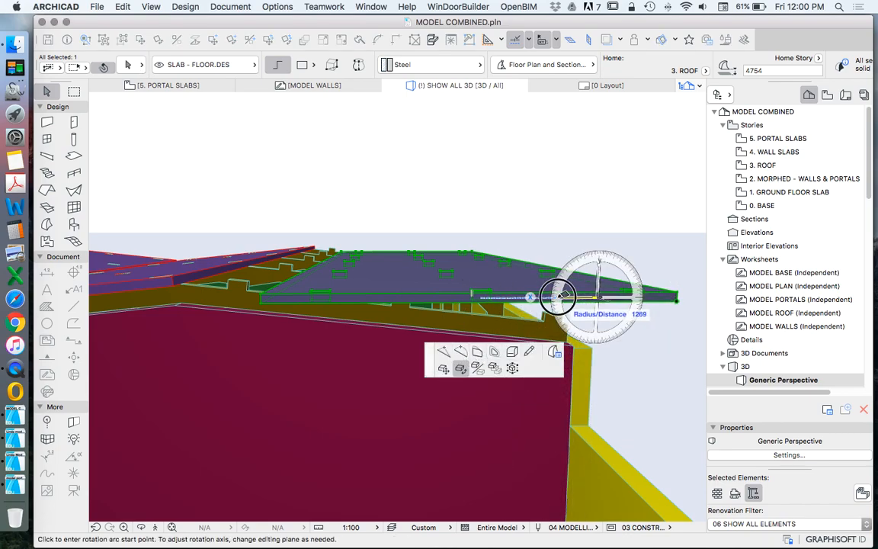
click(550, 299)
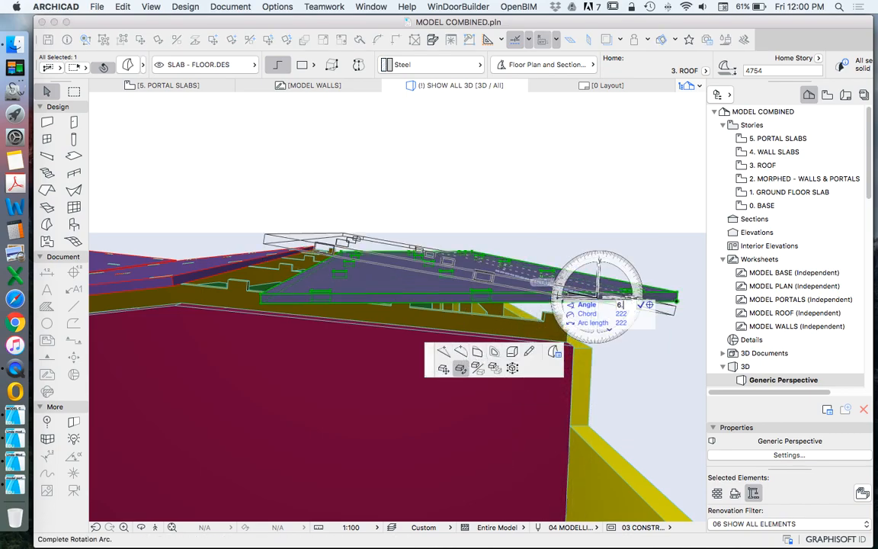
click(533, 280)
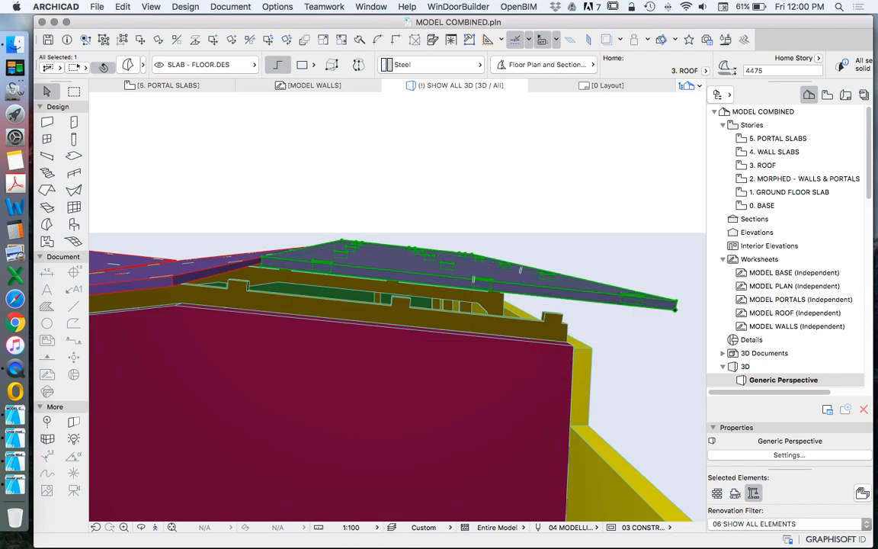
Step: Move the last roof slab from the corner of its ridge-side front slot onto the matching tenon of the first portal
scroll(293, 234, up, 5)
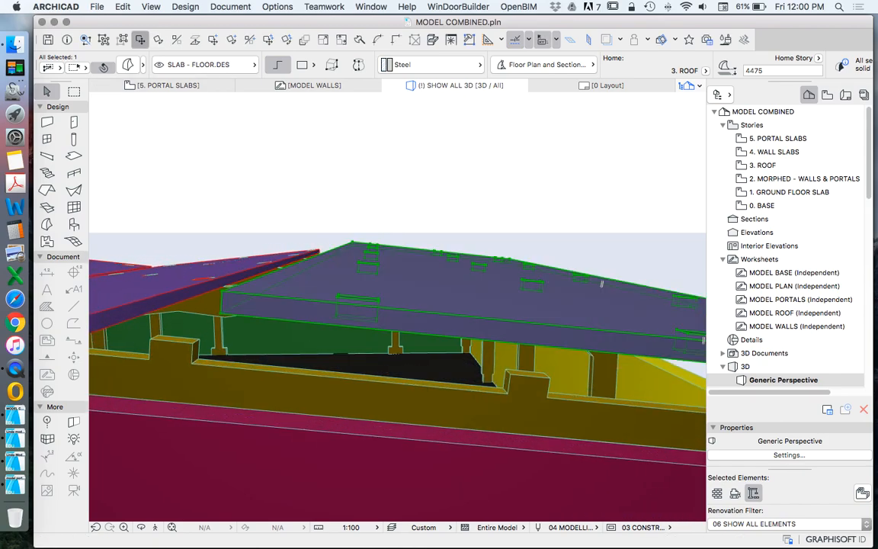
key(super+d)
scroll(331, 277, up, 5)
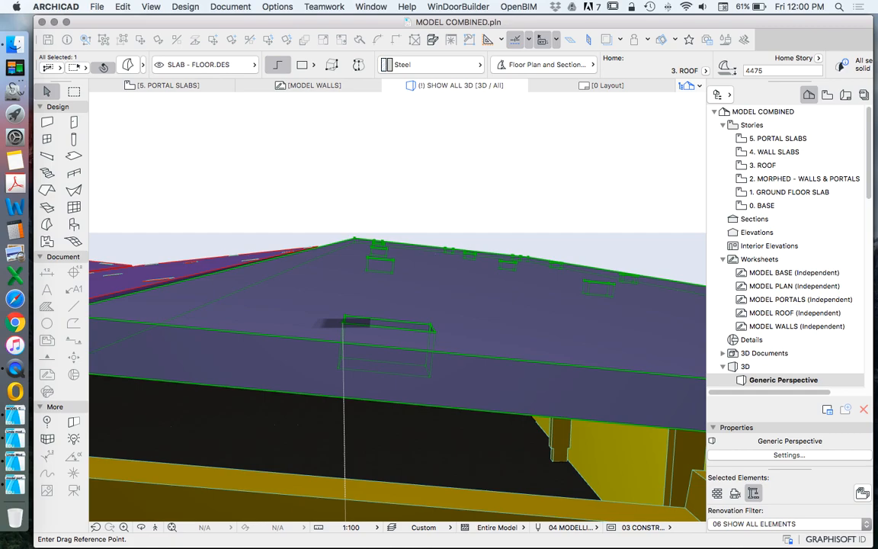
click(344, 323)
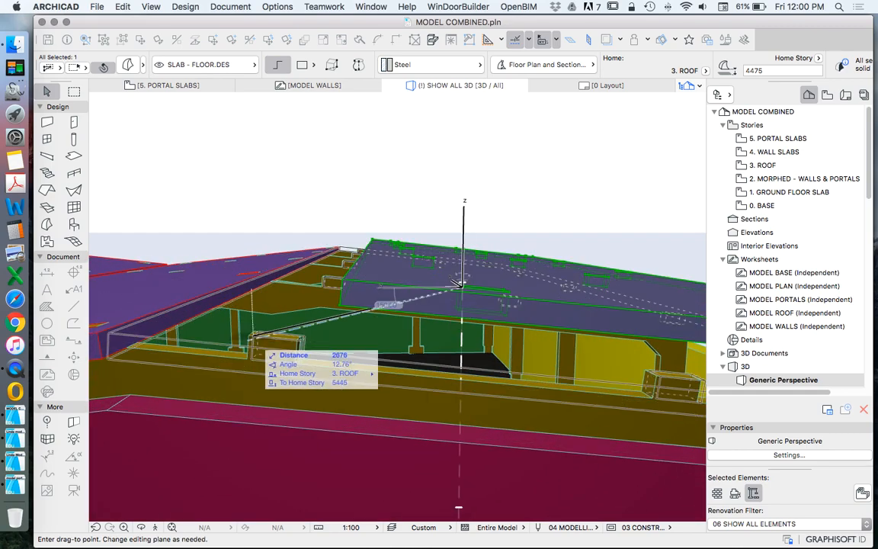
click(459, 283)
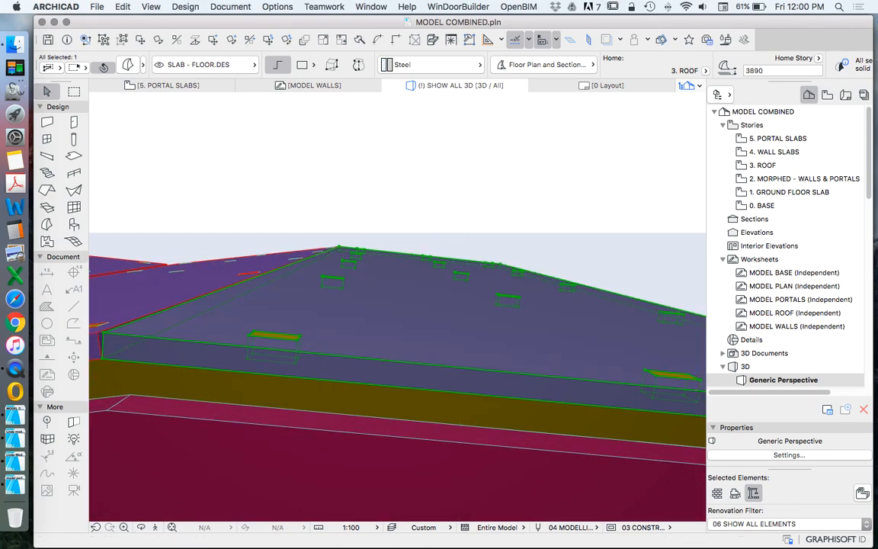
key(Escape)
scroll(438, 339, down, 5)
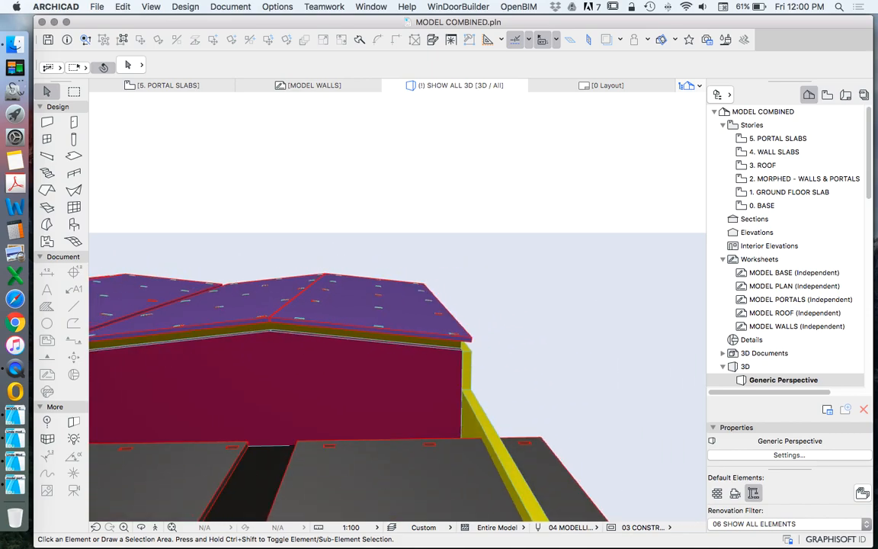
Step: Group the four roof slabs fitted on the portals in the 3D view
scroll(438, 339, up, 3)
shift+middle_drag(438, 339, 351, 400)
scroll(557, 373, down, 3)
scroll(198, 251, up, 4)
shift+click(354, 231)
shift+click(385, 263)
shift+click(582, 346)
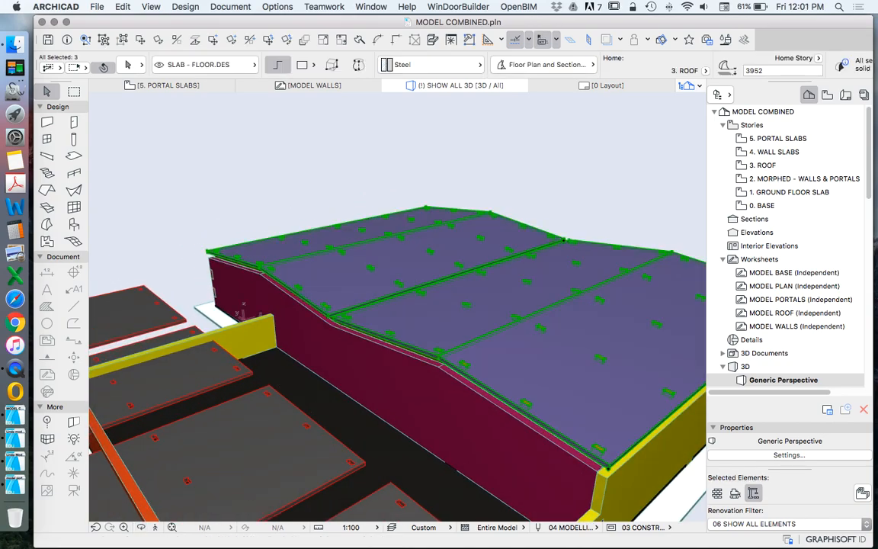
click(122, 6)
mouse_move(188, 175)
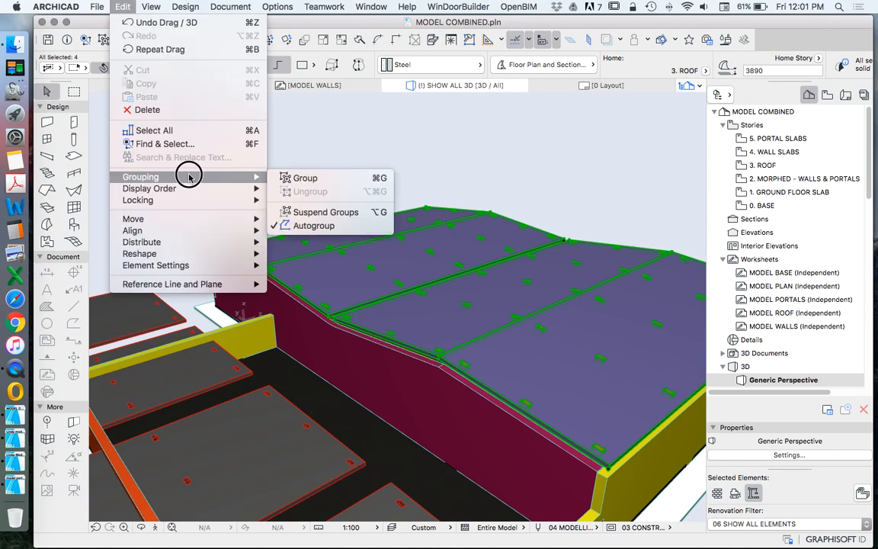
click(357, 179)
key(Escape)
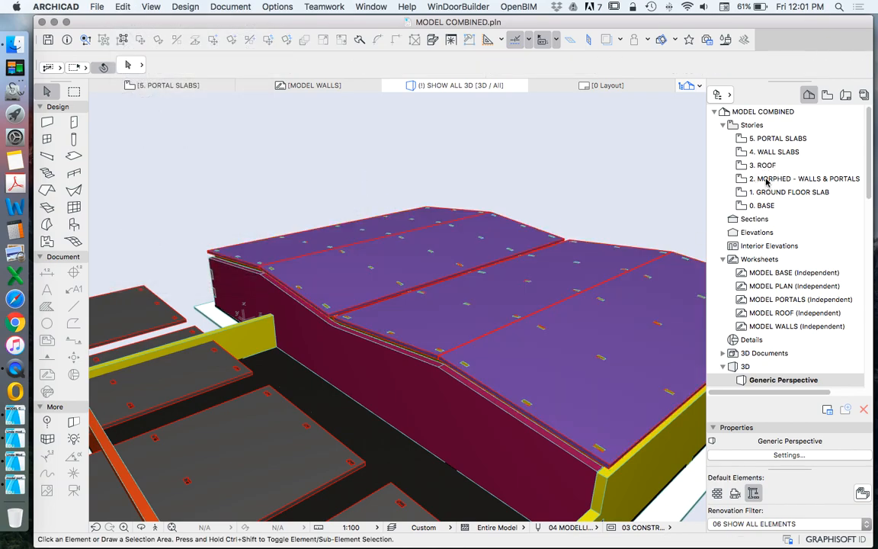
Step: Group the five portals in plan on the 2. MORPHED - WALLS & PORTALS story
scroll(648, 194, down, 2)
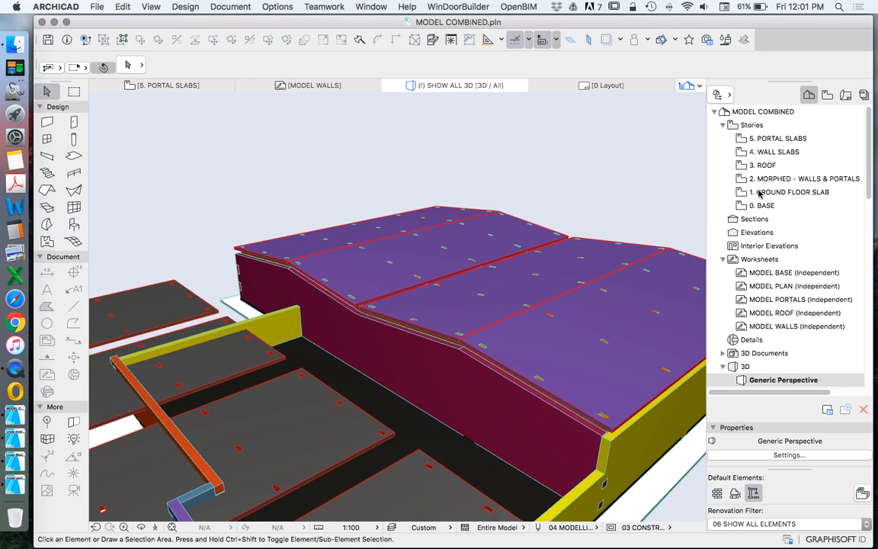
click(771, 179)
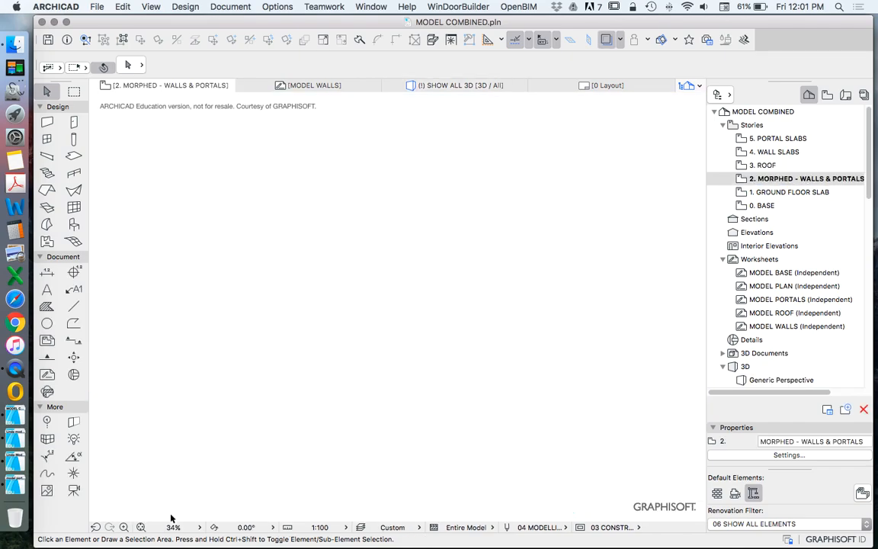
click(141, 526)
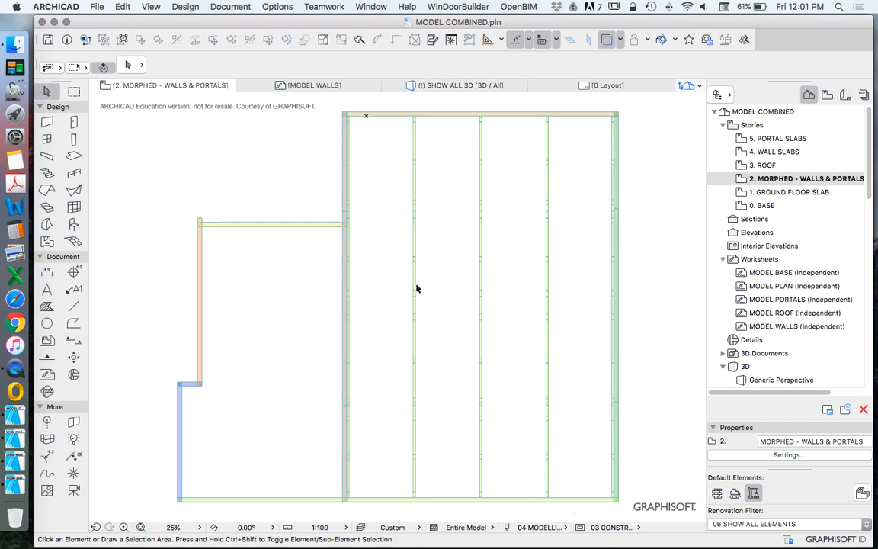
click(348, 156)
click(395, 152)
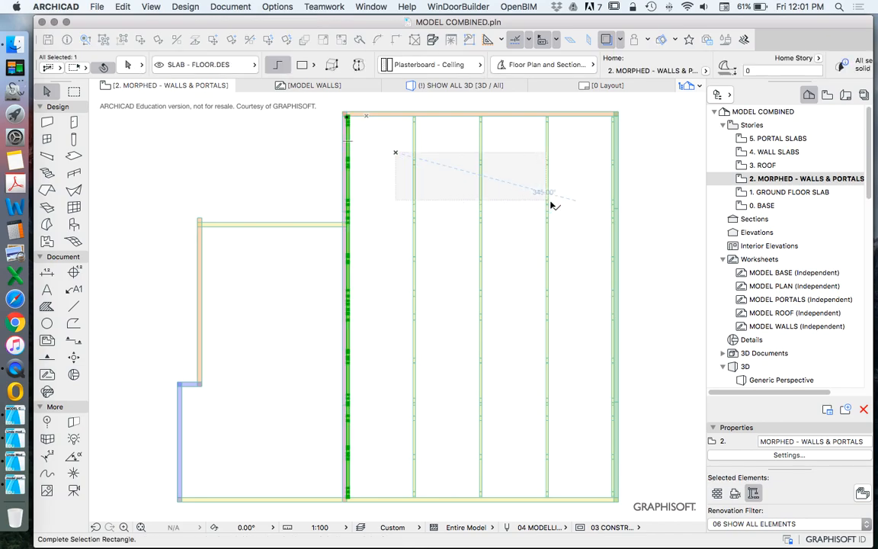
click(610, 206)
click(121, 7)
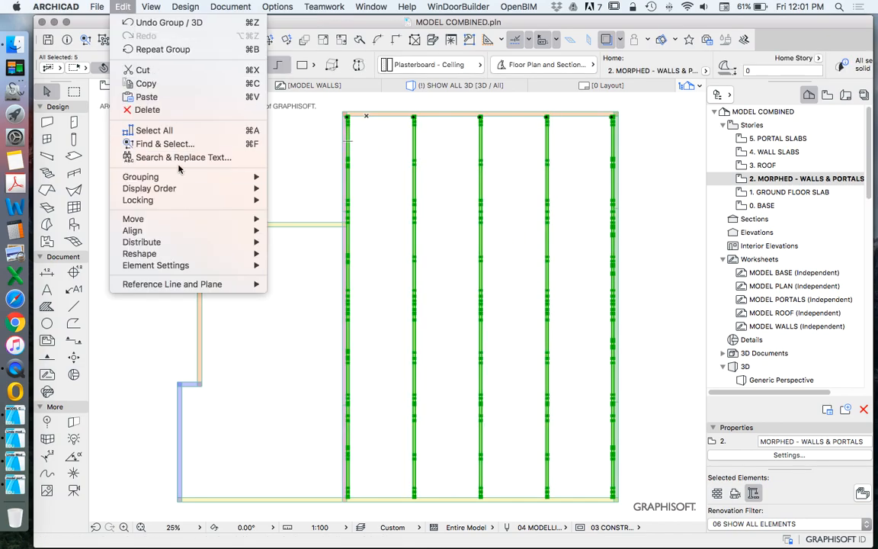
mouse_move(156, 174)
click(290, 175)
scroll(388, 210, down, 5)
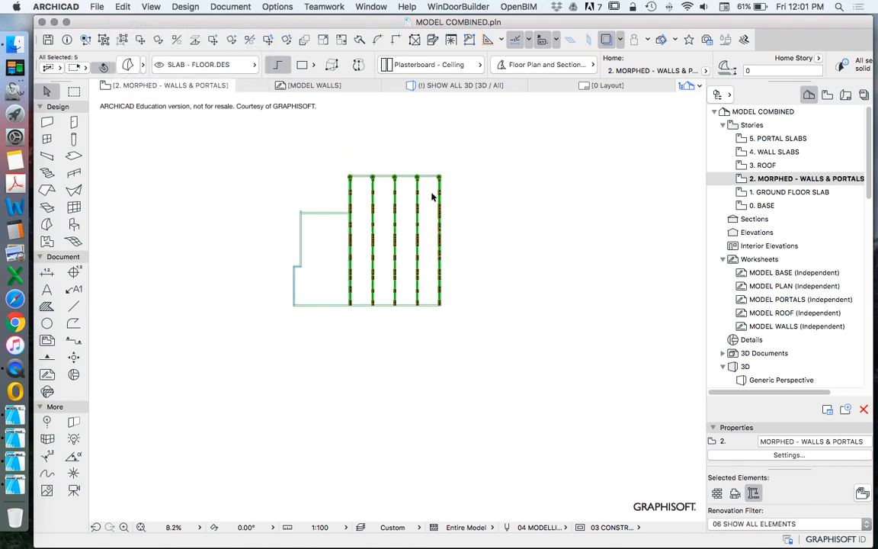
scroll(432, 194, up, 3)
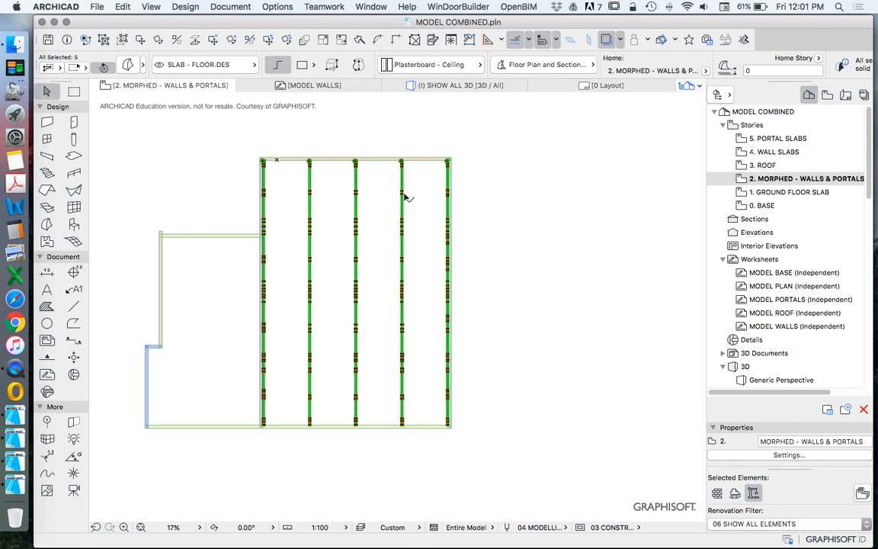
scroll(376, 254, down, 3)
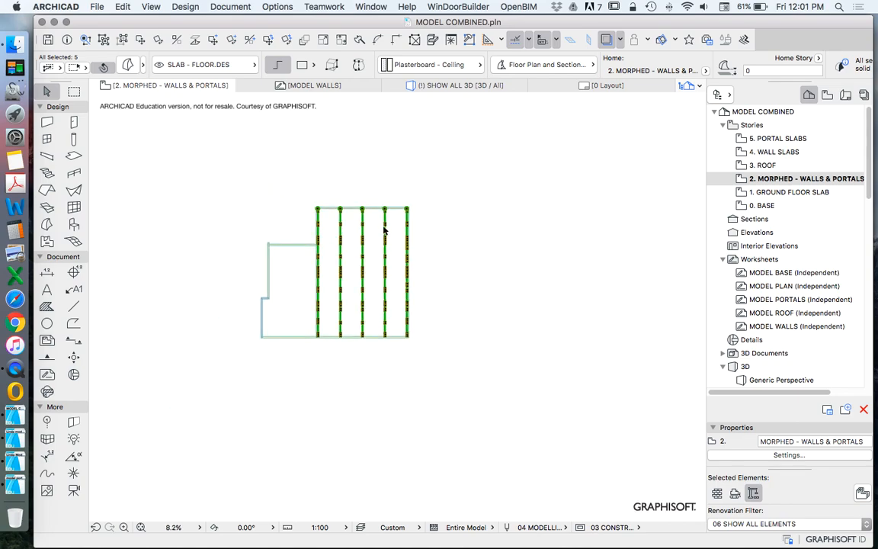
click(164, 284)
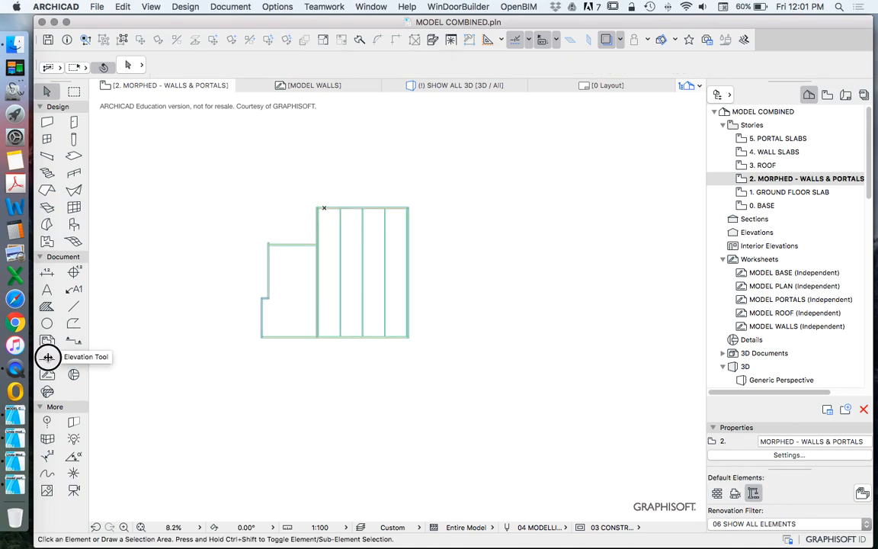
Step: Draw a building section line lengthwise through the second portal, extending beyond the building and facing the first portal
click(47, 359)
scroll(346, 343, up, 10)
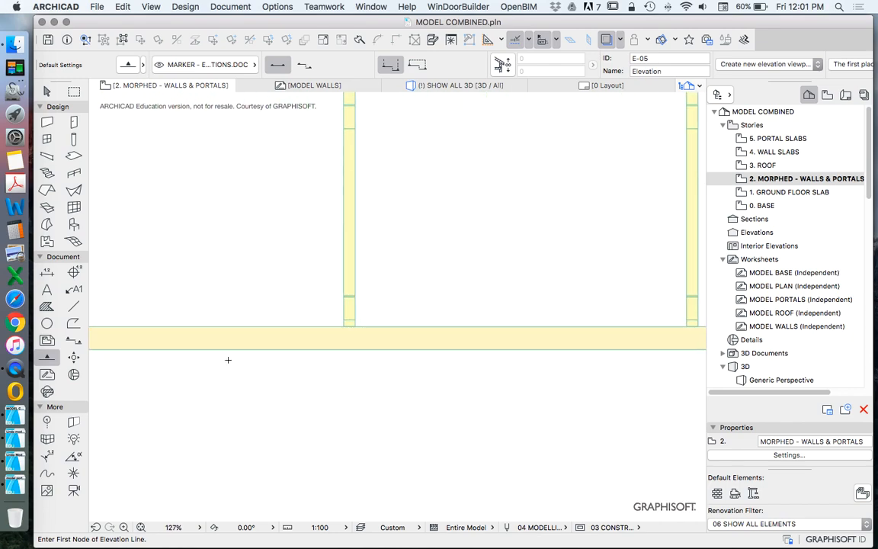
click(73, 340)
click(351, 364)
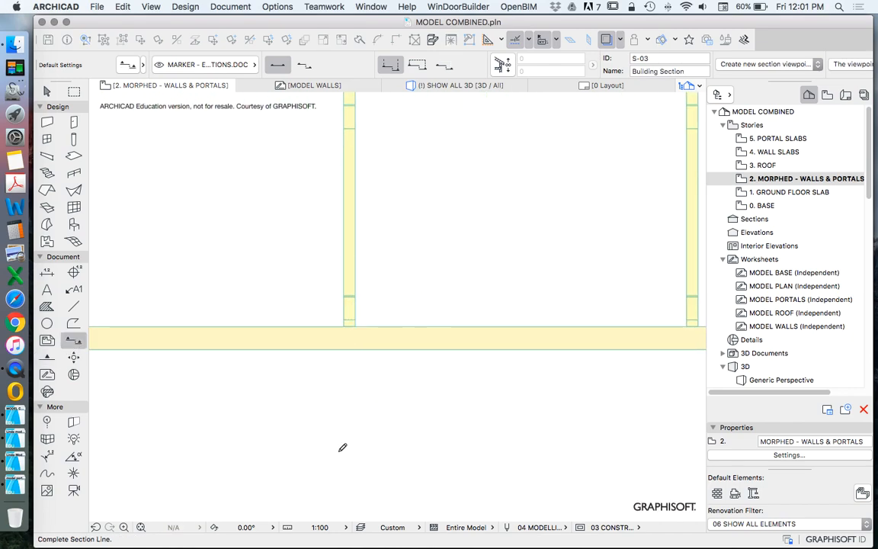
scroll(341, 446, down, 5)
scroll(341, 446, down, 3)
click(337, 305)
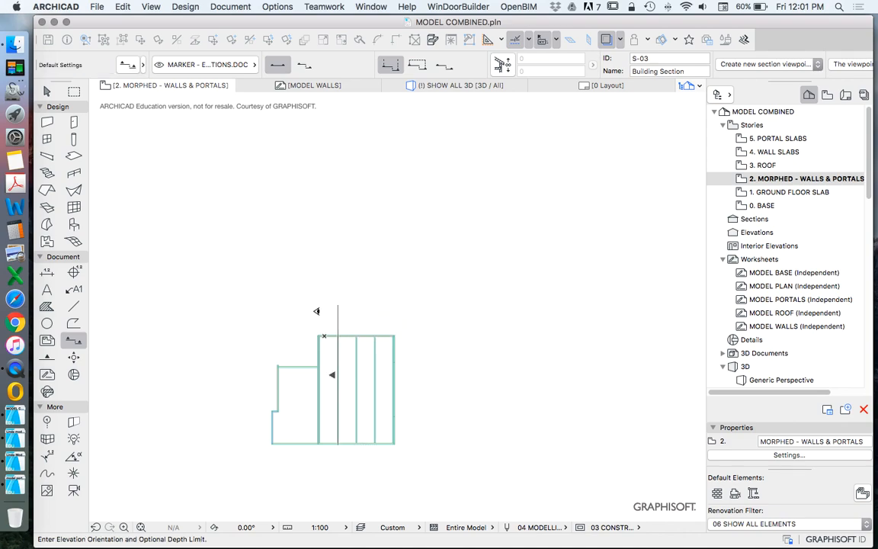
click(344, 310)
click(340, 310)
right_click(366, 272)
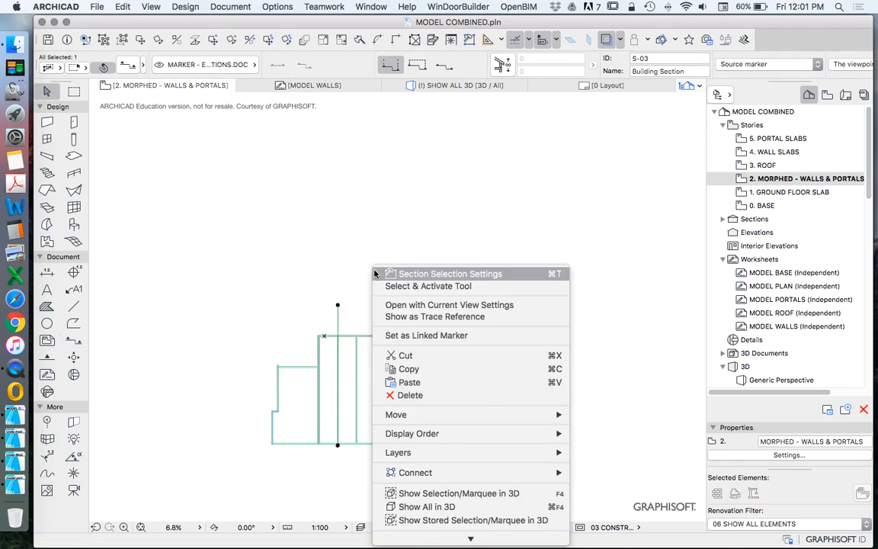
click(431, 493)
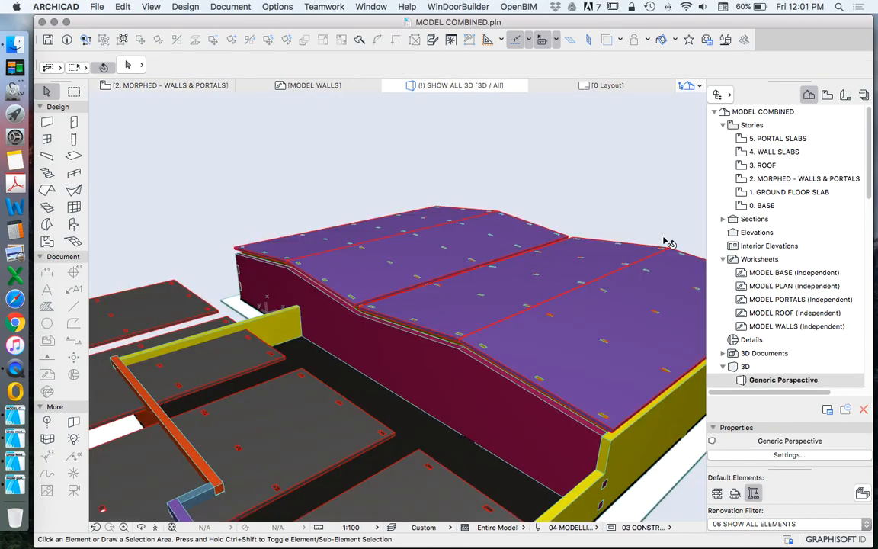
click(761, 165)
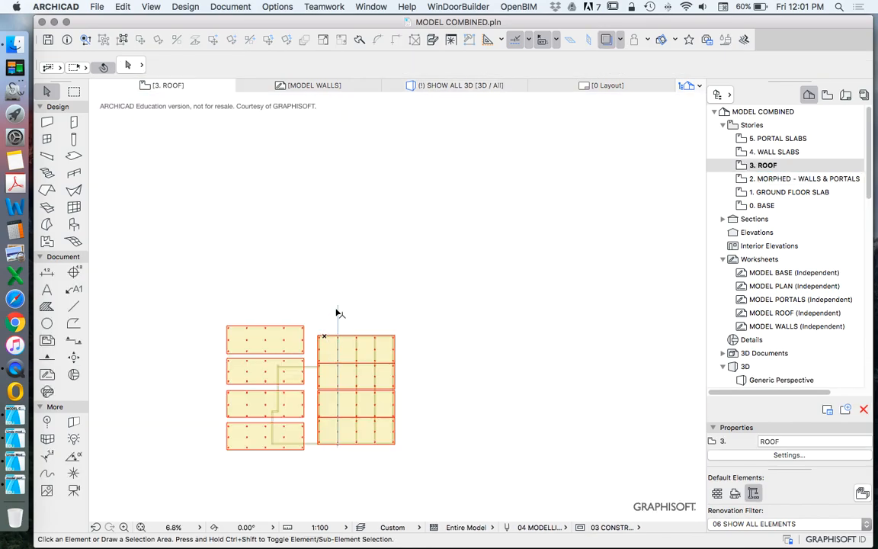
click(338, 313)
right_click(388, 274)
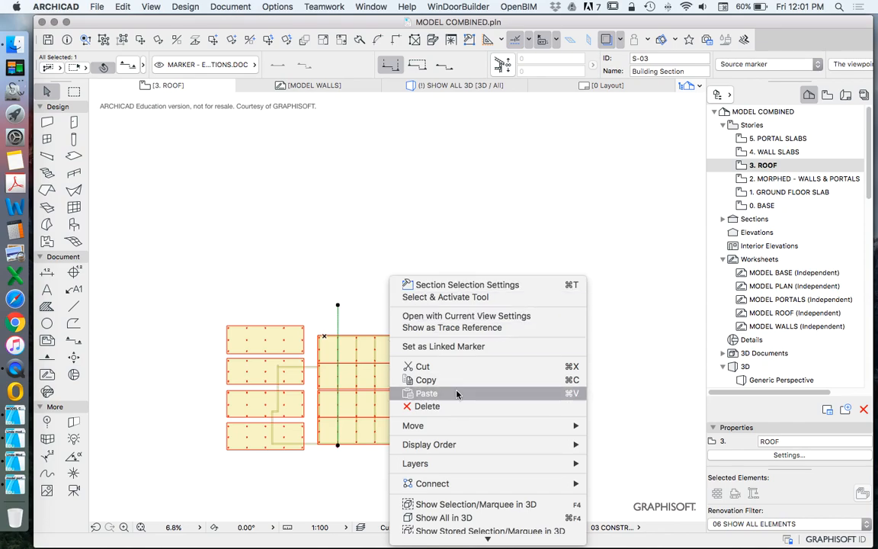
click(480, 472)
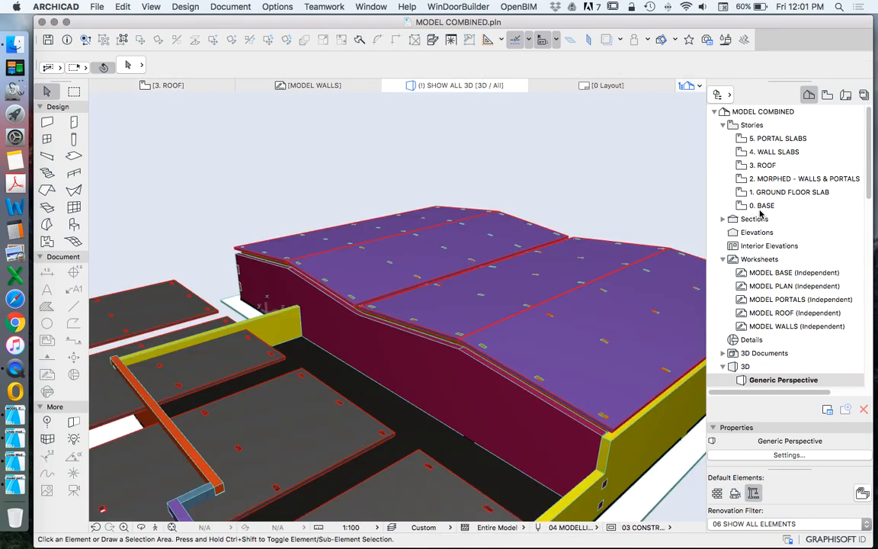
Step: Open the new building section with current view settings from its line on the 2. MORPHED - WALLS & PORTALS story
click(771, 179)
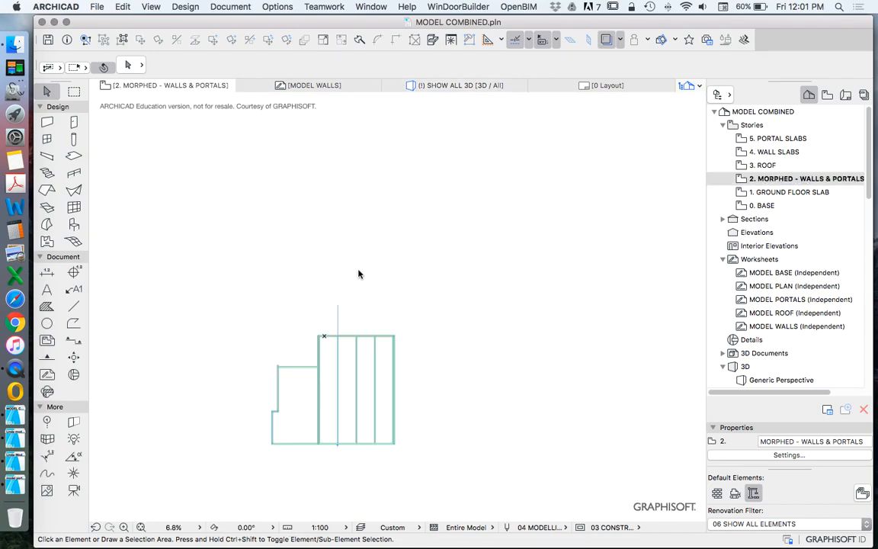
click(339, 338)
right_click(372, 264)
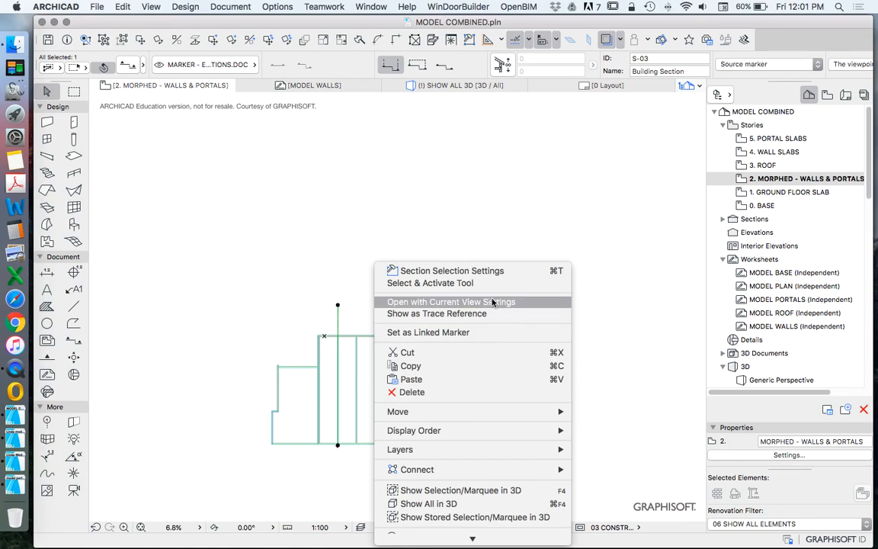
click(446, 301)
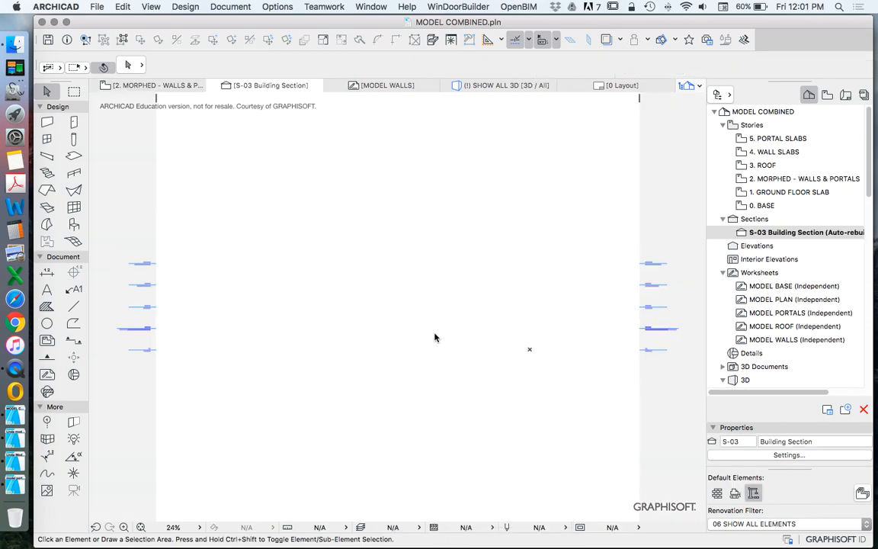
Step: Select the portals together with the four roof slabs in the building section
scroll(531, 324, up, 3)
scroll(531, 324, up, 3)
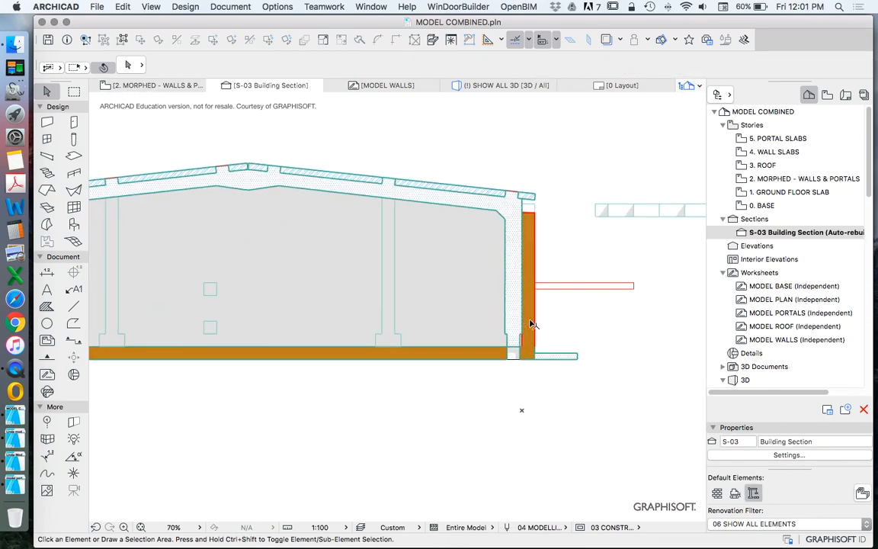
click(516, 272)
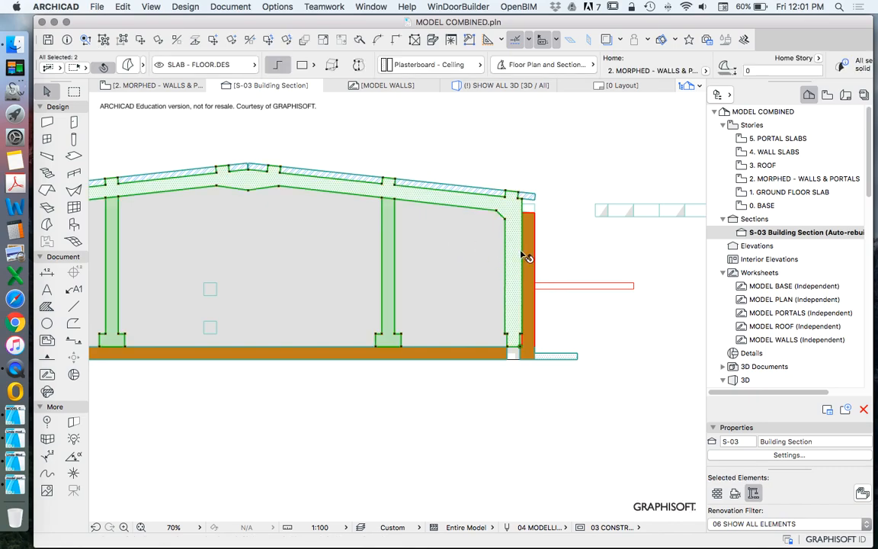
scroll(525, 257, down, 2)
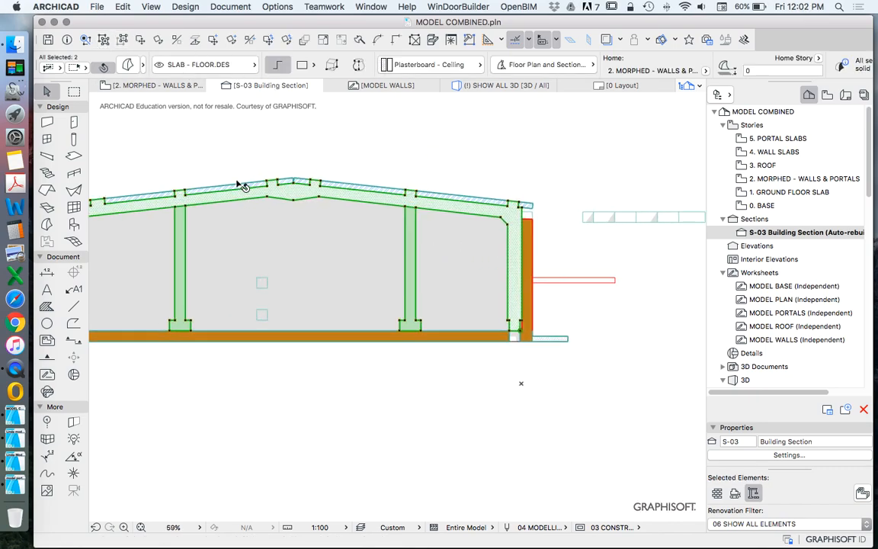
scroll(275, 194, up, 6)
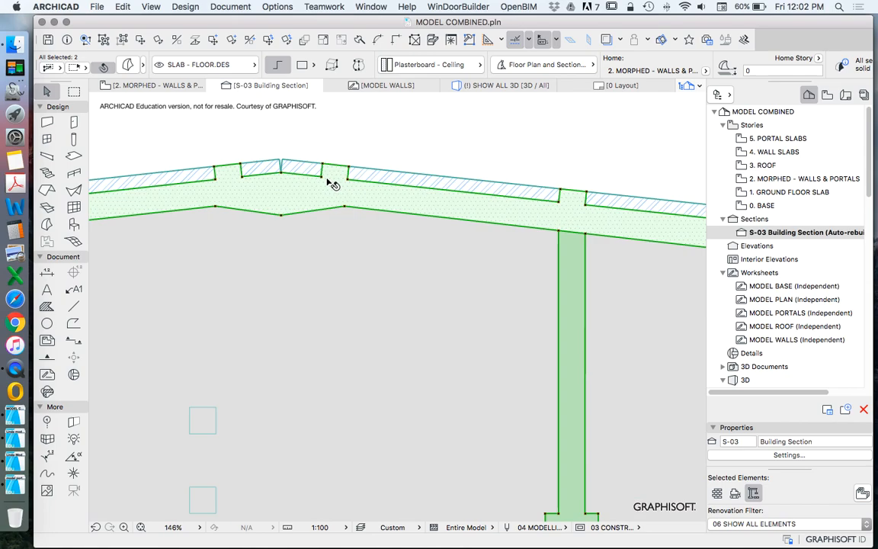
scroll(298, 181, down, 3)
scroll(538, 222, up, 8)
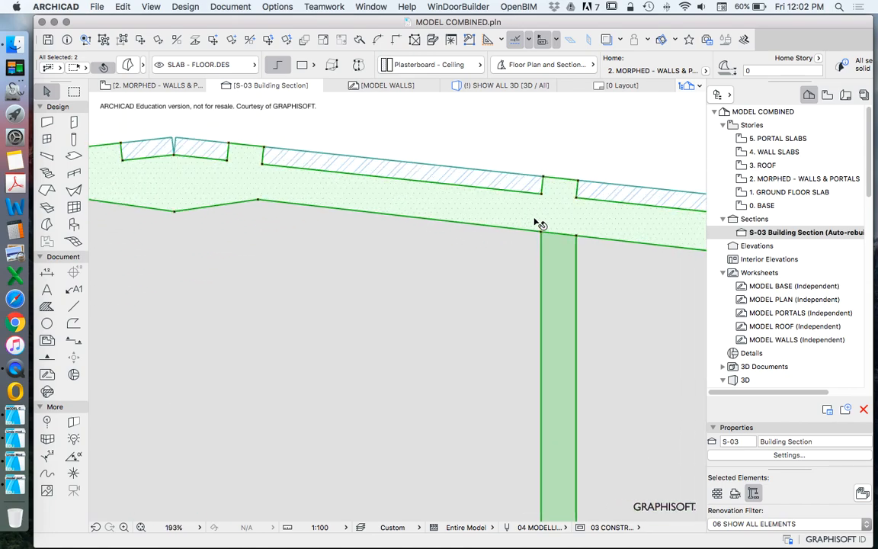
scroll(352, 183, down, 5)
scroll(352, 182, down, 6)
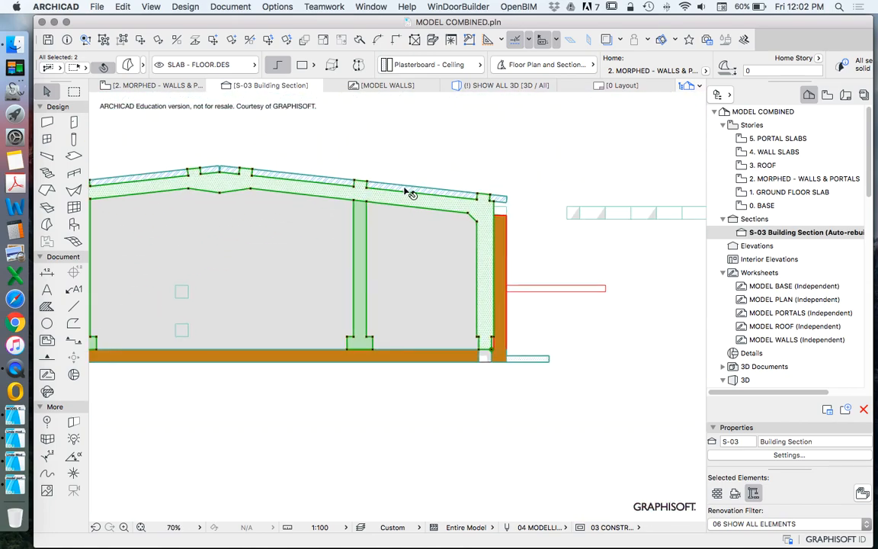
click(404, 185)
Step: Move the selected portals and roof slabs down 600, from the outer column foot's shoulder corner to the top corner of the floor slab's slot
scroll(526, 328, up, 8)
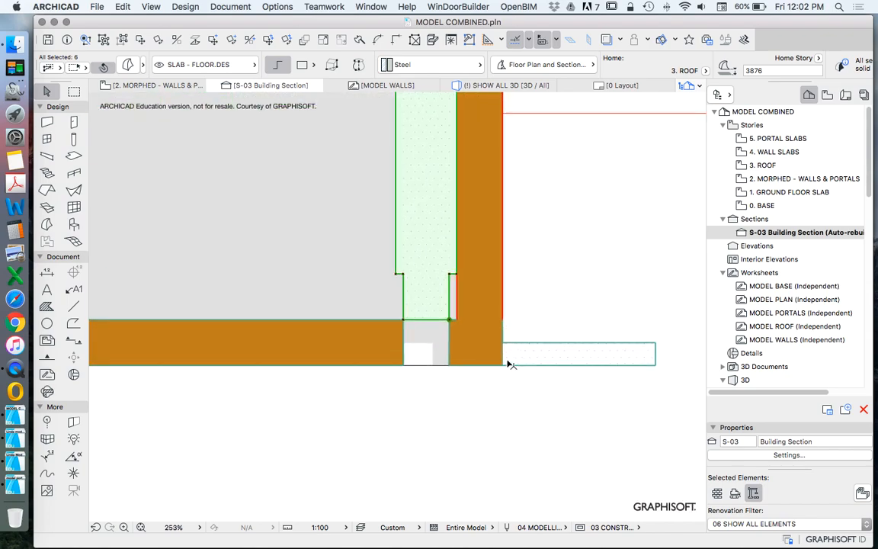
right_click(595, 191)
mouse_move(653, 324)
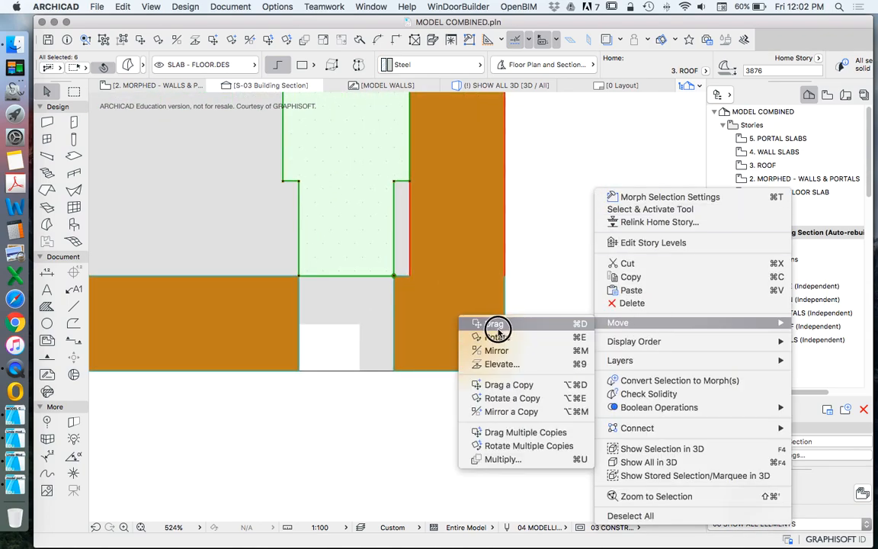
click(495, 329)
click(300, 182)
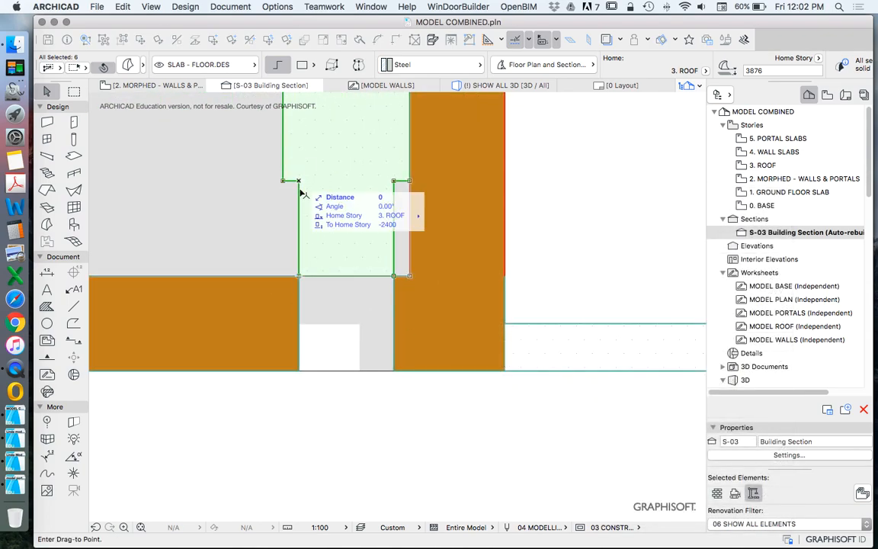
click(301, 278)
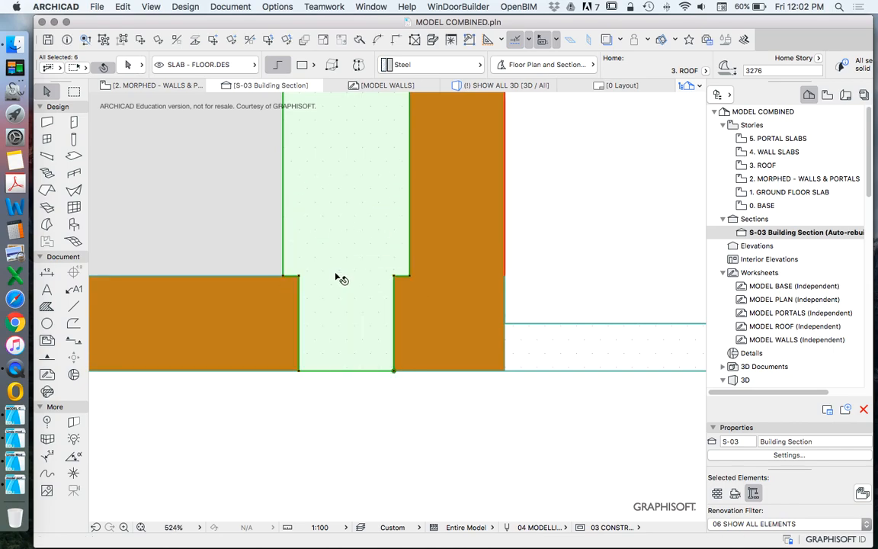
Step: Select the ground floor slab and examine how the portal and column feet sit along it in the section
scroll(500, 288, down, 10)
scroll(395, 297, up, 10)
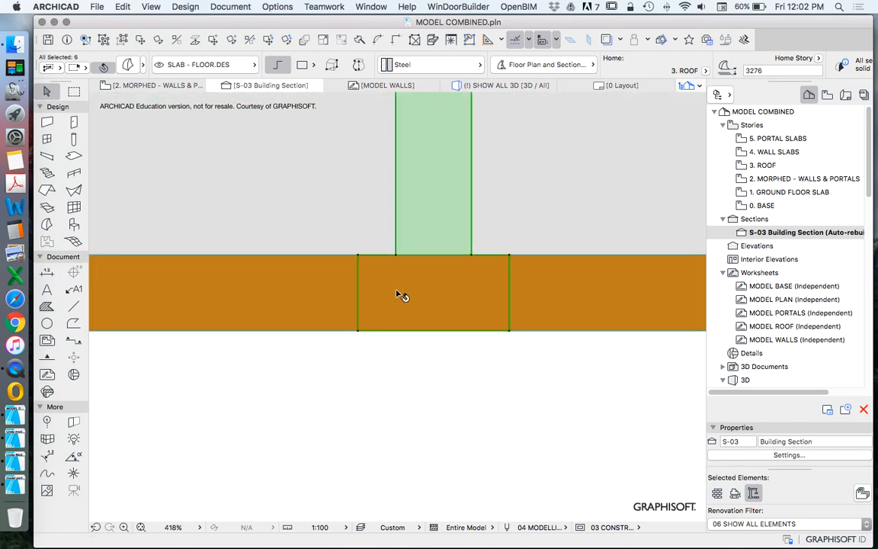
click(294, 275)
scroll(294, 274, down, 5)
scroll(333, 273, down, 5)
scroll(378, 274, up, 5)
scroll(383, 281, down, 8)
scroll(385, 288, up, 5)
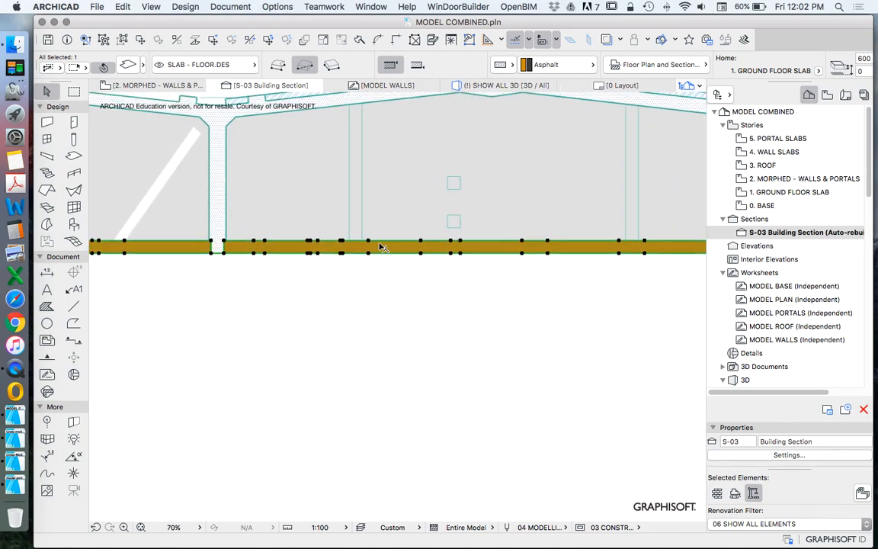
Step: Deselect the floor slab and examine both bays of the building section from the outer wall to the opposite outer wall
click(473, 255)
scroll(398, 261, down, 8)
scroll(381, 260, up, 5)
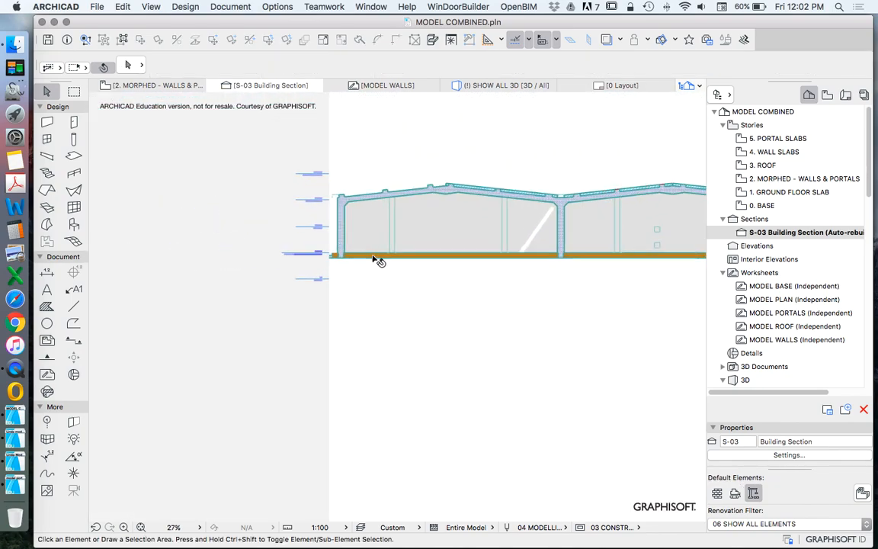
scroll(243, 251, down, 6)
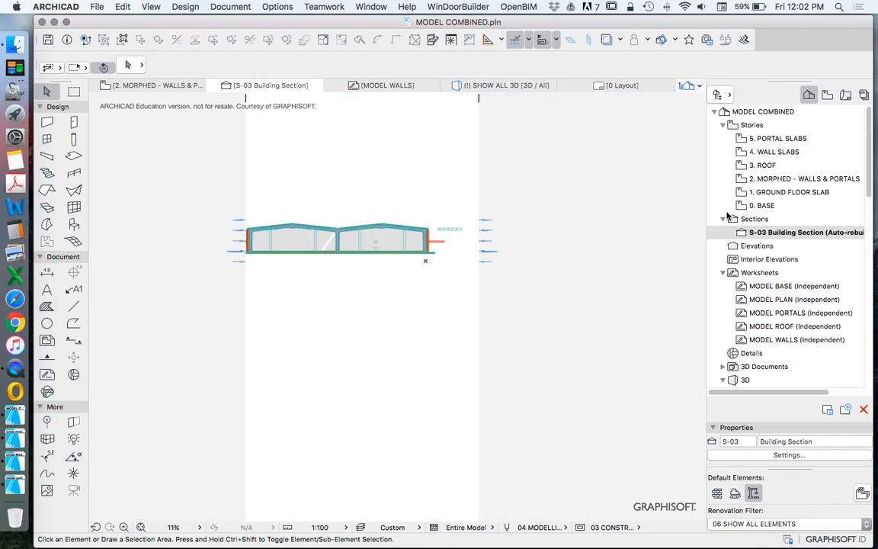
scroll(372, 237, up, 5)
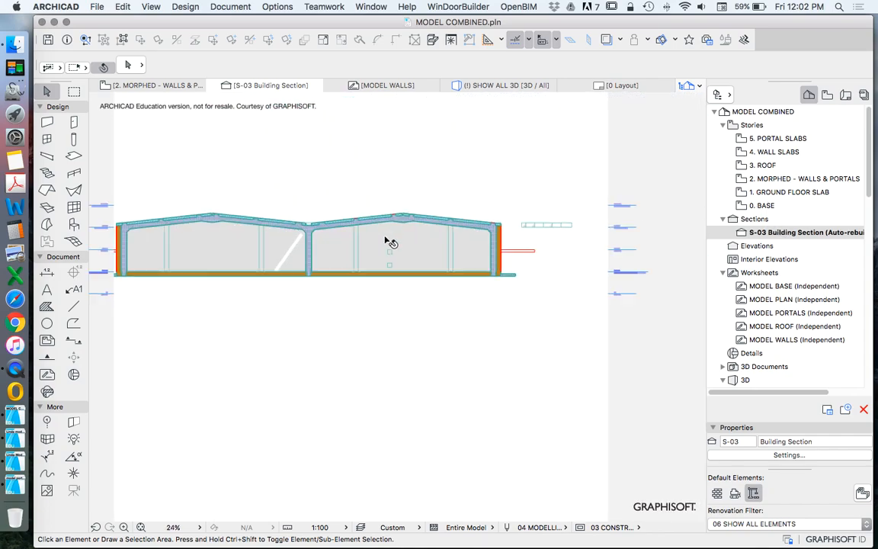
scroll(426, 247, down, 1)
click(565, 244)
key(Escape)
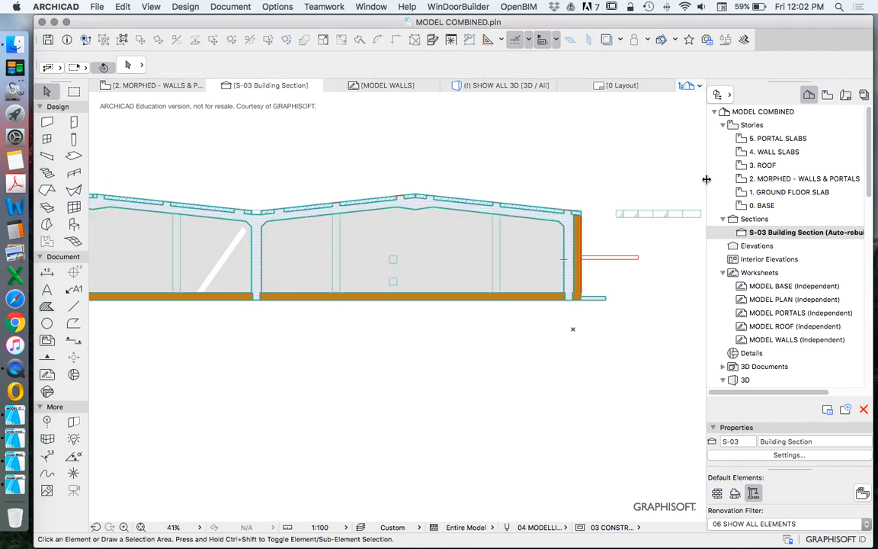
Step: On the 1. GROUND FLOOR SLAB story, move the S-03 section line left about 8970, through the slots along the main slab's left edge
double_click(771, 193)
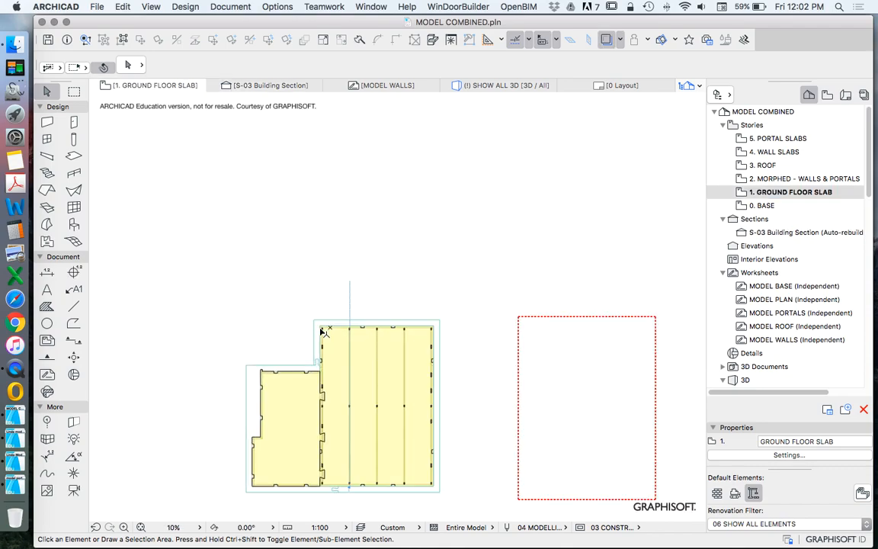
scroll(322, 332, up, 5)
drag(521, 115, 332, 122)
scroll(328, 124, up, 3)
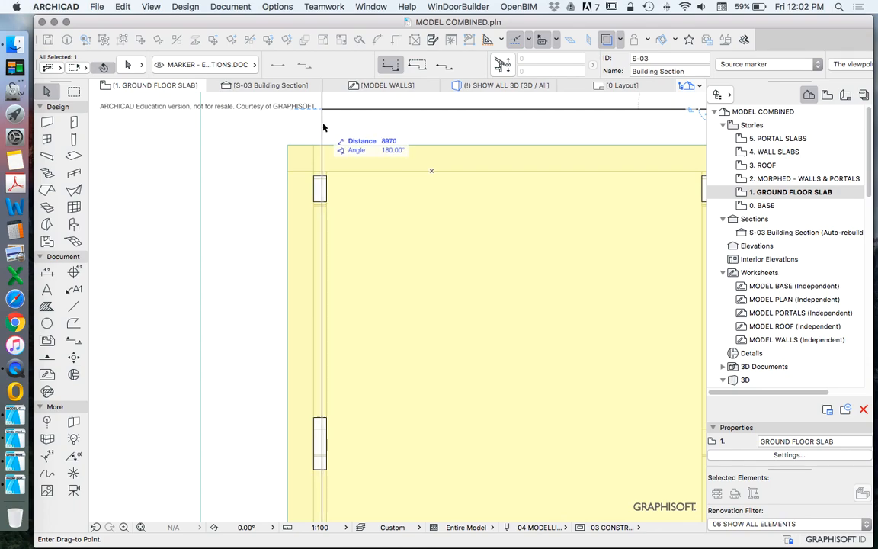
scroll(320, 142, up, 4)
click(321, 149)
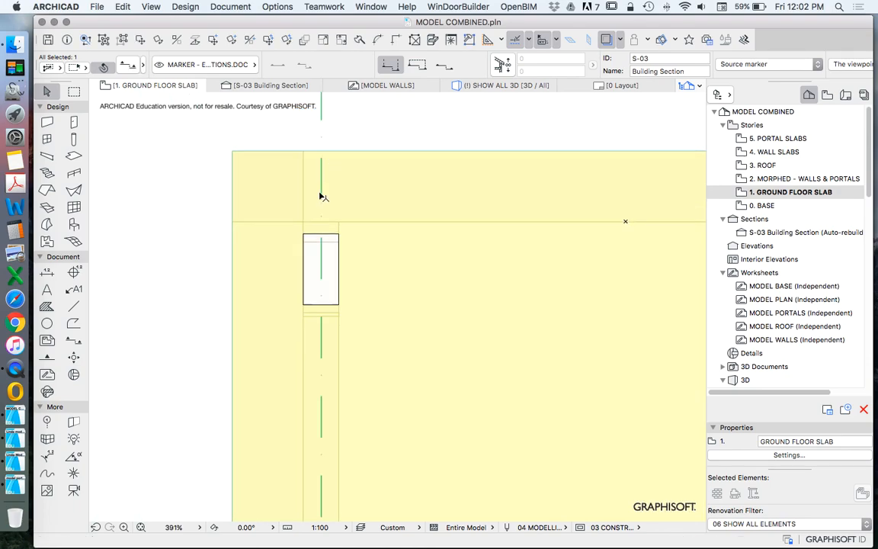
Step: Open the relocated S-03 building section with current view settings from its section line
scroll(319, 197, down, 3)
right_click(476, 123)
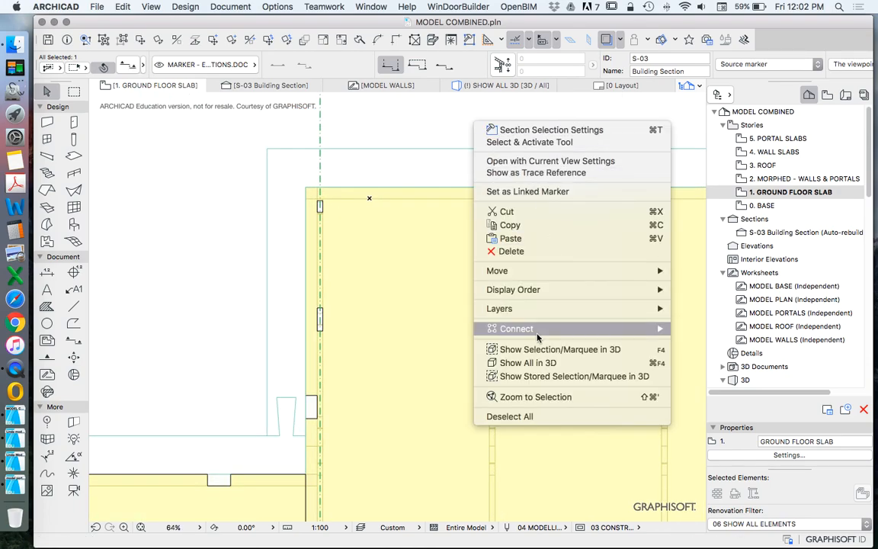
click(545, 161)
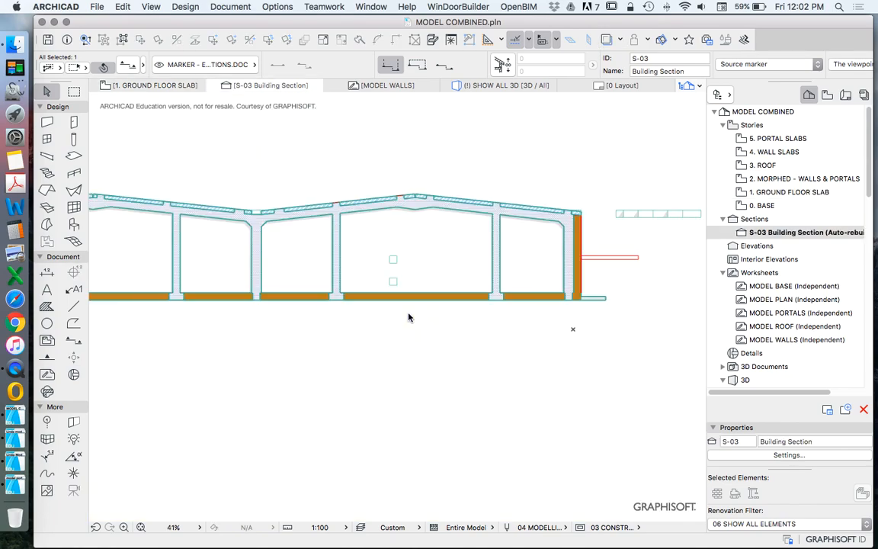
Step: Examine along the section how the column feet sit in the floor slab and how the roof slab meets the outer wall
scroll(505, 285, up, 6)
click(553, 339)
click(435, 230)
scroll(440, 366, down, 7)
scroll(408, 358, up, 3)
key(Escape)
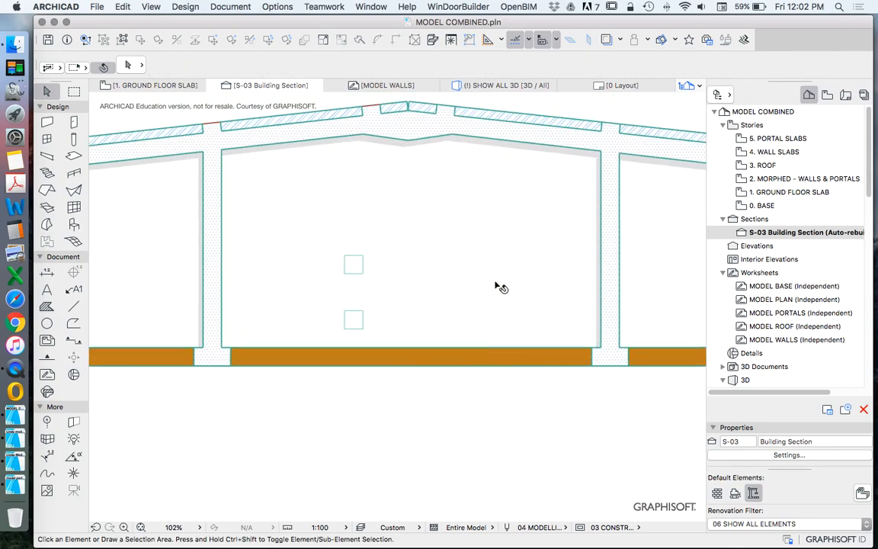
scroll(411, 275, down, 5)
scroll(473, 288, up, 3)
scroll(505, 282, down, 2)
scroll(229, 278, up, 5)
click(272, 310)
scroll(320, 343, down, 2)
click(305, 299)
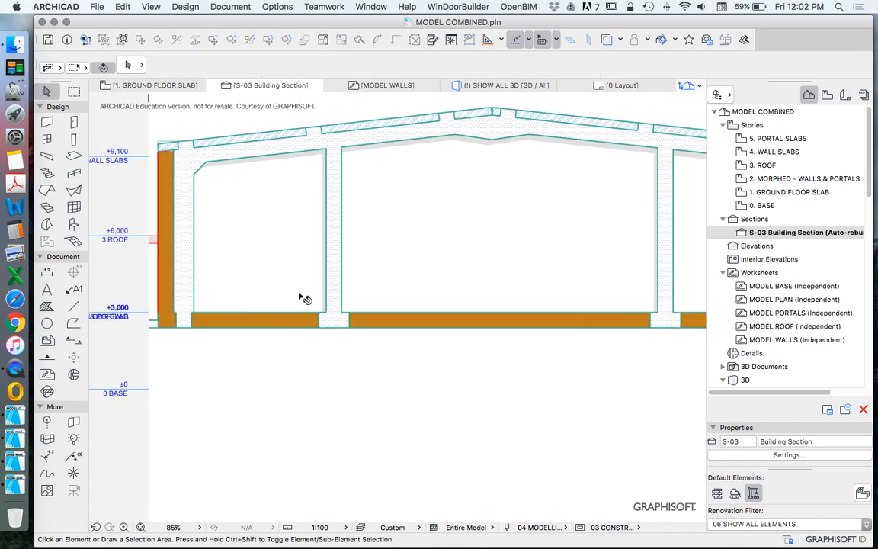
scroll(142, 131, up, 9)
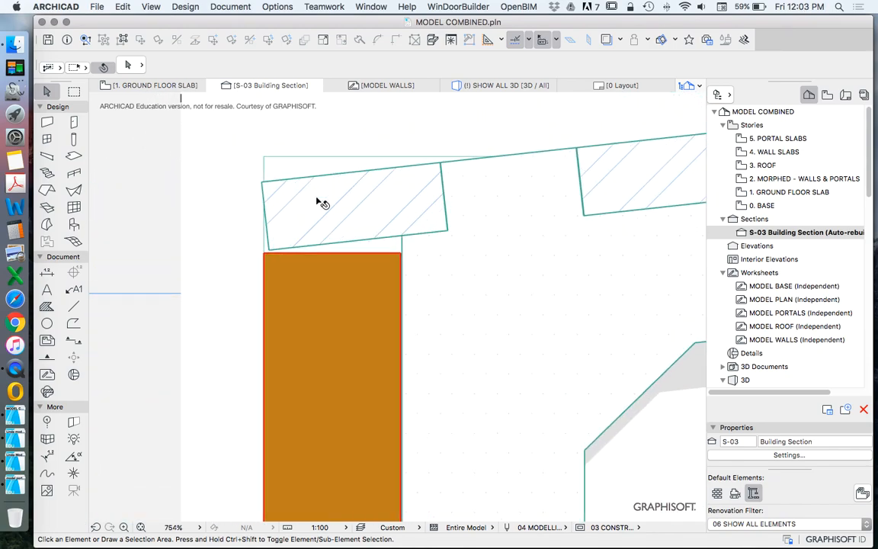
scroll(272, 205, down, 4)
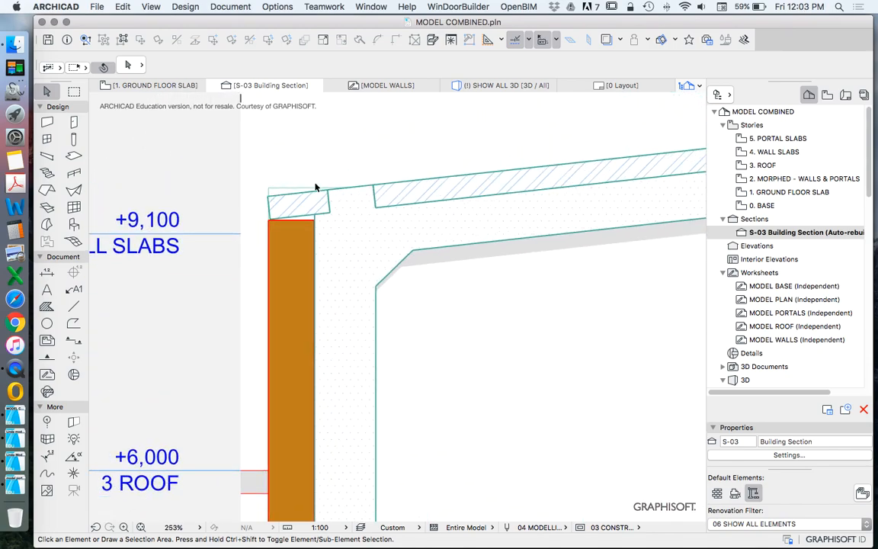
scroll(302, 188, down, 6)
scroll(308, 327, up, 8)
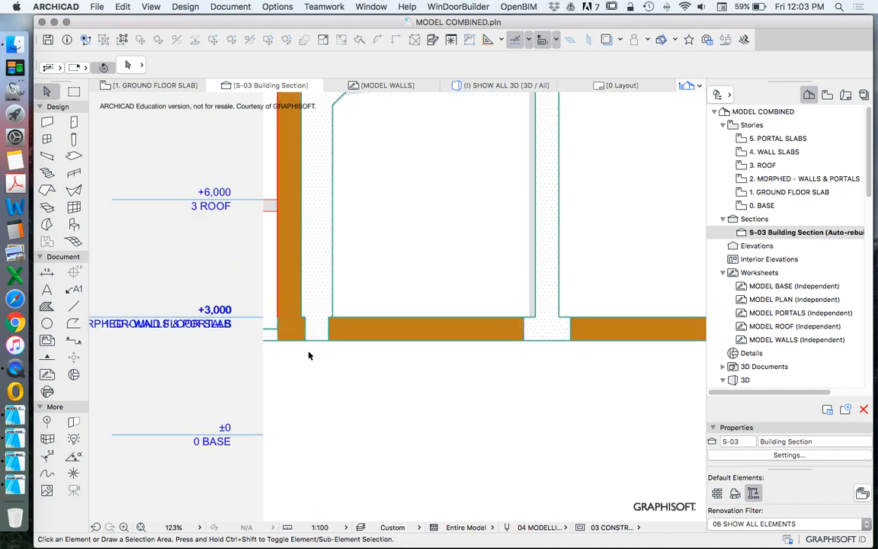
scroll(287, 336, down, 12)
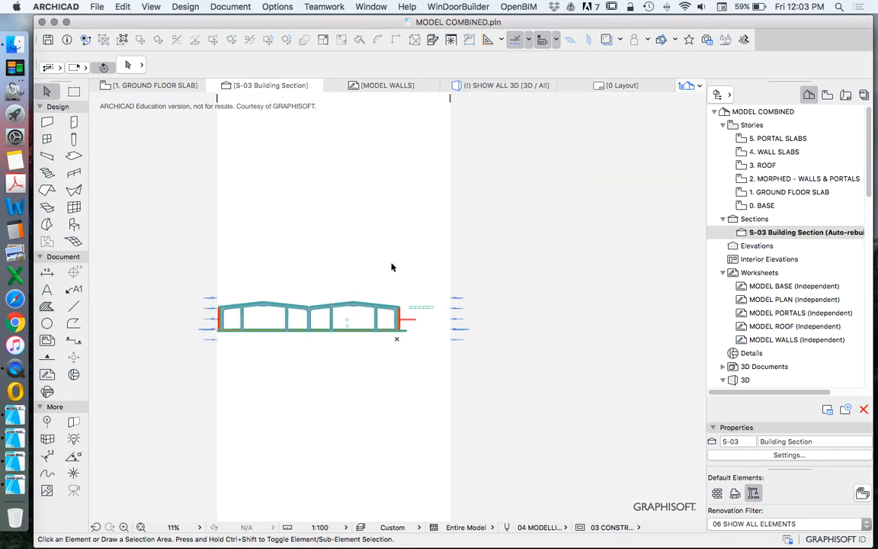
Step: Show the whole model in 3D and orbit around it to inspect the assembled roof slabs, walls and base from several sides
right_click(391, 262)
click(450, 445)
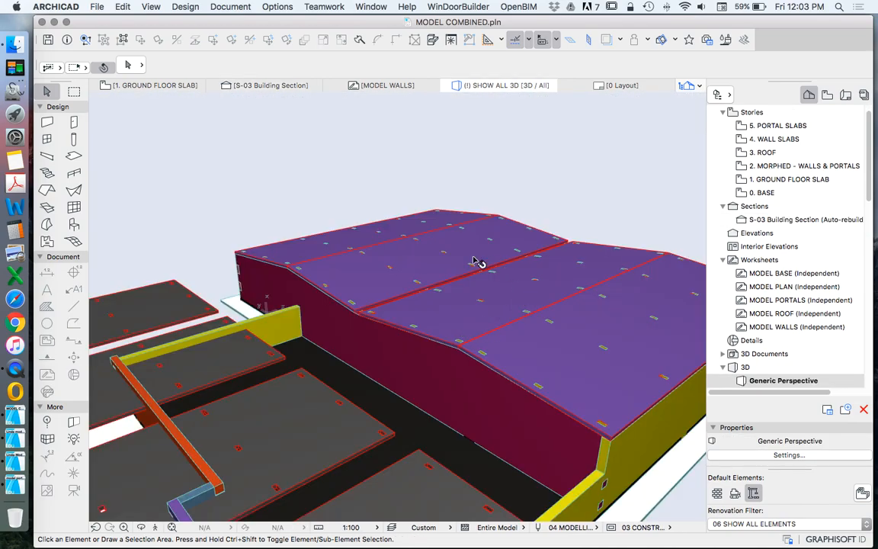
scroll(431, 241, down, 6)
scroll(393, 305, up, 2)
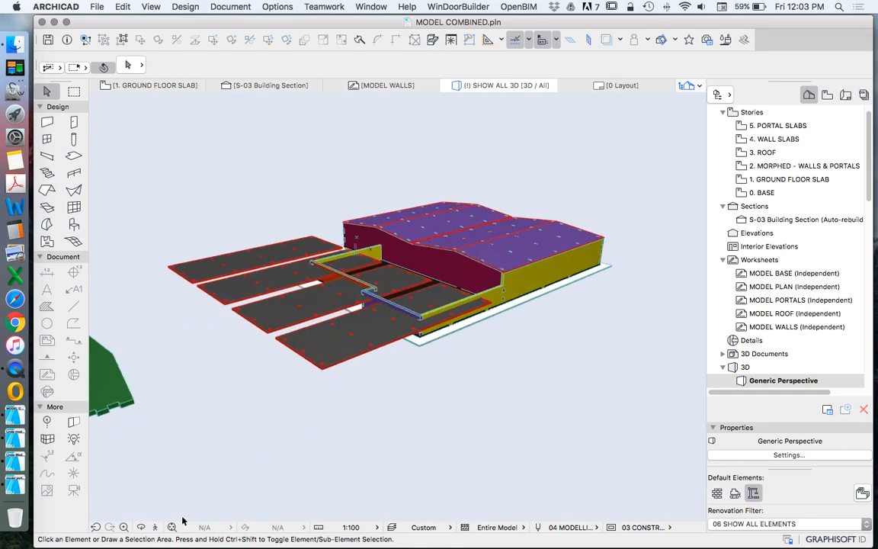
click(142, 527)
drag(335, 374, 499, 358)
drag(327, 387, 485, 390)
scroll(397, 387, up, 5)
scroll(345, 404, up, 3)
drag(529, 369, 474, 390)
scroll(373, 299, down, 4)
drag(368, 296, 452, 347)
scroll(454, 349, up, 3)
mouse_move(468, 405)
mouse_down()
mouse_move(466, 366)
mouse_move(373, 392)
mouse_move(368, 296)
mouse_move(468, 397)
mouse_up()
drag(338, 363, 414, 335)
drag(517, 284, 405, 398)
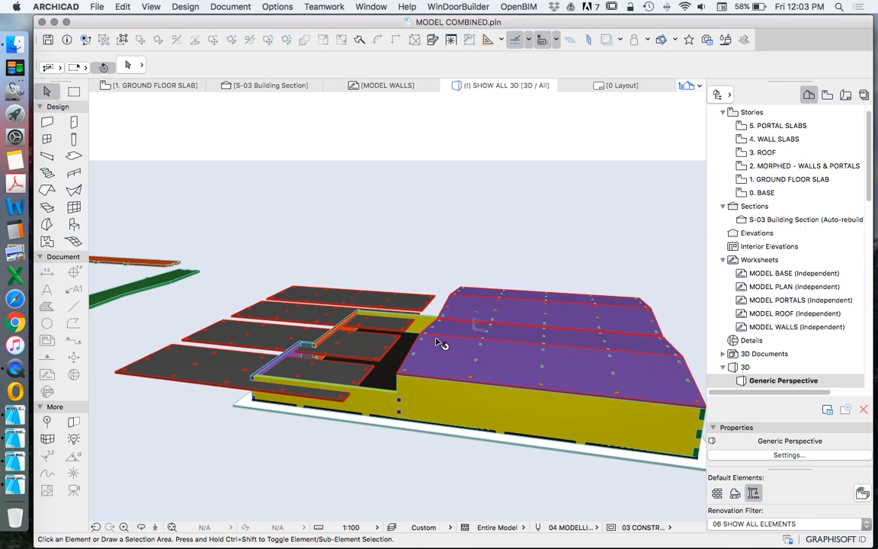
Step: Open the MODEL BASE worksheet
double_click(764, 275)
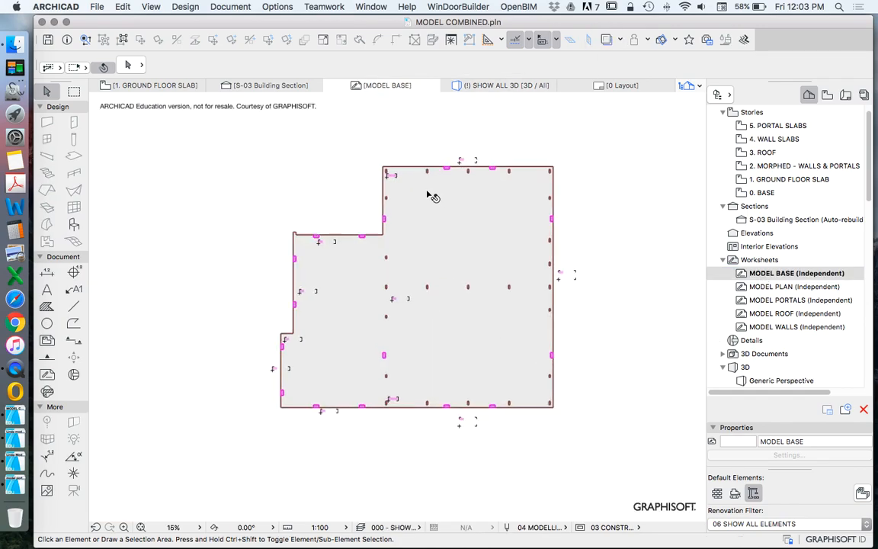
scroll(435, 196, up, 5)
scroll(396, 255, down, 3)
Step: Set the contour pen of the large base fill to the red pen 20 (0 mm, Symbols General)
click(417, 233)
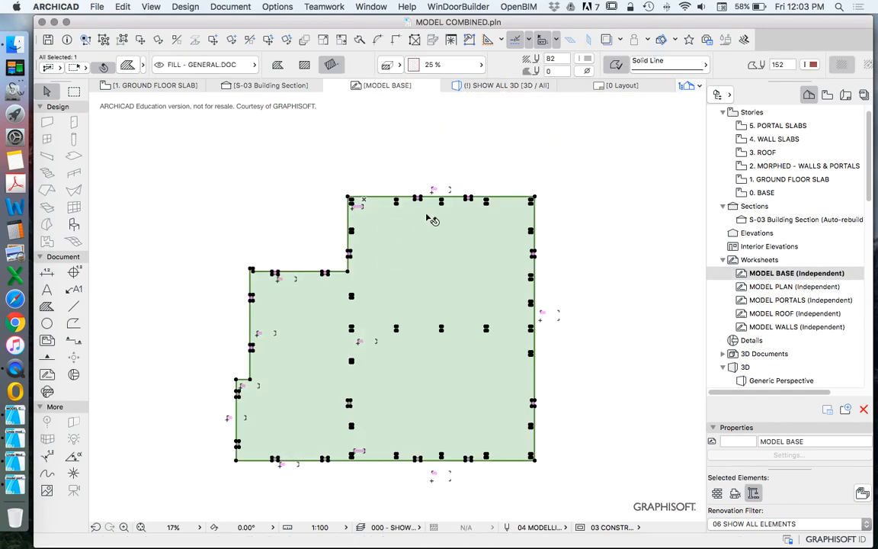
scroll(440, 195, up, 3)
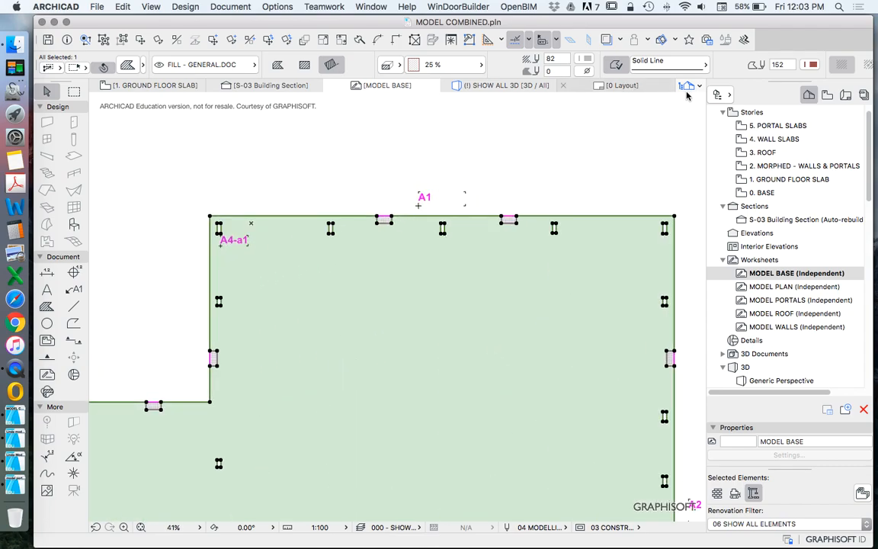
click(644, 147)
click(480, 284)
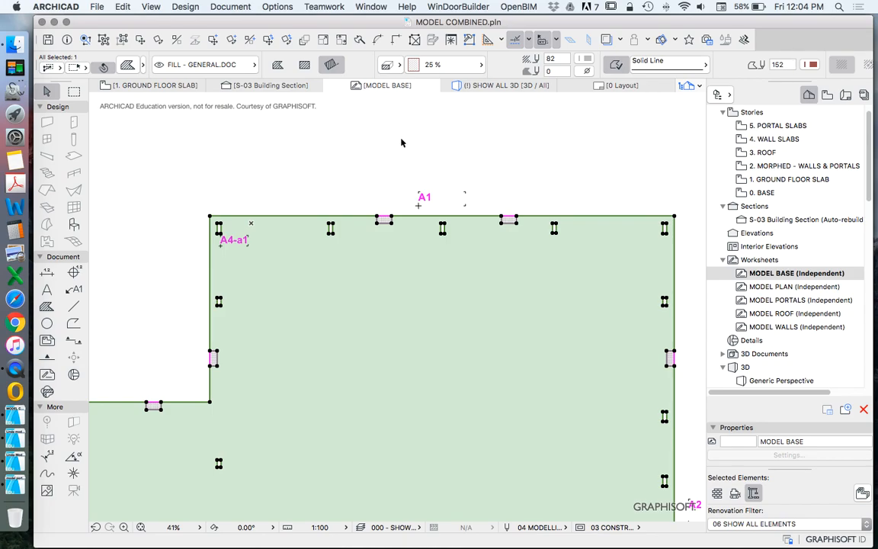
click(813, 65)
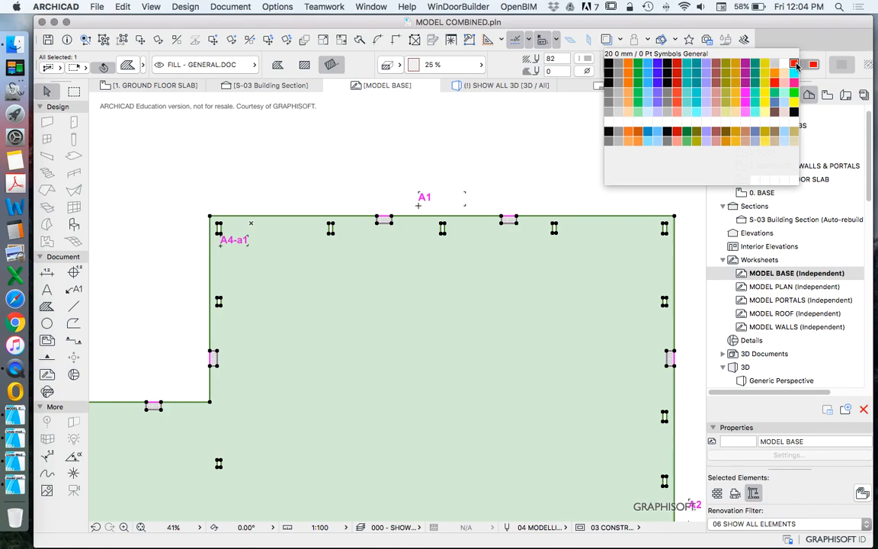
click(795, 65)
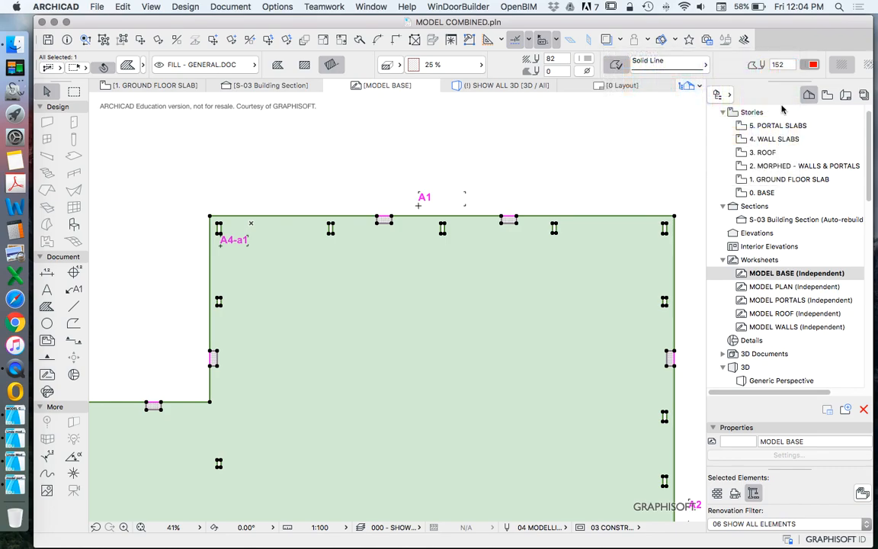
click(571, 174)
scroll(637, 225, up, 5)
scroll(455, 243, down, 5)
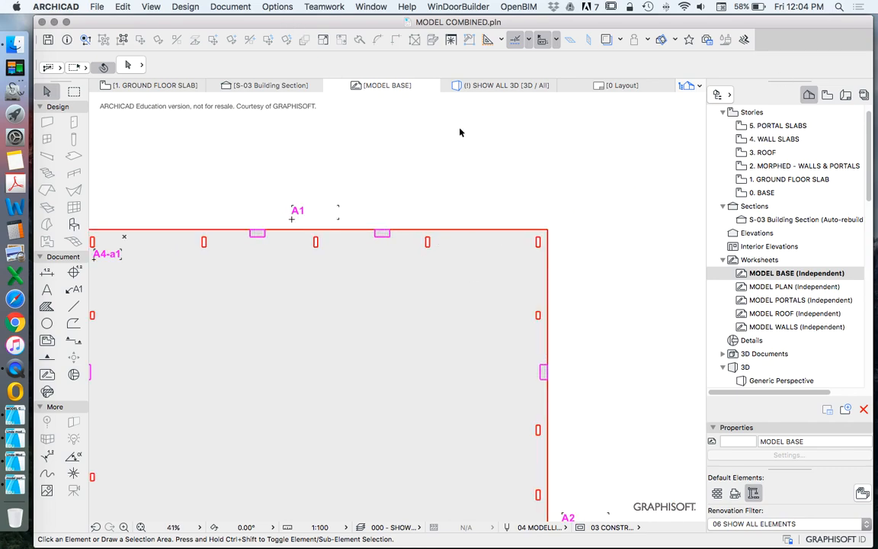
scroll(480, 161, down, 4)
scroll(450, 155, up, 3)
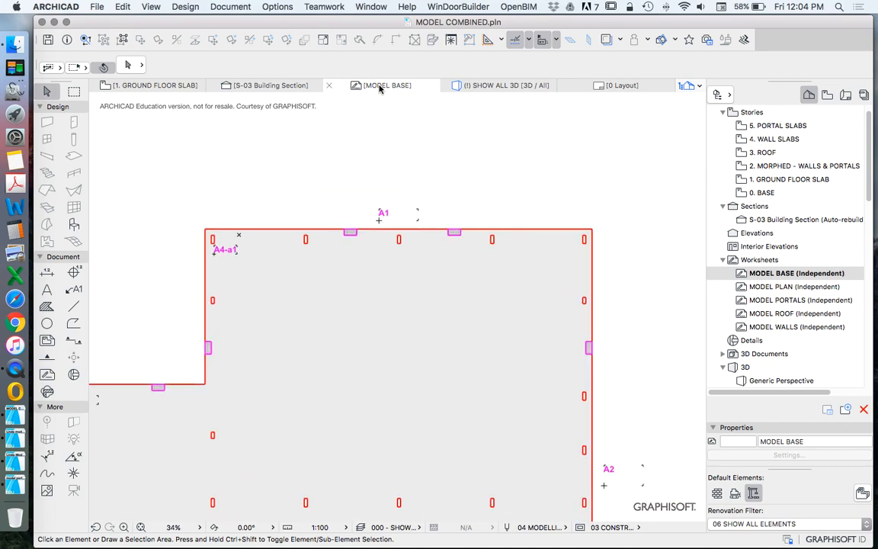
Step: In the model view pen settings, give pen 1 a weight of 0.01 mm and the description LASER - ETCH
click(273, 7)
mouse_move(280, 21)
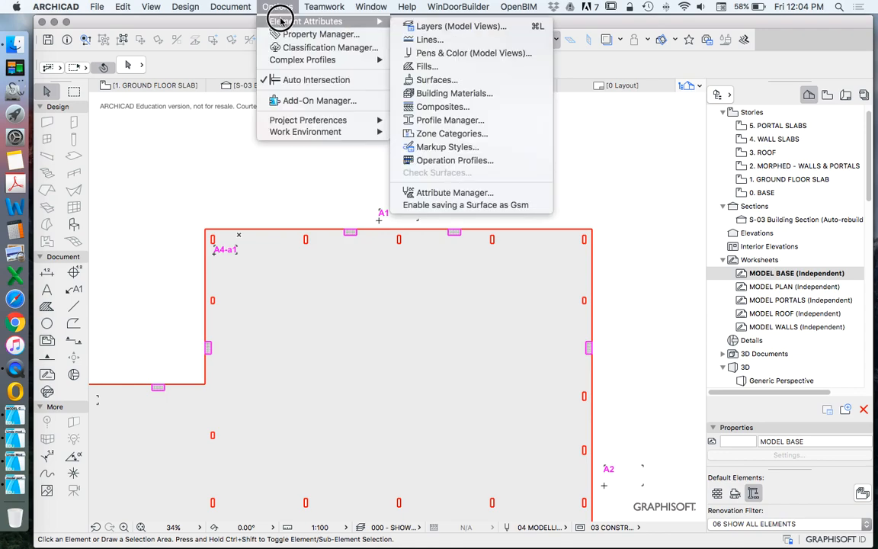
click(461, 55)
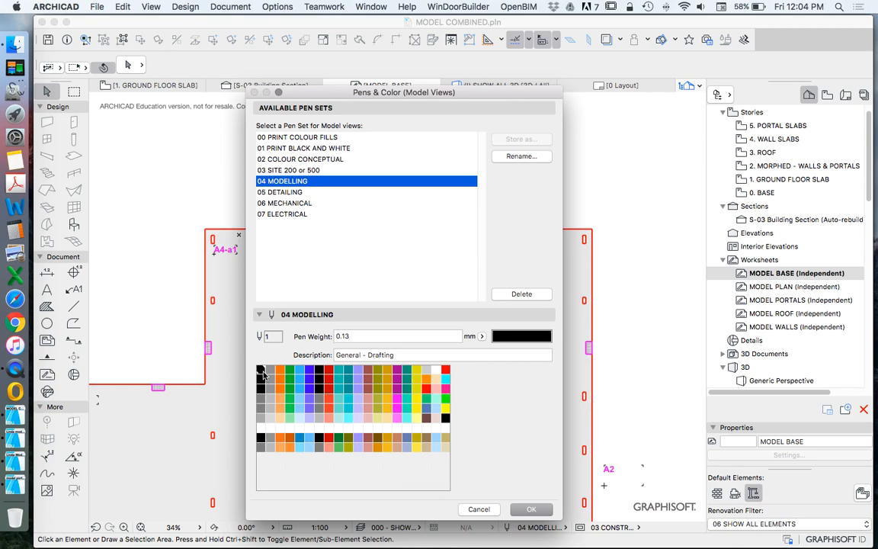
click(365, 336)
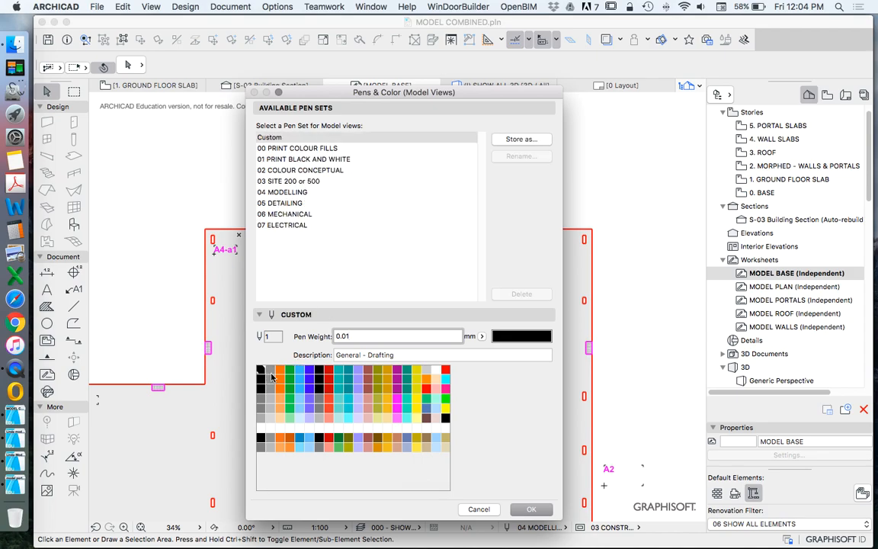
click(396, 353)
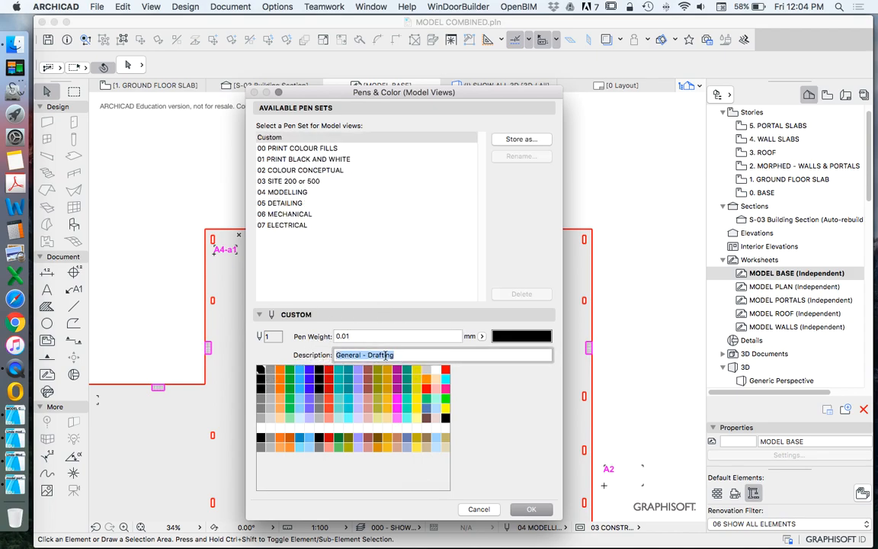
text(M)
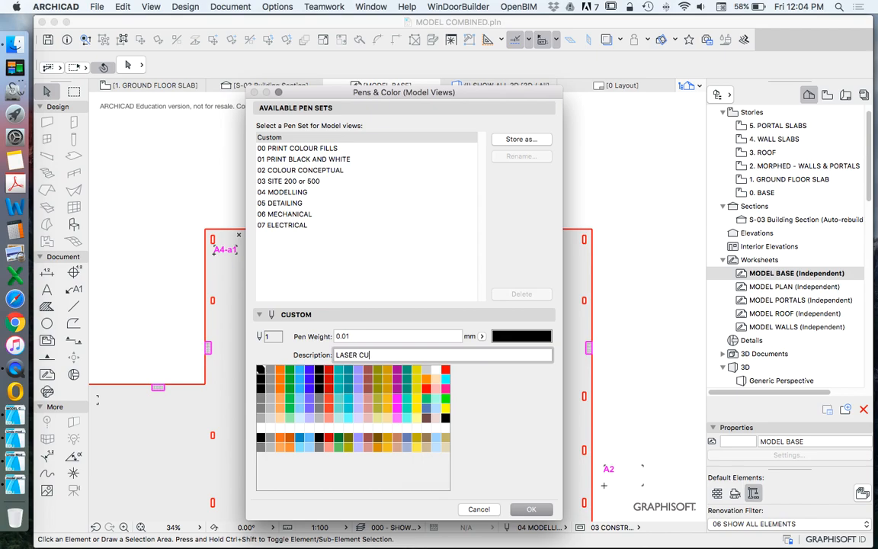
key(BackSpace)
key(BackSpace)
key(BackSpace)
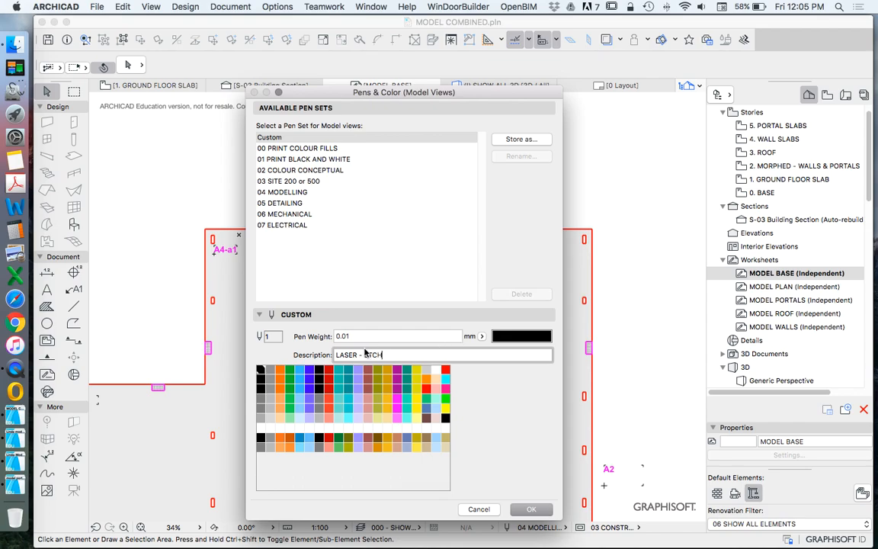
Step: Change pen 2 of the custom model view pen set to red with a weight of 0.01 mm
click(270, 371)
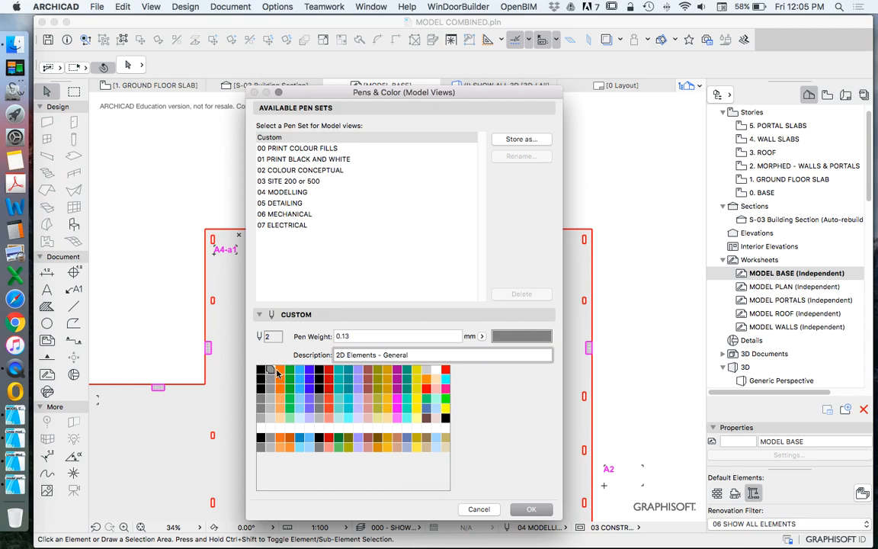
double_click(270, 371)
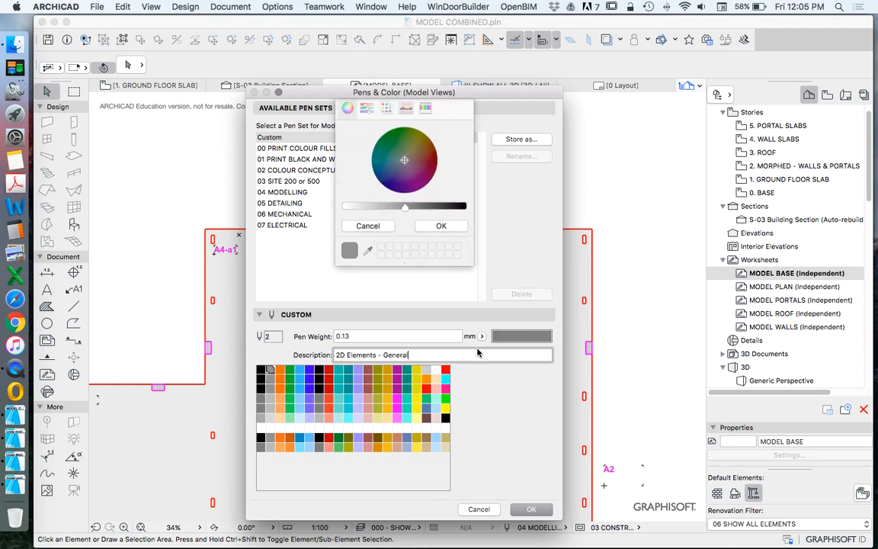
click(367, 107)
click(386, 108)
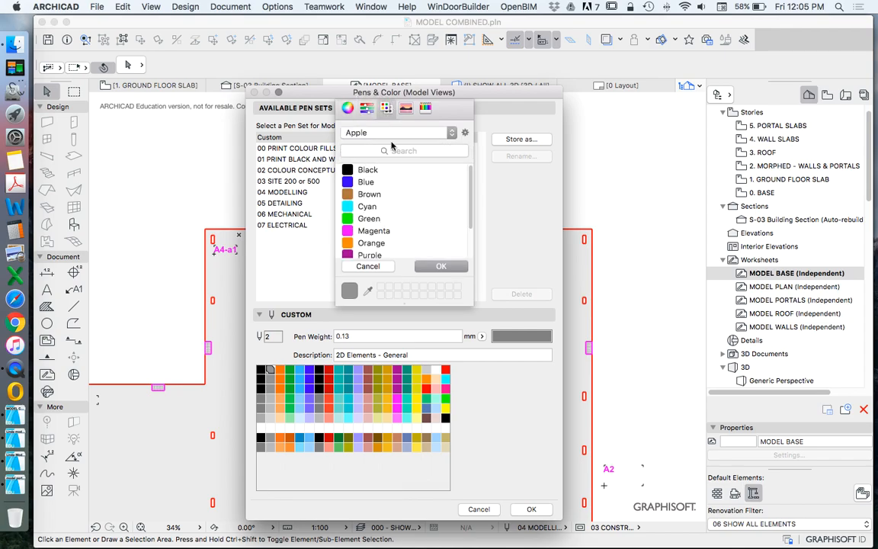
scroll(377, 229, down, 3)
click(364, 227)
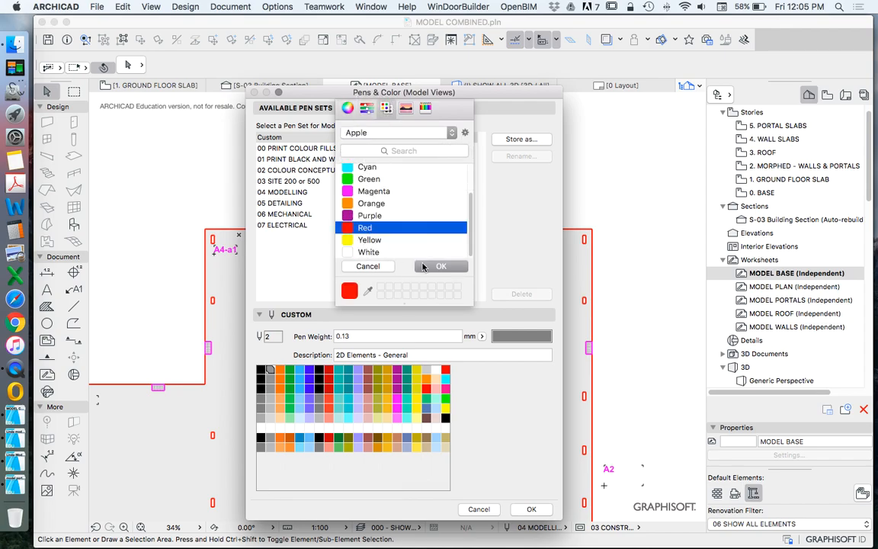
click(440, 266)
click(363, 336)
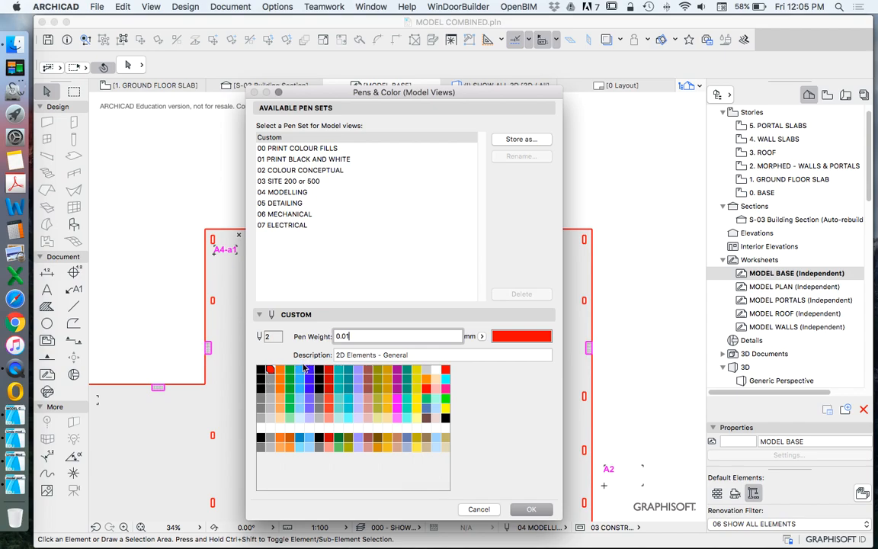
Step: Give pen 2 the description LASER - CUT, reusing the description text of pen 1
click(260, 371)
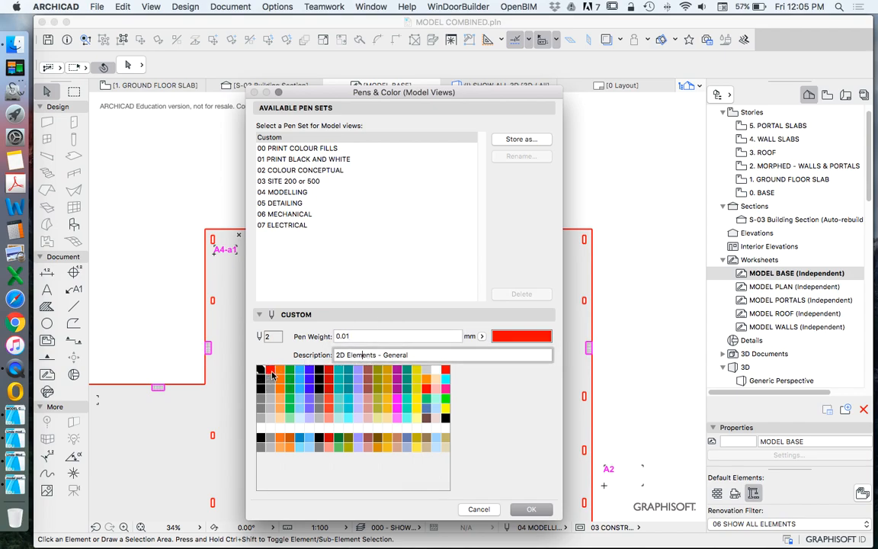
drag(395, 355, 323, 355)
click(261, 369)
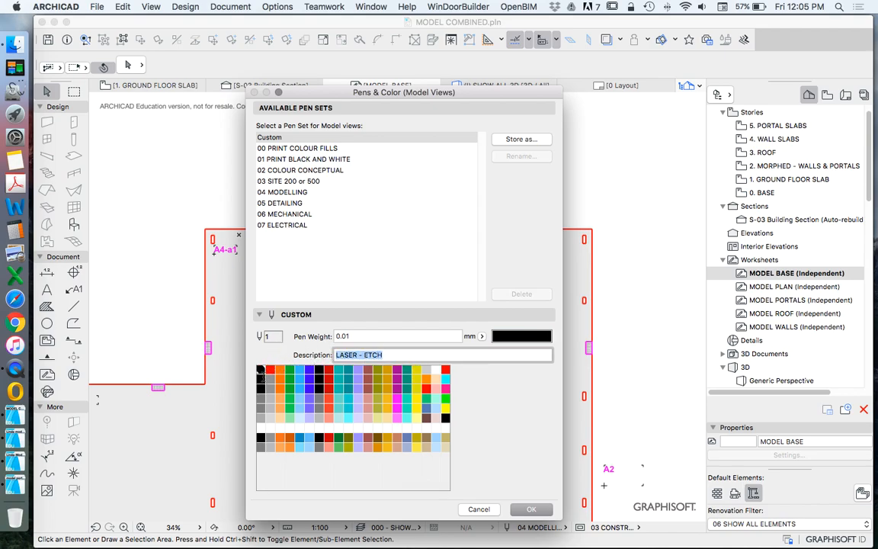
click(270, 369)
double_click(387, 355)
drag(387, 355, 327, 355)
text(LASER - ETCH)
double_click(375, 355)
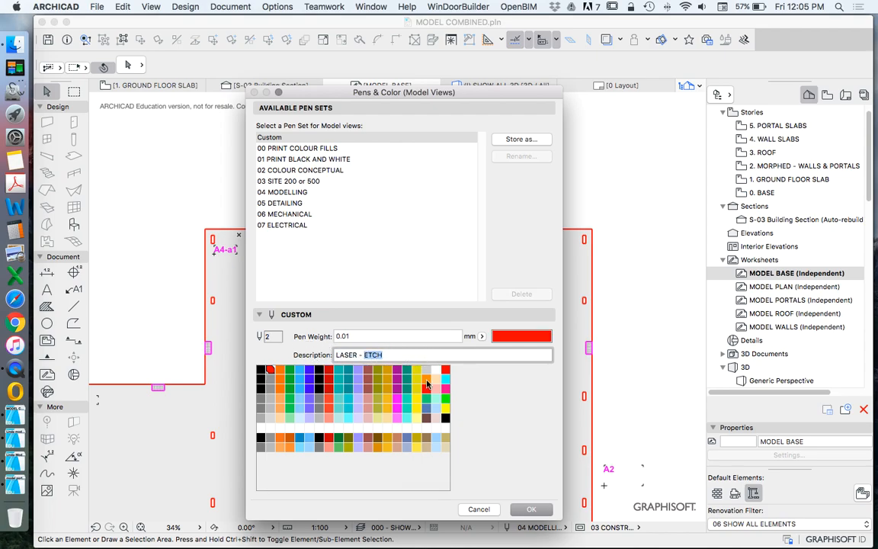
text(CU)
Step: Store the custom pens as a new pen set named LASER CUT PENS and apply it to the worksheet
click(520, 139)
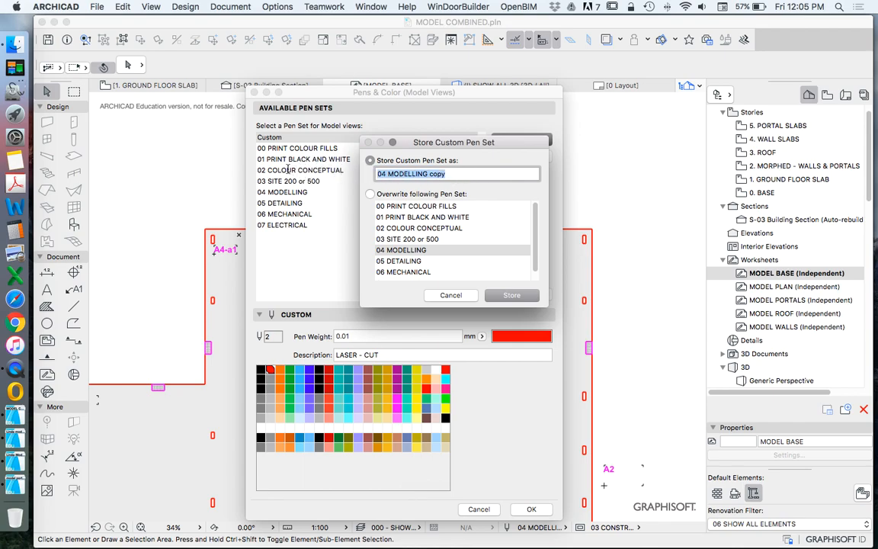
text(LASER CUT PENS)
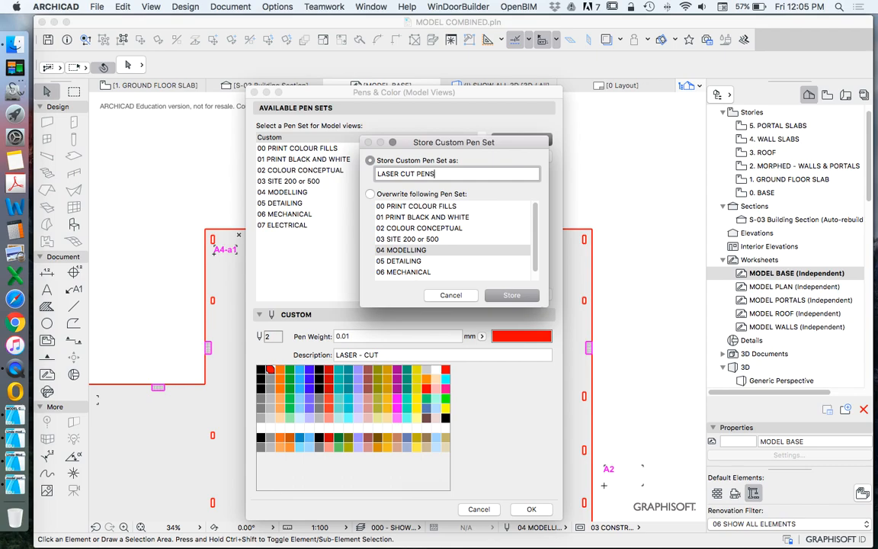
key(Return)
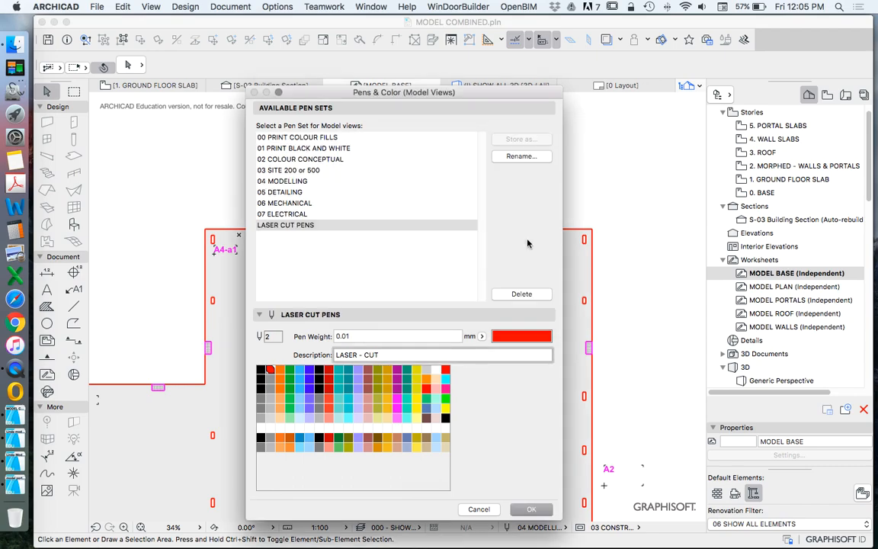
click(531, 510)
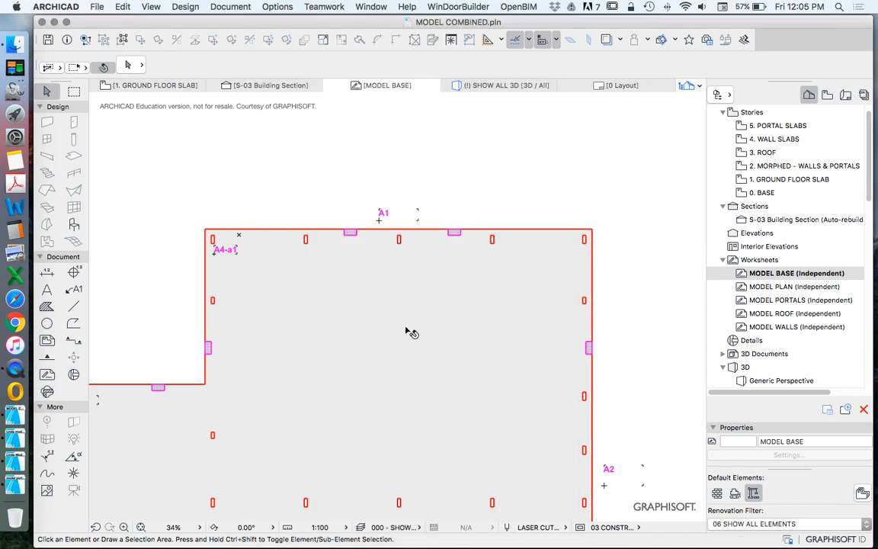
Step: Set the contour pen of the large base fill to the red laser-cut pen 2
scroll(394, 261, down, 6)
scroll(384, 275, up, 2)
scroll(351, 243, up, 6)
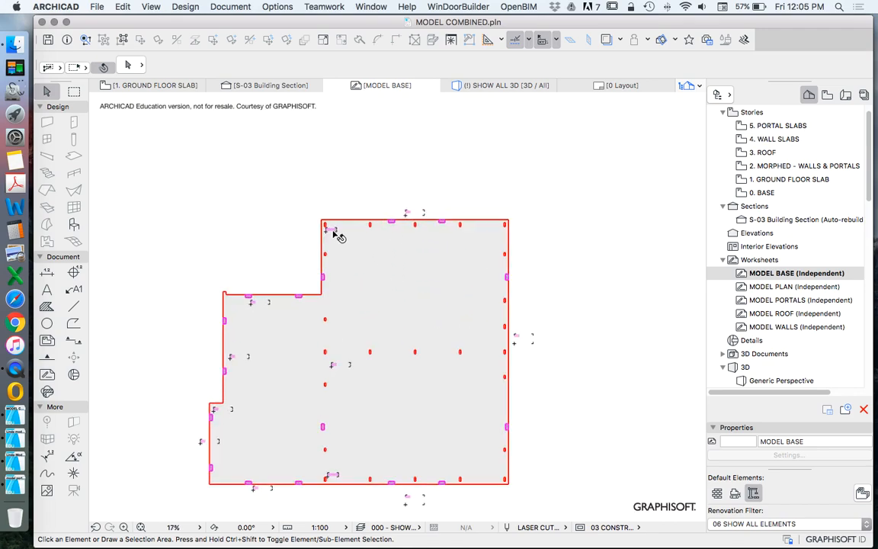
scroll(364, 289, down, 4)
scroll(392, 208, up, 3)
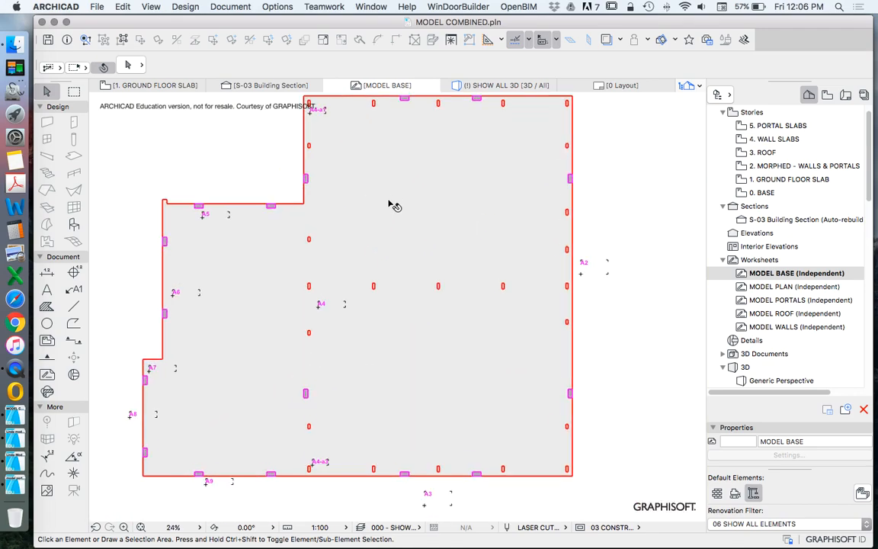
click(395, 184)
click(810, 63)
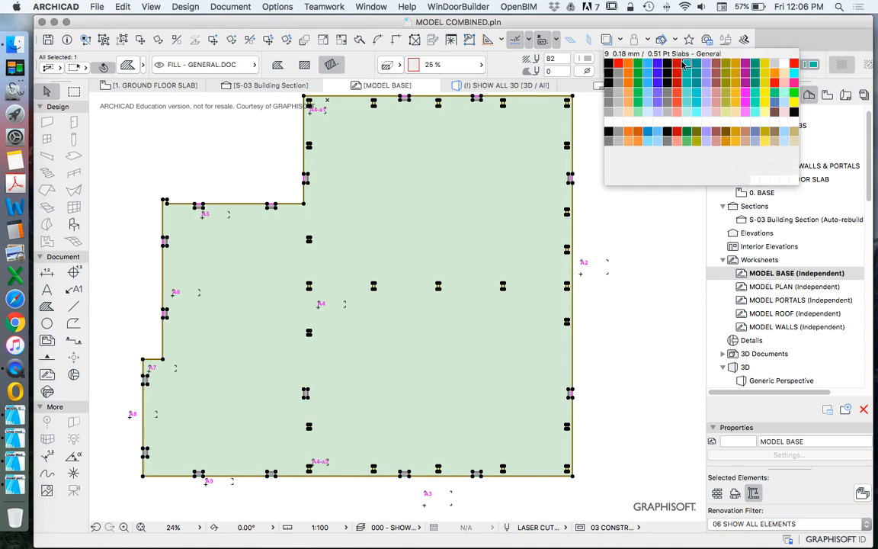
click(624, 67)
click(621, 183)
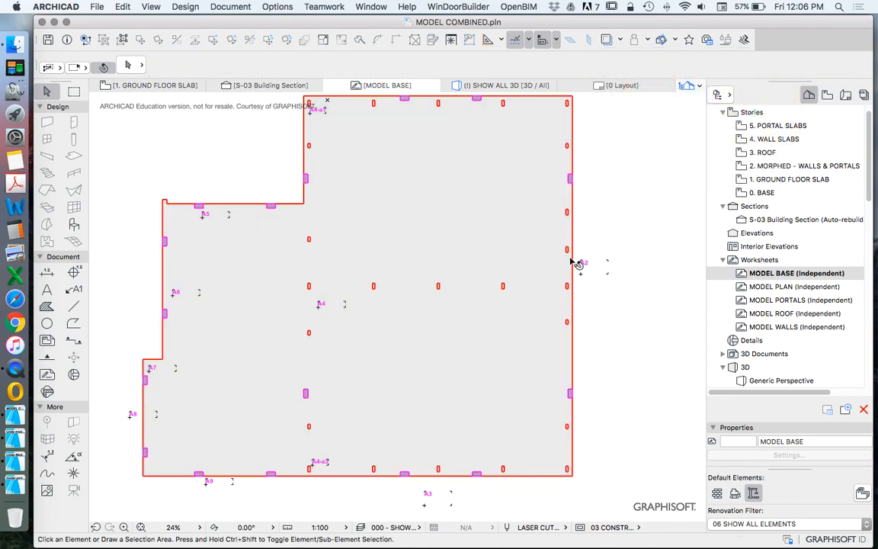
Step: Hide the layer of the small magenta tab fills along the base edges
scroll(282, 210, up, 4)
scroll(282, 211, up, 3)
click(259, 214)
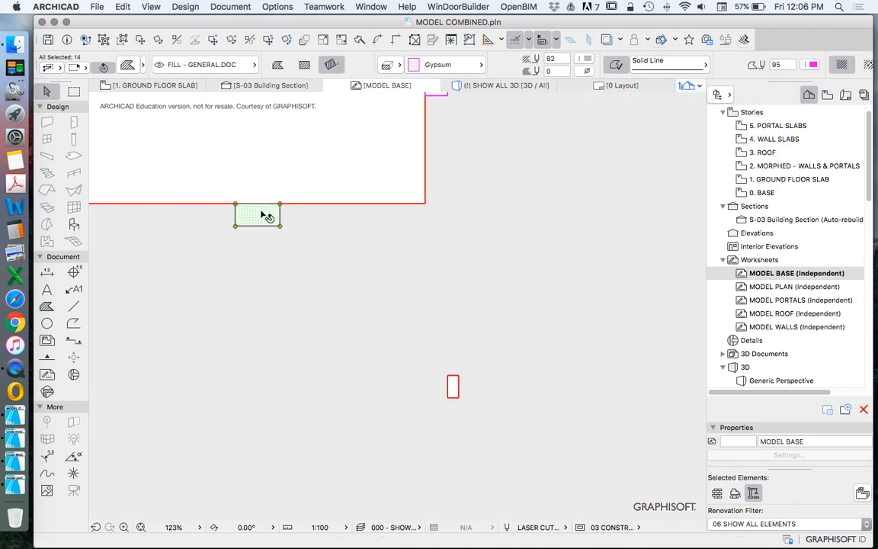
right_click(268, 151)
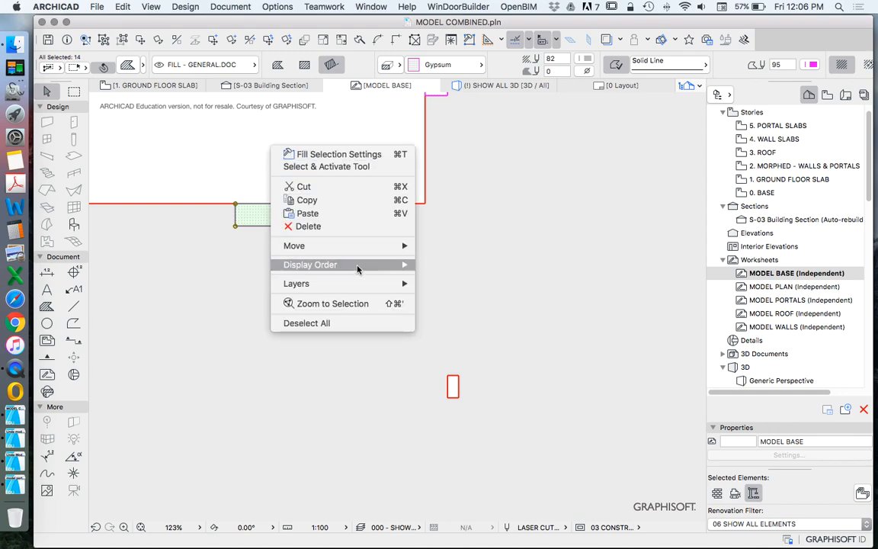
click(468, 296)
scroll(409, 344, down, 2)
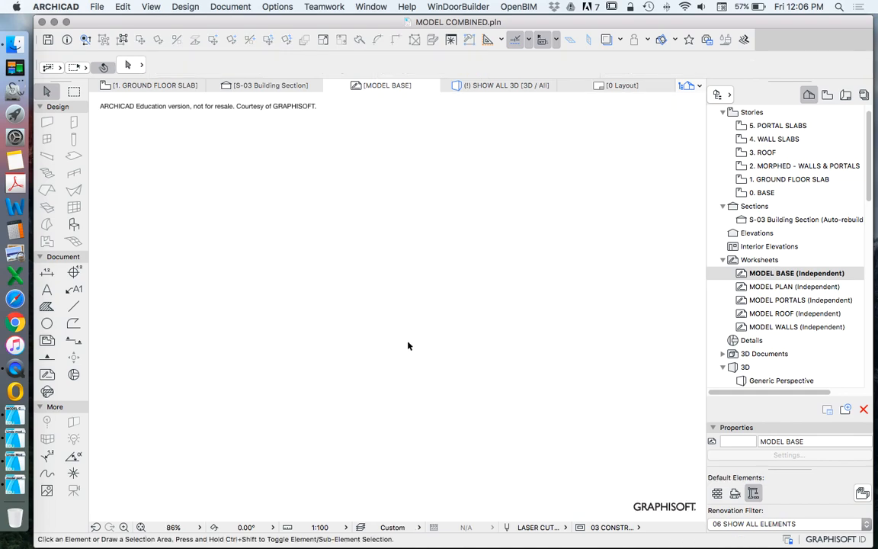
Step: Undo the last fill change and make all layers visible again in the layer settings
key(super+z)
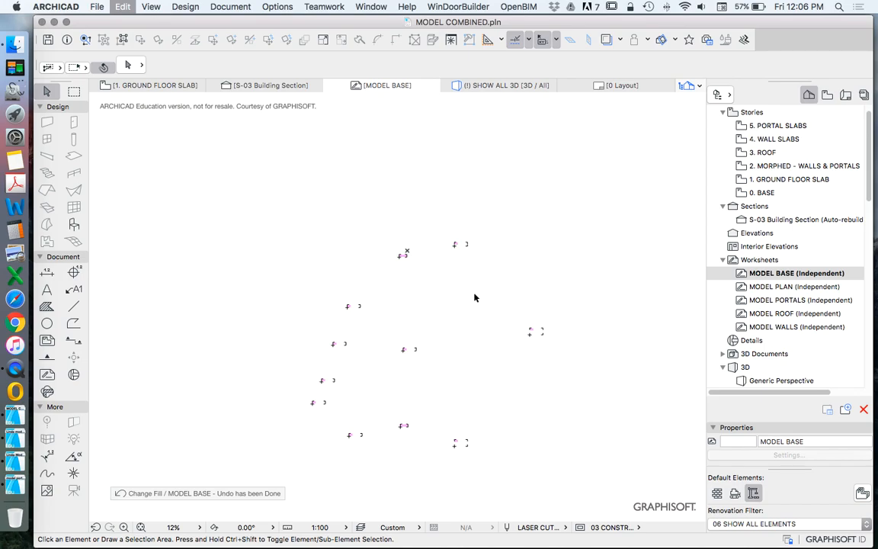
key(super+l)
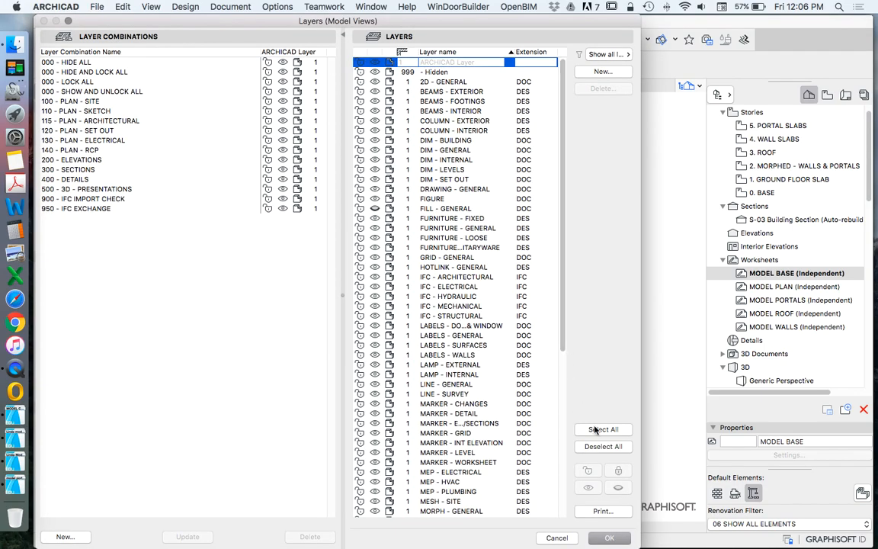
click(602, 429)
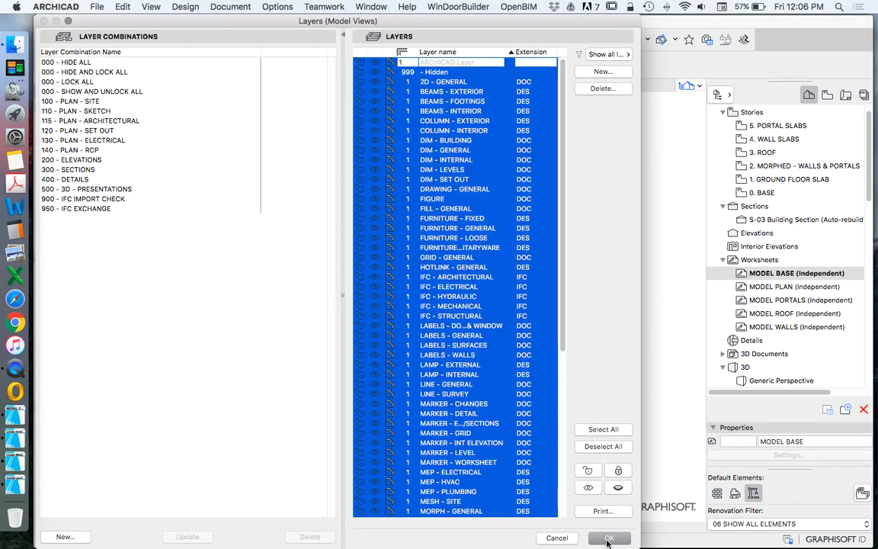
click(608, 537)
Step: Look through the layers available for the large base fill, leaving its layer as it is
click(440, 382)
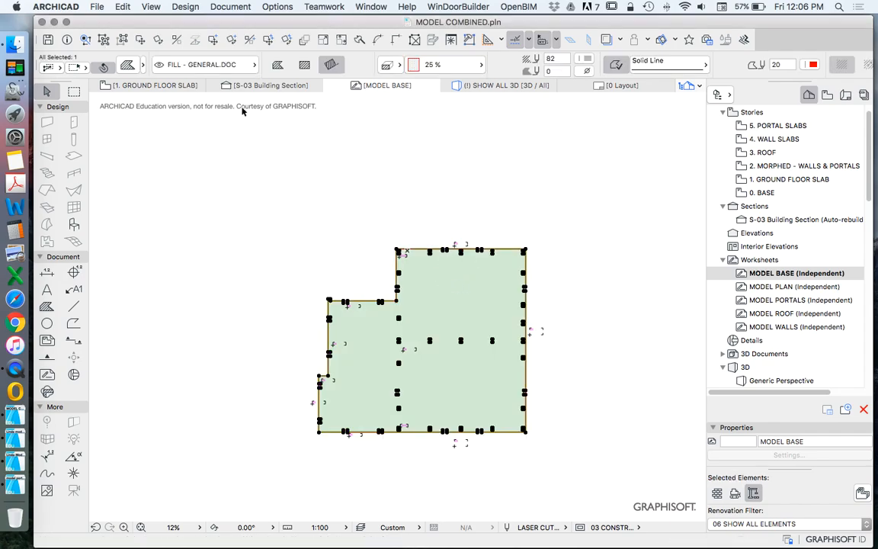
click(225, 67)
scroll(383, 194, down, 10)
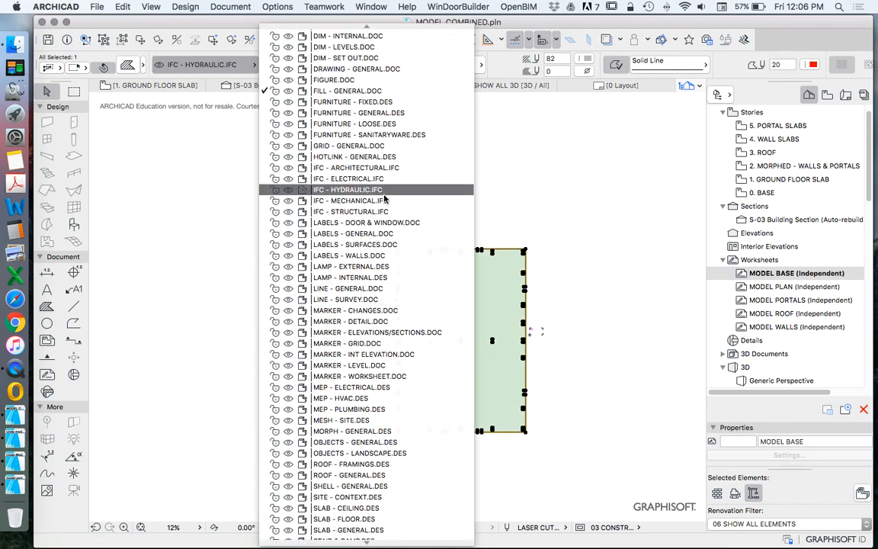
scroll(383, 240, up, 10)
scroll(389, 229, down, 5)
click(207, 382)
click(207, 382)
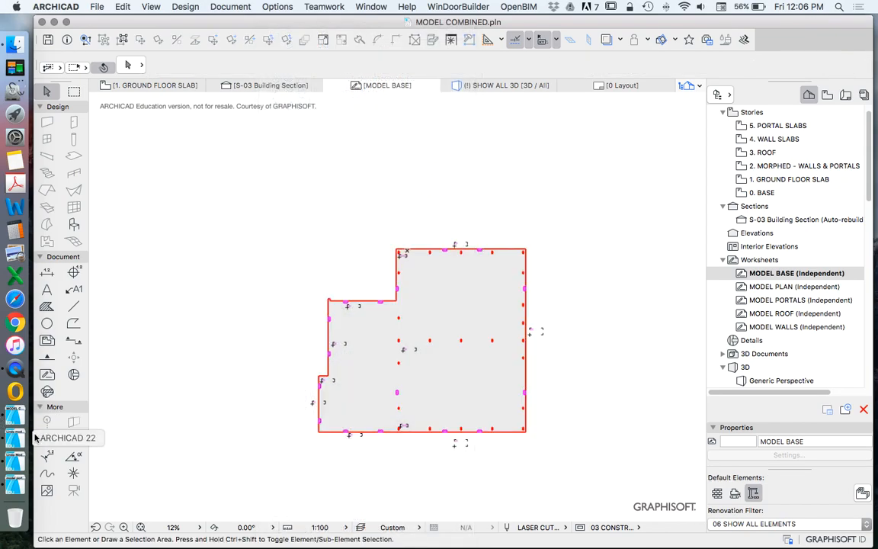
Step: Switch to the separate portal model project and make all of its layers visible
click(11, 441)
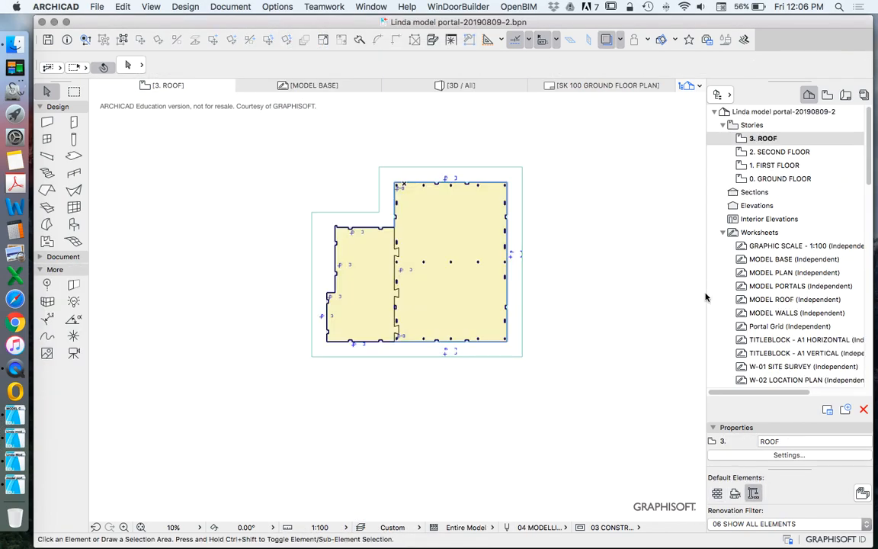
scroll(534, 304, down, 5)
scroll(583, 304, up, 4)
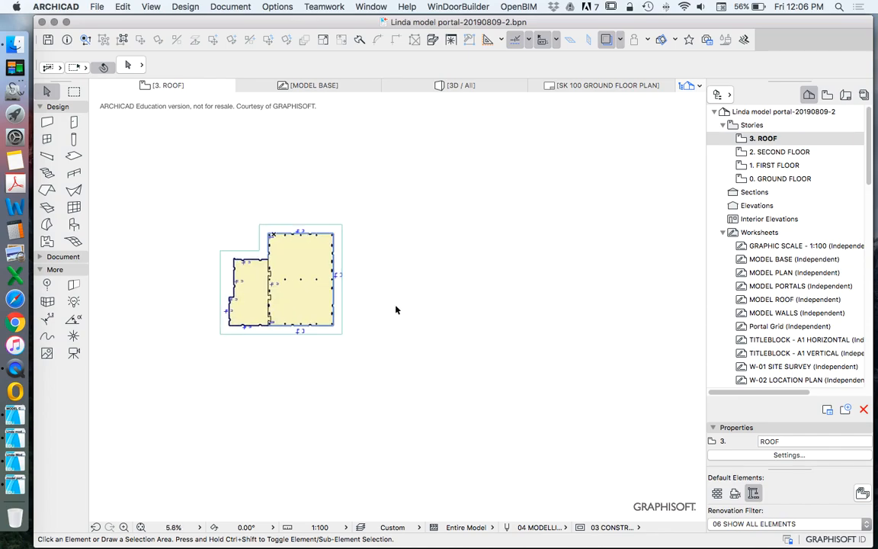
key(super+l)
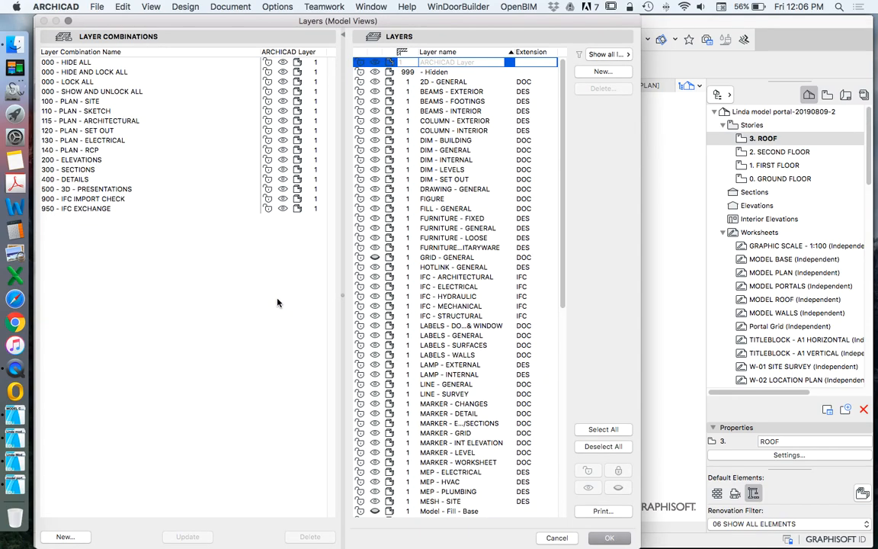
click(590, 431)
click(374, 258)
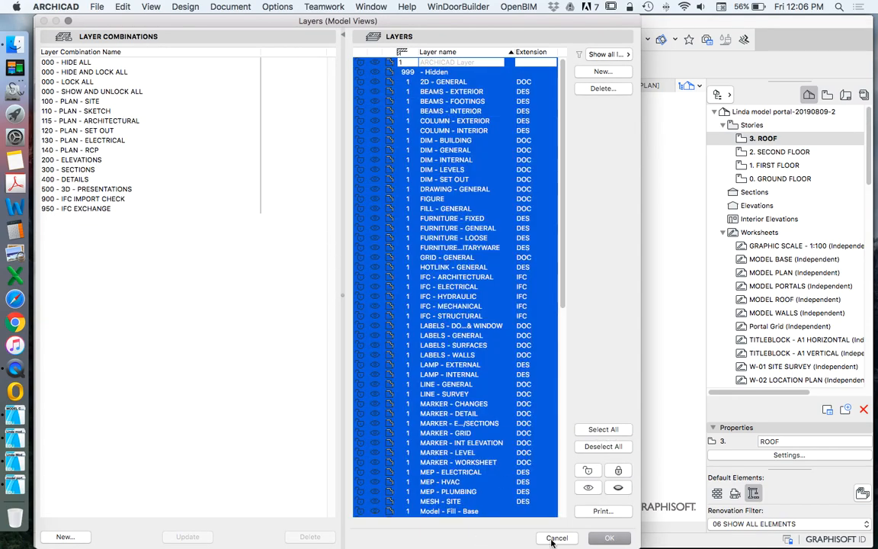
click(602, 538)
Step: In the portal project's MODEL BASE worksheet, copy the layer-name texts from Model - Fill - Base through Model - Morph - Walls
scroll(468, 348, up, 6)
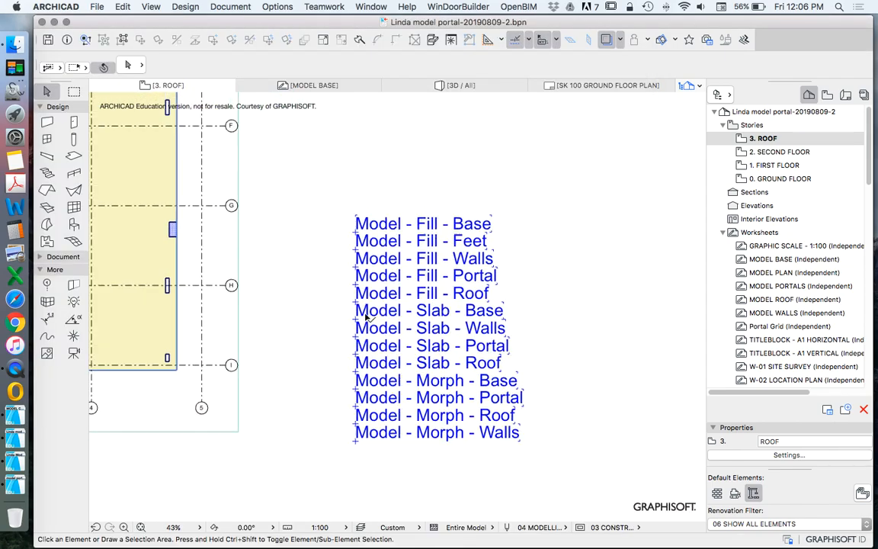
scroll(455, 387, down, 3)
click(360, 273)
scroll(739, 280, down, 1)
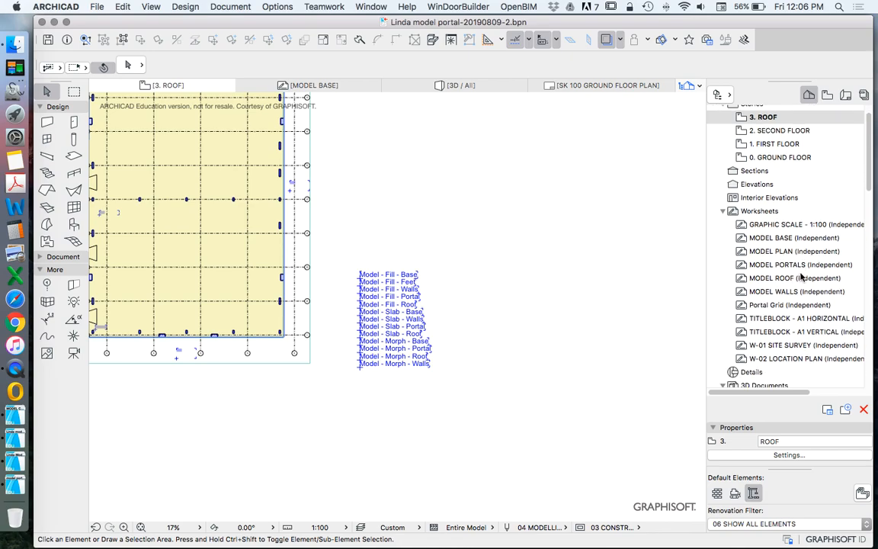
double_click(767, 238)
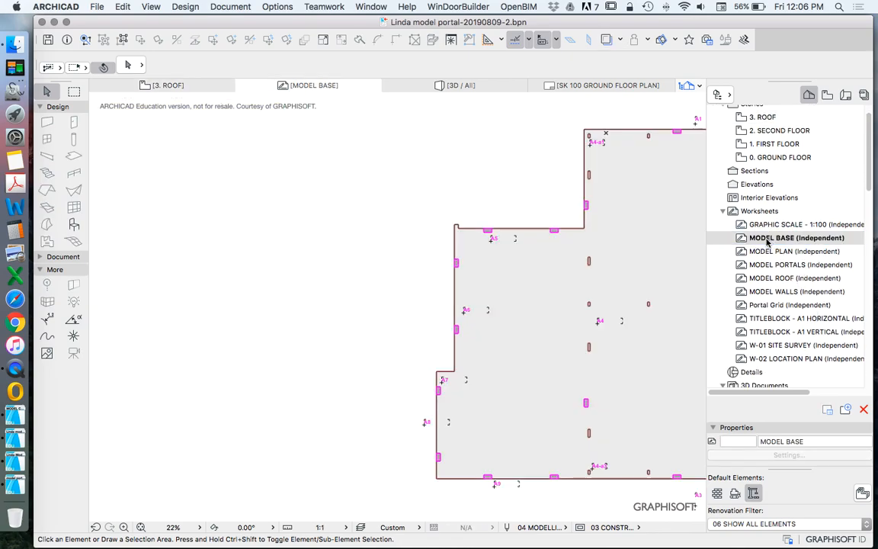
scroll(396, 298, down, 4)
scroll(519, 345, up, 5)
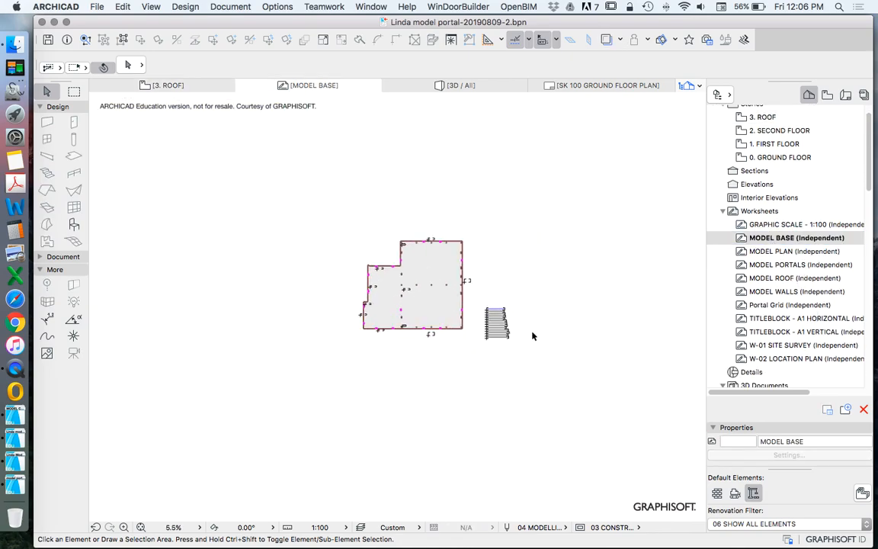
click(496, 366)
click(349, 212)
key(super+c)
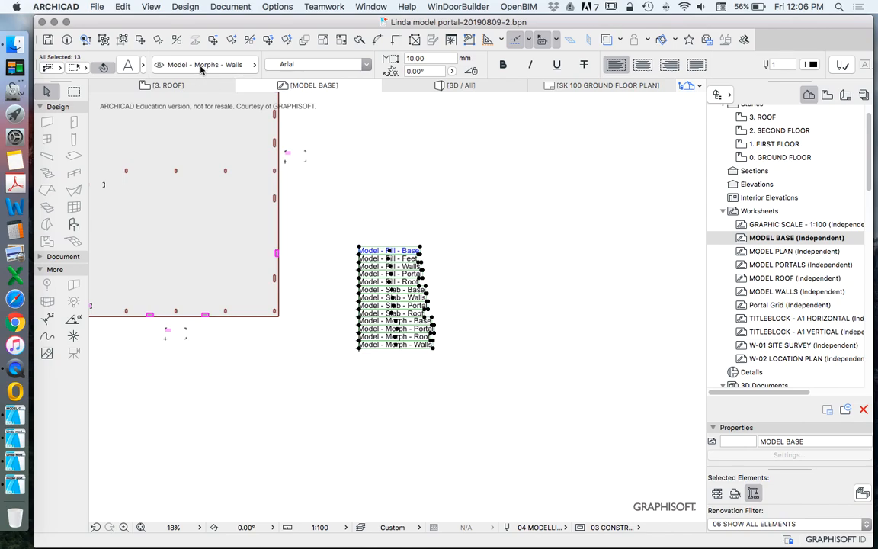
Step: Switch to the combined model file and paste the copied layer-name texts beside the base drawing in the MODEL BASE worksheet
click(15, 415)
scroll(431, 322, down, 4)
scroll(558, 364, up, 4)
key(super+v)
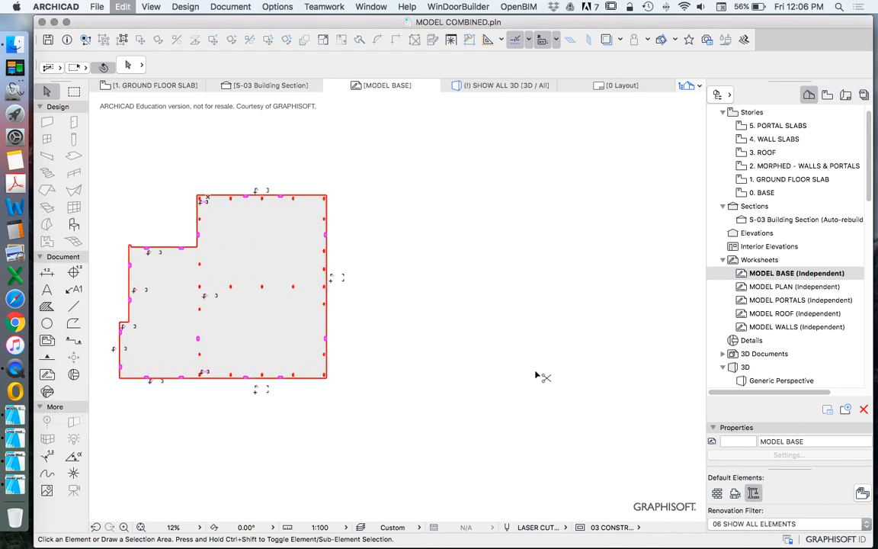
scroll(401, 385, up, 2)
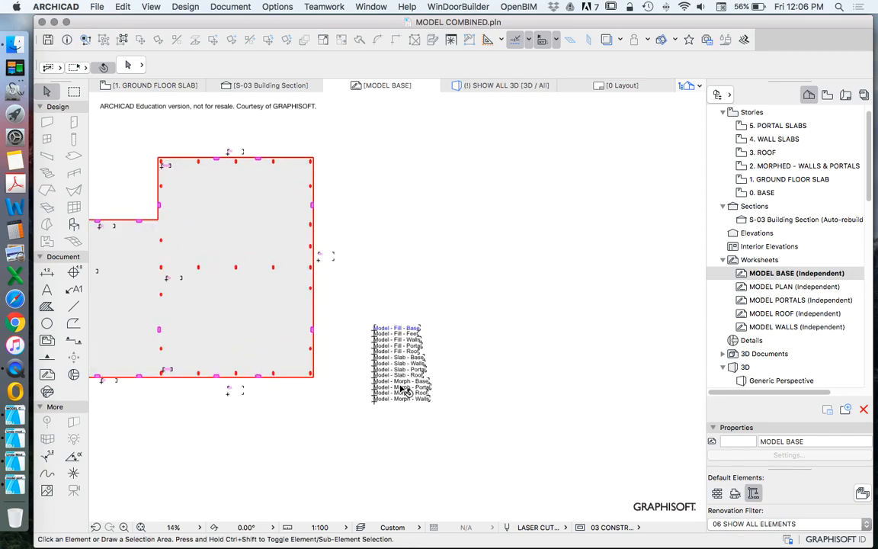
scroll(443, 329, up, 3)
scroll(457, 320, down, 3)
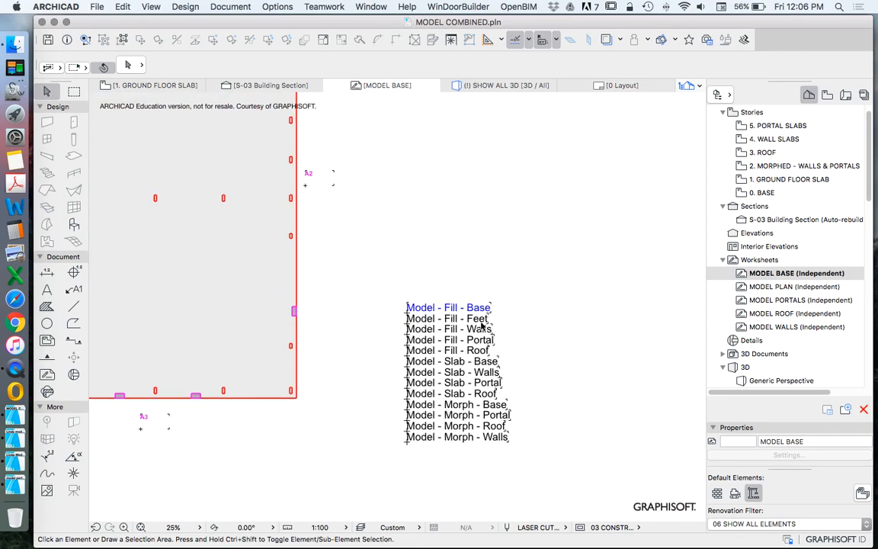
scroll(541, 318, down, 2)
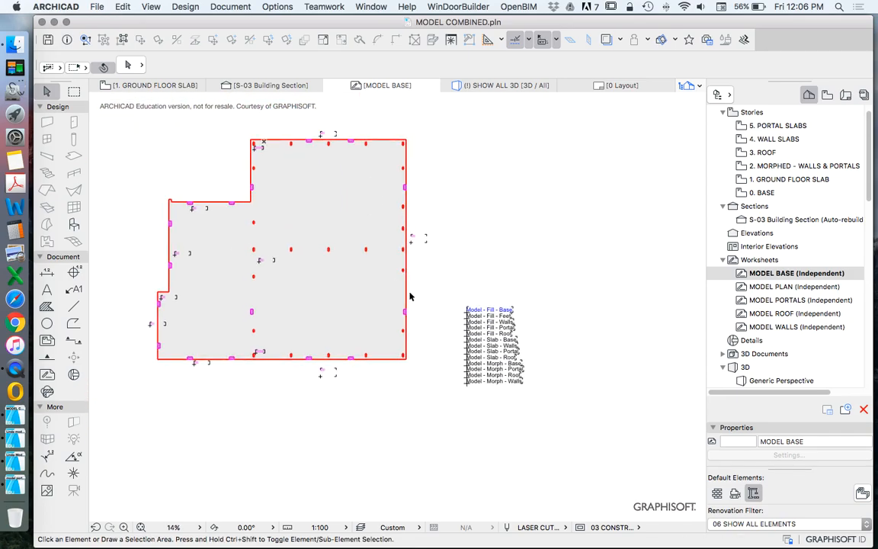
Step: Check which layer the large base fill in the combined file is on, then compare it with the pasted layer names
click(355, 305)
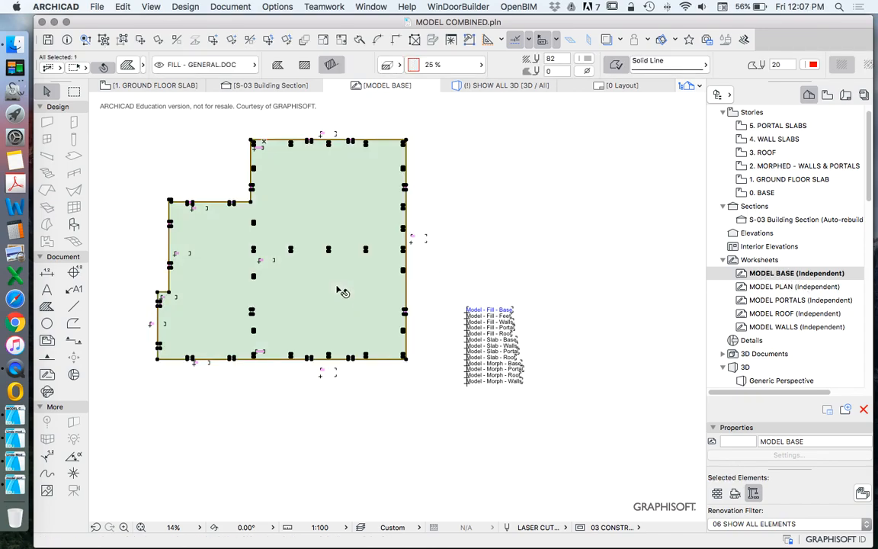
key(Escape)
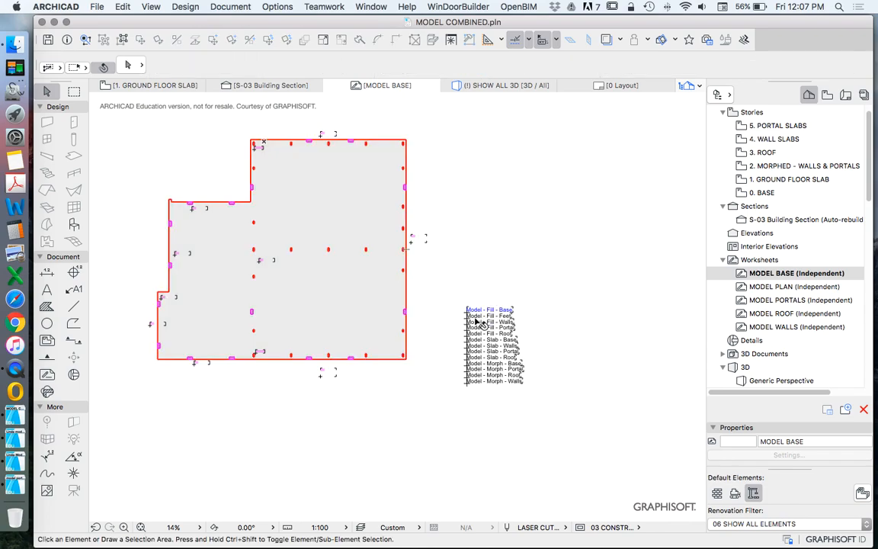
scroll(411, 299, up, 5)
scroll(467, 313, down, 3)
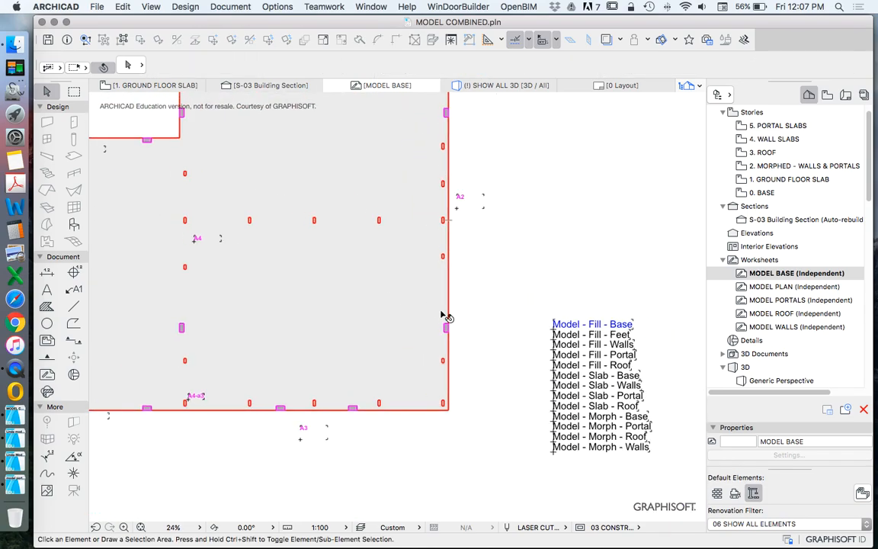
Step: Switch to the portal model project and copy the complete base drawing with its fills and labels, excluding the layer-name texts
scroll(509, 327, down, 4)
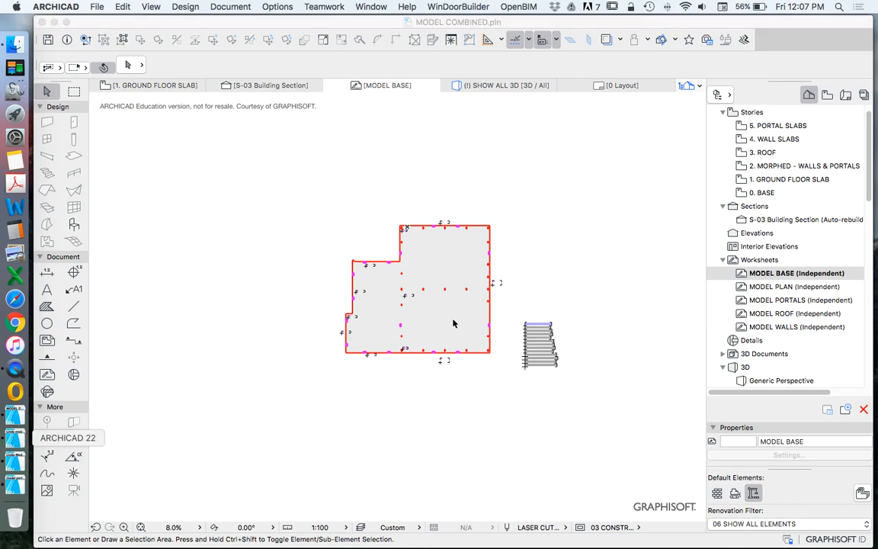
key(Escape)
scroll(586, 372, down, 4)
drag(286, 200, 460, 358)
key(super+c)
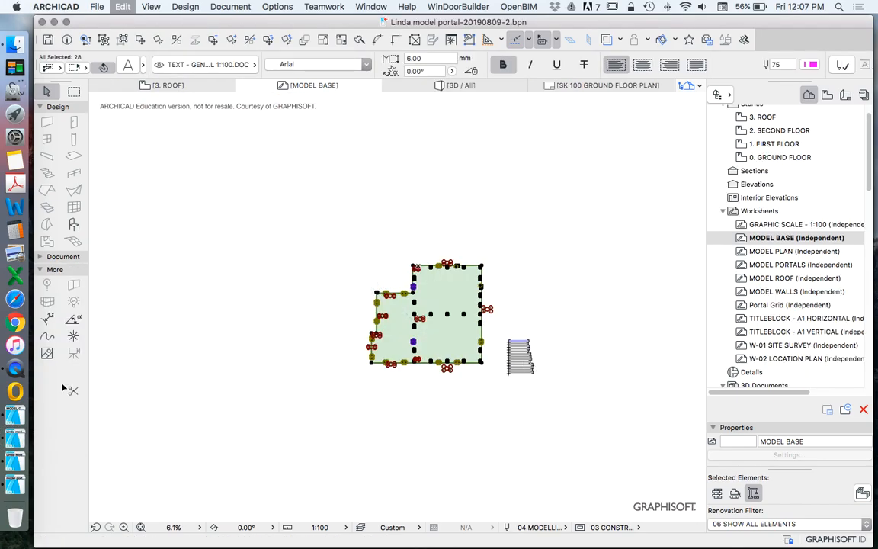
Step: In the combined file, delete the old base drawing and paste the copied base drawing in its place
click(15, 369)
drag(319, 200, 505, 392)
key(Delete)
key(super+v)
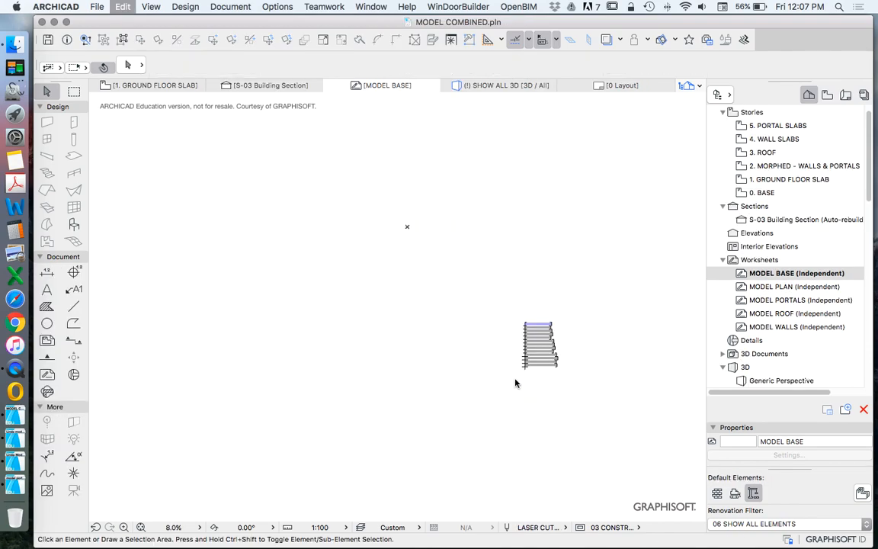
click(528, 268)
scroll(426, 309, up, 5)
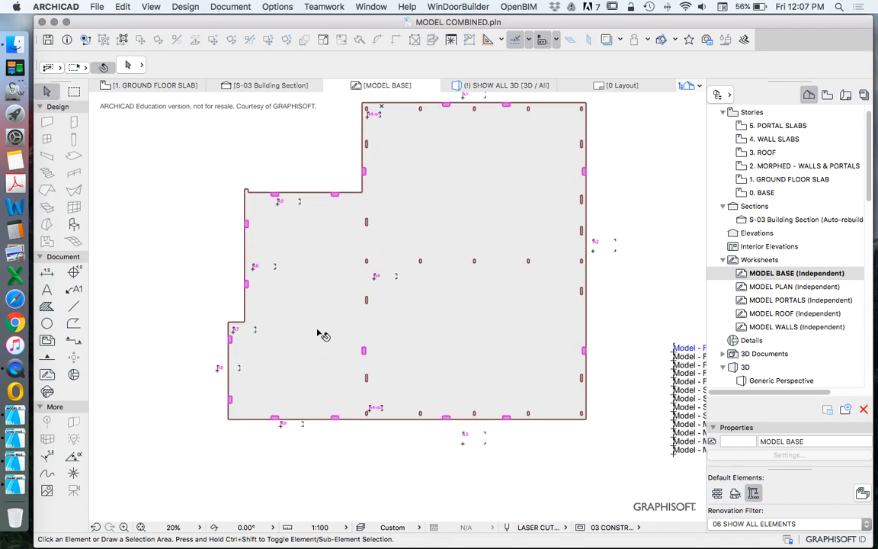
Step: Move the large base fill to the Model - Fill - Base layer
scroll(308, 333, down, 3)
click(429, 252)
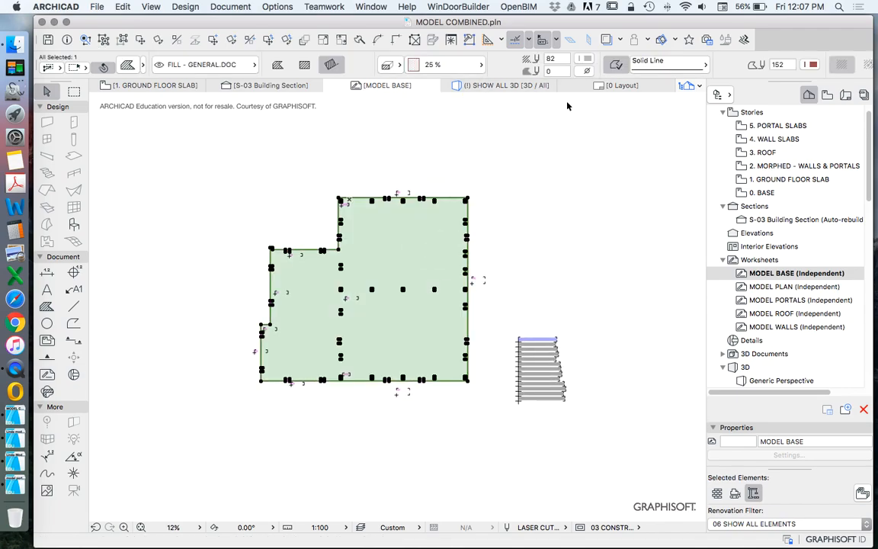
click(234, 64)
scroll(414, 212, down, 10)
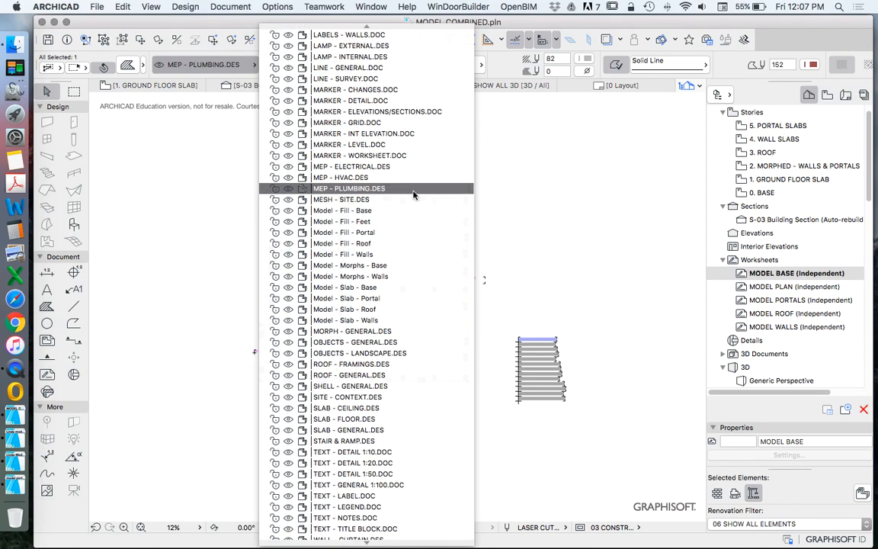
click(381, 215)
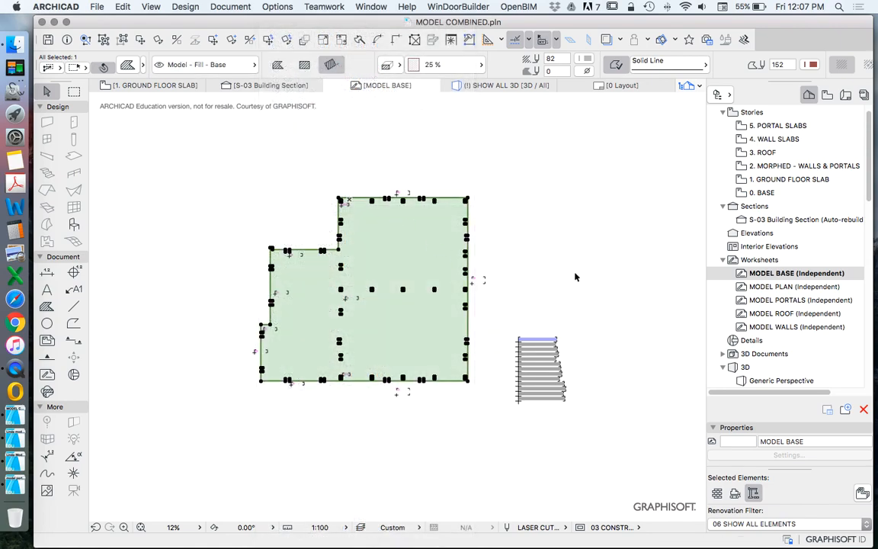
click(572, 275)
Step: Select the small feet fills along the base edges and check their layer assignment without changing it
scroll(400, 199, up, 10)
click(403, 185)
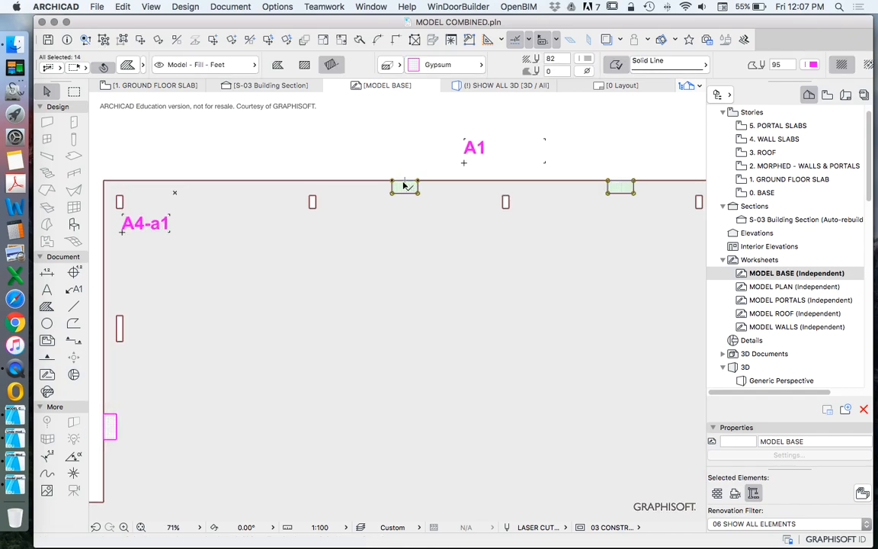
scroll(404, 185, down, 7)
scroll(277, 244, up, 6)
shift+click(277, 243)
click(202, 64)
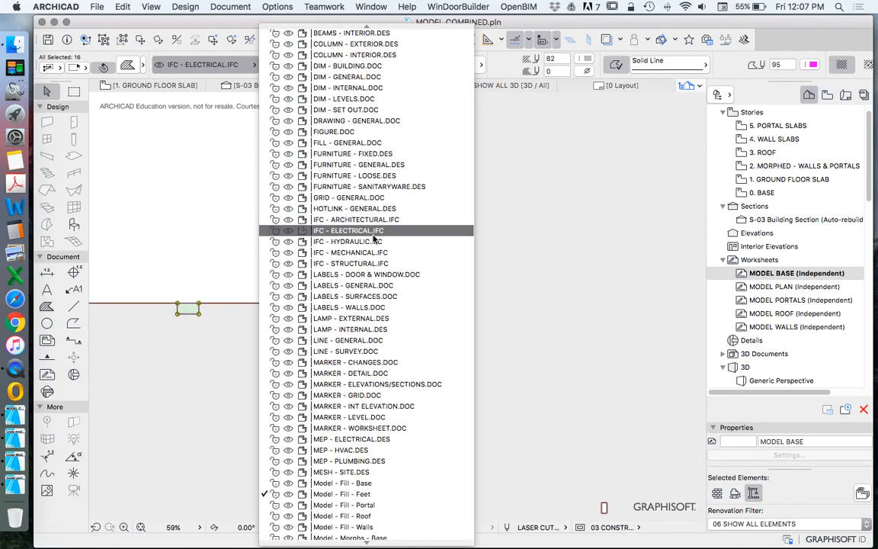
click(357, 289)
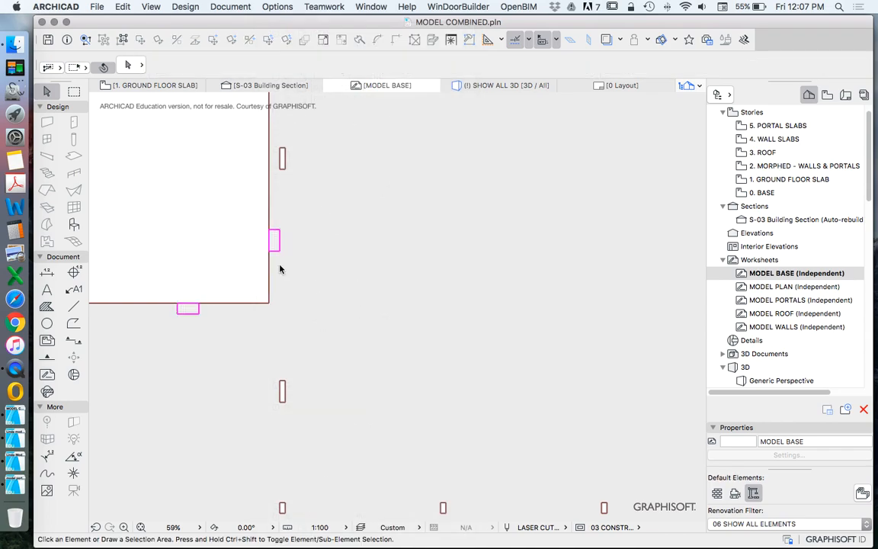
Step: Hide the Model - Fill - Feet layer using the small feet fills at the inner corner of the base
click(273, 238)
right_click(198, 210)
mouse_move(305, 345)
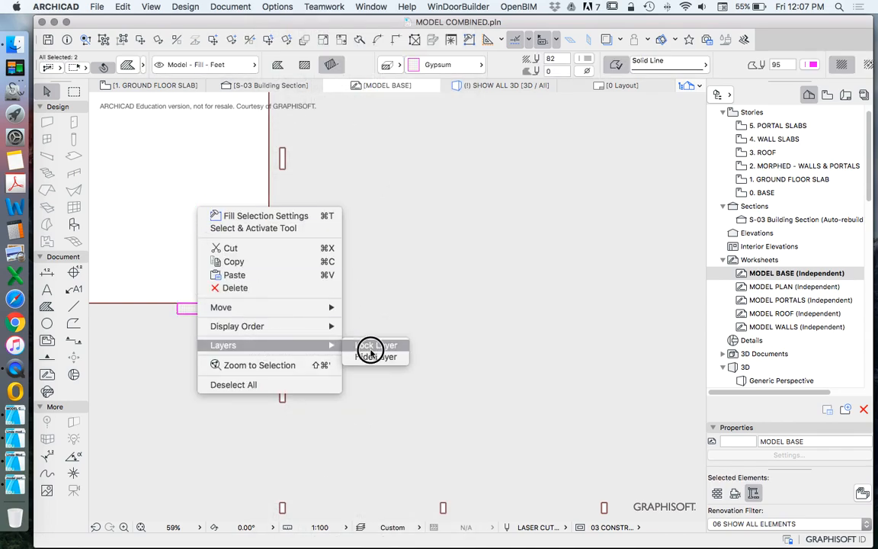
click(374, 356)
scroll(304, 320, down, 10)
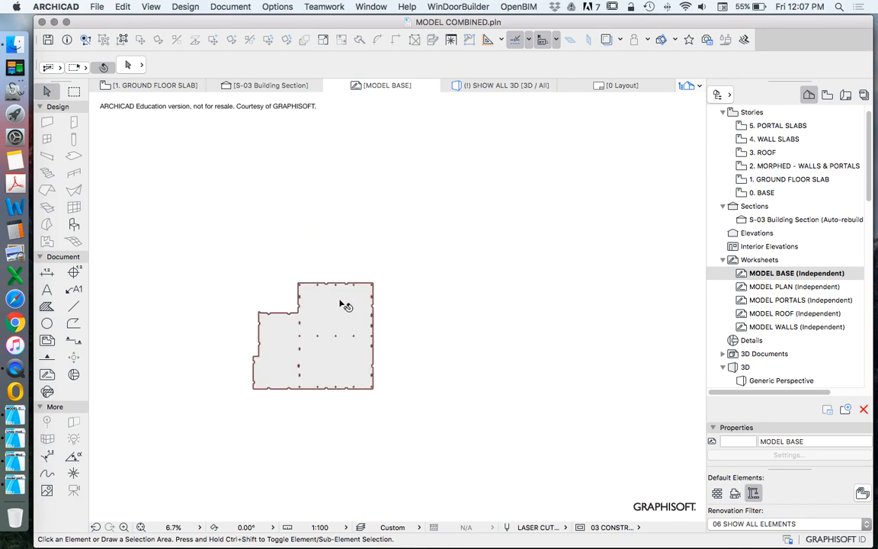
Step: Set the base fill's foreground pen and contour pen to pen 2, LASER - CUT
click(333, 316)
click(587, 61)
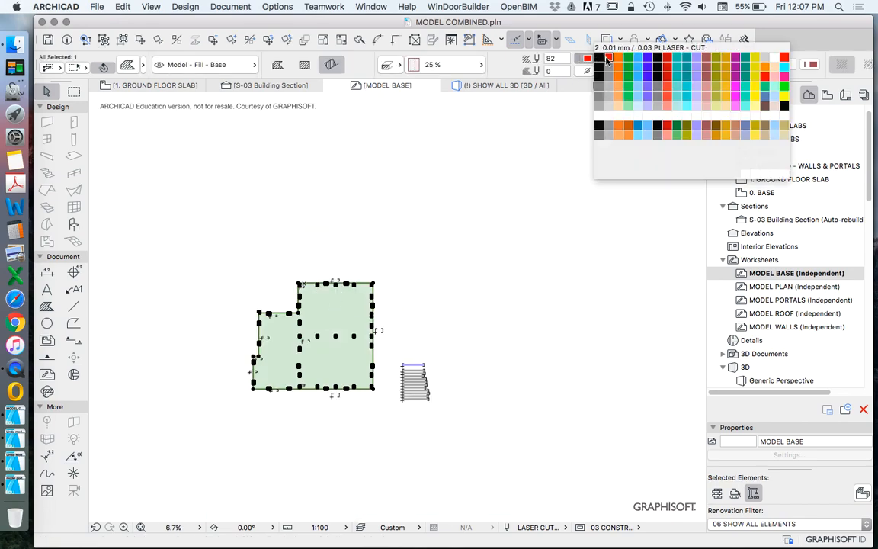
click(607, 58)
key(Escape)
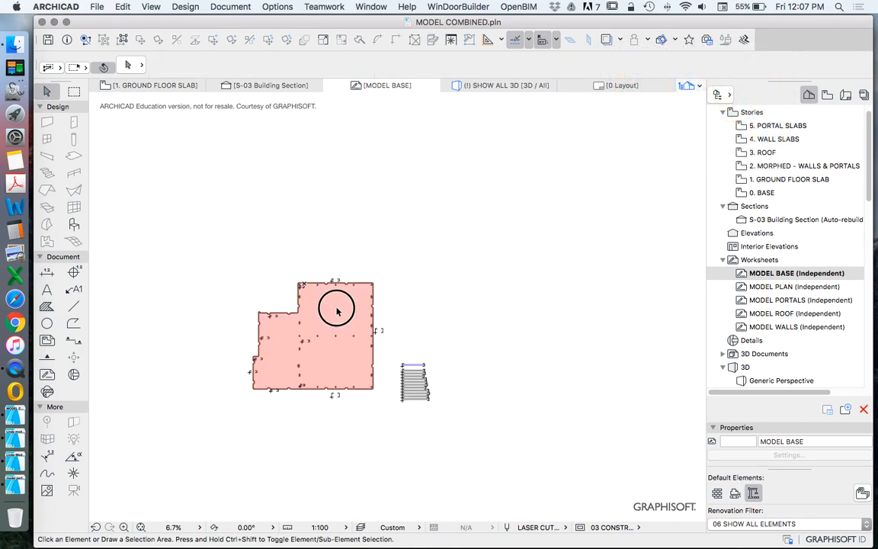
click(338, 310)
click(812, 65)
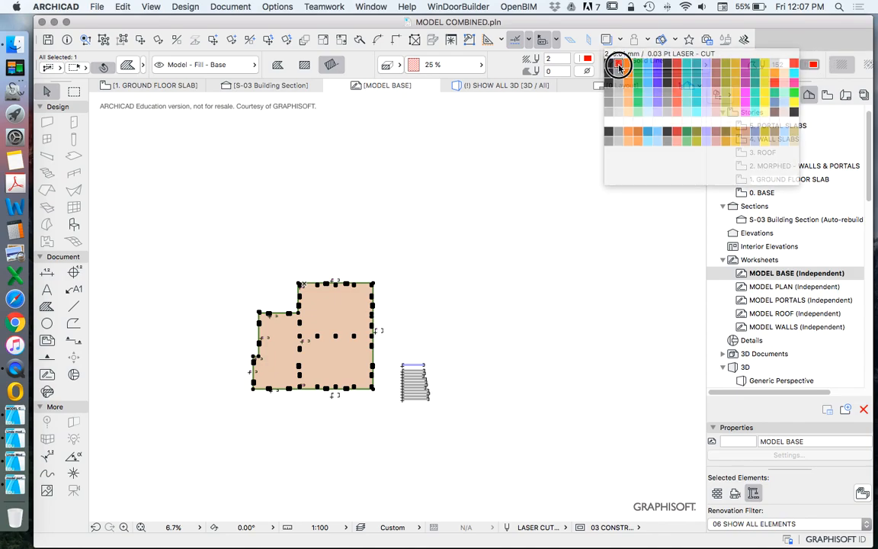
click(619, 66)
Step: Change the base fill's pattern to Empty Fill
click(427, 65)
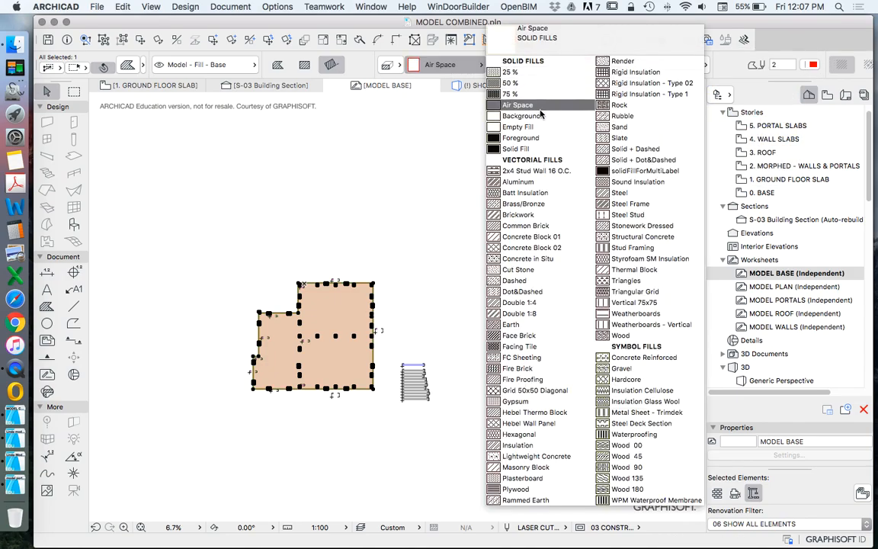
click(503, 101)
click(572, 126)
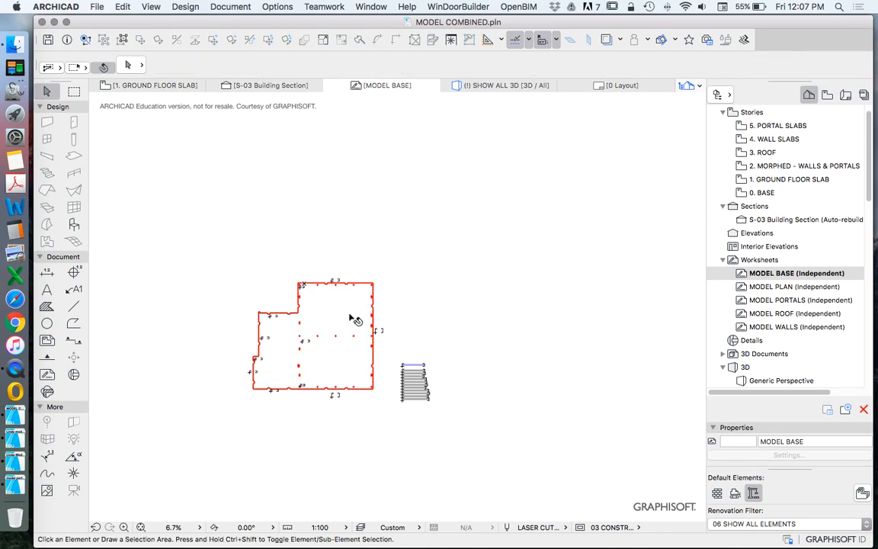
Step: Examine the base's cut outline, slots and part labels up close and as a whole
scroll(303, 326, up, 5)
scroll(329, 265, down, 3)
scroll(372, 230, up, 2)
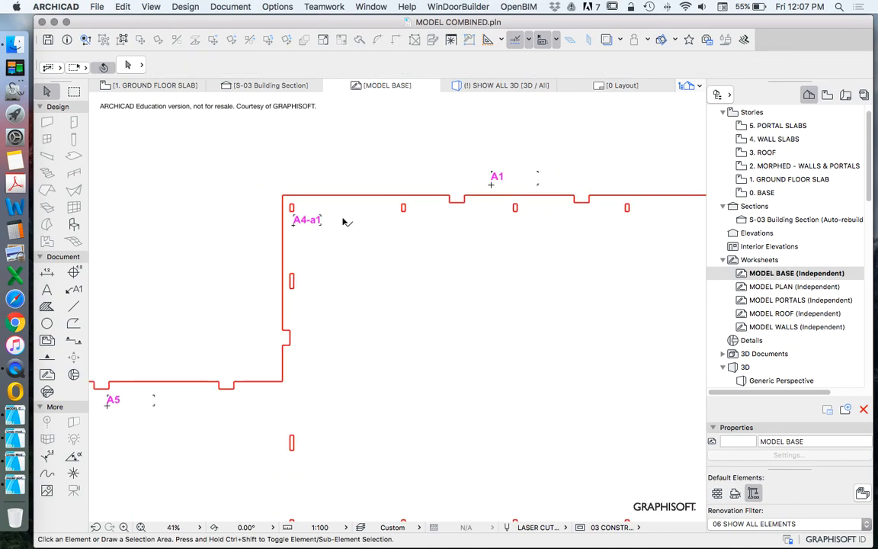
scroll(387, 190, down, 5)
scroll(385, 319, up, 4)
scroll(348, 312, down, 3)
scroll(404, 297, down, 1)
scroll(439, 273, down, 3)
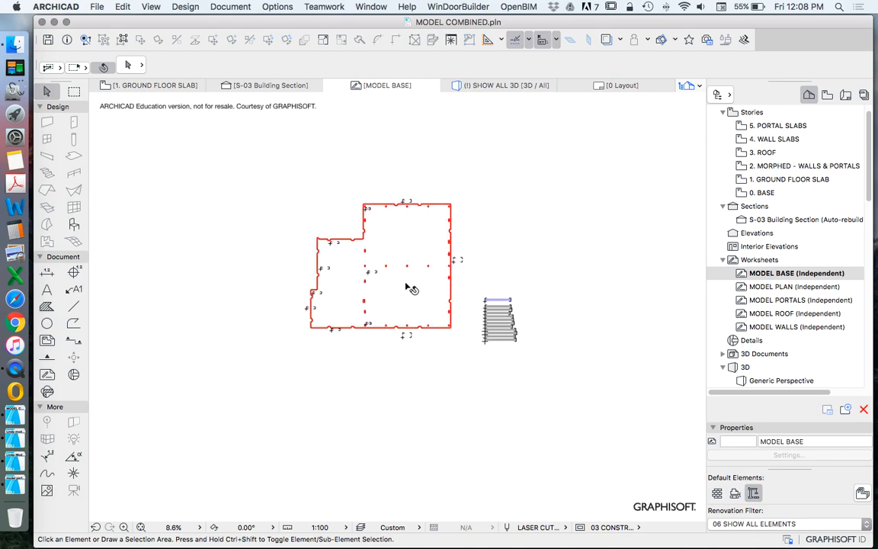
scroll(411, 310, up, 3)
scroll(402, 251, down, 3)
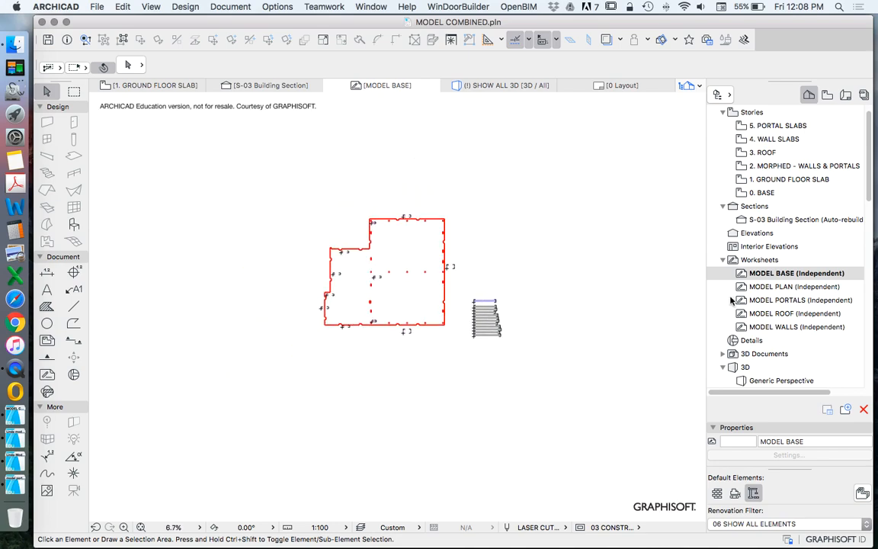
Step: Open the MODEL PORTALS worksheet and compare its frames with the portals on the roof story of the 3D portal project
double_click(792, 300)
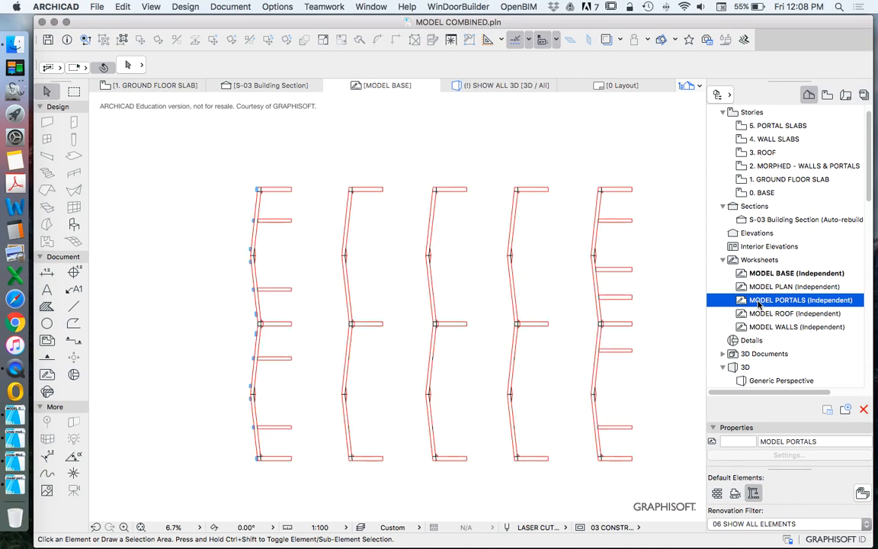
scroll(345, 278, up, 5)
scroll(385, 266, down, 5)
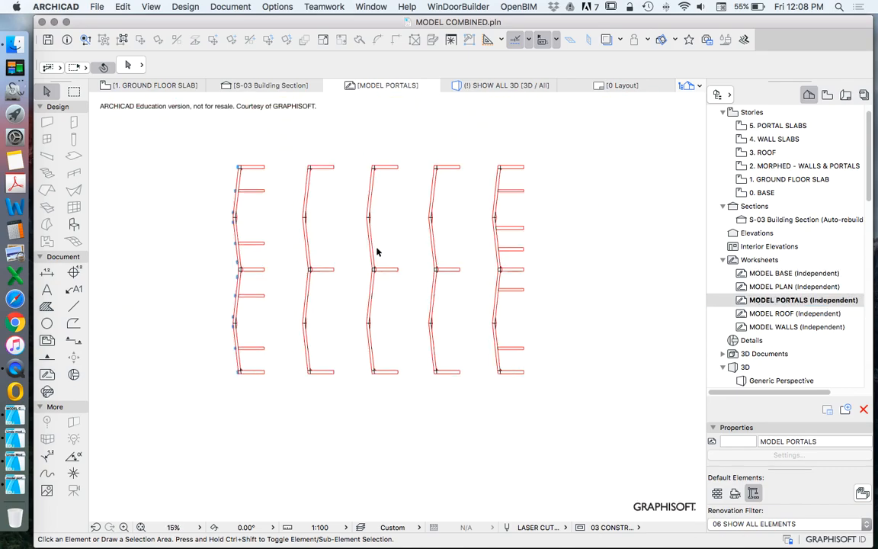
click(14, 460)
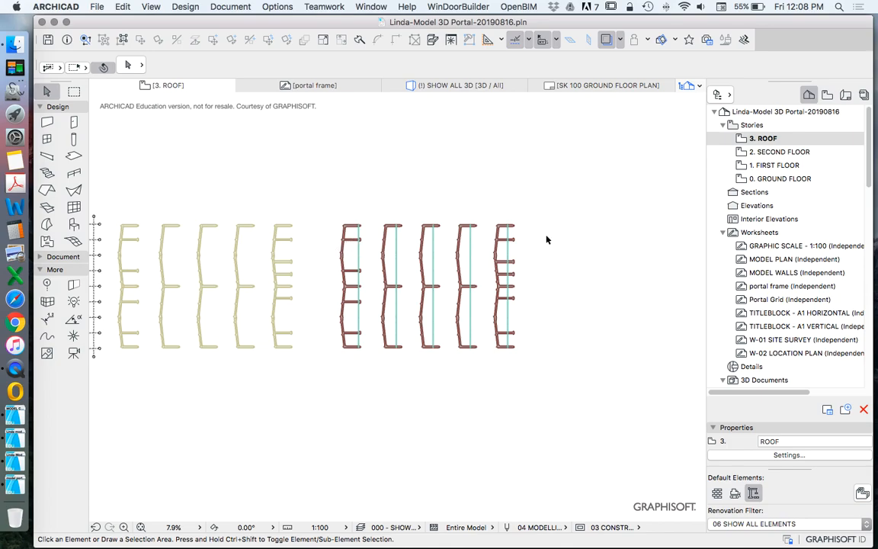
click(15, 373)
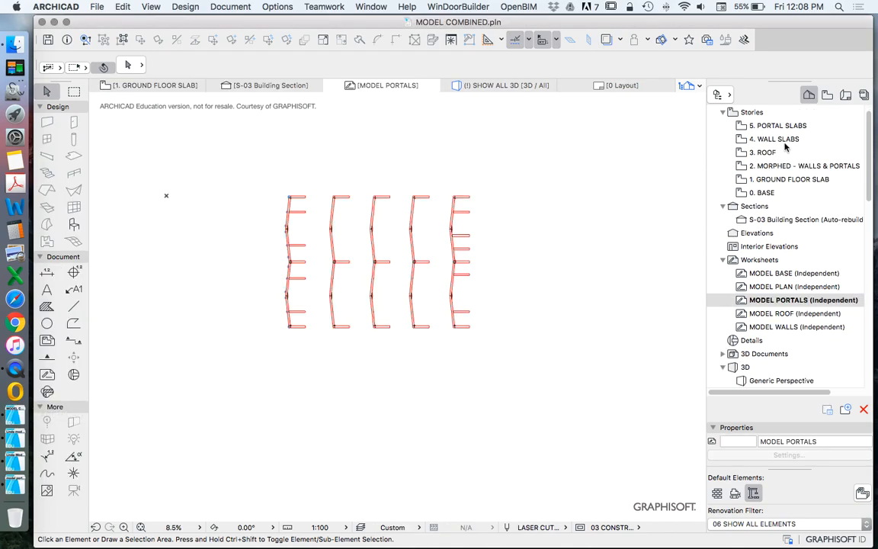
Step: Open the 5. PORTAL SLABS story of the combined file and examine the portal frame shapes up close
click(785, 140)
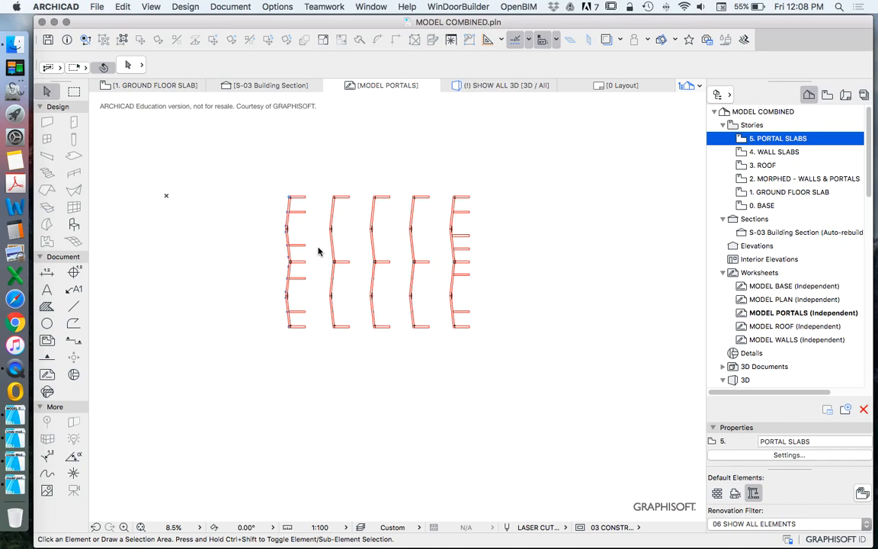
scroll(378, 278, down, 10)
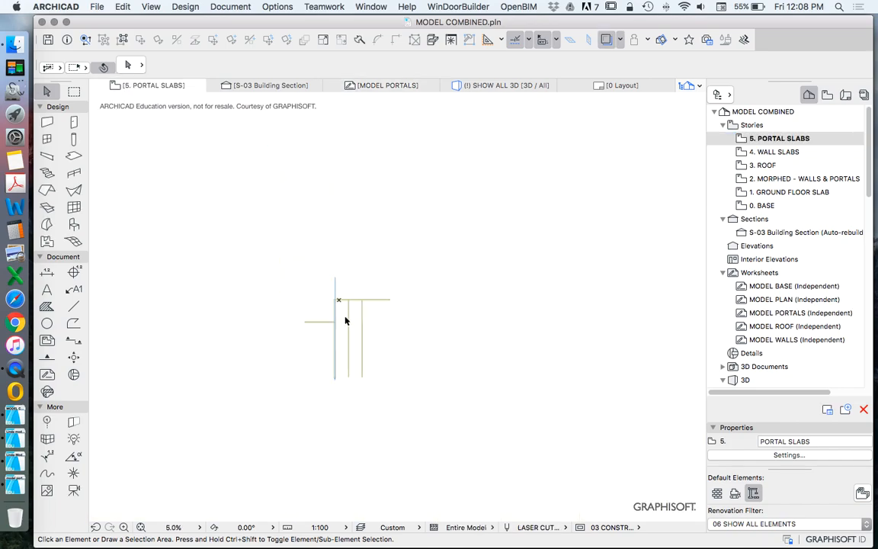
drag(363, 193, 488, 352)
scroll(459, 239, up, 5)
scroll(456, 239, up, 5)
key(Escape)
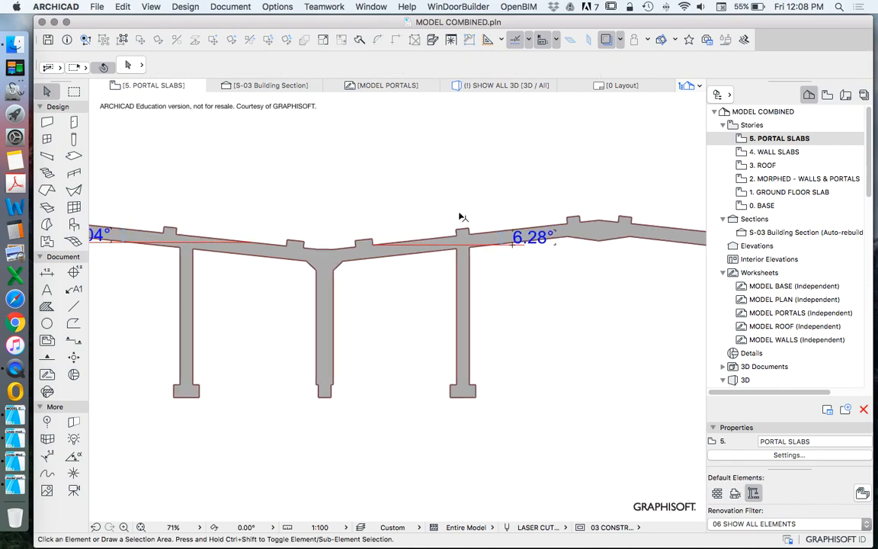
Step: Switch to the 3D portal project, open its portal frame worksheet and inspect a frame joint up close
scroll(457, 209, down, 7)
scroll(455, 196, down, 3)
click(14, 436)
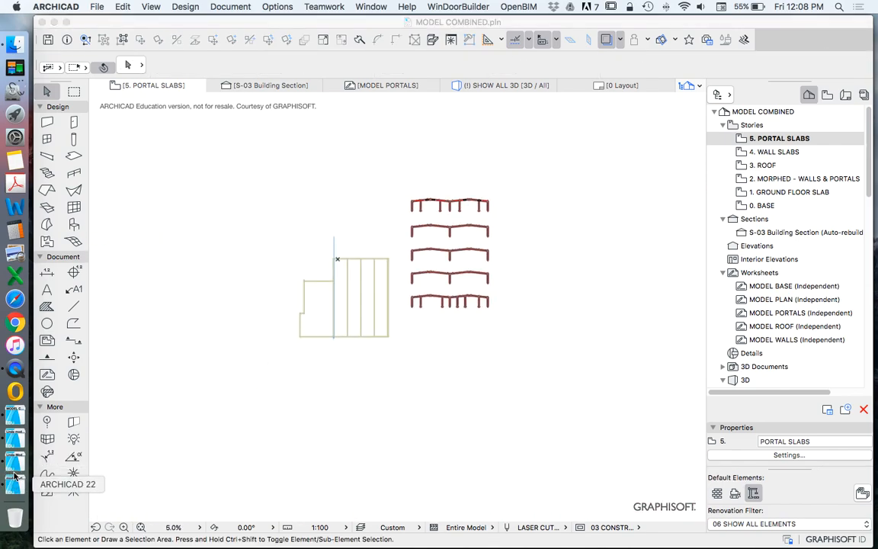
click(102, 445)
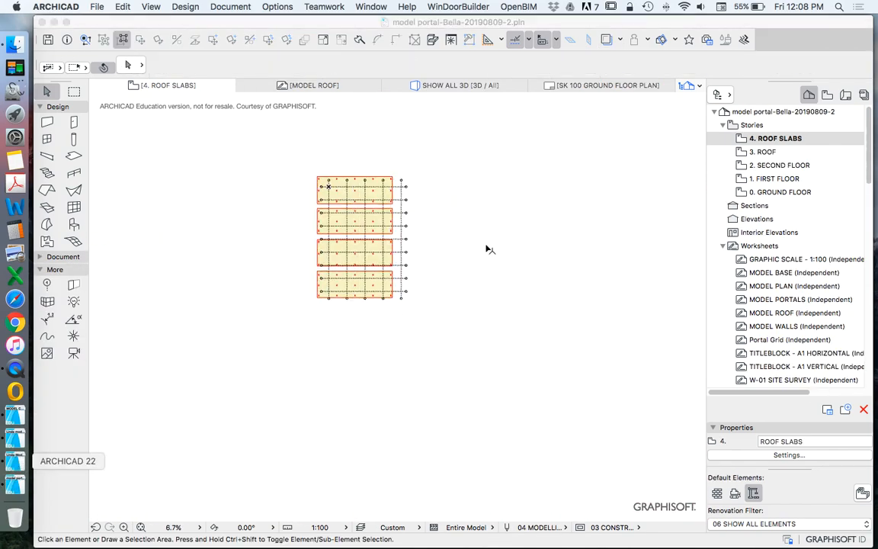
click(14, 461)
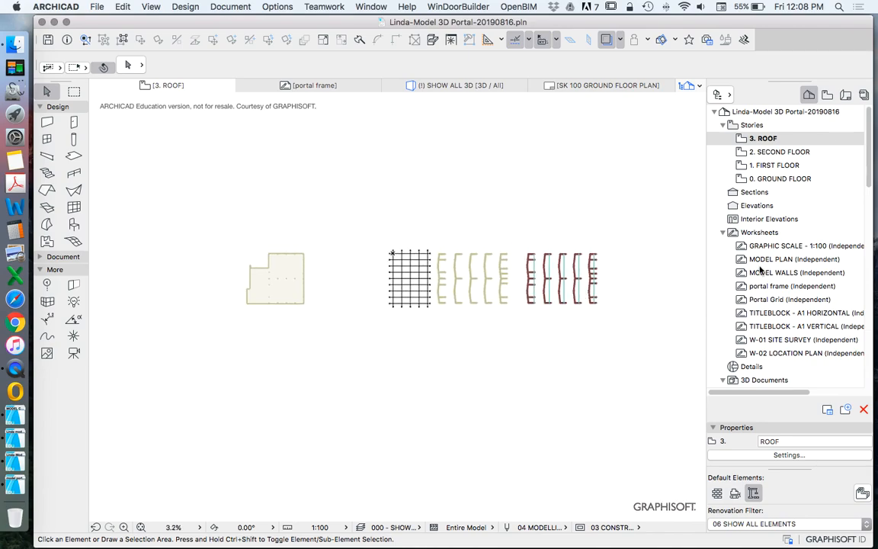
double_click(784, 287)
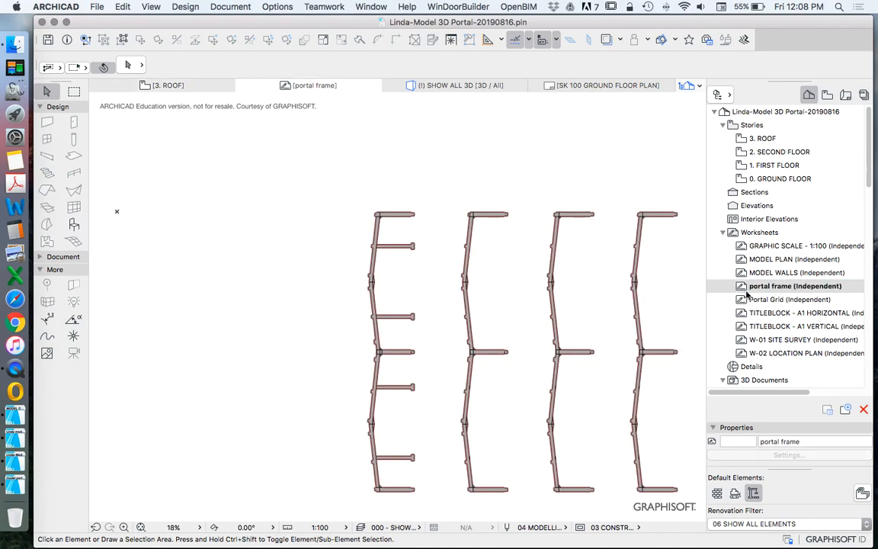
scroll(476, 284, up, 10)
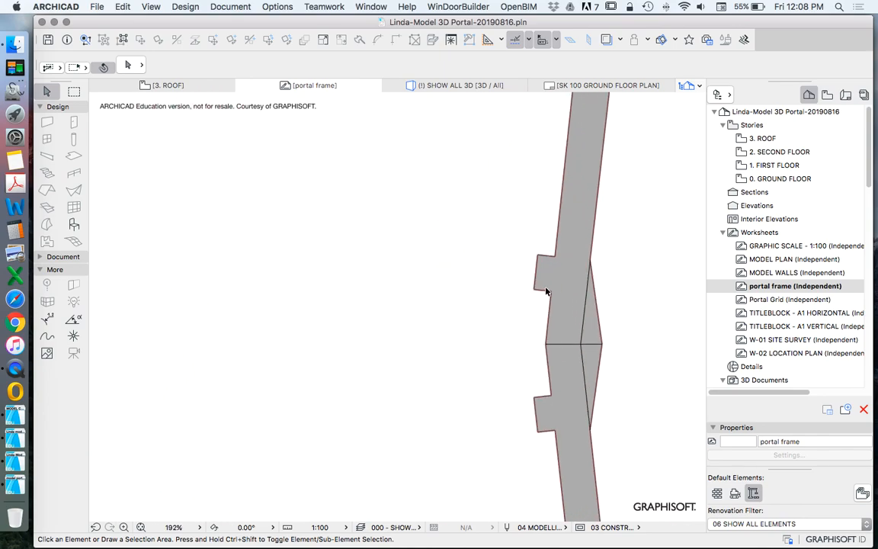
Step: Select all five portal frames with their fills and lines on the portal frame worksheet and copy them
key(ctrl+a)
scroll(390, 257, down, 1)
scroll(390, 257, down, 9)
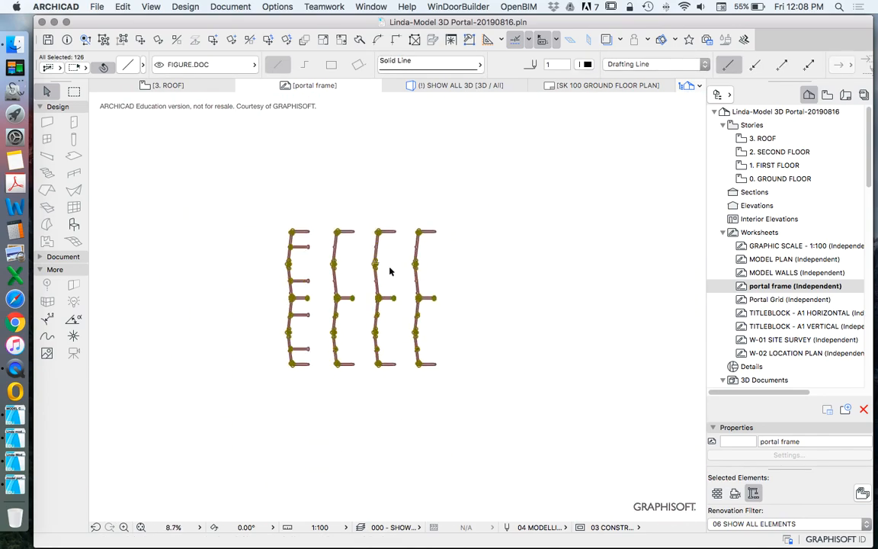
key(Escape)
scroll(456, 282, up, 3)
scroll(472, 251, down, 4)
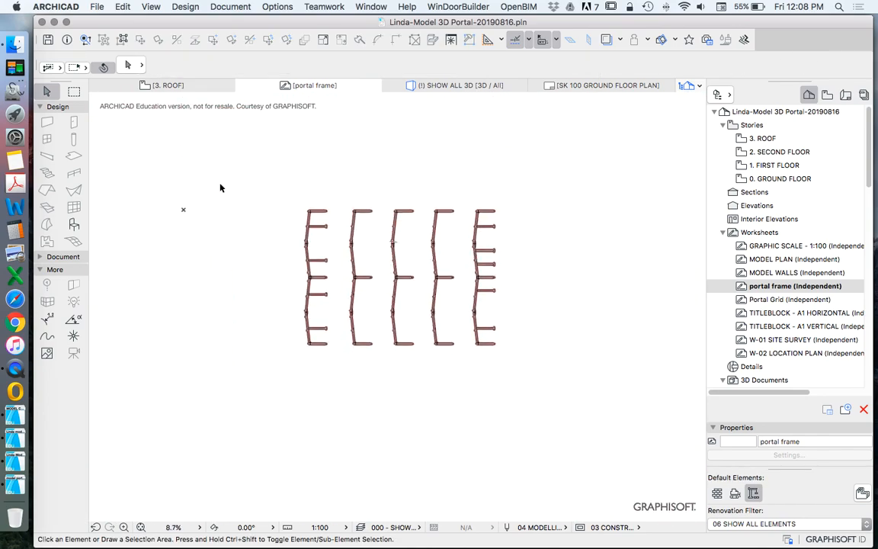
drag(270, 176, 580, 412)
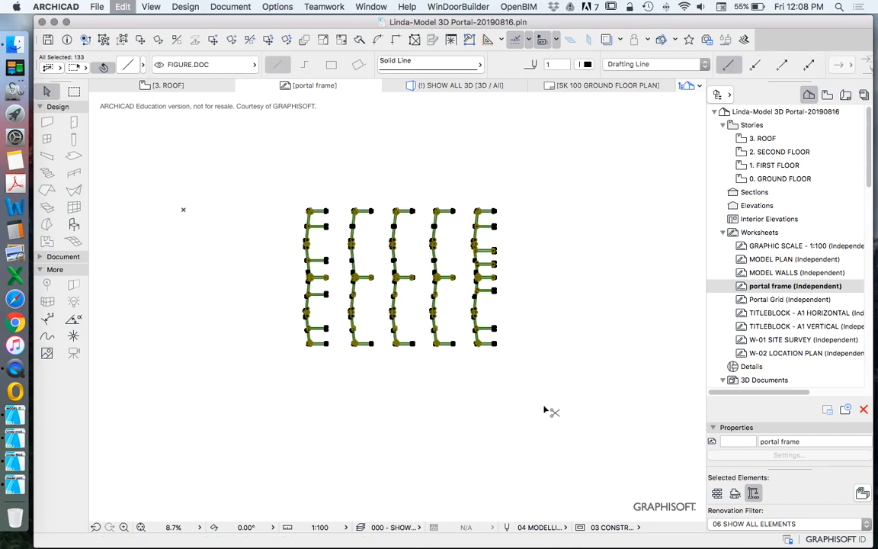
Step: In the combined file's MODEL PORTALS worksheet, delete the existing frames and paste the copied portal frames in their place
click(15, 415)
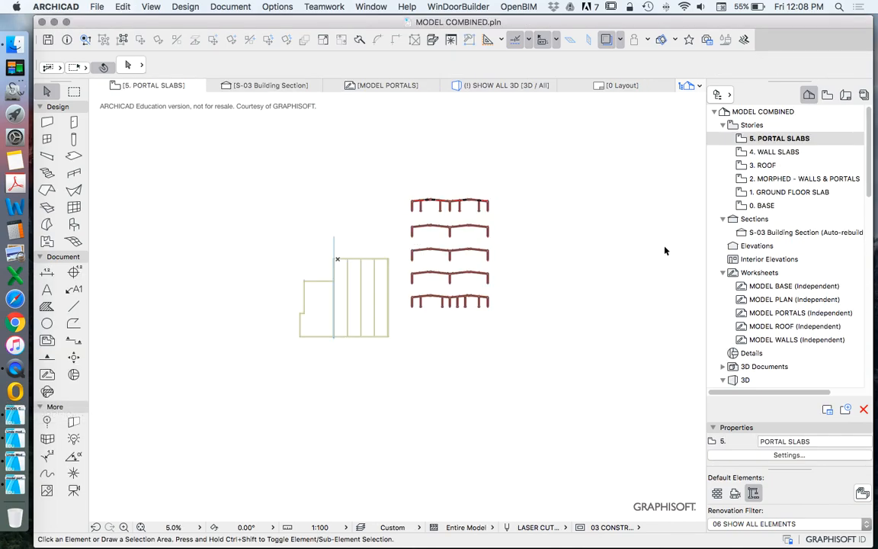
double_click(771, 313)
scroll(408, 282, down, 4)
click(500, 312)
key(Delete)
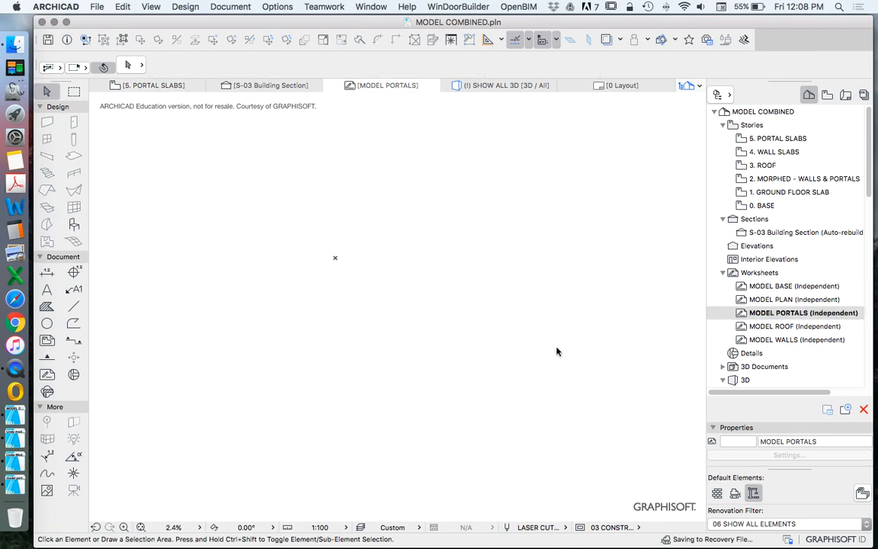
key(super+v)
click(501, 348)
scroll(408, 288, up, 8)
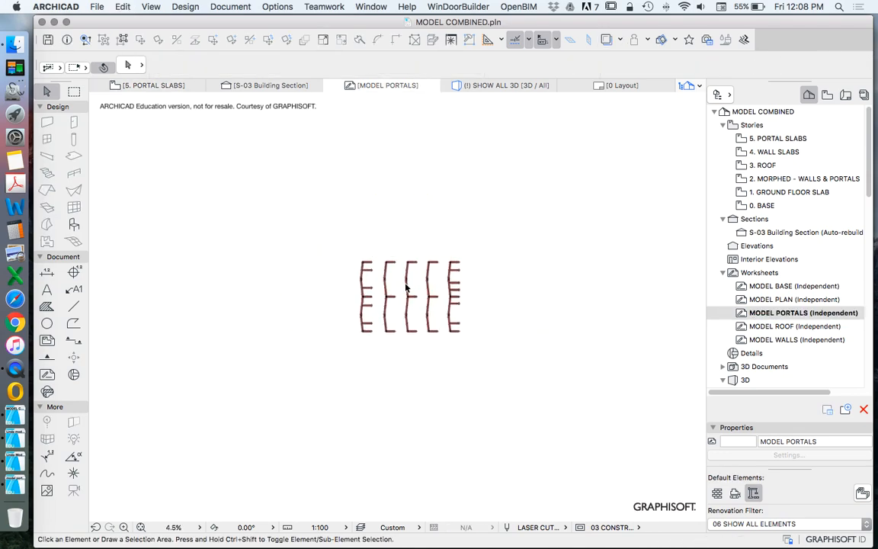
Step: Give all portal frame fills the Air Space pattern and set their contour pen to 2
click(52, 311)
key(super+a)
click(445, 64)
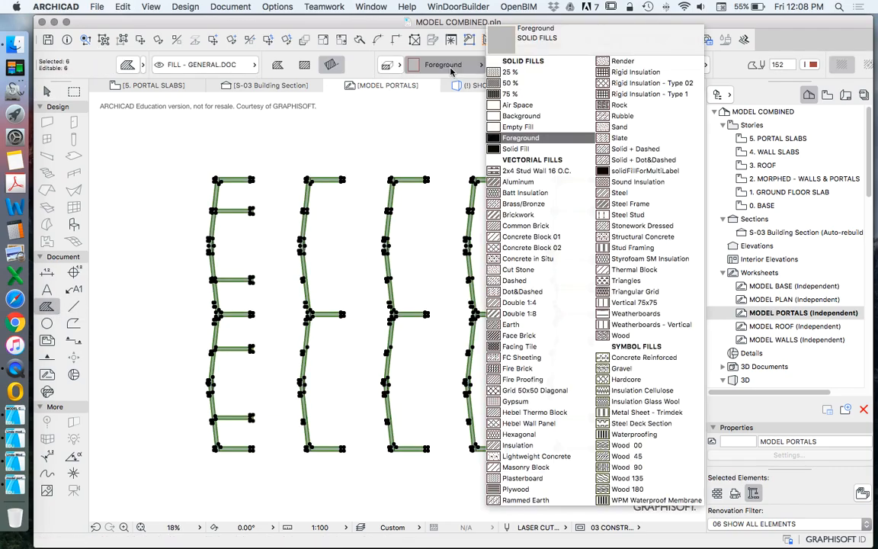
click(526, 106)
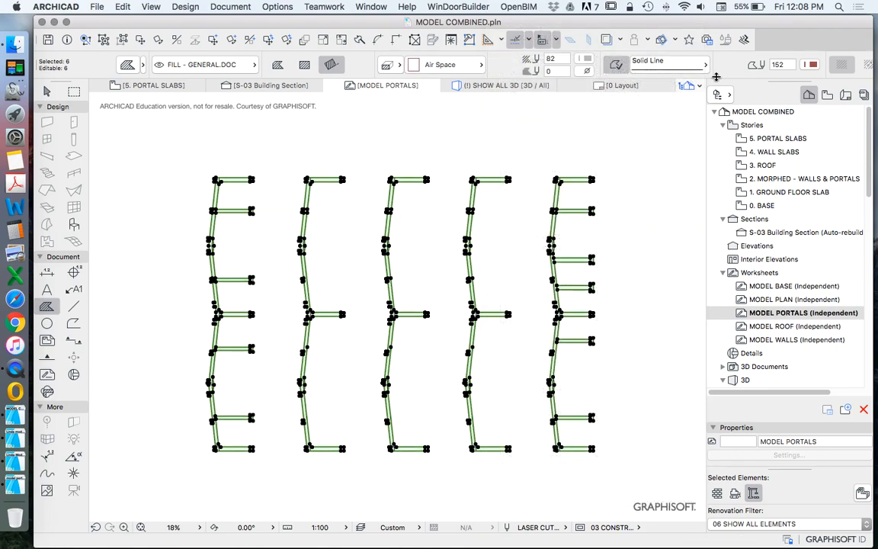
click(585, 59)
click(542, 112)
click(809, 65)
click(623, 66)
key(Escape)
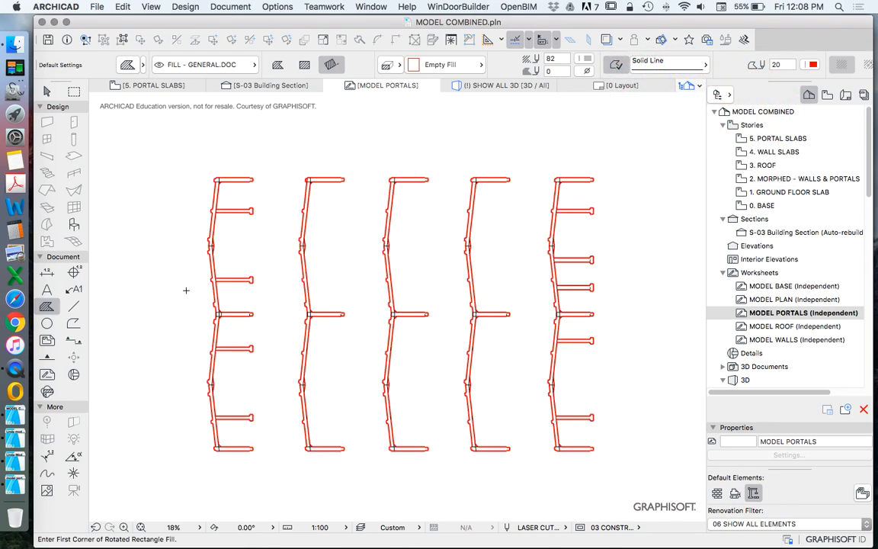
Step: Assign pen 1, LASER - ETCH, to all lines on the portal frames
click(73, 307)
key(super+a)
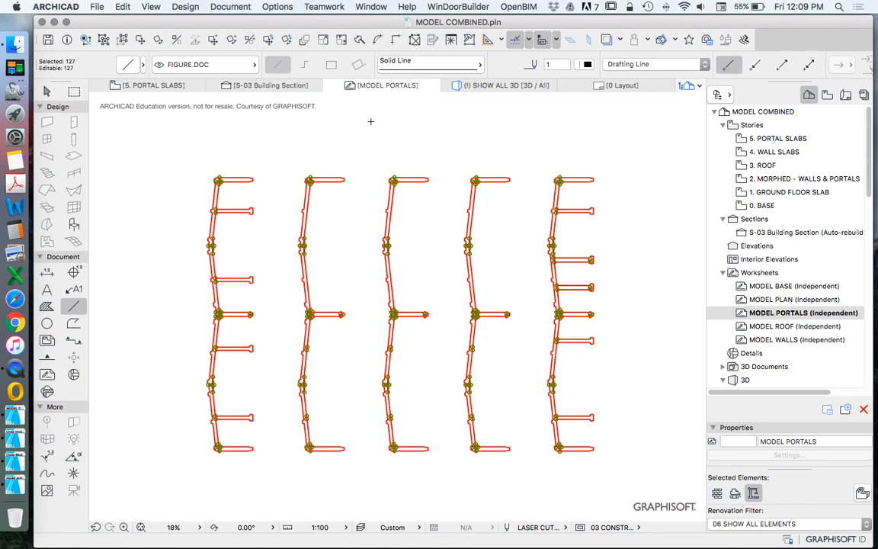
click(587, 64)
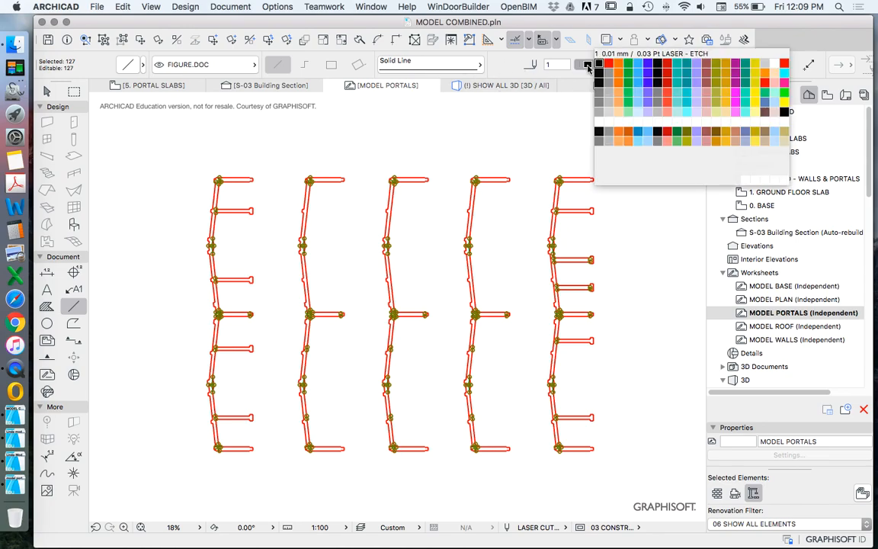
click(599, 65)
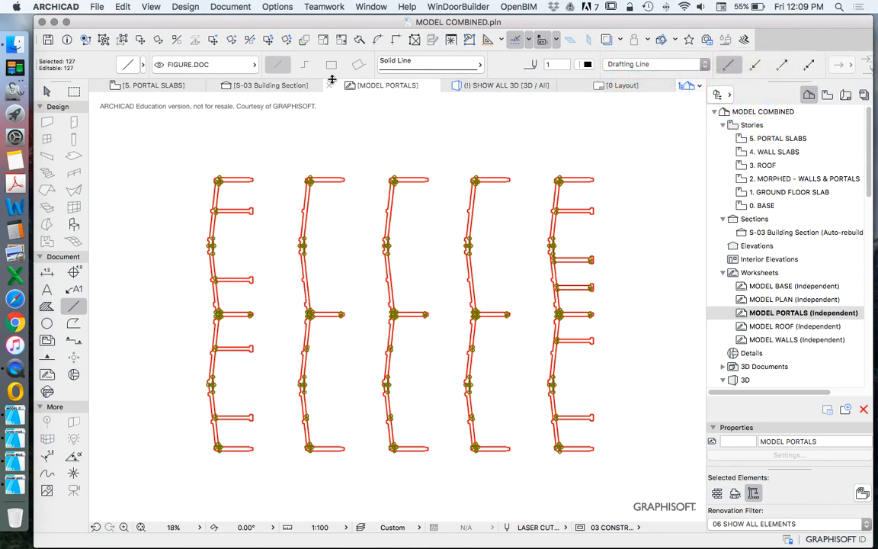
click(241, 68)
scroll(415, 145, down, 3)
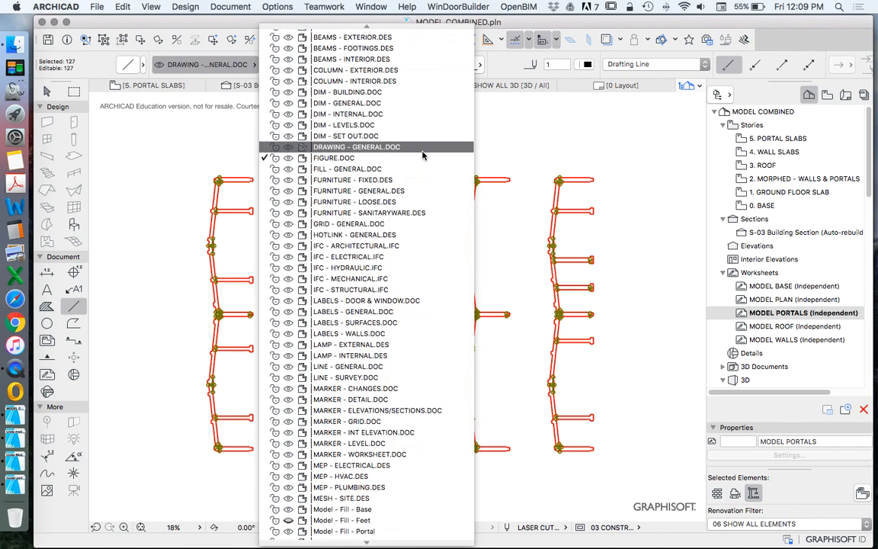
scroll(420, 153, down, 3)
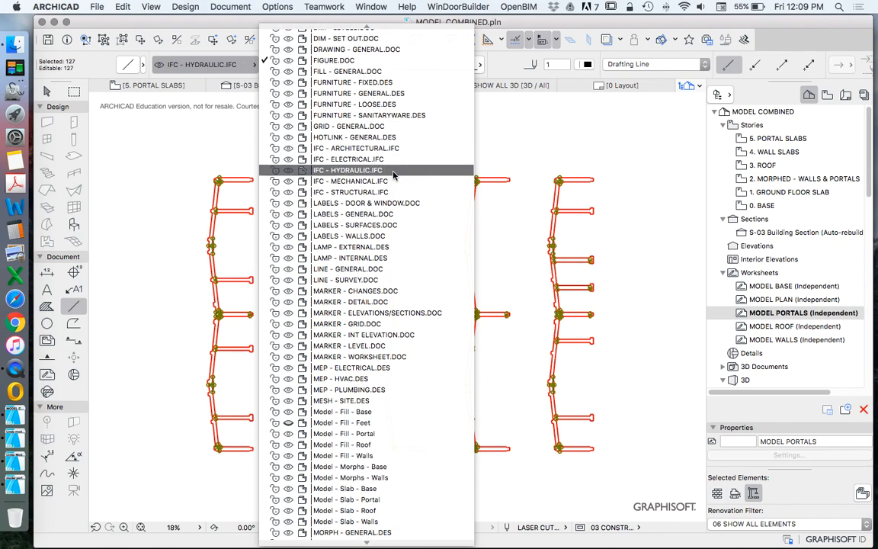
key(Escape)
key(Escape)
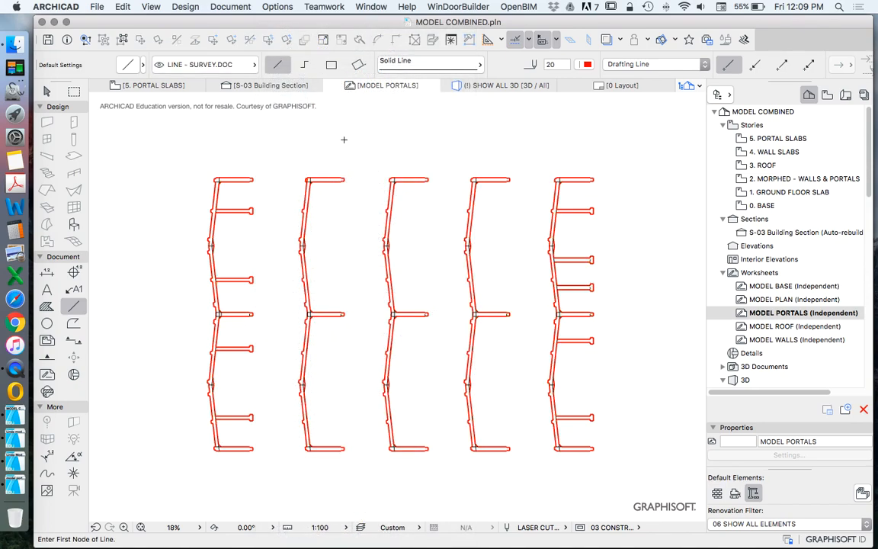
key(Escape)
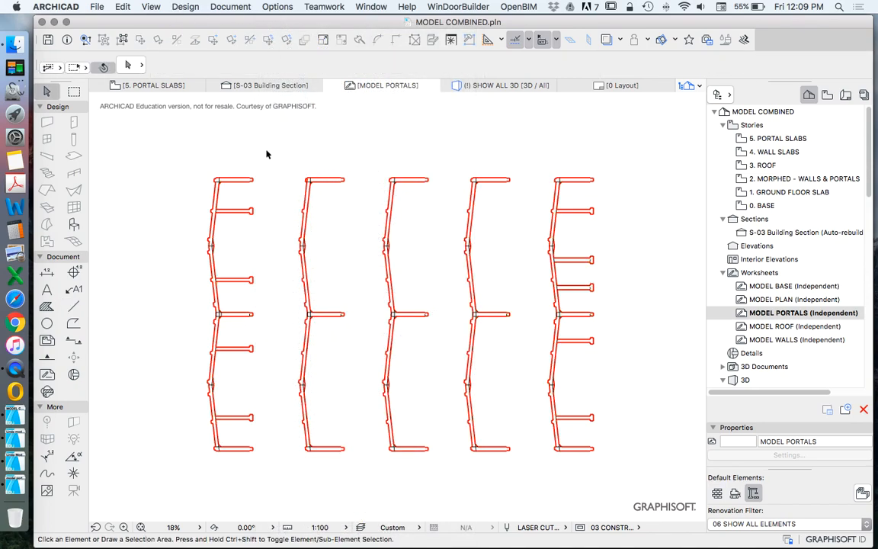
Step: Select all portal frame fills on the worksheet and group them
scroll(274, 163, up, 5)
click(320, 174)
scroll(308, 175, down, 4)
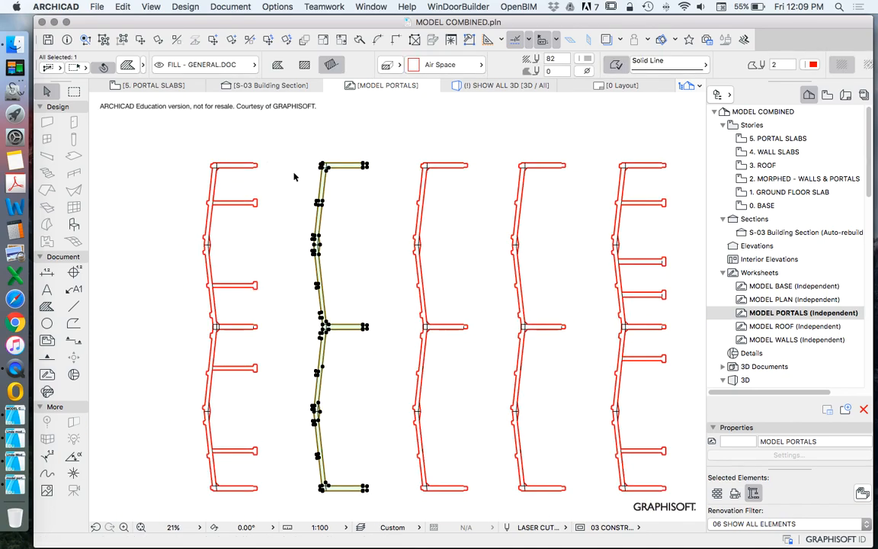
key(Escape)
click(45, 306)
key(super+a)
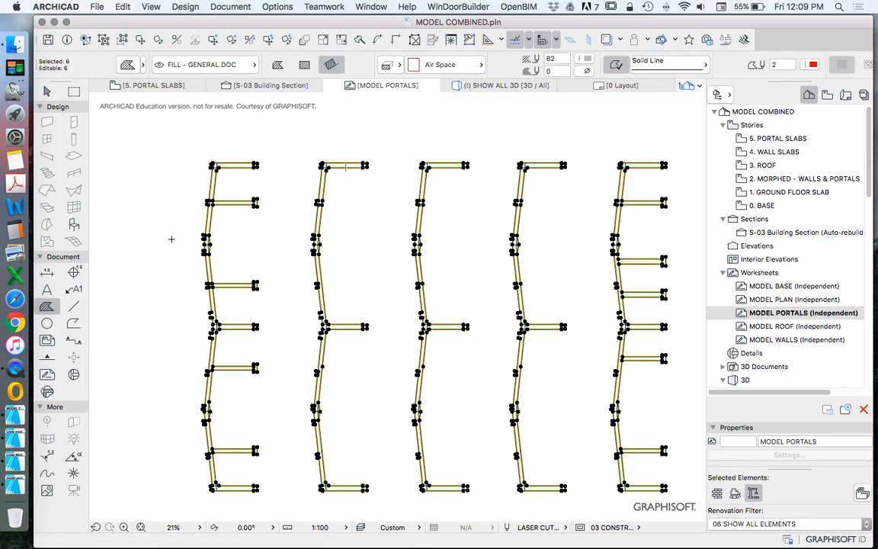
click(122, 6)
mouse_move(305, 176)
click(346, 174)
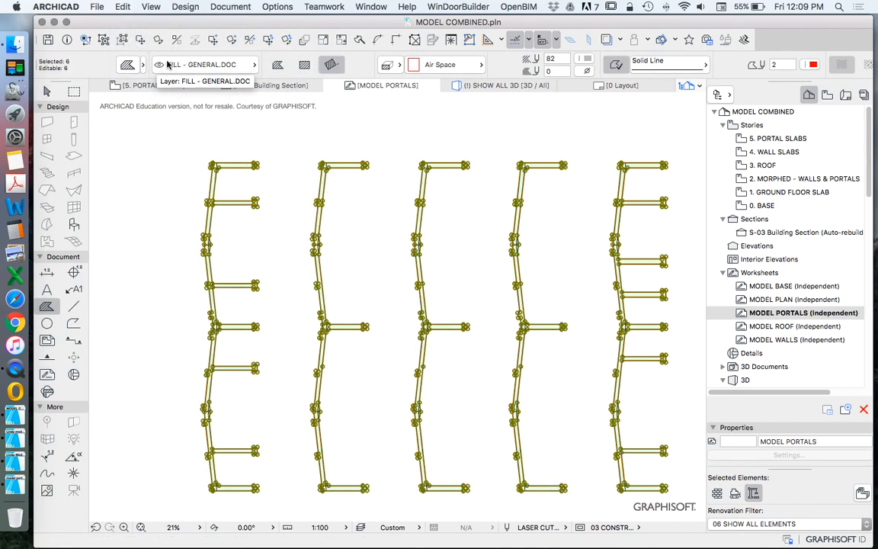
Step: Move the selected portal frame fills to the Model - Fill - Portal layer
click(167, 64)
scroll(366, 290, down, 8)
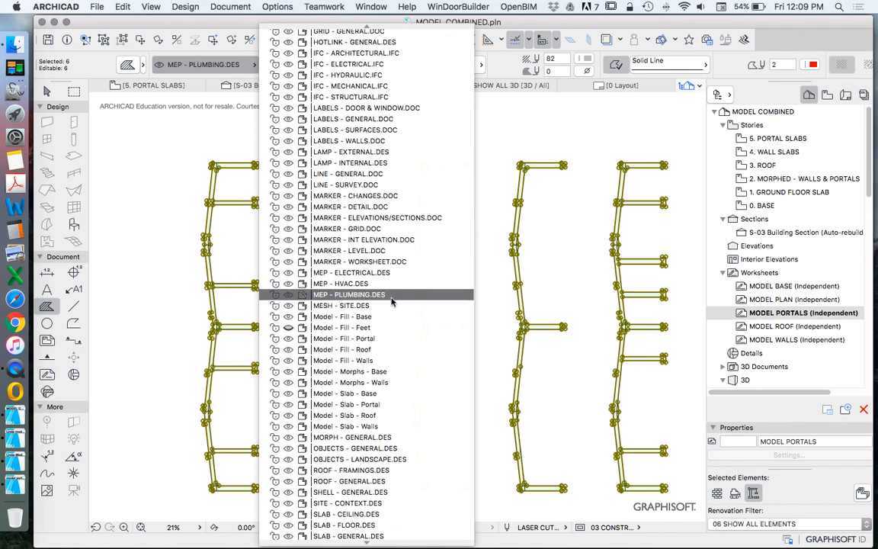
click(385, 339)
scroll(316, 173, up, 5)
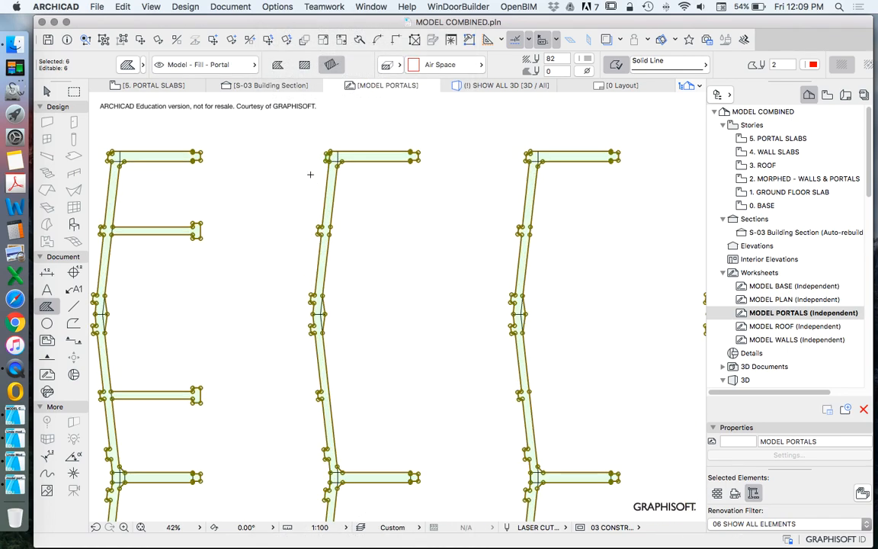
key(Escape)
Step: Move the grouped lines of the portal frames to the Model - Fill - Portal layer and clear the selection
click(351, 151)
click(223, 65)
scroll(362, 168, down, 5)
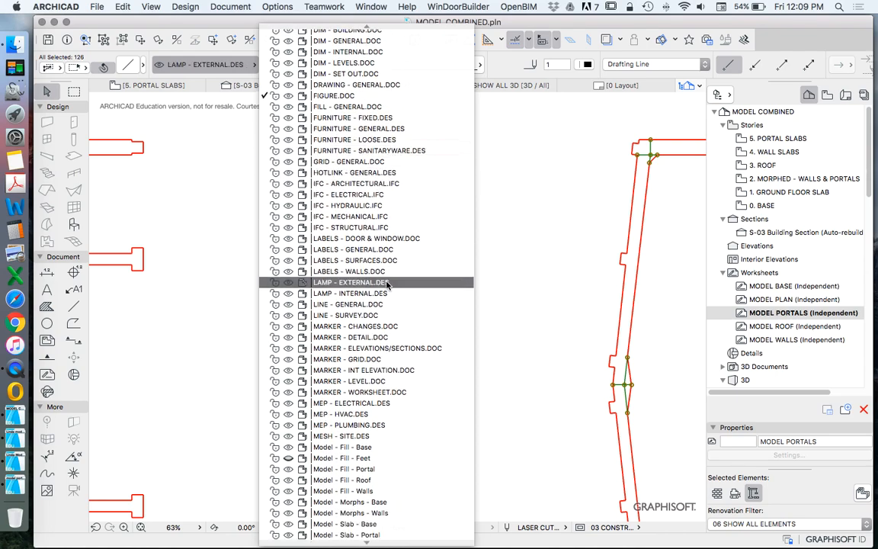
click(344, 467)
scroll(340, 256, down, 3)
scroll(313, 240, up, 5)
key(Escape)
scroll(328, 205, down, 10)
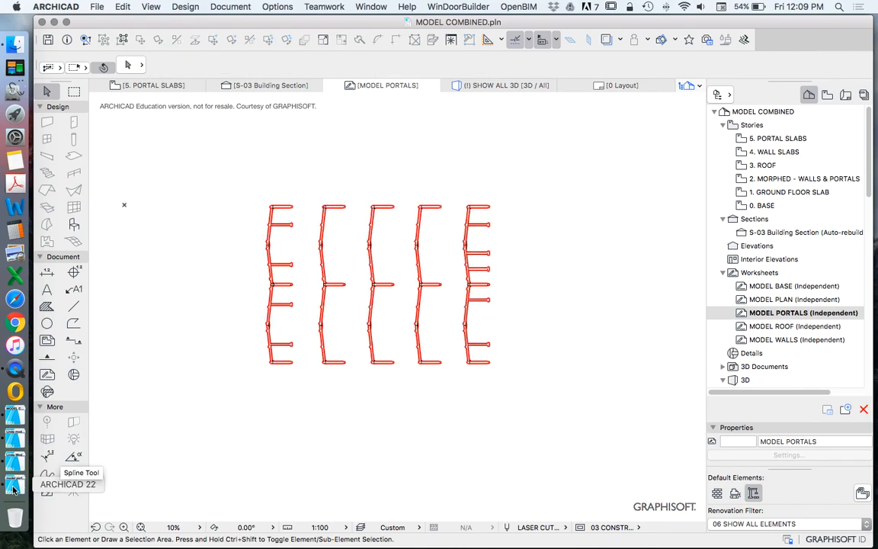
scroll(488, 233, down, 3)
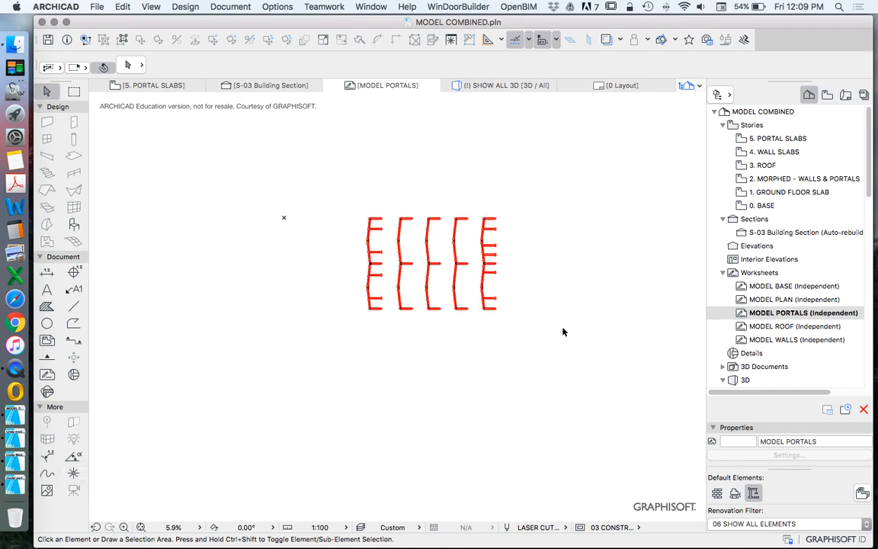
Step: Switch to the model portal project with the ROOF SLABS story, check its roof slabs and open its MODEL ROOF worksheet
click(16, 485)
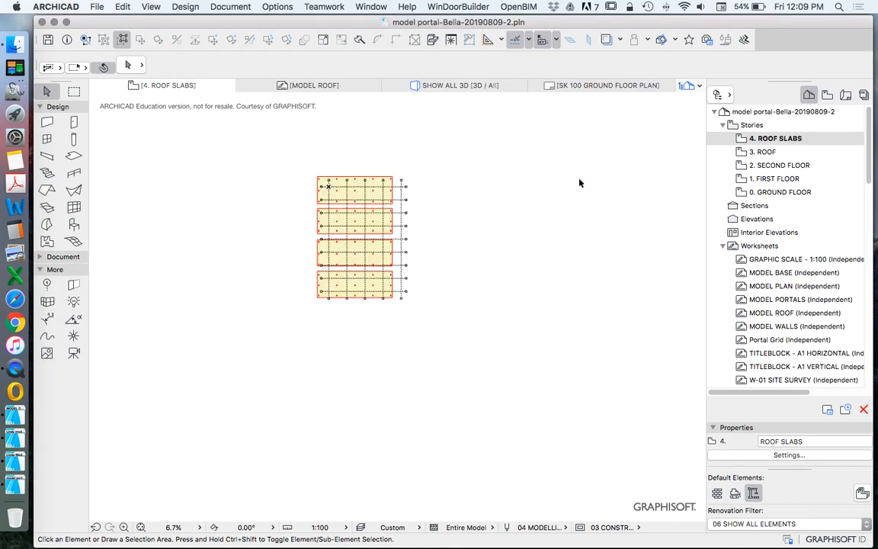
scroll(400, 210, up, 5)
click(384, 152)
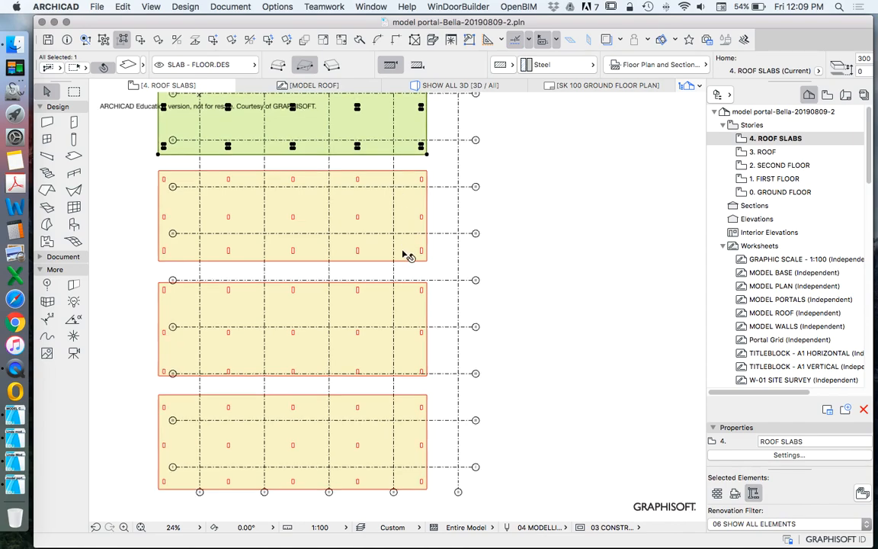
scroll(407, 254, down, 5)
scroll(783, 267, down, 2)
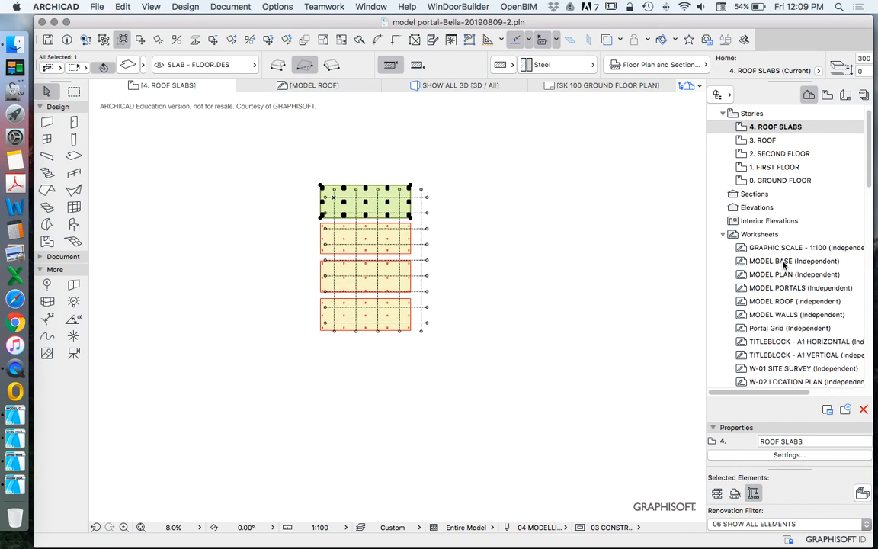
key(Escape)
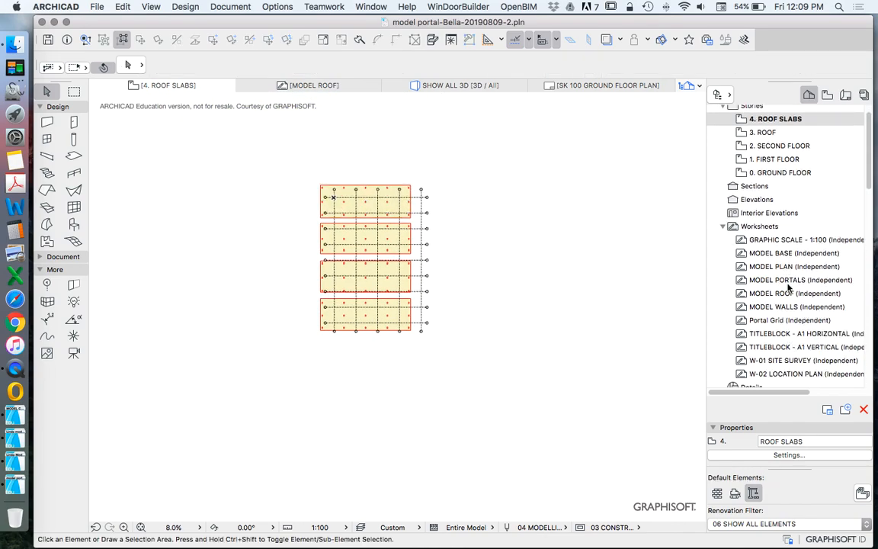
scroll(788, 287, down, 1)
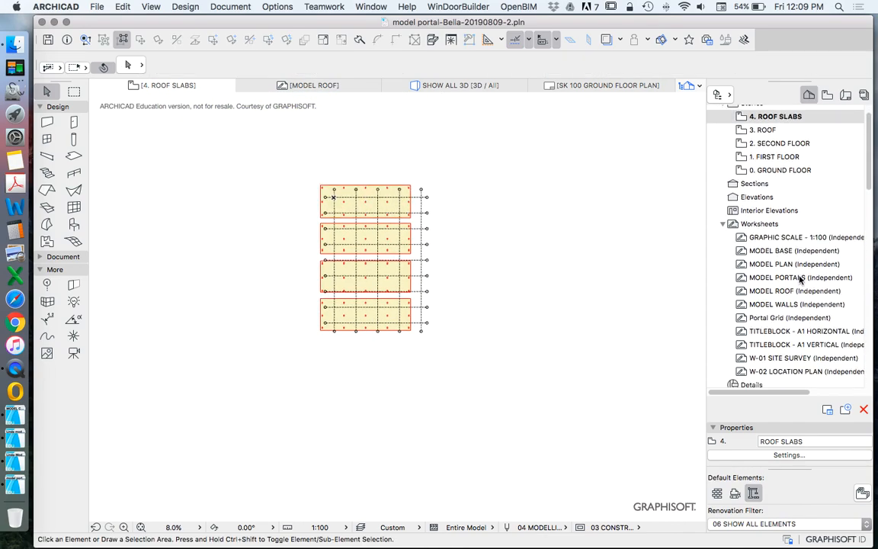
double_click(754, 290)
scroll(434, 318, down, 5)
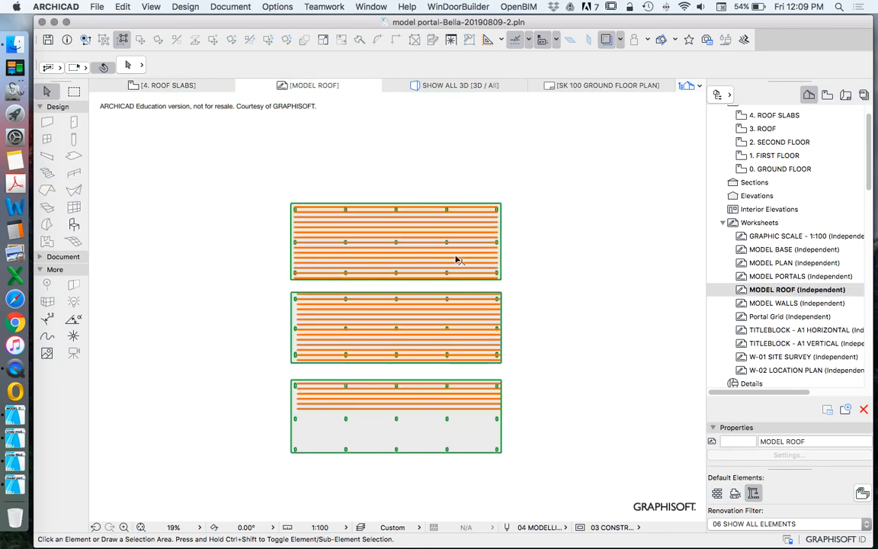
Step: Select all roof panel and batten fills on the MODEL ROOF worksheet and copy them
scroll(486, 219, up, 8)
click(486, 219)
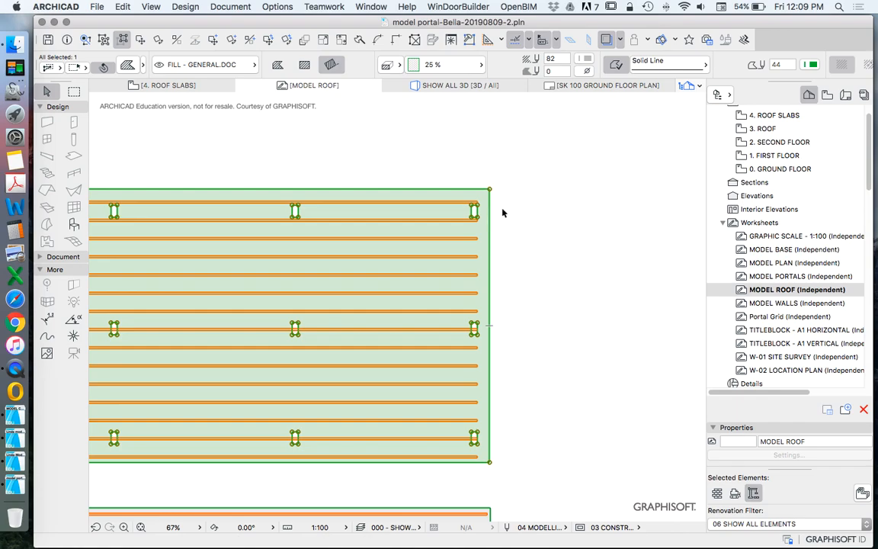
scroll(494, 182, down, 4)
scroll(466, 188, up, 4)
click(562, 137)
scroll(557, 167, down, 10)
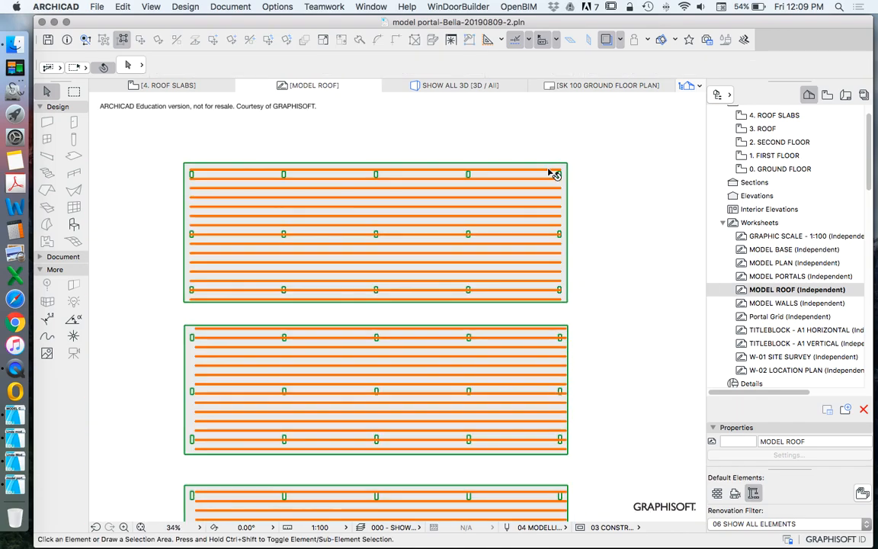
click(404, 157)
click(514, 338)
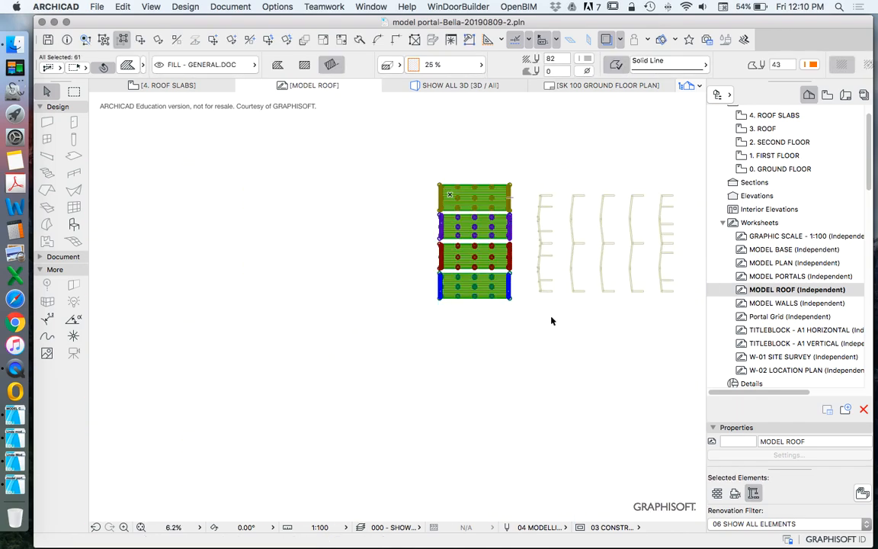
Step: Switch to the MODEL COMBINED project and open its MODEL ROOF worksheet
click(14, 415)
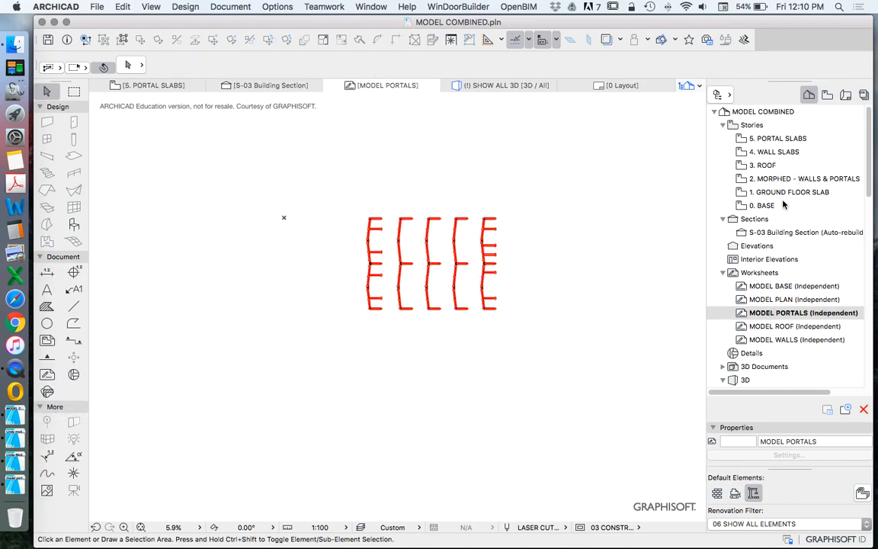
double_click(768, 326)
scroll(398, 298, down, 5)
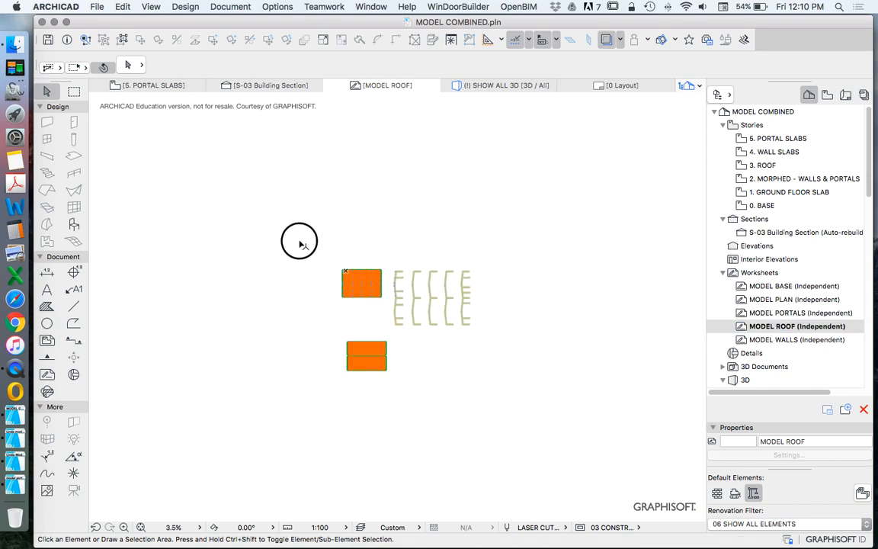
Step: Delete the old drawings on the MODEL ROOF worksheet and paste the copied roof fills in their place
drag(299, 238, 567, 418)
key(Delete)
key(super+v)
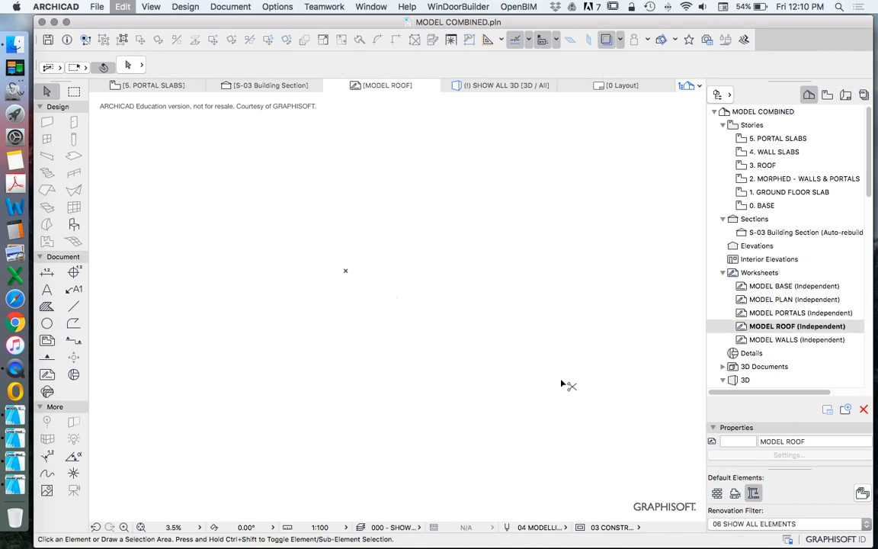
click(388, 363)
scroll(333, 268, up, 1)
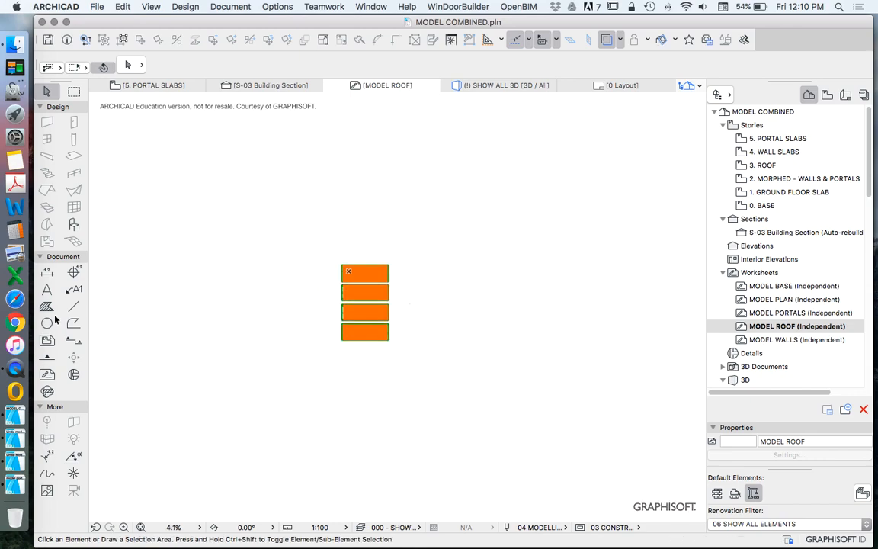
click(47, 305)
scroll(274, 315, up, 4)
key(super+a)
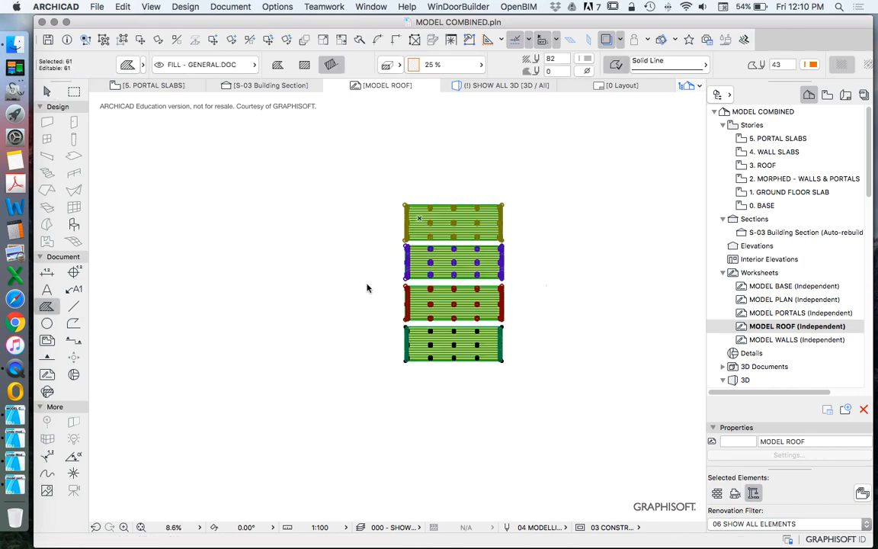
key(Escape)
key(Escape)
scroll(438, 200, up, 8)
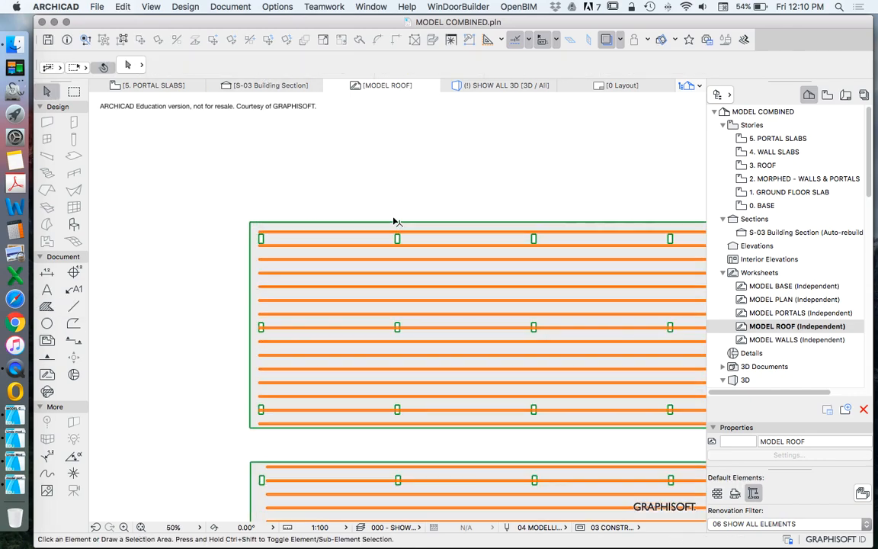
click(403, 223)
scroll(346, 193, down, 2)
key(Escape)
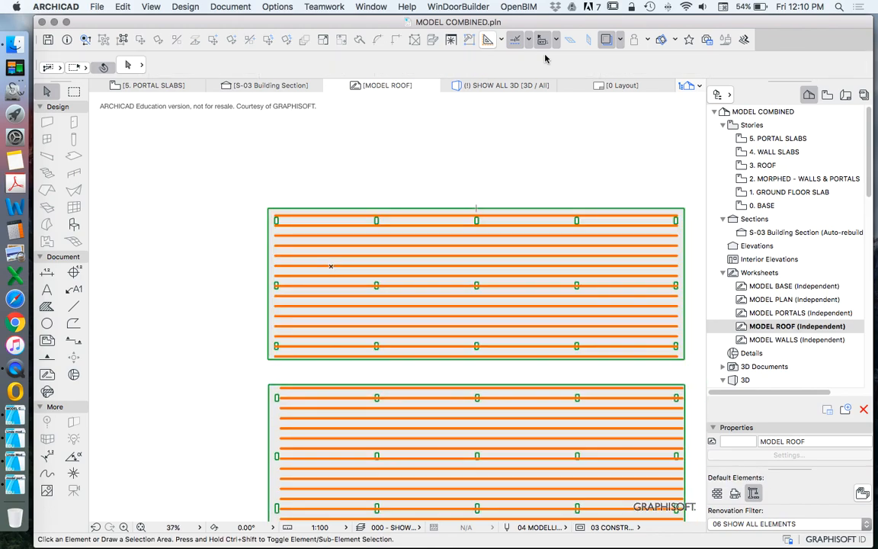
click(278, 217)
key(Escape)
scroll(283, 230, down, 6)
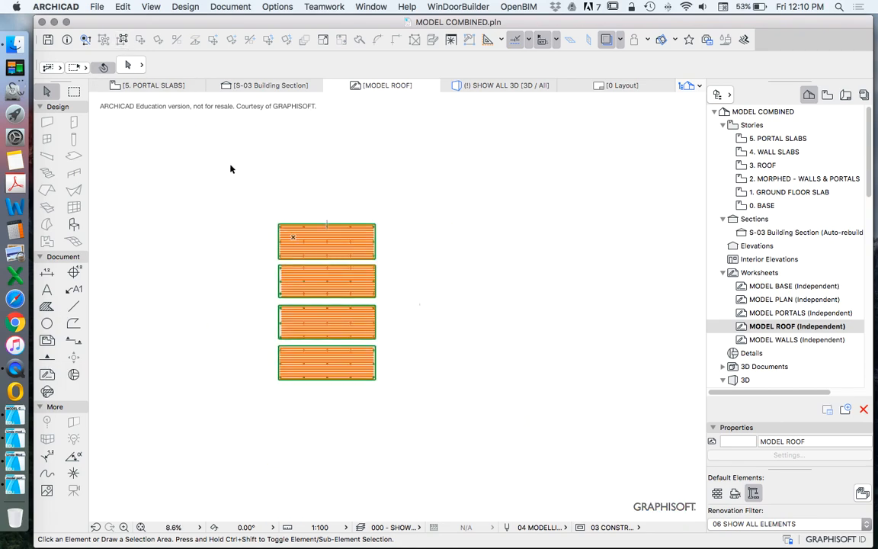
scroll(281, 225, up, 9)
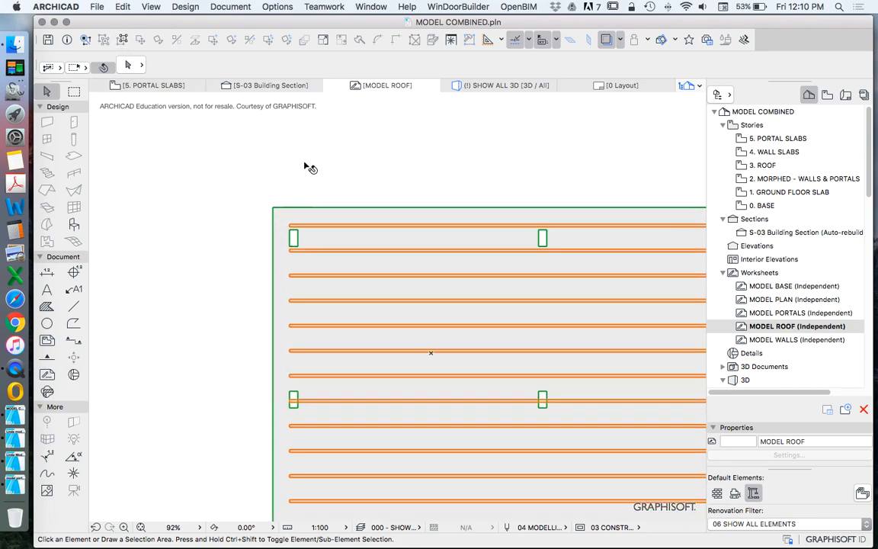
click(295, 216)
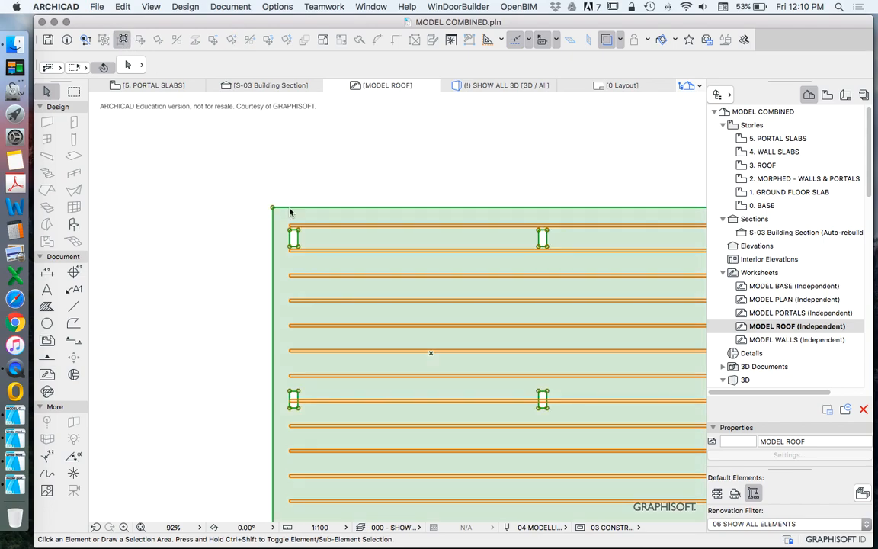
click(325, 227)
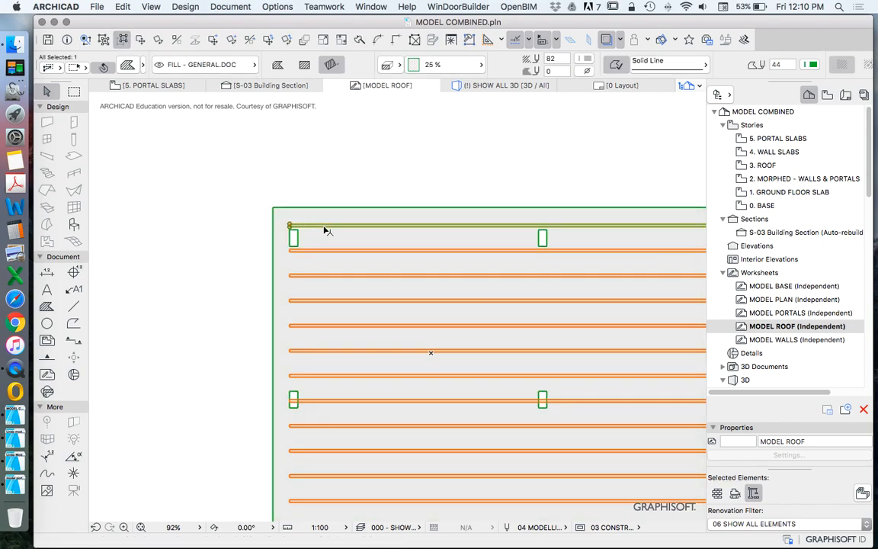
key(Escape)
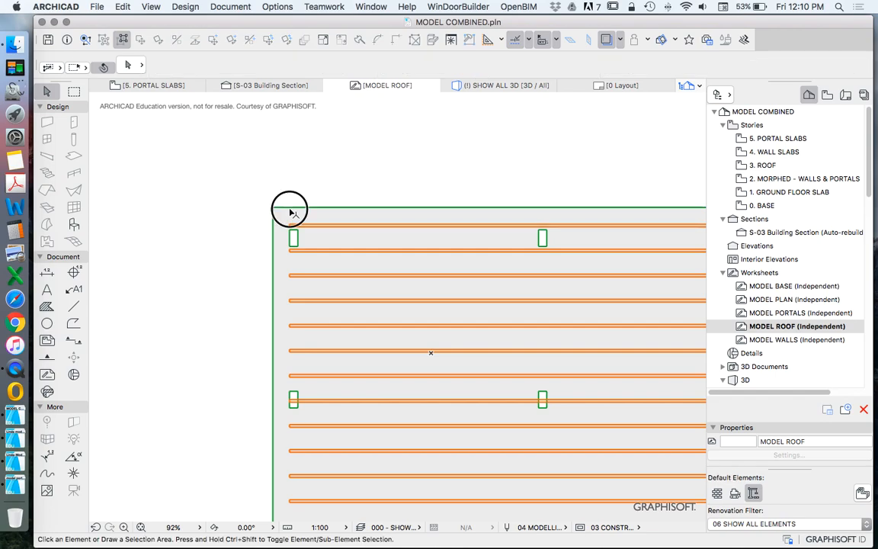
Step: Group the four roof panel outline fills together and turn Suspend Groups off
click(291, 210)
scroll(315, 183, down, 9)
scroll(311, 246, up, 8)
shift+click(309, 256)
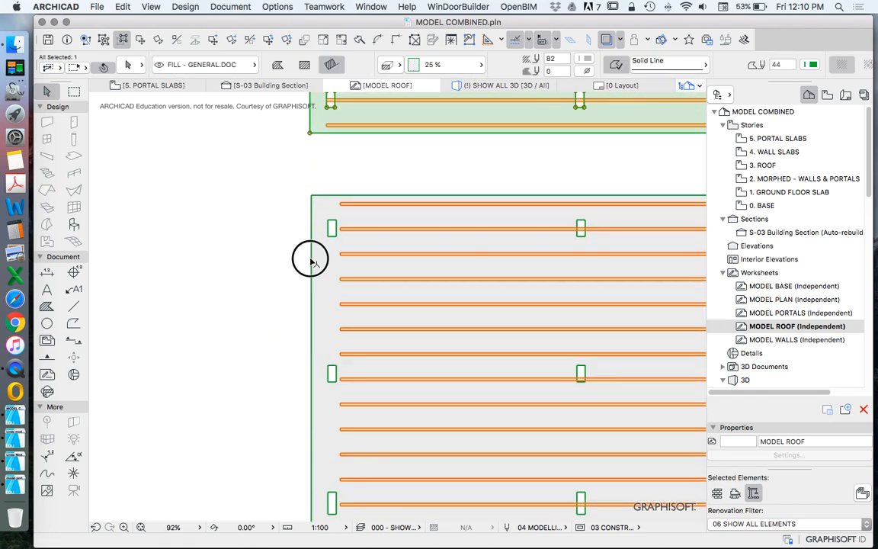
scroll(311, 252, down, 5)
shift+click(315, 494)
scroll(274, 274, down, 5)
click(122, 6)
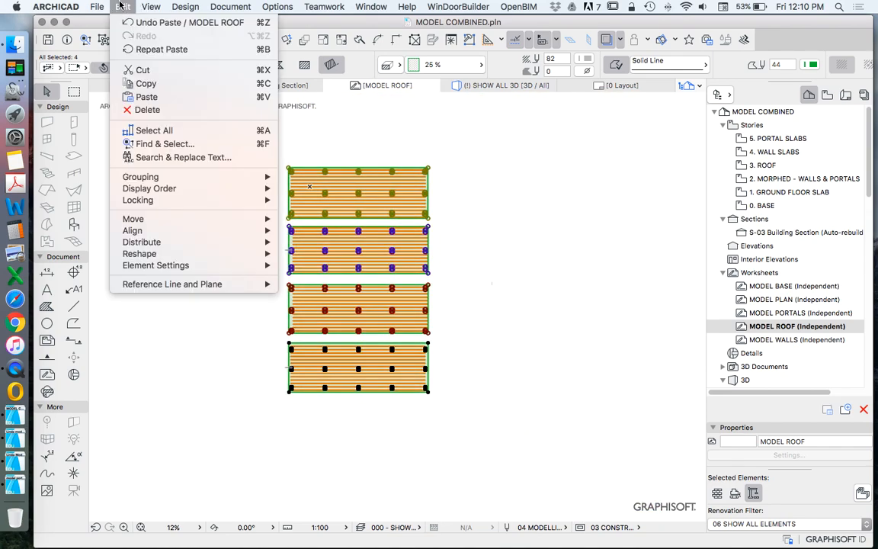
mouse_move(198, 180)
click(298, 178)
click(119, 44)
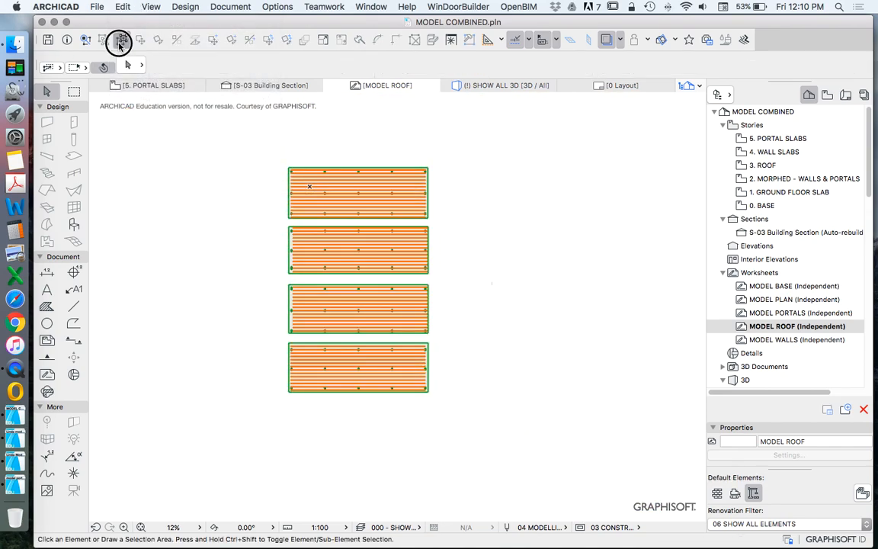
Step: Select the batten fills of all four roof panels and group them together
click(312, 207)
shift+click(311, 258)
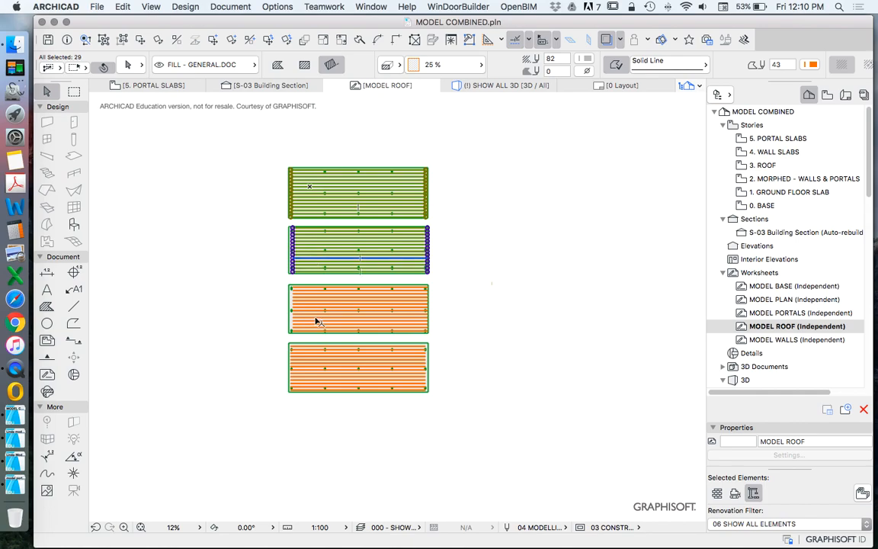
shift+click(311, 326)
shift+click(308, 375)
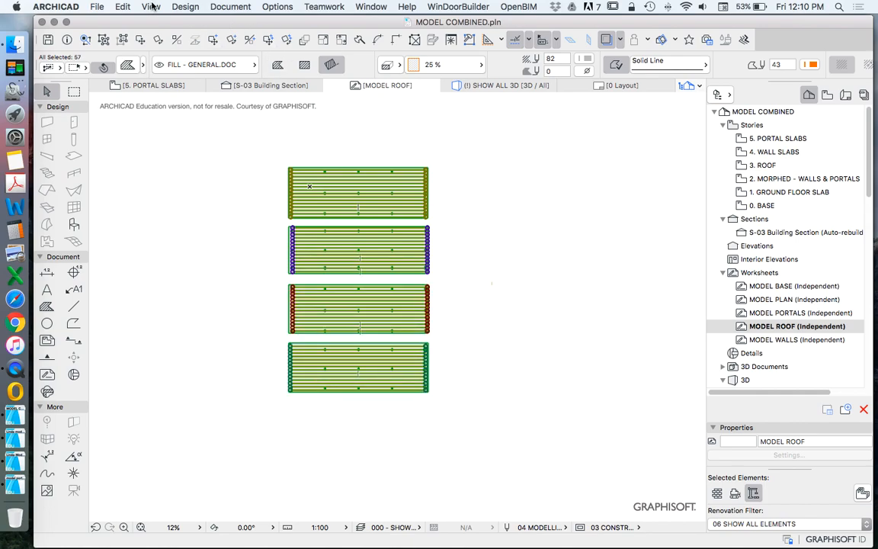
click(122, 6)
mouse_move(152, 175)
click(343, 177)
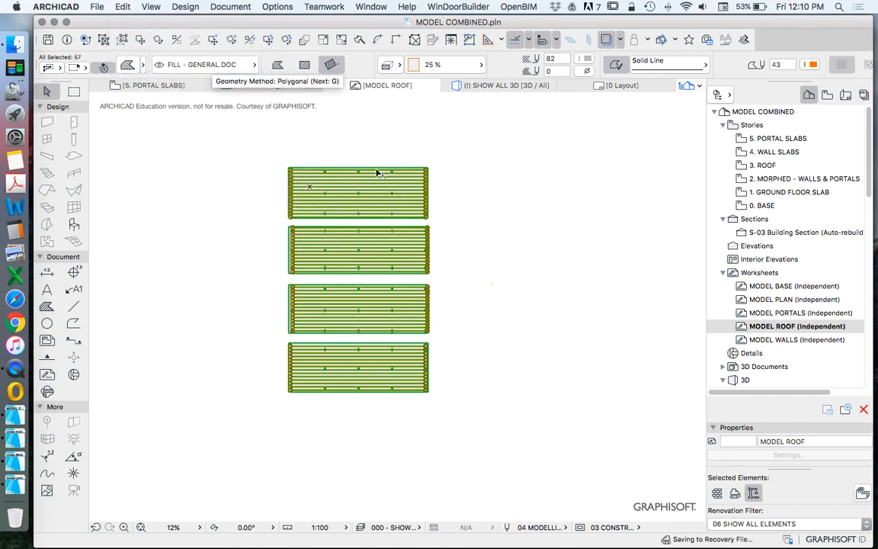
Step: Set the fill type of all roof panel and batten fills on the worksheet to Air Space
scroll(320, 181, up, 10)
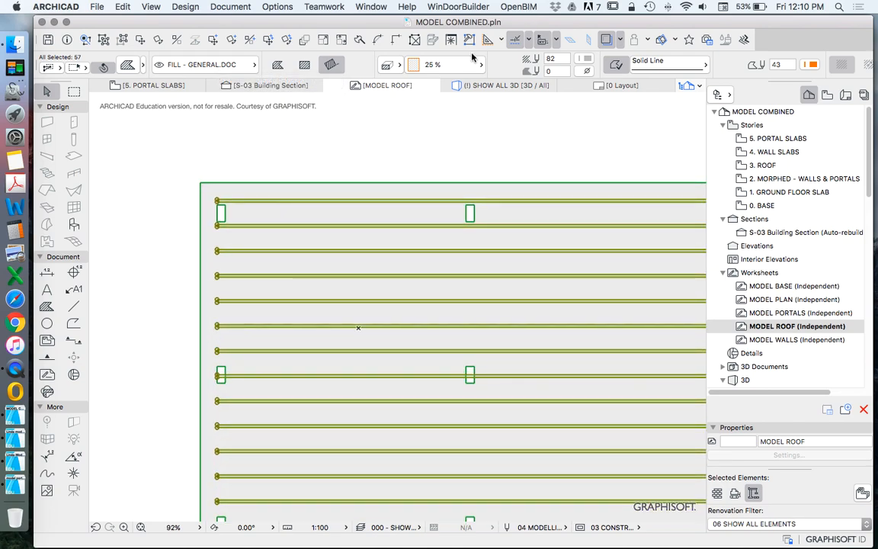
click(291, 147)
key(super+a)
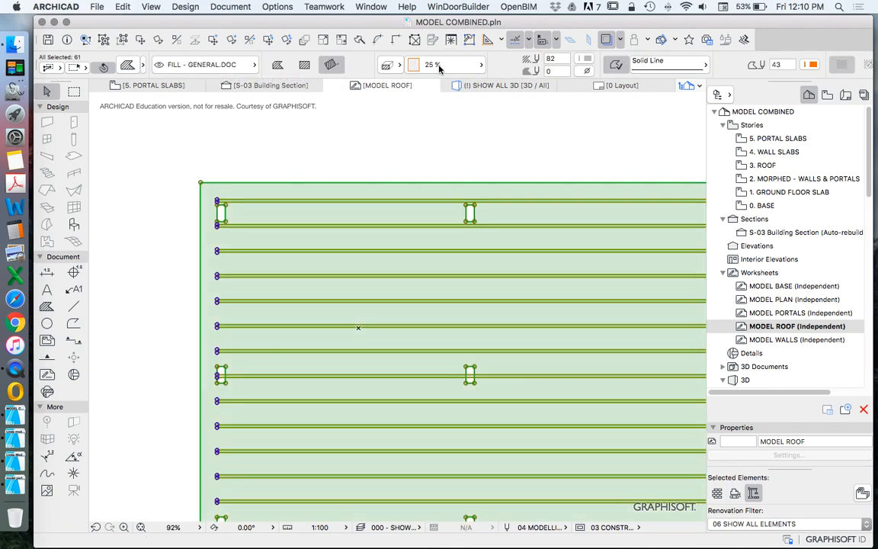
click(447, 65)
click(510, 105)
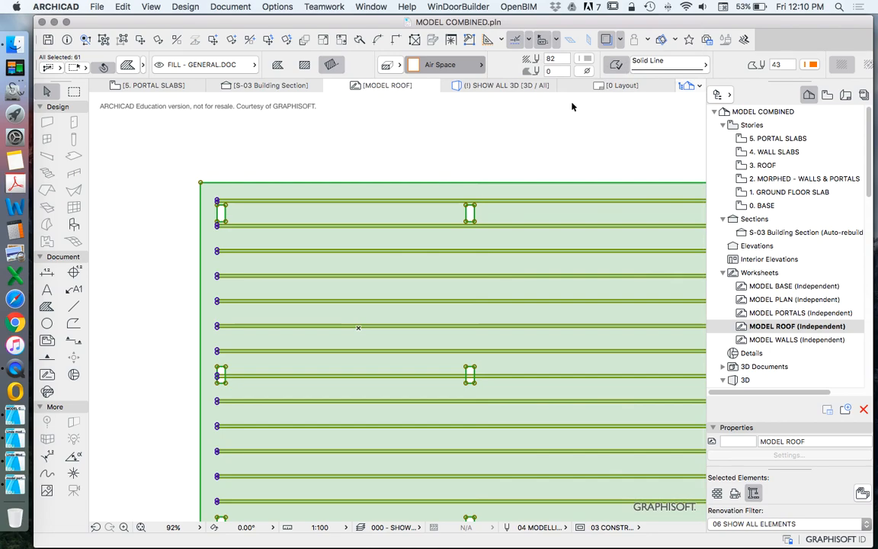
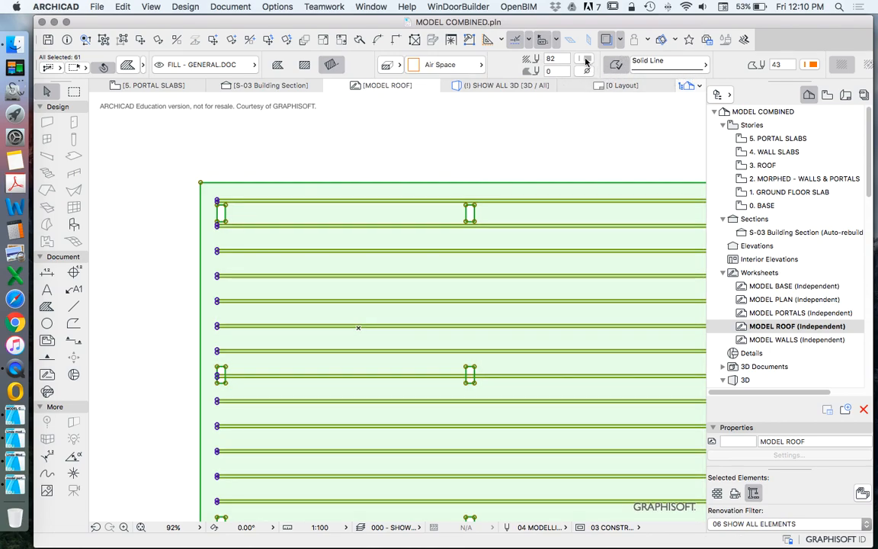
click(516, 146)
click(345, 184)
click(120, 38)
scroll(321, 166, down, 2)
click(812, 65)
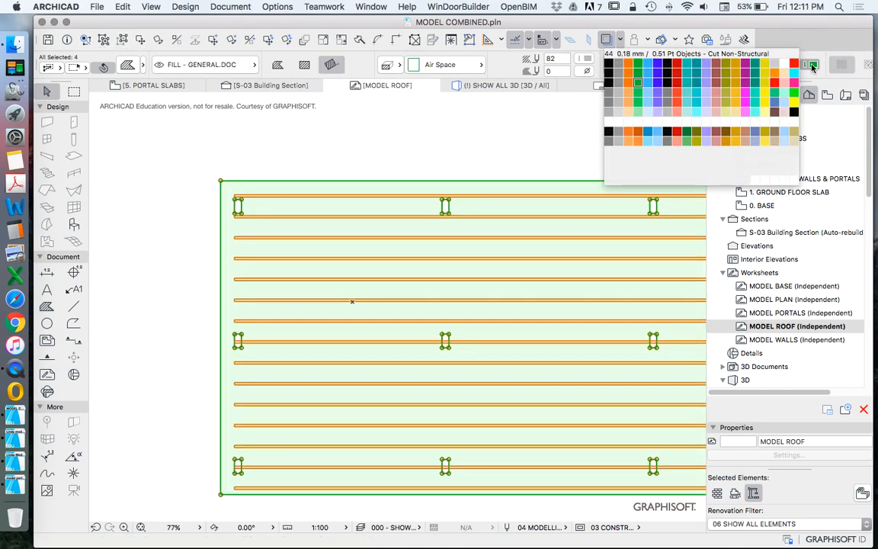
click(608, 107)
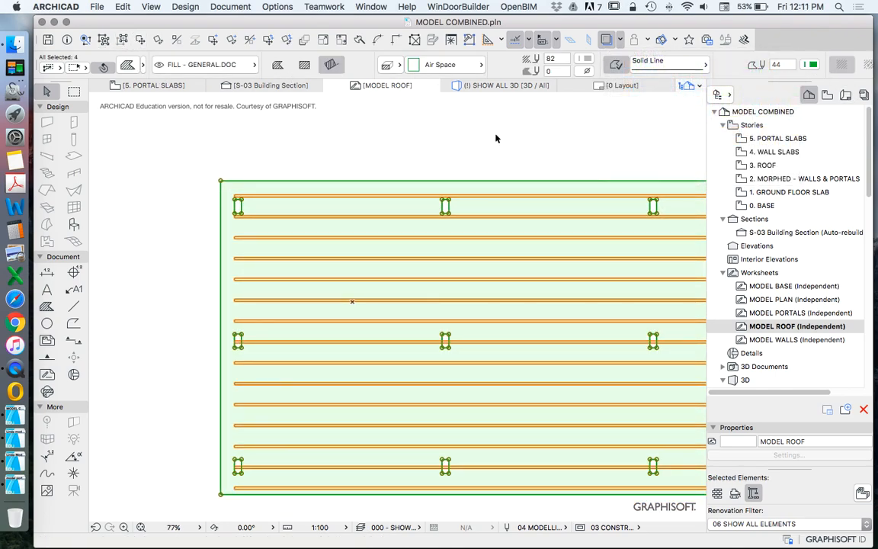
scroll(509, 143, down, 5)
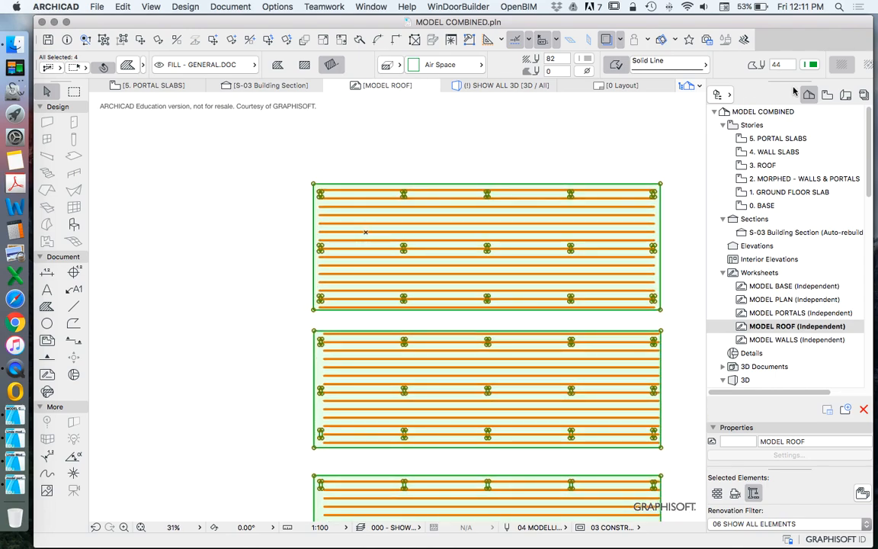
click(811, 65)
click(637, 81)
scroll(426, 164, down, 5)
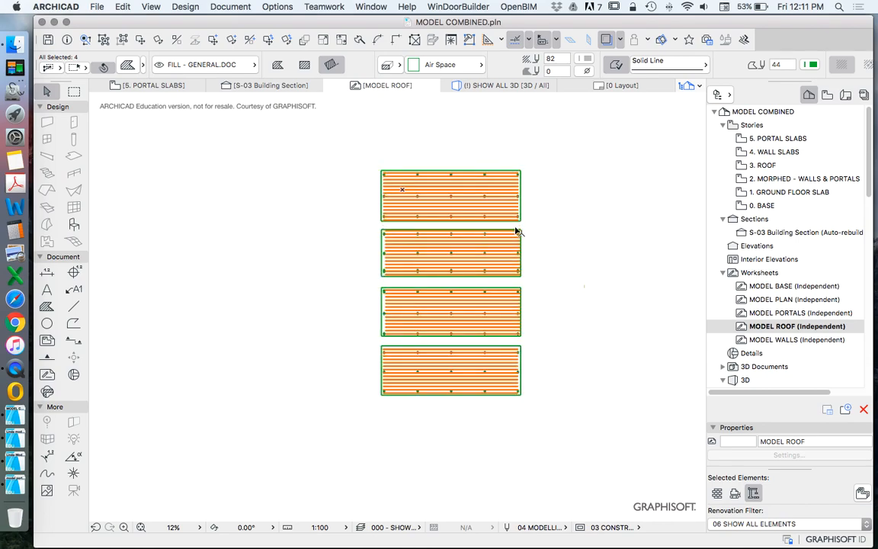
key(Escape)
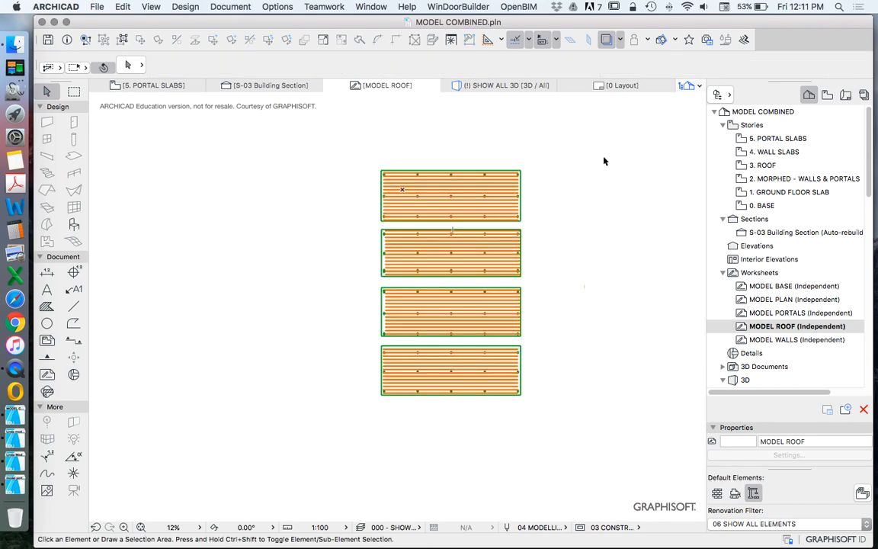
Step: Switch the model views' pen set to LASER CUT PENS
click(787, 289)
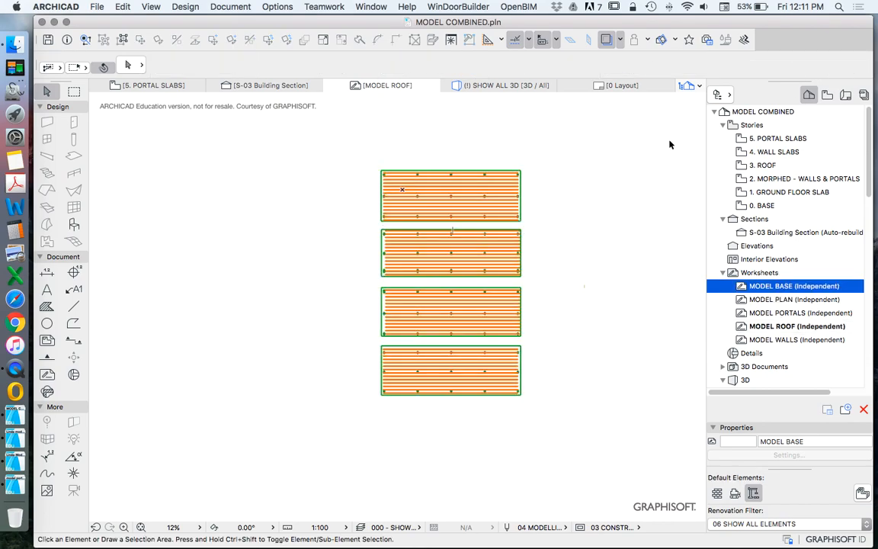
click(276, 6)
mouse_move(304, 22)
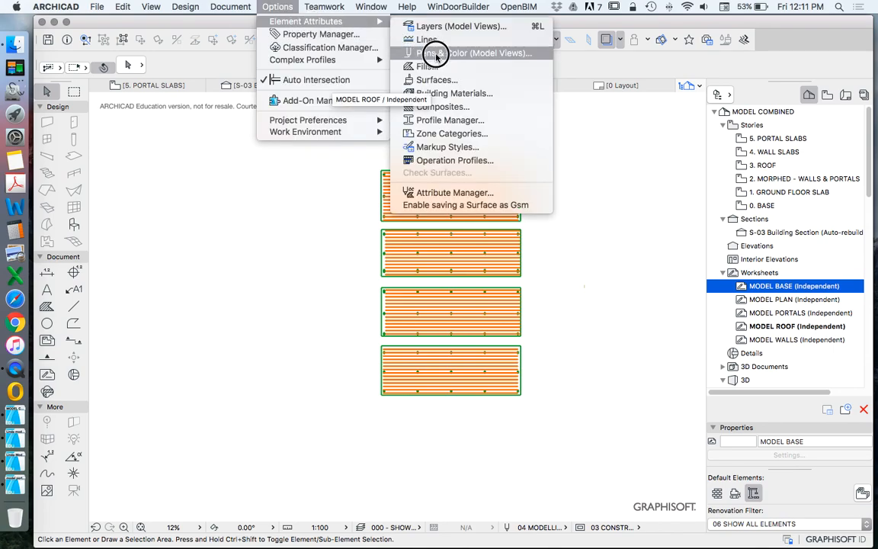
click(424, 54)
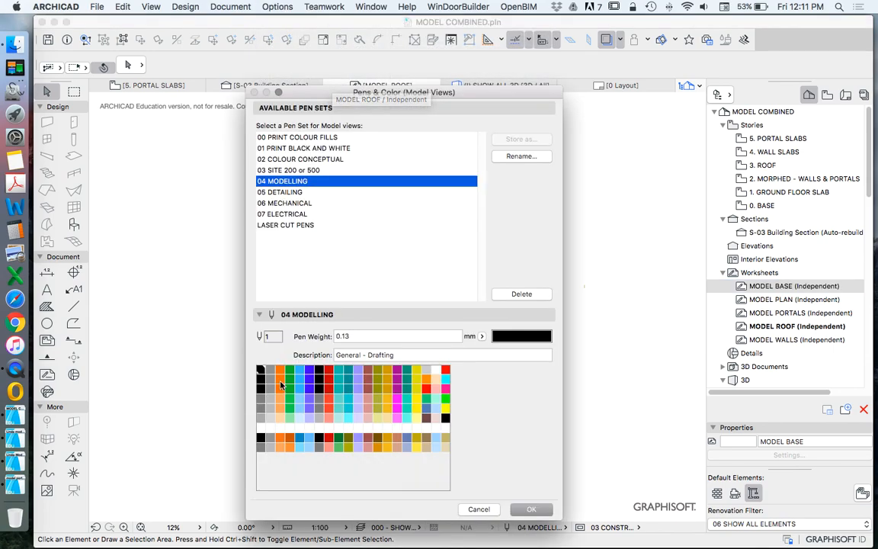
click(279, 225)
click(523, 511)
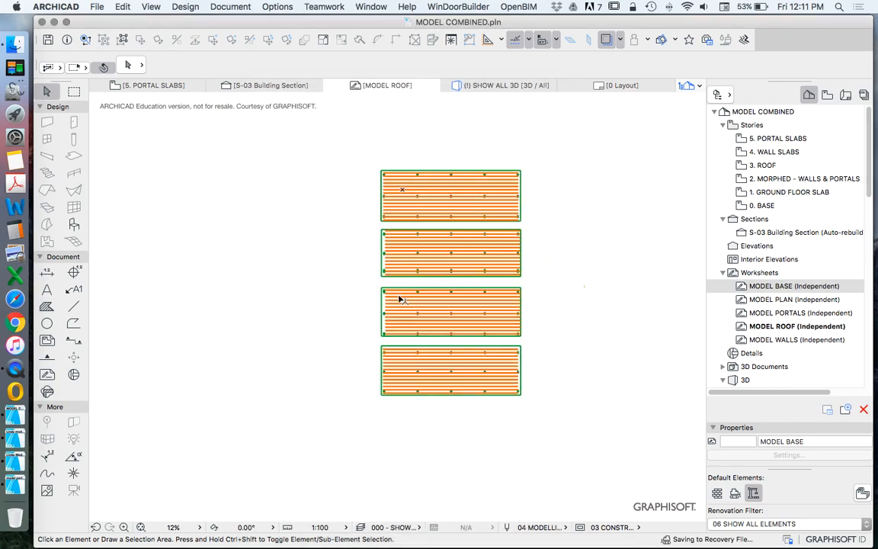
Step: Select the four roof panel fills with their cutouts and set their fill pen to pen 2, red
scroll(381, 191, up, 6)
key(super+a)
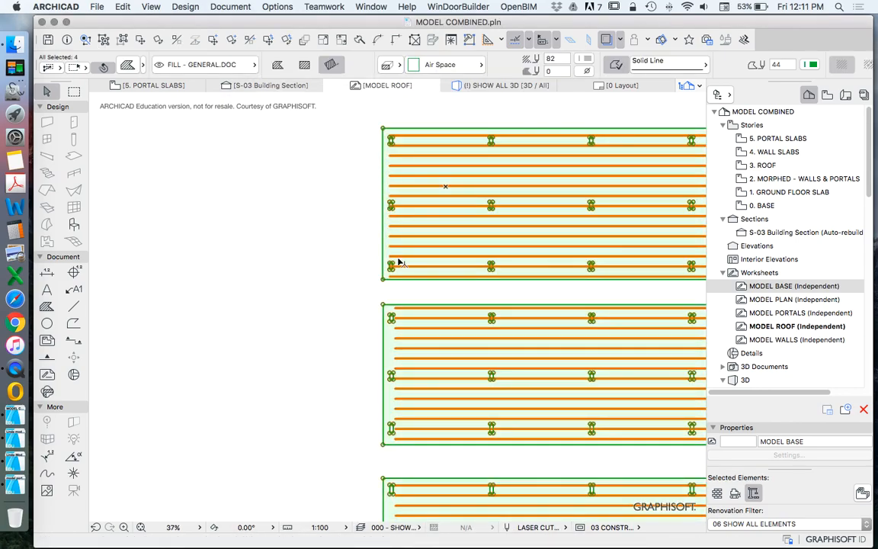
click(586, 59)
click(597, 47)
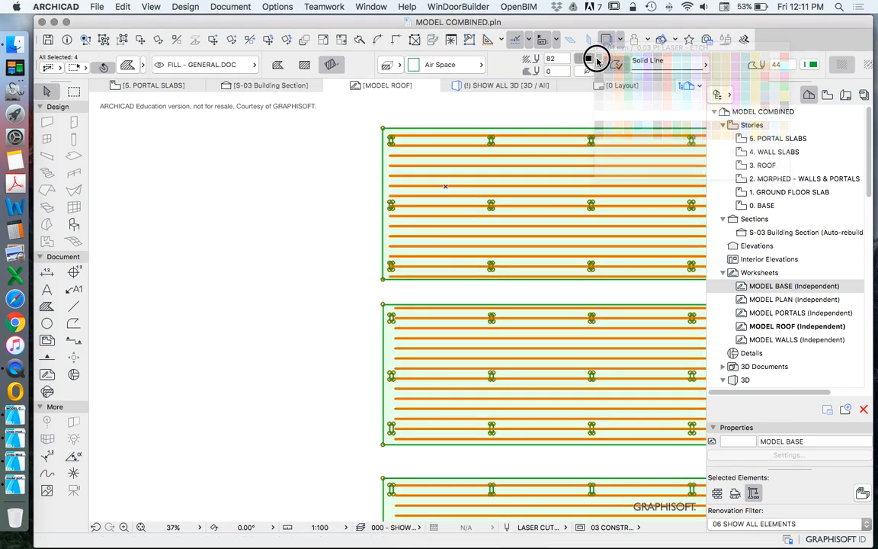
click(582, 59)
click(609, 58)
click(590, 59)
click(608, 58)
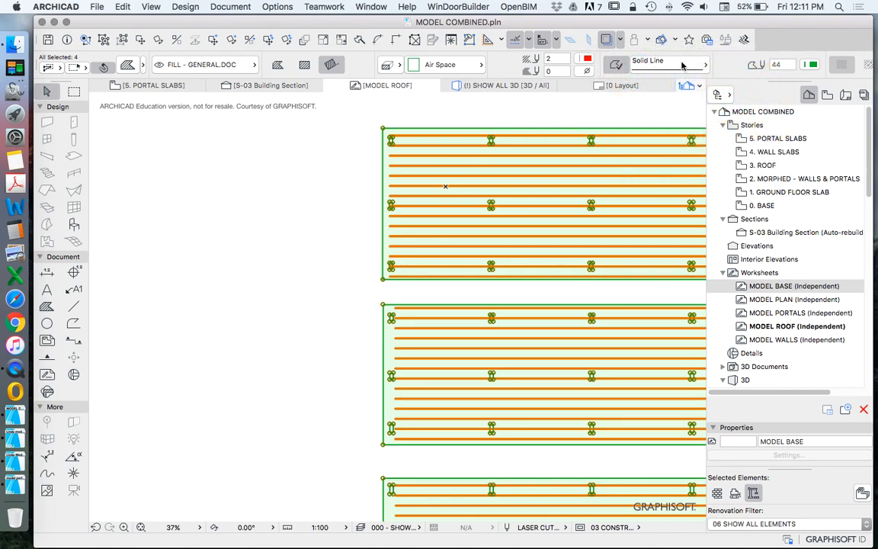
Step: Set the contour pen of the four roof panel fills to pen 2, red
click(813, 66)
click(617, 66)
click(534, 107)
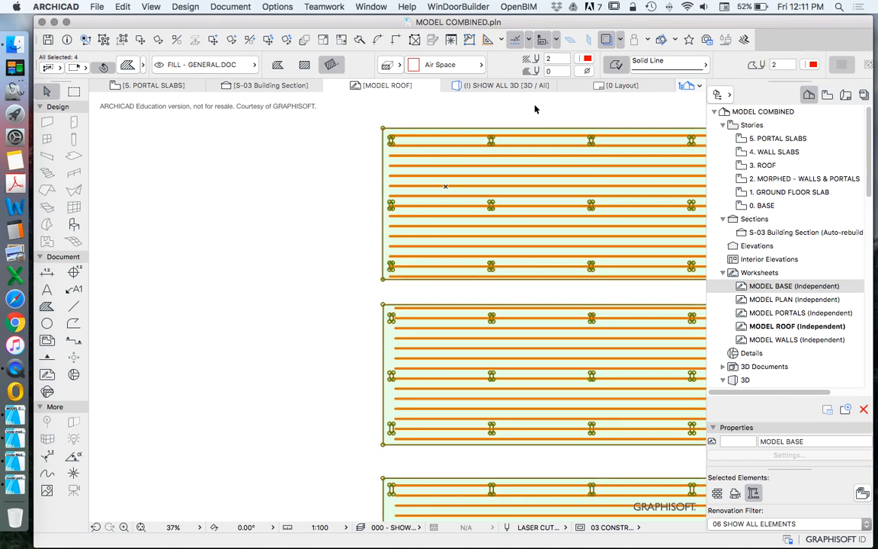
Step: Select all the thin strip fills on the roof panels and set their contour pen to pen 1, LASER - ETCH
scroll(446, 136, up, 1)
scroll(446, 135, up, 5)
key(super+a)
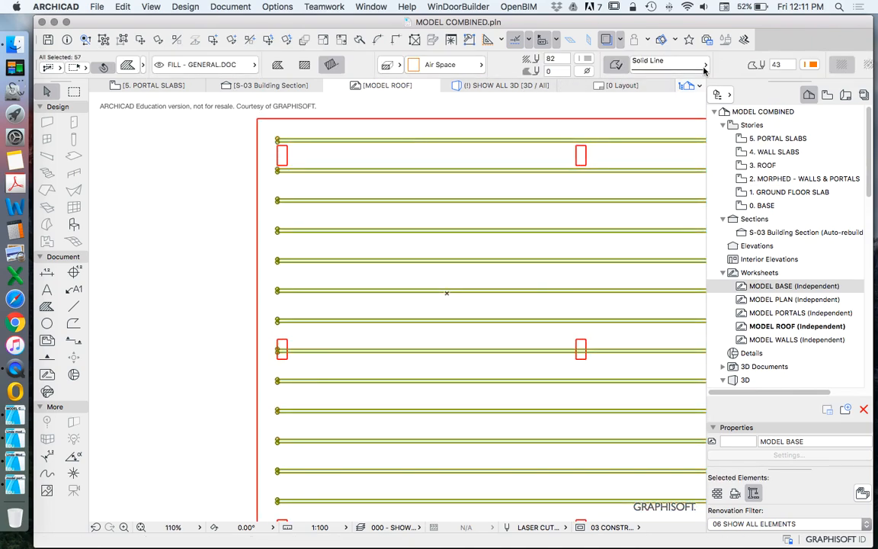
click(813, 66)
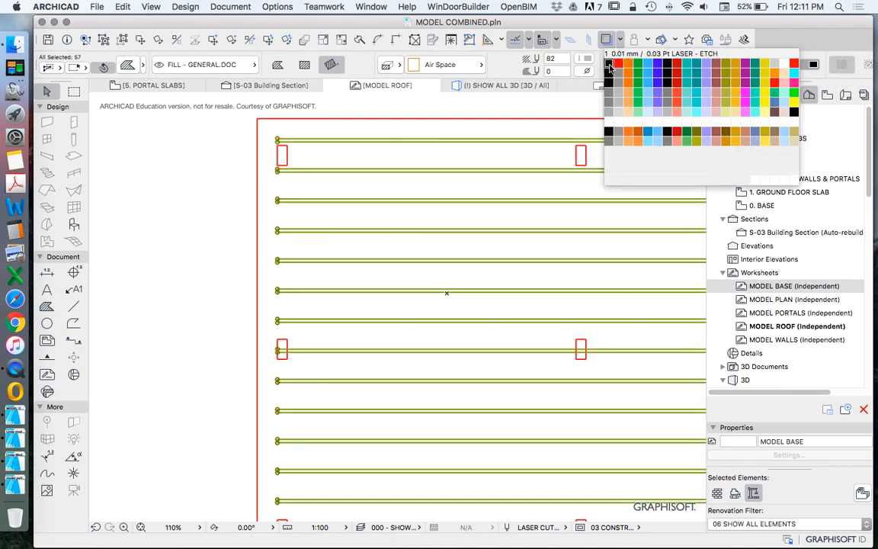
click(610, 67)
key(Escape)
Step: Examine where the black etch strips run across the red rectangular cutouts in the roof panels
scroll(303, 188, down, 6)
scroll(337, 198, up, 8)
scroll(353, 245, down, 5)
scroll(357, 164, up, 7)
scroll(346, 172, down, 5)
scroll(216, 304, up, 4)
scroll(300, 286, up, 5)
scroll(252, 256, up, 2)
scroll(243, 250, down, 4)
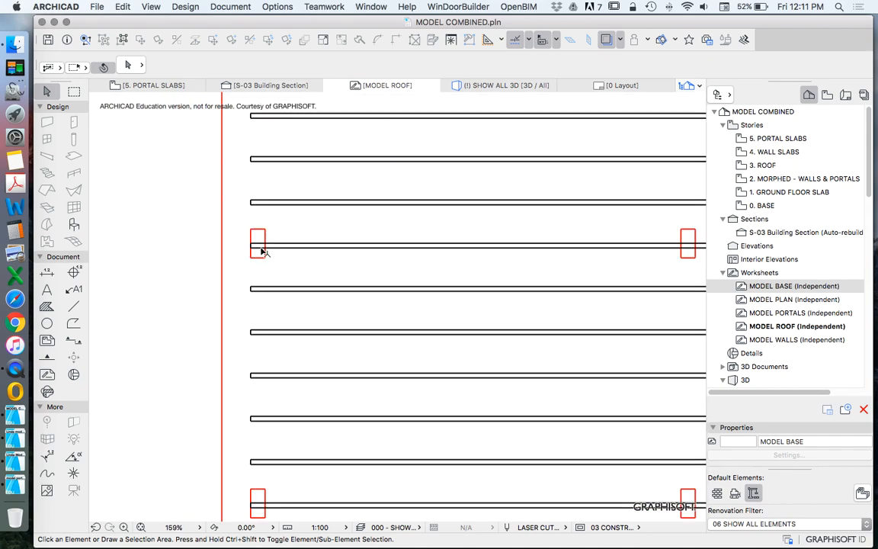
scroll(267, 260, up, 8)
key(super+a)
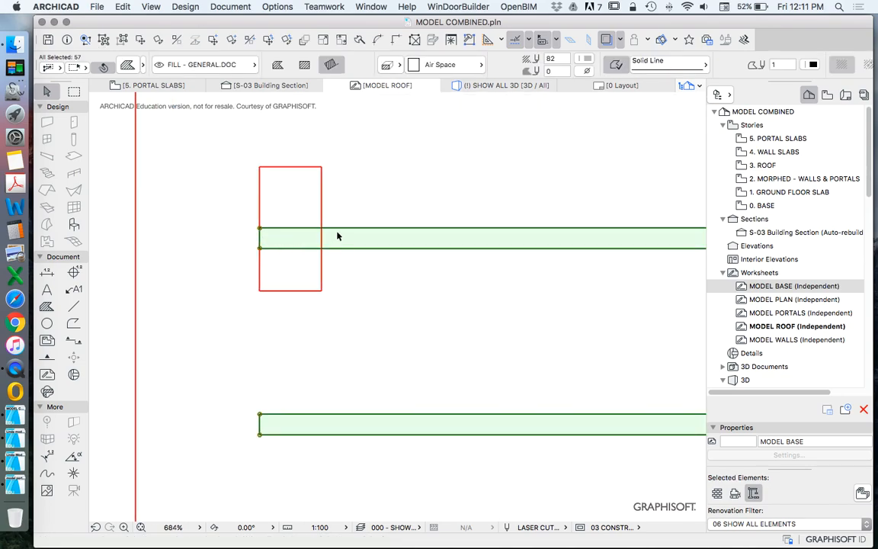
scroll(327, 267, down, 1)
scroll(318, 287, down, 8)
scroll(316, 278, up, 10)
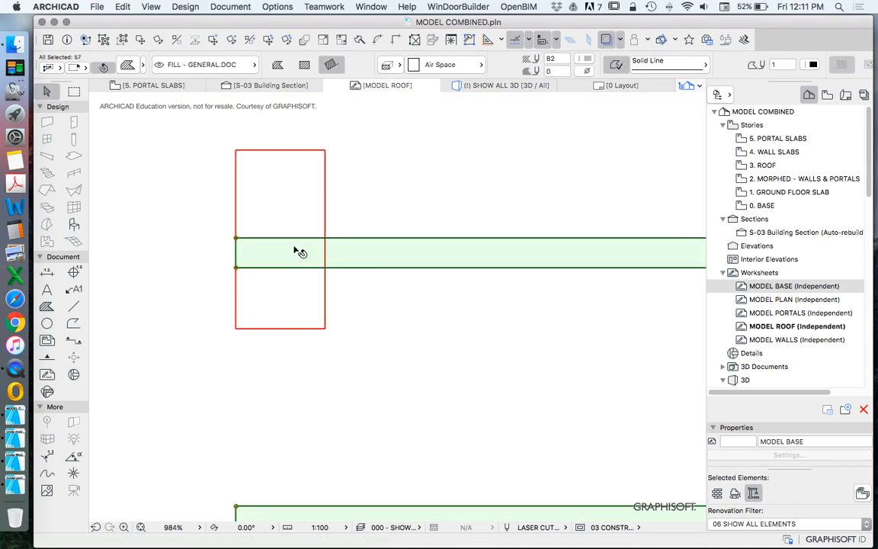
scroll(298, 244, down, 1)
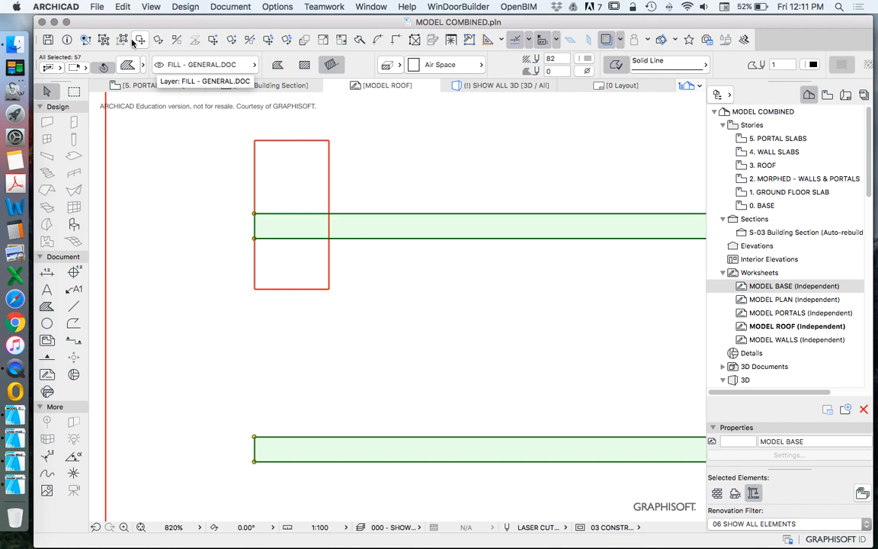
Step: Suspend groups and shorten the strip crossing the middle row's first cutout so it starts at that cutout's inner edge
scroll(261, 190, down, 8)
click(223, 193)
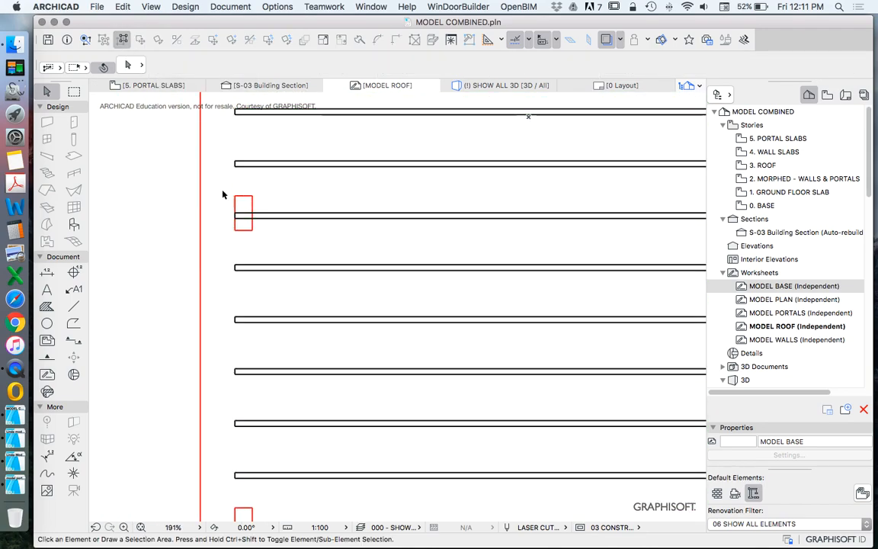
scroll(256, 201, up, 5)
click(258, 199)
click(193, 189)
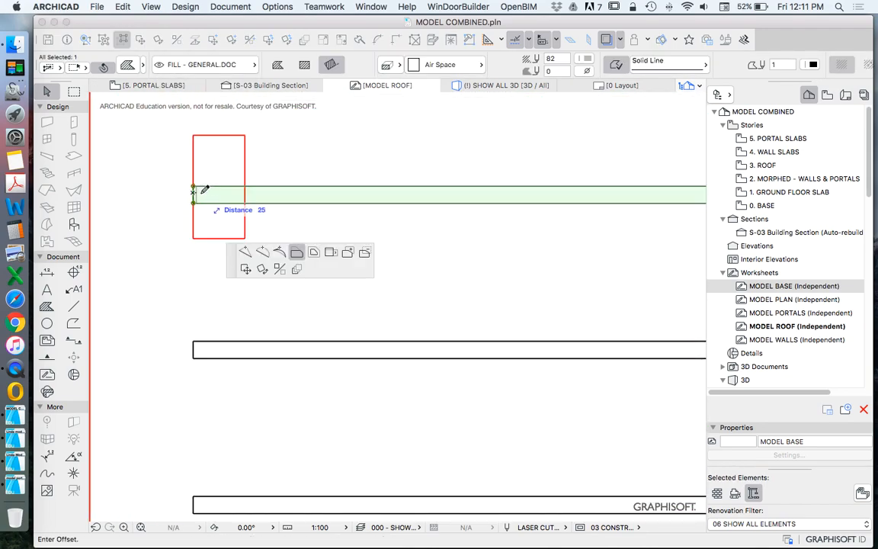
click(253, 183)
click(247, 258)
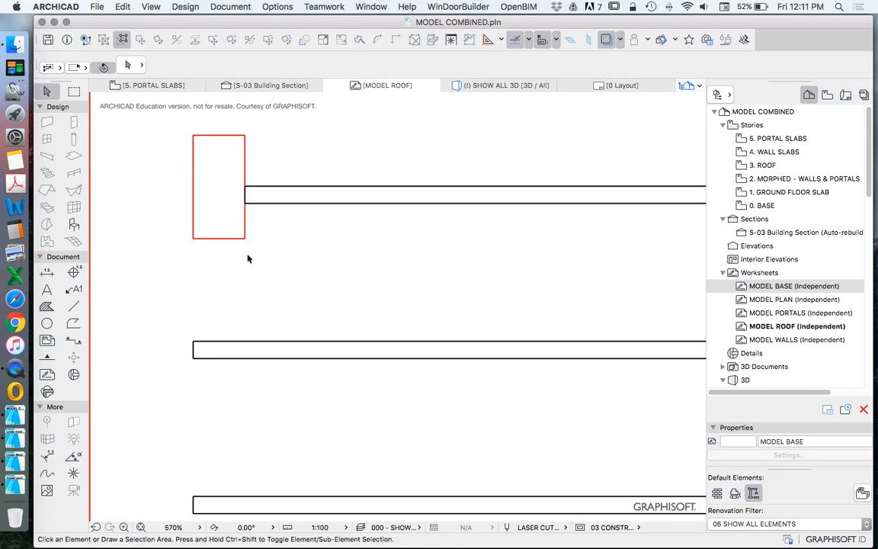
Step: Split the same strip along the edges of the second cutout in the first panel's middle row
scroll(248, 256, down, 10)
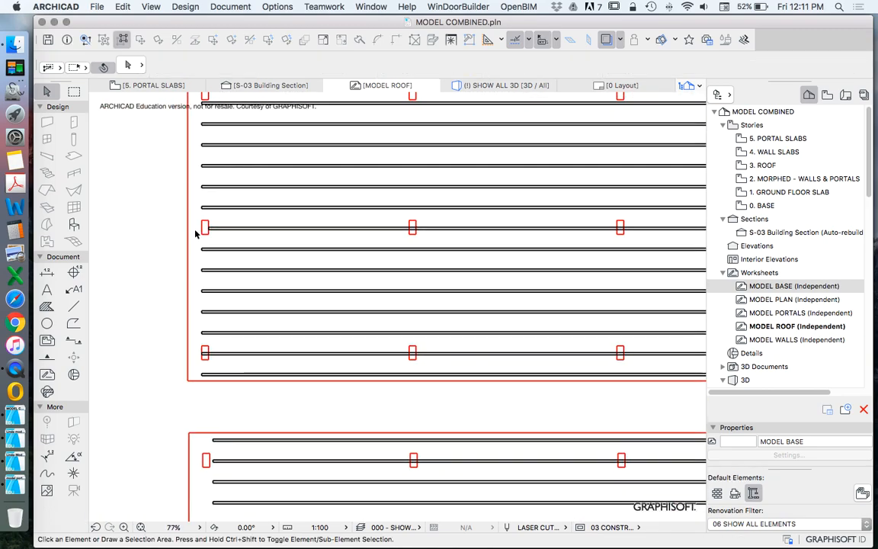
click(434, 228)
scroll(443, 223, up, 6)
click(323, 39)
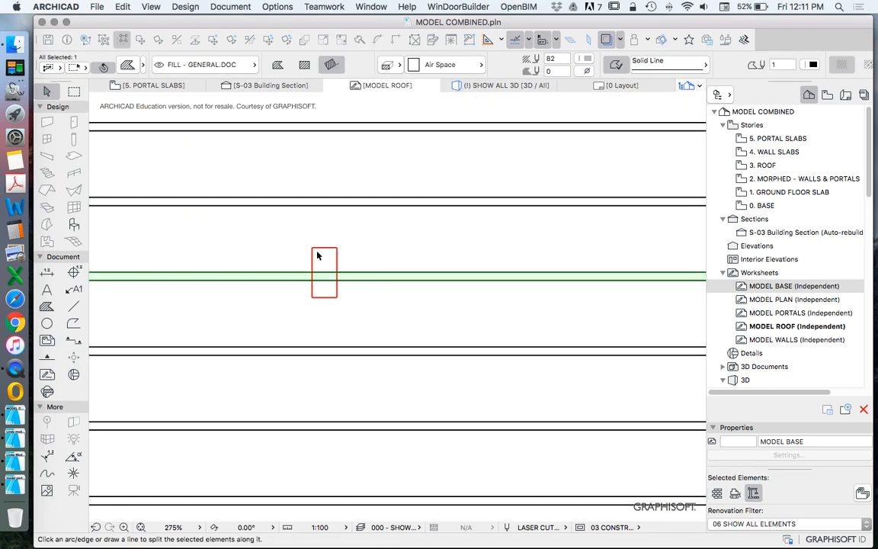
click(313, 268)
click(366, 259)
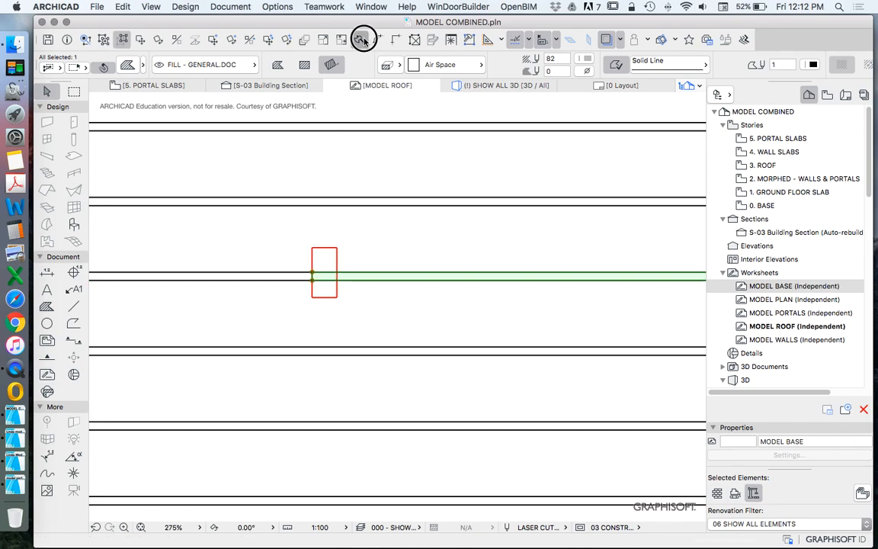
click(362, 39)
click(324, 257)
Step: Split the remaining strip at the third cutout of the row and clear the piece crossing it
scroll(307, 254, down, 5)
scroll(399, 256, up, 5)
click(388, 239)
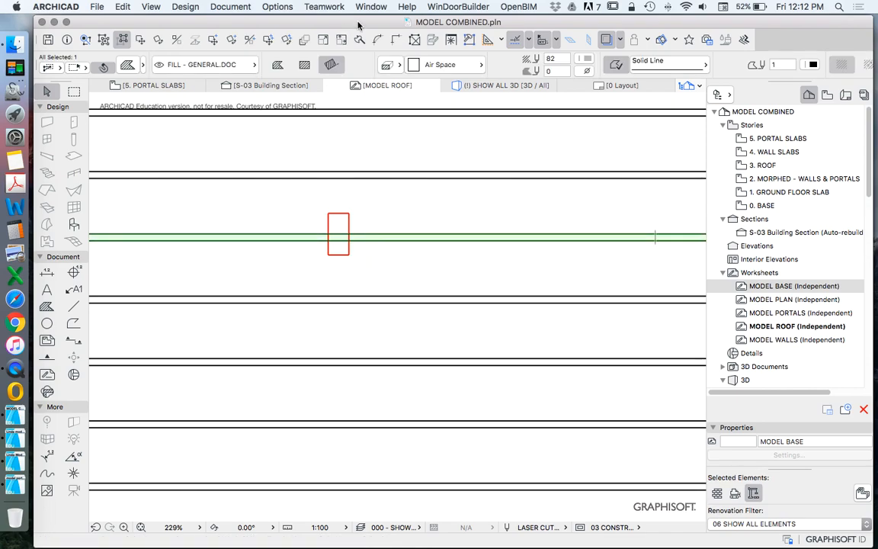
click(362, 39)
click(329, 260)
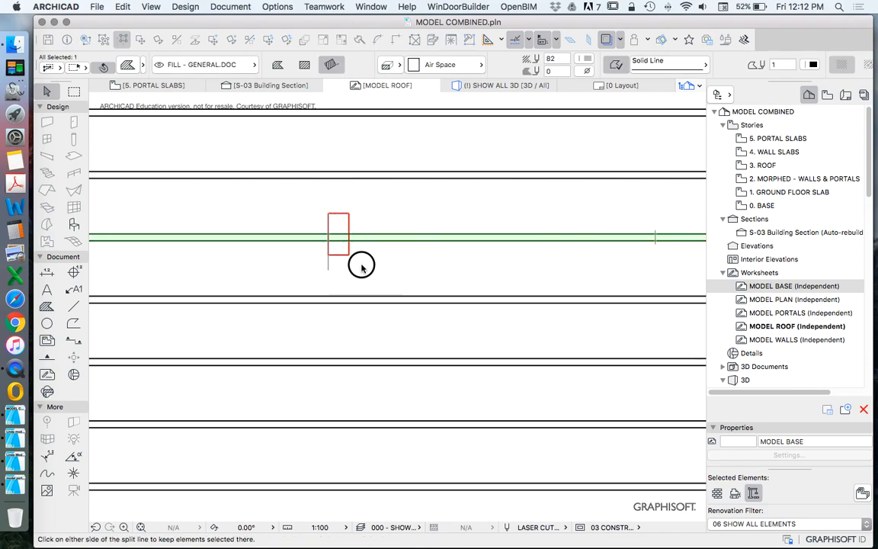
click(340, 233)
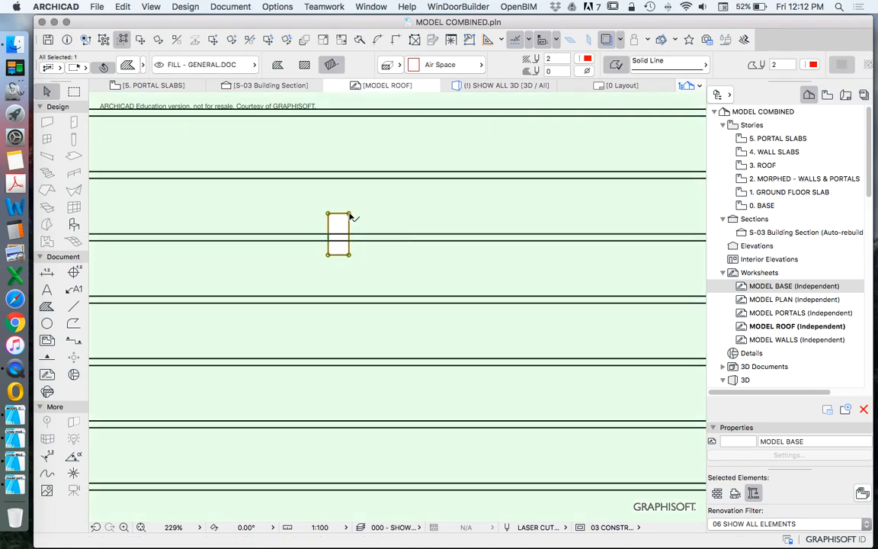
click(362, 39)
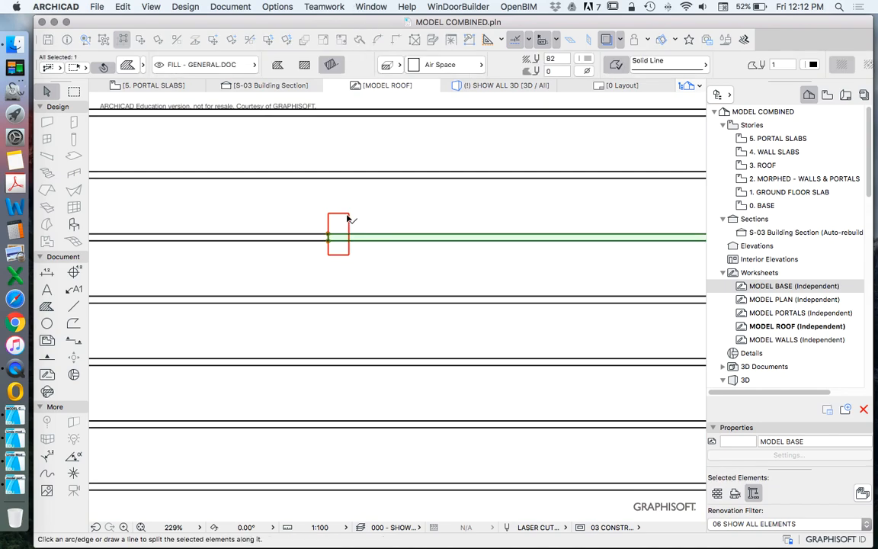
click(349, 269)
click(296, 265)
click(370, 261)
Step: Split the strip at the fourth cutout's near edge and offset the remaining piece's end to the cutout's far edge
scroll(333, 239, down, 5)
click(406, 245)
scroll(406, 223, up, 4)
scroll(376, 113, up, 2)
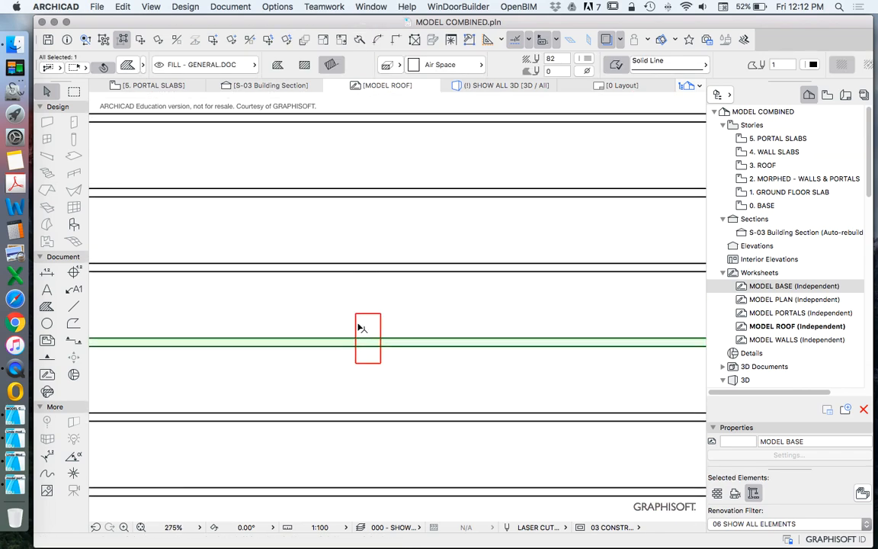
click(361, 42)
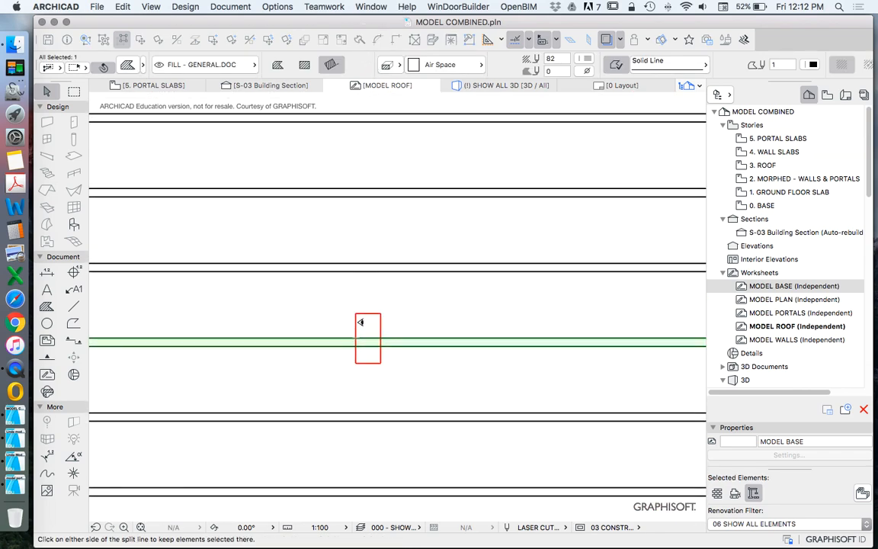
scroll(366, 355, up, 5)
click(343, 325)
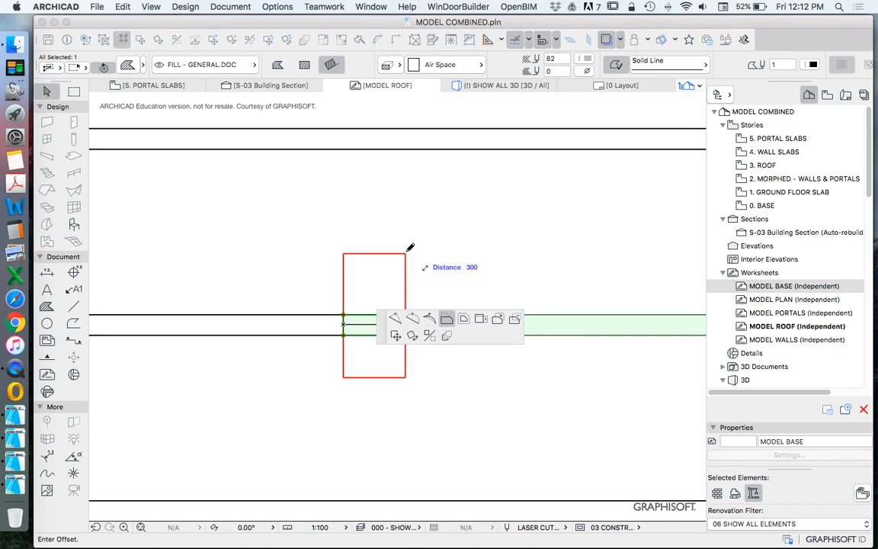
click(405, 253)
Step: Cut the strip back at the last cutout of the first panel's middle row
scroll(326, 280, down, 10)
scroll(550, 279, up, 1)
scroll(550, 279, up, 10)
click(442, 281)
click(353, 177)
click(460, 251)
scroll(461, 252, down, 10)
scroll(476, 267, down, 8)
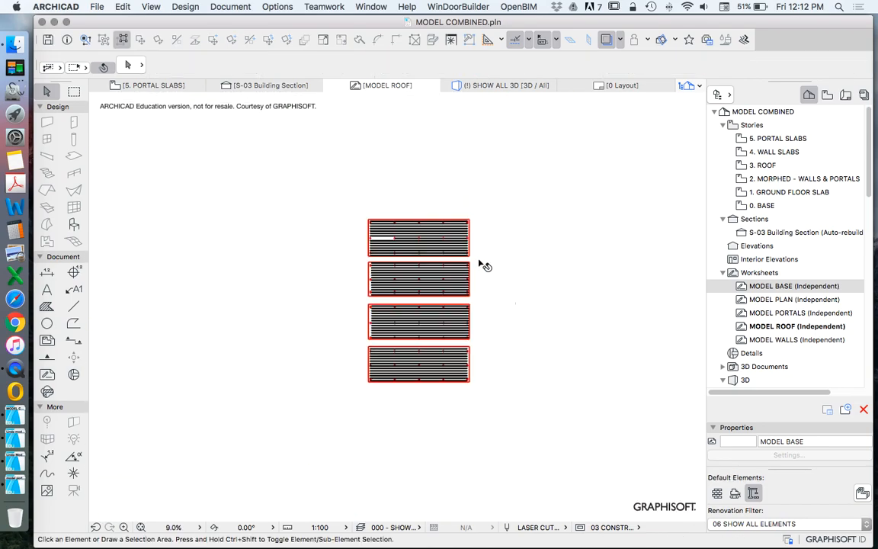
scroll(433, 286, up, 5)
scroll(419, 285, down, 3)
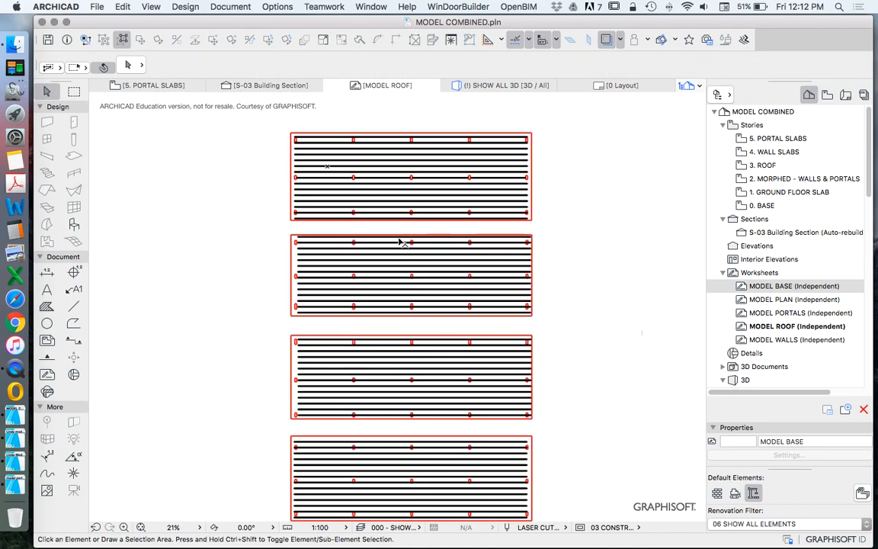
scroll(485, 358, down, 2)
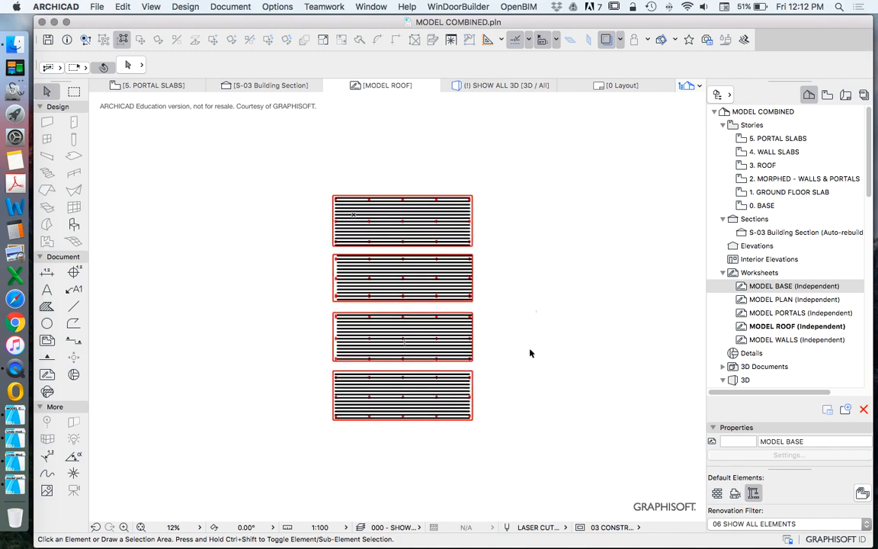
scroll(530, 353, down, 2)
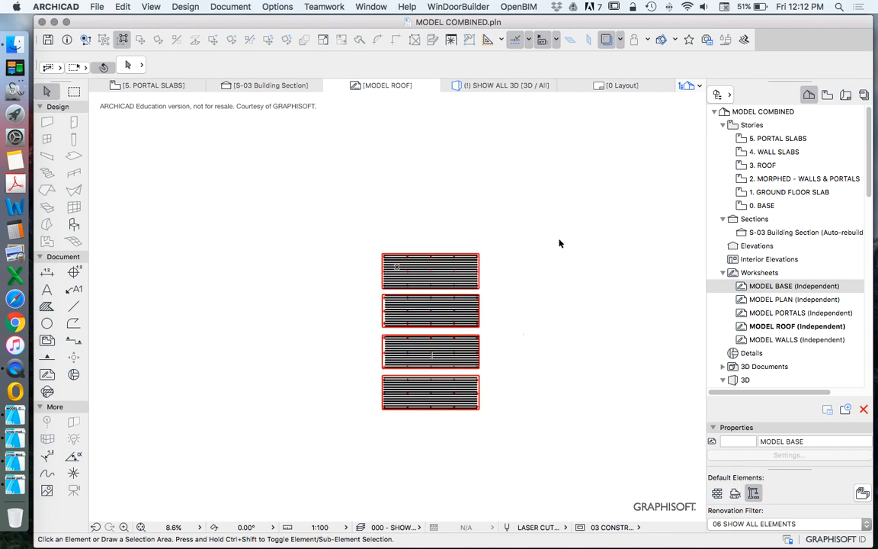
Step: Open the 1. GROUND FLOOR SLAB story and copy the red dashed sheet outline beside the plan
scroll(501, 265, down, 3)
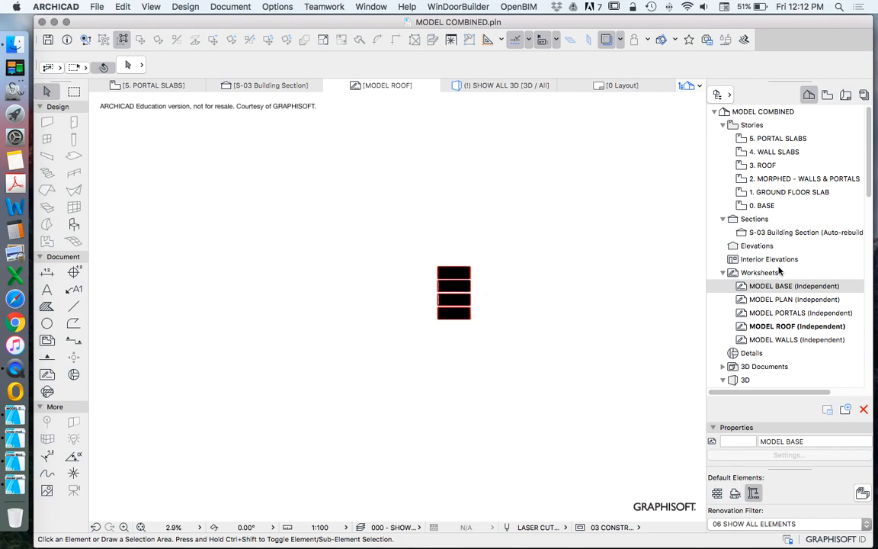
double_click(774, 180)
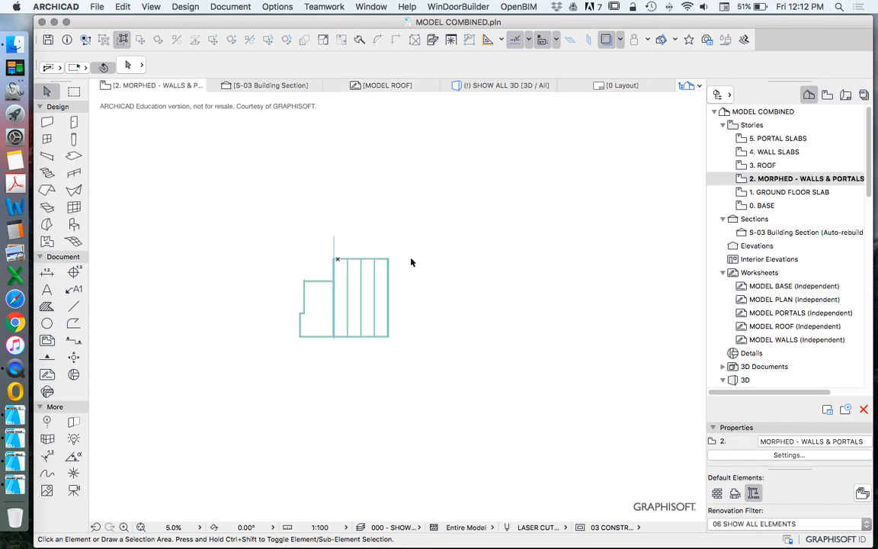
click(774, 194)
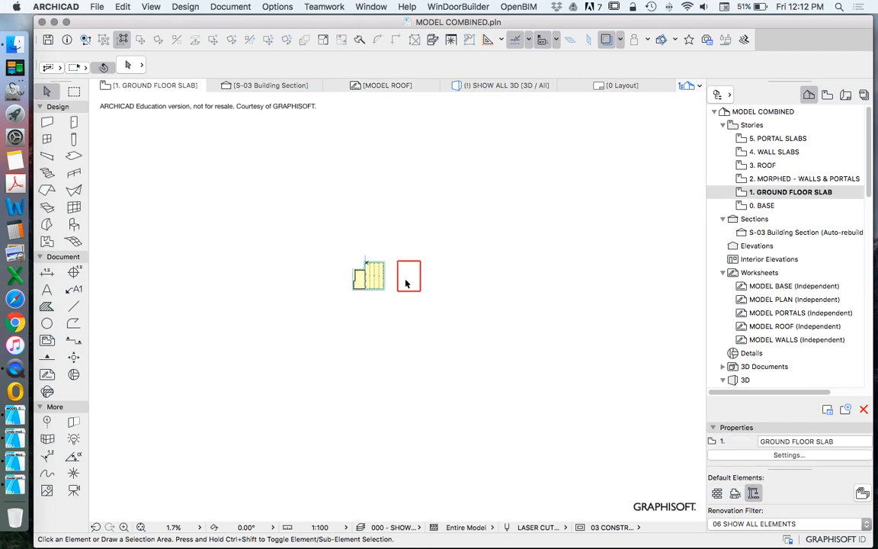
scroll(412, 286, up, 3)
click(386, 262)
scroll(386, 262, up, 3)
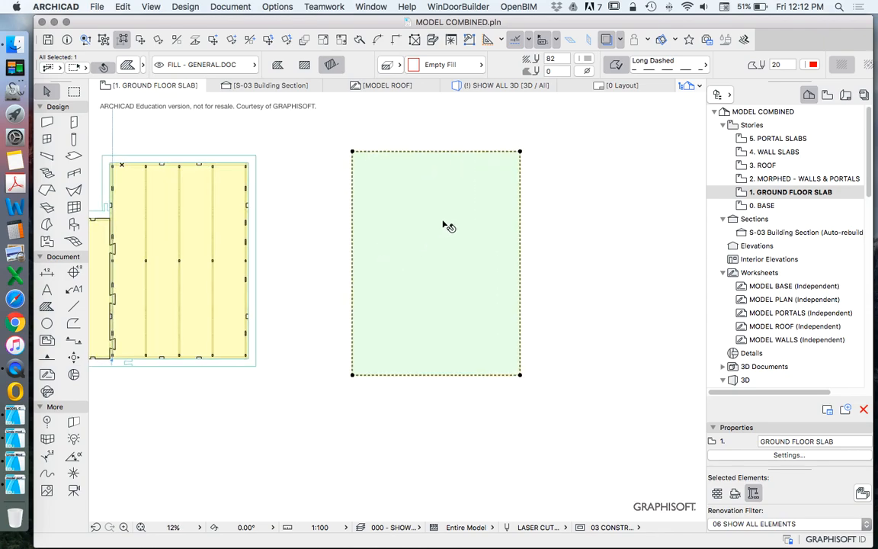
Step: Open the MODEL PORTALS worksheet
click(783, 286)
click(756, 299)
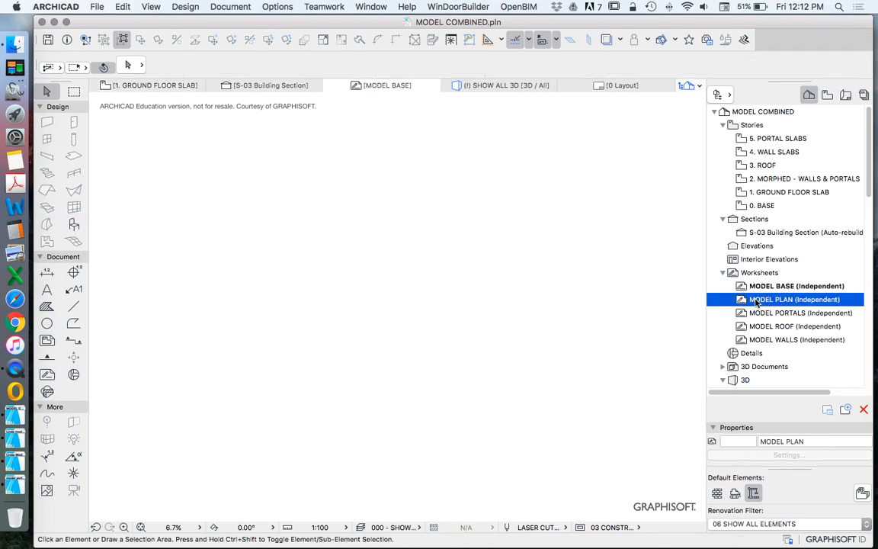
click(803, 314)
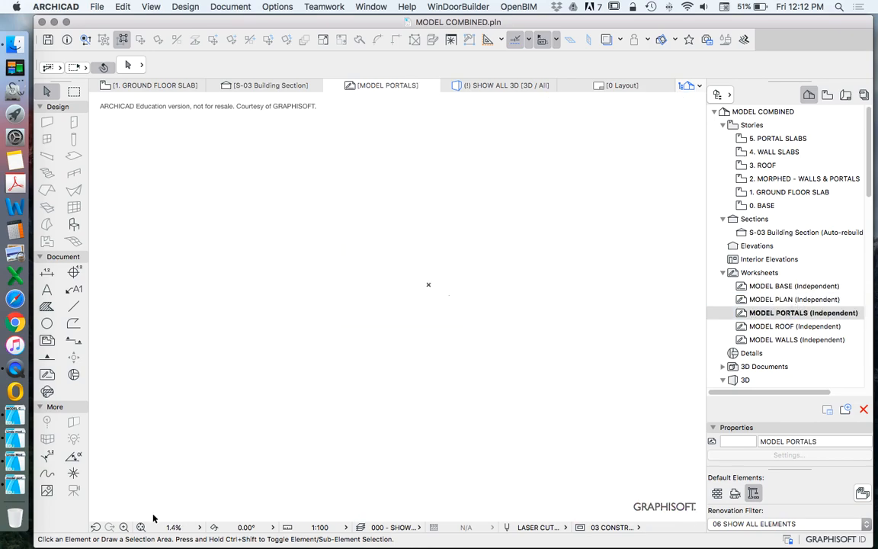
scroll(415, 372, down, 5)
Step: Make all layers visible in the layer settings
key(super+l)
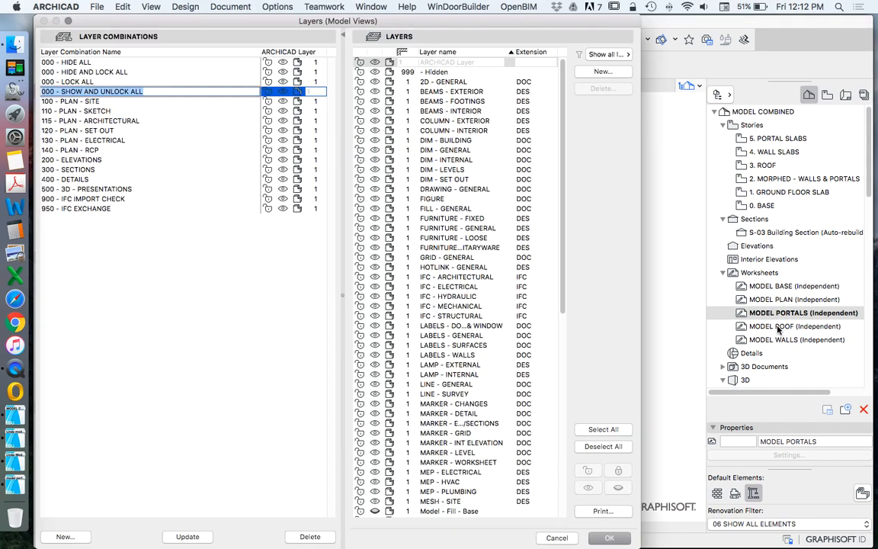
click(612, 432)
click(377, 295)
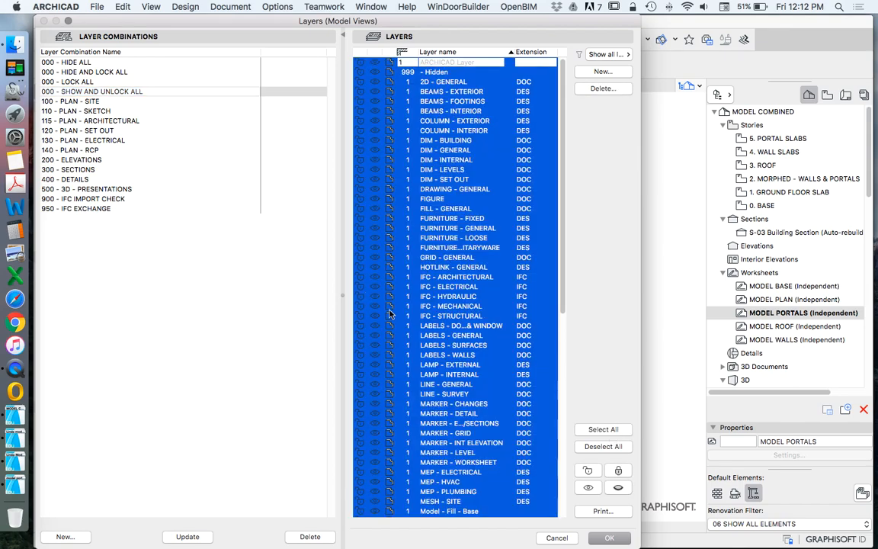
click(590, 533)
scroll(388, 324, down, 5)
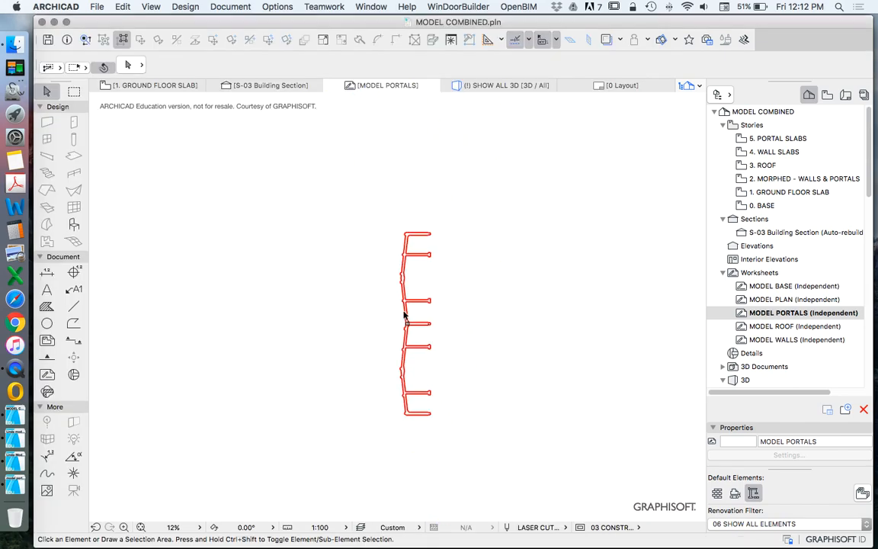
Step: Paste the copied sheet outline into the MODEL PORTALS worksheet over the middle portal frames
scroll(377, 300, down, 3)
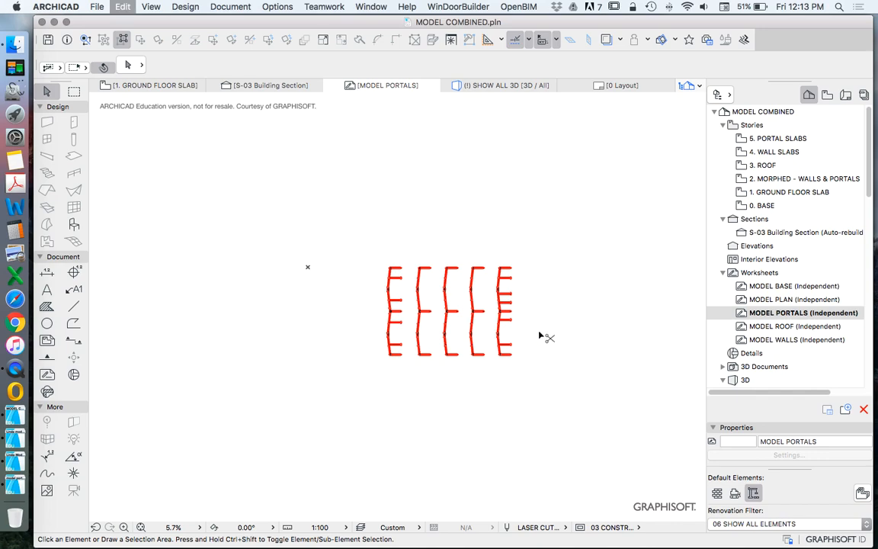
key(super+v)
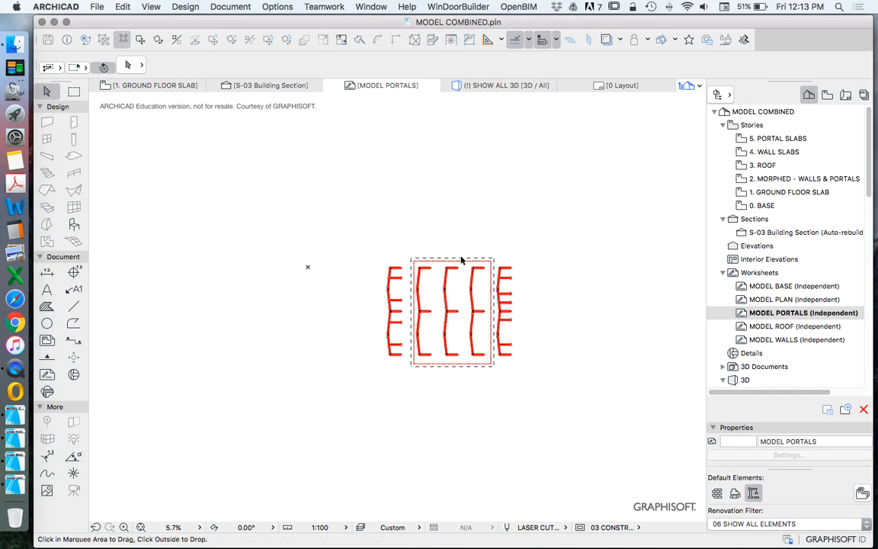
click(466, 233)
scroll(390, 270, up, 3)
scroll(402, 257, down, 3)
scroll(409, 261, up, 2)
Step: Group the leftmost portal frame's elements and move the sheet outline to the empty area left of the frames
mouse_move(349, 226)
mouse_down()
mouse_move(416, 417)
mouse_move(403, 417)
mouse_up()
click(123, 6)
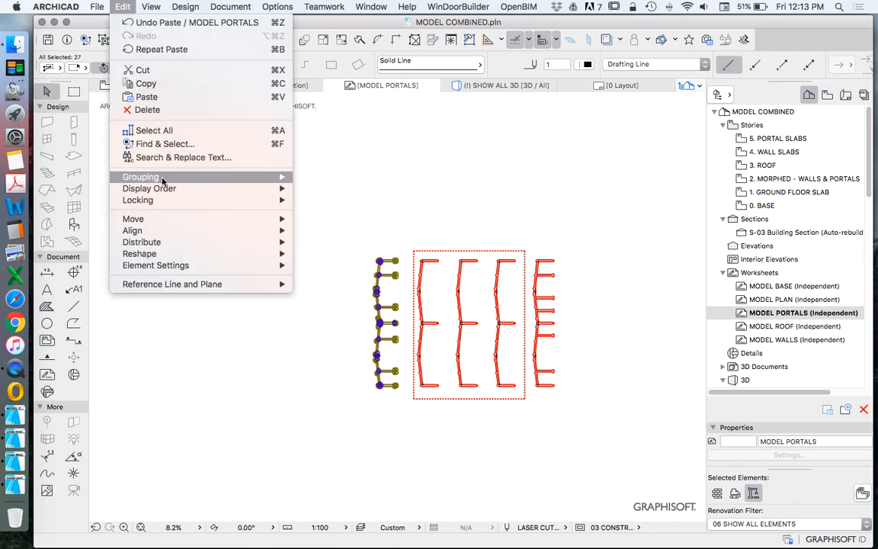
mouse_move(209, 176)
click(326, 178)
drag(413, 251, 251, 251)
Step: Group the elements of the second and third portal frames, each frame as its own group
drag(409, 231, 438, 408)
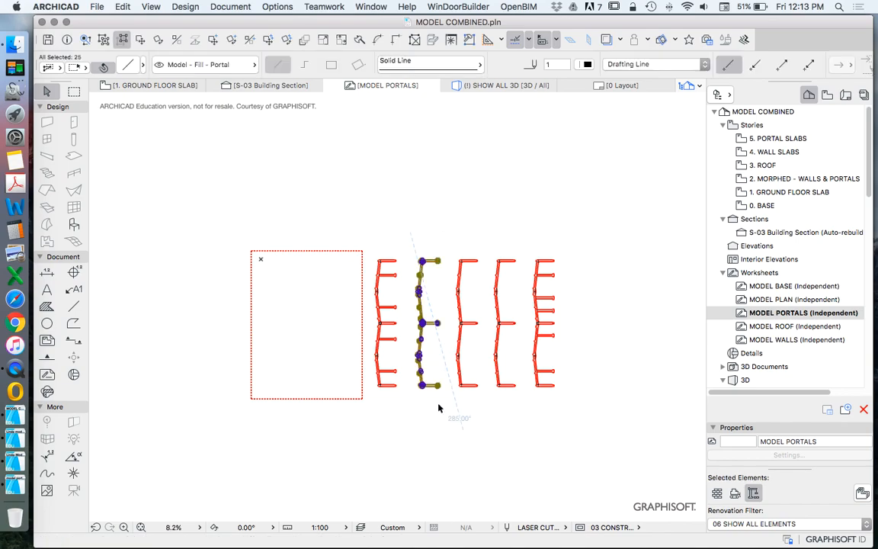
click(124, 6)
click(321, 179)
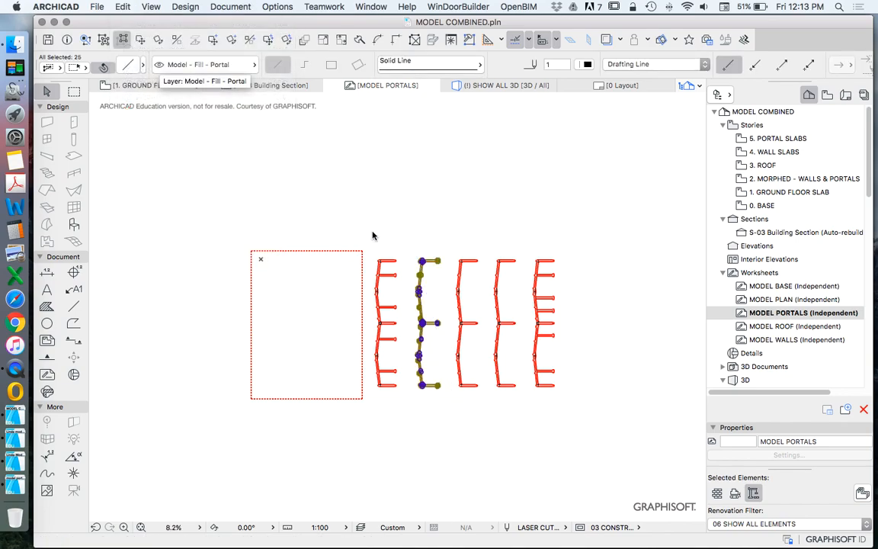
click(451, 237)
click(485, 411)
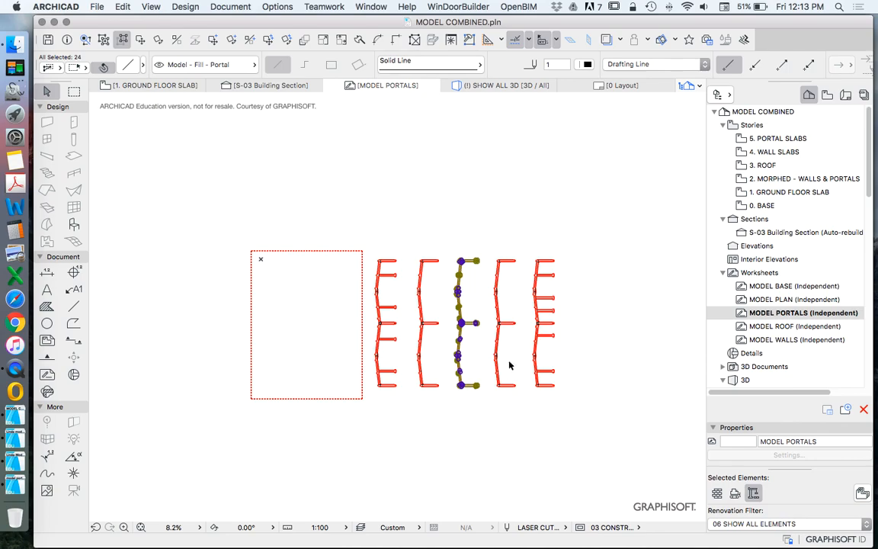
Step: Group the elements of the fourth and fifth portal frames, each frame as its own group
click(487, 234)
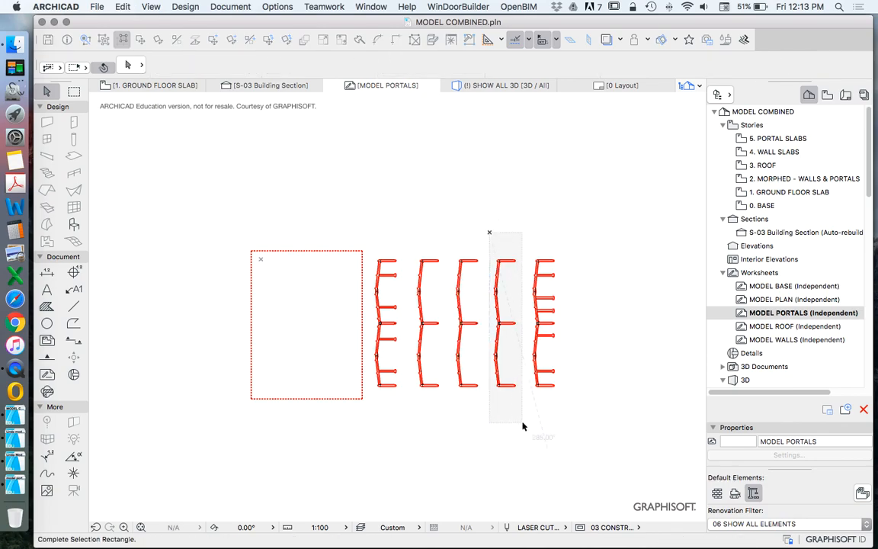
click(524, 422)
click(525, 228)
click(598, 432)
click(559, 427)
scroll(320, 352, up, 3)
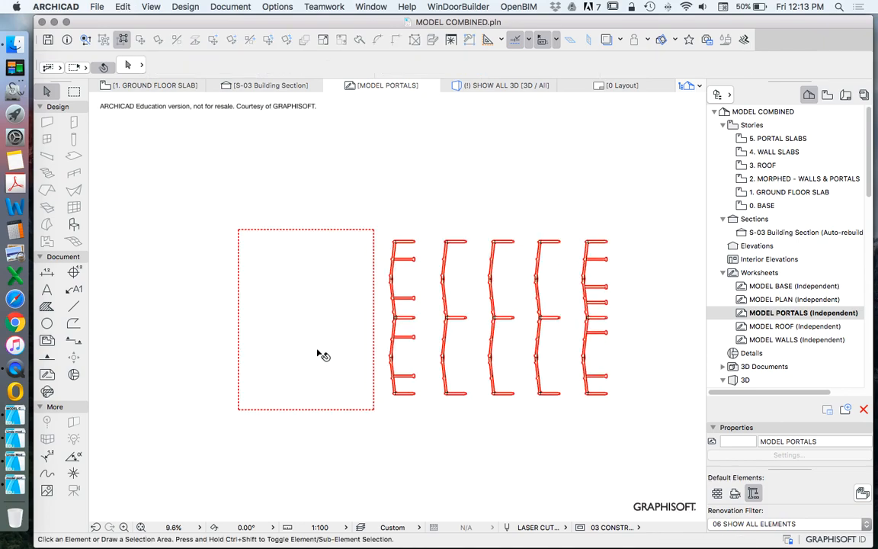
Step: Move the first portal frame into the sheet outline, close to its upper-left corner
drag(412, 224, 223, 209)
key(Escape)
scroll(245, 219, up, 3)
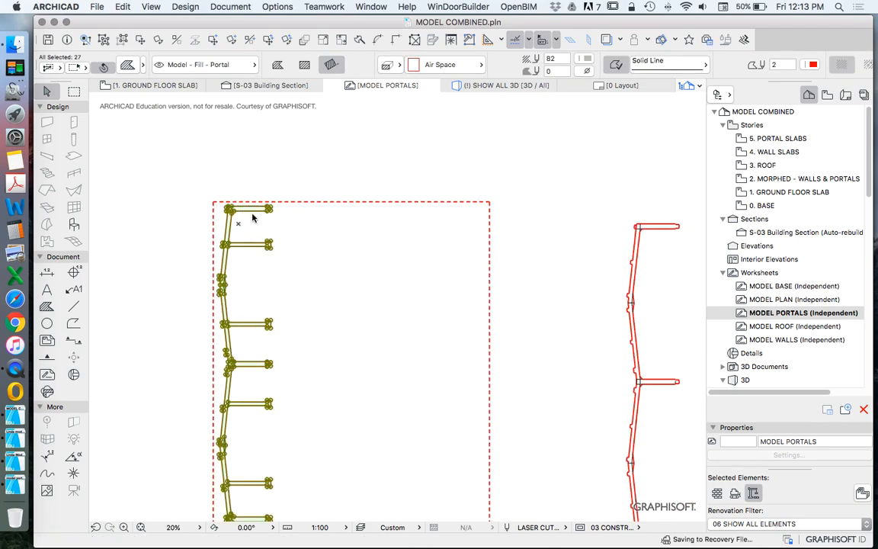
scroll(344, 224, down, 5)
Step: Rotate the rightmost portal frame 180° so its legs point toward the other frames
click(446, 251)
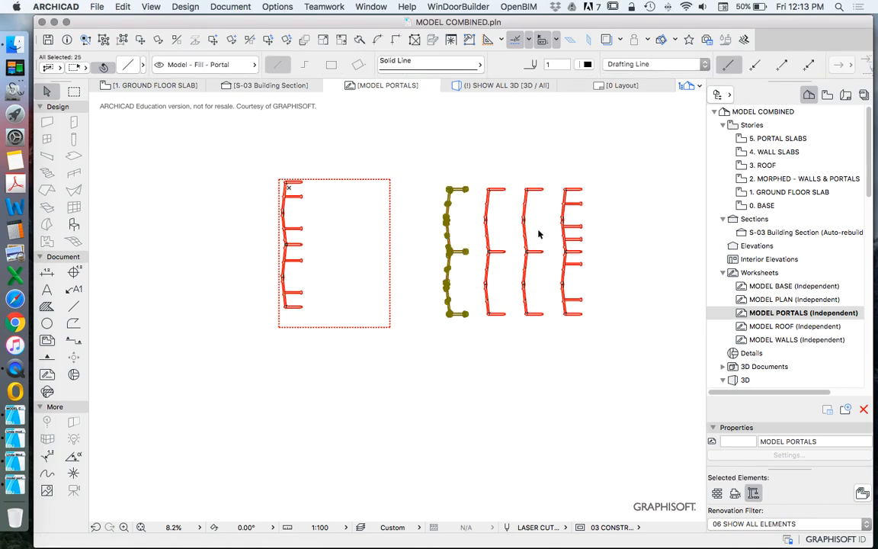
click(566, 203)
right_click(542, 138)
click(597, 240)
click(733, 249)
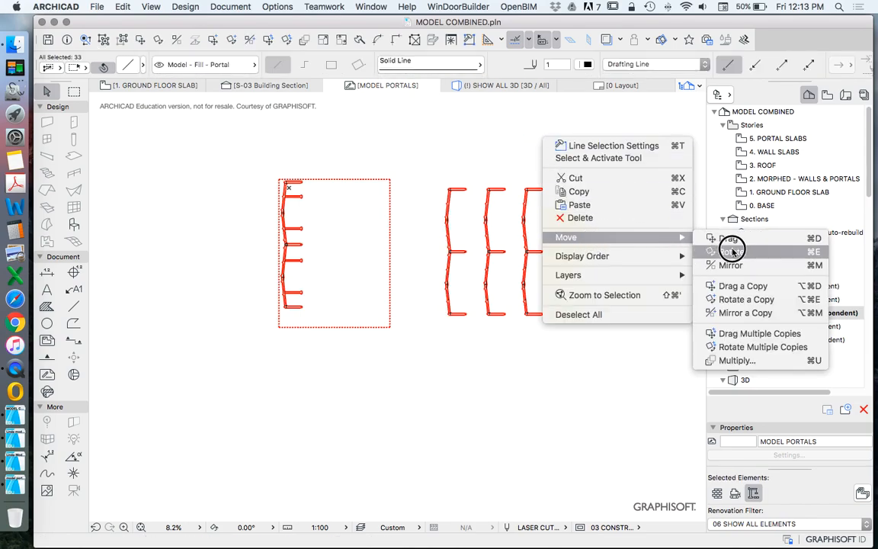
click(588, 227)
click(618, 226)
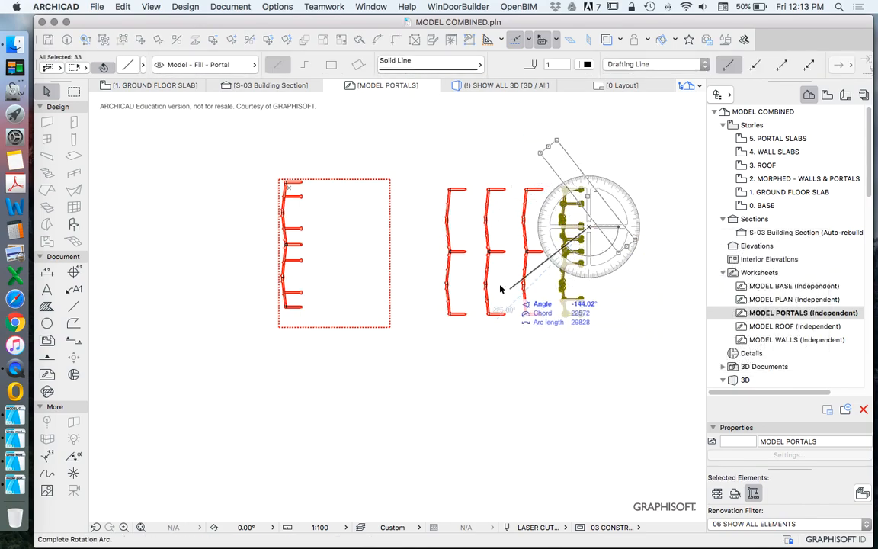
click(458, 227)
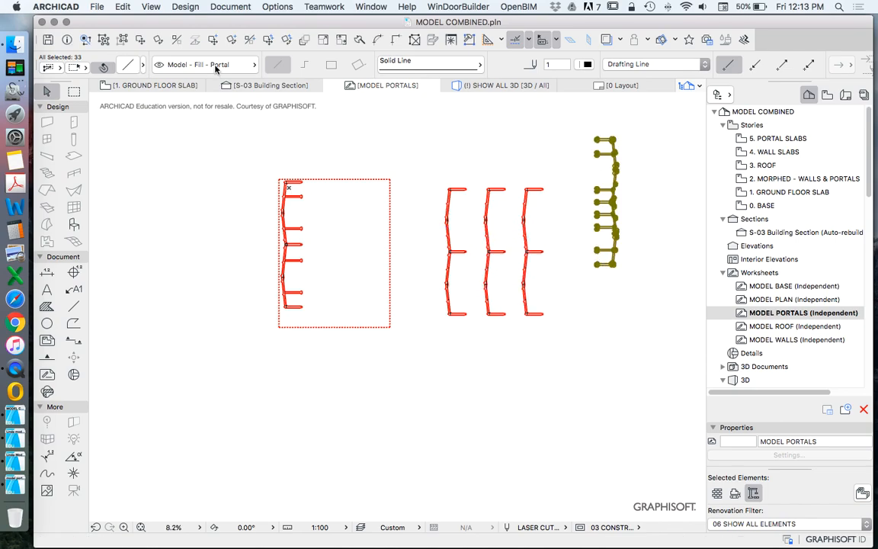
Step: Move the rotated portal frame into the sheet outline so its legs interlock with those of the first frame
click(136, 40)
click(602, 189)
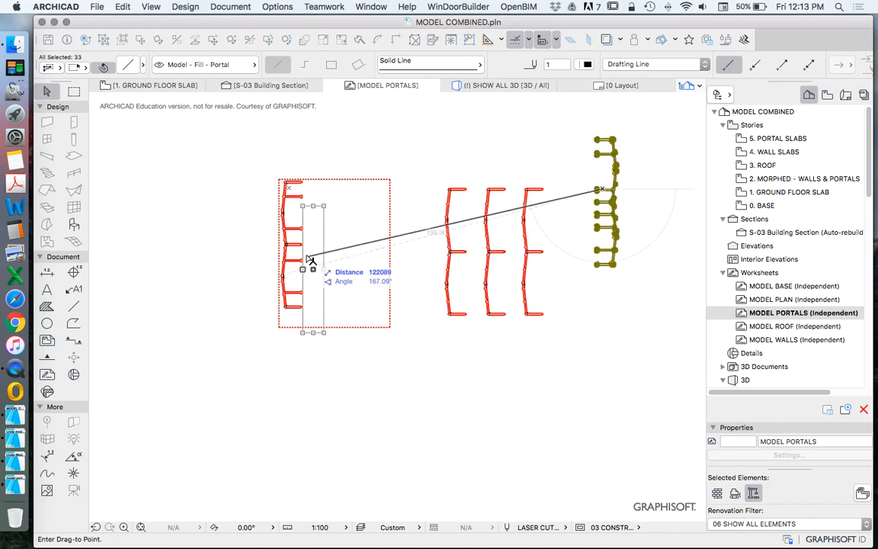
click(310, 243)
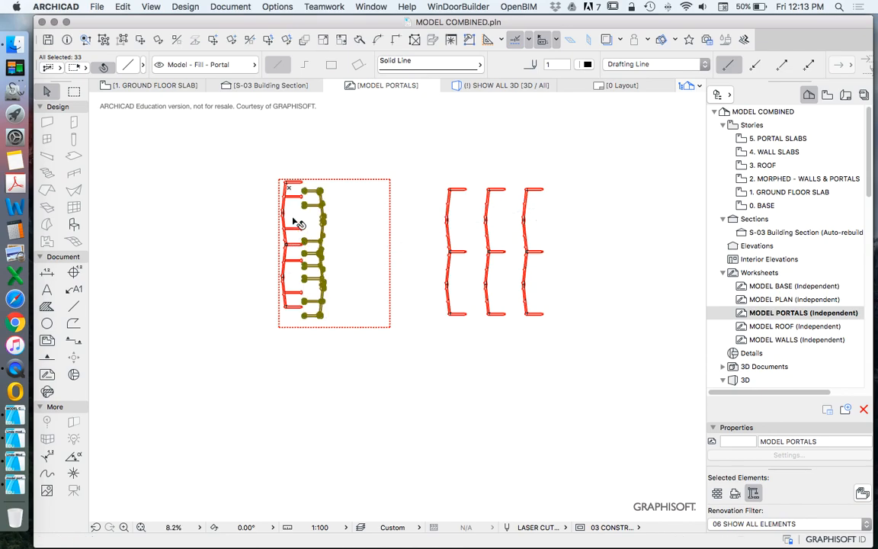
scroll(293, 221, up, 3)
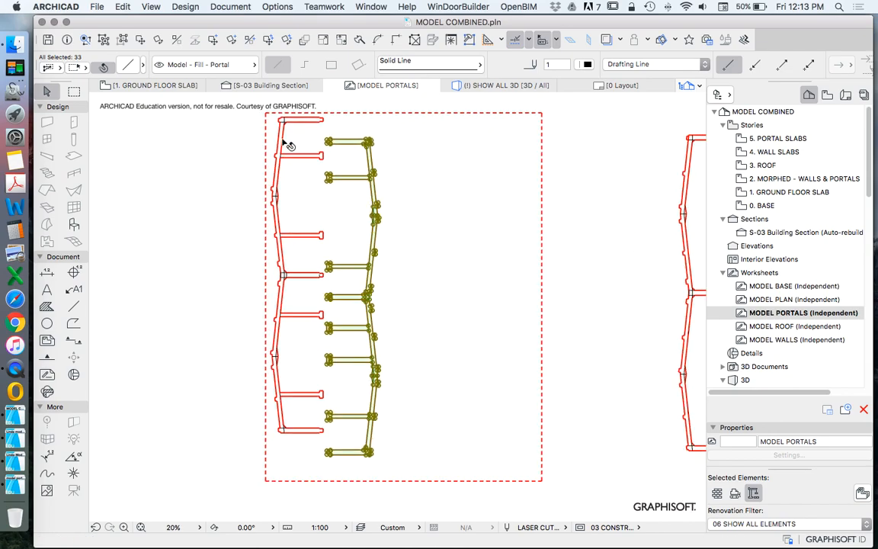
click(124, 42)
click(367, 142)
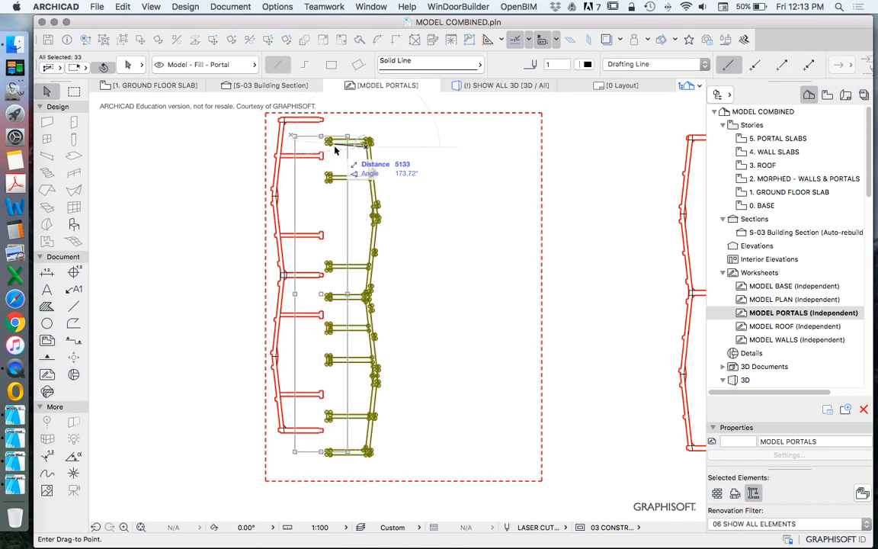
click(335, 150)
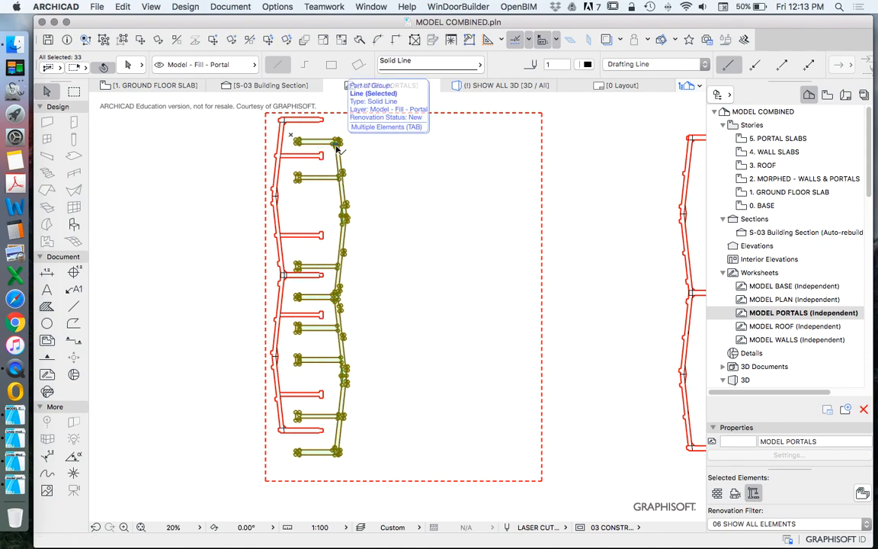
key(Escape)
Step: Shift the rotated frame slightly up and closer to the first frame to nest the pair tightly
scroll(319, 267, up, 5)
click(323, 283)
drag(323, 282, 305, 274)
scroll(352, 297, down, 4)
scroll(360, 299, down, 4)
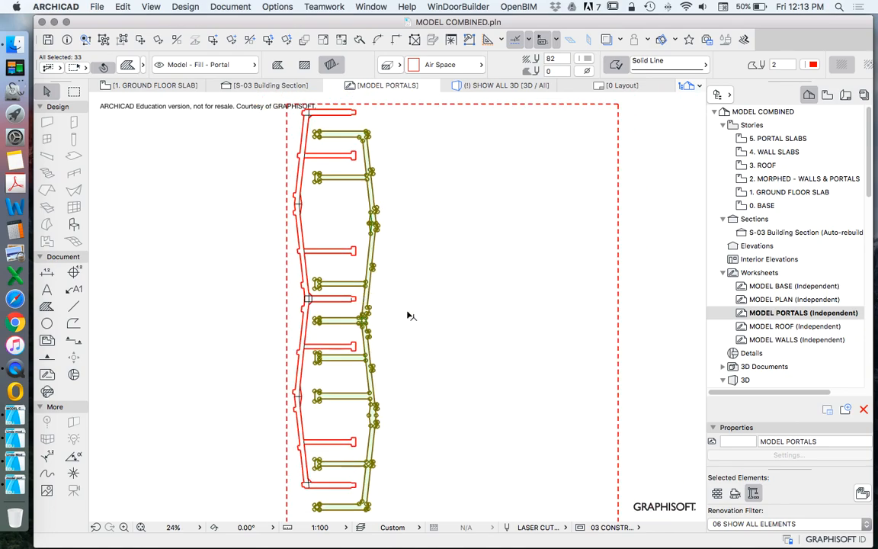
key(Escape)
Step: Move the nearest of the three remaining portal frames into the sheet outline beside the nested pair
scroll(321, 249, down, 4)
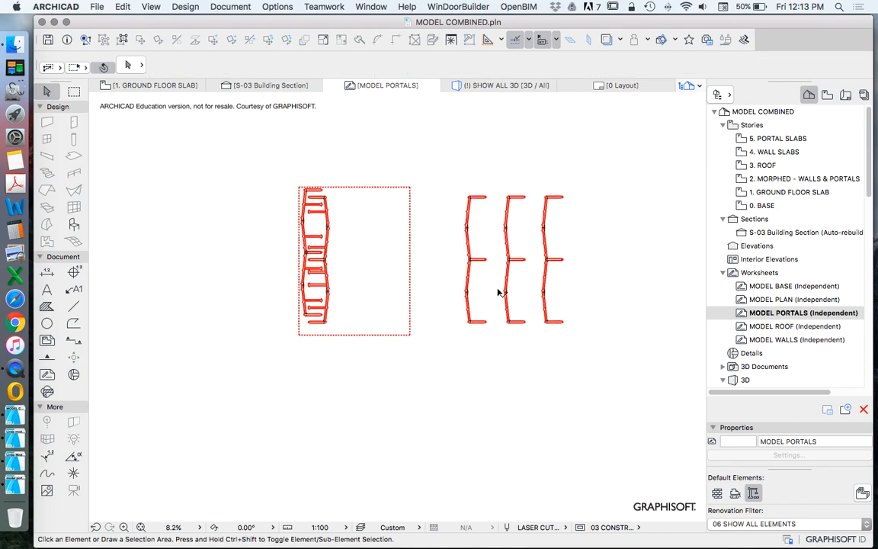
drag(472, 320, 343, 317)
scroll(346, 214, up, 5)
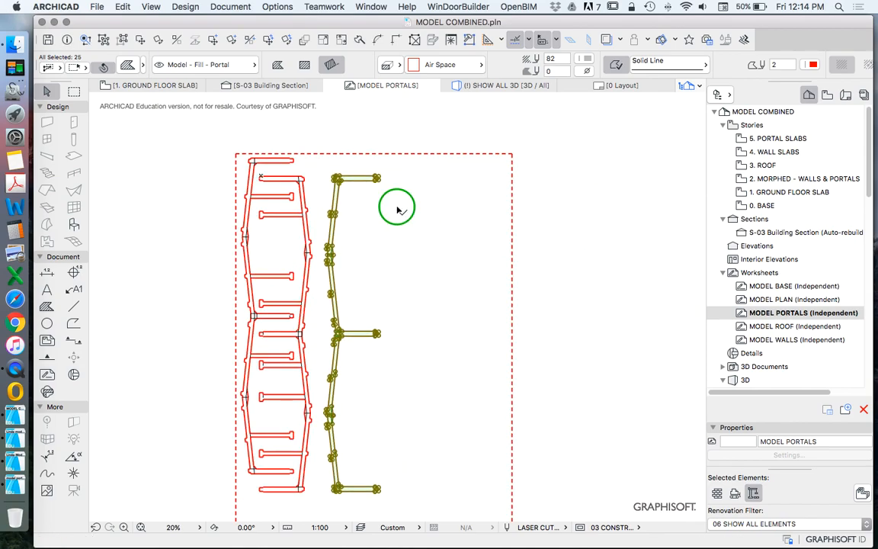
right_click(397, 207)
key(Escape)
key(Escape)
scroll(397, 239, down, 4)
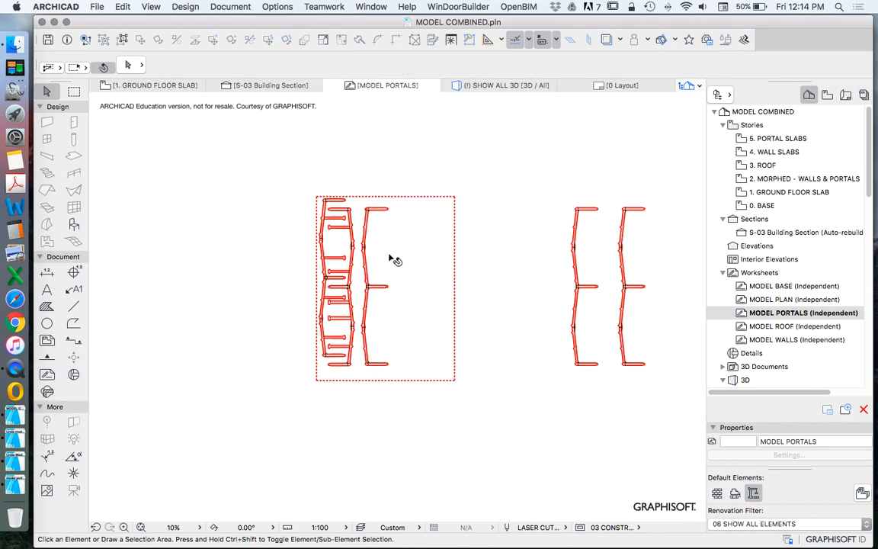
Step: Move the last two portal frames into the sheet outline, placing the final one between the two unnested frames
scroll(419, 275, down, 1)
scroll(377, 233, up, 2)
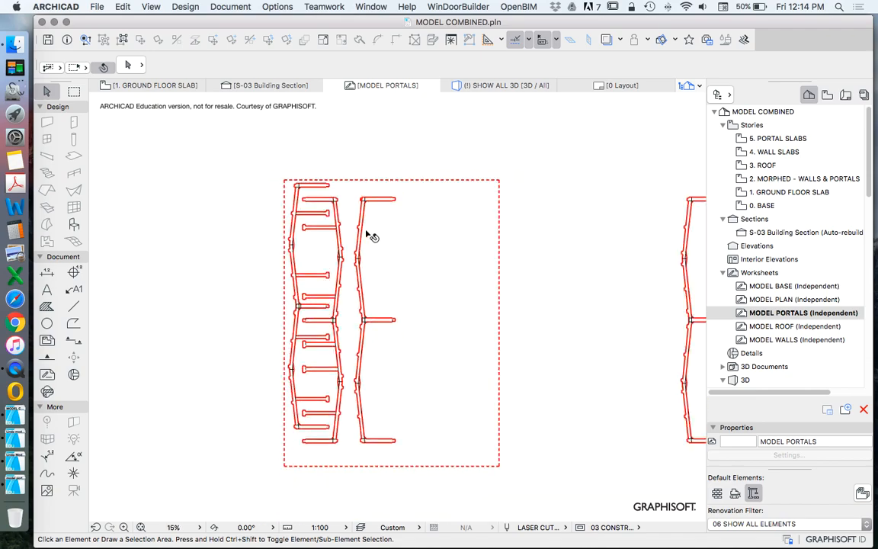
scroll(364, 231, down, 1)
drag(459, 312, 441, 306)
click(433, 300)
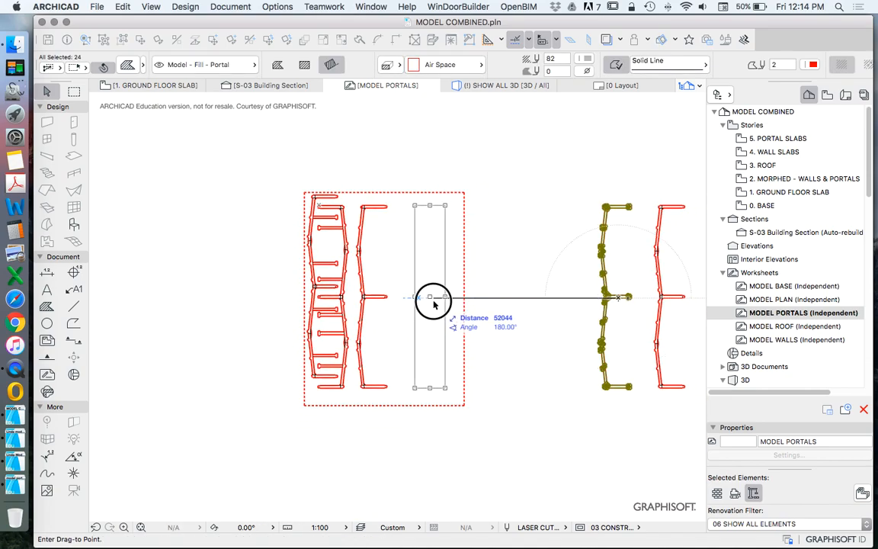
drag(674, 298, 403, 298)
Step: Rotate the selected middle portal frame by half a turn so its legs face the opposite way
right_click(390, 125)
mouse_move(453, 221)
click(586, 236)
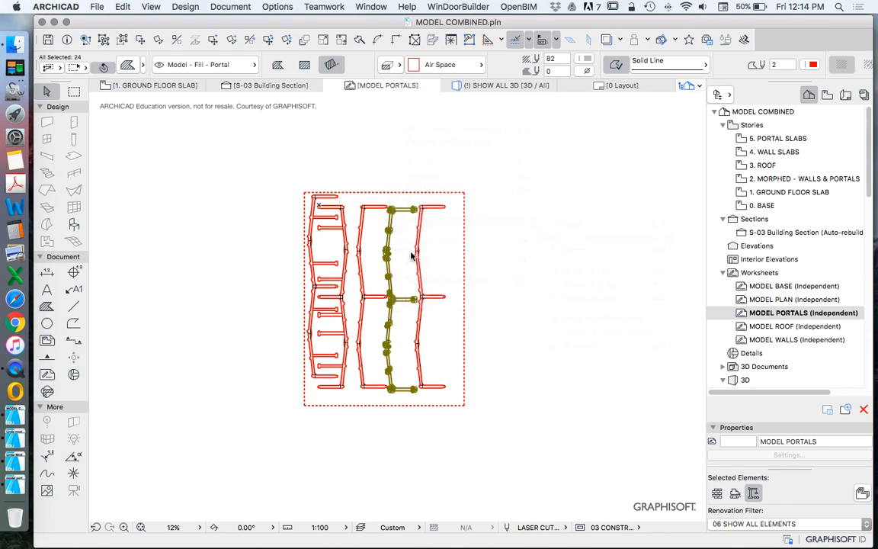
click(374, 264)
click(373, 140)
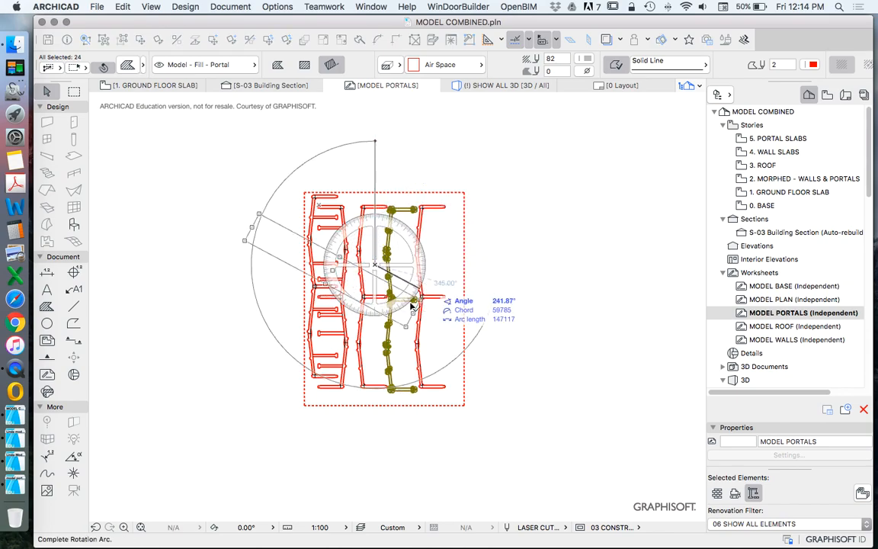
click(379, 391)
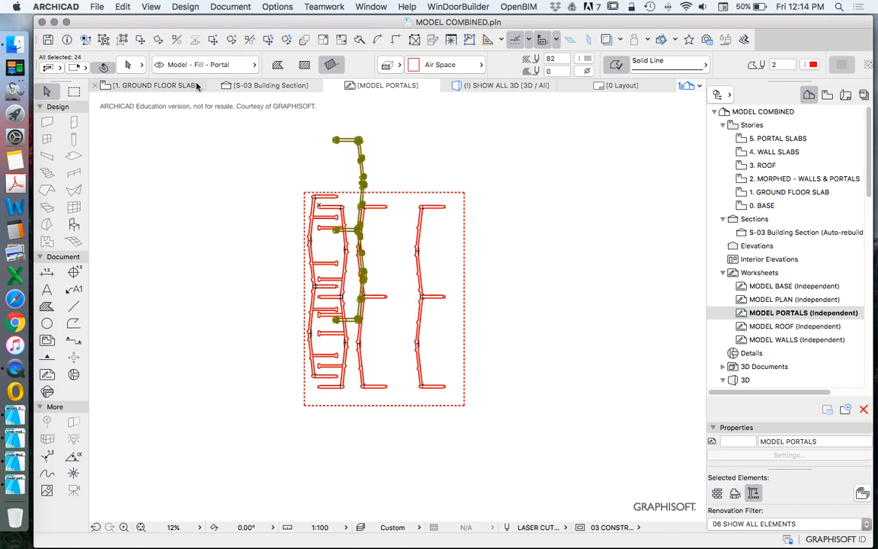
Step: Move the rotated portal frame back inside the sheet outline, between the two unrotated frames
click(126, 39)
click(381, 266)
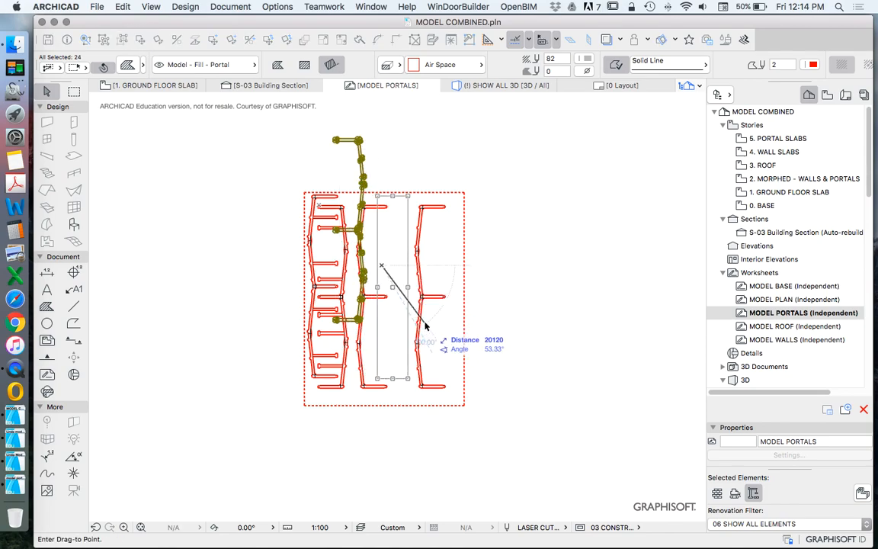
click(420, 341)
Step: Shift the neighbouring unrotated frame slightly up and move the rotated frame closer to nest the two together
scroll(367, 213, up, 5)
drag(352, 223, 347, 216)
click(346, 206)
click(390, 263)
drag(436, 251, 414, 247)
click(417, 243)
scroll(436, 234, down, 5)
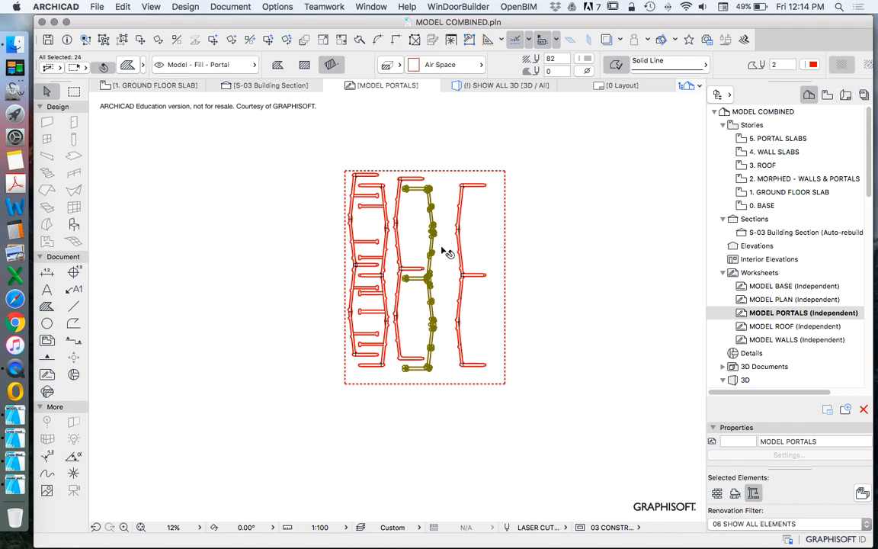
Step: Move the last portal frame closer to the second nested pair inside the sheet outline
click(456, 265)
scroll(457, 265, up, 4)
drag(465, 269, 449, 270)
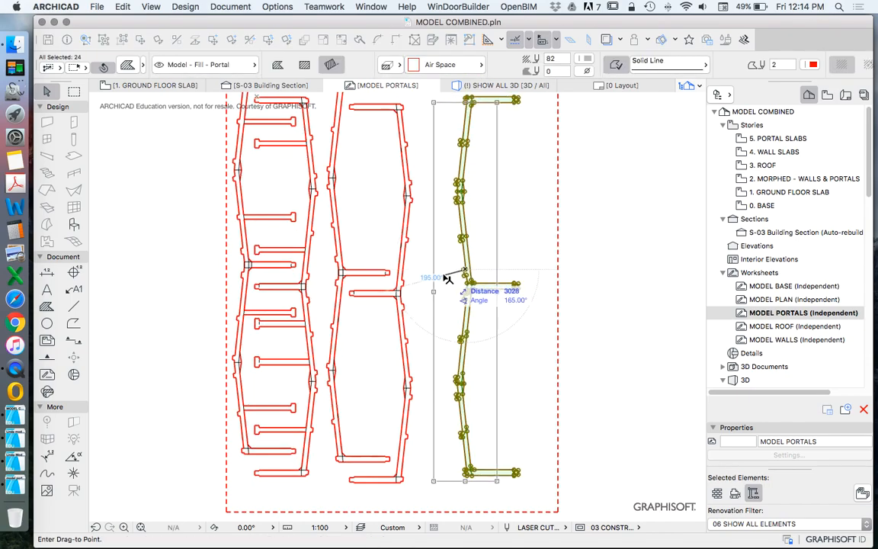
click(435, 272)
click(444, 240)
scroll(444, 240, down, 1)
scroll(427, 318, down, 8)
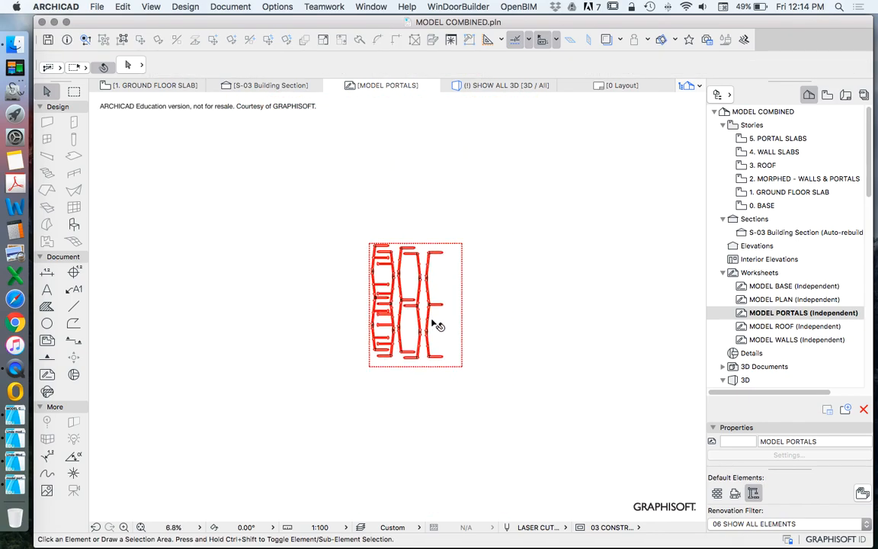
Step: Copy the dashed sheet outline from MODEL PORTALS and paste it into the MODEL ROOF worksheet
click(463, 296)
scroll(453, 282, down, 5)
scroll(488, 306, up, 4)
key(super+c)
double_click(776, 327)
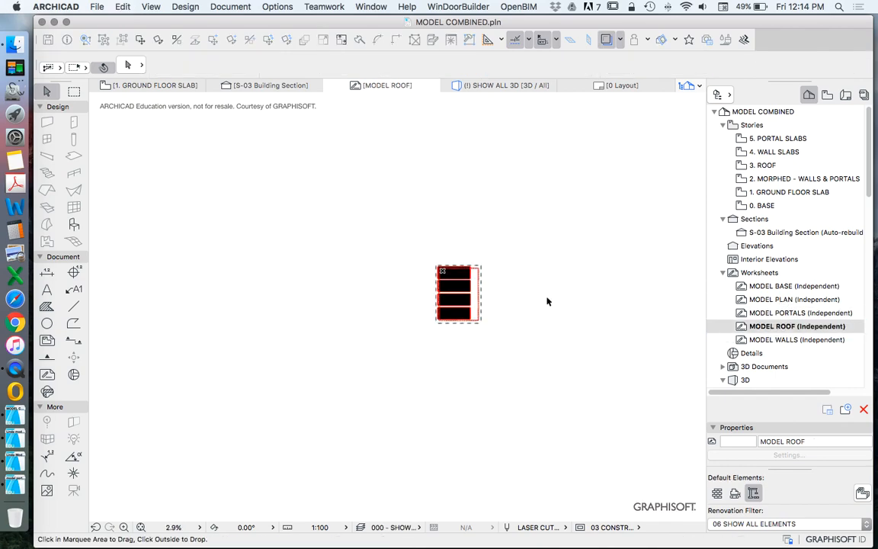
scroll(473, 295, up, 10)
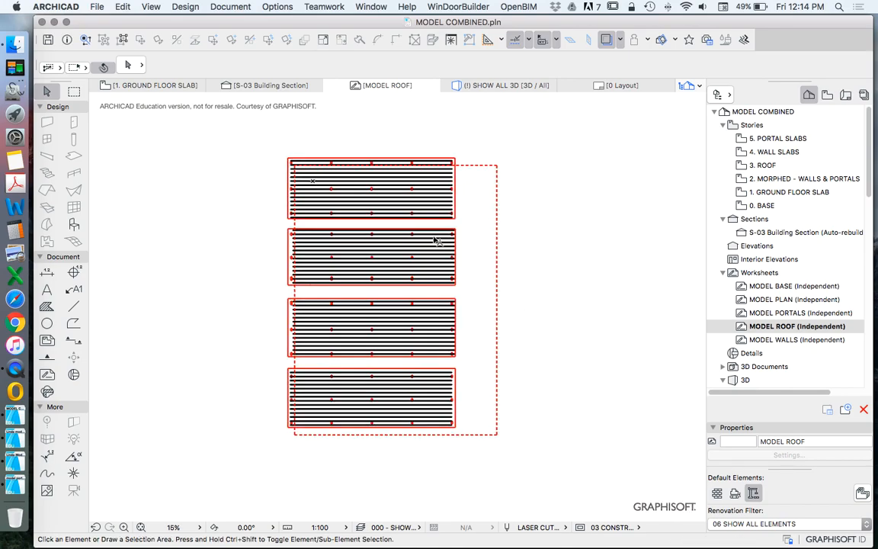
Step: Move the pasted sheet outline so that it frames the four roof panels
scroll(455, 435, up, 5)
key(super+a)
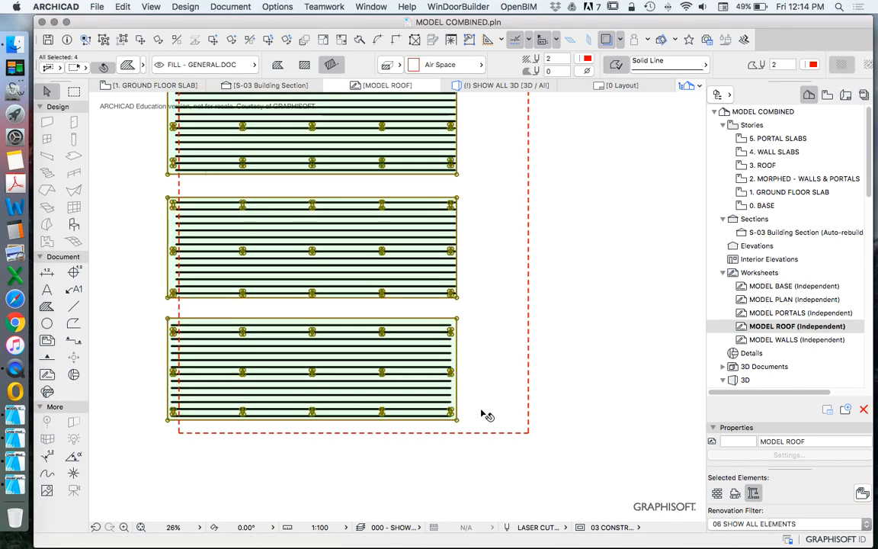
scroll(452, 400, down, 6)
scroll(452, 400, down, 1)
key(Escape)
drag(493, 217, 477, 209)
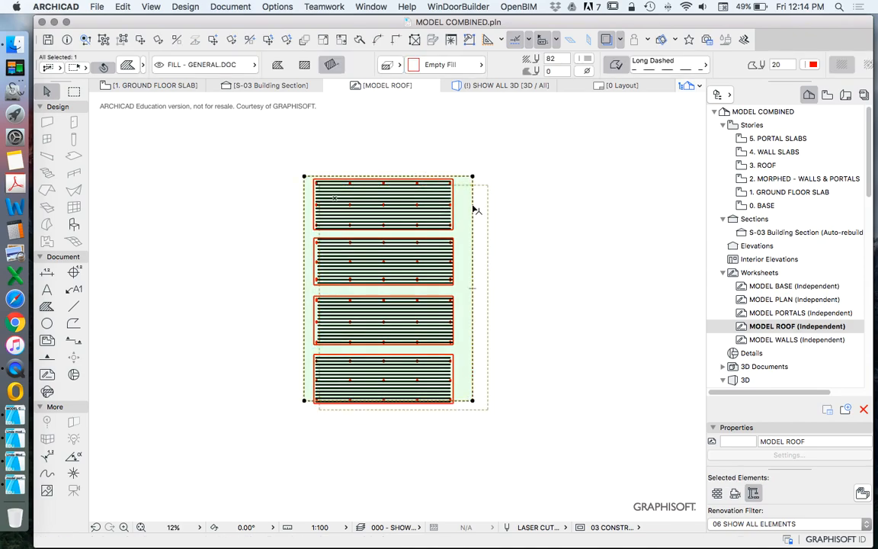
key(Escape)
Step: Move the complete top roof panel down so its lower corner meets the upper corner of the second panel
scroll(416, 206, up, 3)
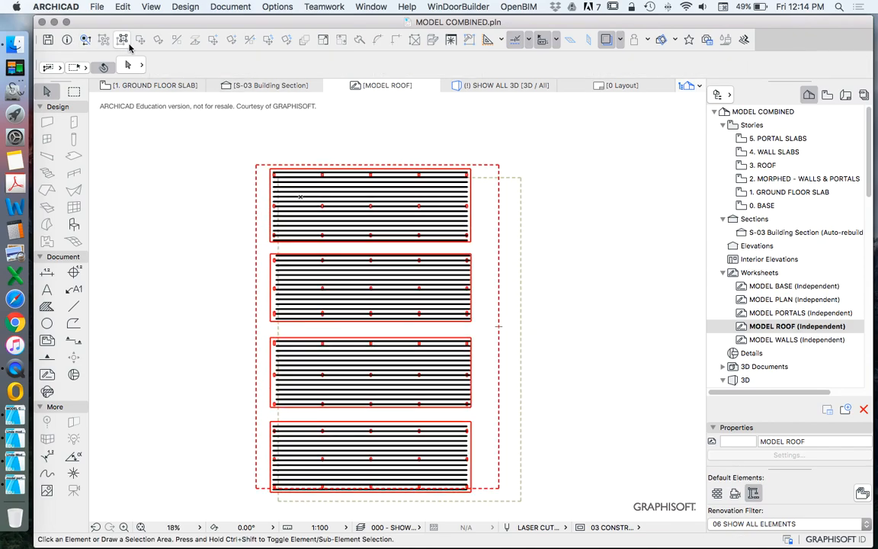
scroll(327, 175, up, 6)
click(176, 358)
key(Escape)
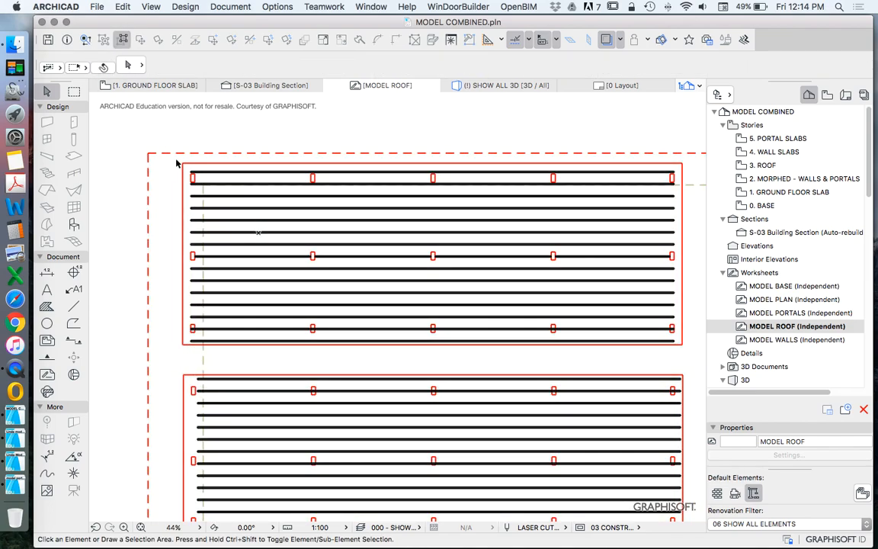
scroll(221, 192, down, 4)
click(485, 276)
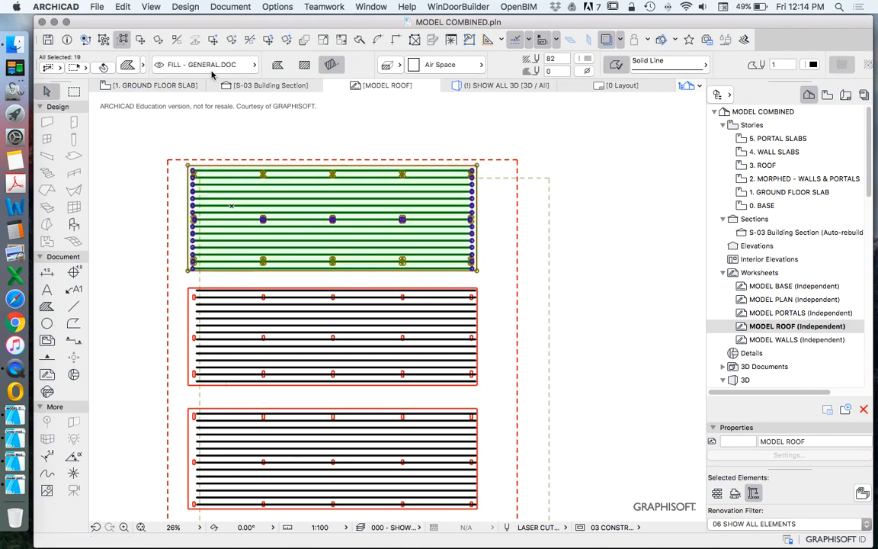
key(super+d)
scroll(202, 259, up, 3)
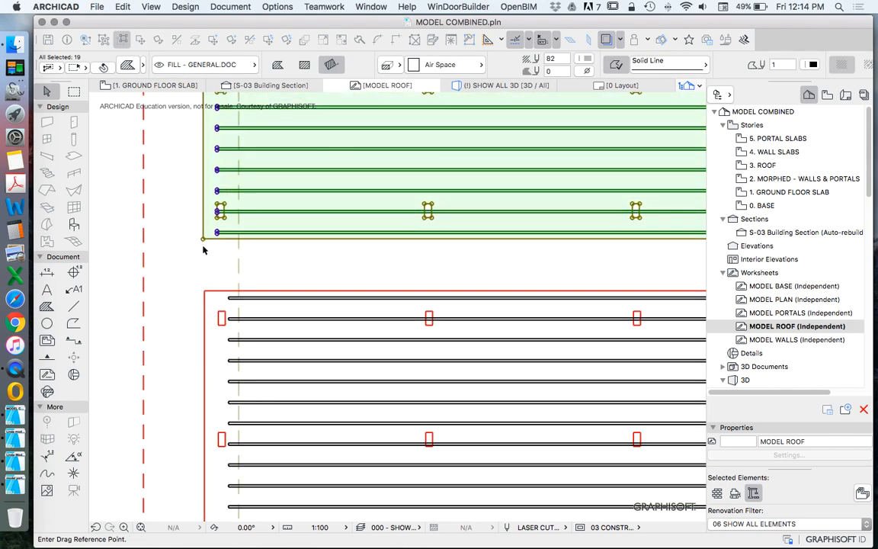
click(204, 240)
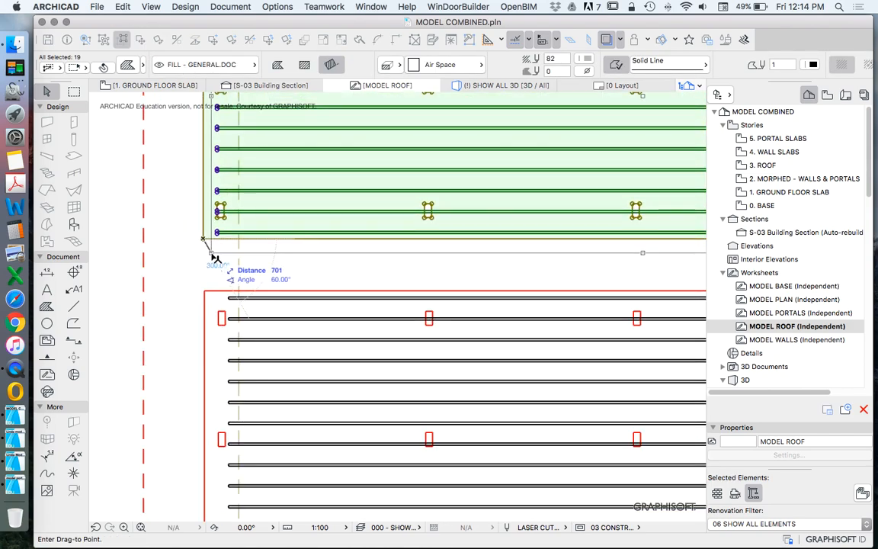
scroll(214, 285, up, 2)
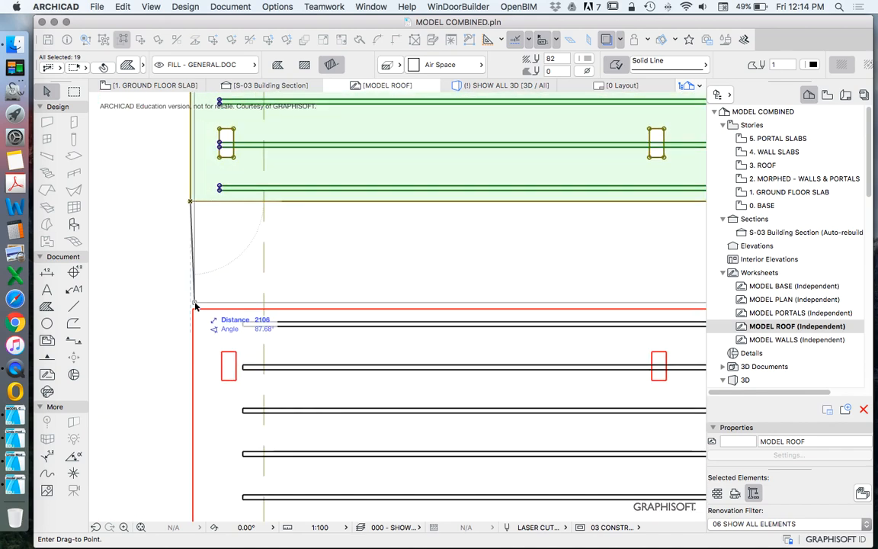
click(195, 309)
scroll(219, 242, down, 5)
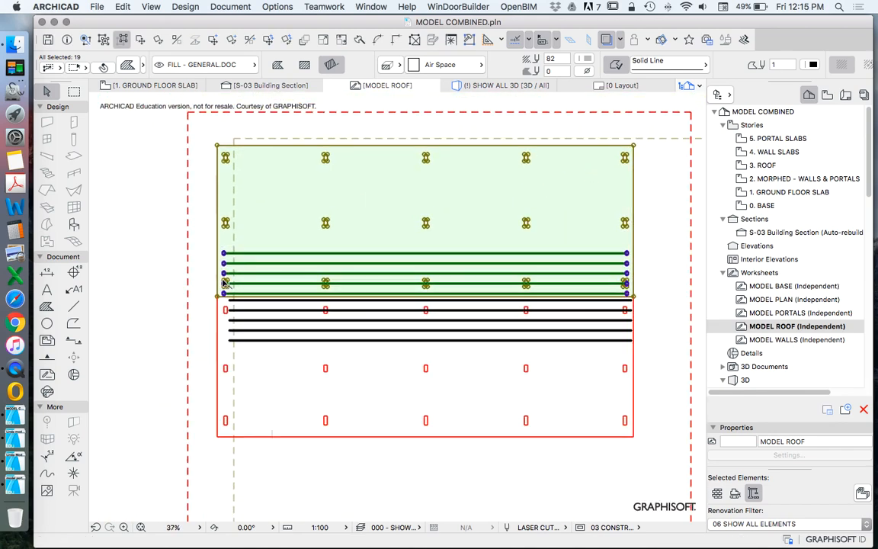
key(Escape)
Step: Move the third roof panel up so its upper edge meets the lower edge of the second panel
scroll(252, 274, down, 3)
scroll(235, 357, up, 1)
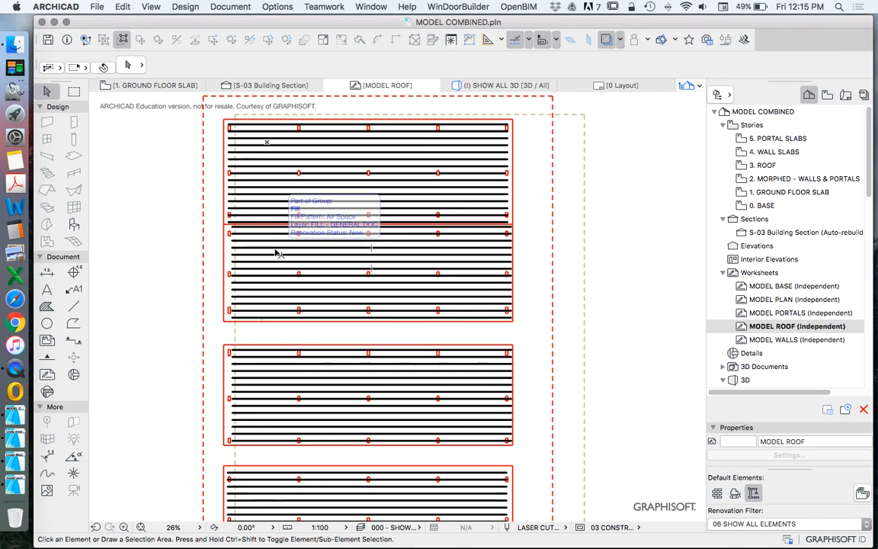
drag(217, 332, 526, 453)
click(139, 41)
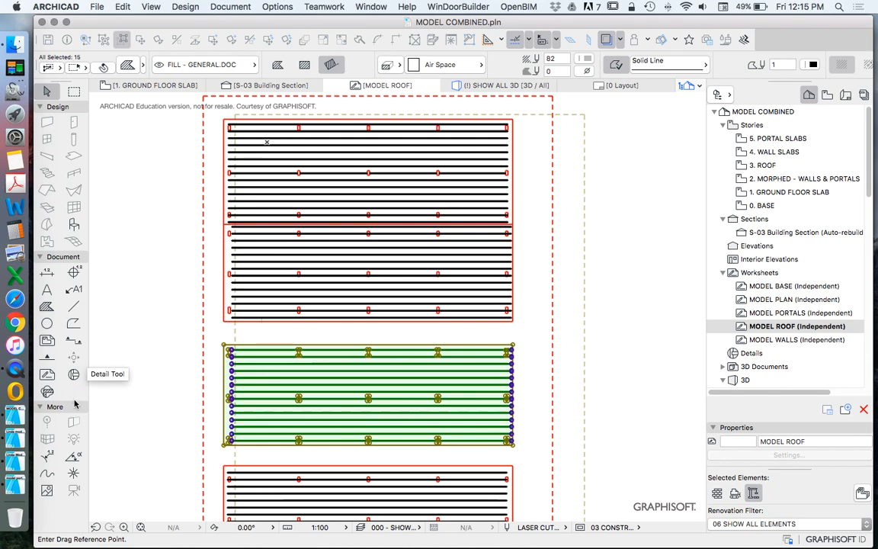
click(224, 348)
scroll(229, 335, up, 5)
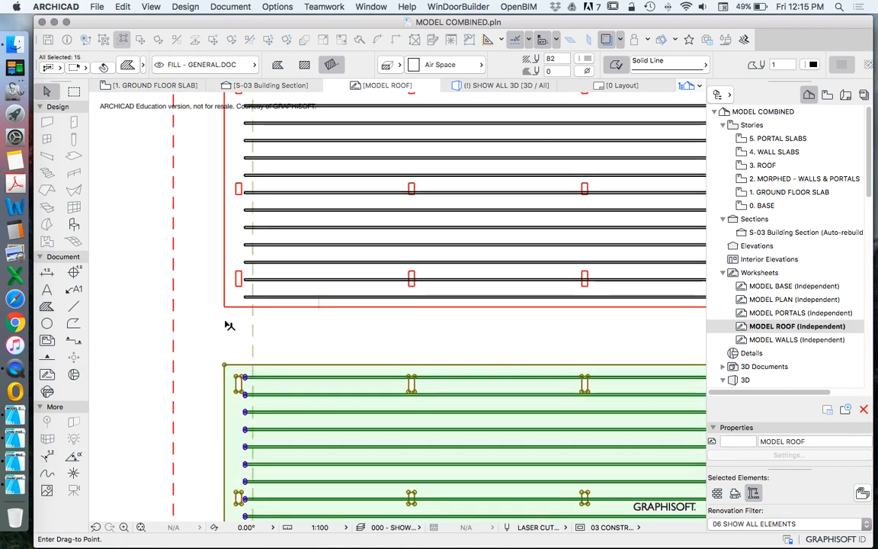
scroll(272, 274, down, 6)
scroll(260, 346, up, 4)
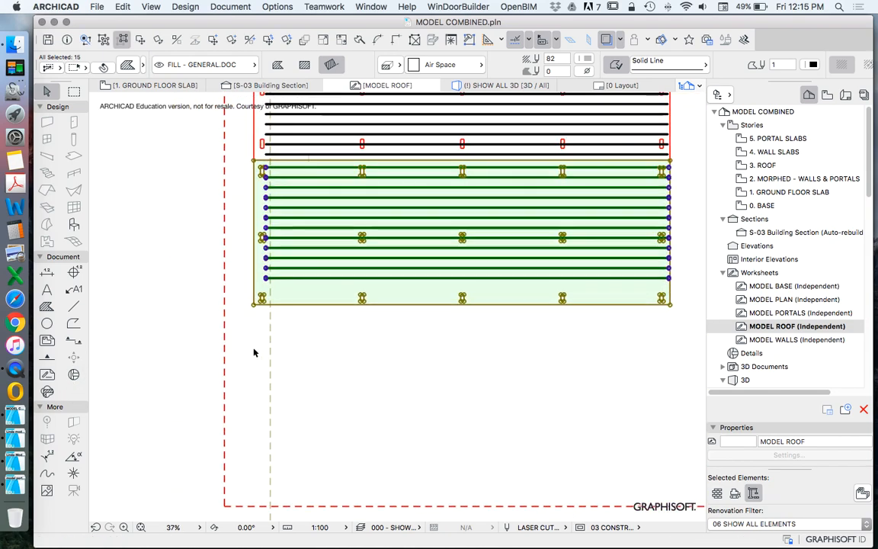
click(245, 349)
scroll(259, 351, down, 4)
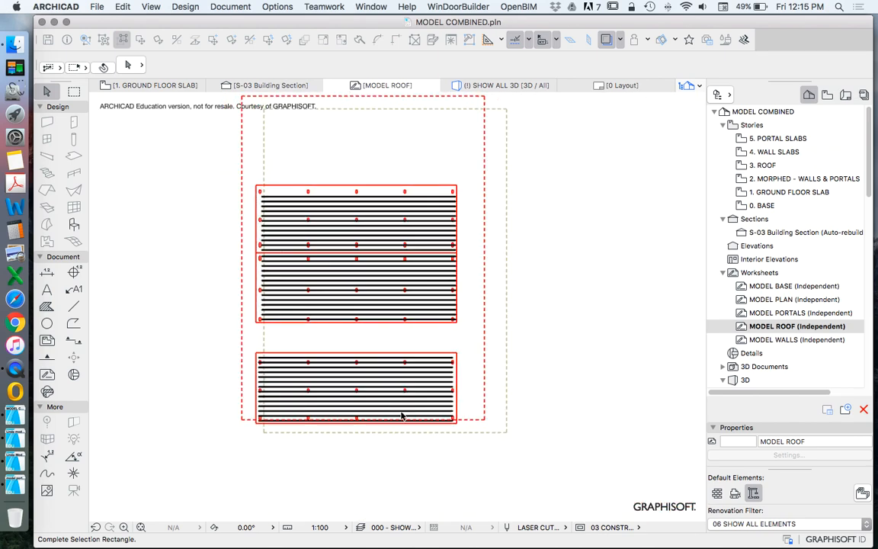
Step: Move the bottom roof panel up against the third panel so all four fit inside the sheet outline
click(471, 420)
right_click(173, 285)
mouse_move(207, 384)
click(375, 386)
scroll(259, 354, up, 7)
click(242, 356)
click(244, 249)
scroll(445, 322, down, 10)
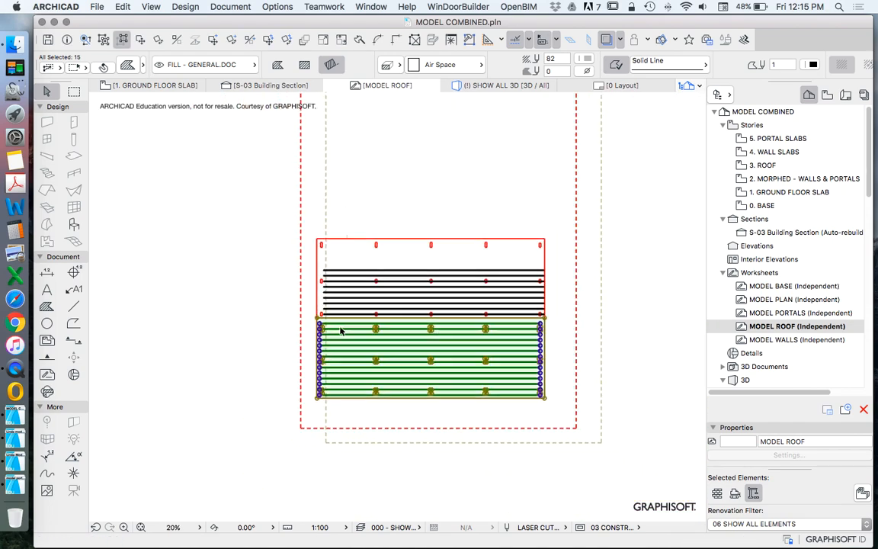
scroll(441, 290, down, 3)
scroll(378, 250, up, 5)
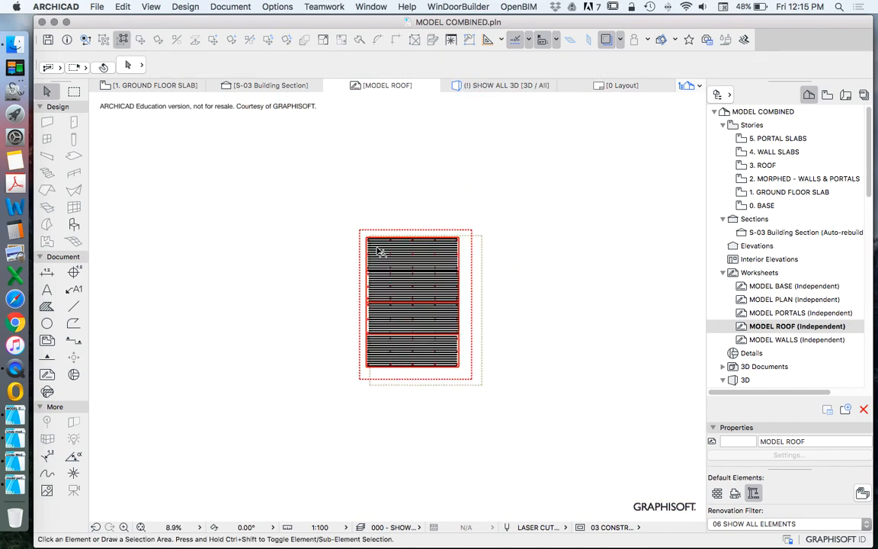
Step: Copy the dashed sheet outline from MODEL ROOF and paste it into the MODEL WALLS worksheet
scroll(489, 258, up, 8)
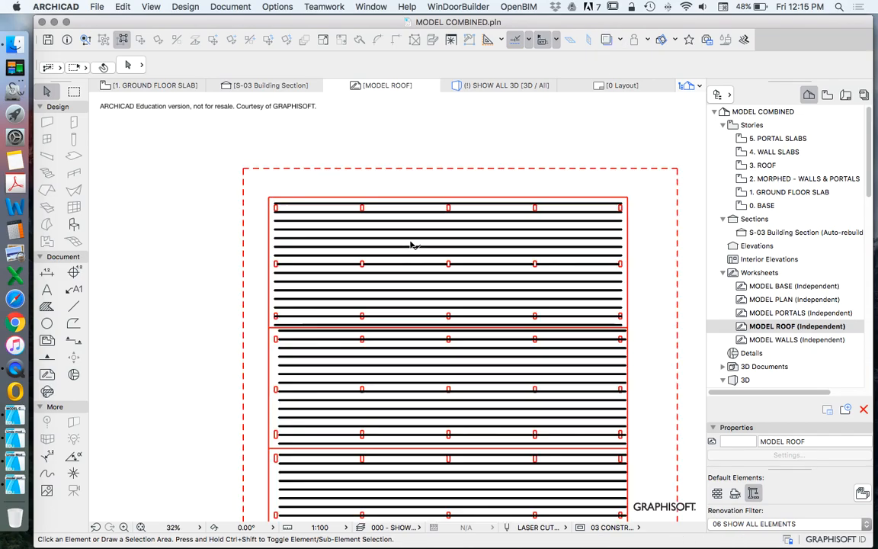
scroll(292, 205, down, 5)
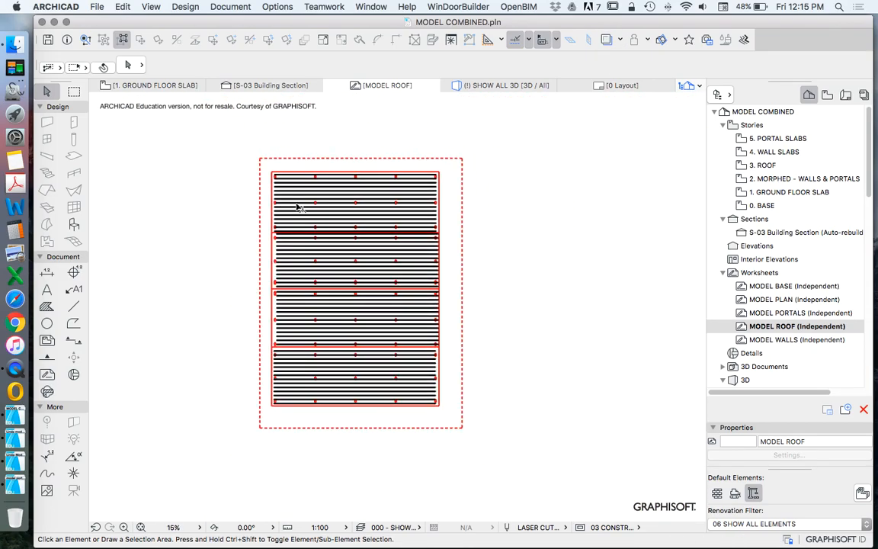
scroll(419, 245, down, 2)
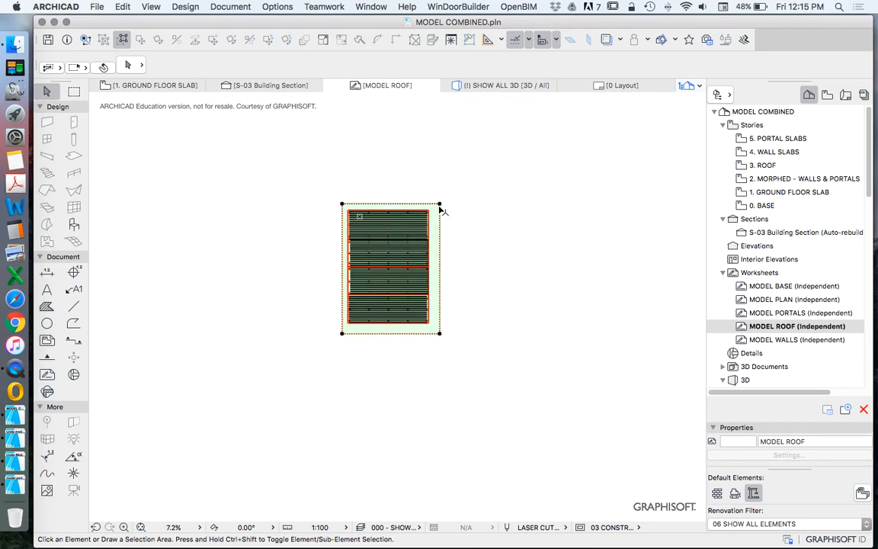
click(439, 208)
scroll(411, 223, up, 3)
scroll(418, 189, down, 3)
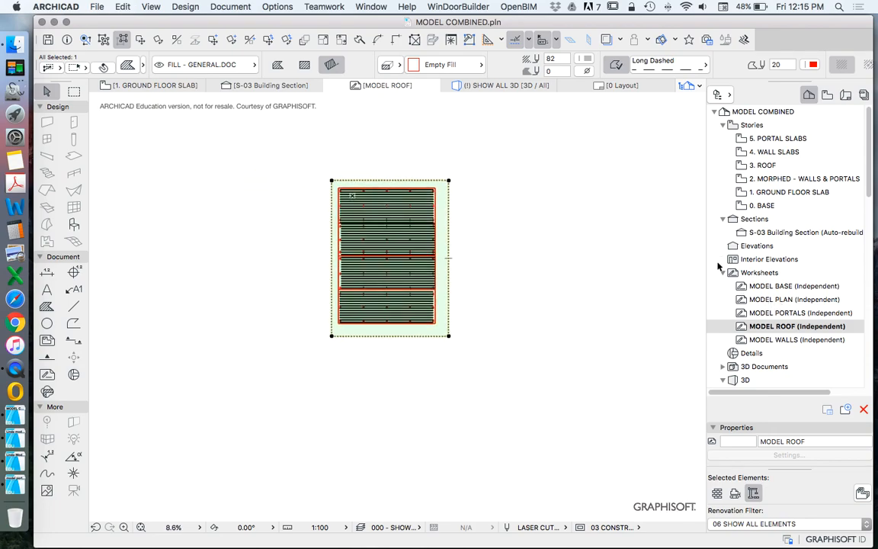
double_click(785, 339)
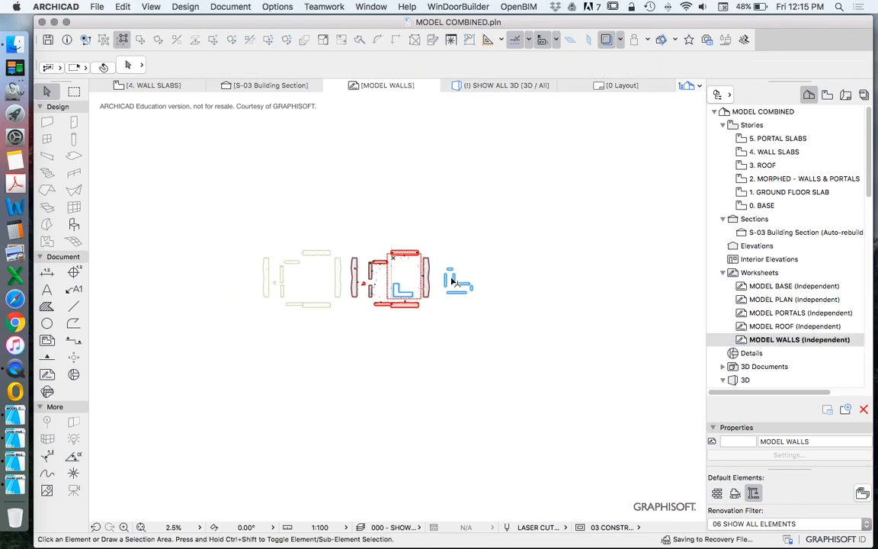
Step: Move the sheet outline off the wall pieces into the empty space beyond the blue wall parts
scroll(425, 267, up, 3)
drag(415, 242, 634, 244)
click(469, 339)
scroll(305, 274, up, 5)
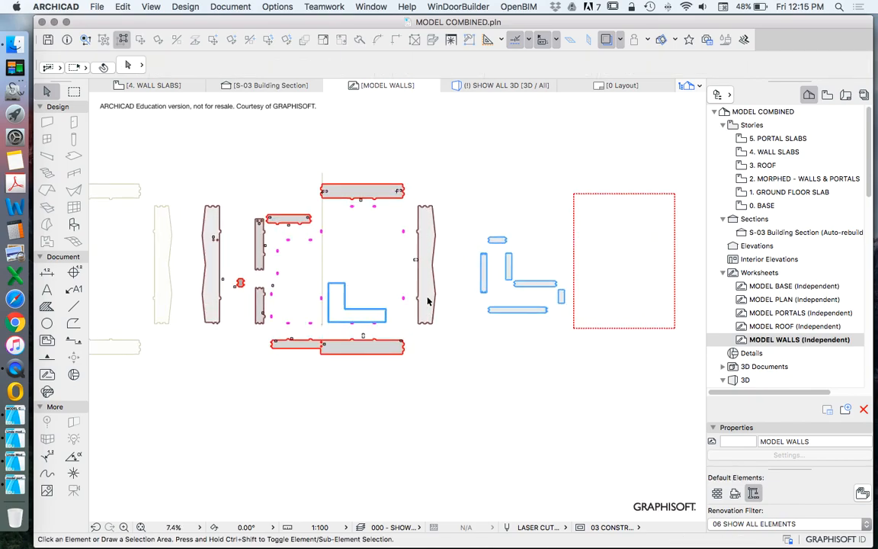
scroll(281, 271, down, 5)
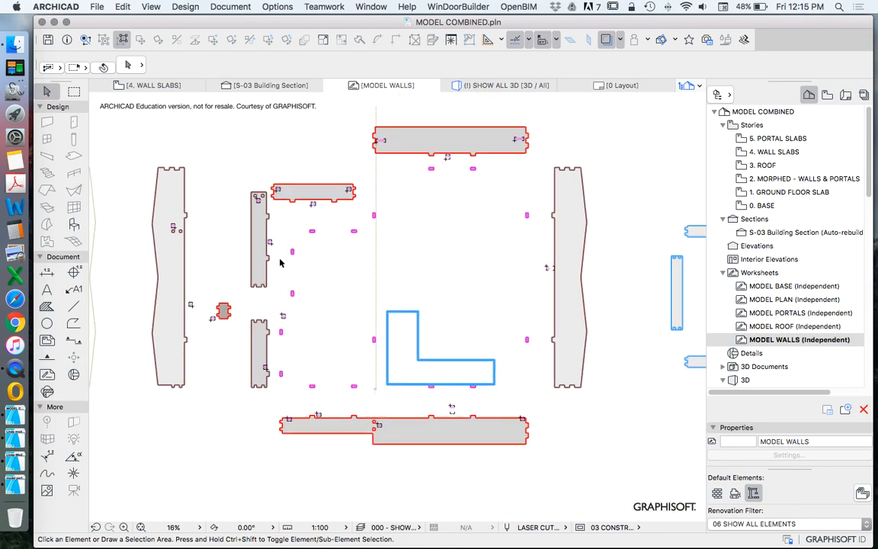
scroll(463, 244, up, 3)
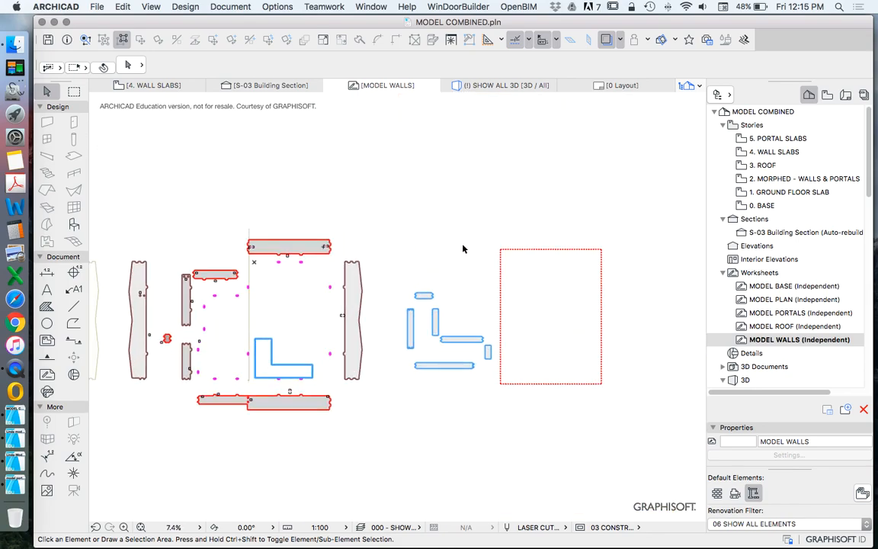